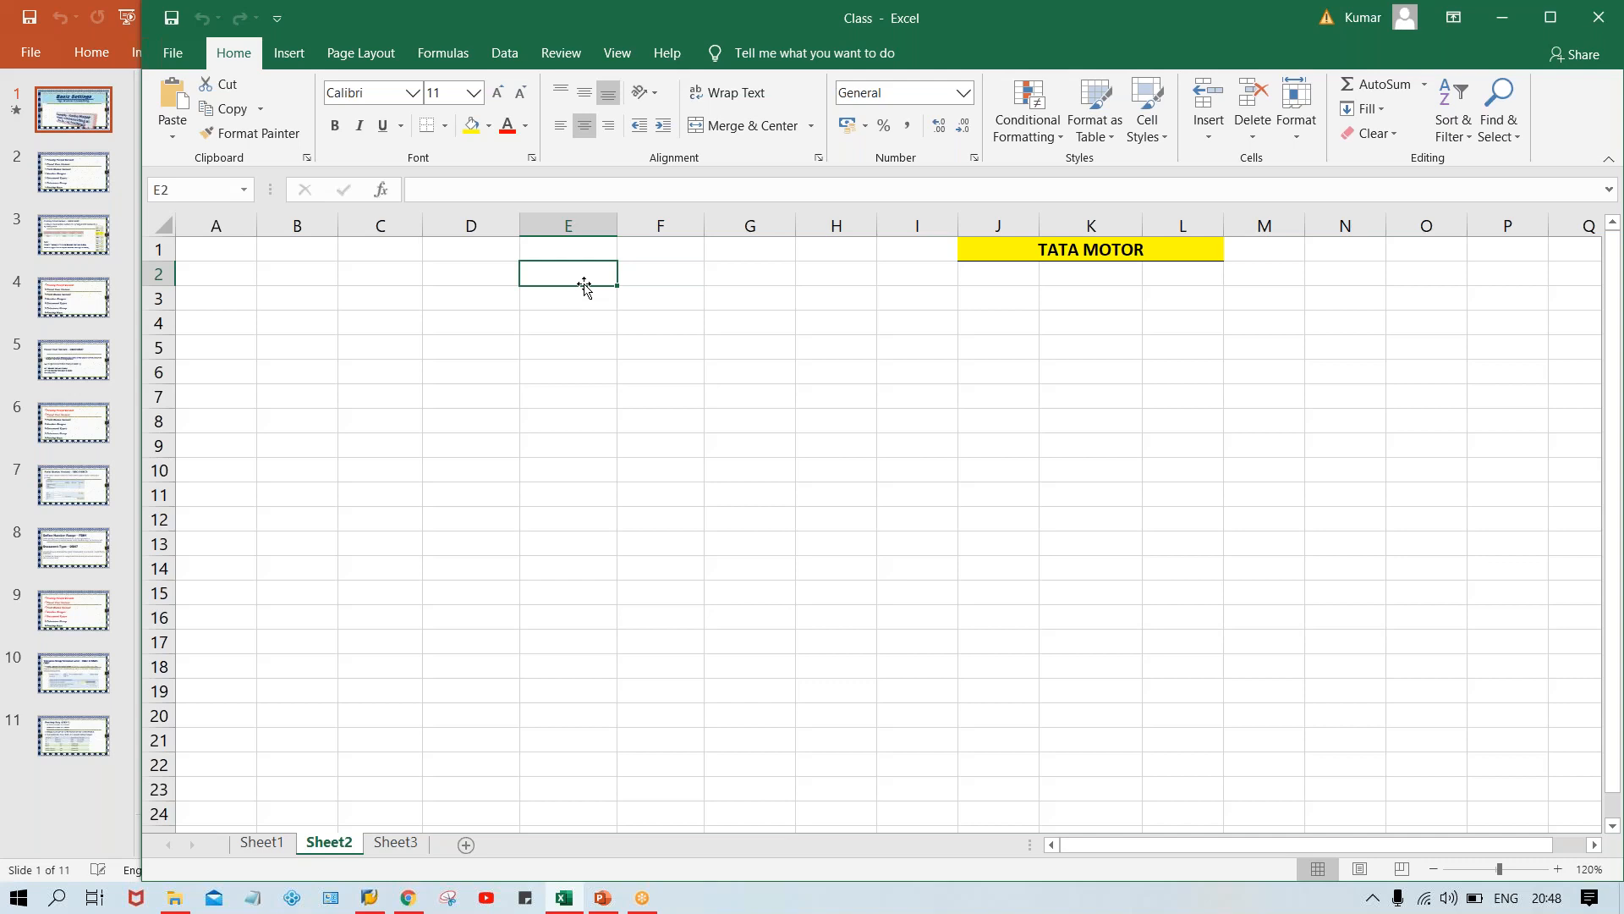
- Enter the code TM00 in cell E2 of Sheet2, discarding the mistyped Jan
{"action": "type", "text": "Jan"}
{"action": "key", "text": "BackSpace"}
{"action": "key", "text": "BackSpace"}
{"action": "key", "text": "BackSpace"}
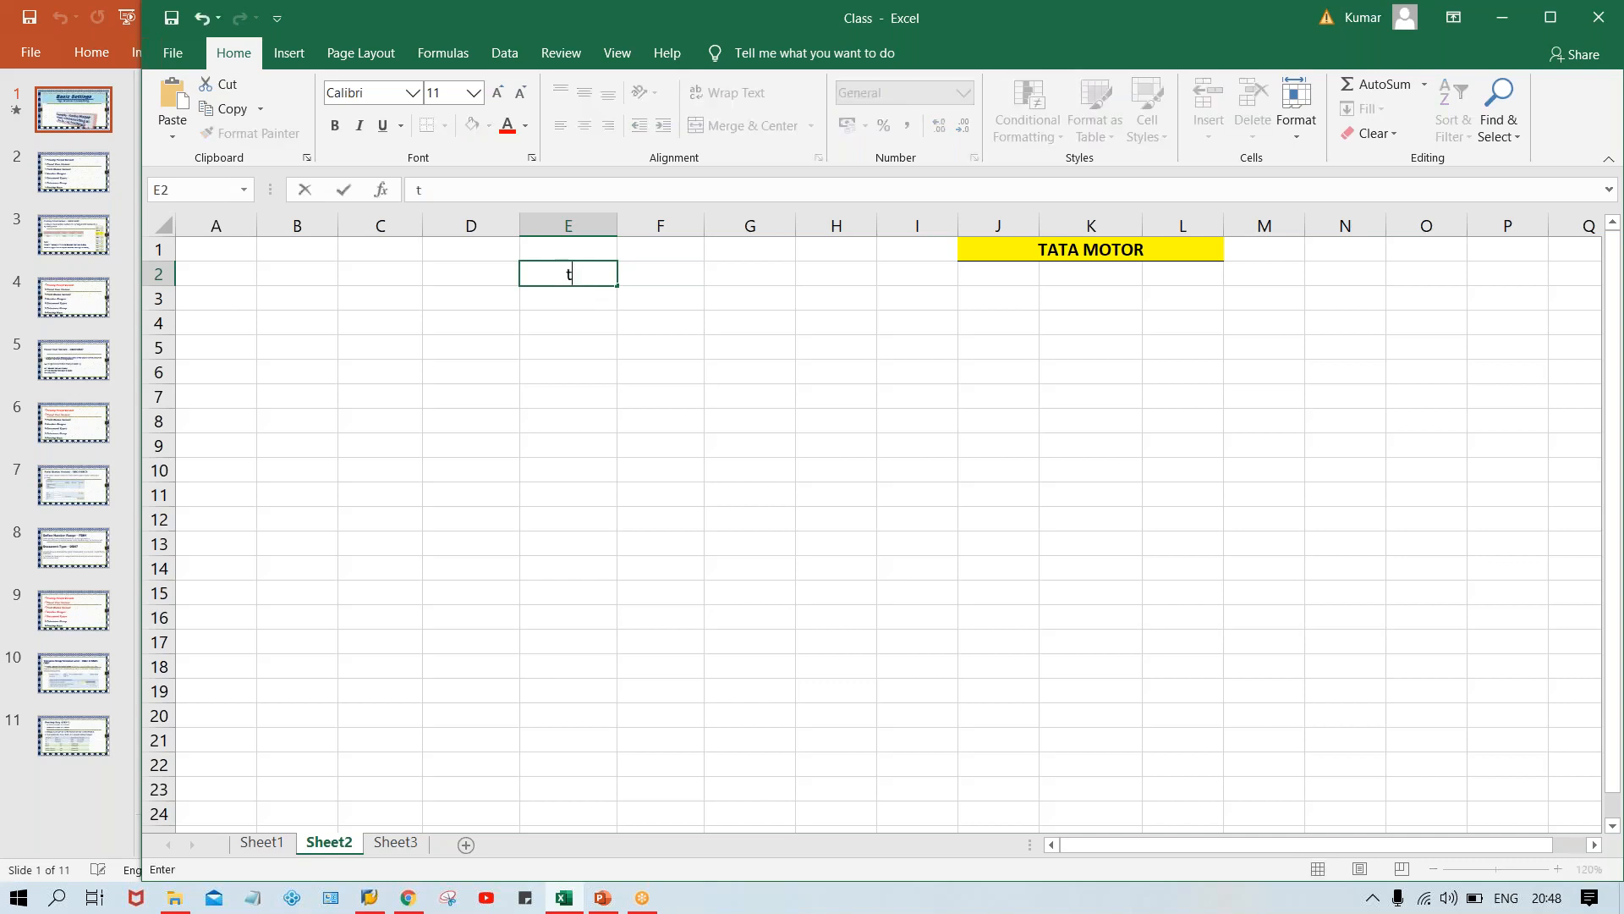
{"action": "type", "text": "TM00"}
{"action": "key", "text": "Return"}
{"action": "left_click", "coordinate": [572, 264]}
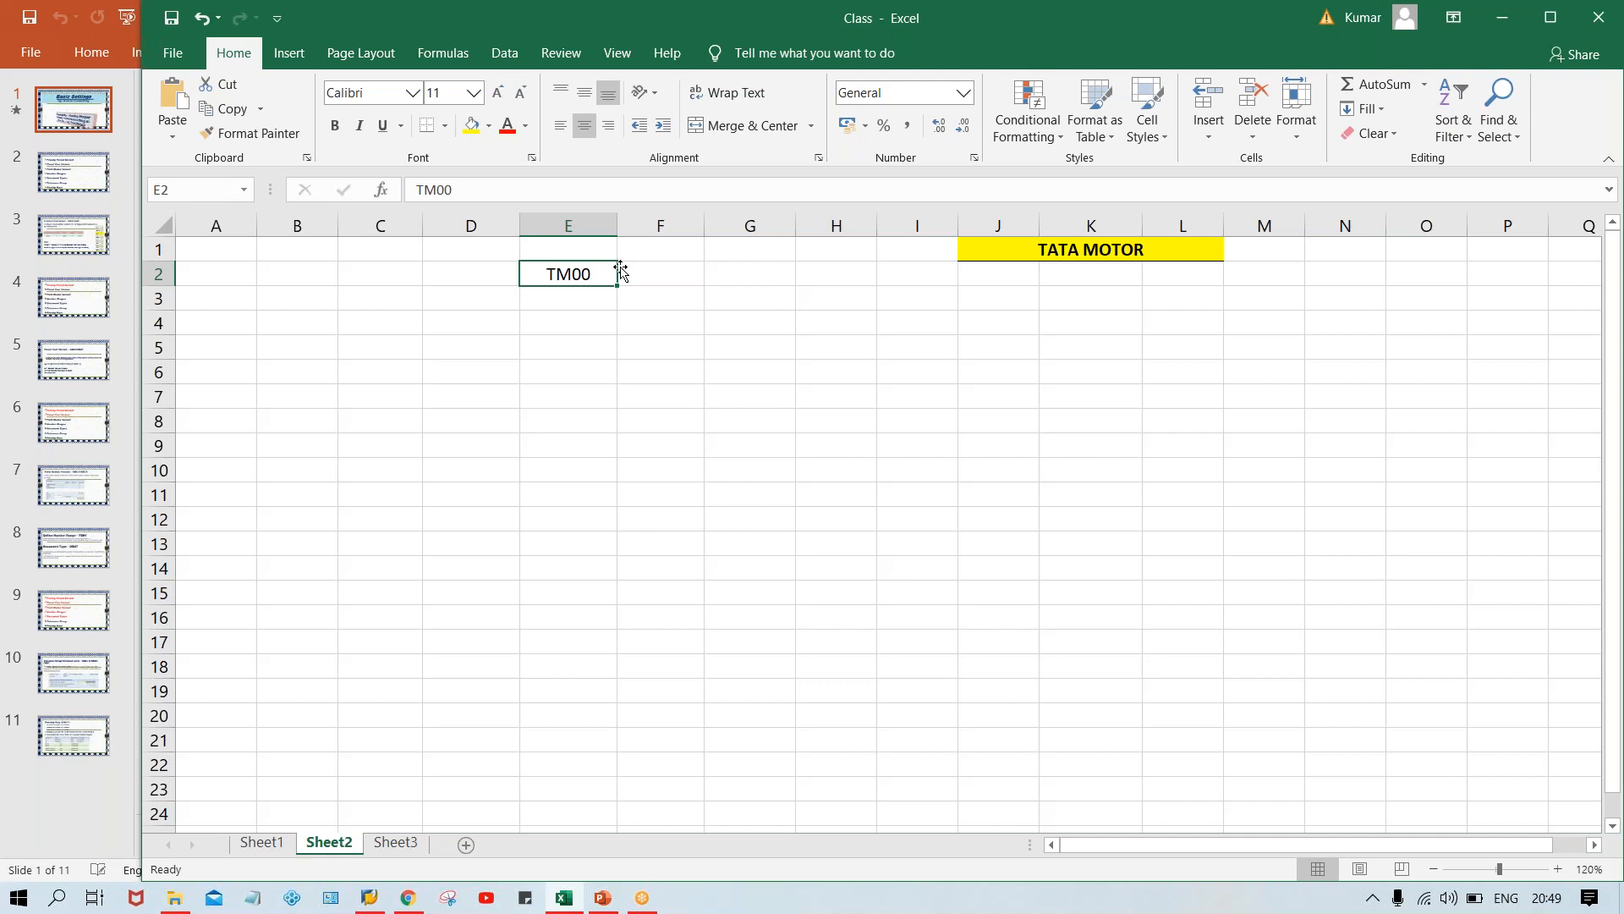
- Enter the year 2020 in cell E4
{"action": "left_click", "coordinate": [566, 337]}
{"action": "left_click", "coordinate": [568, 318]}
{"action": "type", "text": "200"}
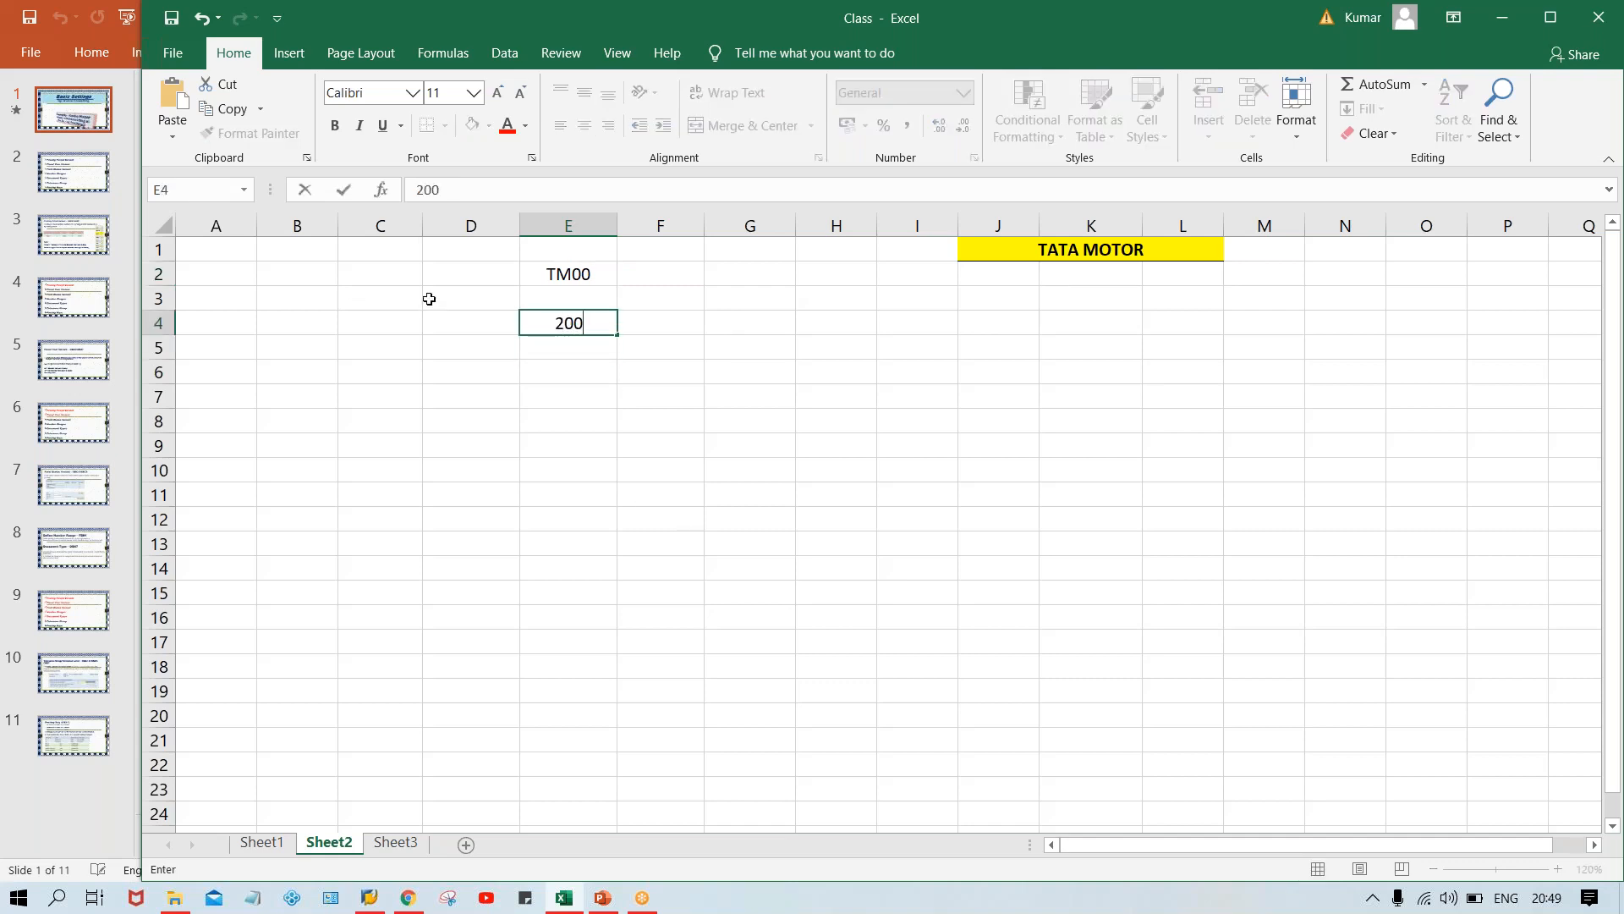
{"action": "key", "text": "BackSpace"}
{"action": "type", "text": "20"}
{"action": "key", "text": "Return"}
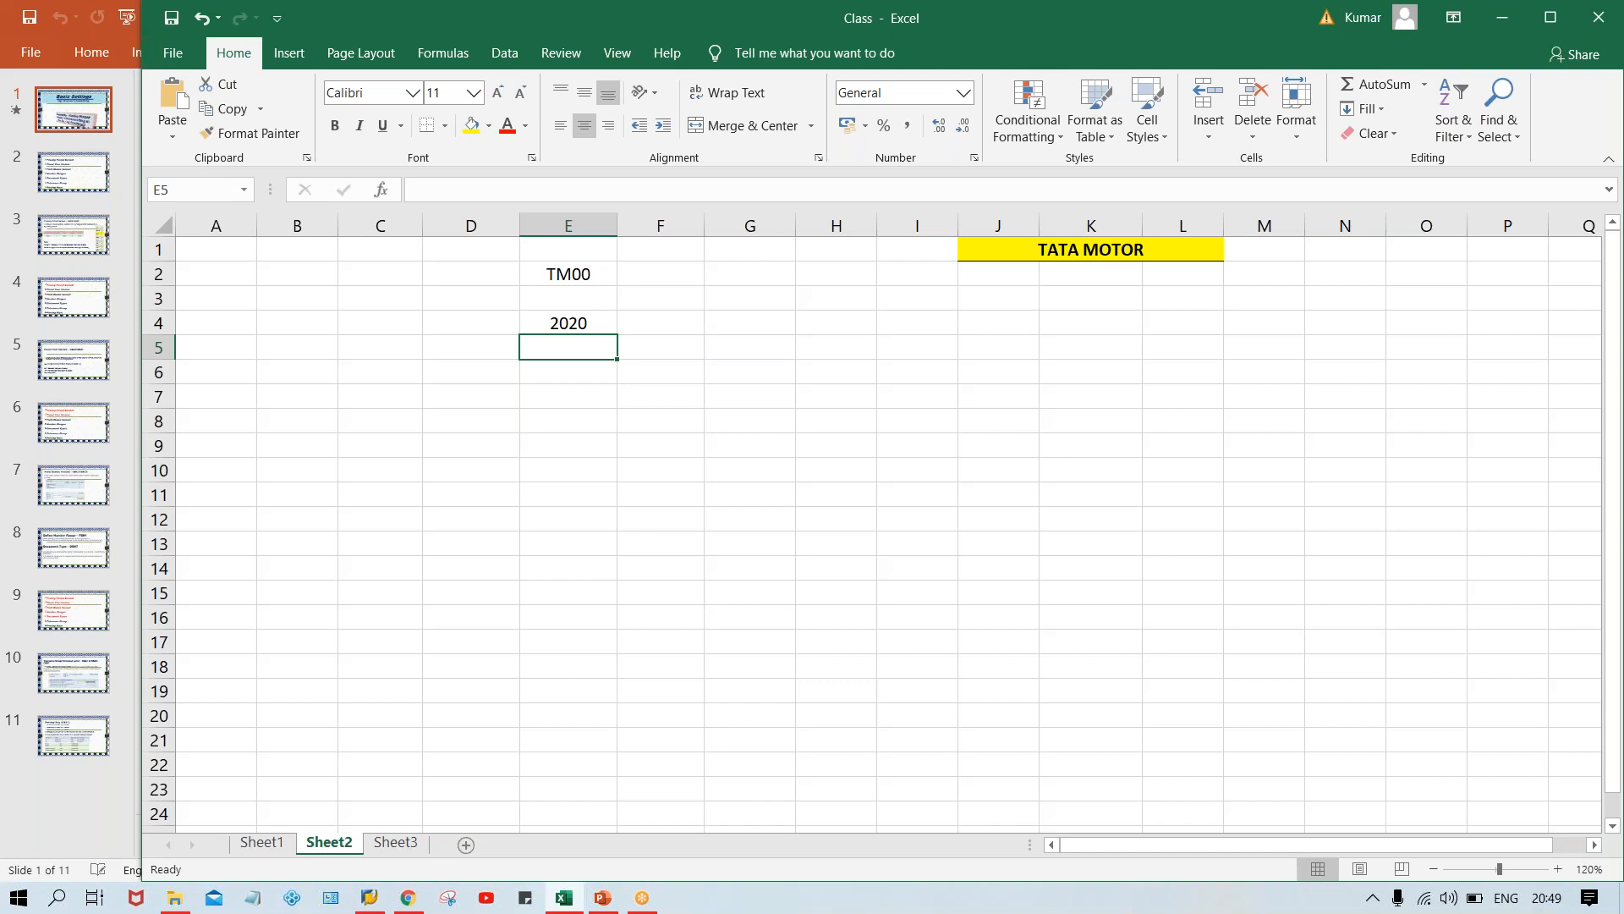
- Replace the entry in cell E4 with JUNE
{"action": "key", "text": "Up"}
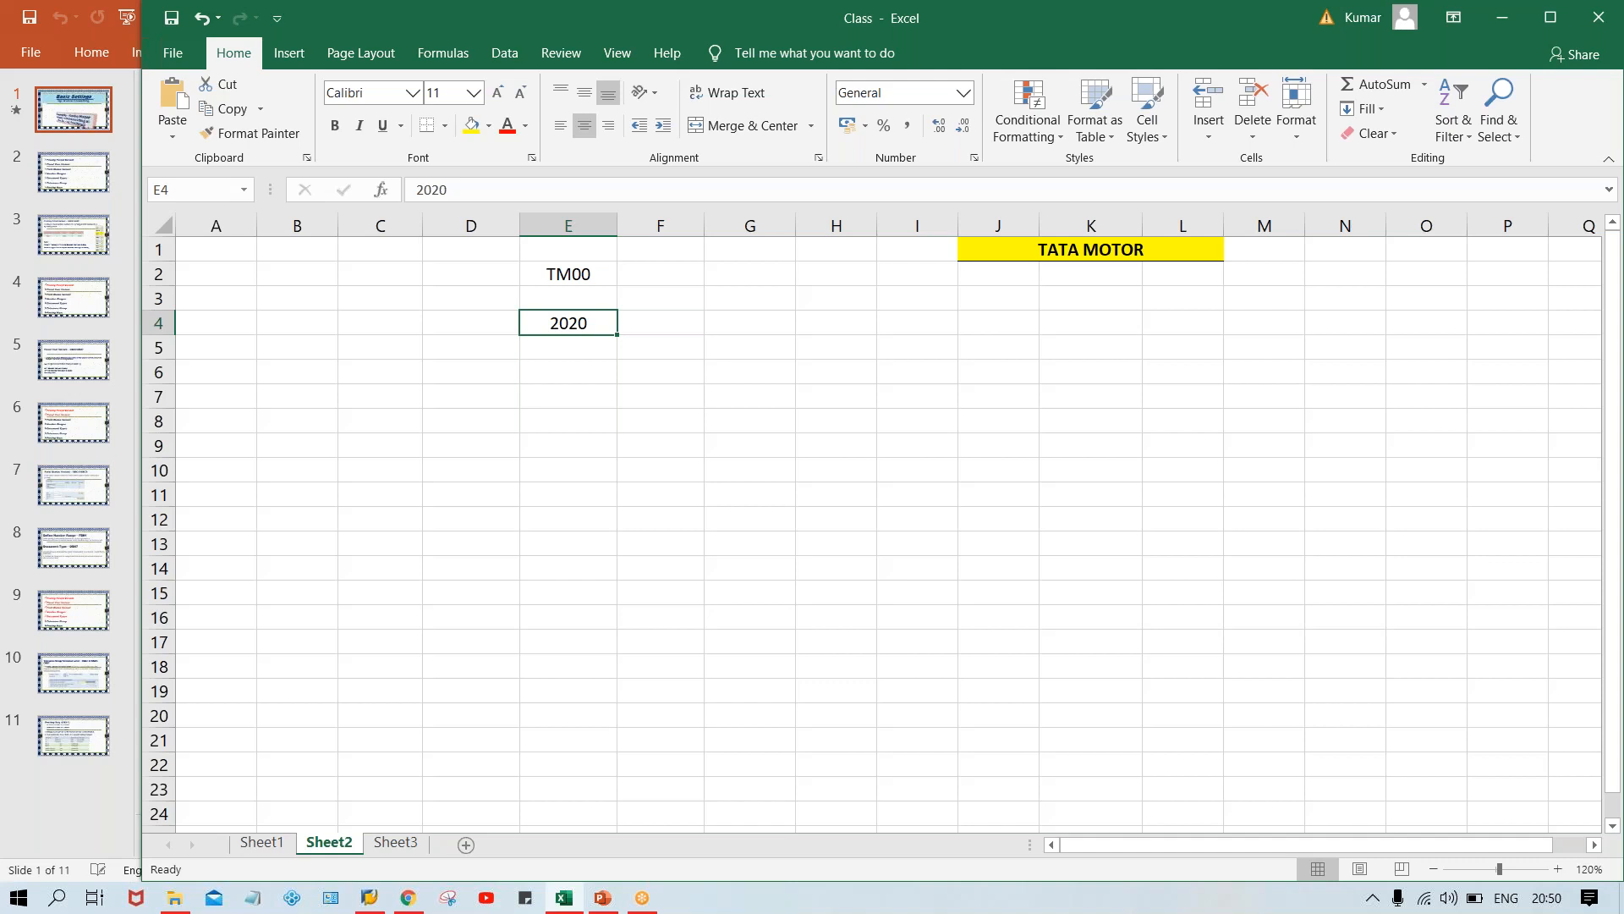
{"action": "key", "text": "Delete"}
{"action": "type", "text": "JUNE"}
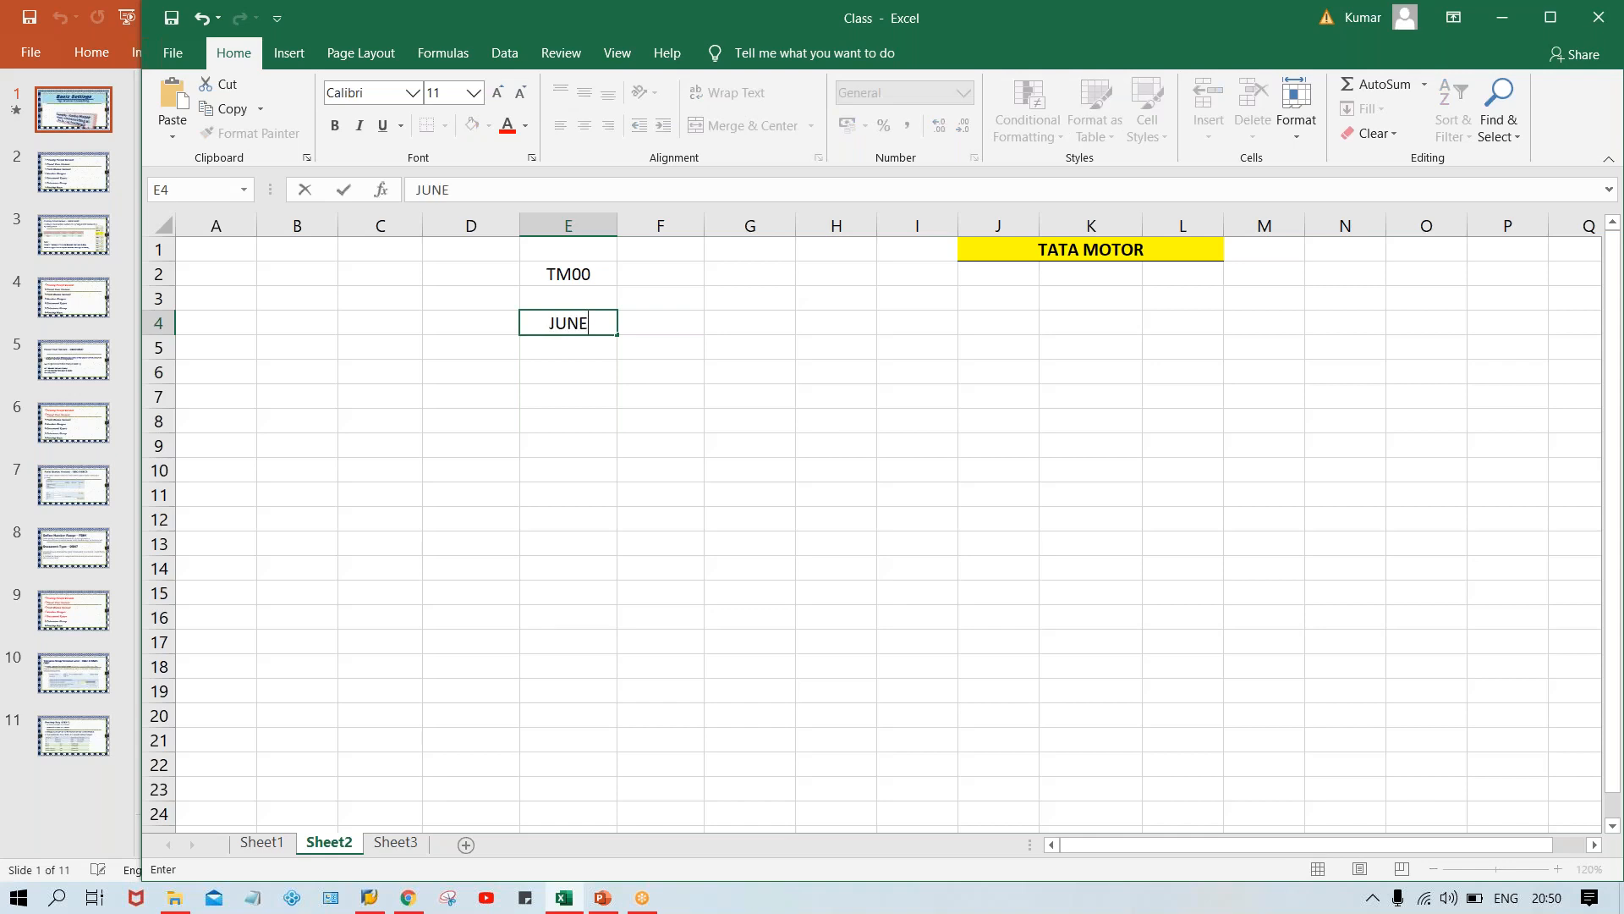
{"action": "key", "text": "Tab"}
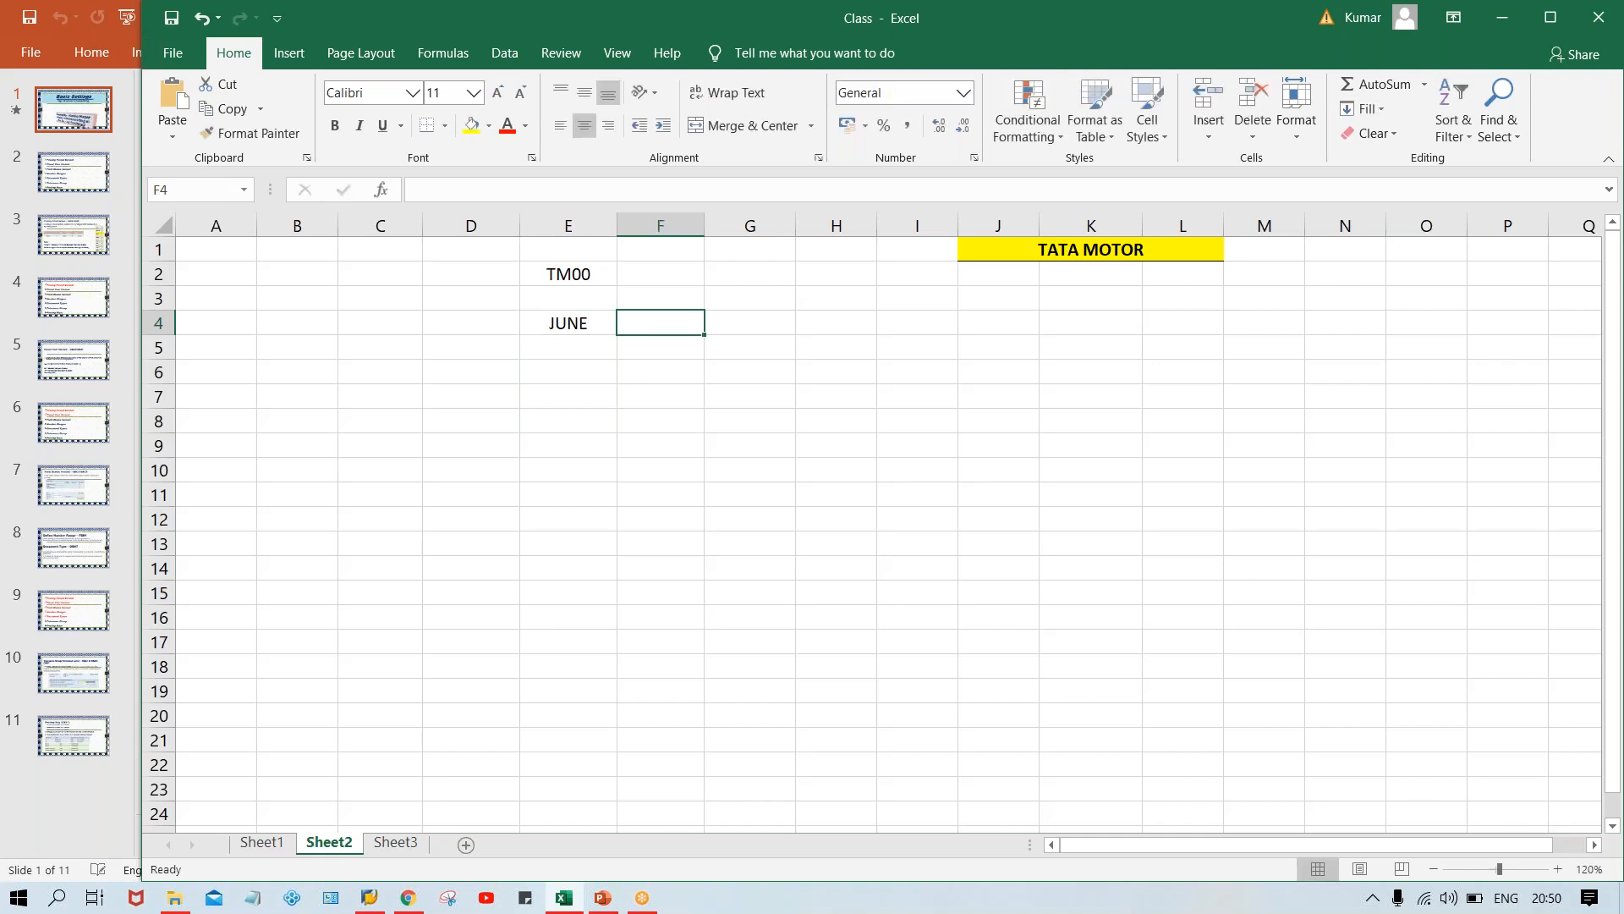
{"action": "left_click", "coordinate": [564, 332]}
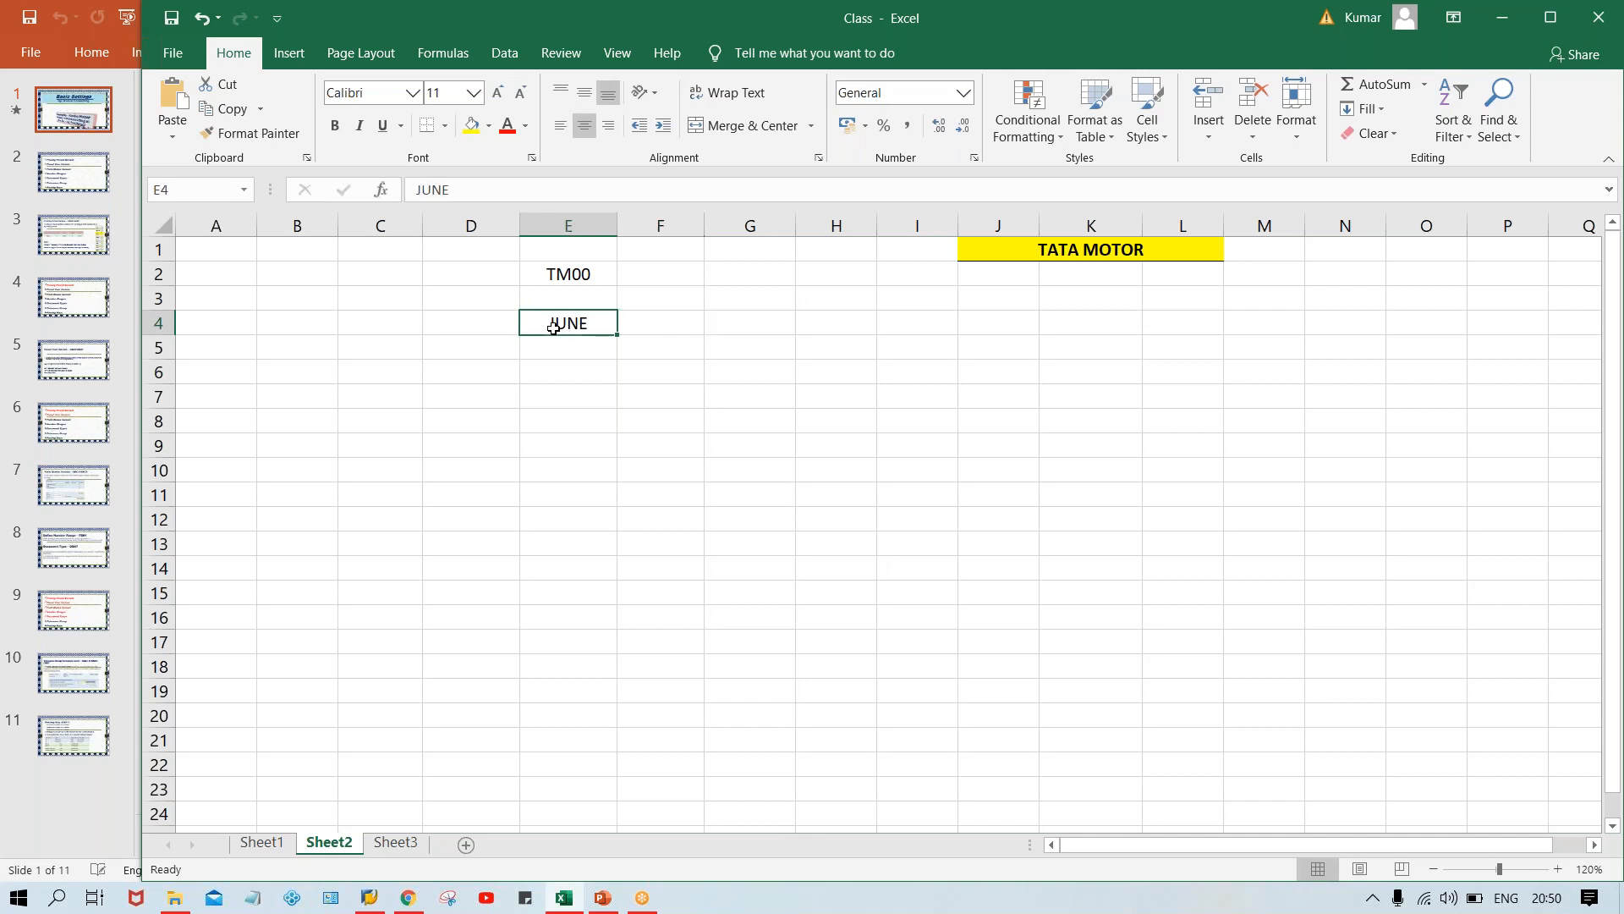
- Enter 6, 3 and 12 in cells F4, G4 and H4 beside JUNE
{"action": "left_click", "coordinate": [648, 327]}
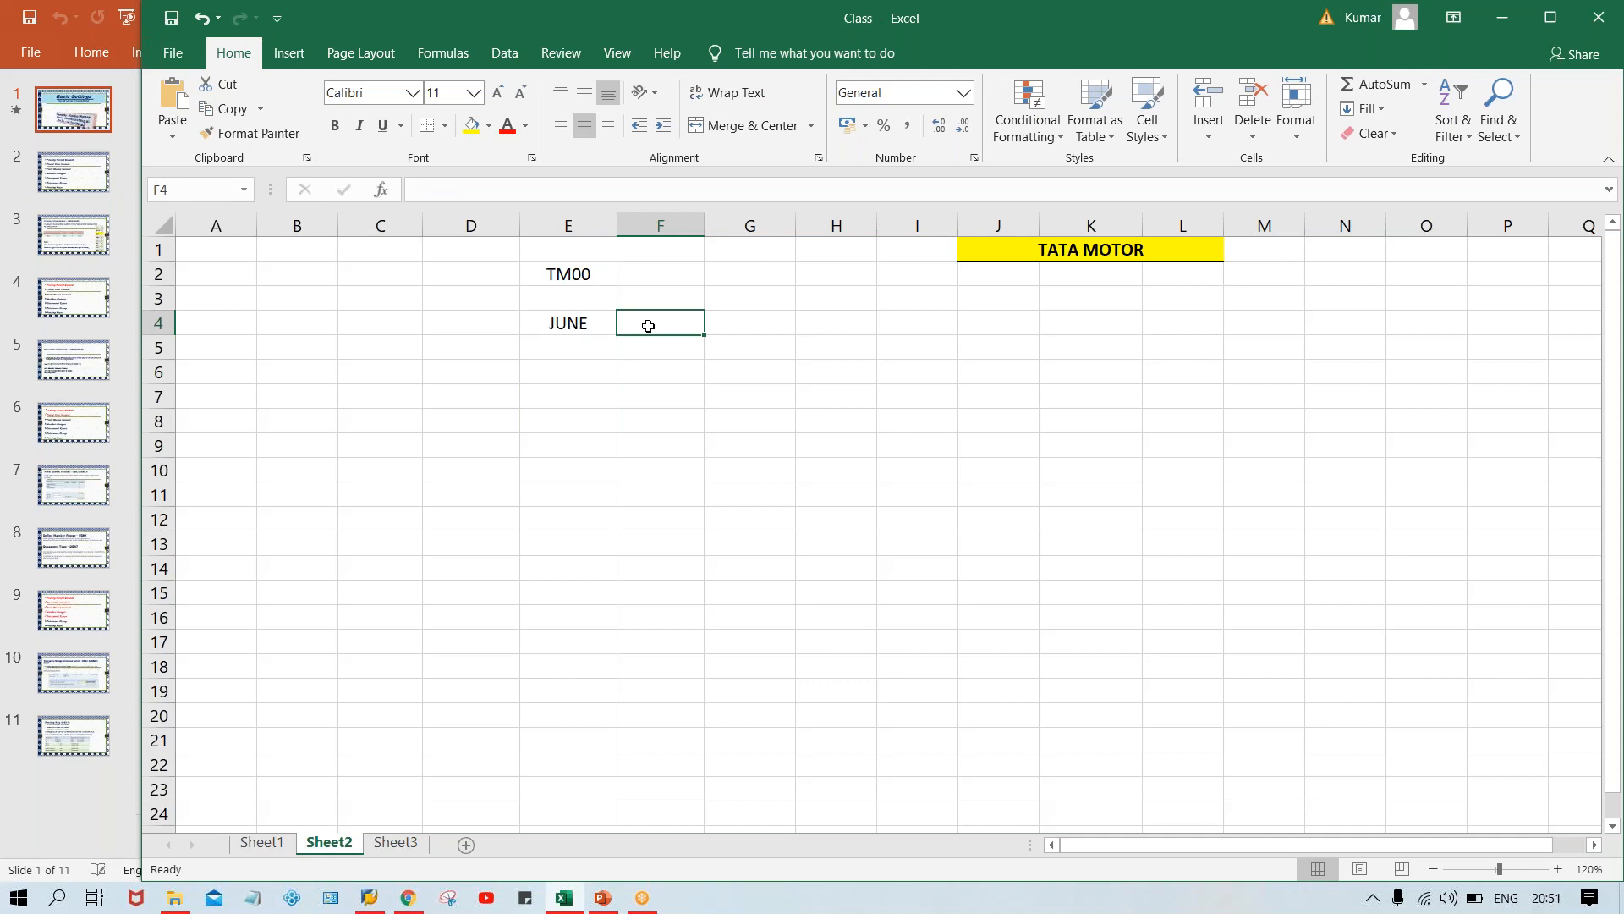
{"action": "type", "text": "6"}
{"action": "key", "text": "Tab"}
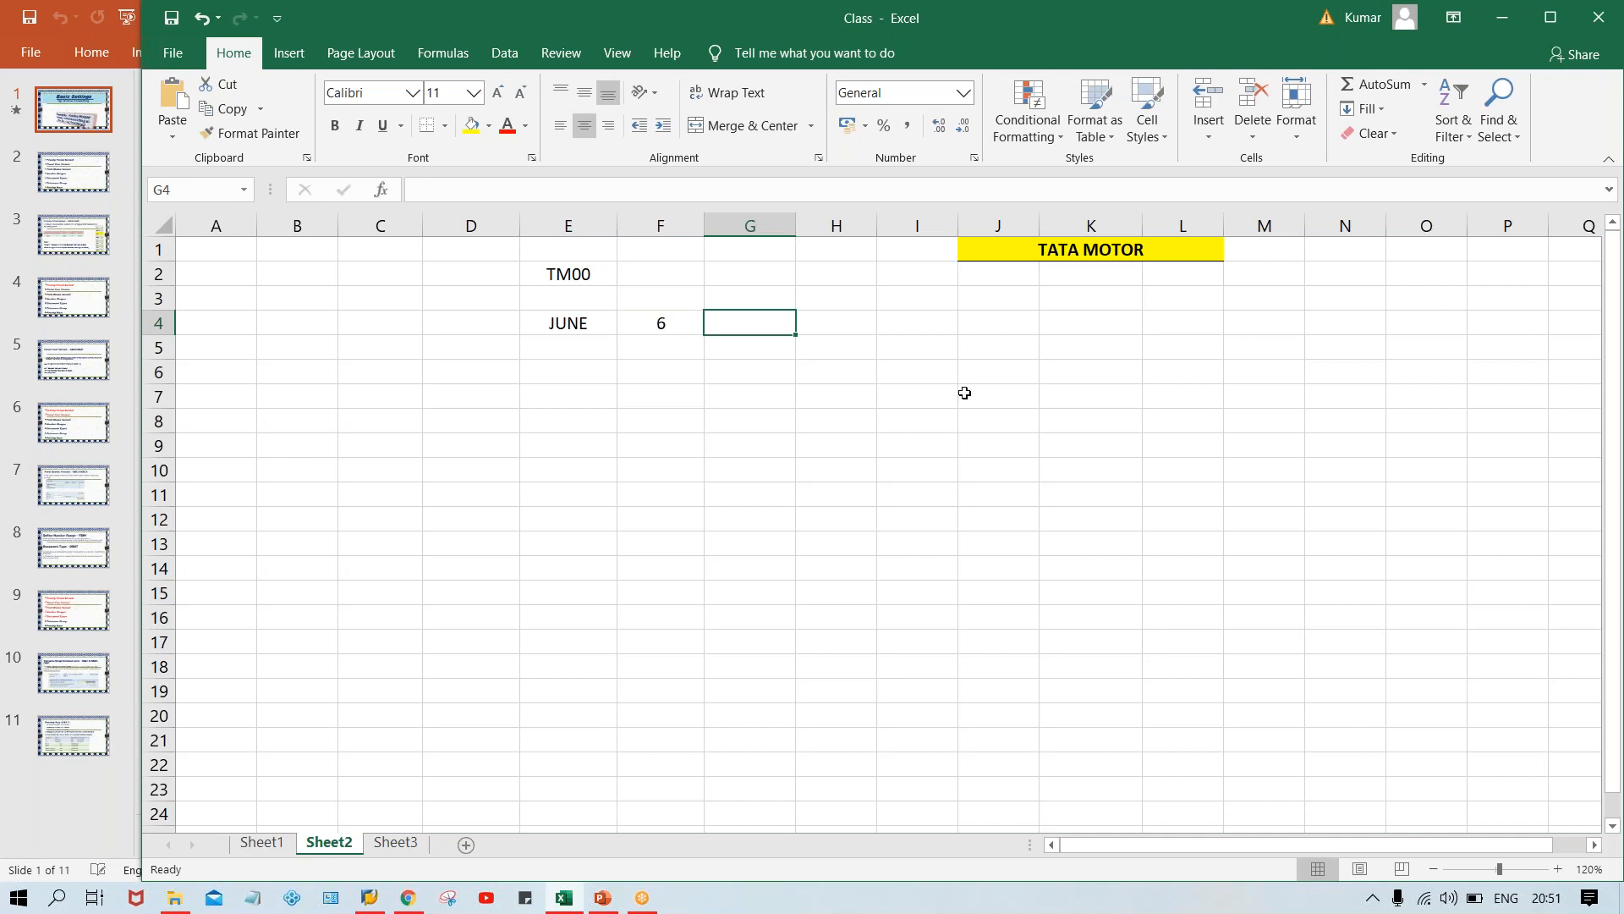
{"action": "left_click", "coordinate": [1396, 303]}
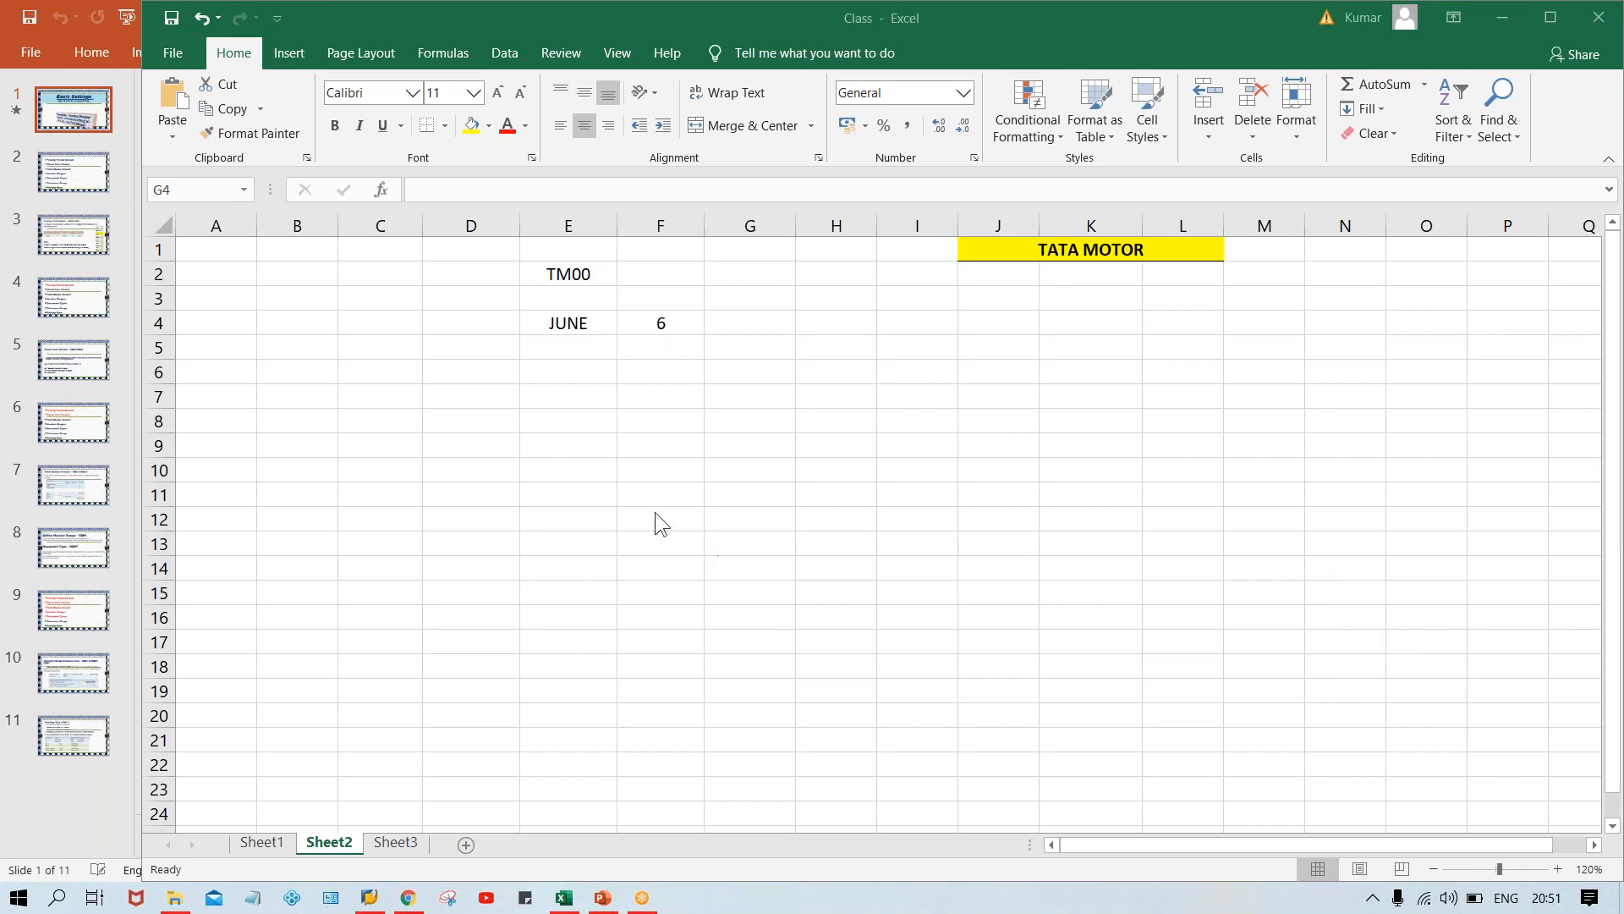
{"action": "left_click", "coordinate": [733, 316]}
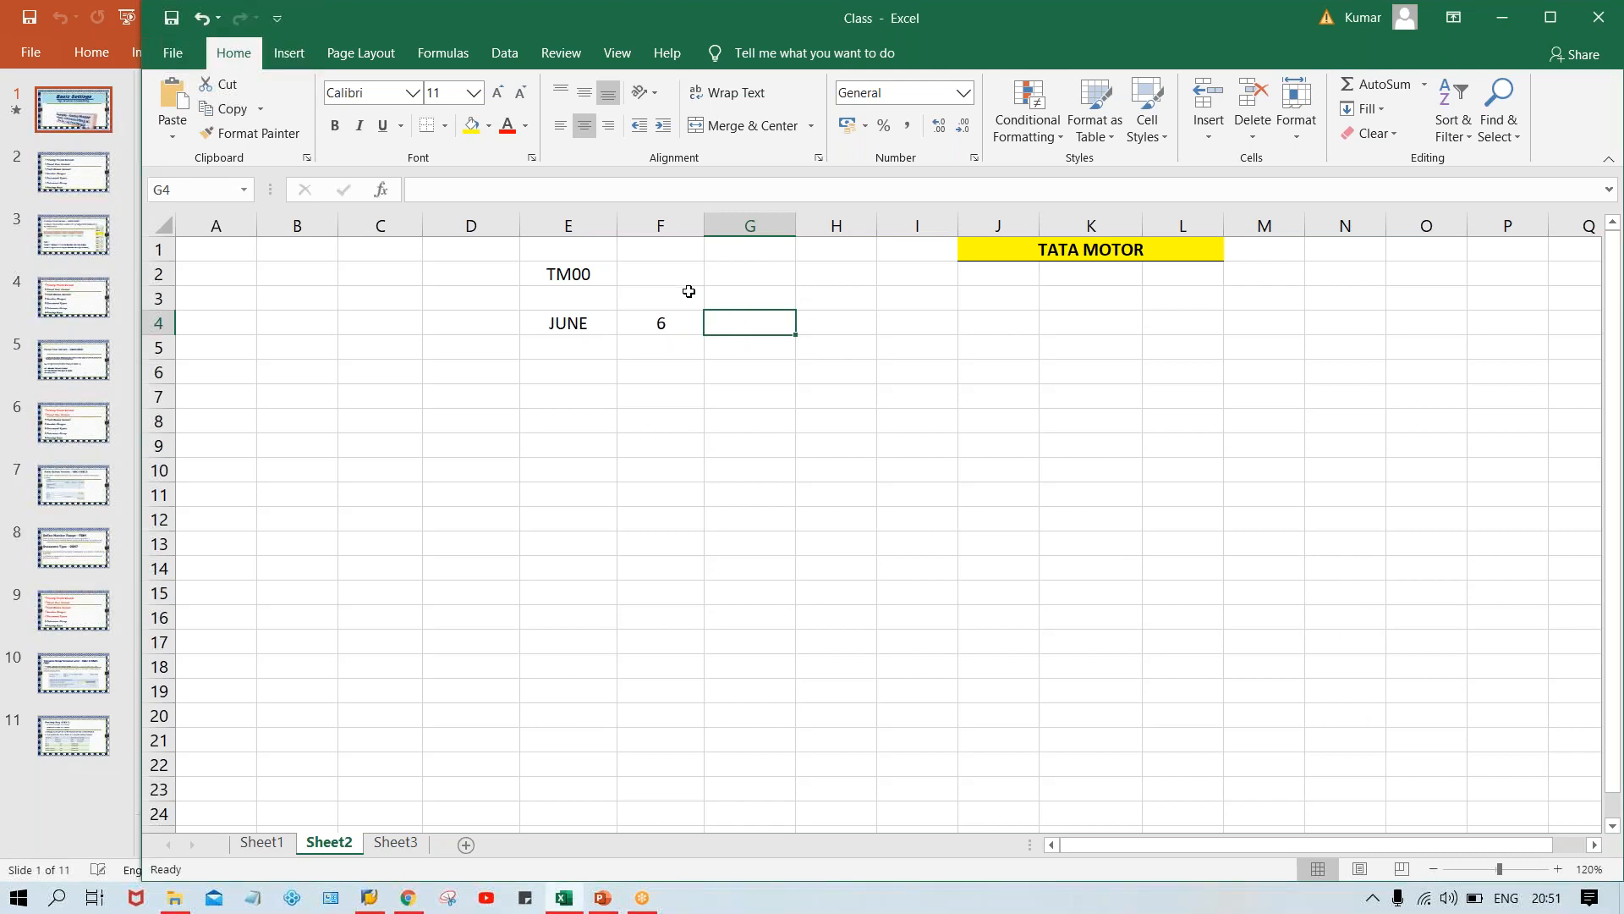
{"action": "type", "text": "3"}
{"action": "key", "text": "Tab"}
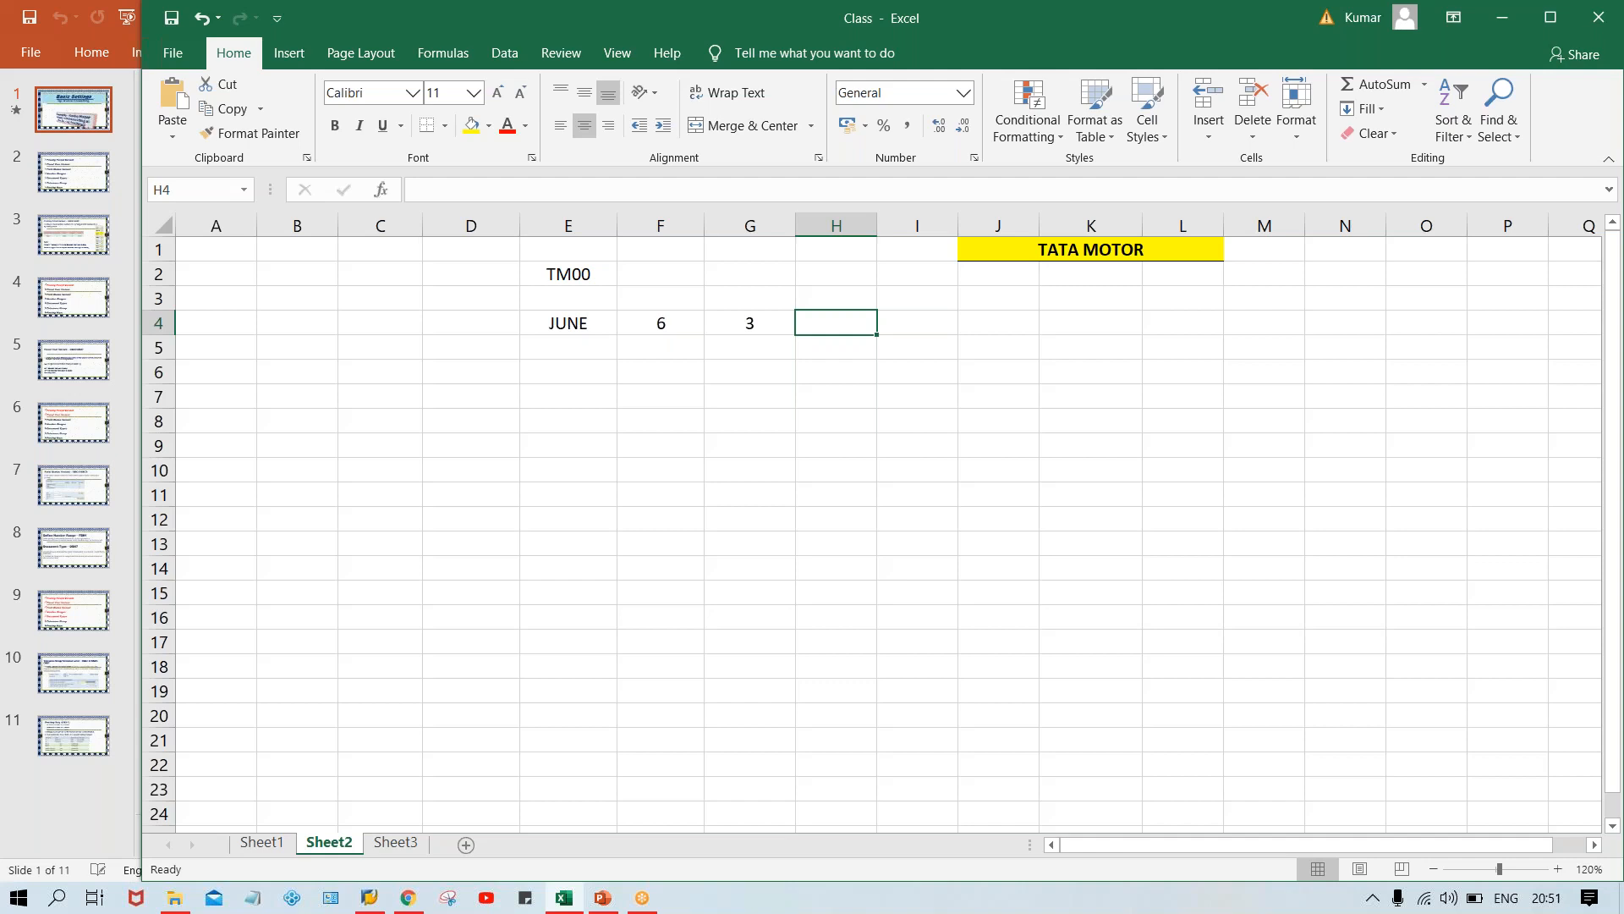
{"action": "type", "text": "12"}
{"action": "key", "text": "Return"}
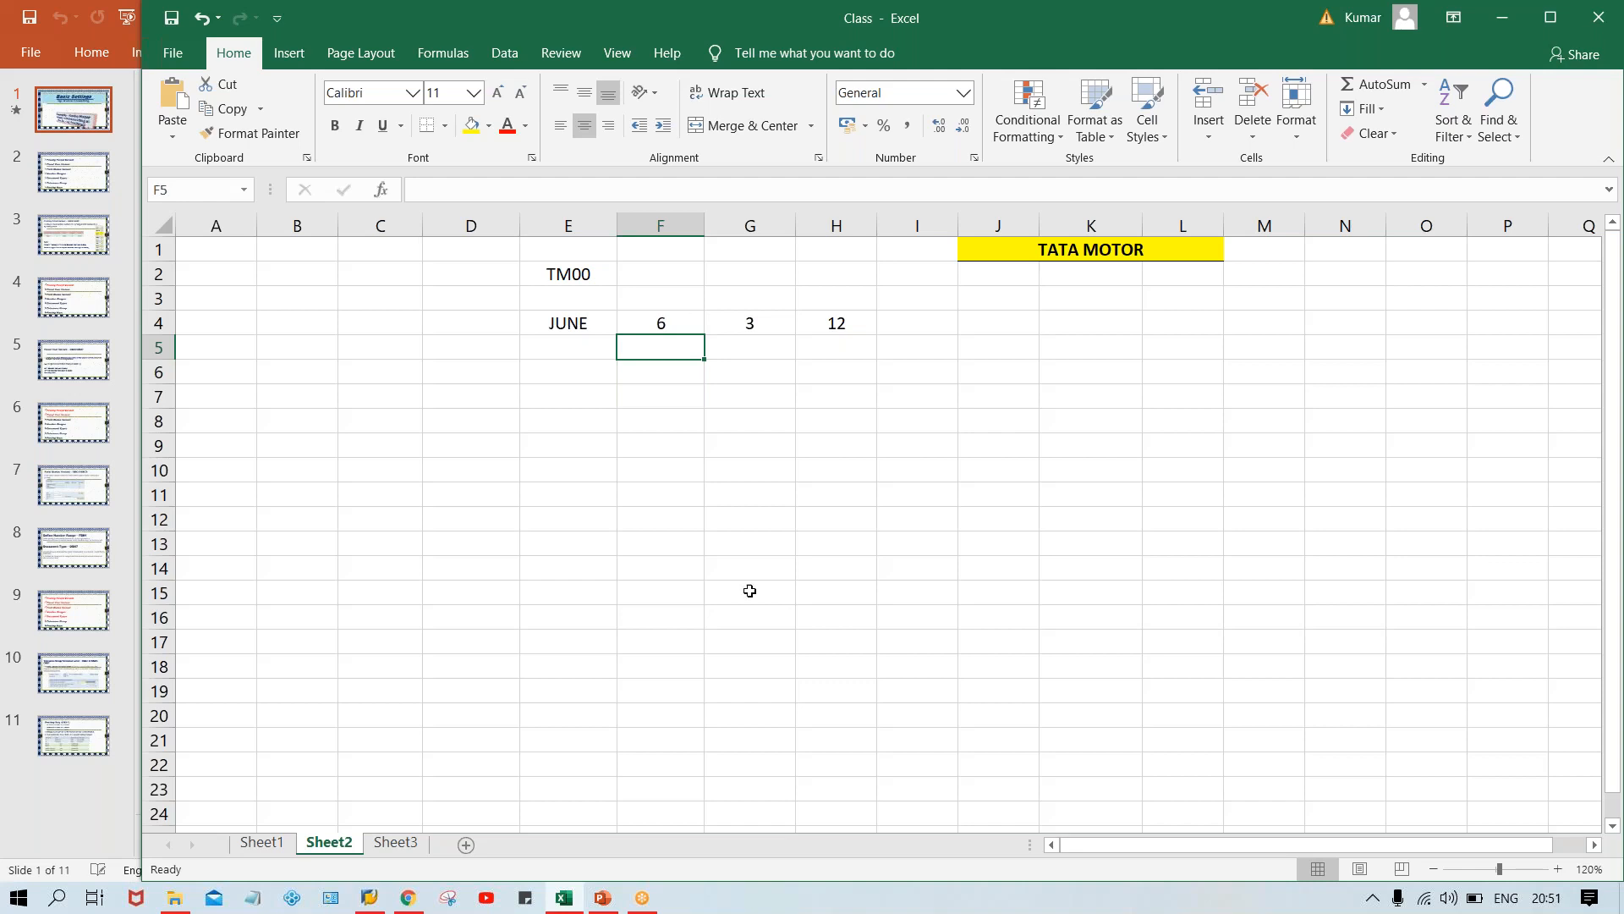
- Switch to the Basic Settings presentation in PowerPoint and view its slides
{"action": "mouse_move", "coordinate": [598, 903]}
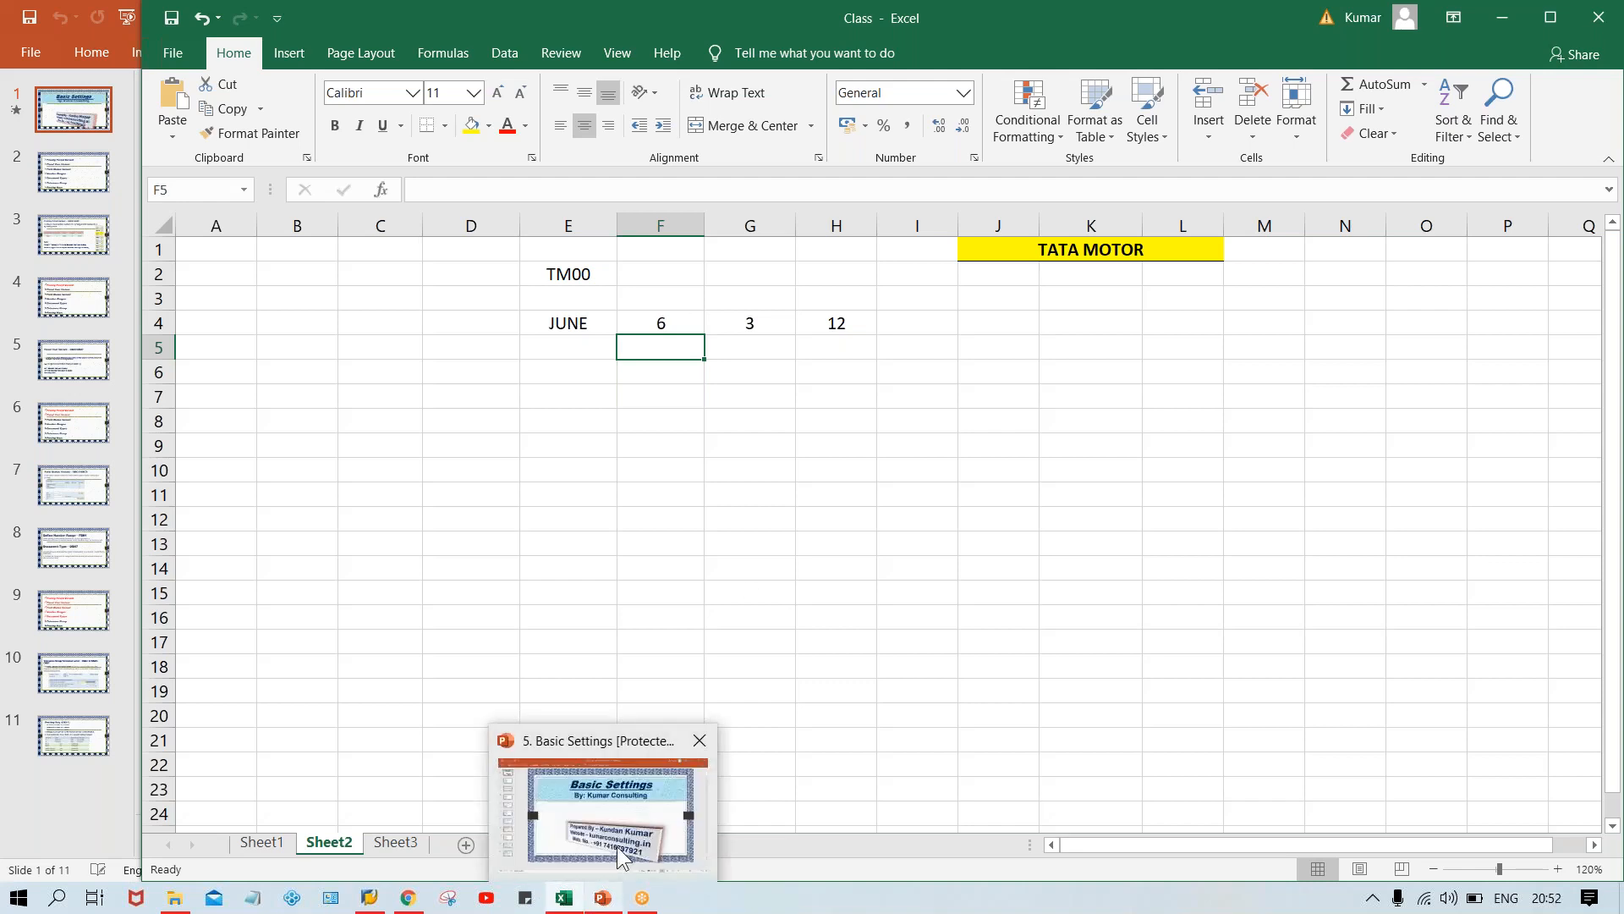
{"action": "left_click", "coordinate": [602, 804]}
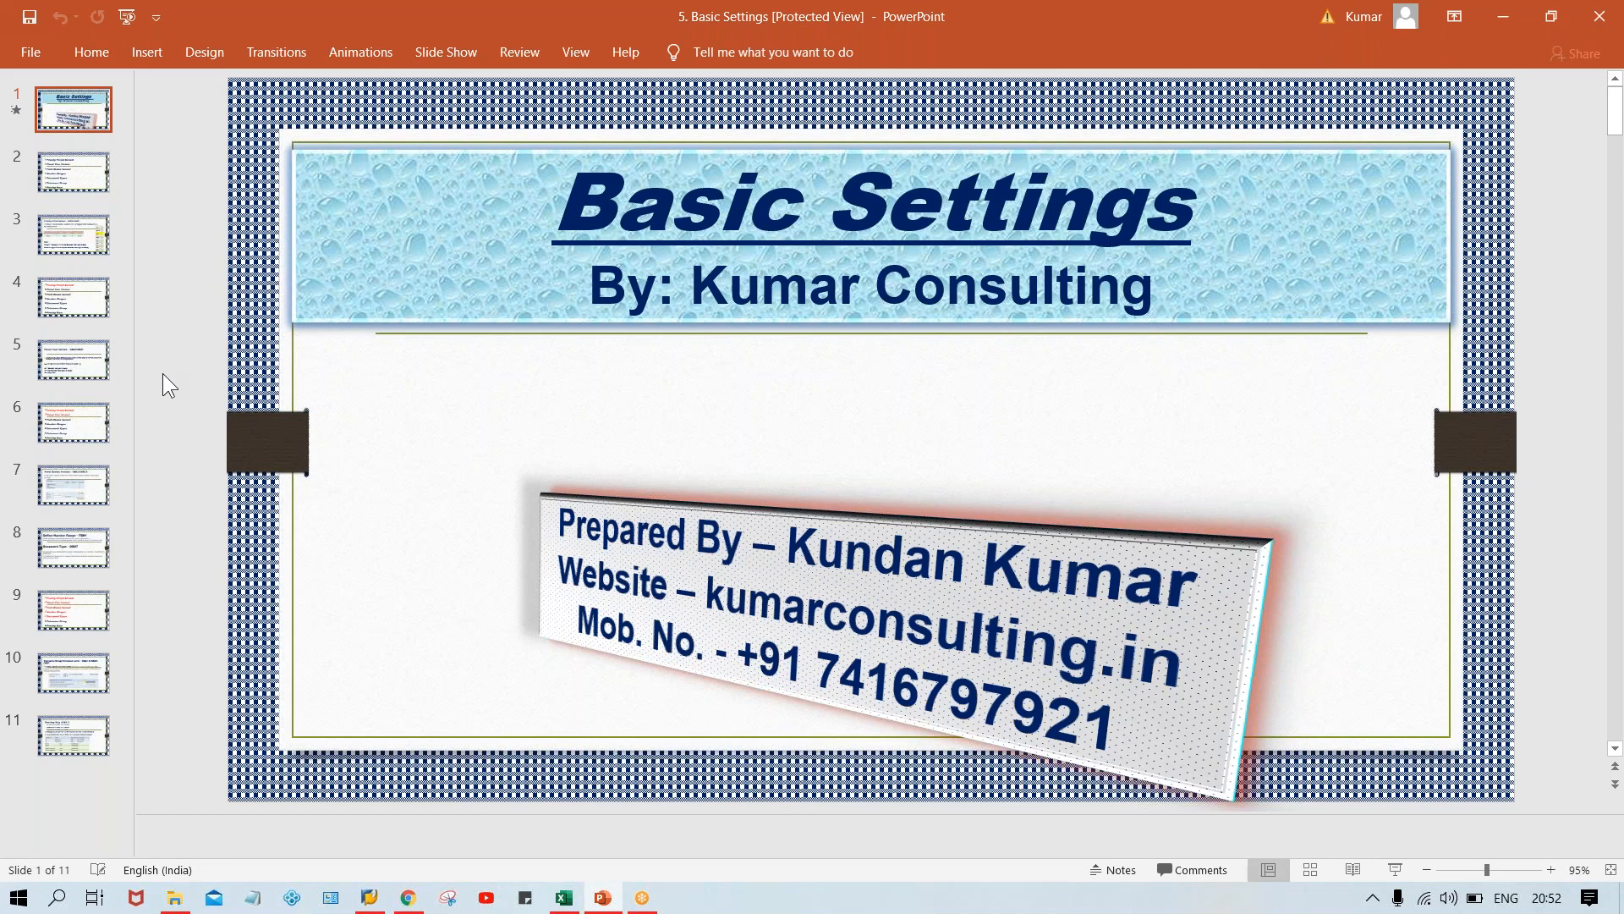
{"action": "scroll", "coordinate": [162, 373], "scroll_direction": "down", "scroll_amount": 2}
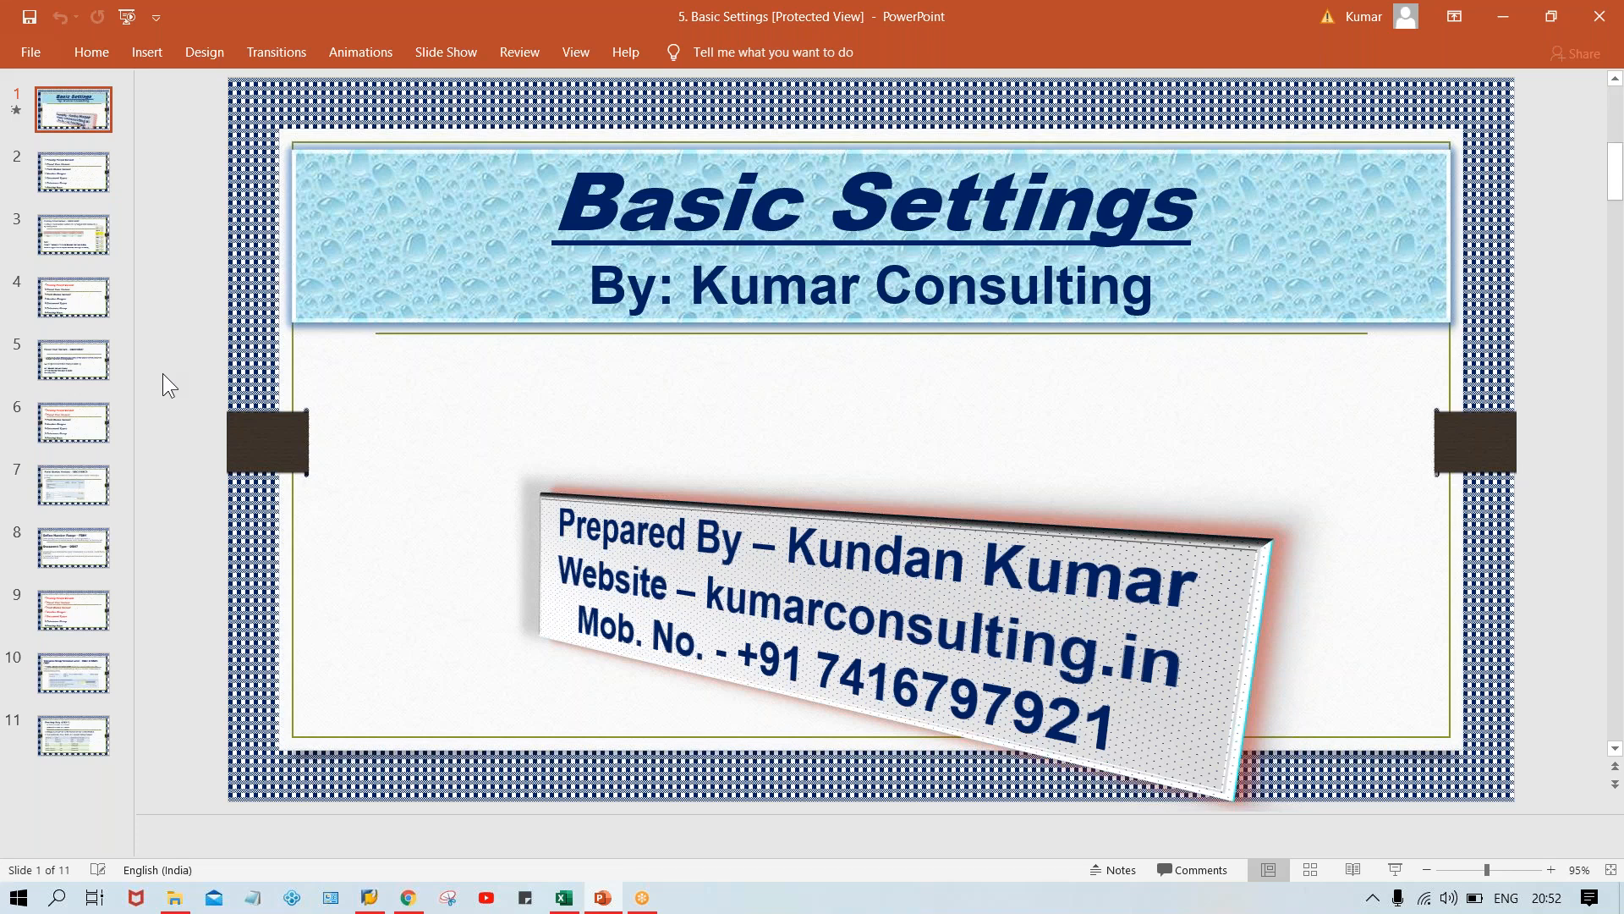
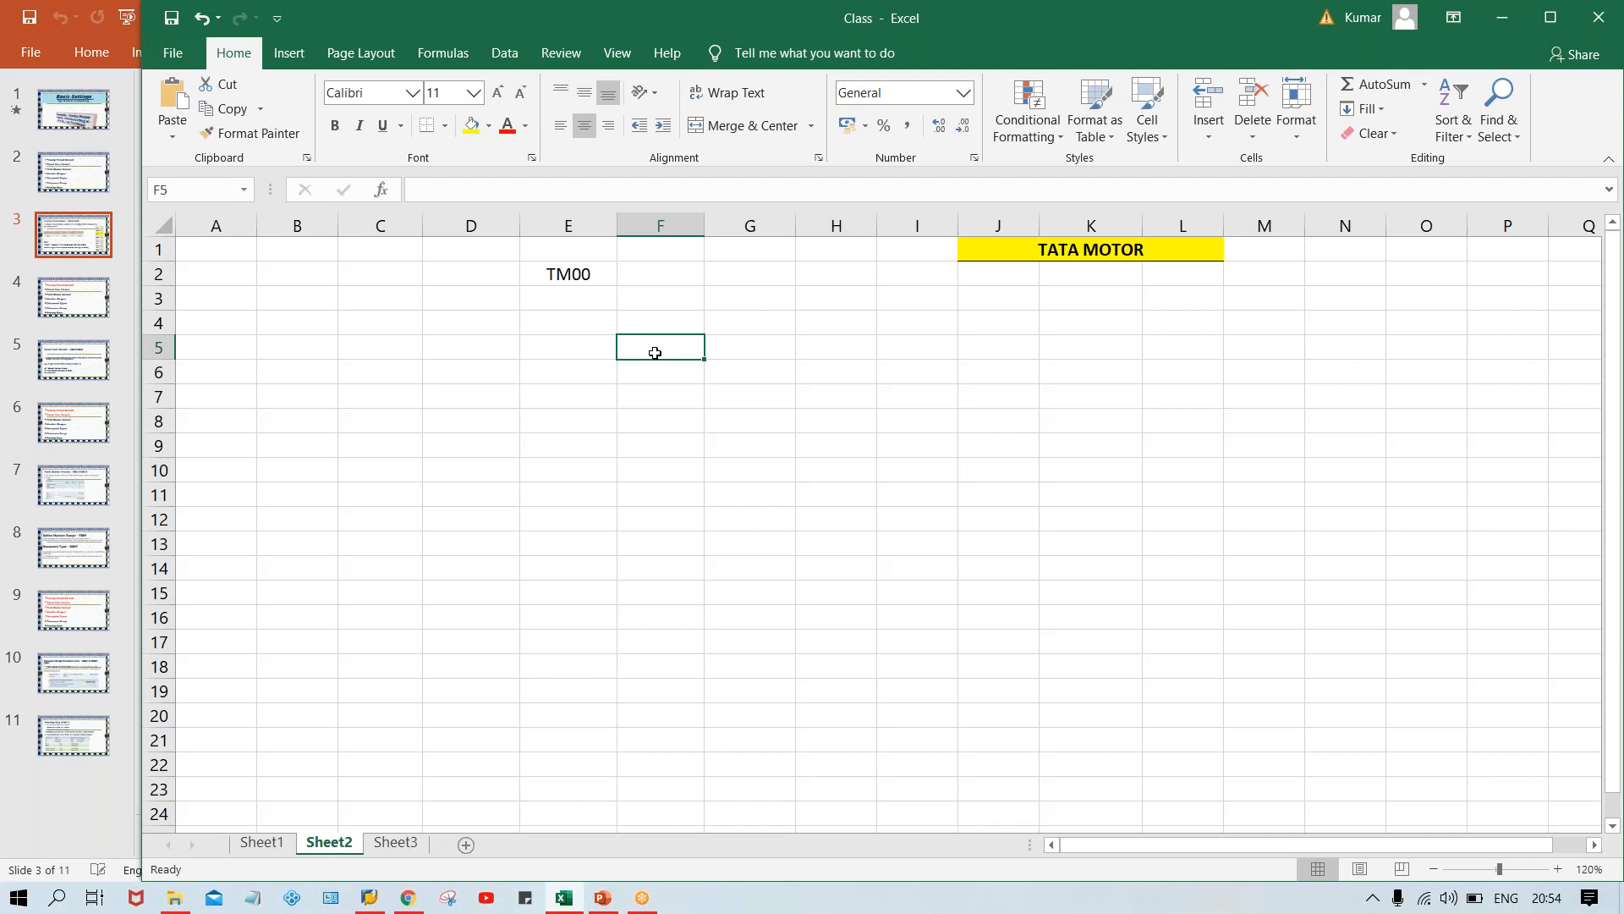
- Clear the TM00 entry from cell E2 of the Excel sheet
{"action": "left_click", "coordinate": [639, 322]}
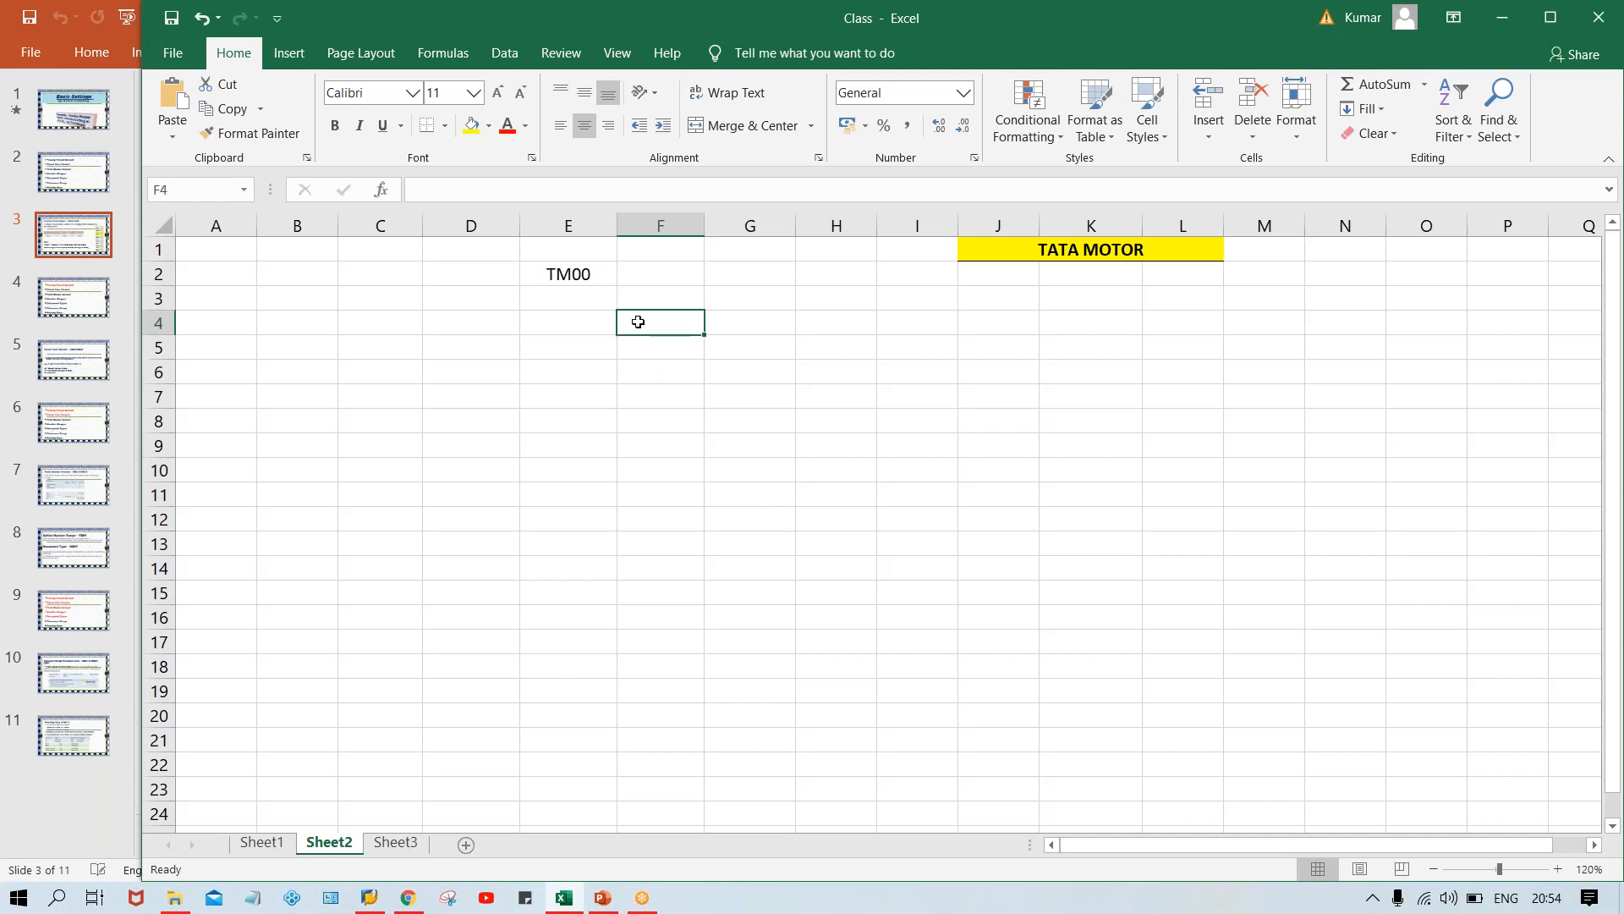
{"action": "left_click", "coordinate": [567, 272]}
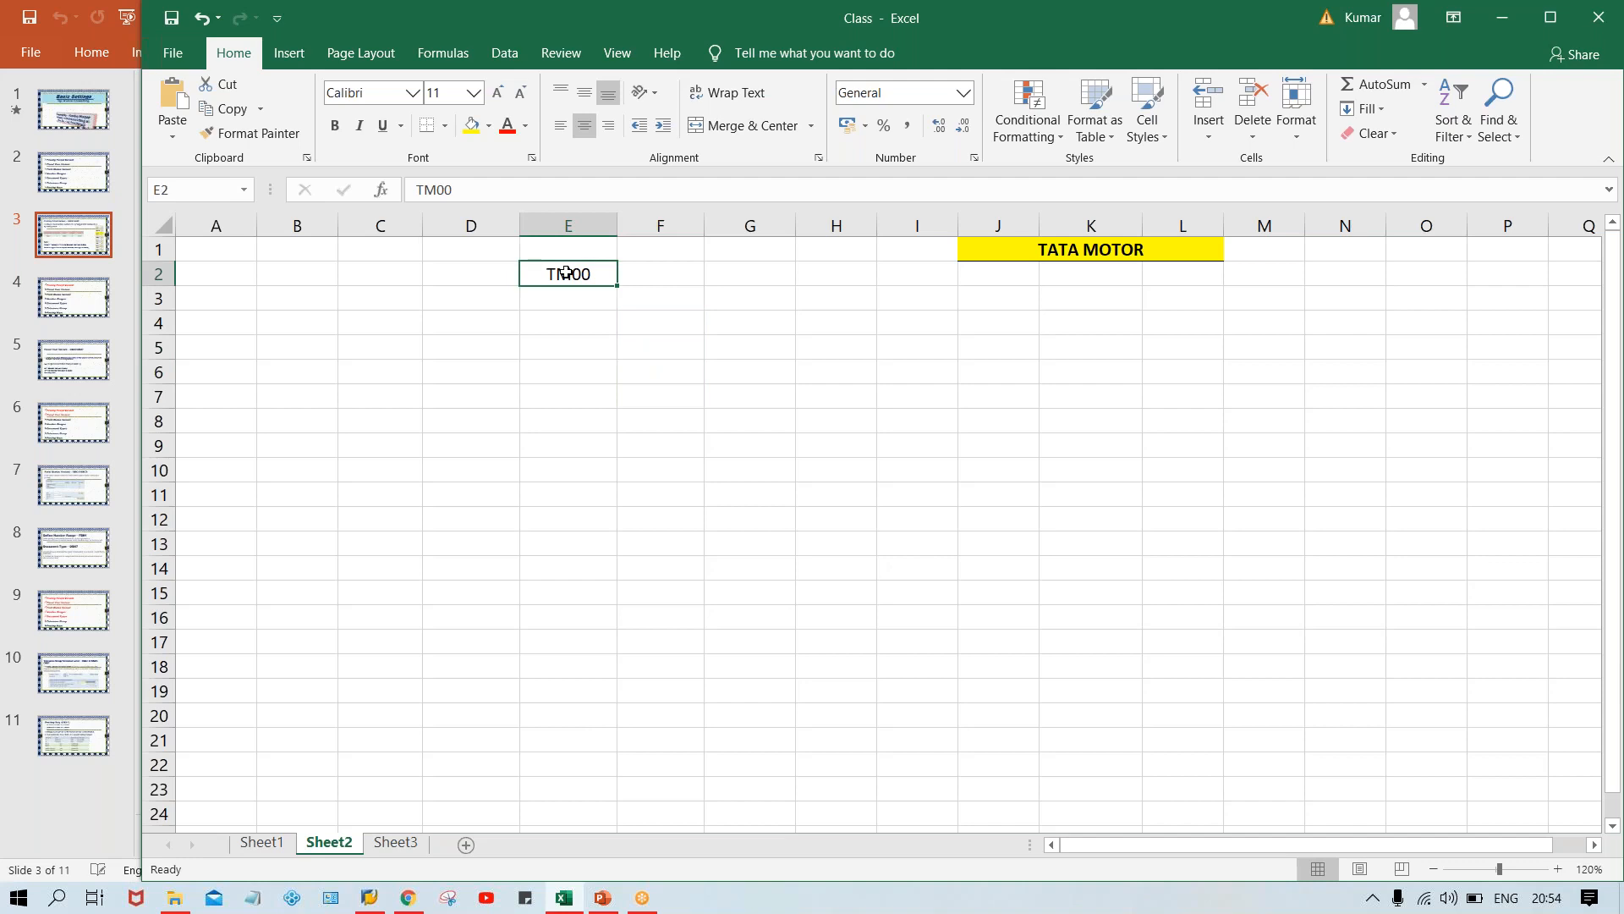
{"action": "key", "text": "Delete"}
- Enter the date 15.06.2019 in cell E3
{"action": "left_click", "coordinate": [635, 300]}
{"action": "left_click", "coordinate": [595, 301]}
{"action": "left_click", "coordinate": [645, 303]}
{"action": "left_click", "coordinate": [591, 306]}
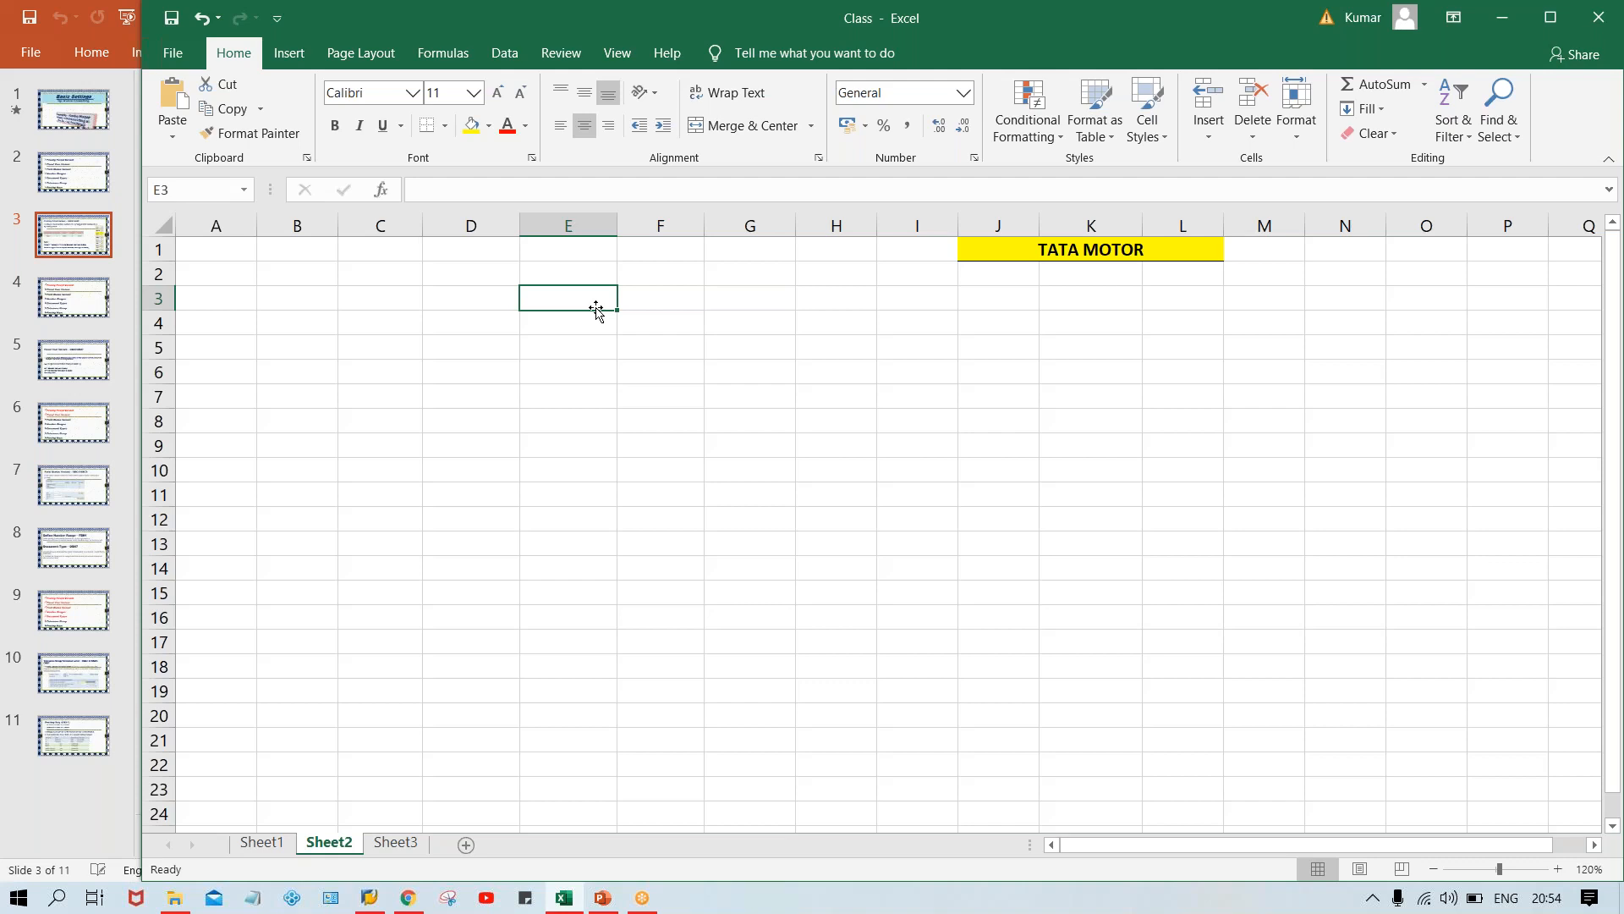
{"action": "type", "text": "15.0"}
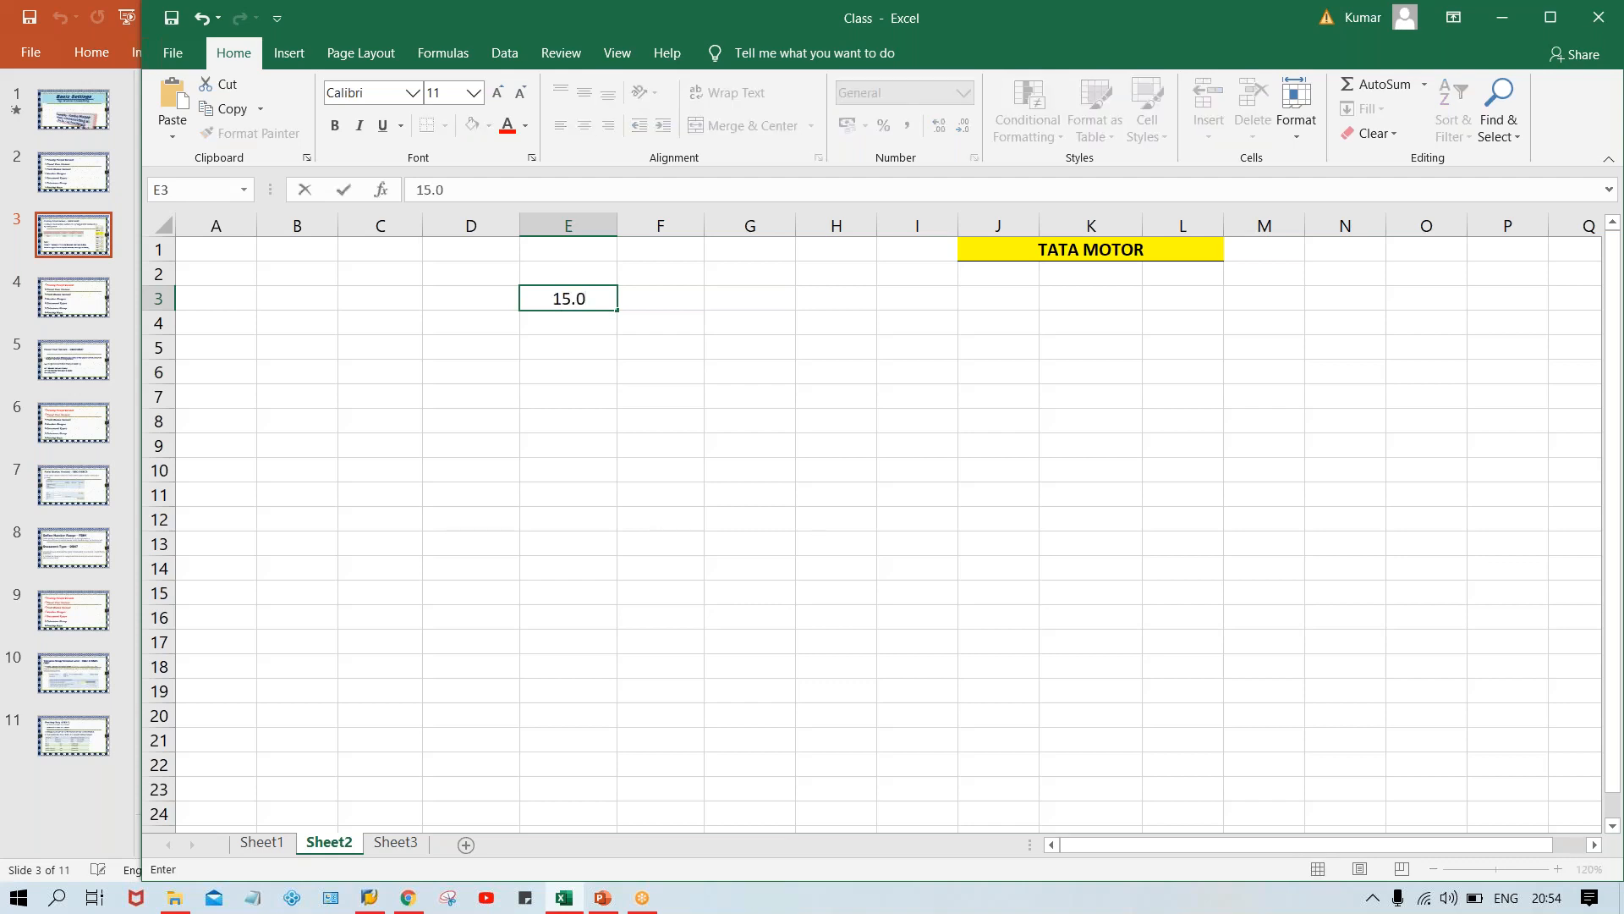
{"action": "type", "text": "6.2019"}
{"action": "key", "text": "Tab"}
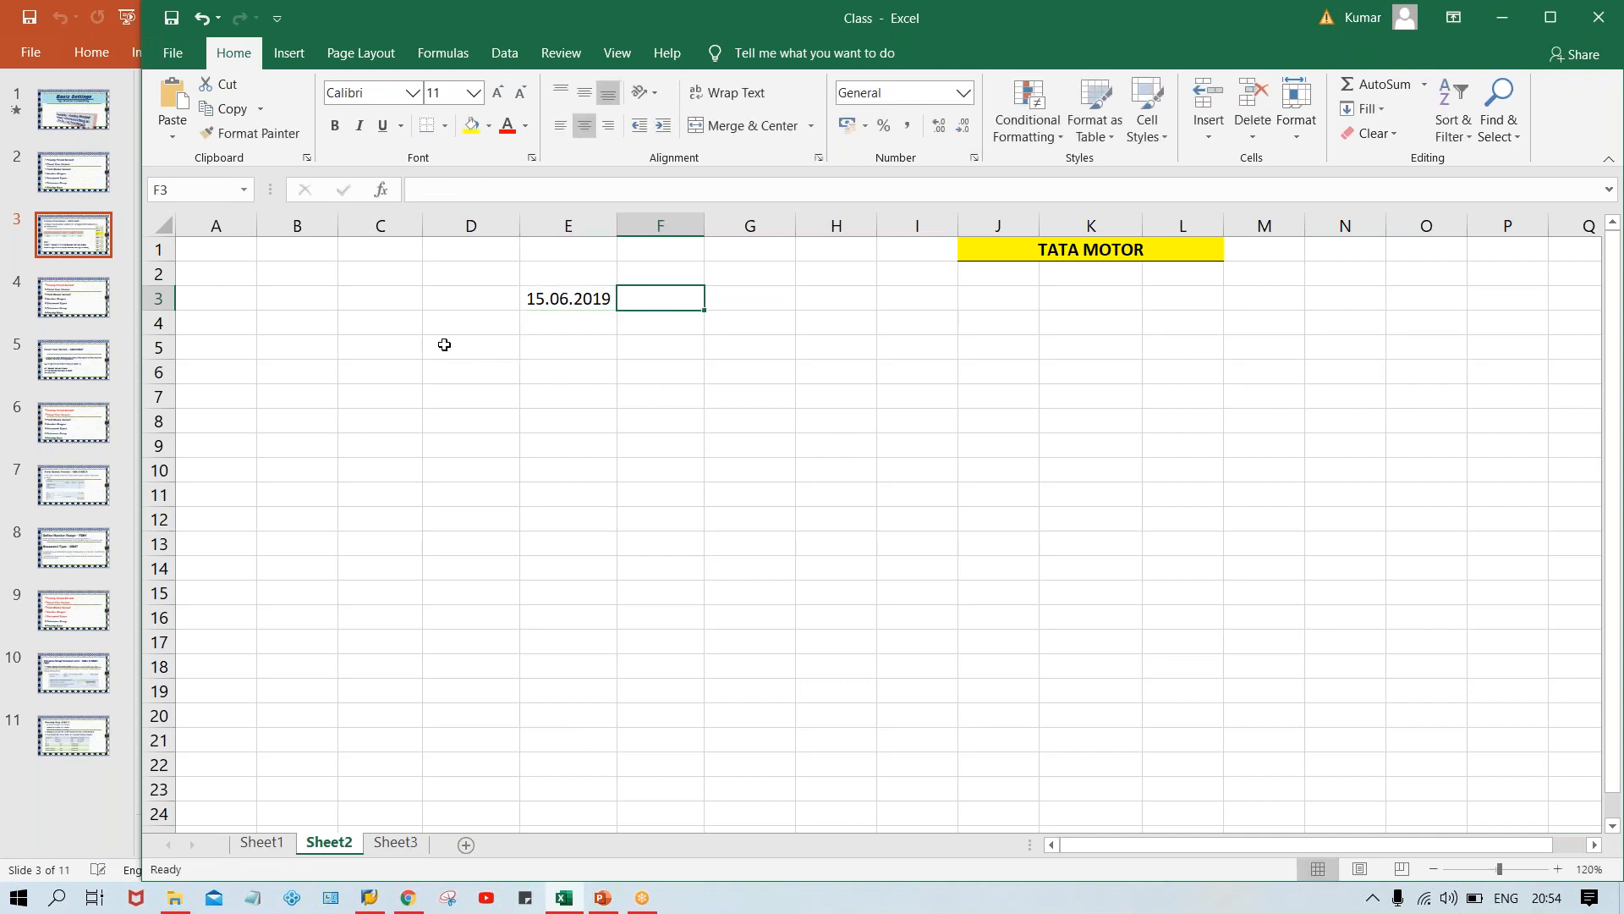
- Enter the label A in cell D3, beside the date
{"action": "left_click", "coordinate": [461, 298]}
{"action": "type", "text": "A"}
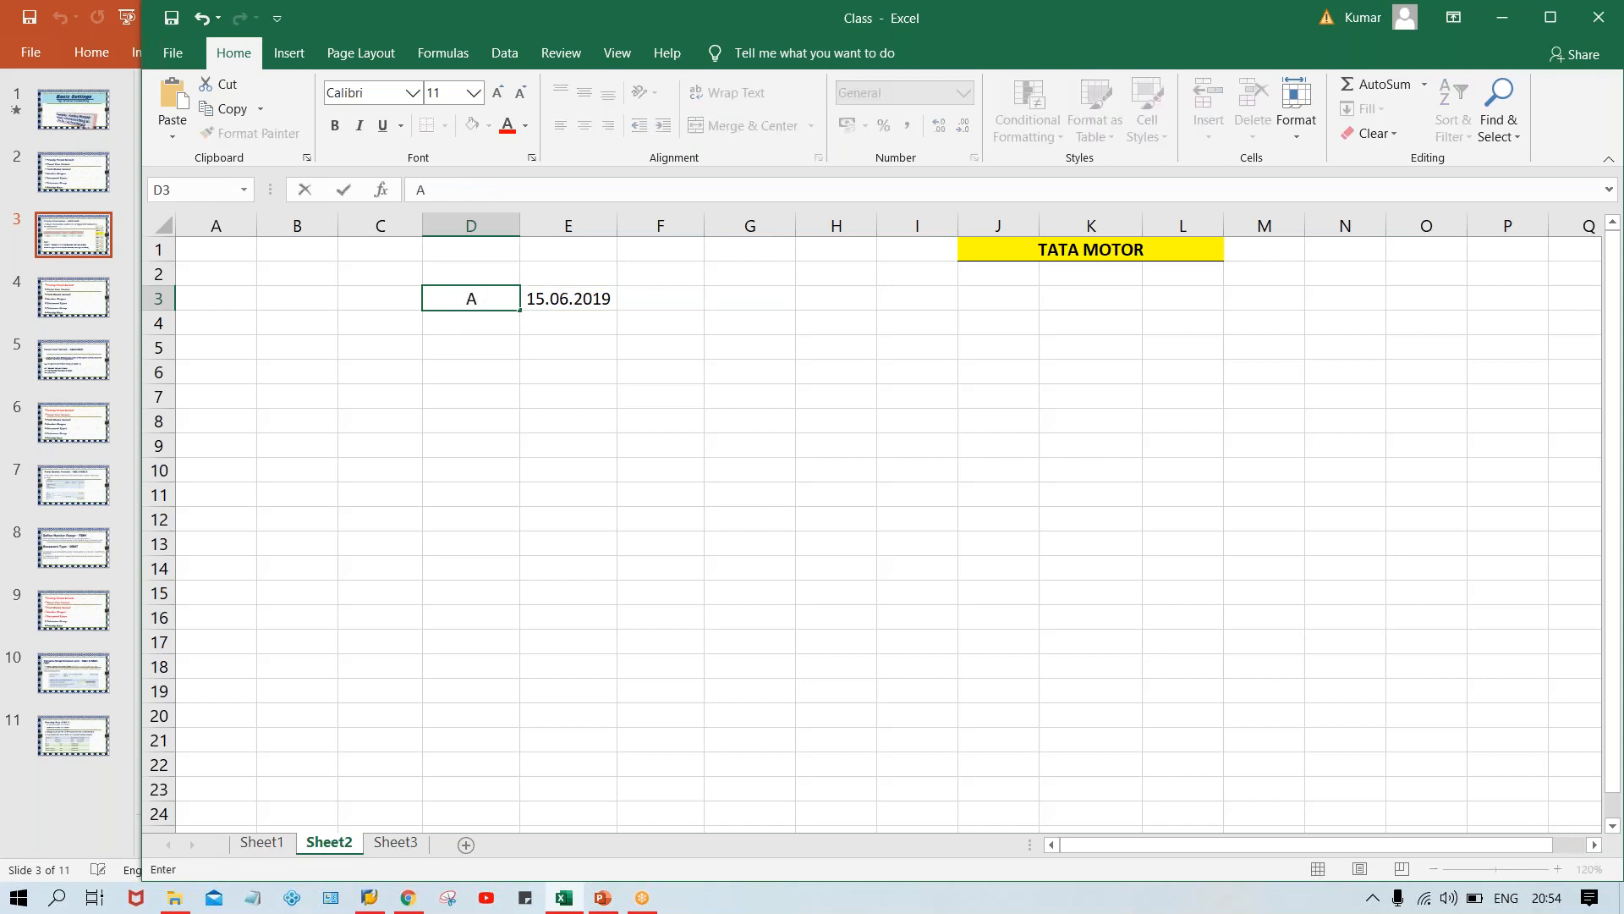
{"action": "key", "text": "Return"}
{"action": "key", "text": "Up"}
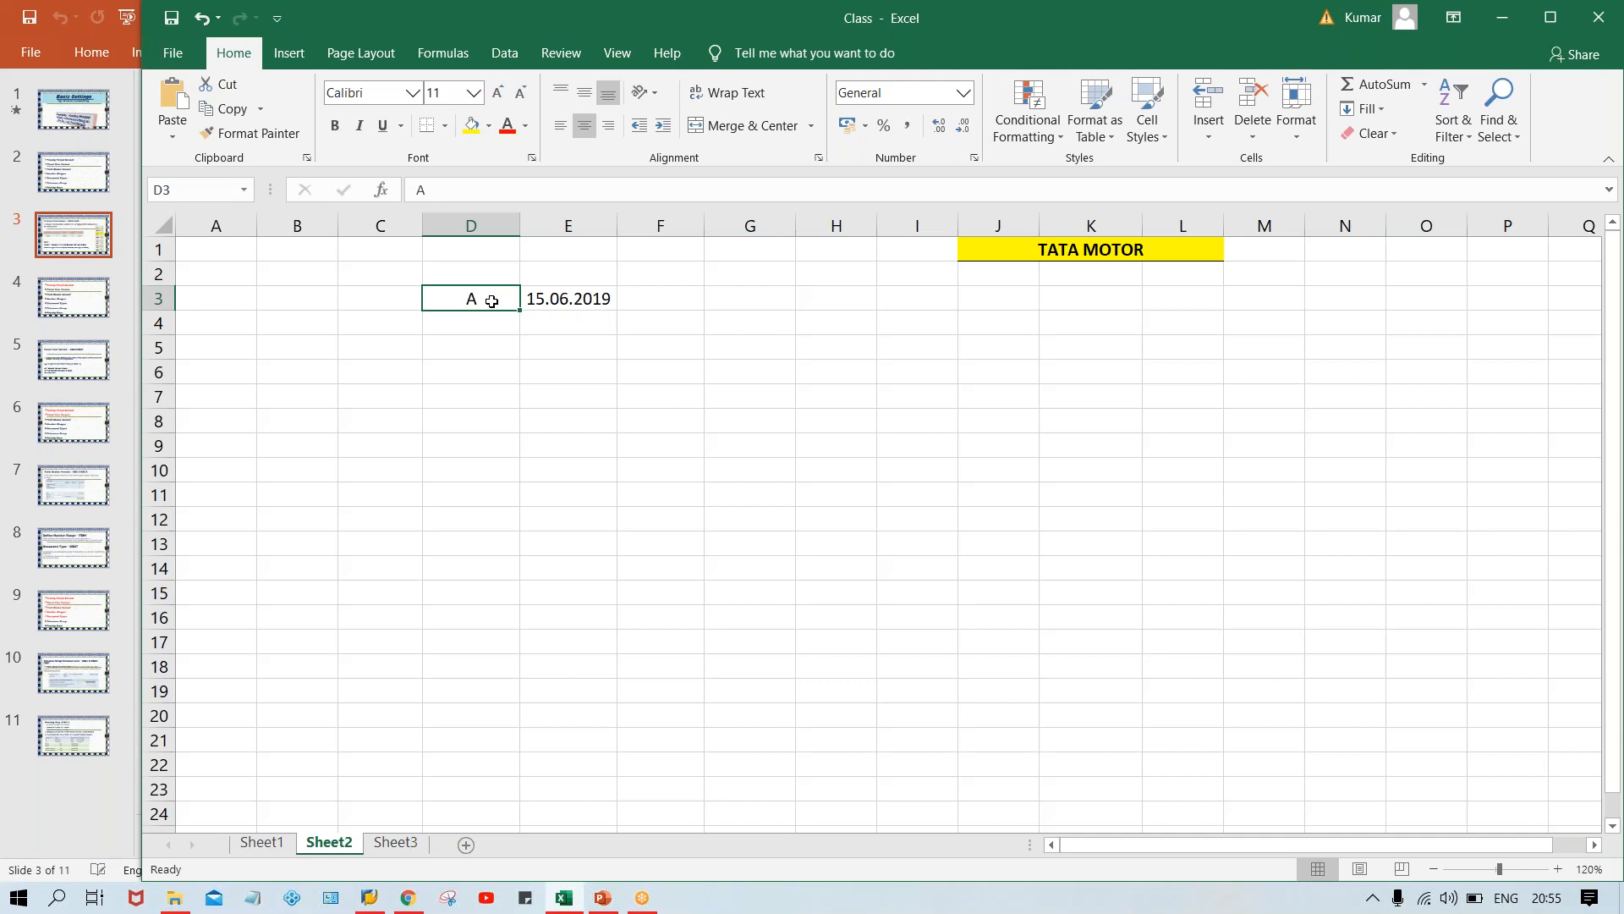
- Enter the date 05.07.2020 in cell F3
{"action": "key", "text": "Right"}
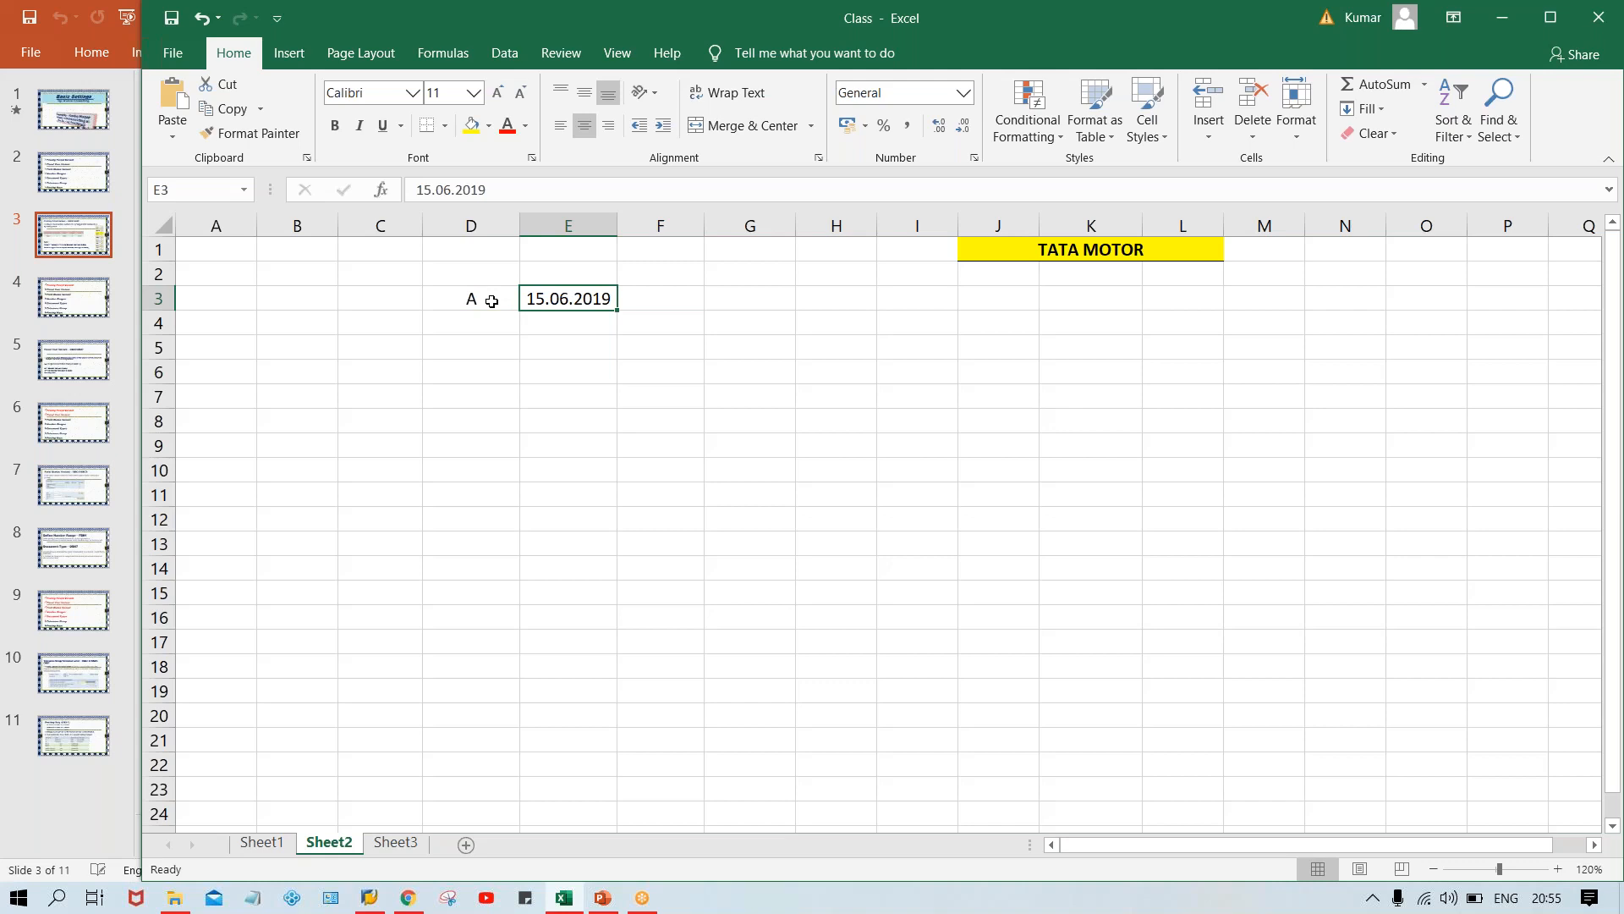
{"action": "key", "text": "Right"}
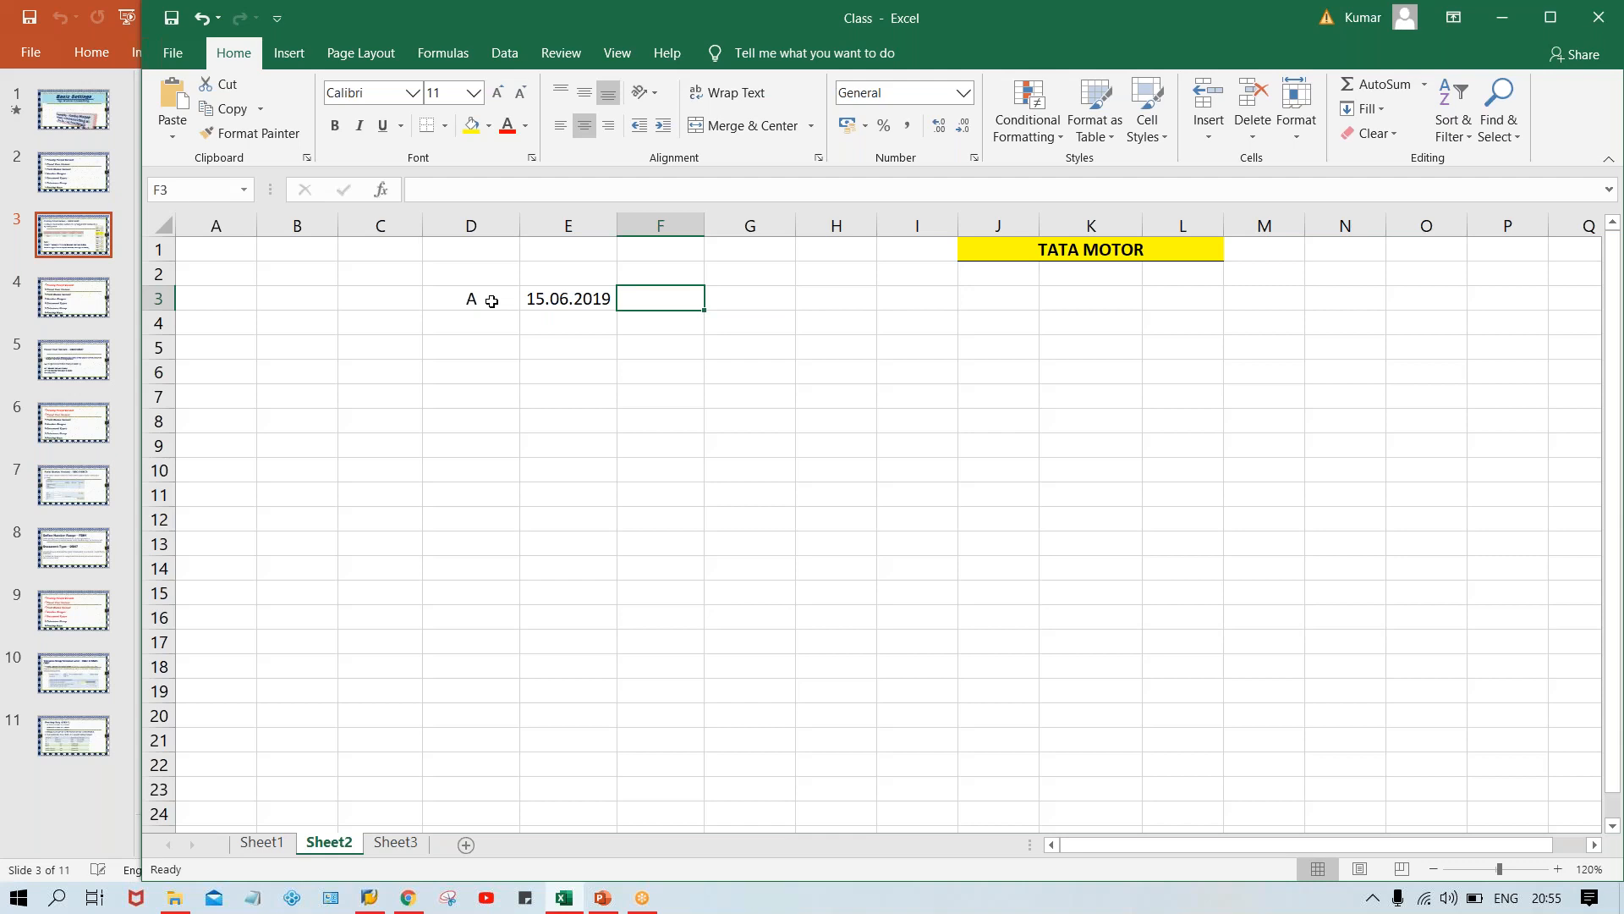
{"action": "type", "text": "05.047"}
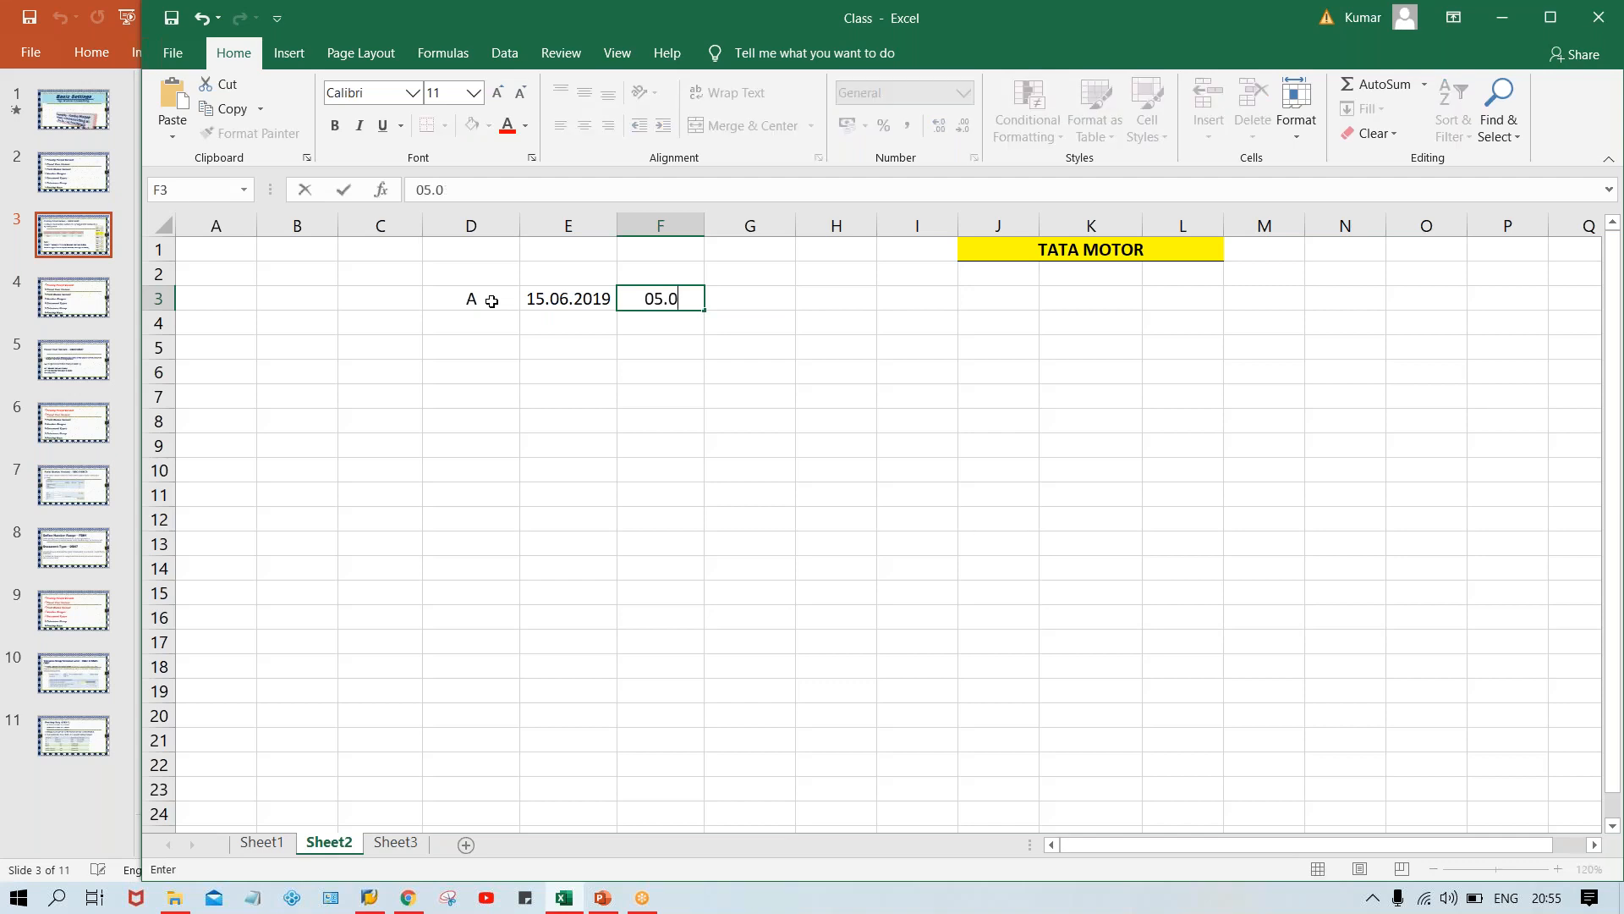
{"action": "key", "text": "BackSpace"}
{"action": "key", "text": "BackSpace"}
{"action": "type", "text": "7.2020"}
{"action": "key", "text": "Return"}
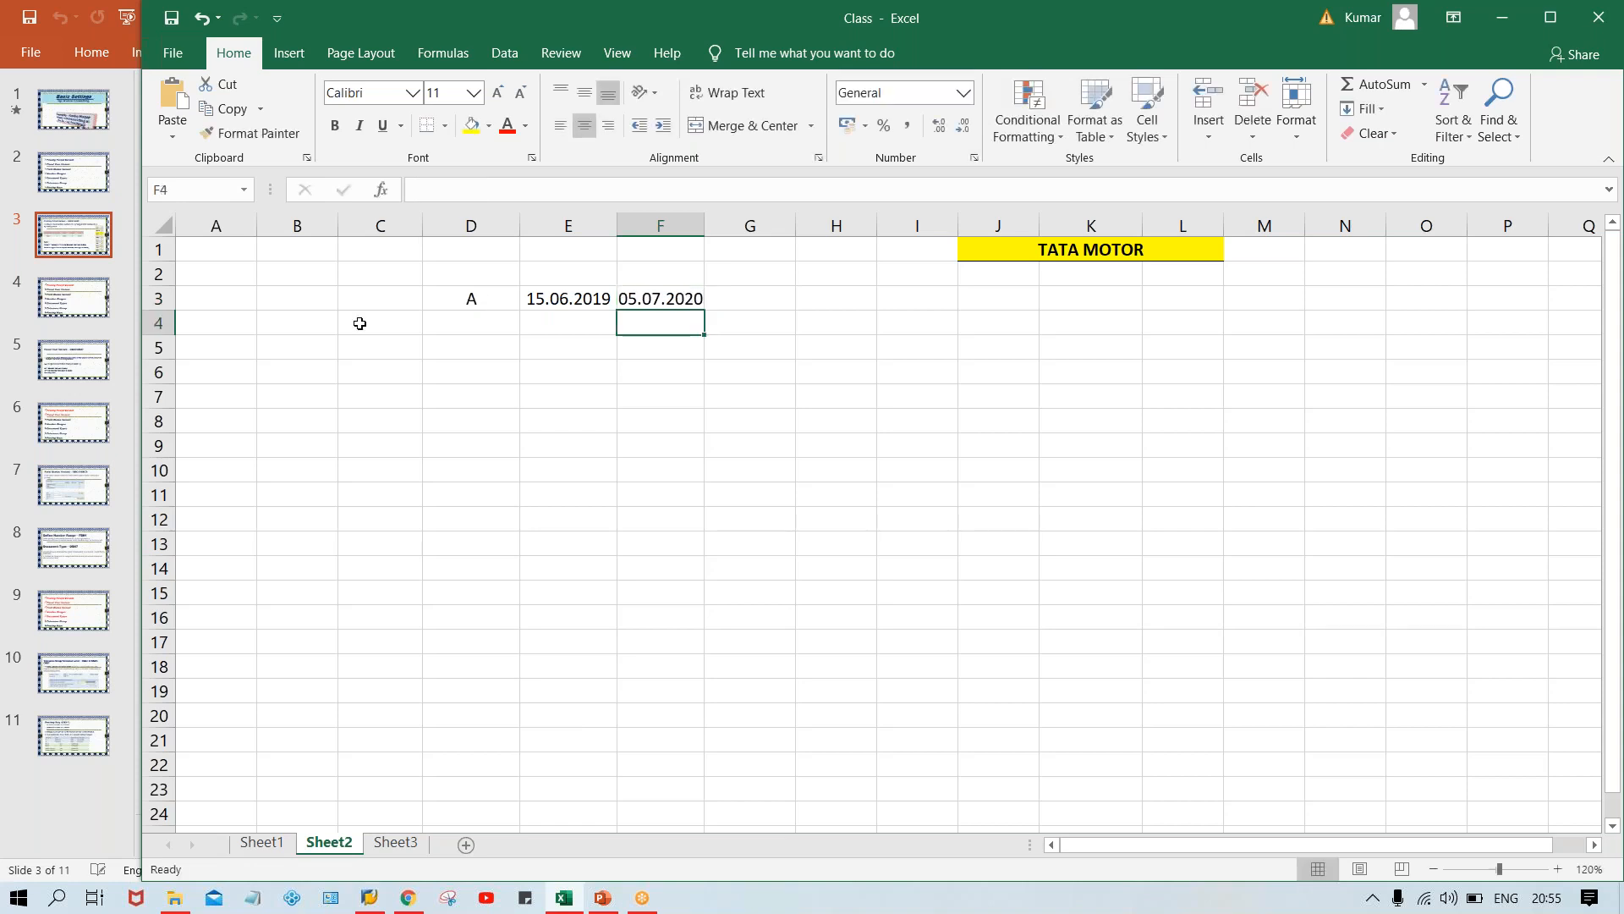
- Fit the width of column F to the date in F3
{"action": "left_click", "coordinate": [693, 295]}
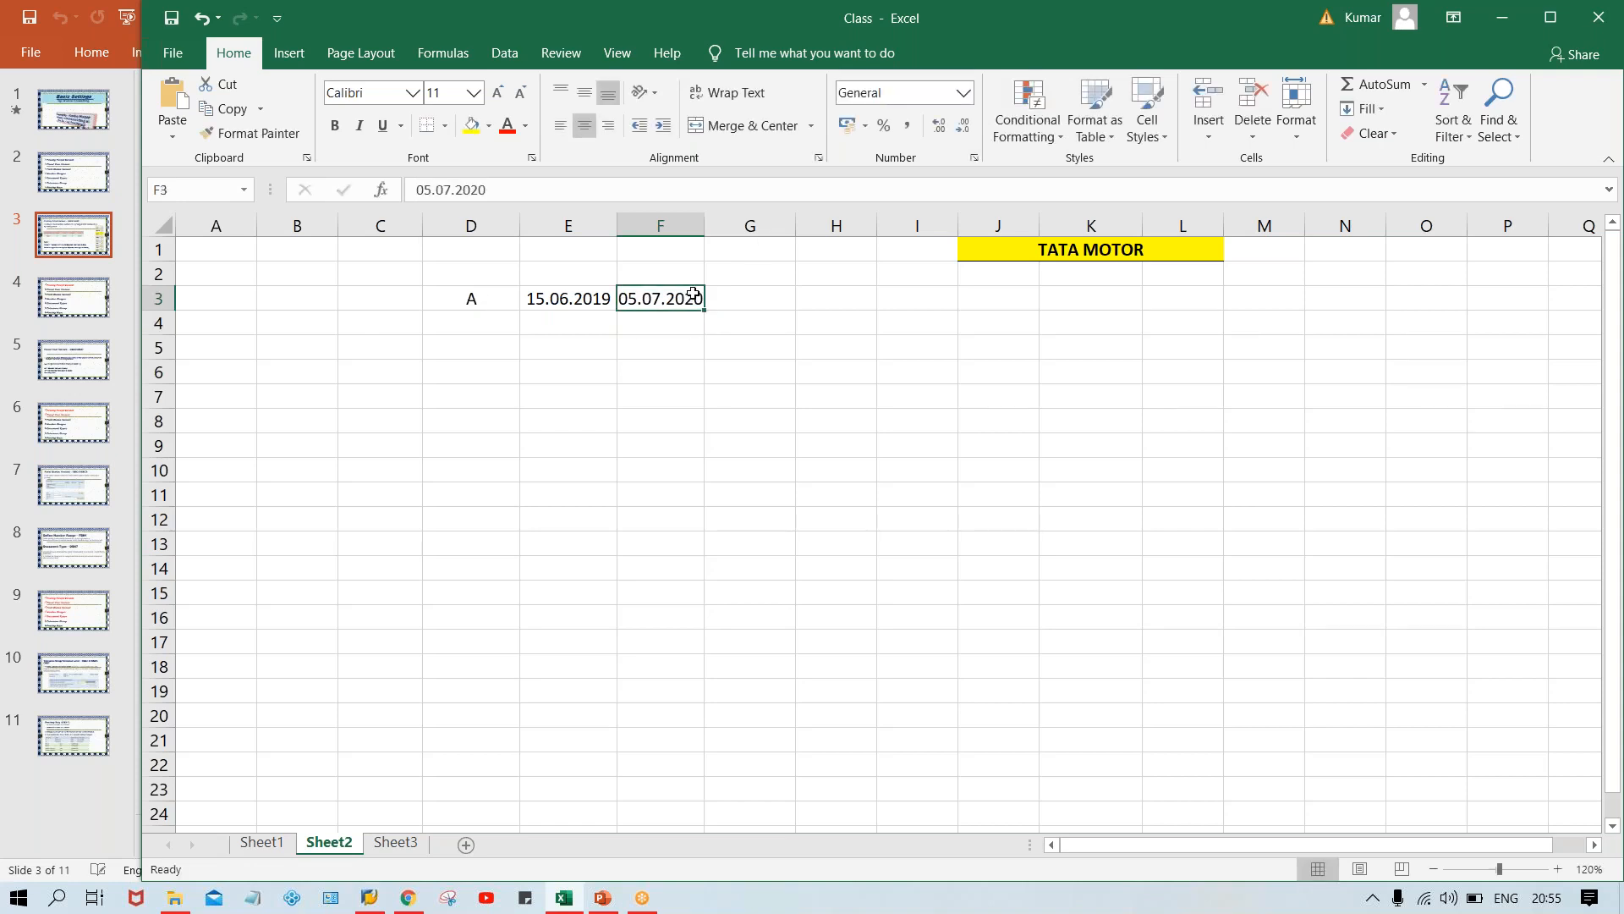
{"action": "double_click", "coordinate": [705, 225]}
{"action": "left_click", "coordinate": [690, 420]}
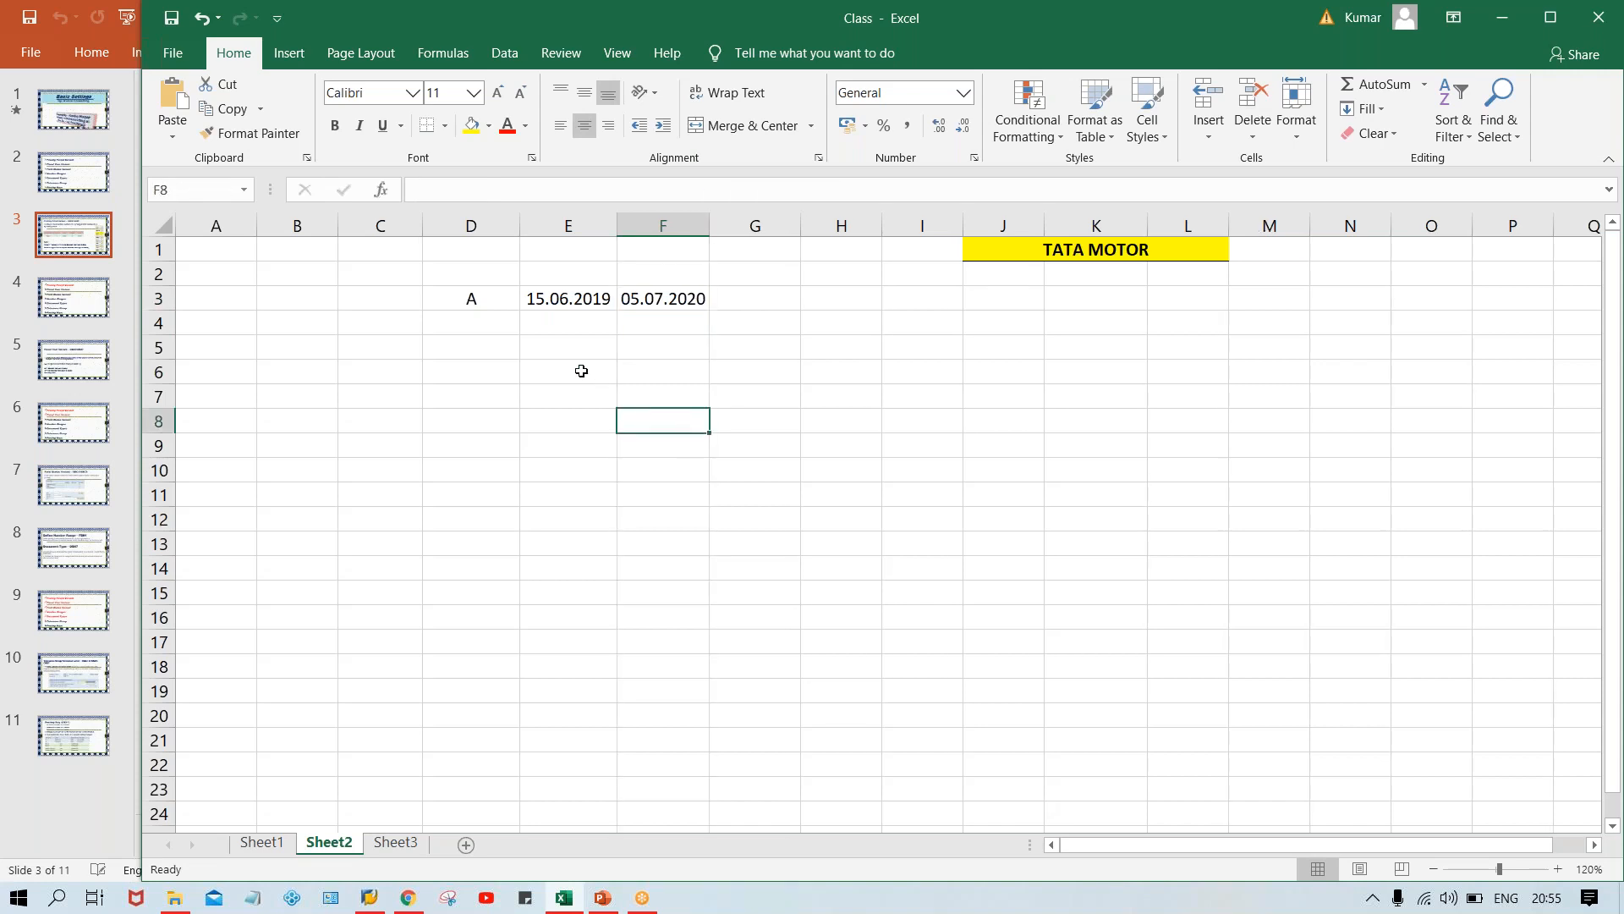
- Change the date in cell F3 to 05.07.2019
{"action": "left_click", "coordinate": [546, 296]}
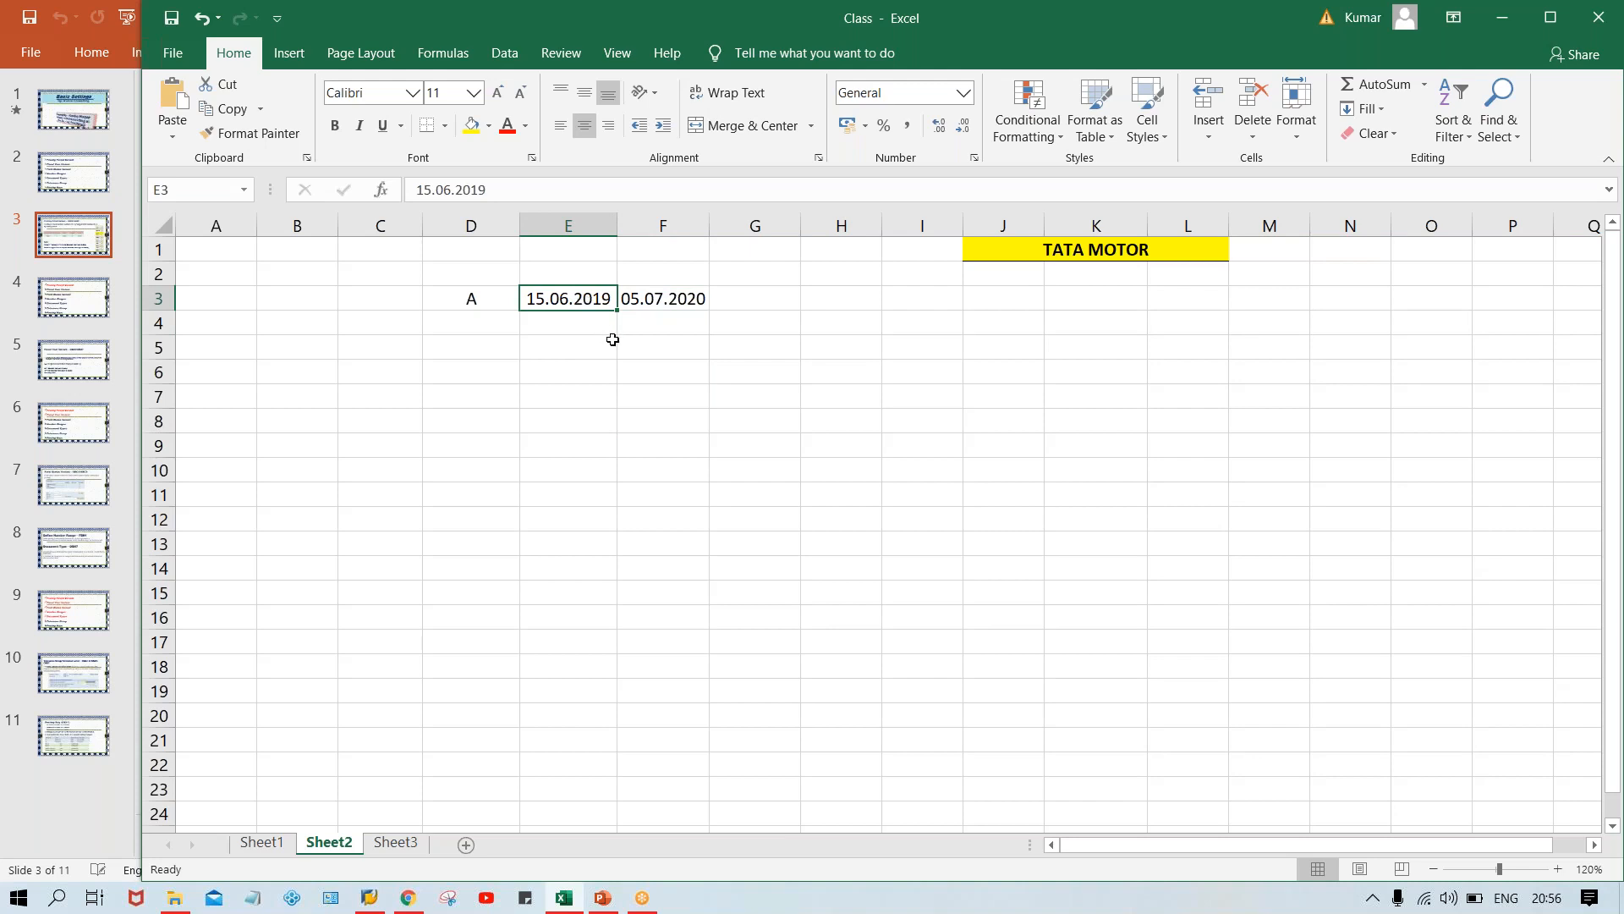
{"action": "left_click", "coordinate": [680, 306]}
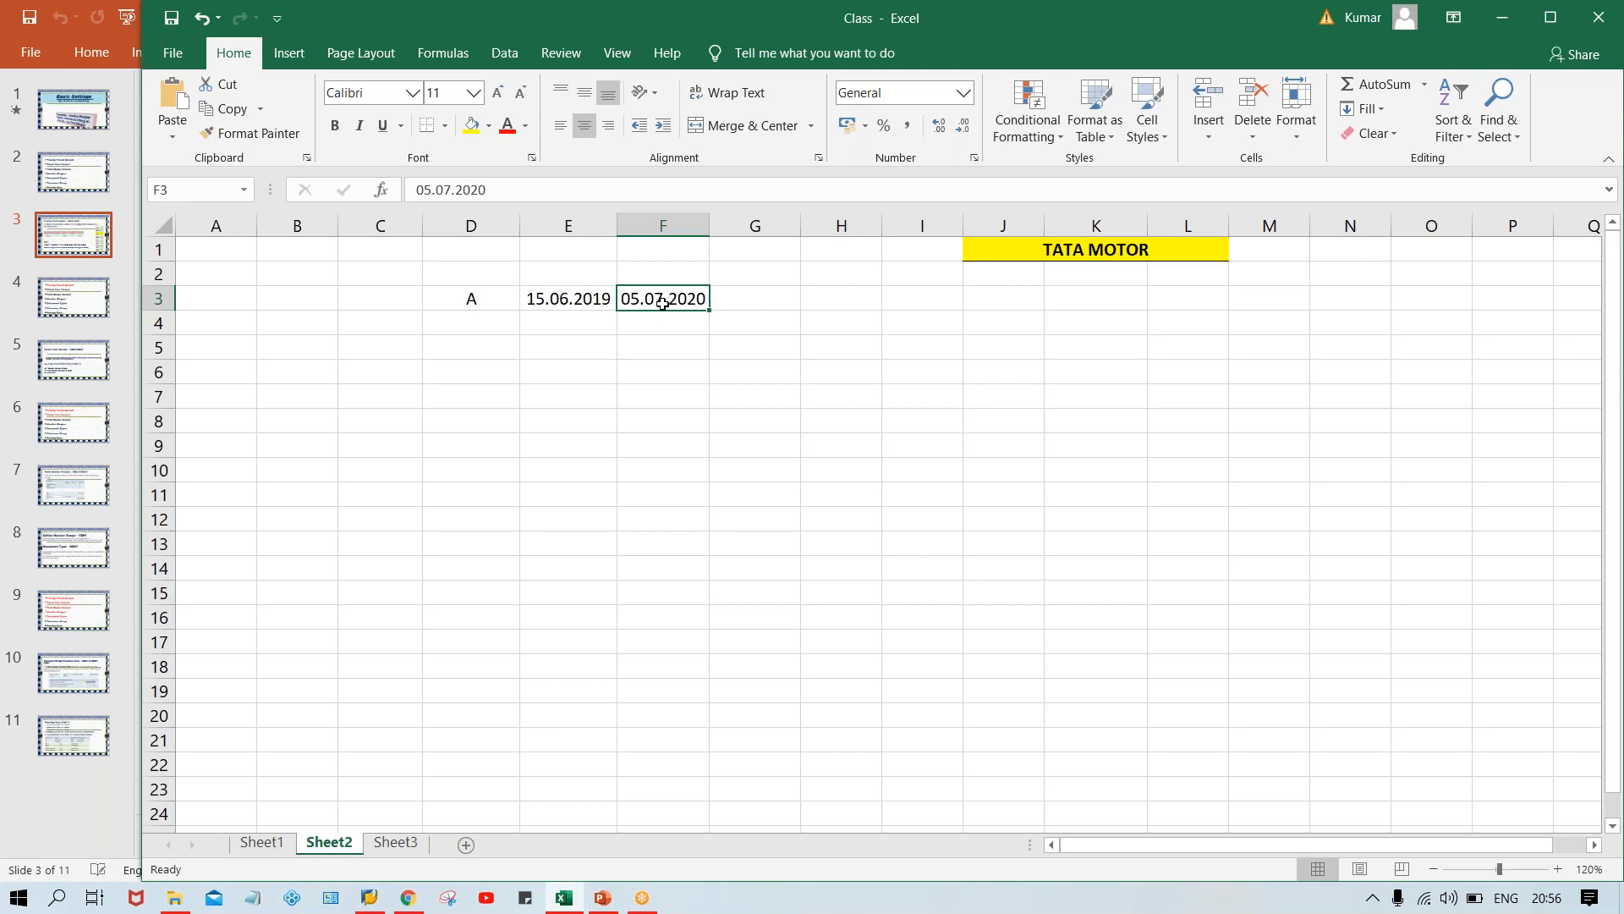
{"action": "left_click", "coordinate": [538, 193]}
{"action": "key", "text": "BackSpace"}
{"action": "key", "text": "BackSpace"}
{"action": "type", "text": "19"}
{"action": "key", "text": "Return"}
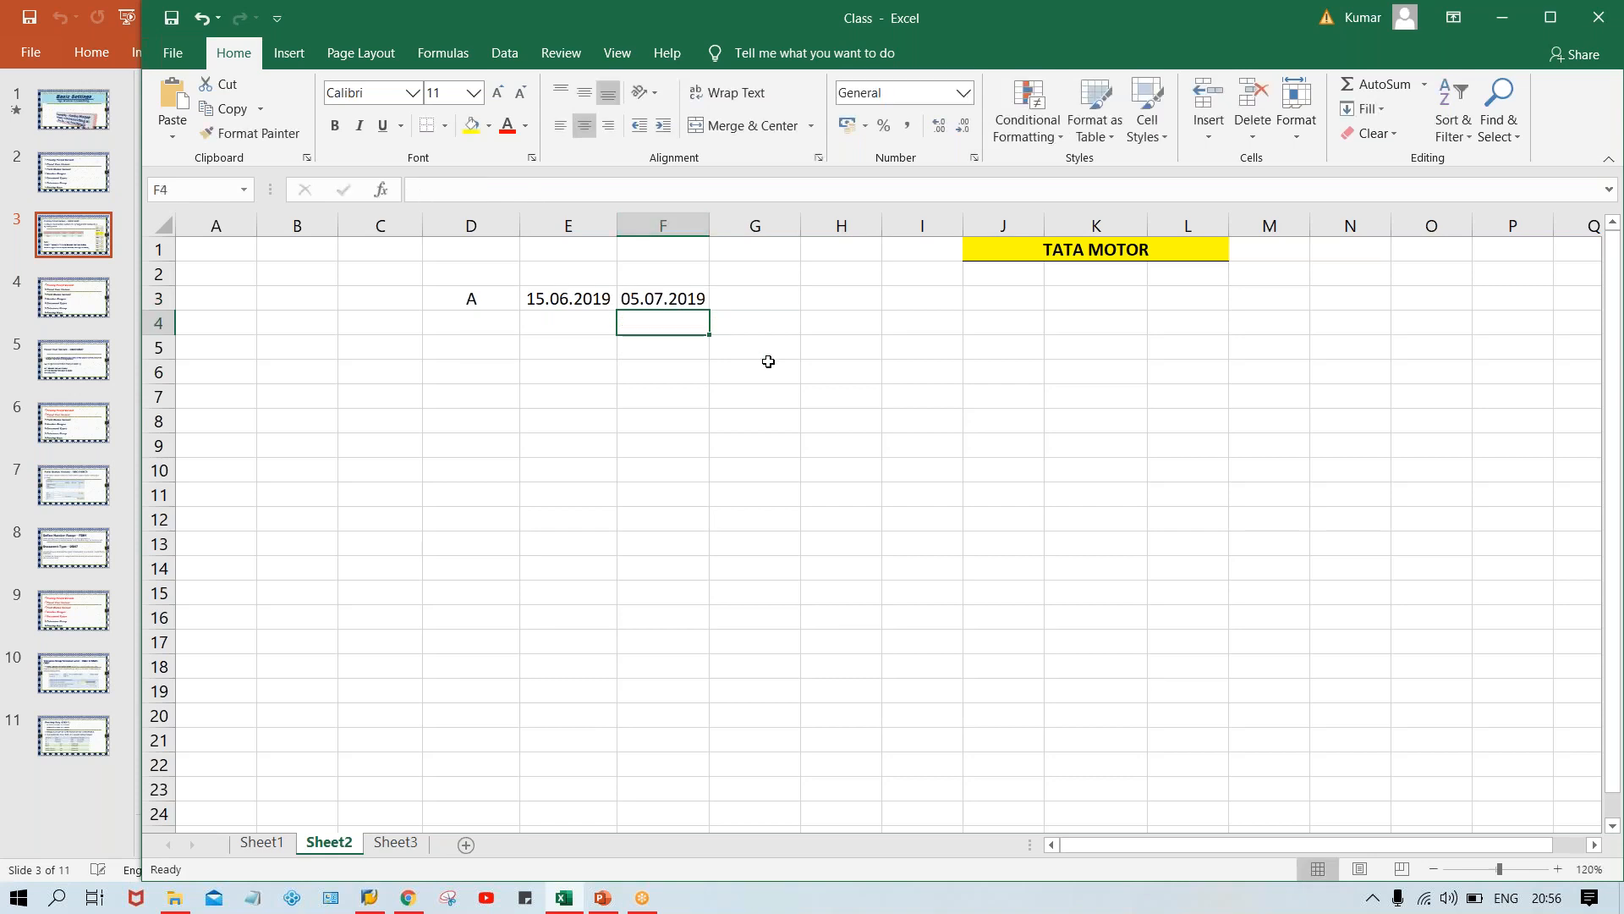
{"action": "left_click_drag", "start_coordinate": [586, 266], "coordinate": [650, 263]}
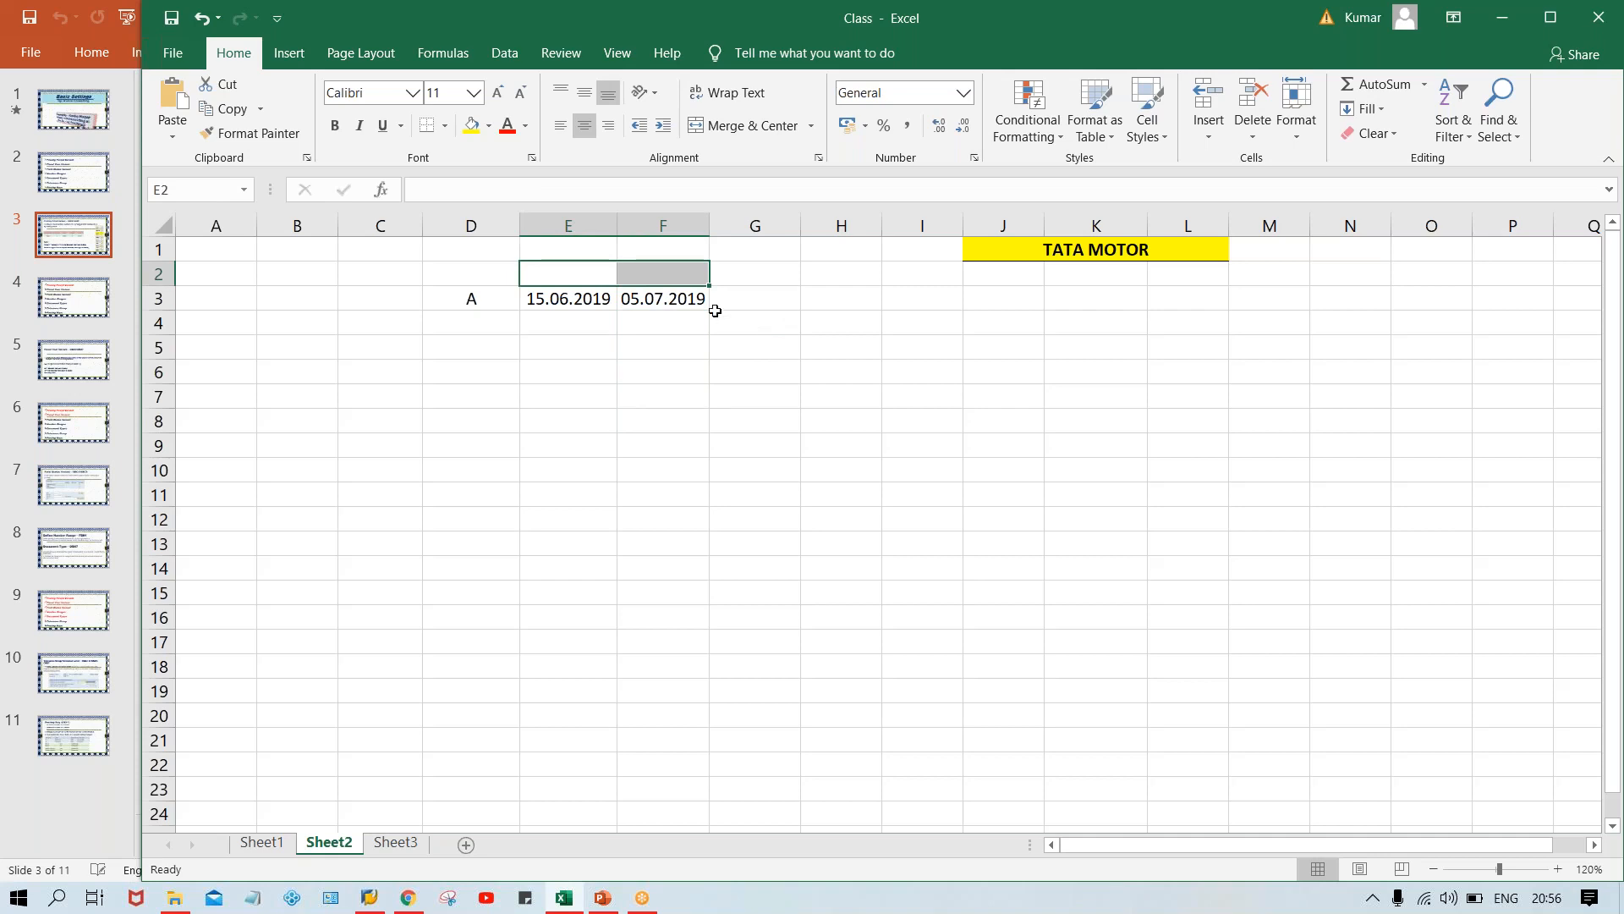
{"action": "left_click", "coordinate": [582, 299]}
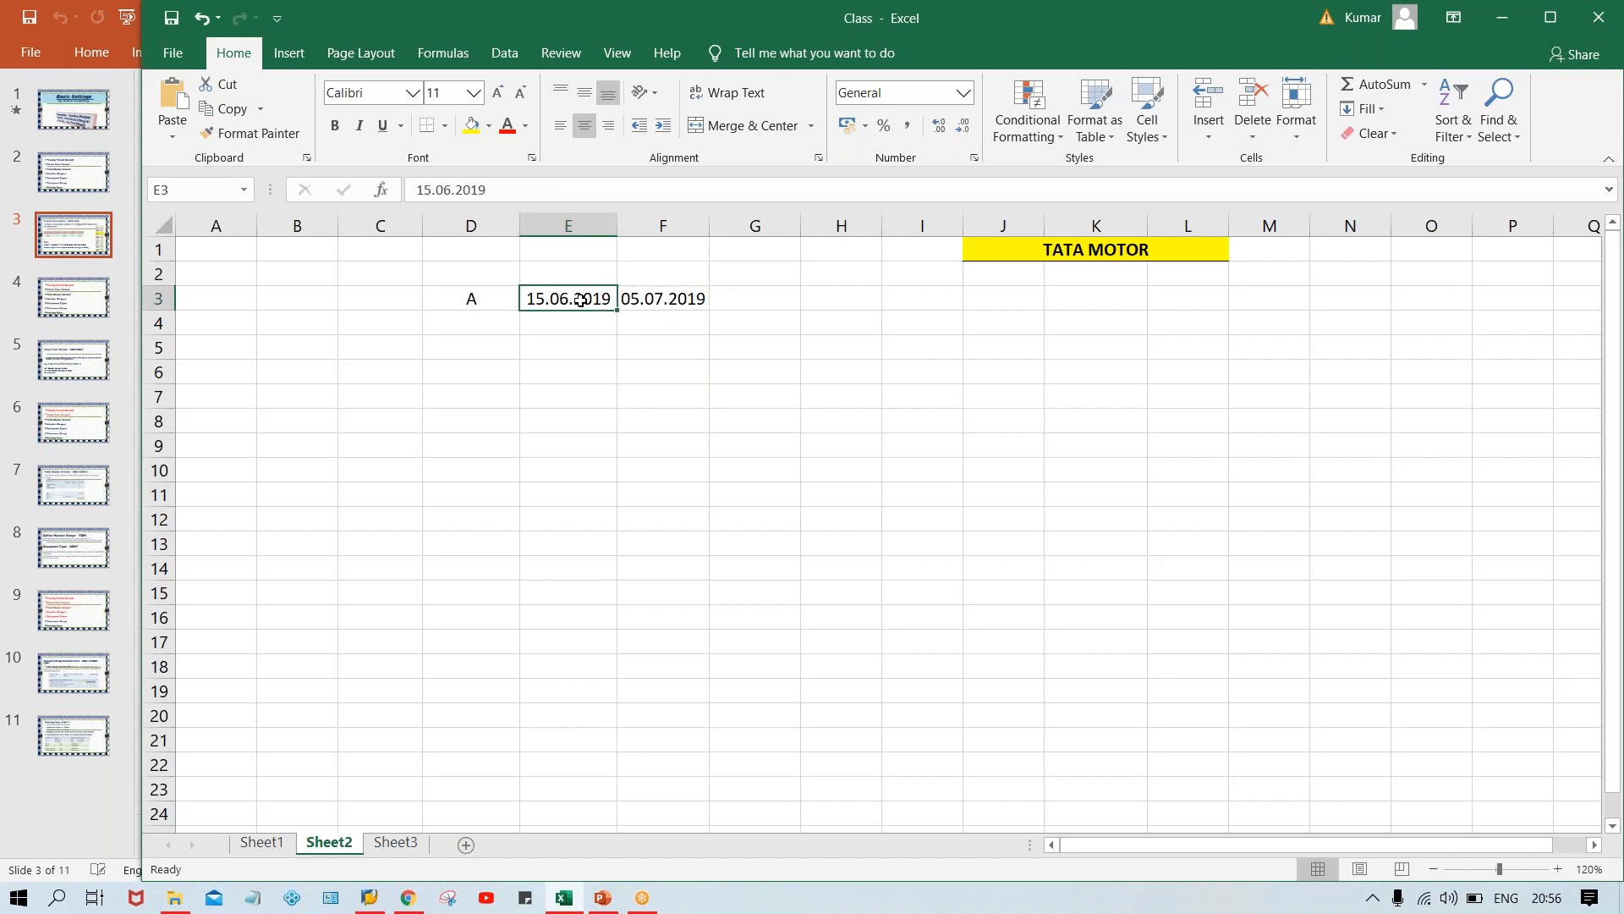
{"action": "left_click", "coordinate": [658, 295]}
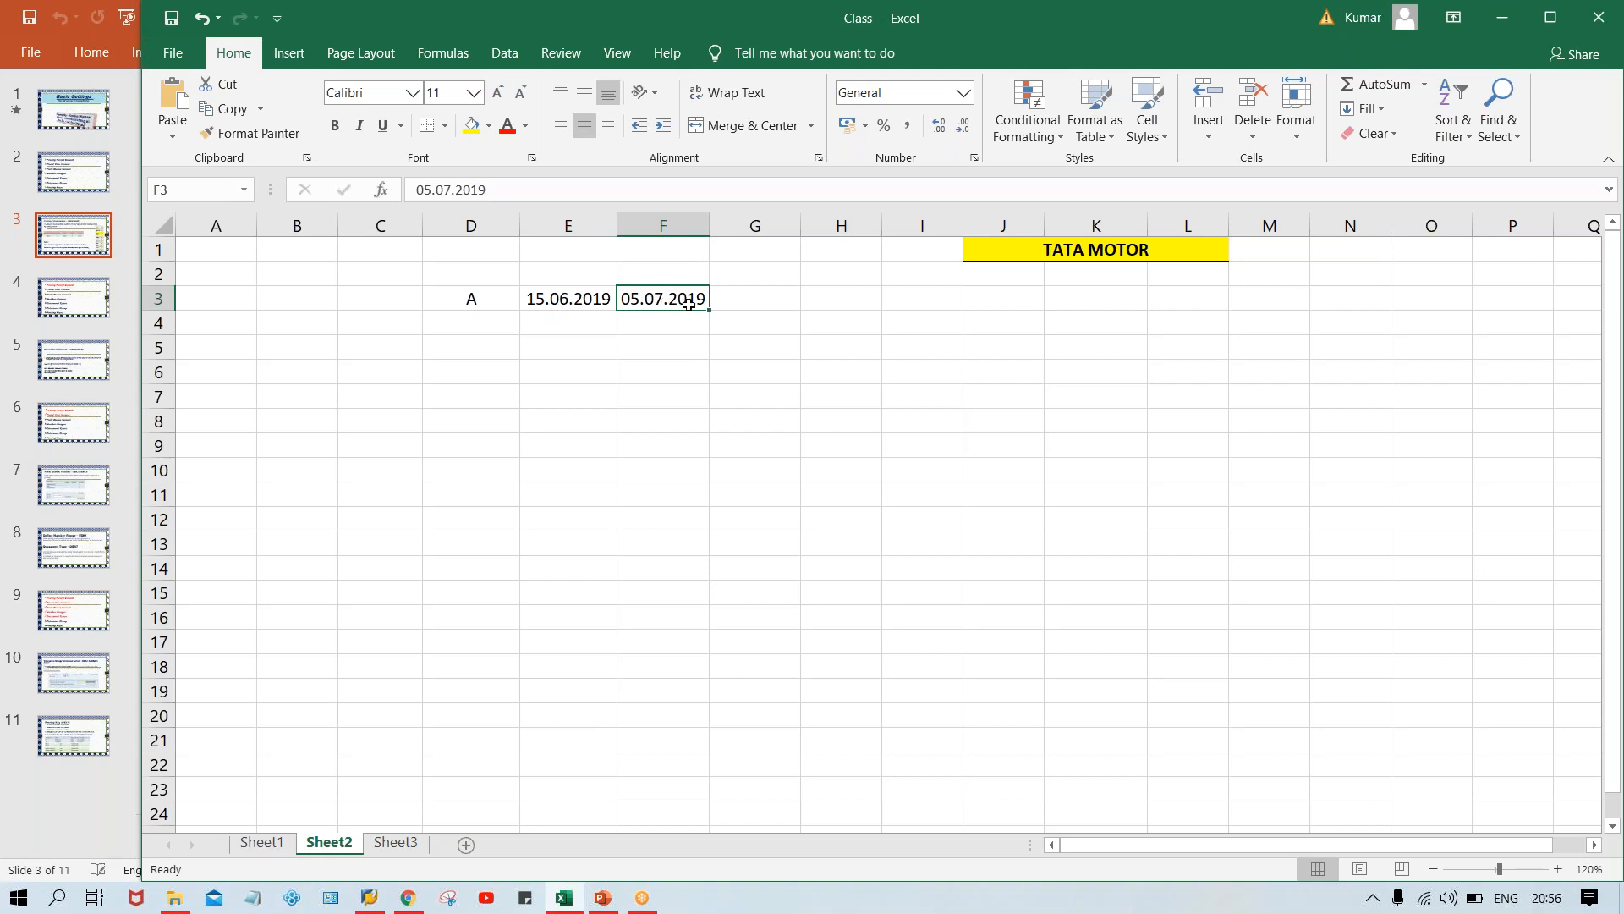
{"action": "left_click", "coordinate": [551, 309]}
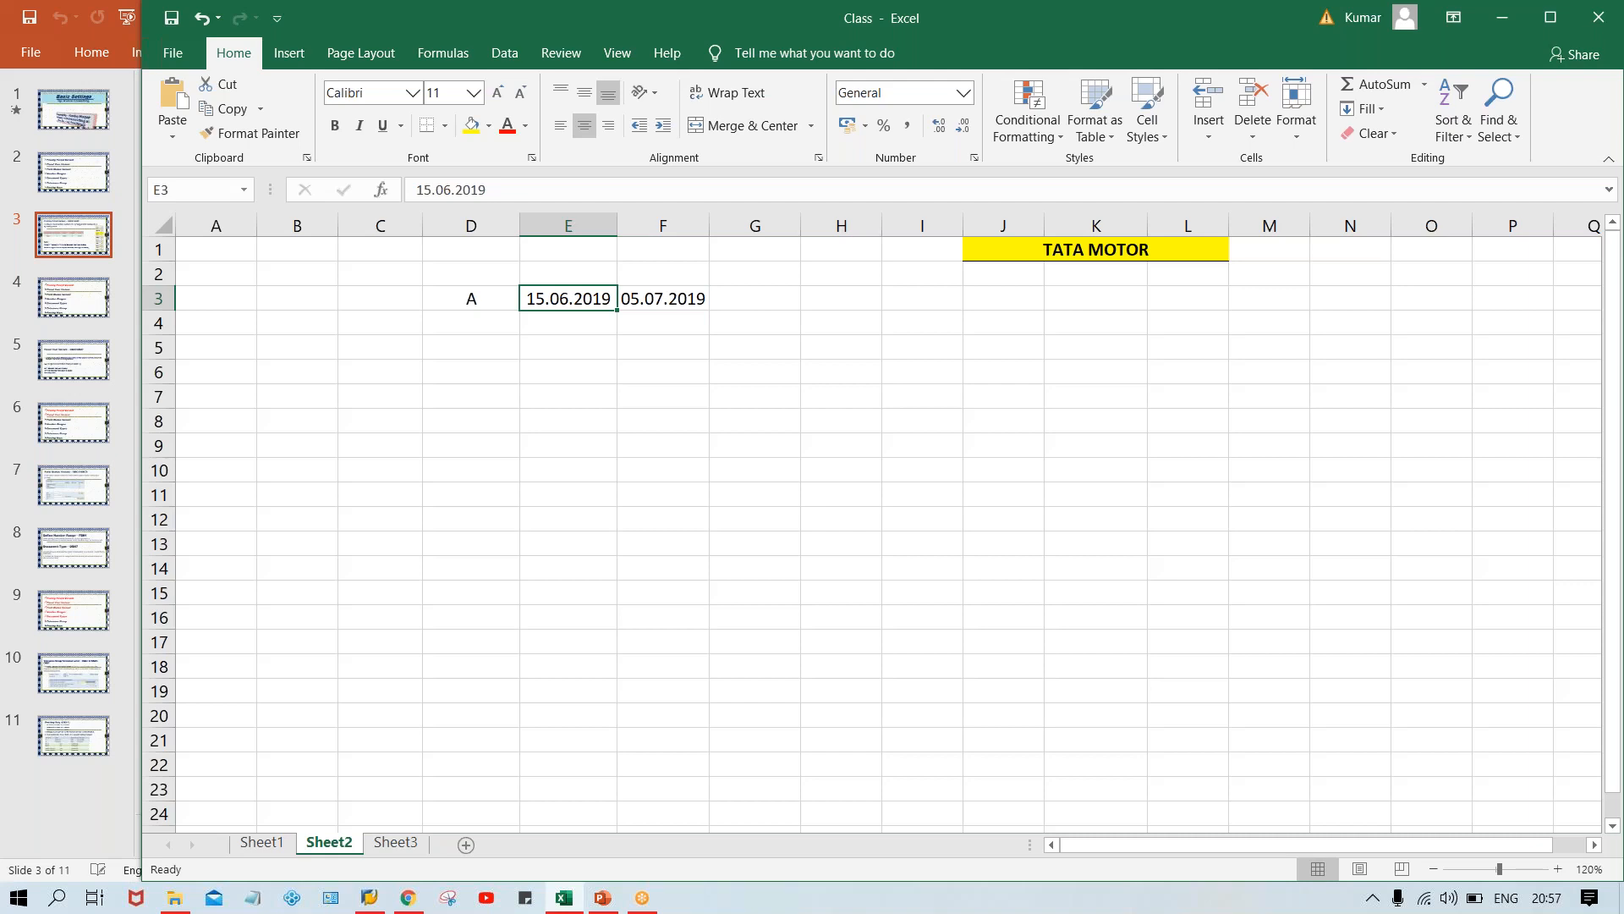
{"action": "left_click", "coordinate": [640, 300]}
{"action": "left_click", "coordinate": [554, 298]}
- Enter the heading JUNE in cell E5, with the amounts 10000 in E6 and 1000 in E7 beneath it
{"action": "left_click", "coordinate": [554, 339]}
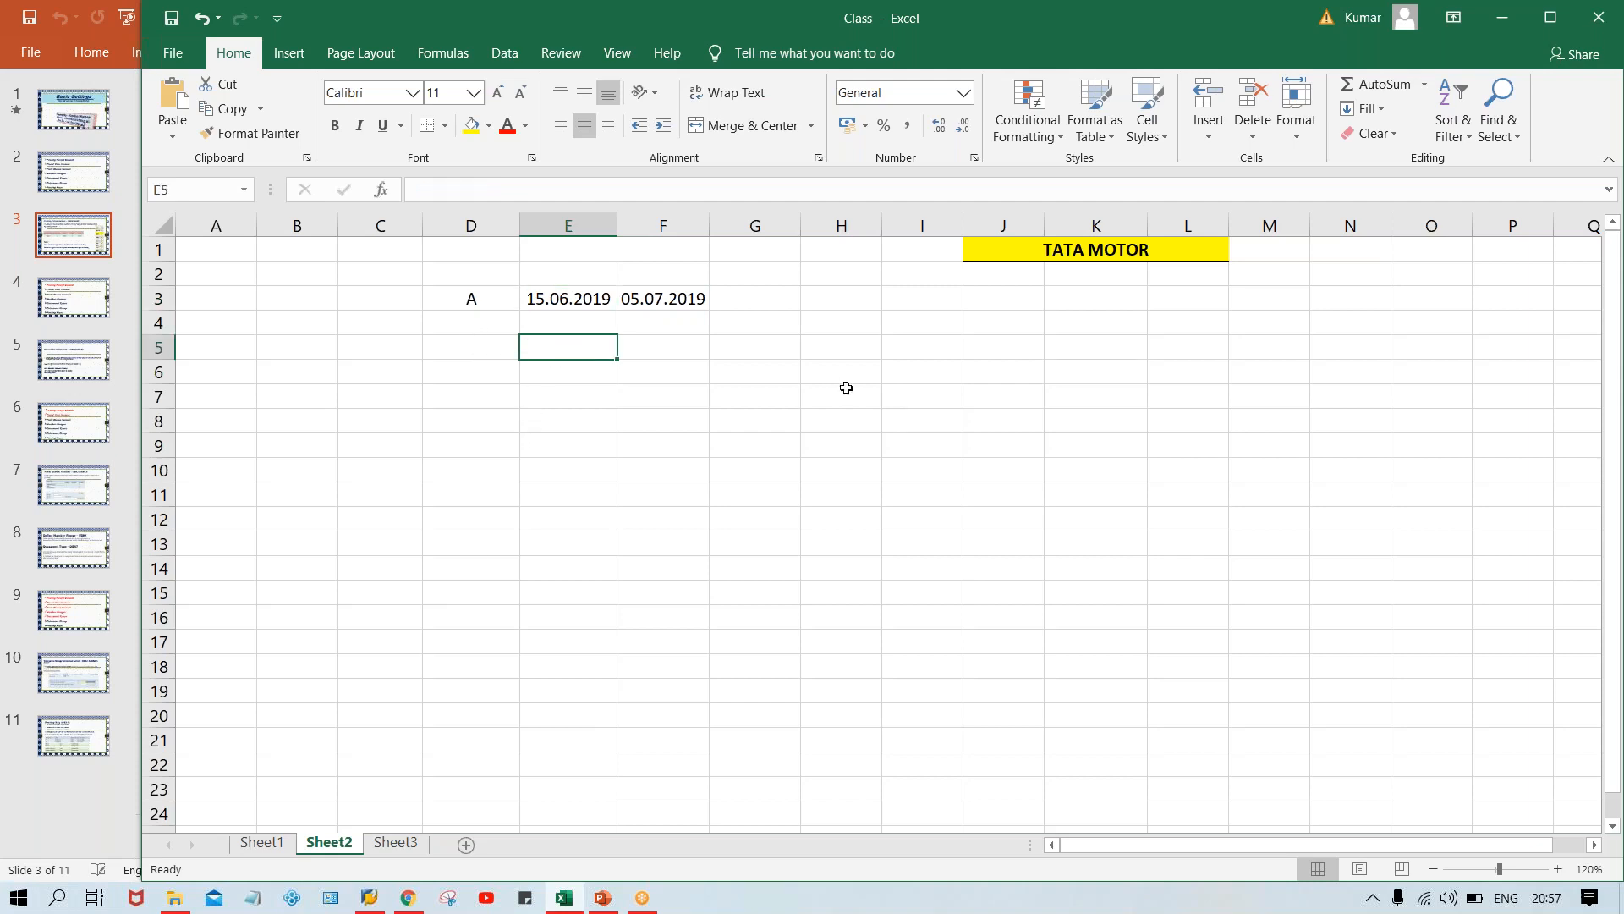
{"action": "type", "text": "JUNE"}
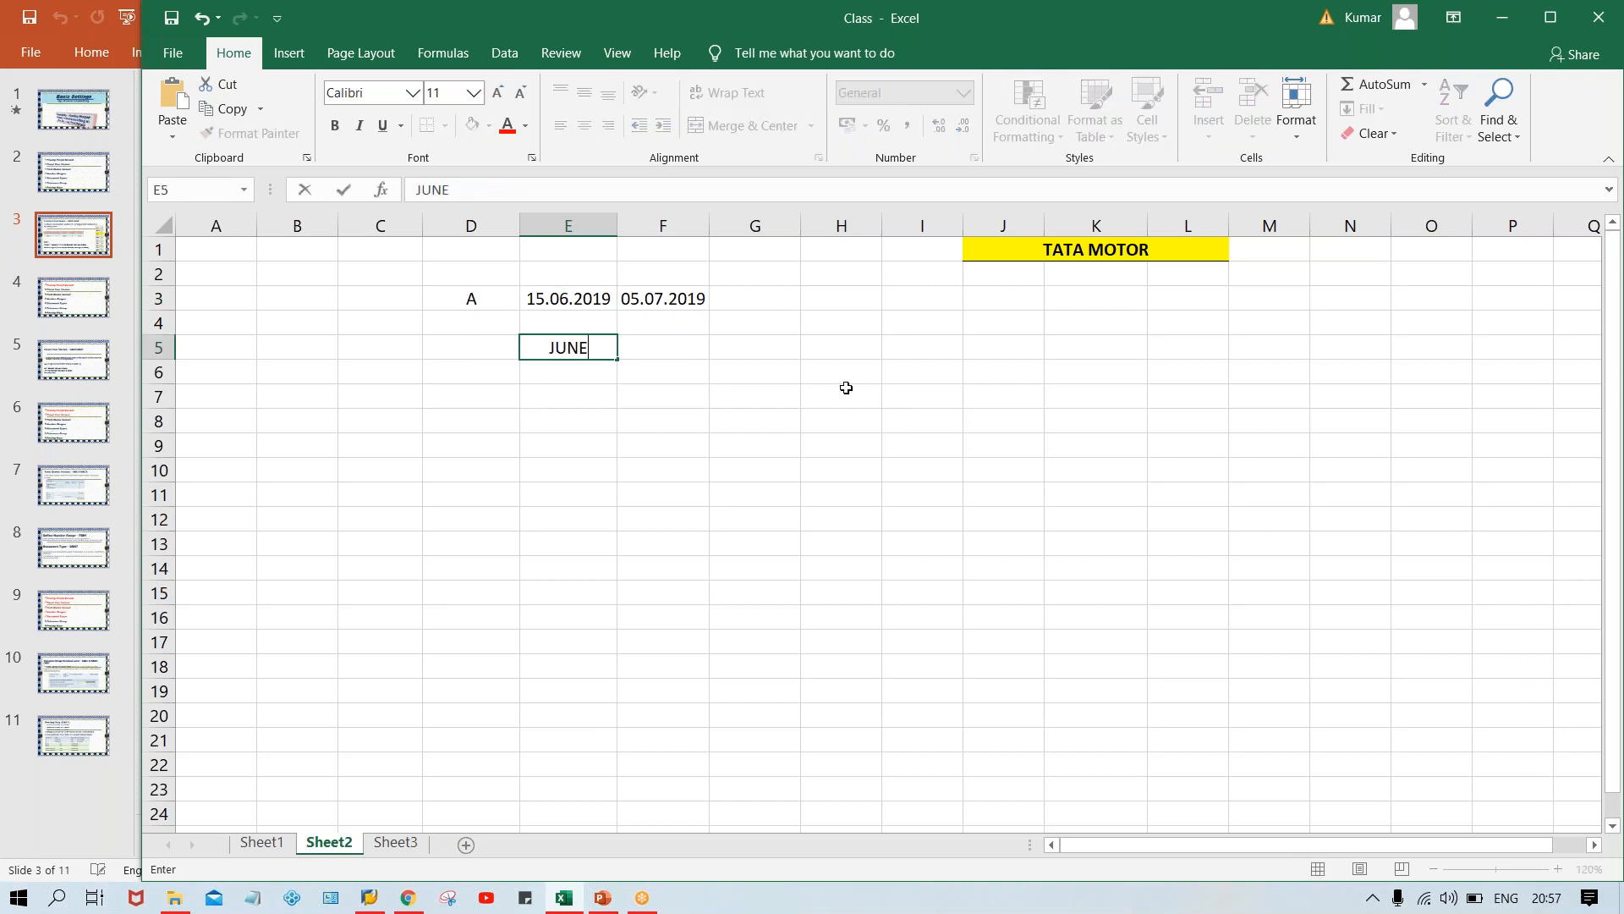
{"action": "key", "text": "Return"}
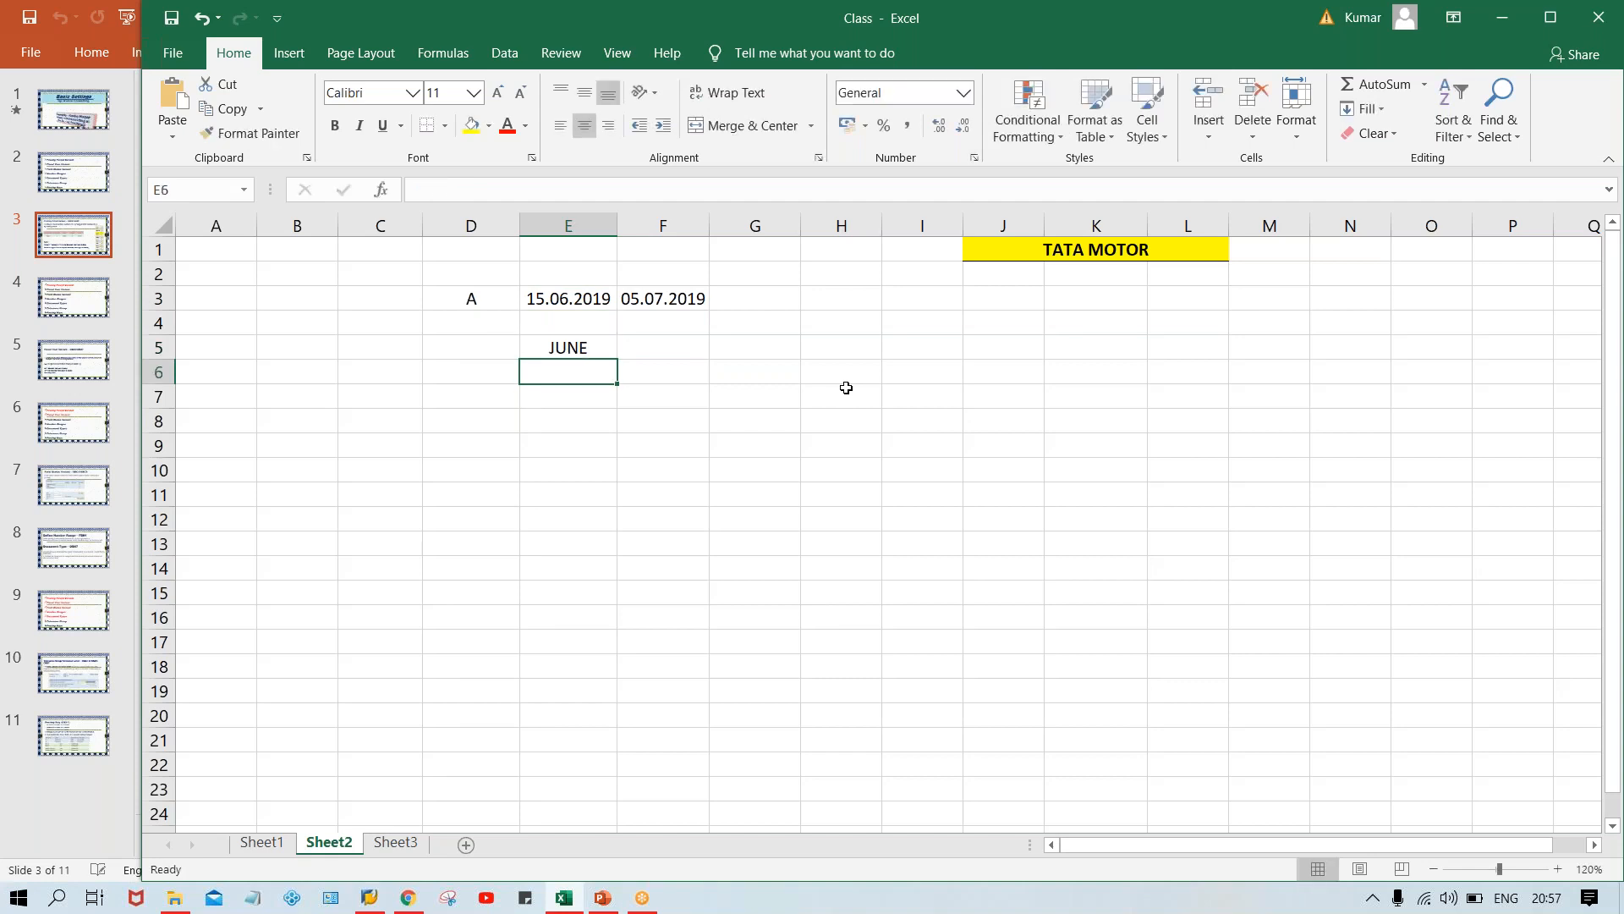
{"action": "type", "text": "100000"}
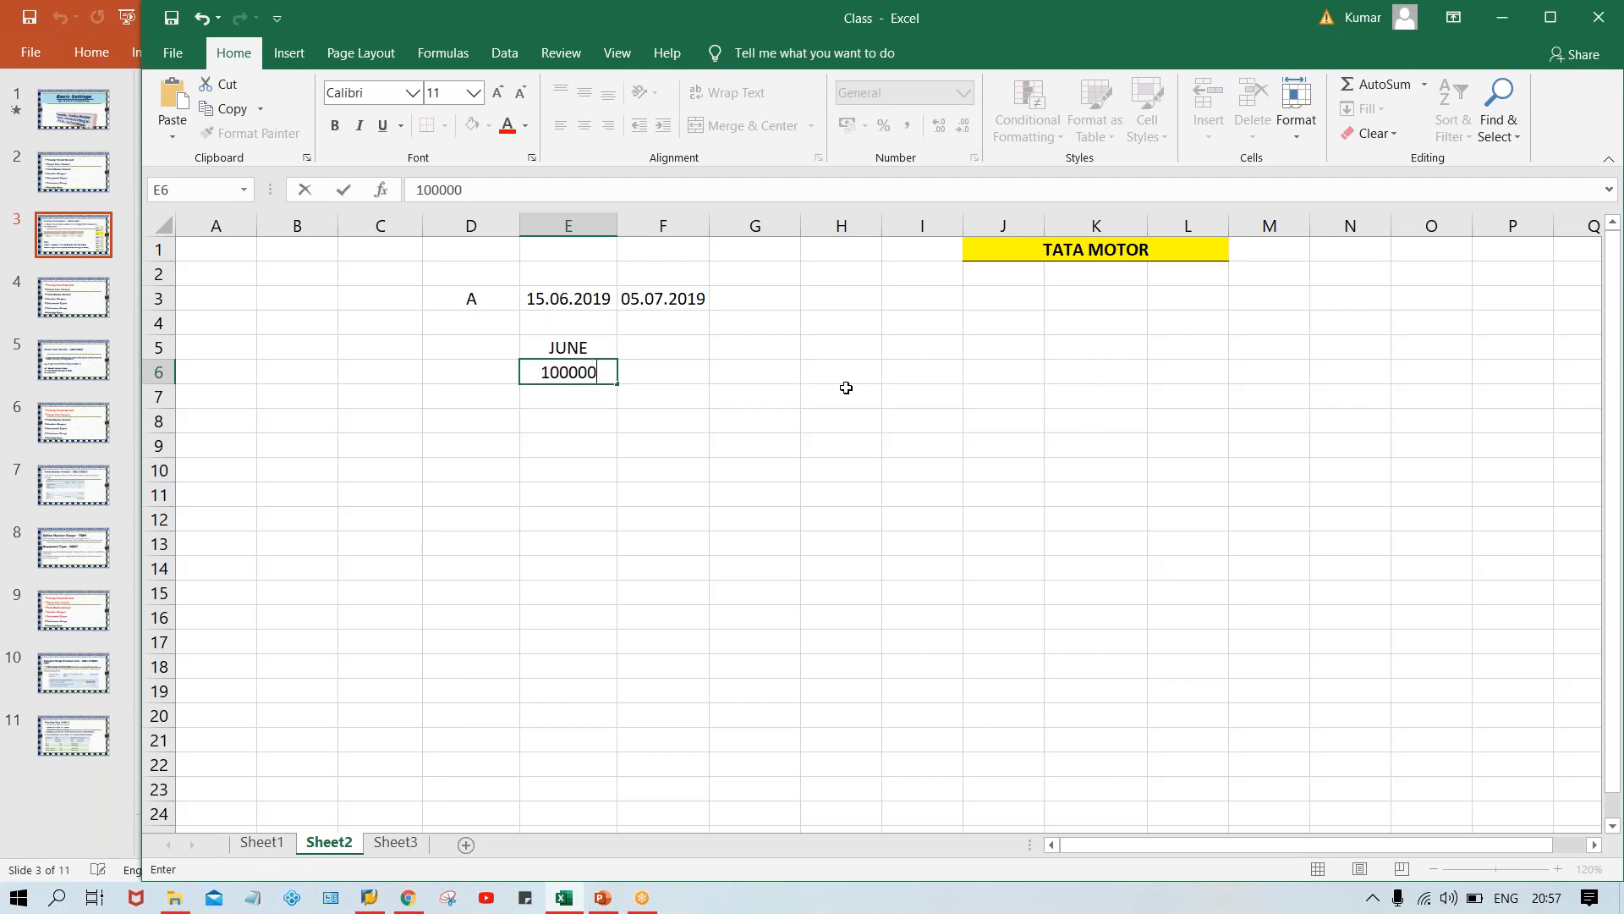
{"action": "key", "text": "BackSpace"}
{"action": "key", "text": "Return"}
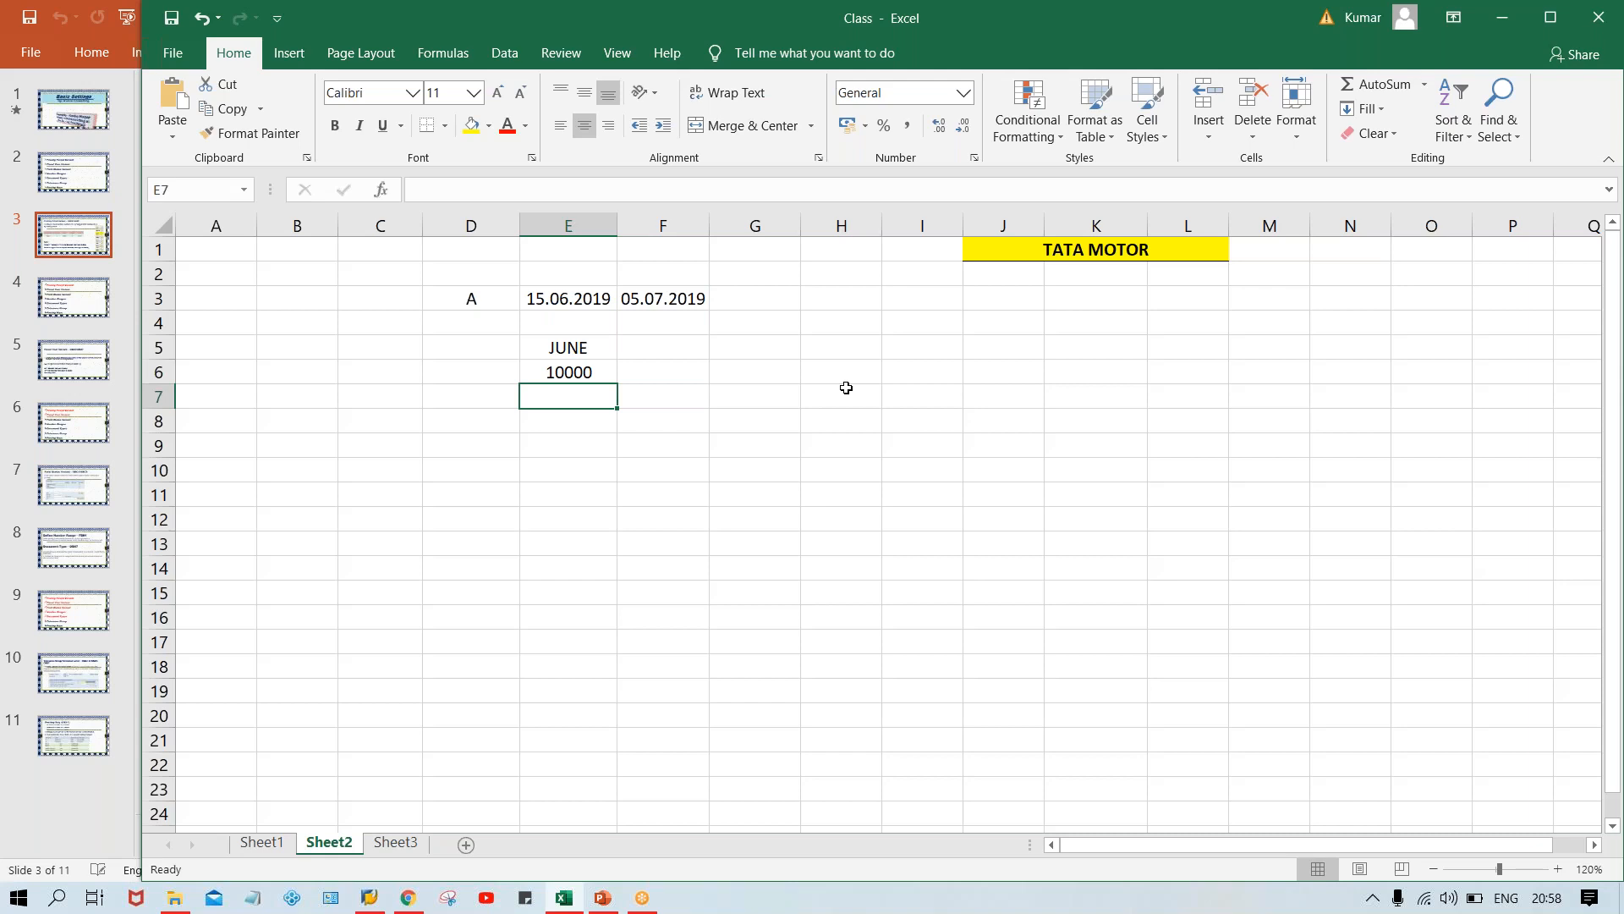
{"action": "type", "text": "1000"}
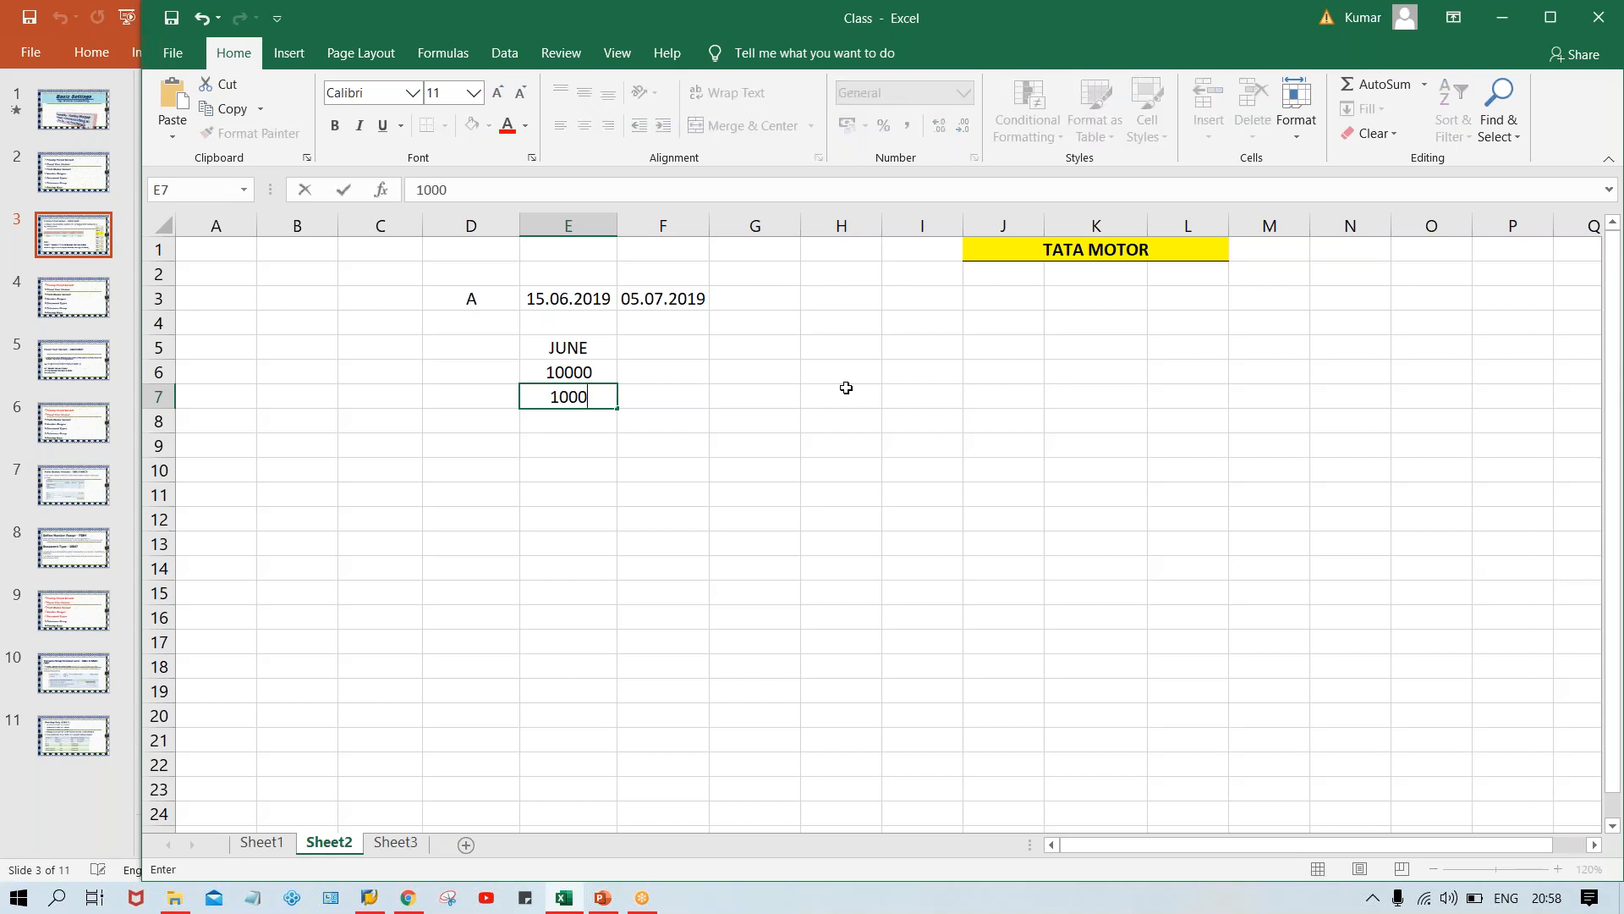
{"action": "key", "text": "Return"}
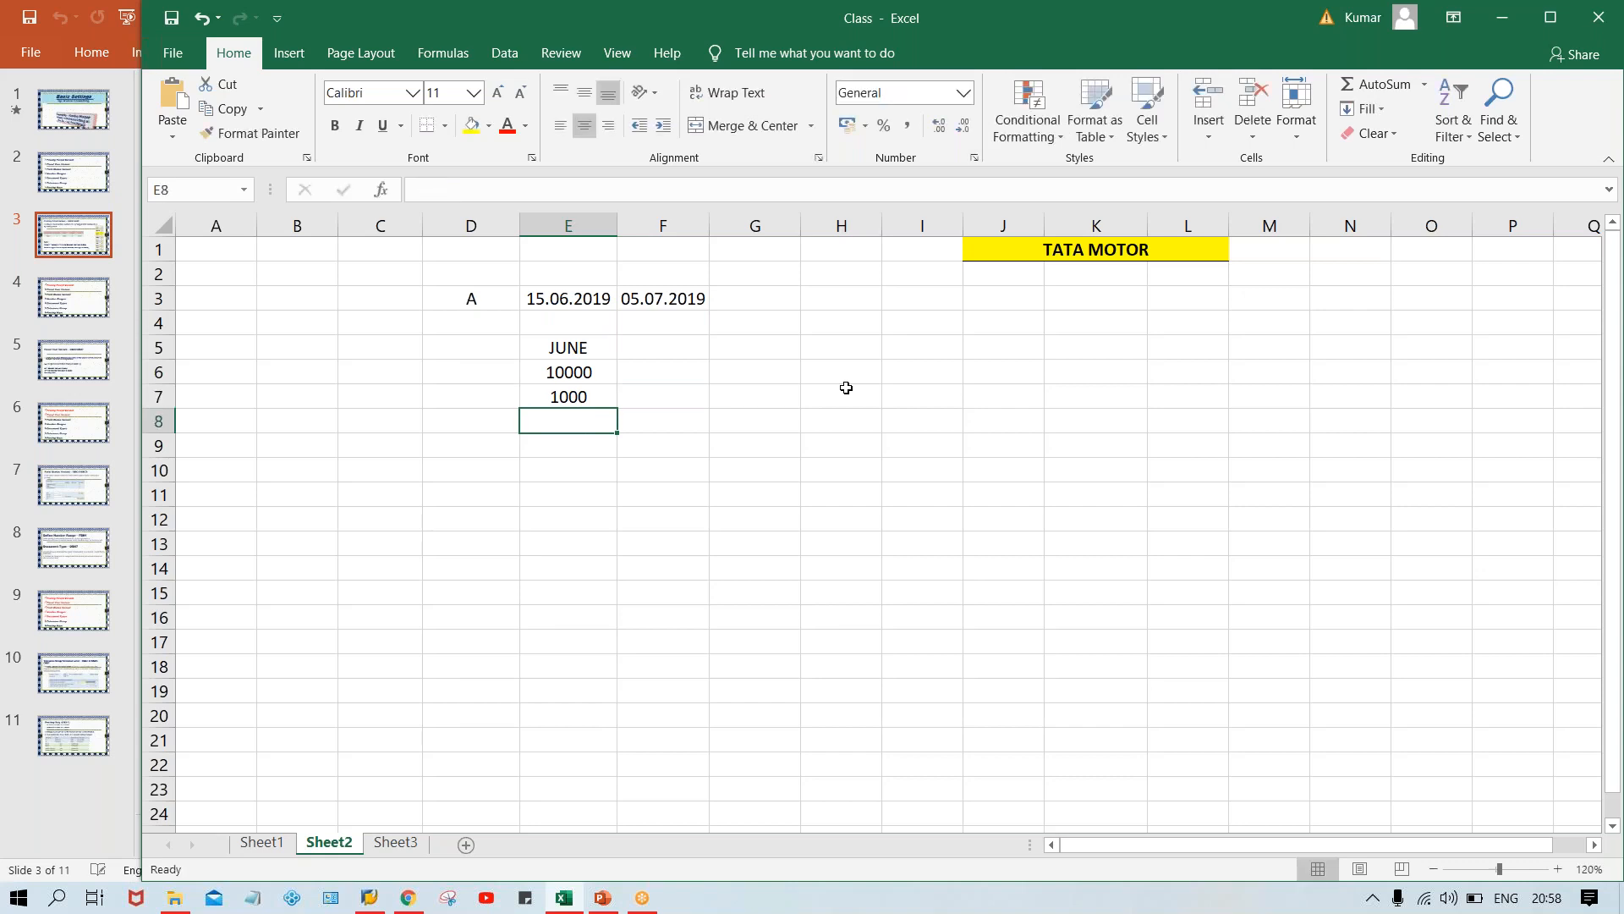
- Add a bottom border to the JUNE heading in cell E5
{"action": "left_click", "coordinate": [581, 349]}
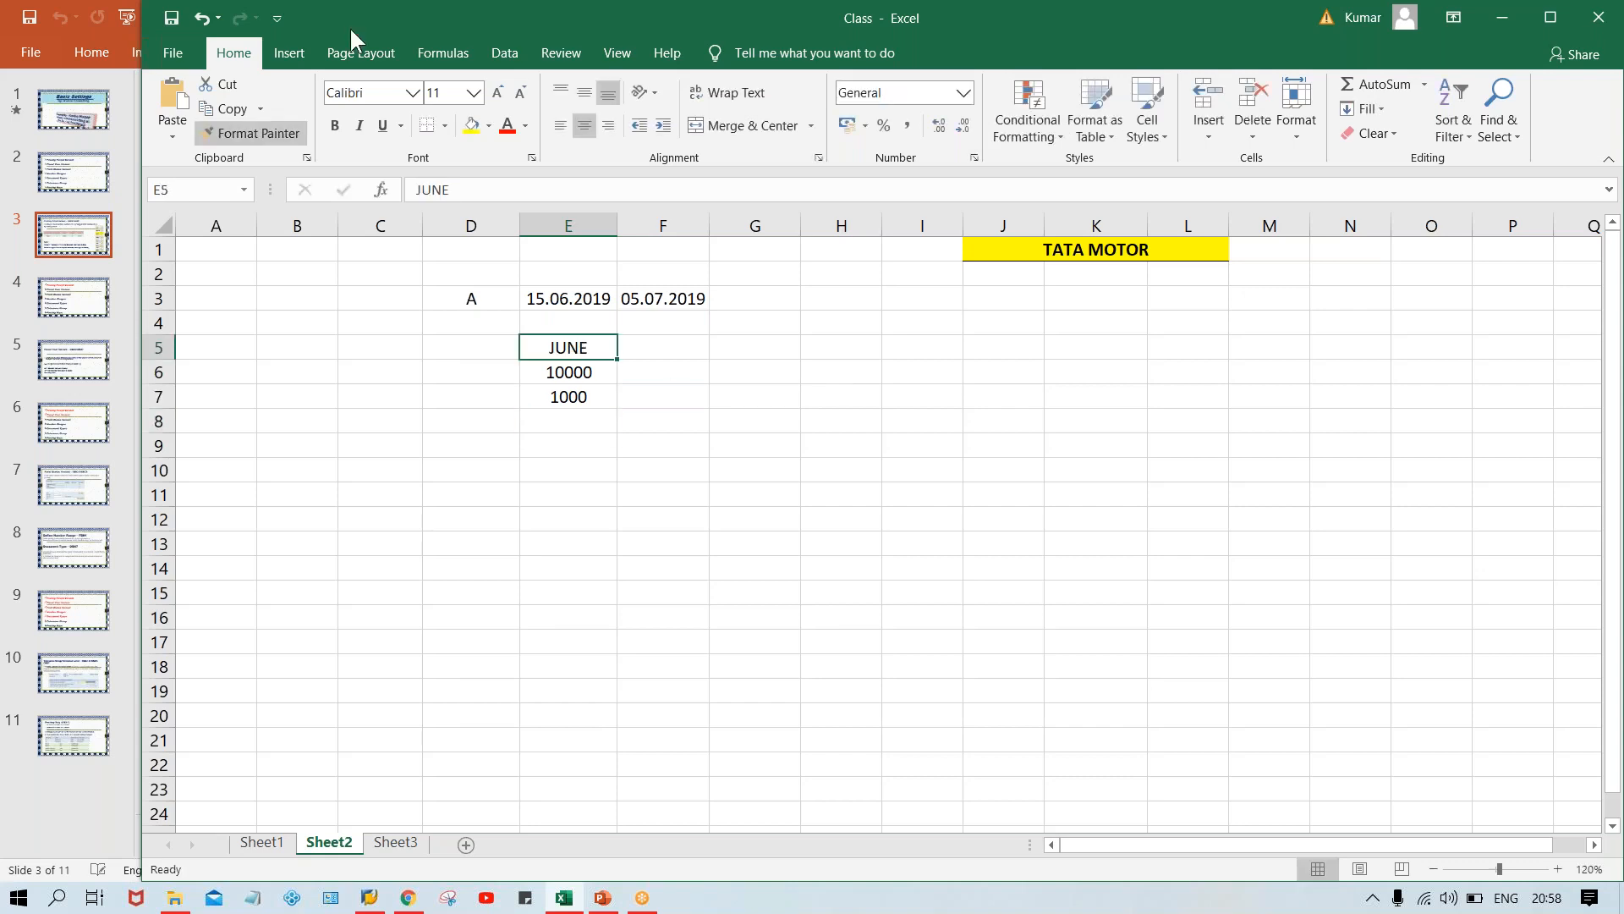
{"action": "left_click", "coordinate": [430, 118]}
{"action": "left_click", "coordinate": [798, 486]}
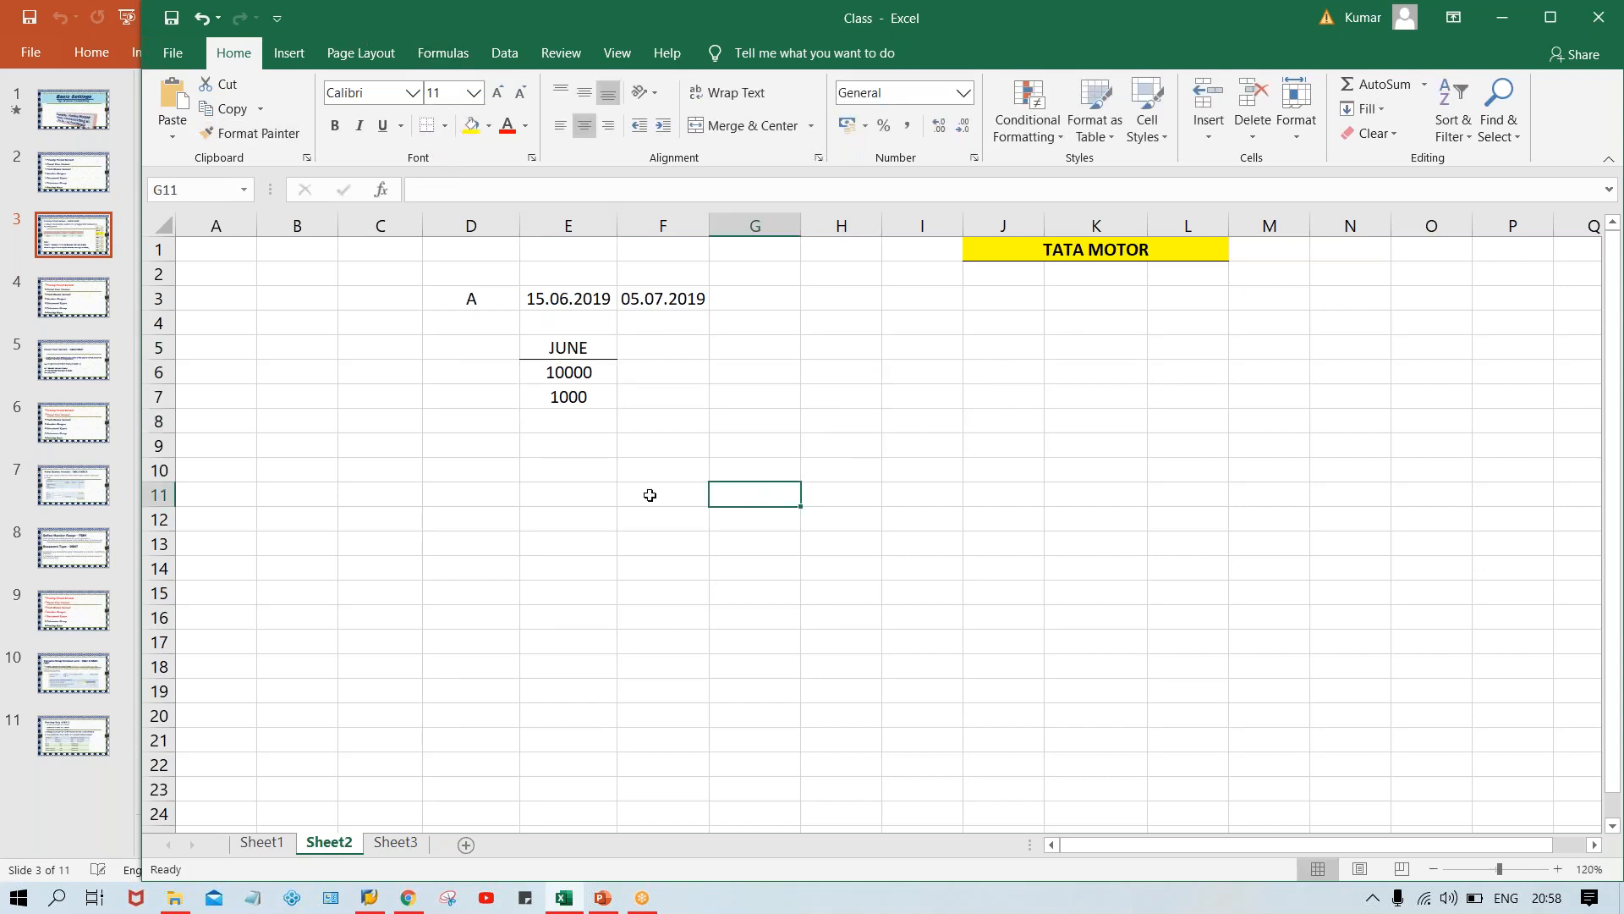
{"action": "left_click", "coordinate": [570, 404]}
{"action": "left_click", "coordinate": [571, 373]}
{"action": "left_click", "coordinate": [560, 397]}
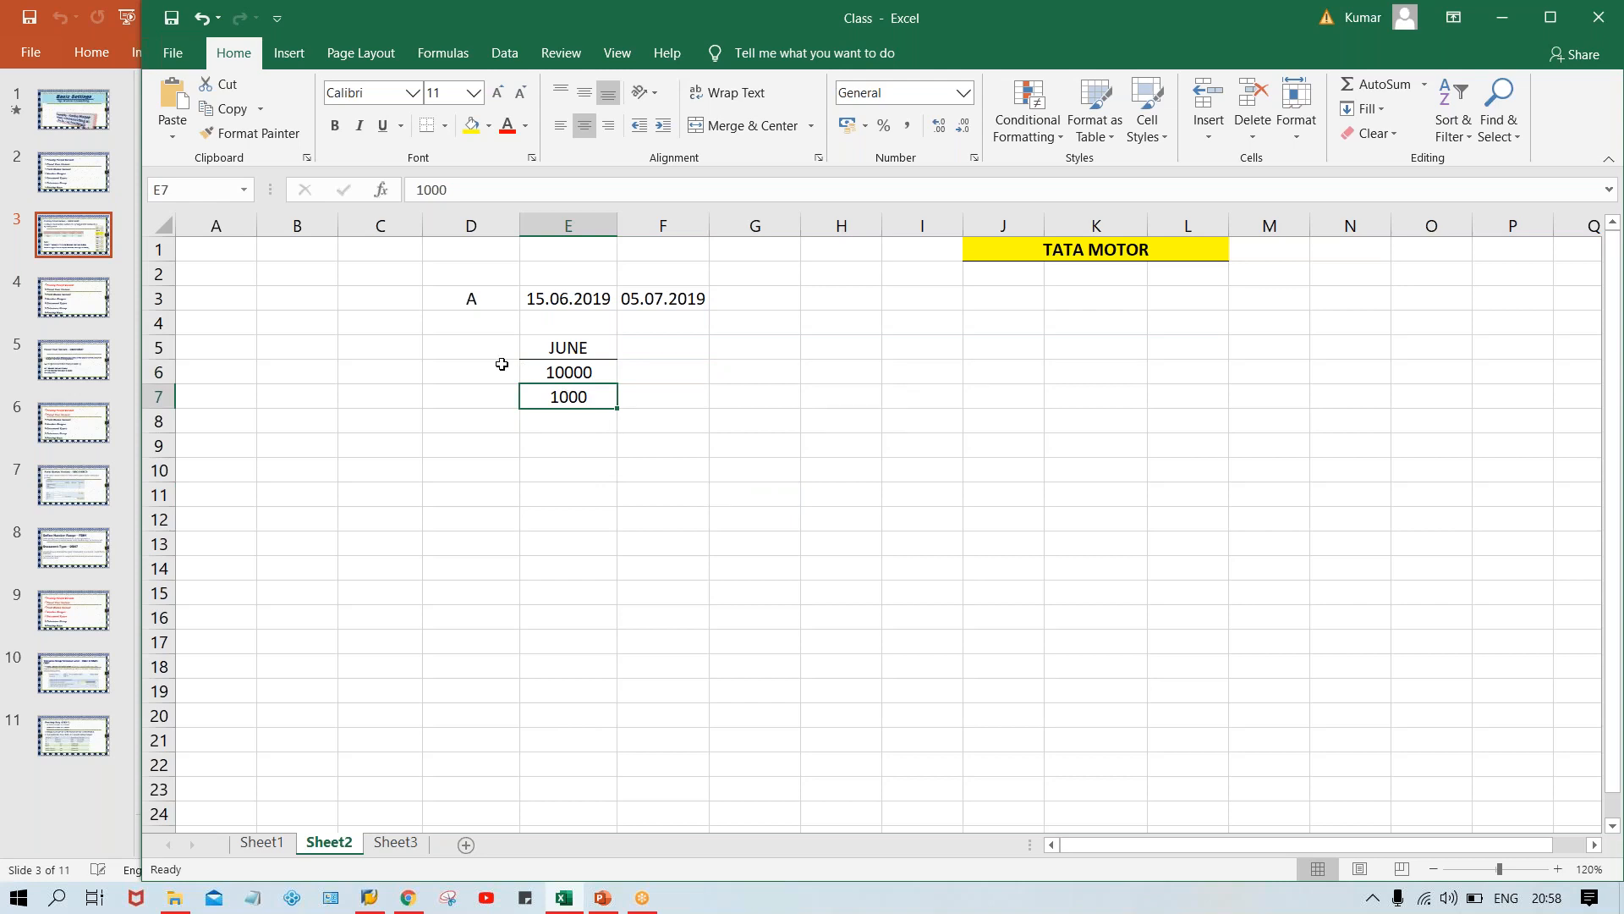
- Label the two June amounts by entering INV. in cell D6 and TDS in cell D7
{"action": "left_click", "coordinate": [460, 367]}
{"action": "type", "text": "INV."}
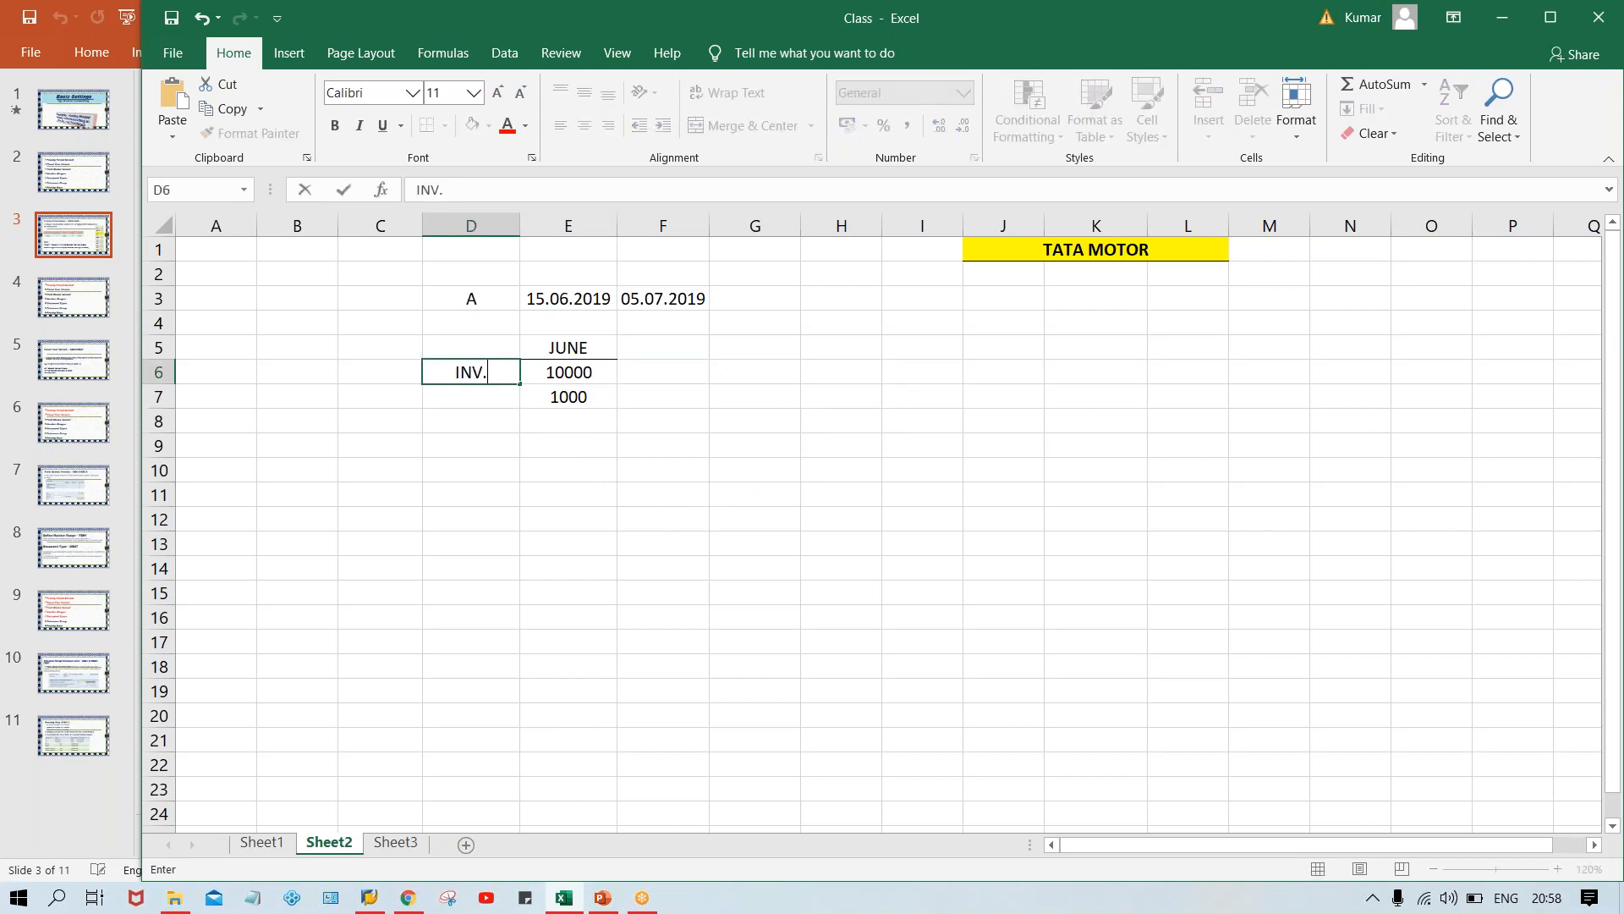
{"action": "key", "text": "Return"}
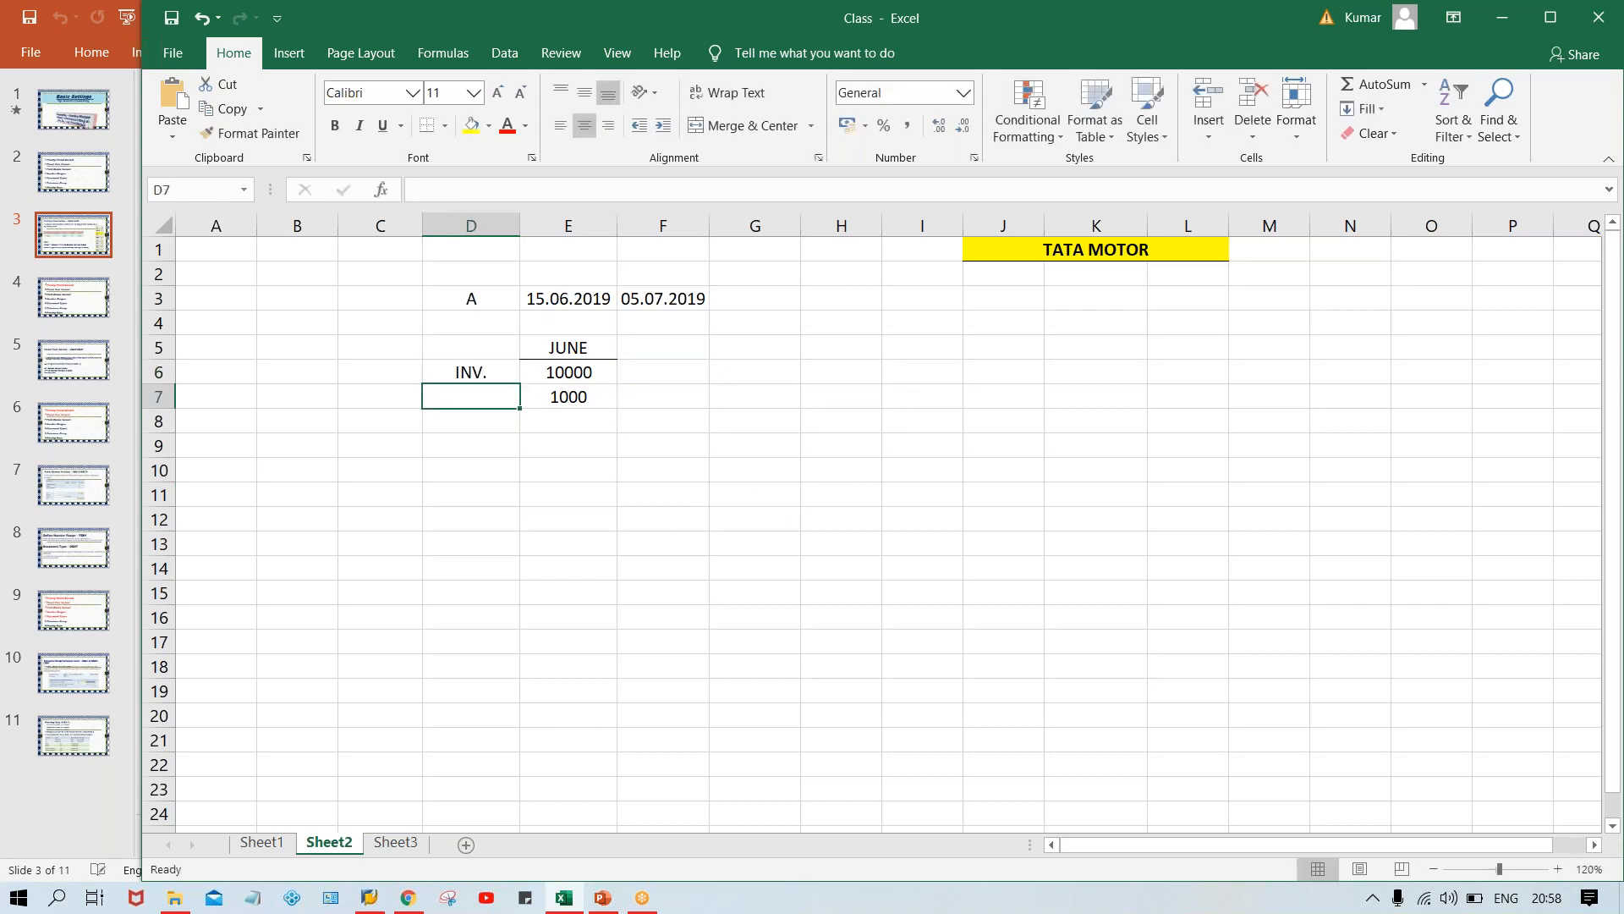
{"action": "left_click", "coordinate": [590, 383]}
{"action": "left_click", "coordinate": [476, 399]}
{"action": "type", "text": "TDS"}
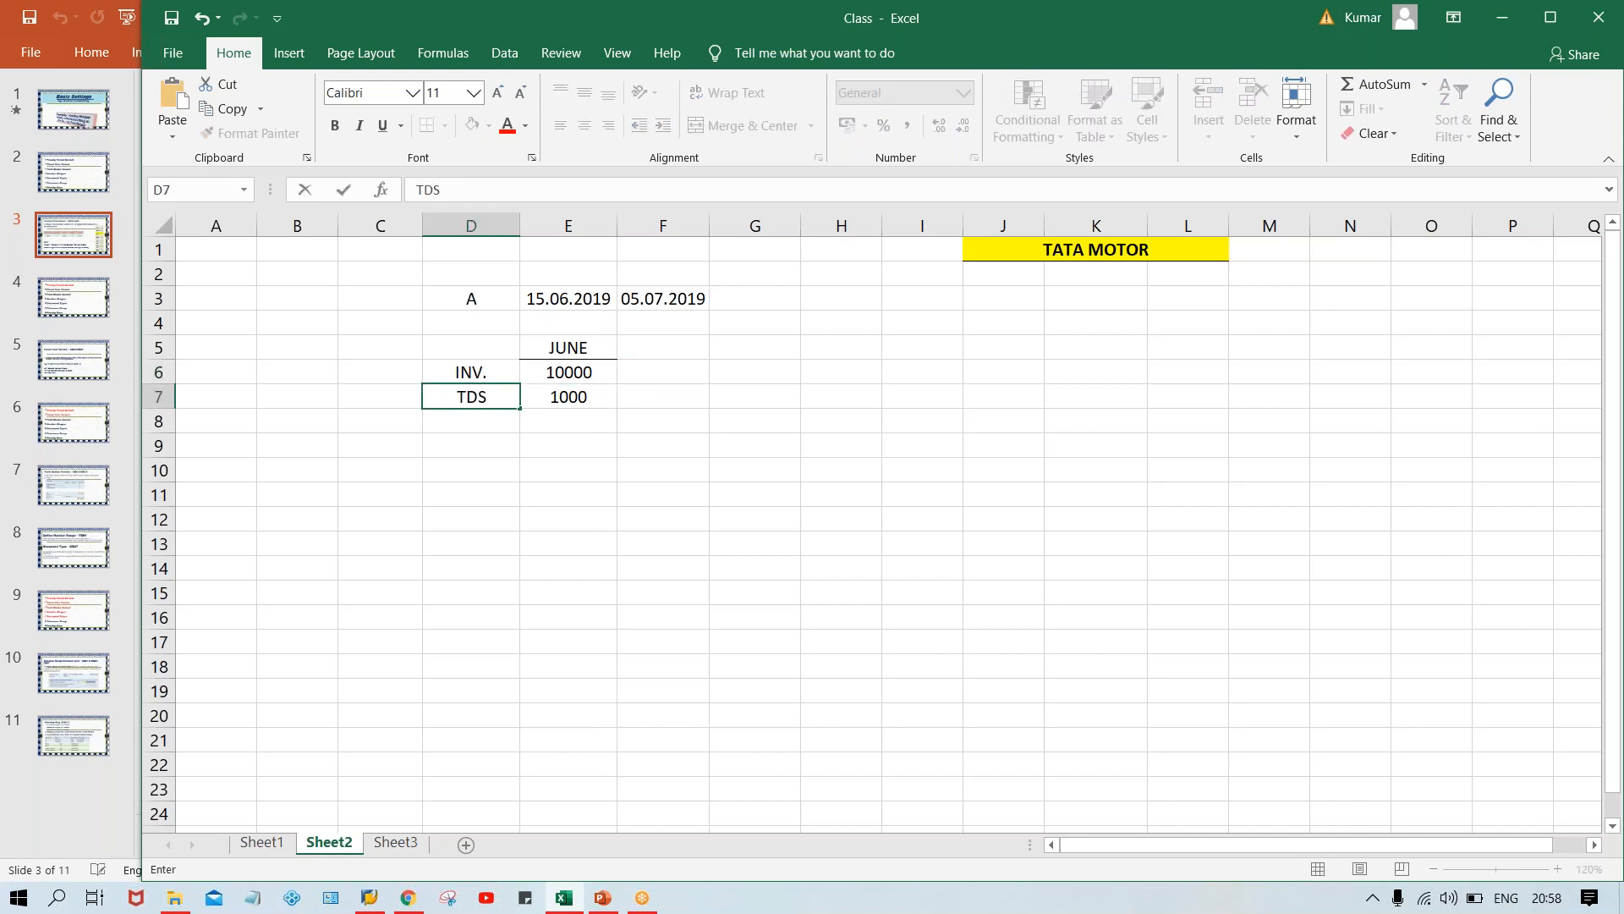
{"action": "key", "text": "Return"}
{"action": "left_click", "coordinate": [566, 404]}
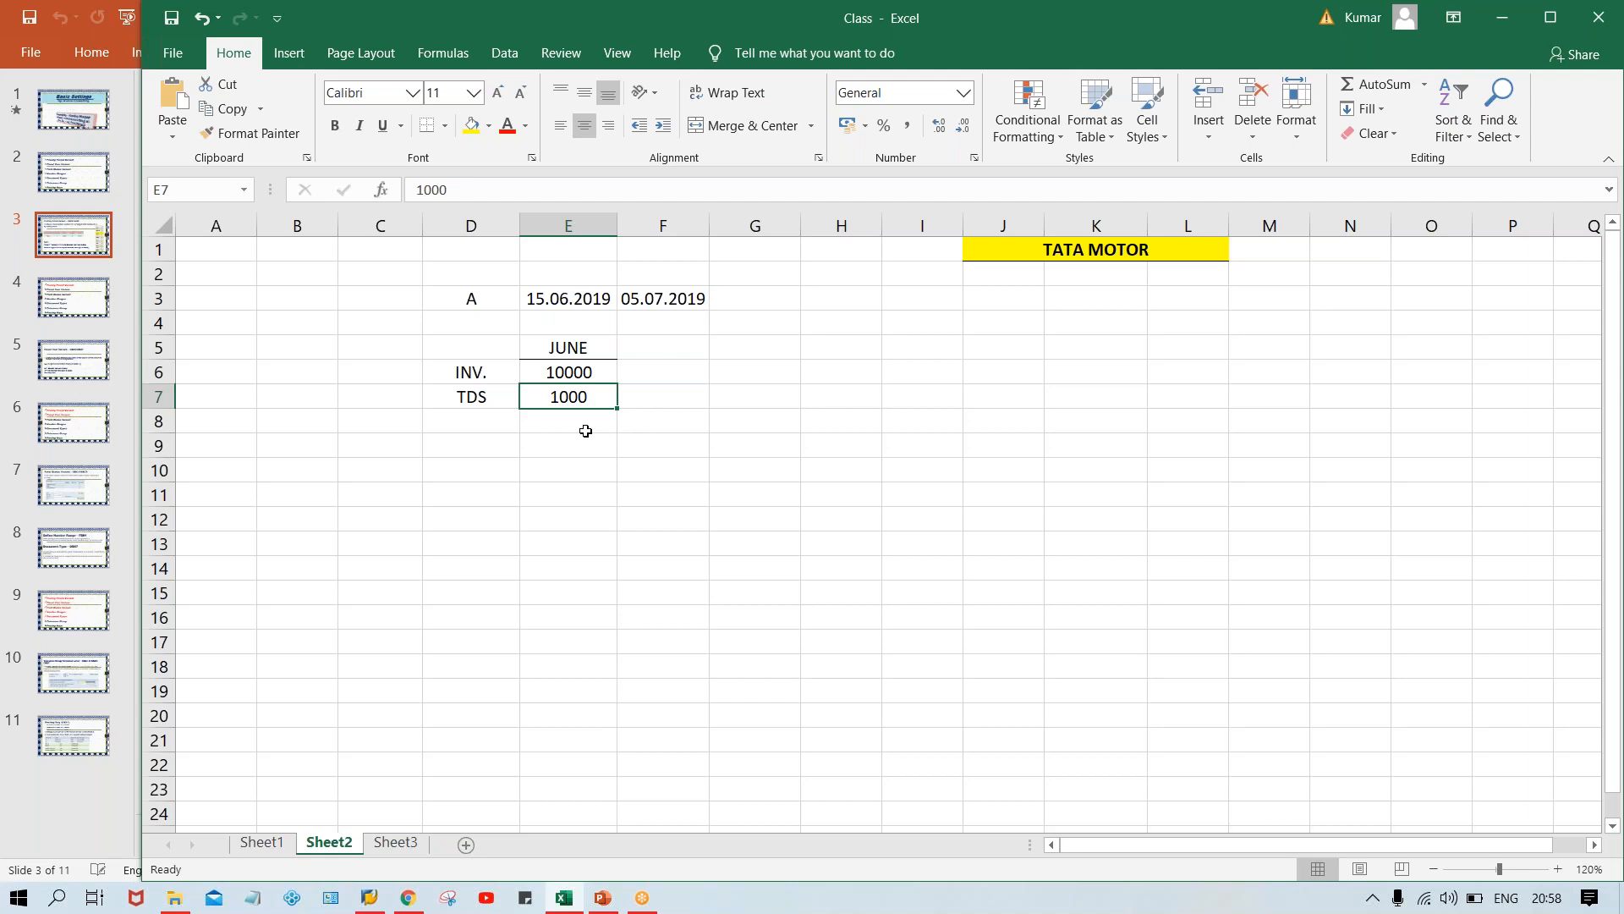
{"action": "left_click", "coordinate": [551, 303]}
{"action": "left_click", "coordinate": [463, 302]}
{"action": "left_click", "coordinate": [546, 303]}
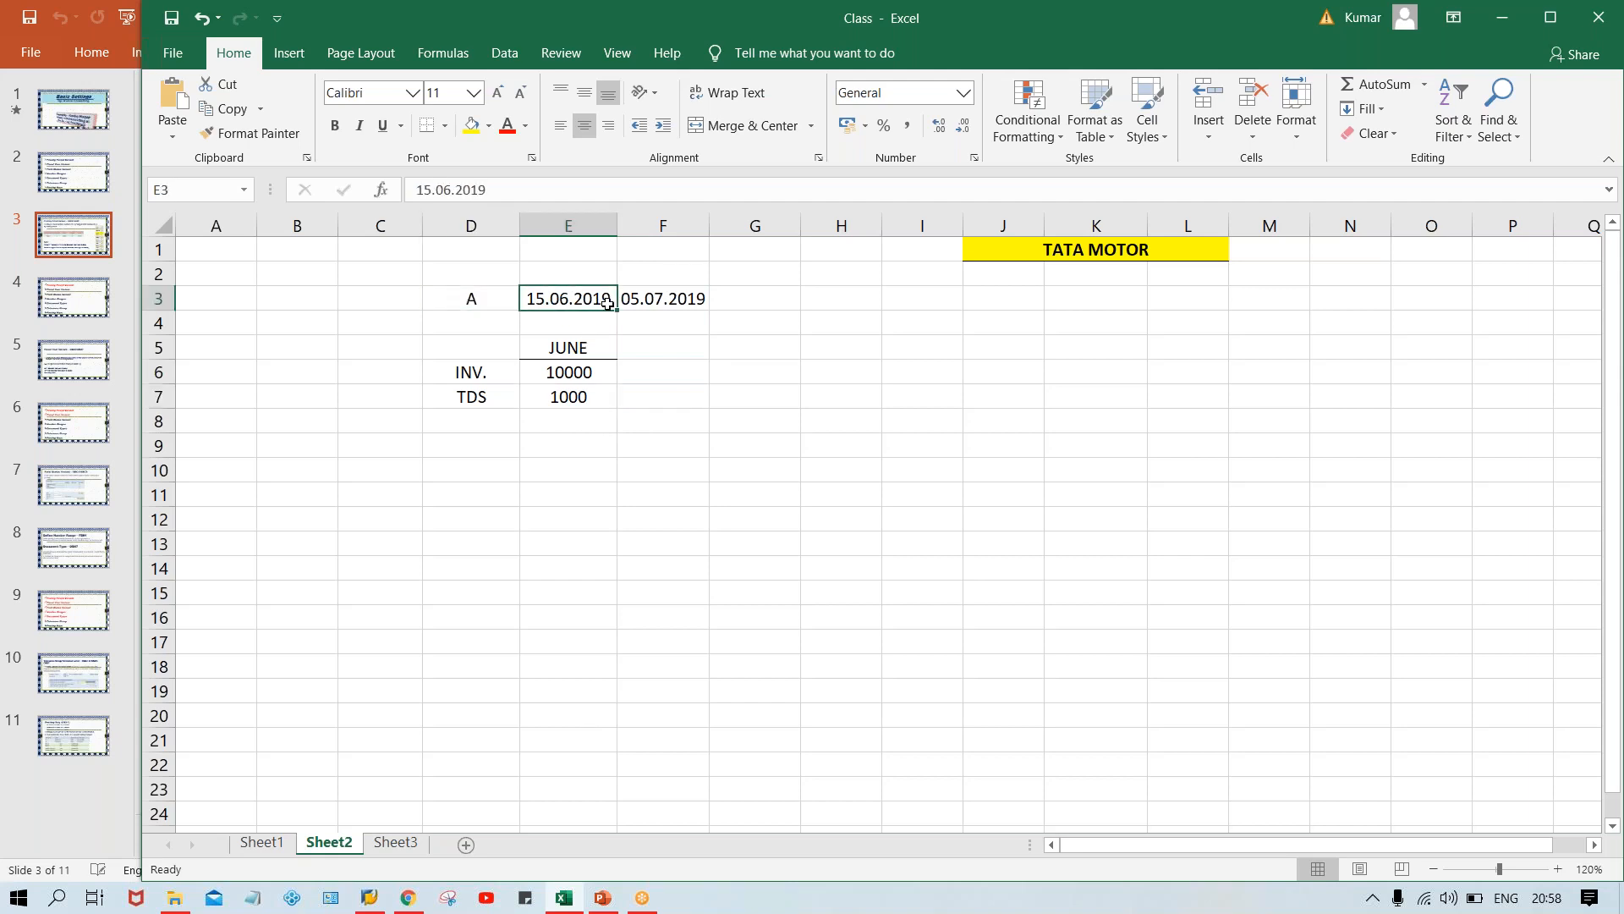
- Enter +1000 as text in cell F6, beside the INV. amount
{"action": "left_click", "coordinate": [677, 379]}
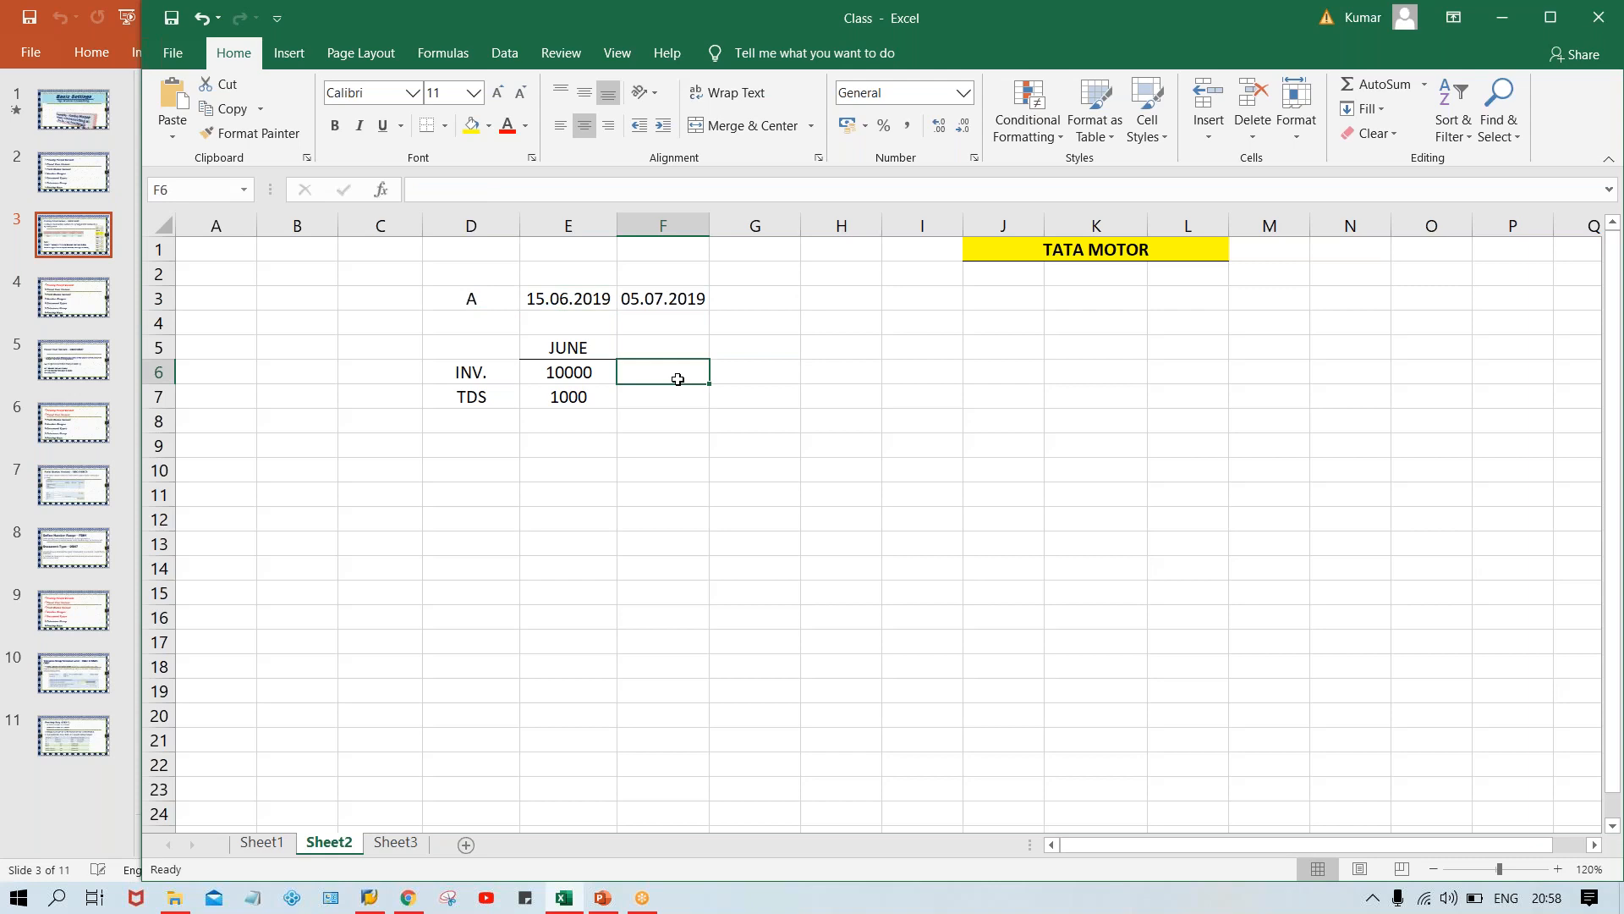
{"action": "type", "text": "'+1000"}
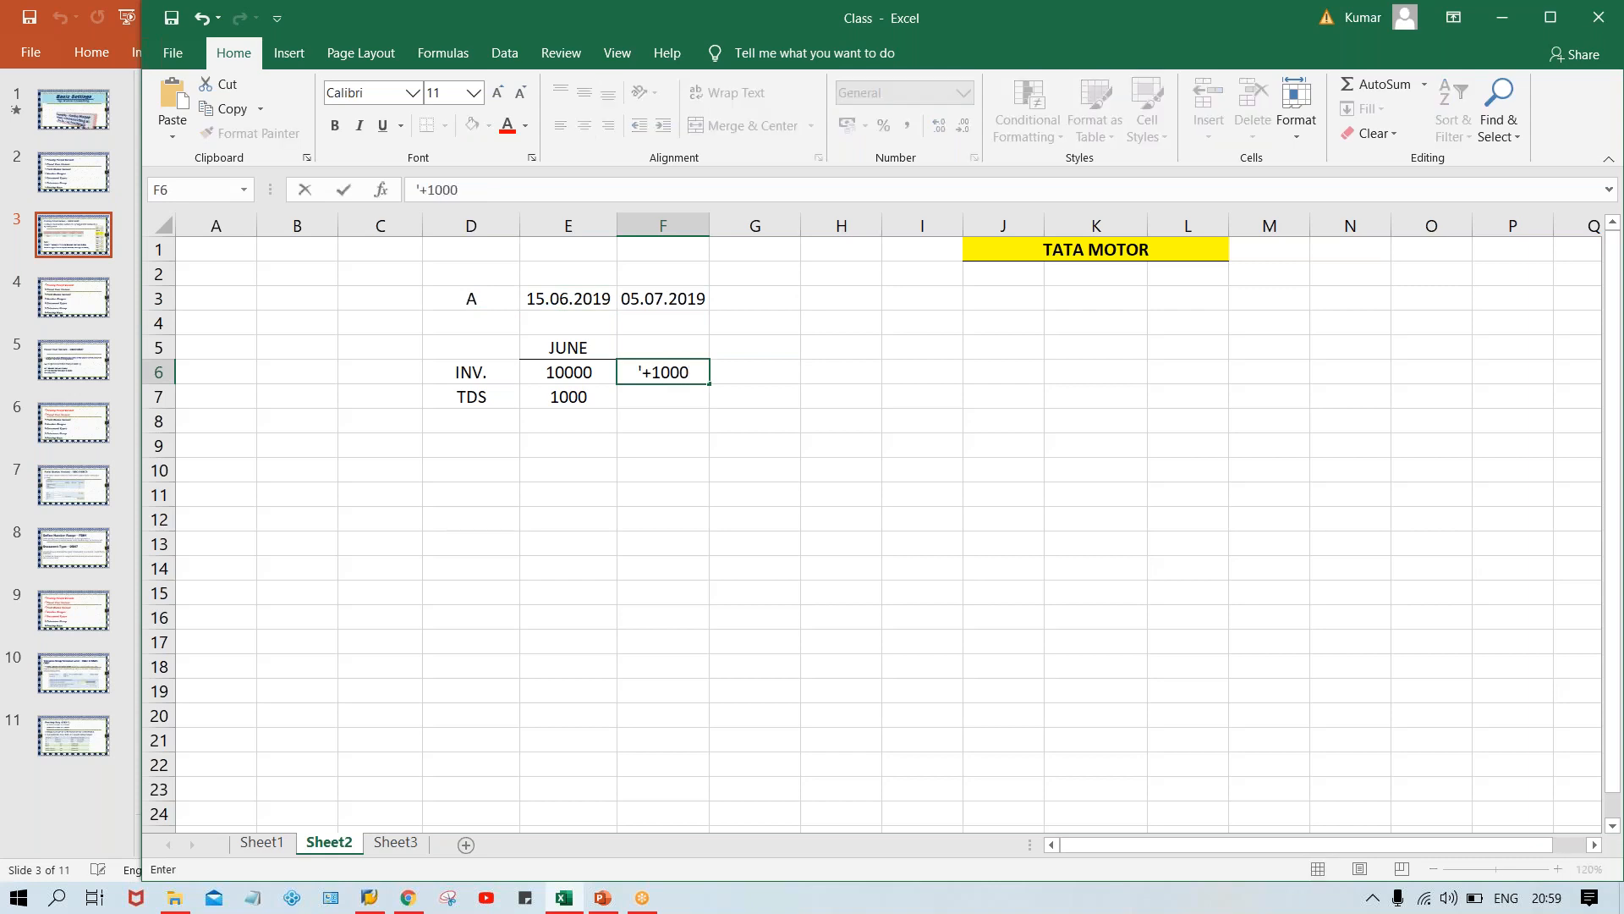
{"action": "key", "text": "Return"}
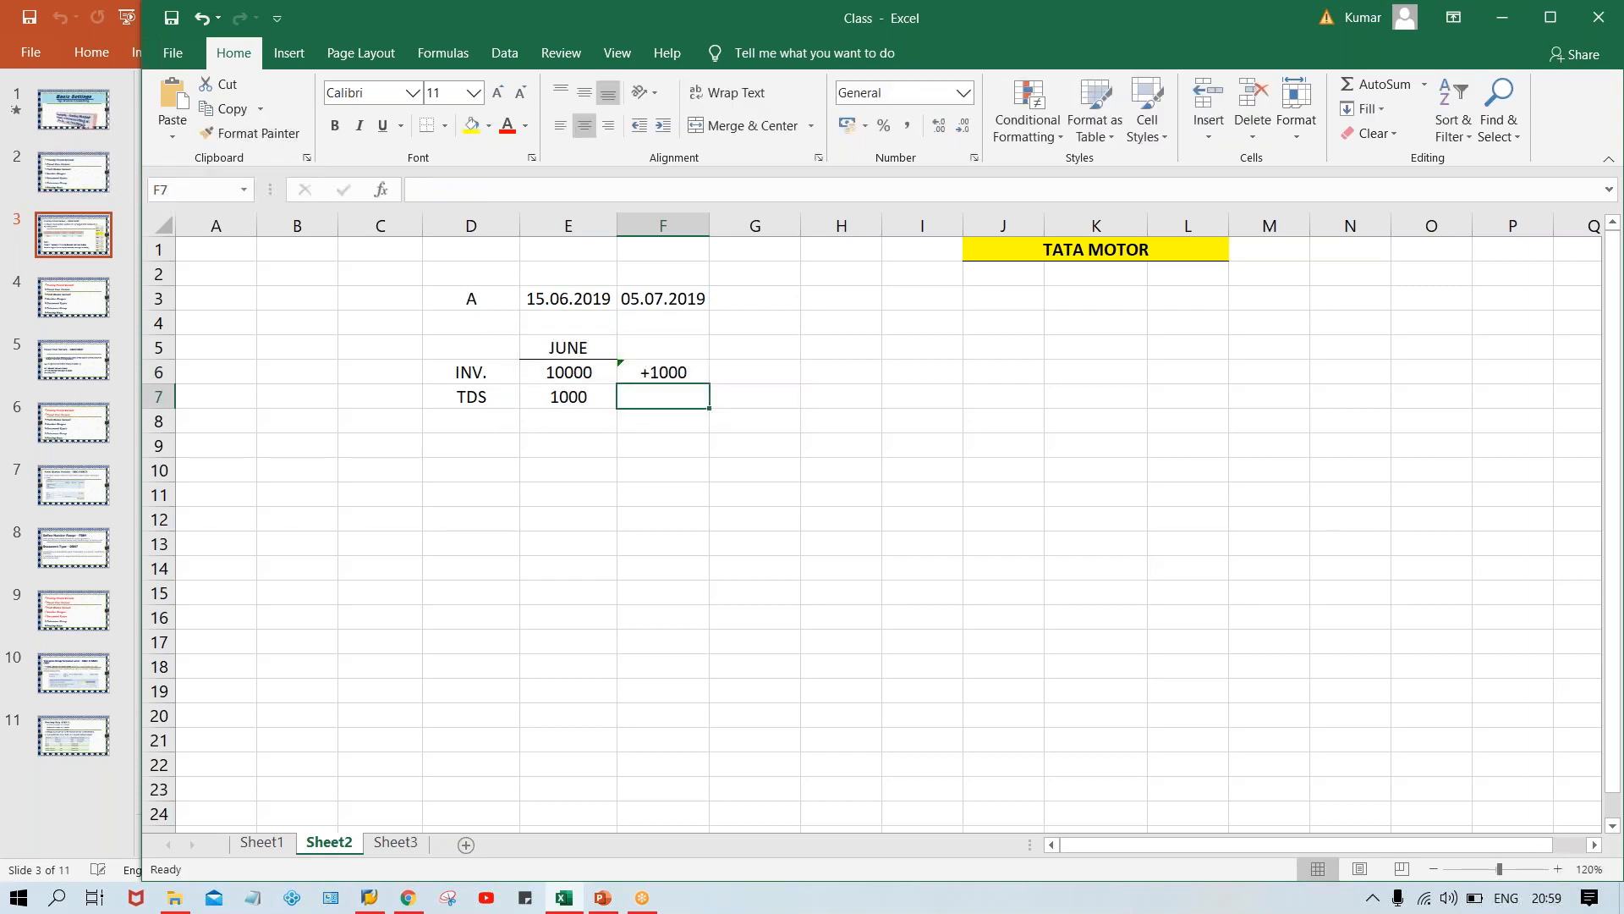
{"action": "left_click", "coordinate": [594, 318]}
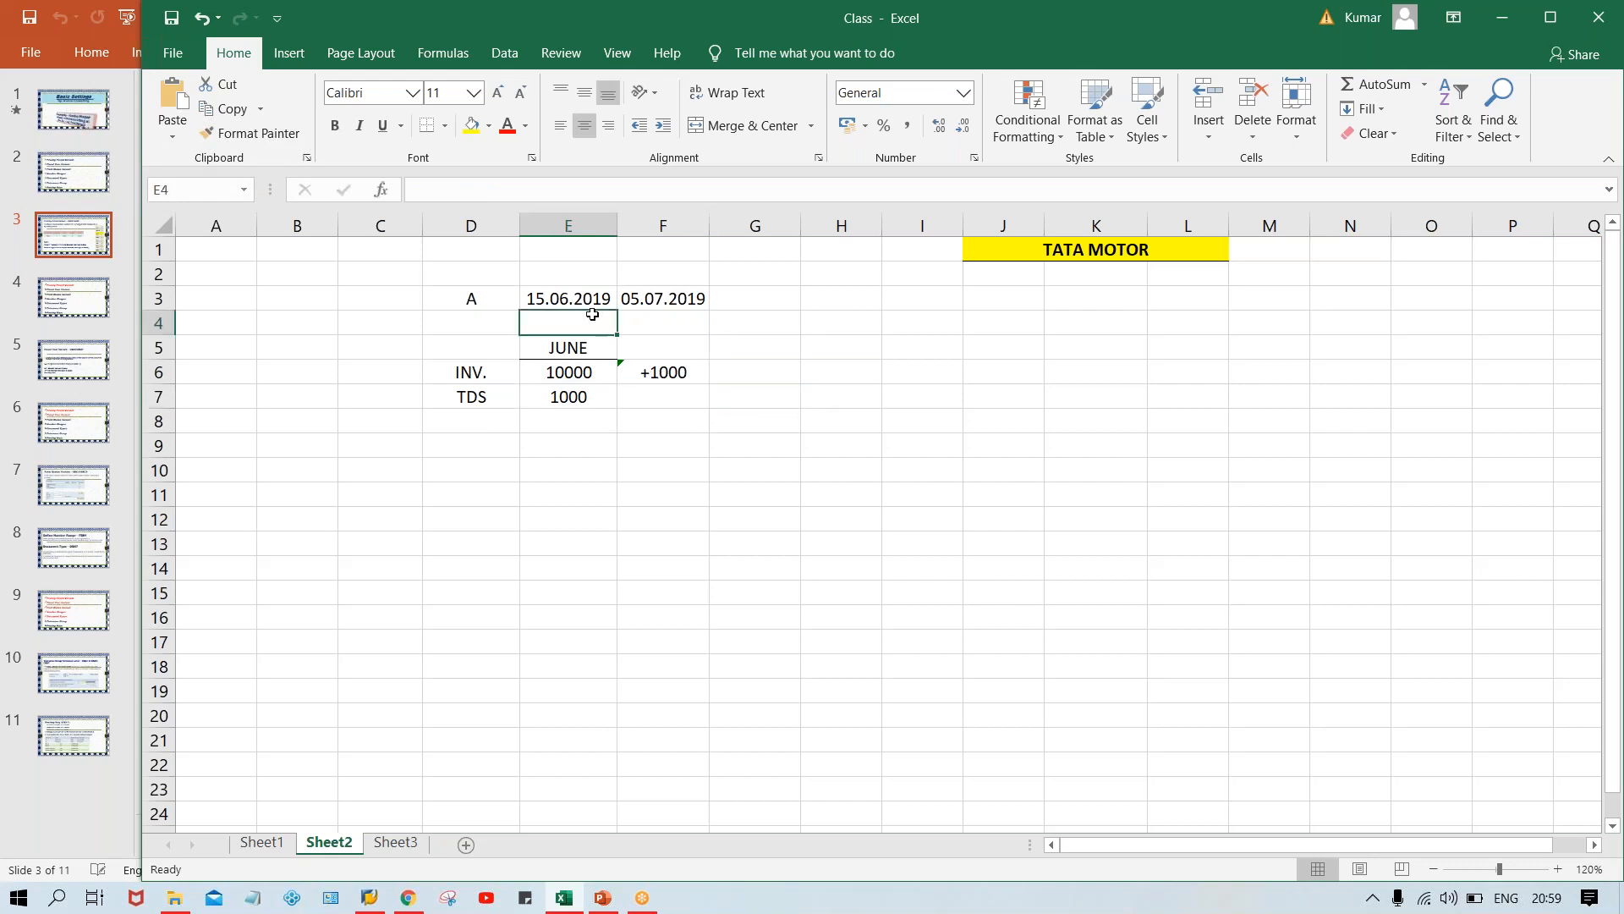
{"action": "left_click", "coordinate": [582, 298]}
{"action": "left_click", "coordinate": [661, 373]}
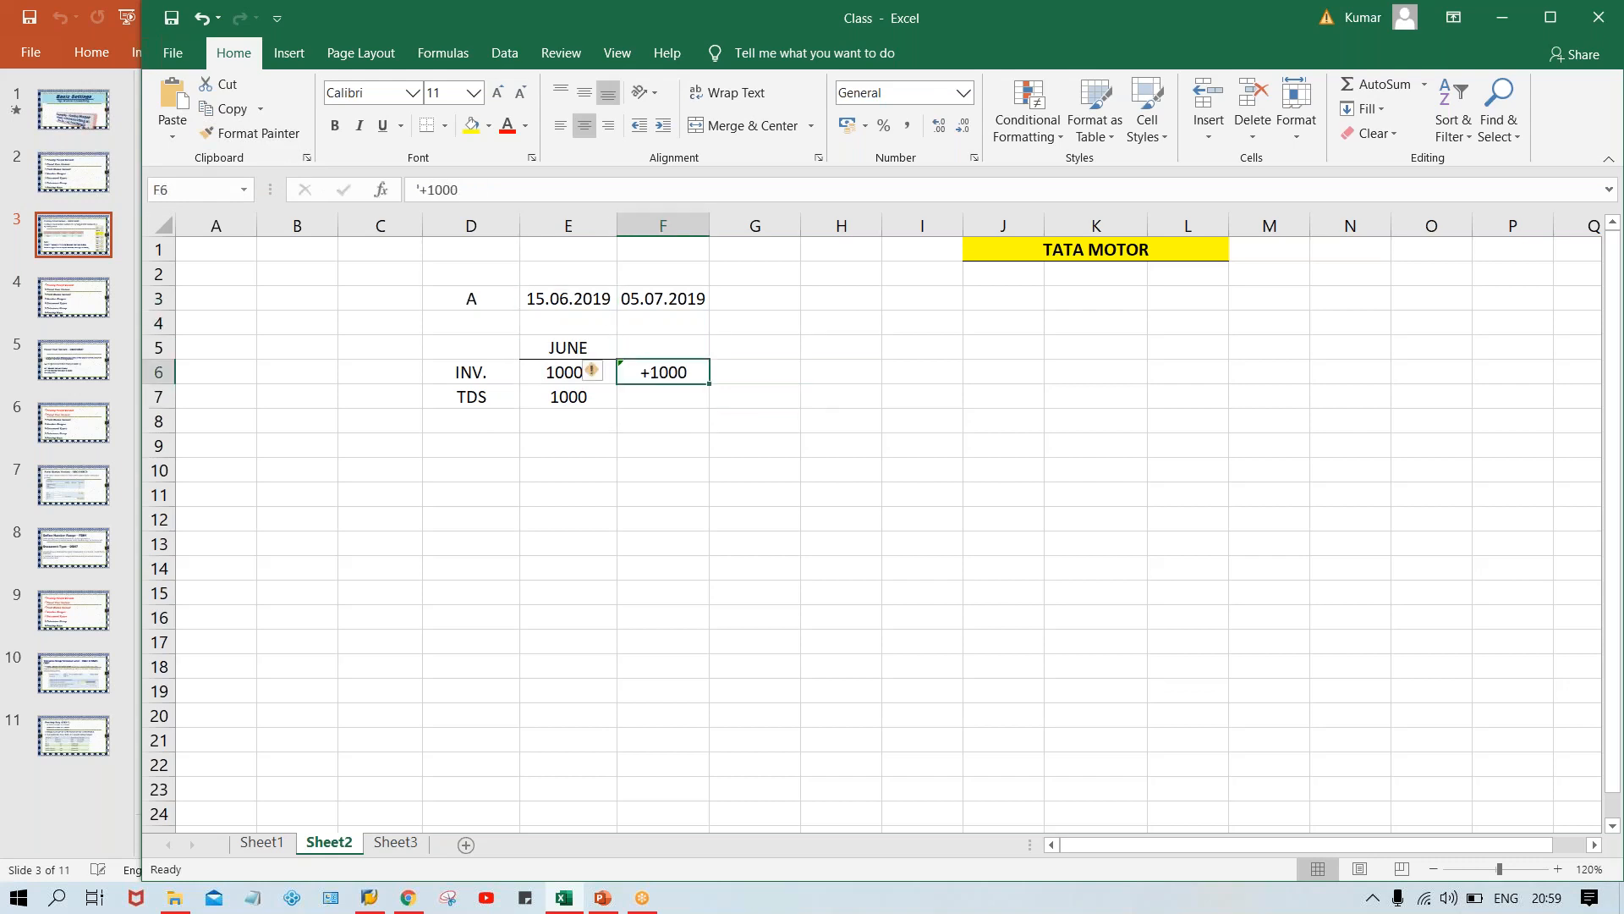
{"action": "left_click", "coordinate": [537, 380]}
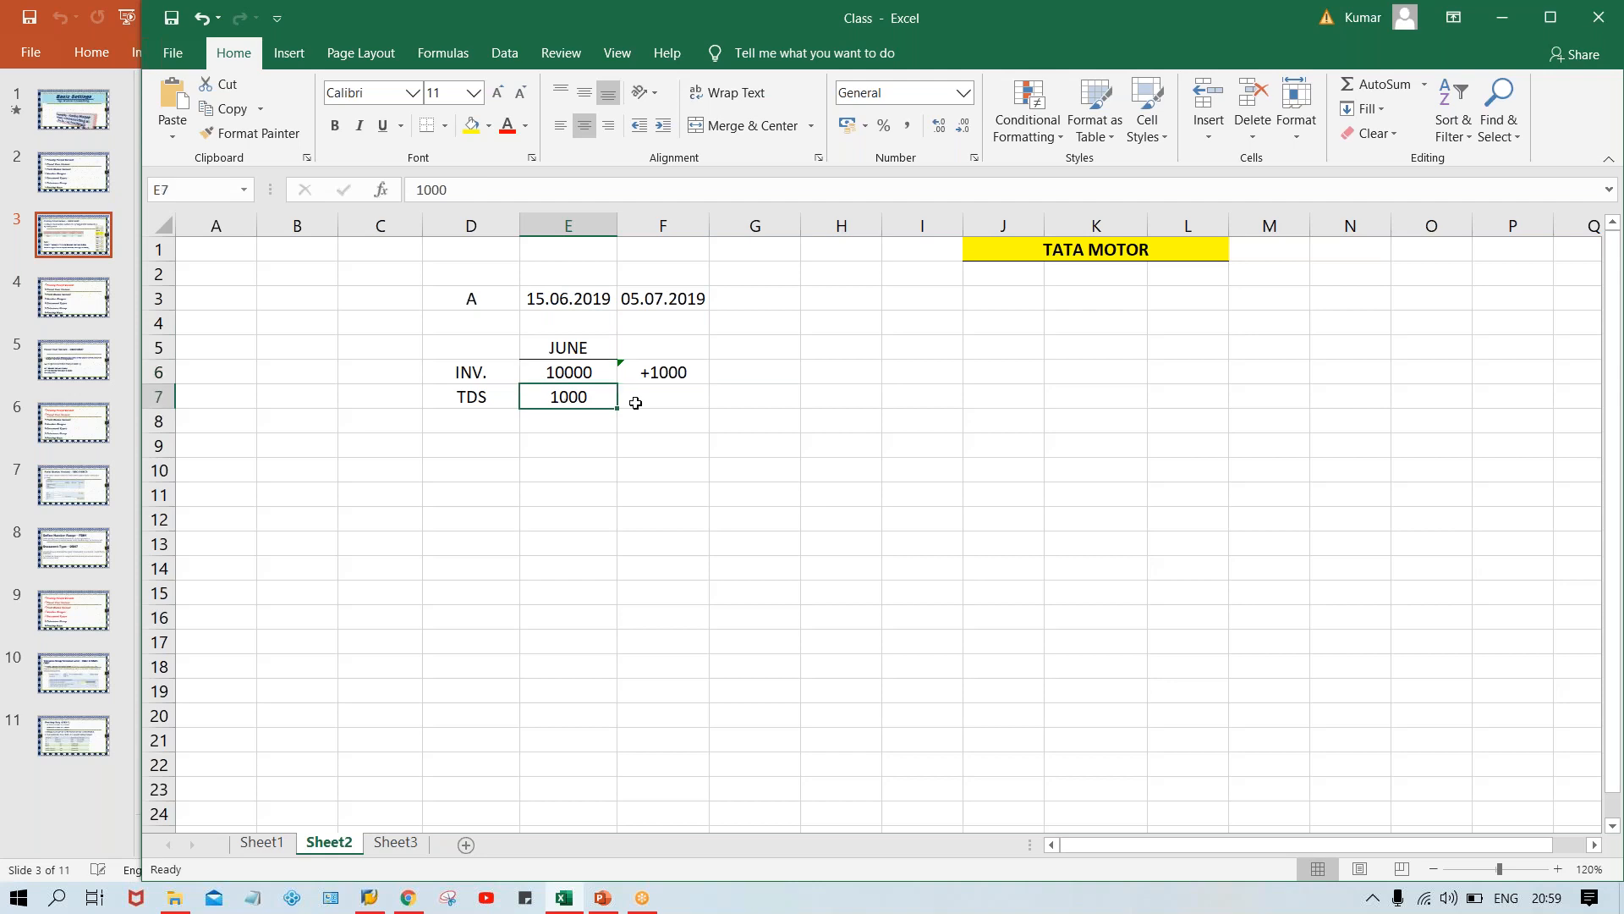
{"action": "left_click", "coordinate": [667, 372]}
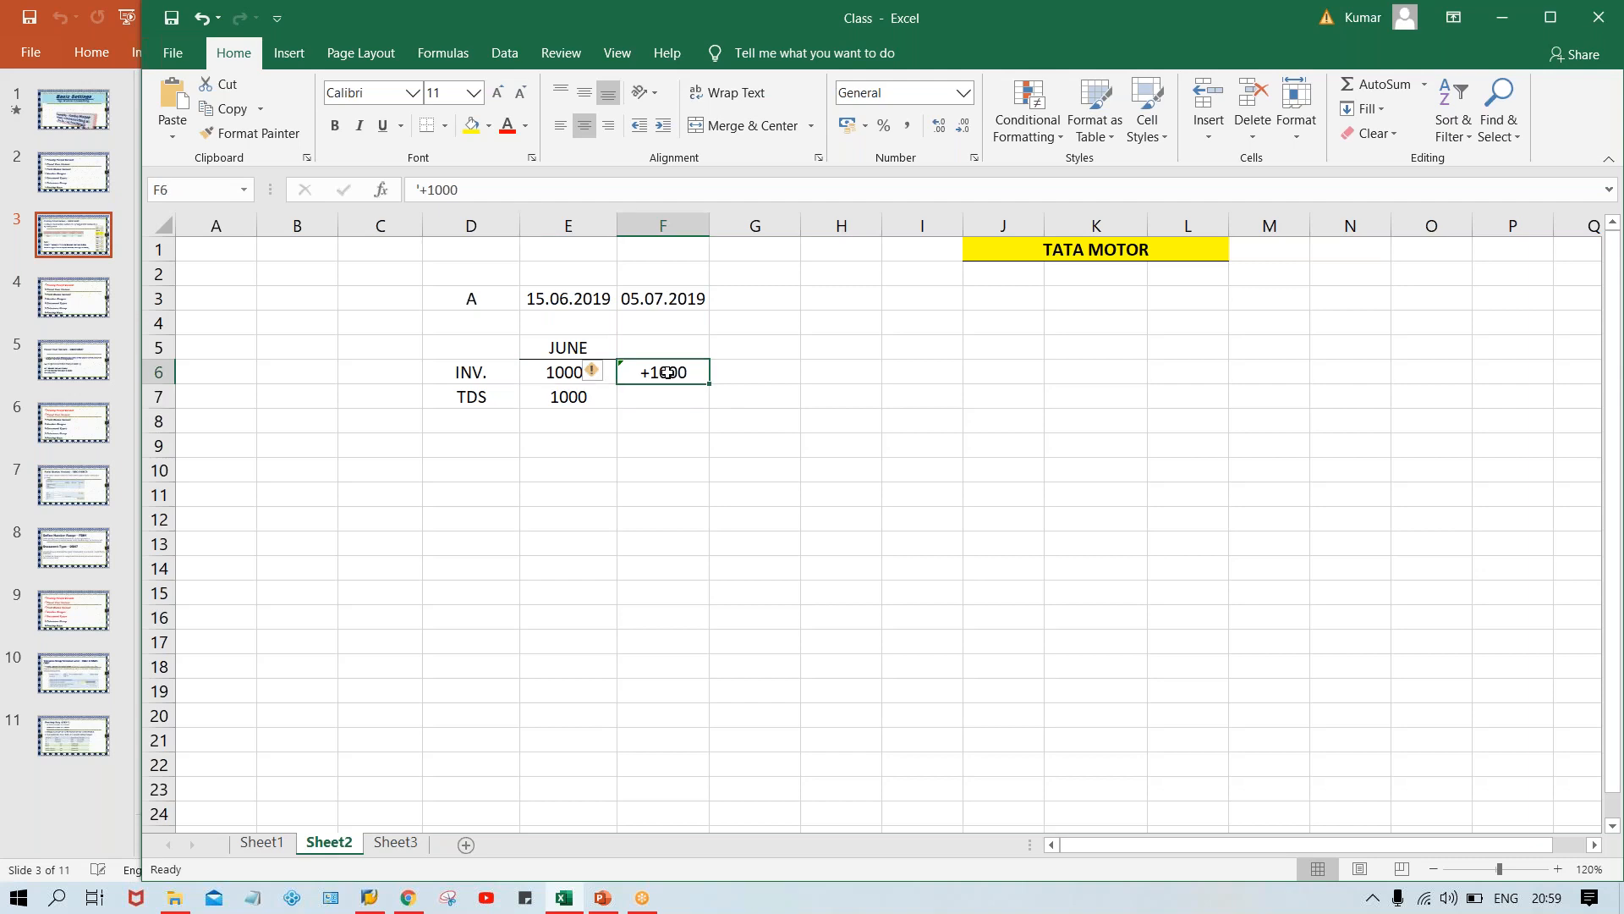
{"action": "left_click", "coordinate": [655, 300]}
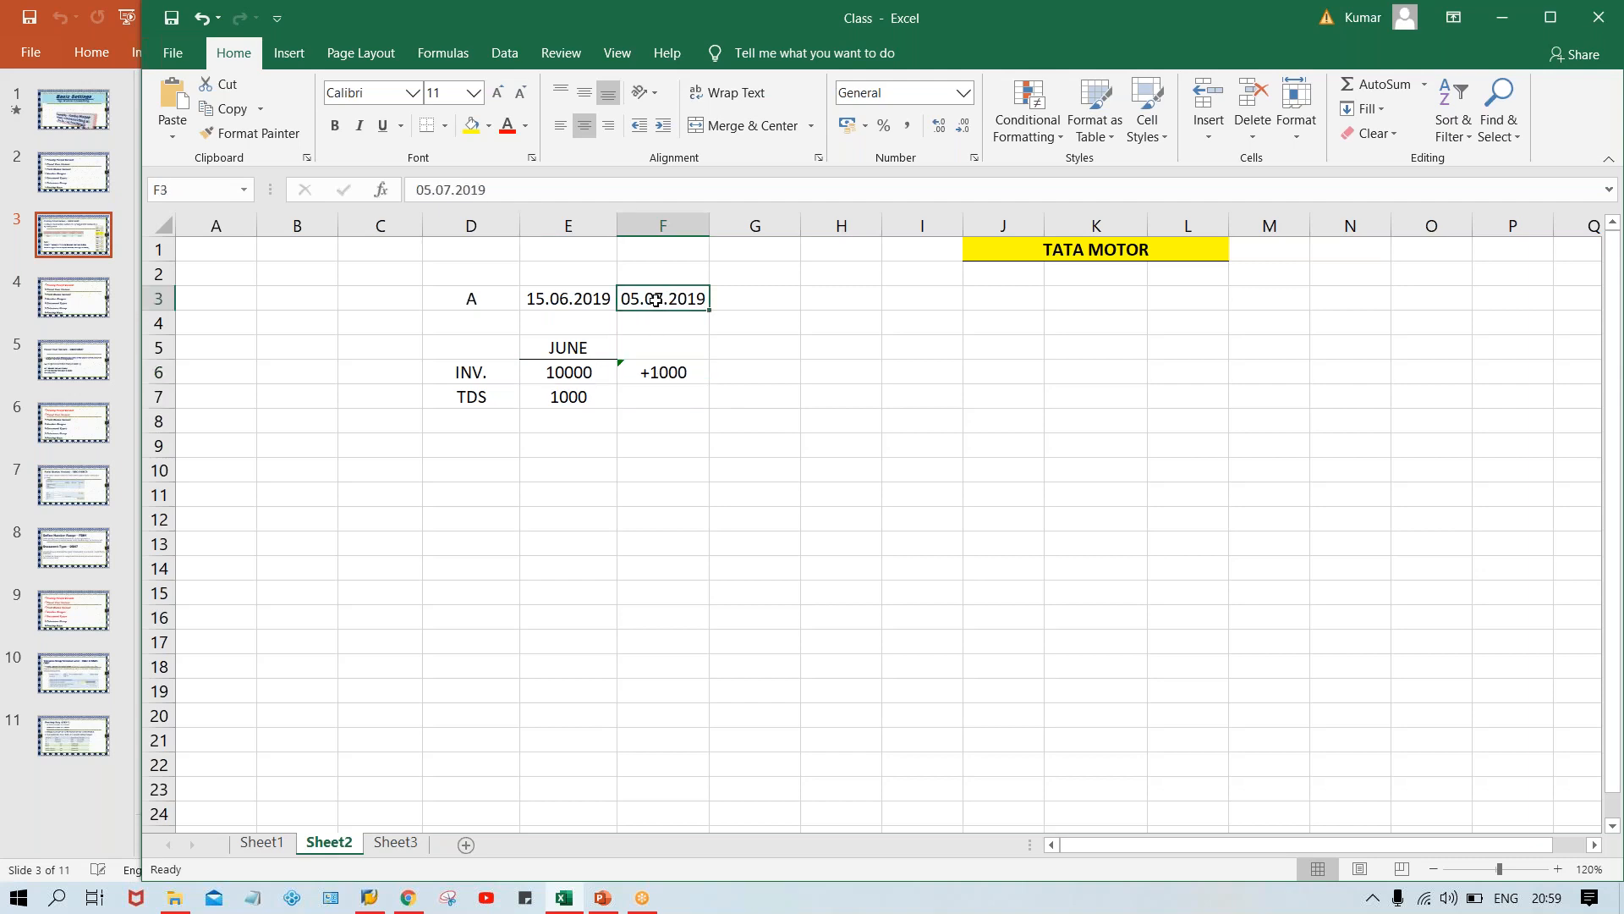
{"action": "left_click", "coordinate": [666, 373]}
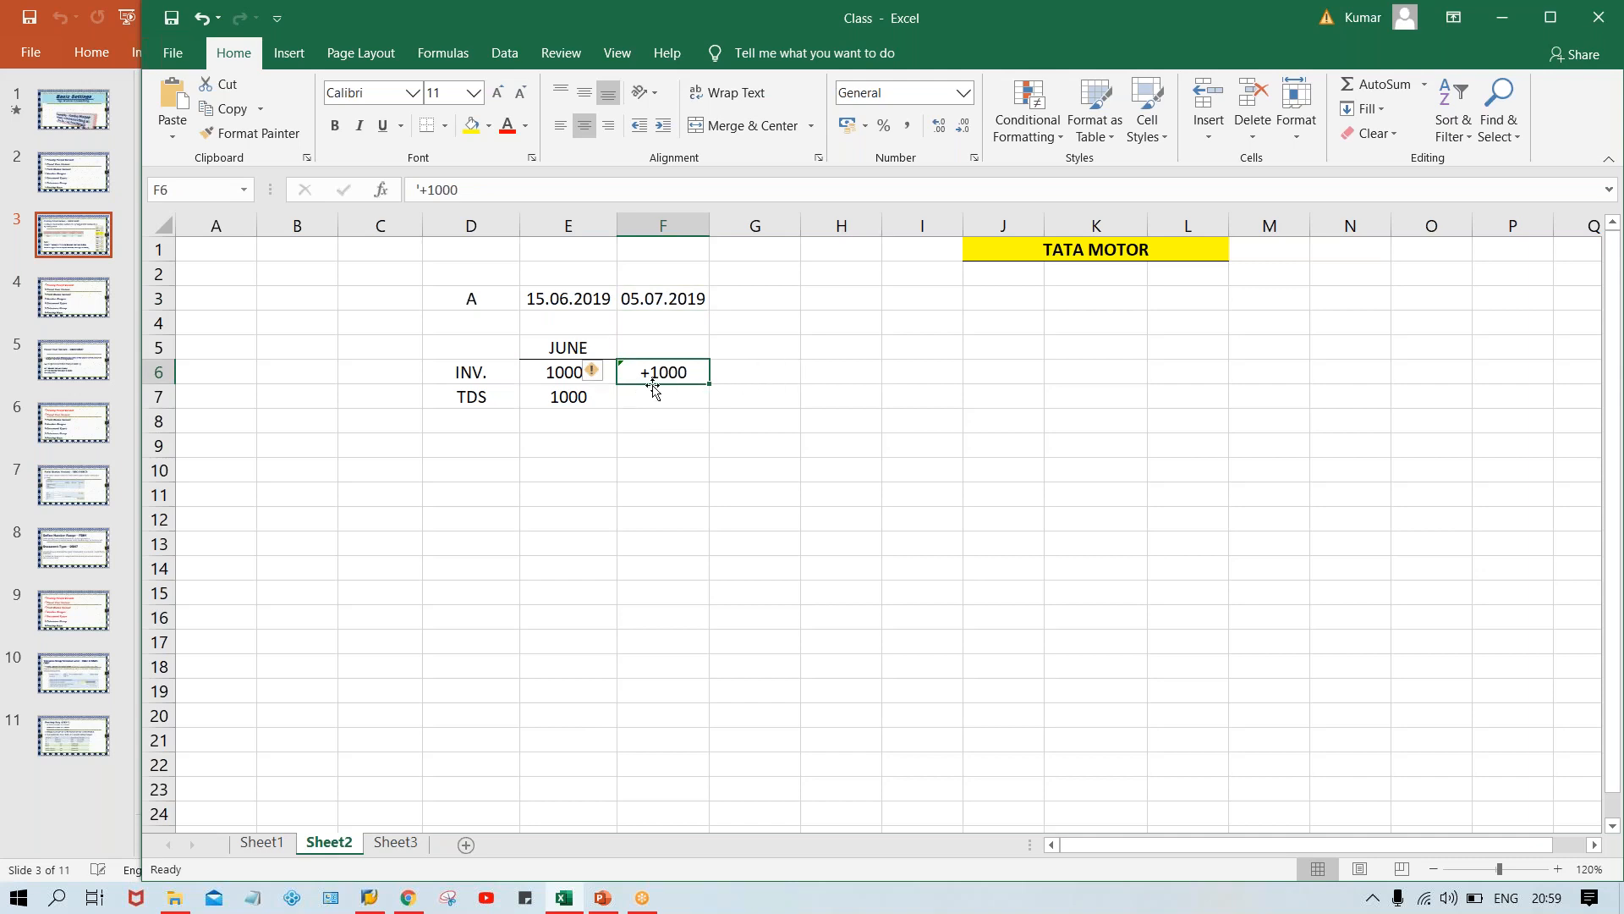
{"action": "left_click", "coordinate": [745, 373]}
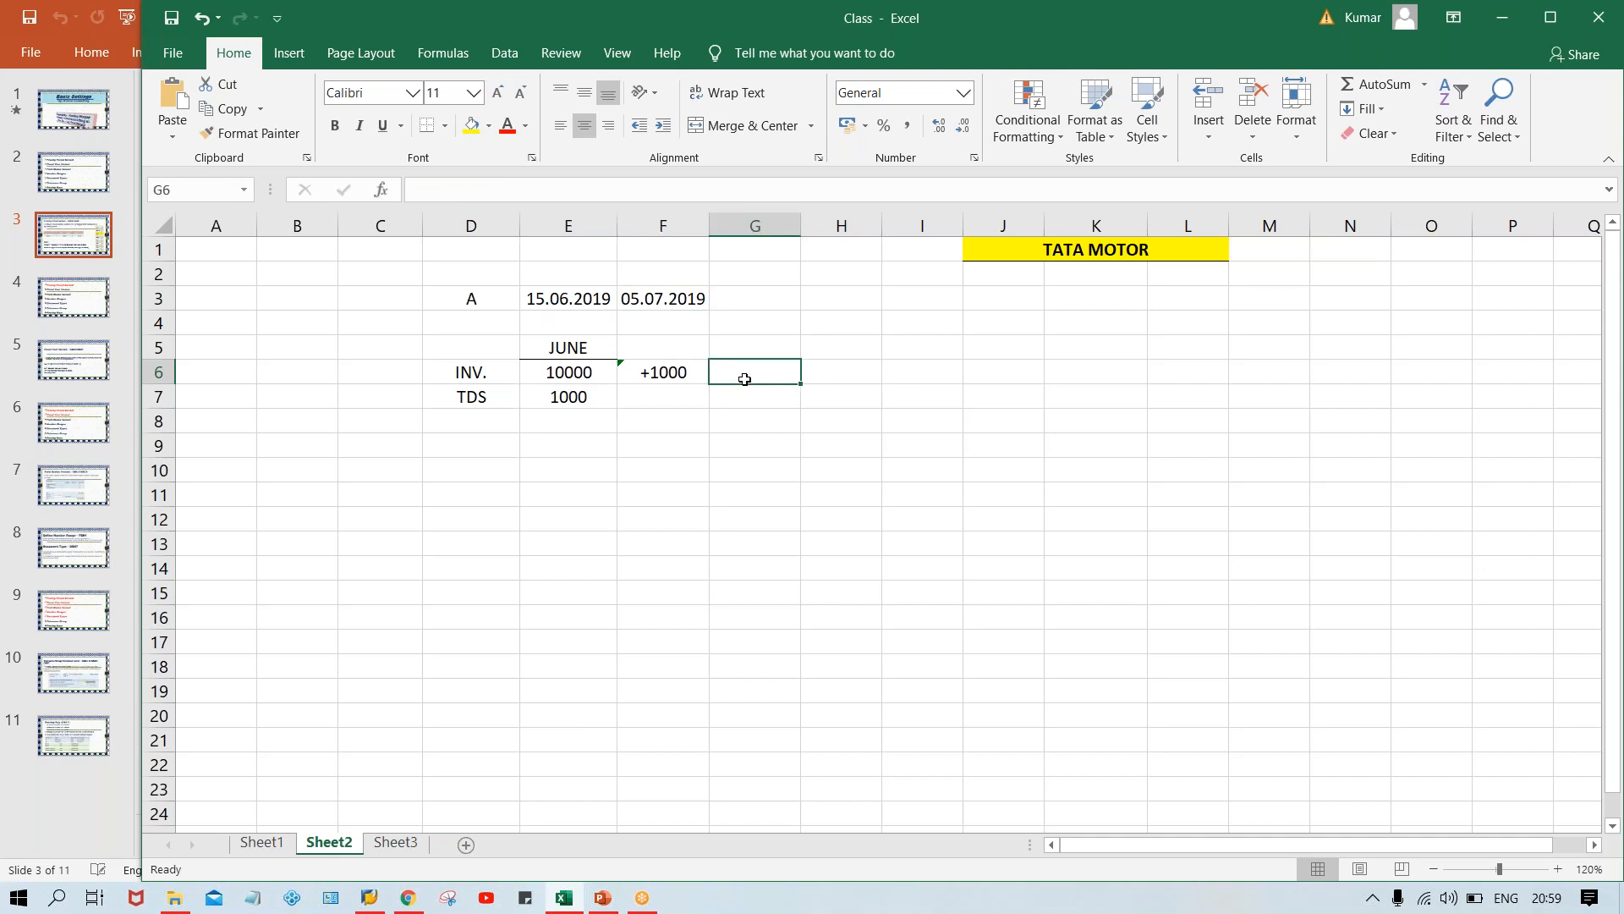
- Change the INV. amount in cell E6 to 11000
{"action": "left_click_drag", "start_coordinate": [570, 376], "coordinate": [571, 394]}
{"action": "left_click", "coordinate": [571, 374]}
{"action": "type", "text": "11000"}
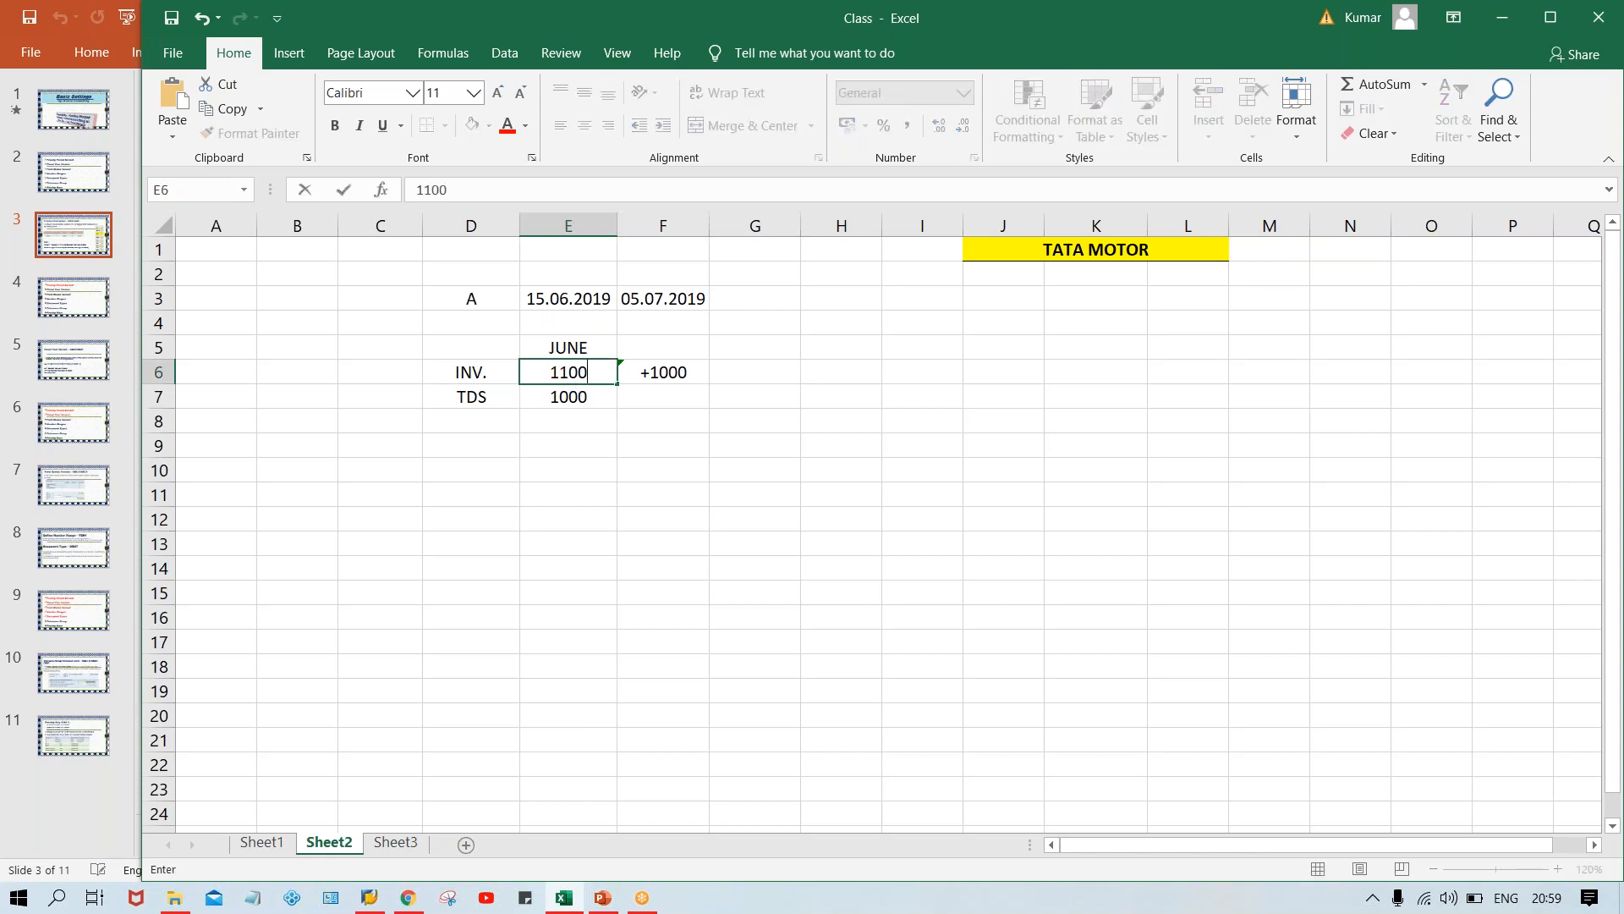
{"action": "key", "text": "Return"}
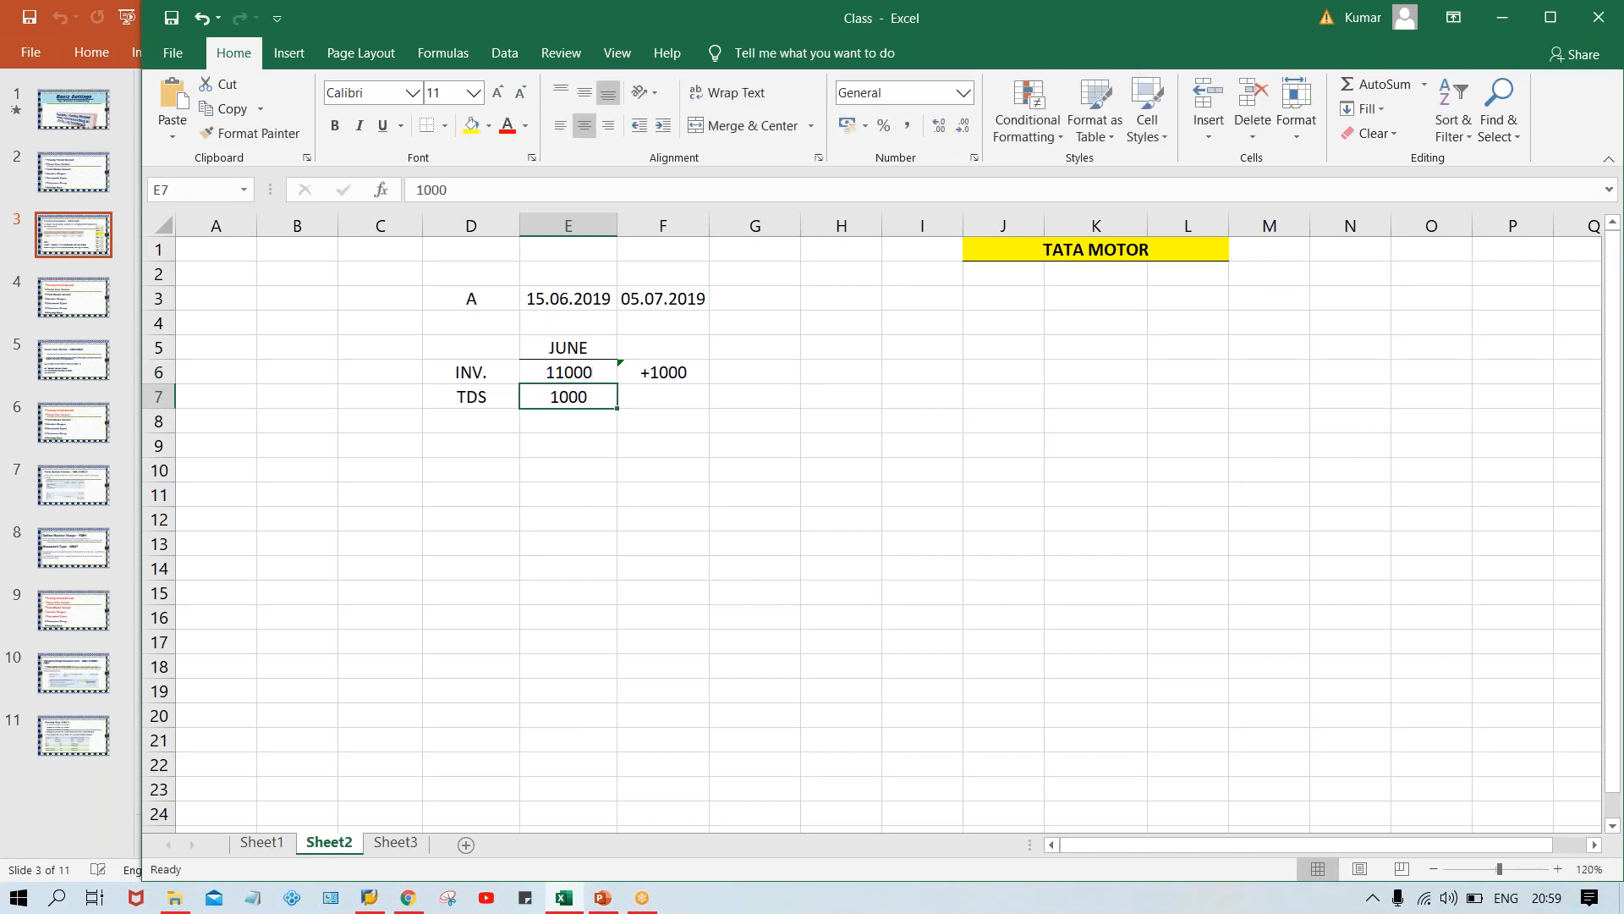
{"action": "left_click", "coordinate": [495, 406]}
{"action": "left_click", "coordinate": [554, 396]}
{"action": "left_click", "coordinate": [585, 367]}
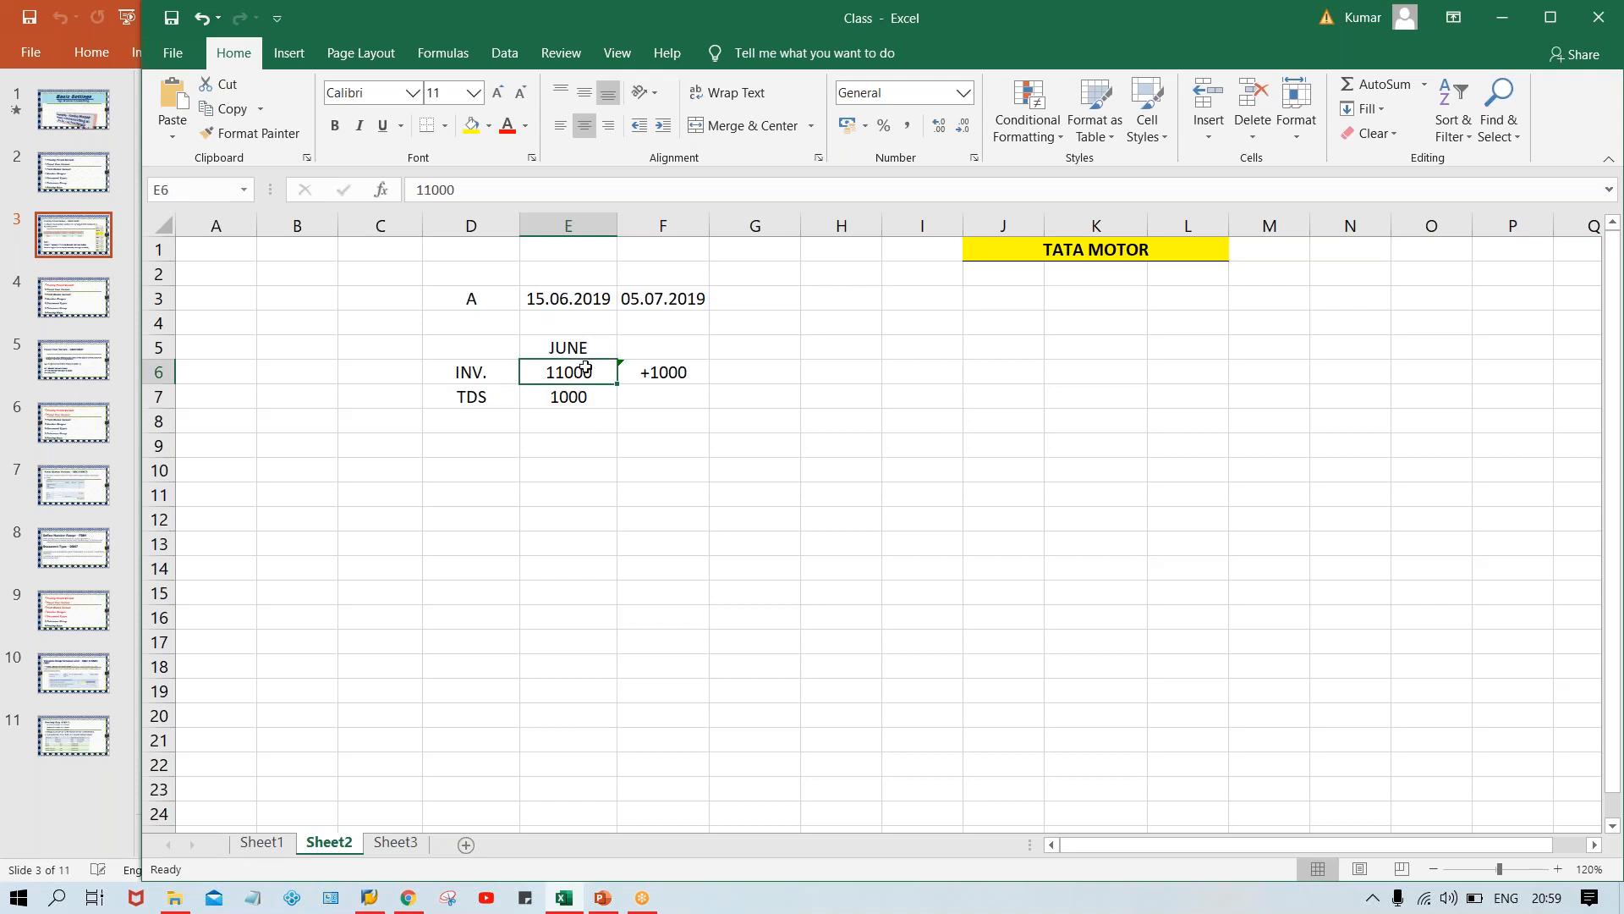
{"action": "left_click", "coordinate": [565, 404]}
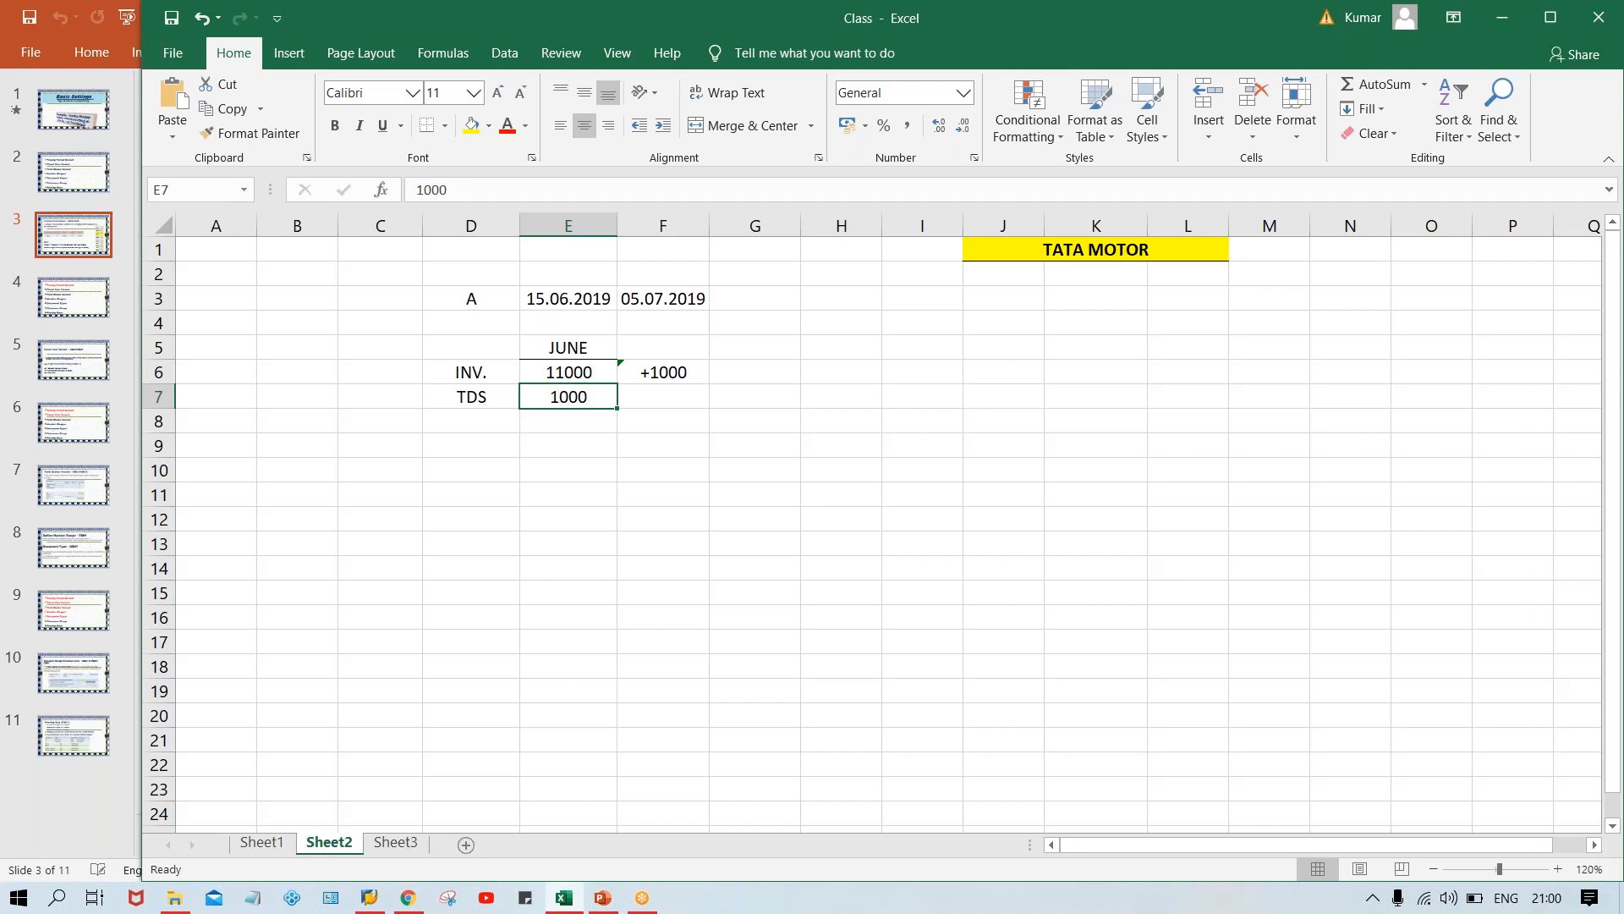
{"action": "left_click", "coordinate": [459, 302]}
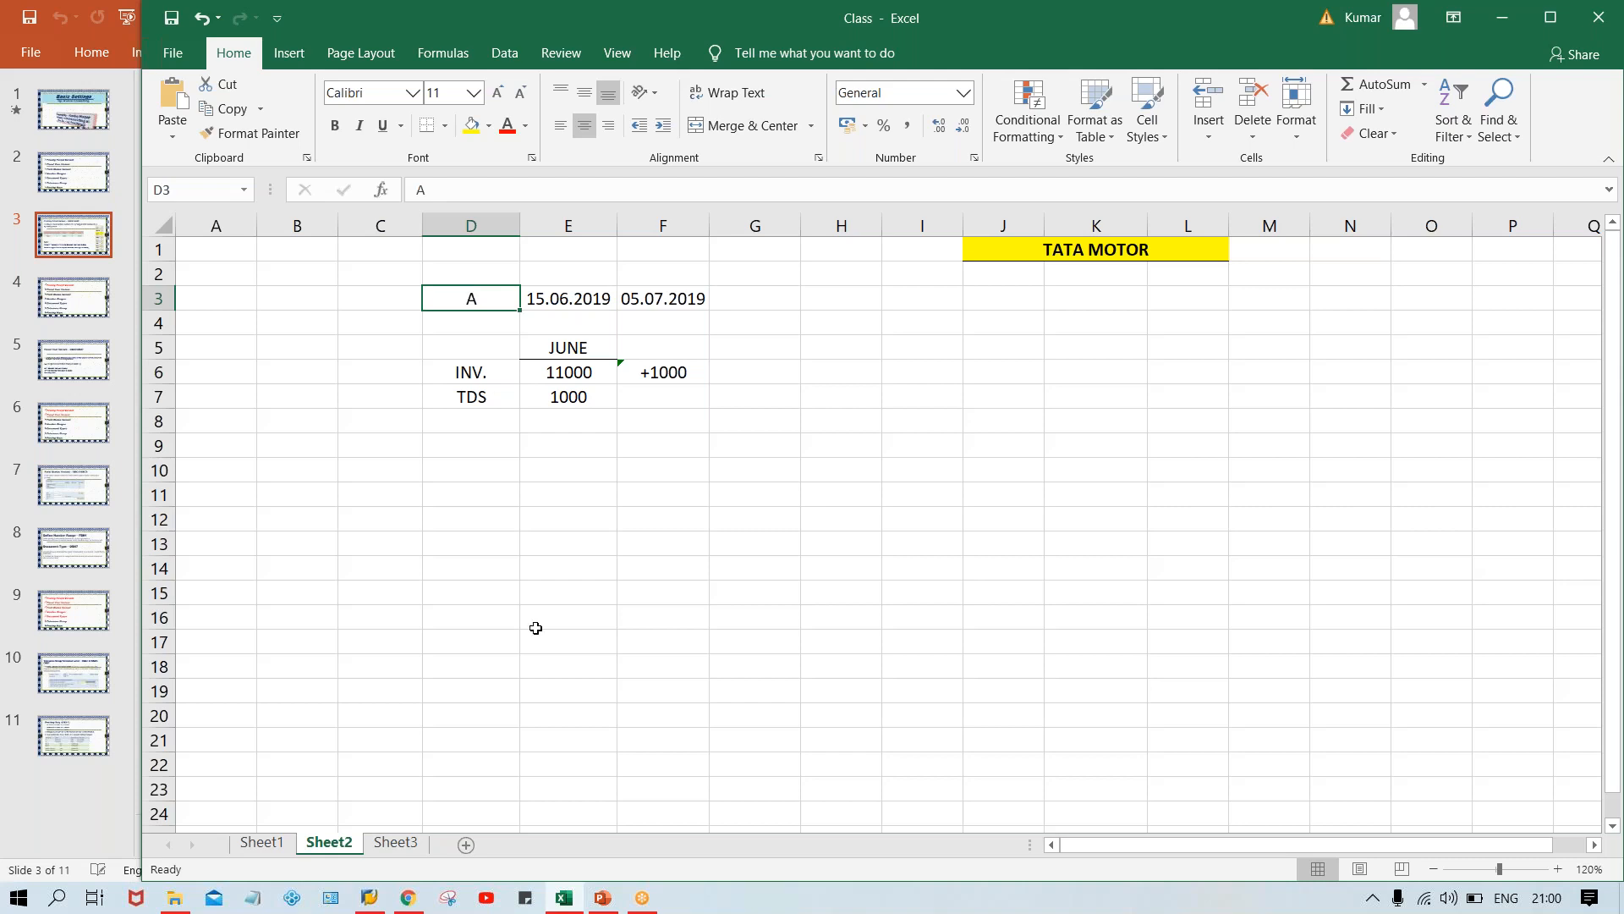
{"action": "left_click", "coordinate": [683, 370]}
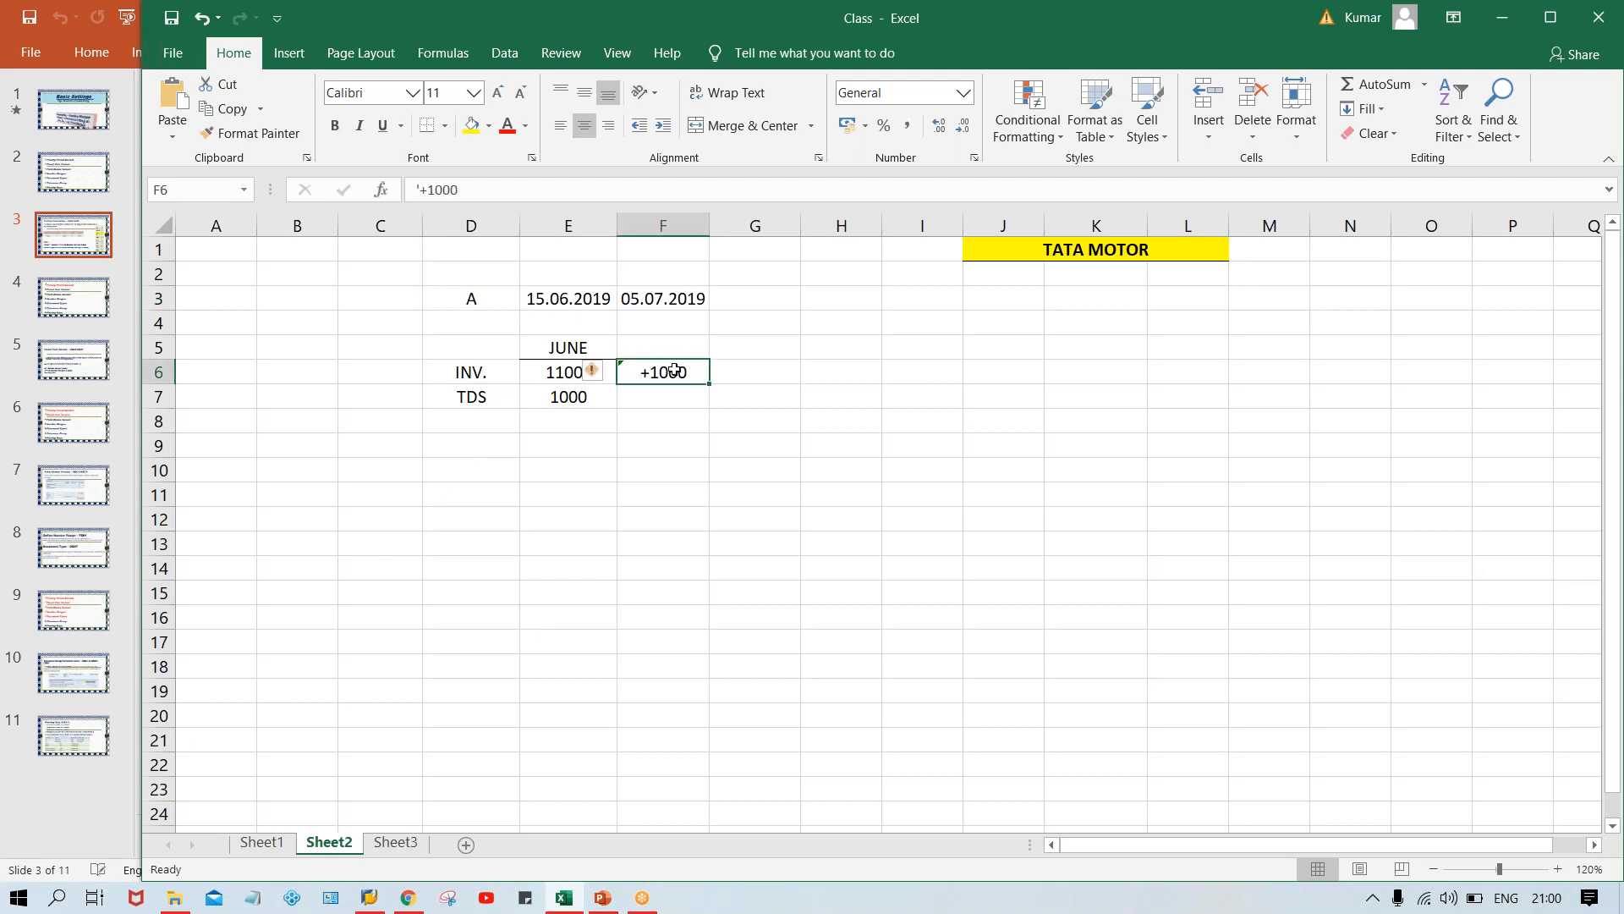
{"action": "left_click", "coordinate": [554, 395]}
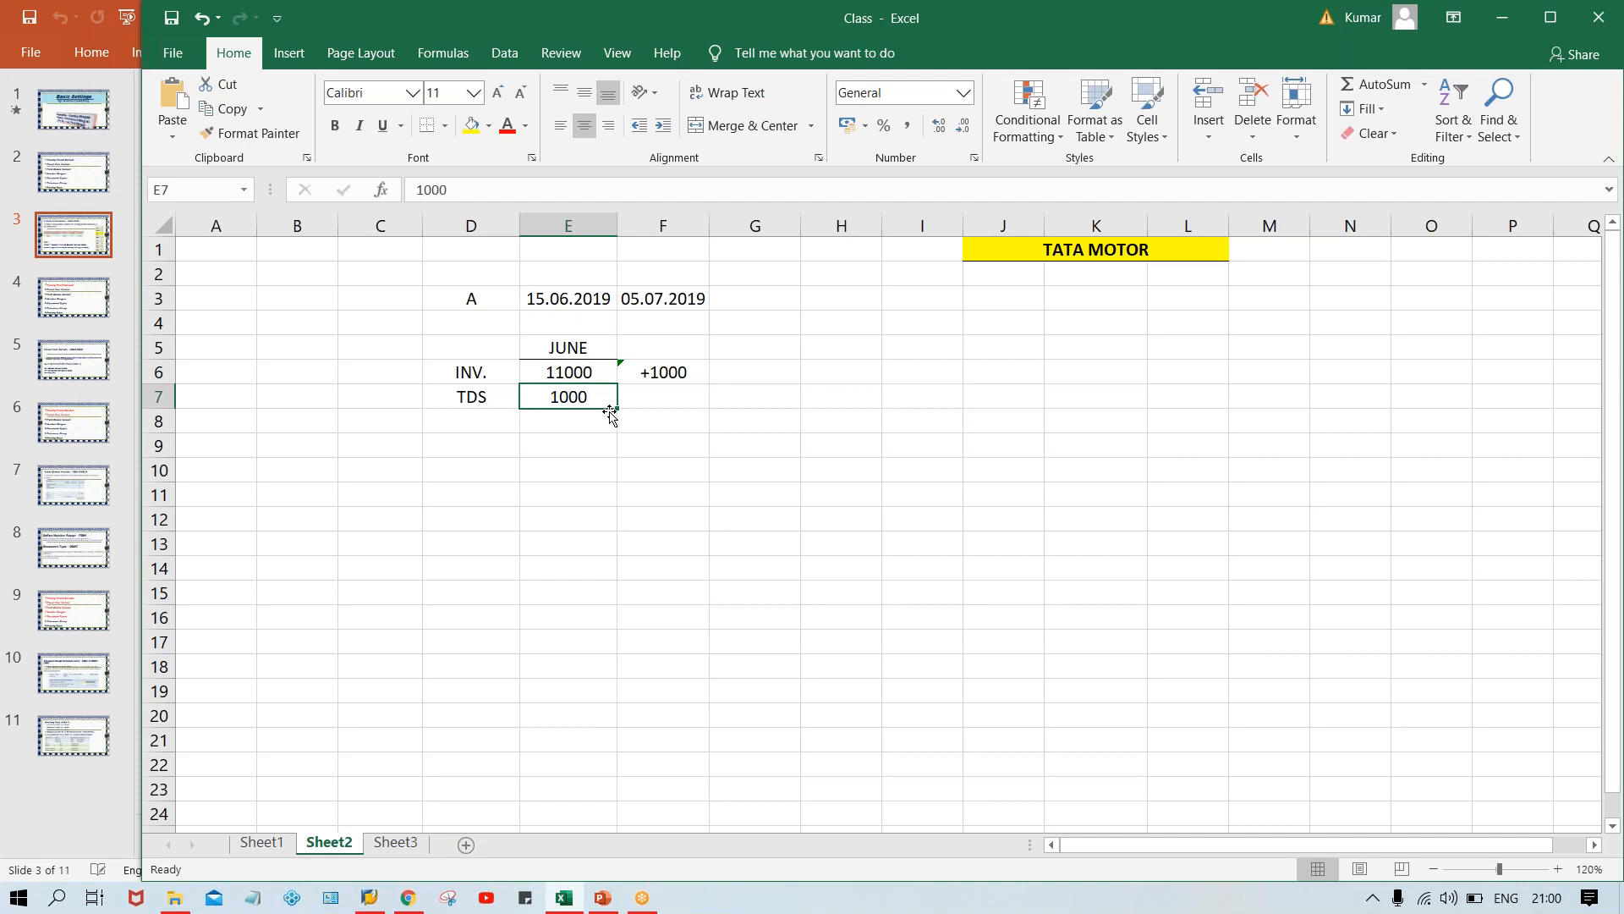
{"action": "left_click", "coordinate": [573, 375]}
{"action": "left_click", "coordinate": [580, 394]}
{"action": "left_click", "coordinate": [550, 346]}
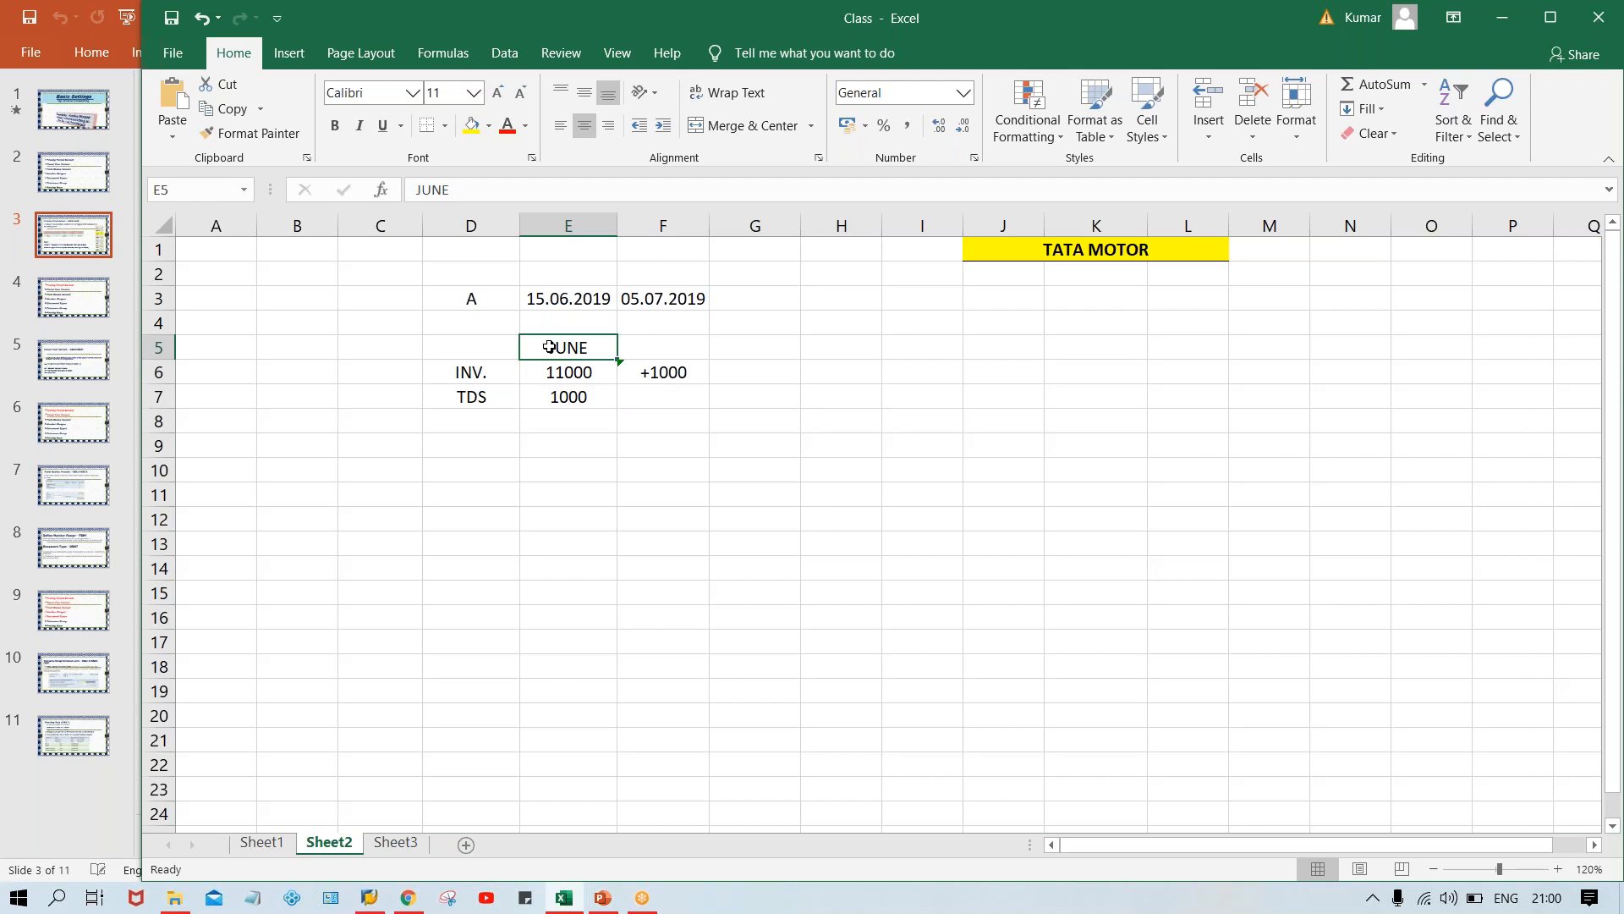
- Enter the label SAP in cell E9, below the June amounts
{"action": "left_click", "coordinate": [568, 451]}
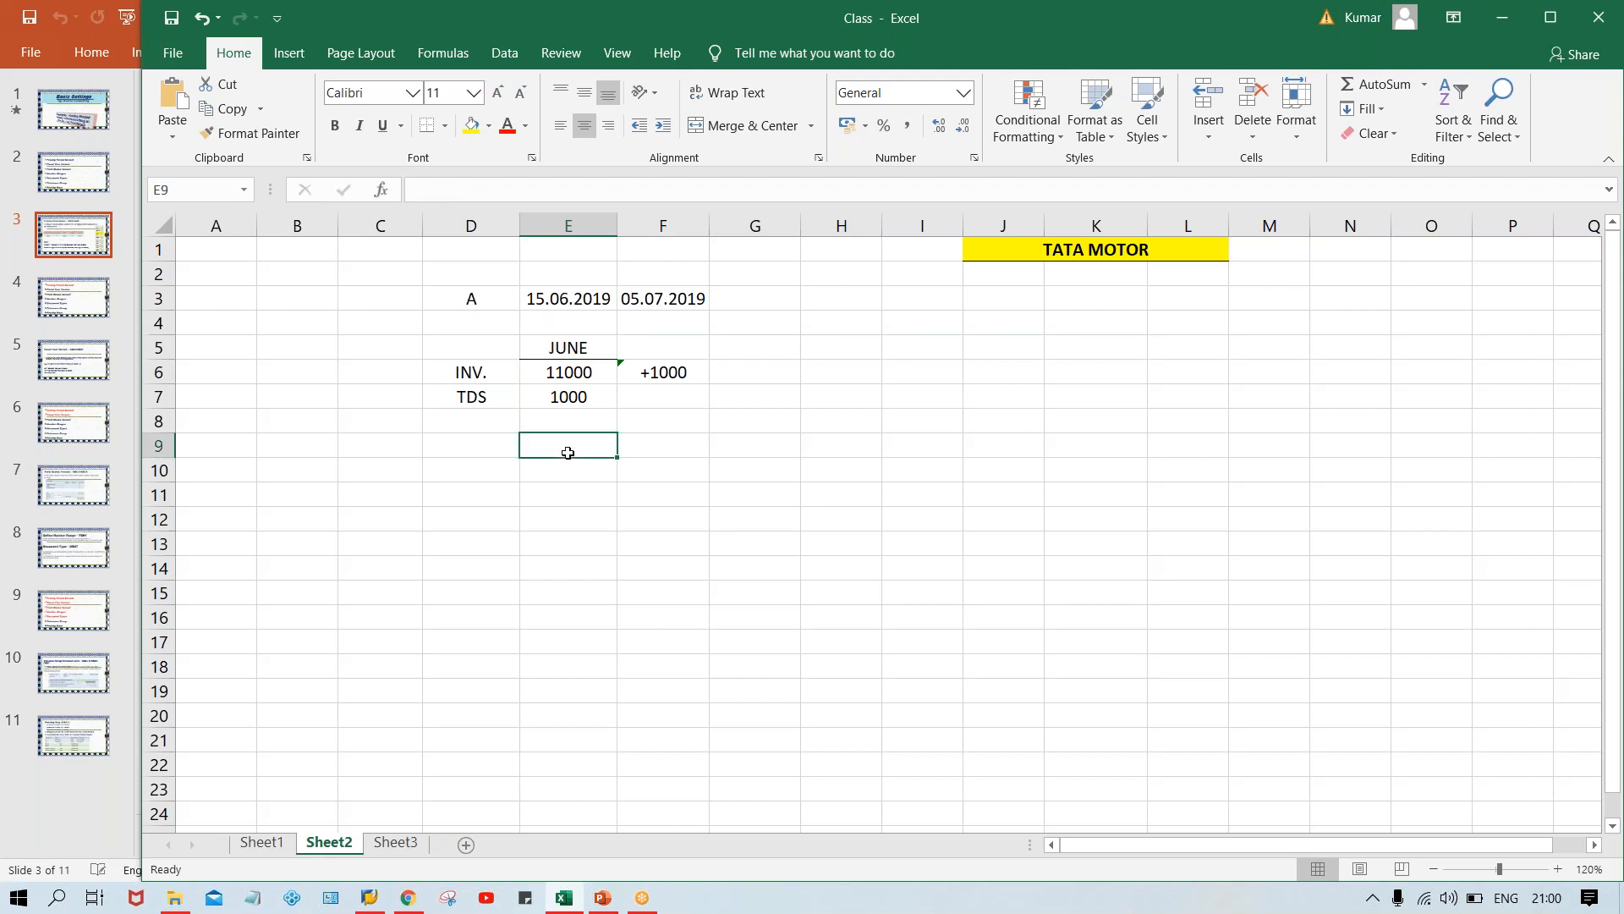
{"action": "type", "text": "SAP"}
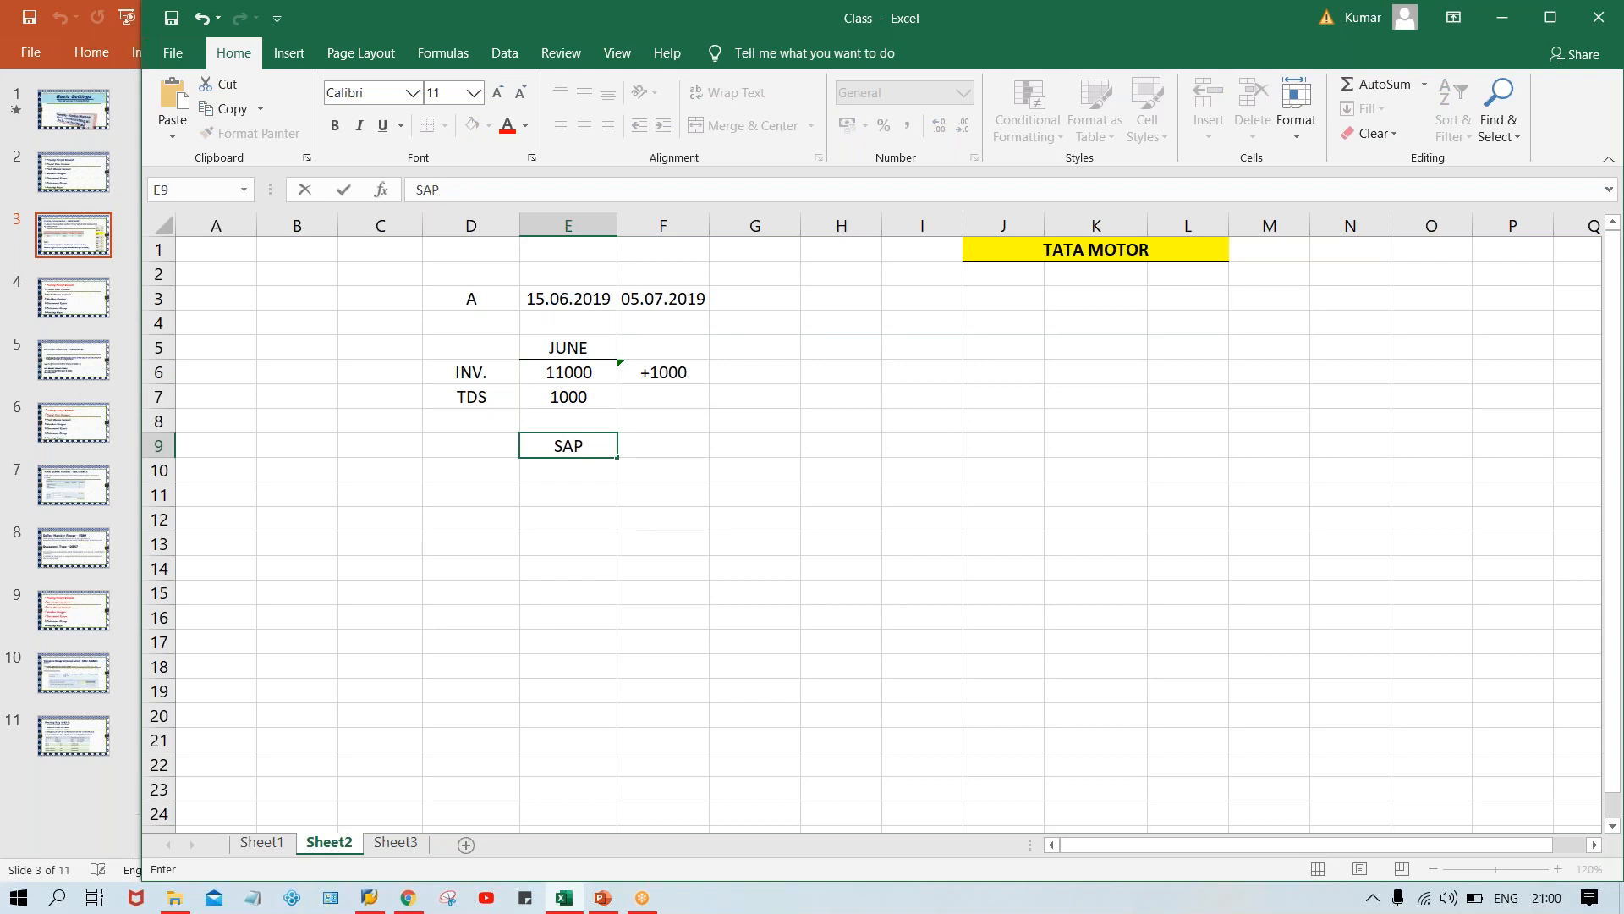
{"action": "key", "text": "Return"}
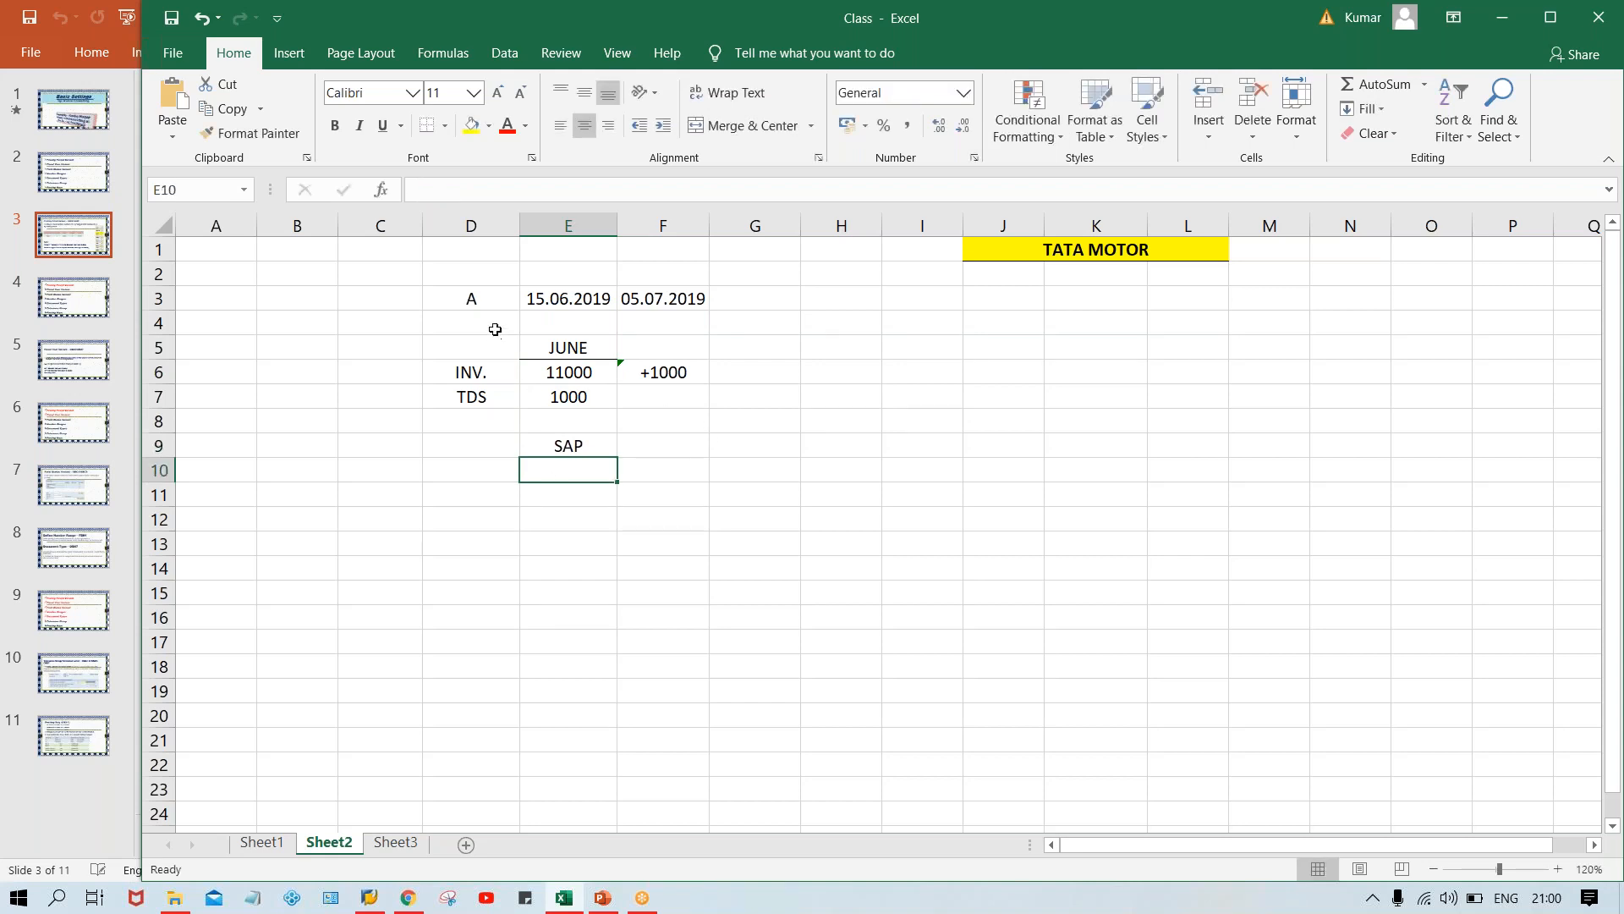
- Copy the row A entry with its two dates from D3:F3 to cells D10:F10
{"action": "left_click", "coordinate": [469, 296]}
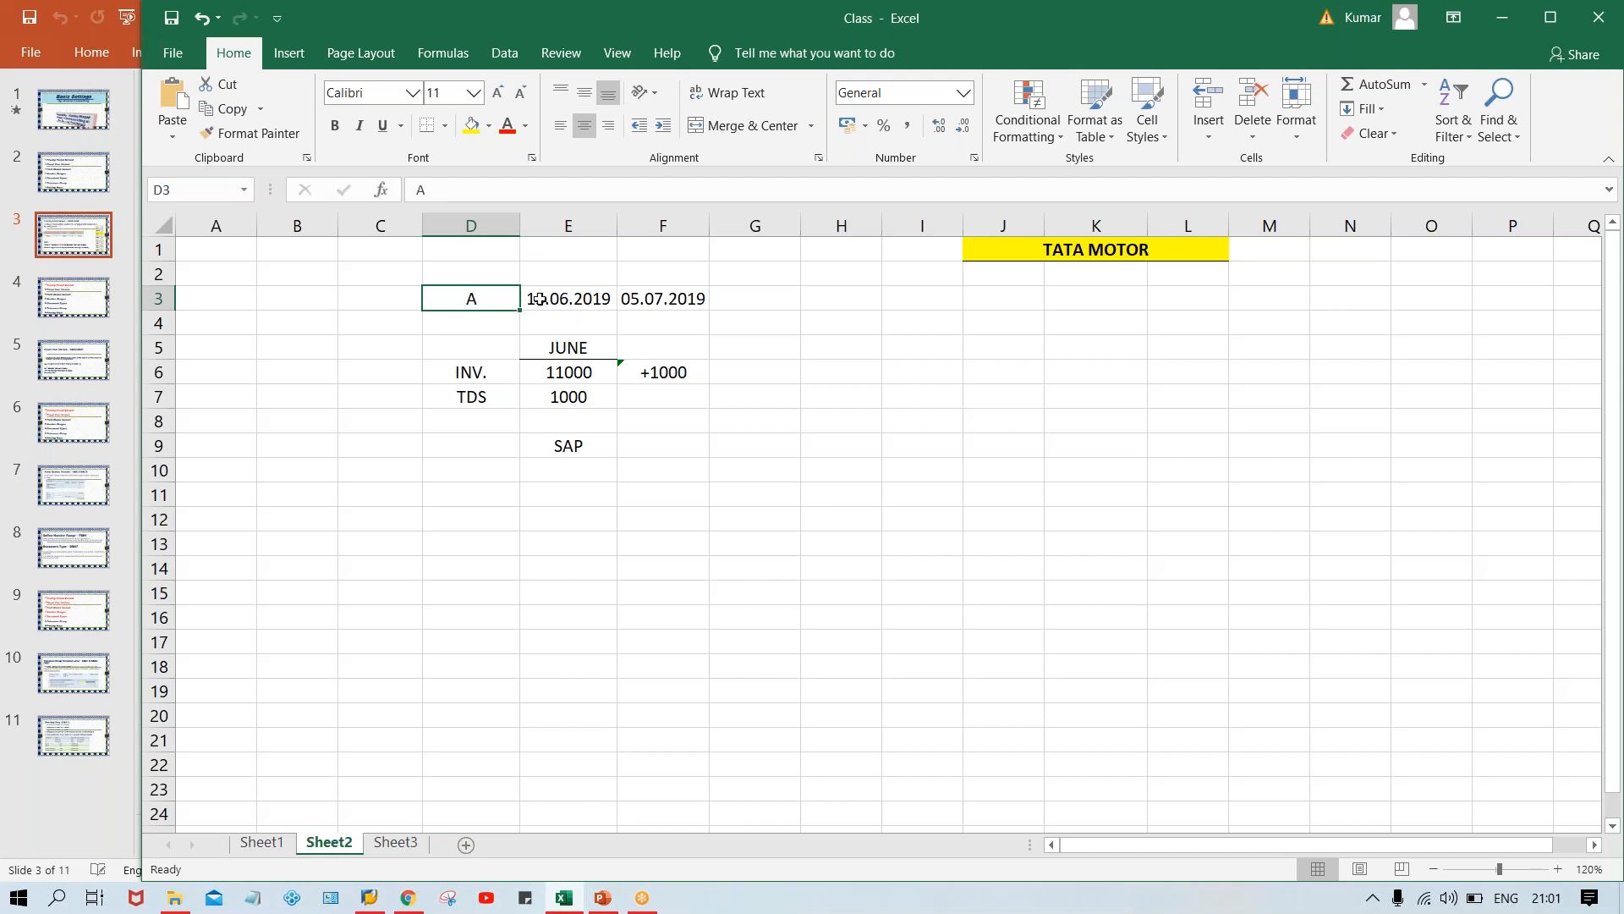
{"action": "left_click_drag", "start_coordinate": [500, 301], "coordinate": [662, 303]}
{"action": "key", "text": "ctrl+c"}
{"action": "left_click", "coordinate": [467, 470]}
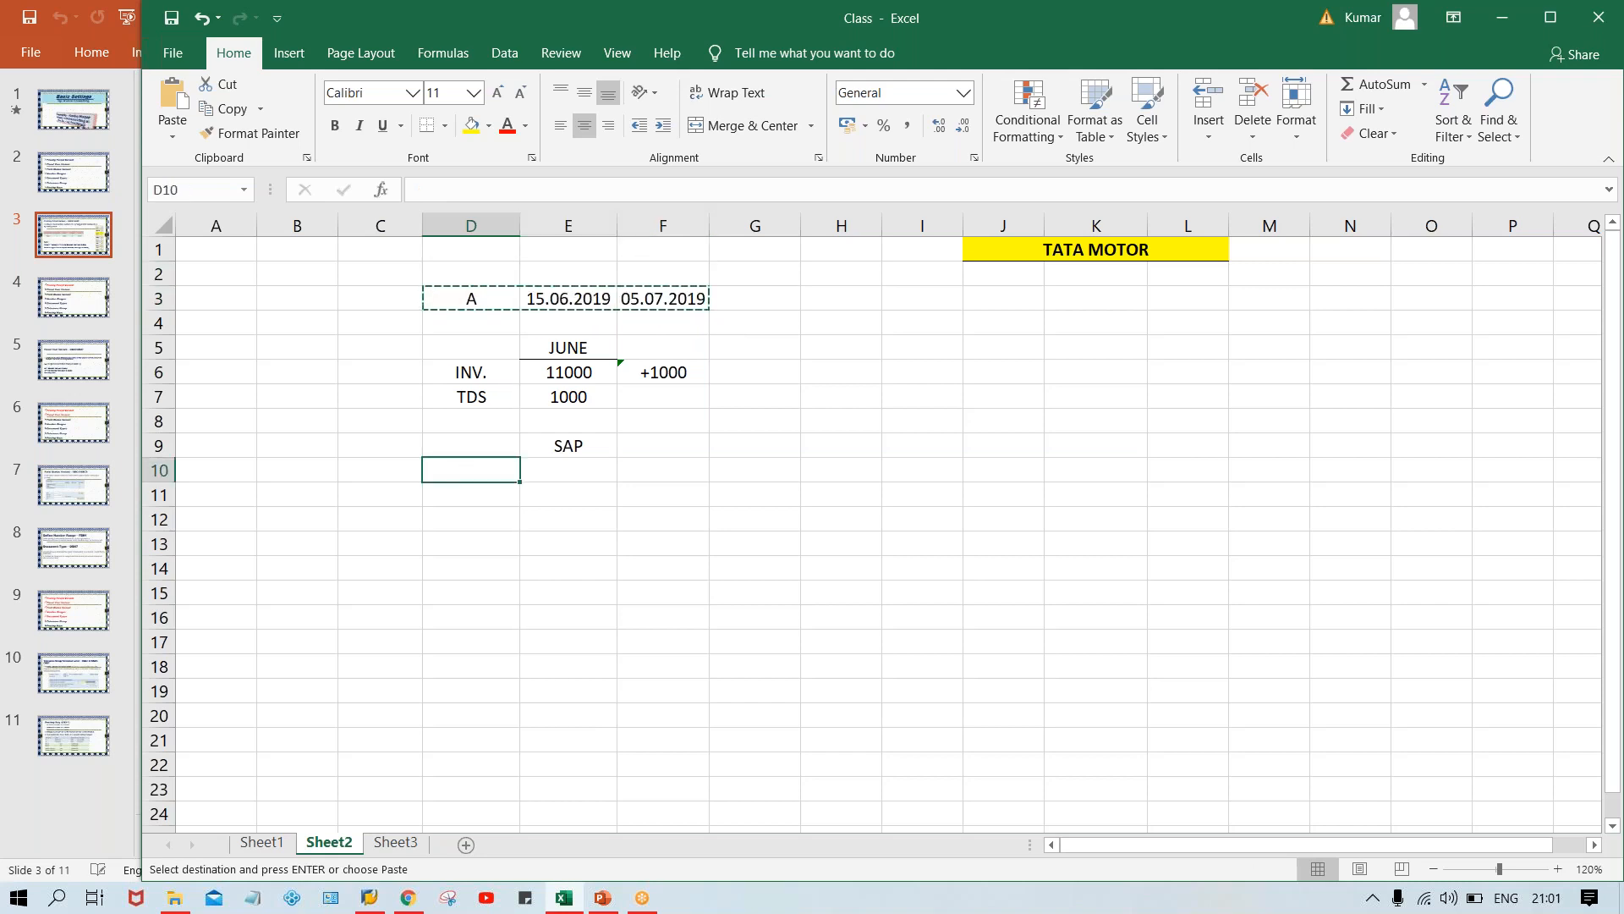
{"action": "key", "text": "ctrl+v"}
- Change the copied dates to 15.06.2020 in cell E10 and 05.07.2020 in cell F10
{"action": "double_click", "coordinate": [601, 470]}
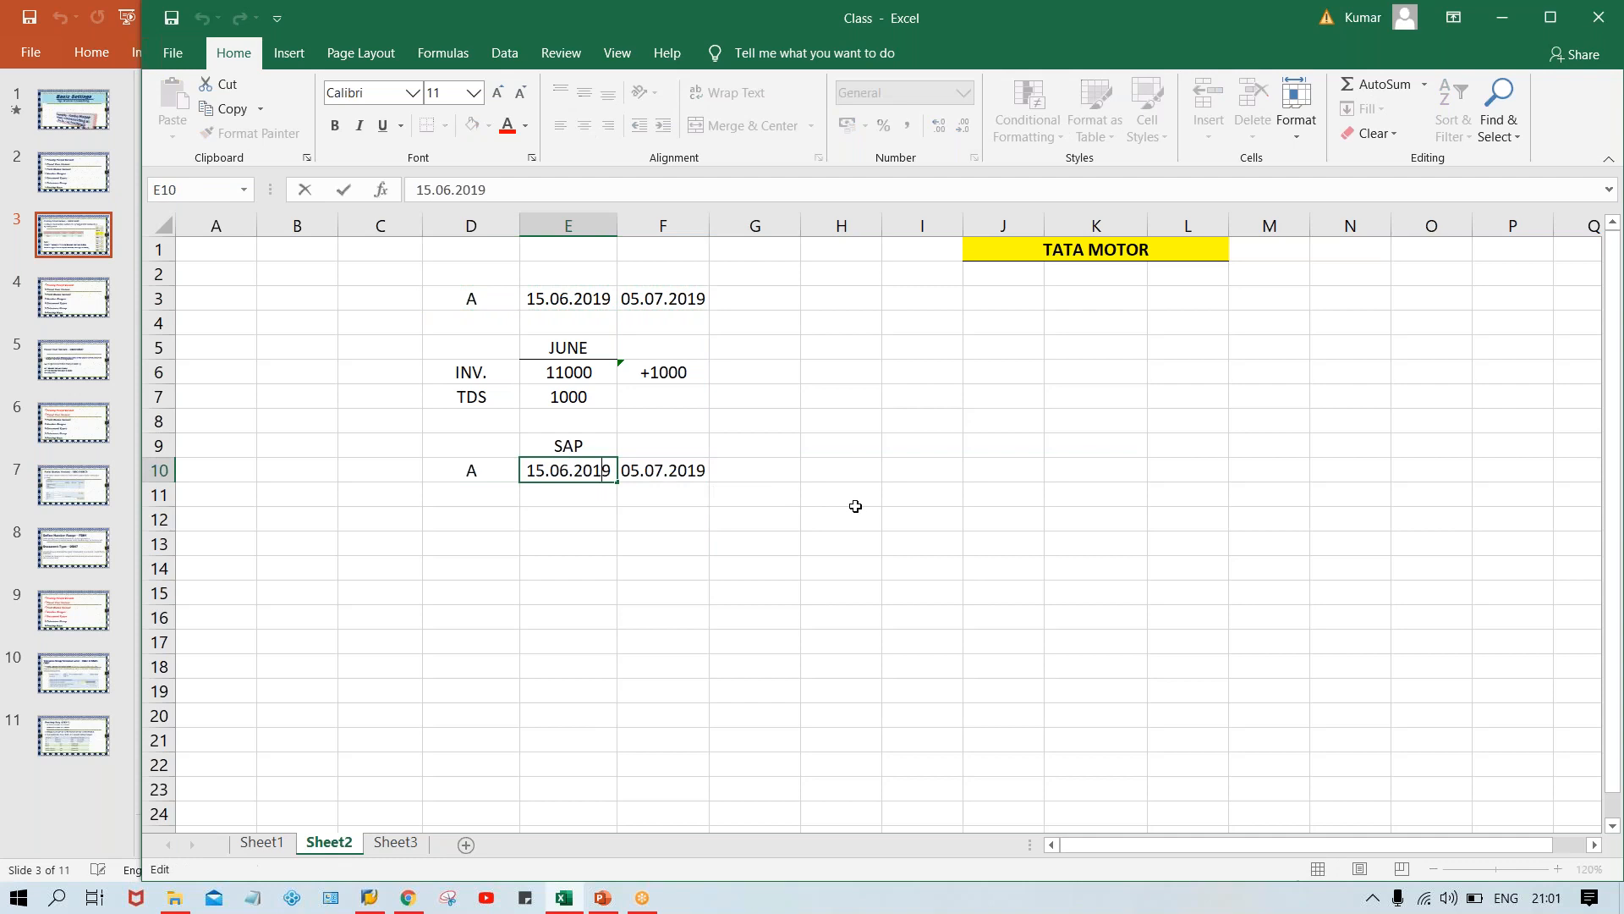
{"action": "key", "text": "Delete"}
{"action": "key", "text": "BackSpace"}
{"action": "type", "text": "20"}
{"action": "left_click", "coordinate": [677, 470]}
{"action": "double_click", "coordinate": [678, 471]}
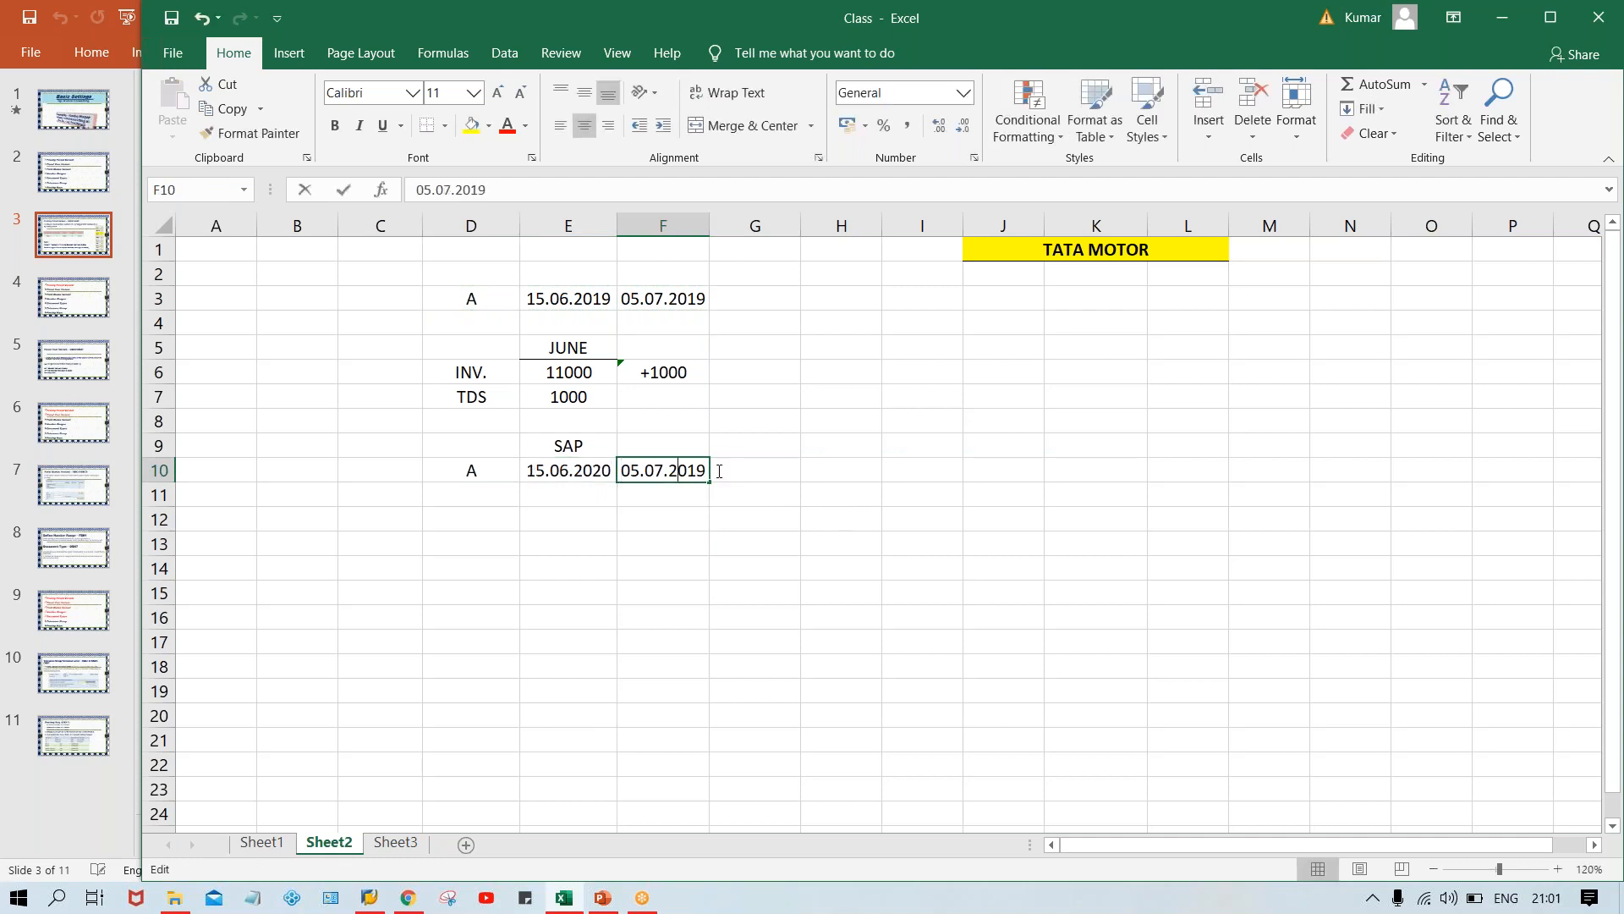
{"action": "key", "text": "Delete"}
{"action": "key", "text": "Delete"}
{"action": "key", "text": "Delete"}
{"action": "type", "text": "020"}
{"action": "key", "text": "Return"}
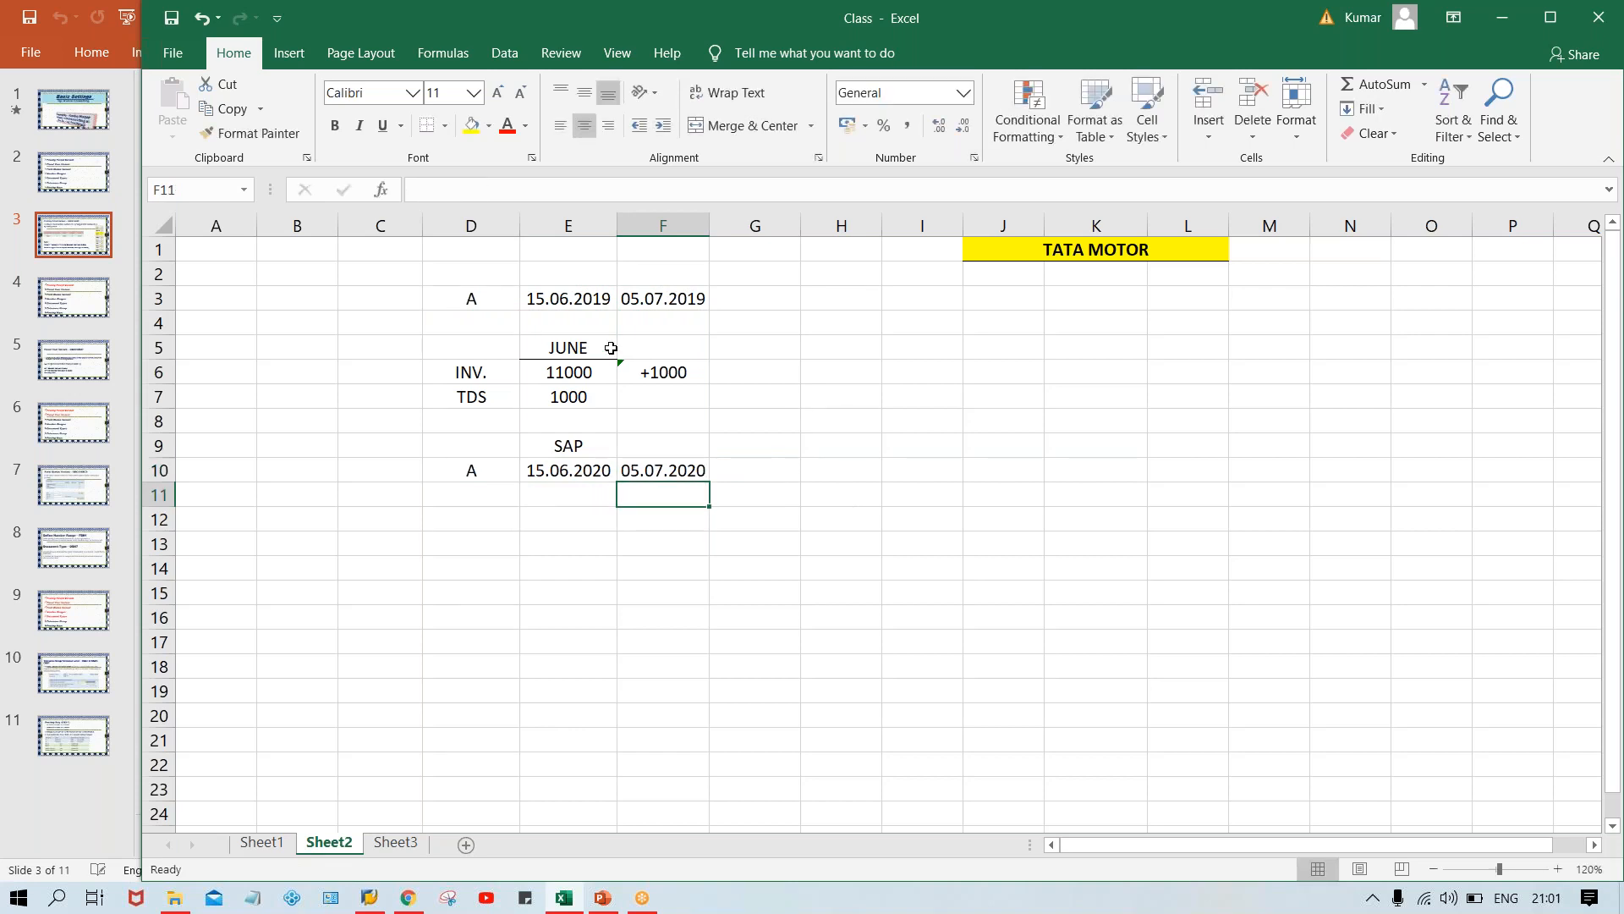
- Enter DIF. ERP in cell G3, beside the 2019 dates
{"action": "left_click", "coordinate": [752, 293]}
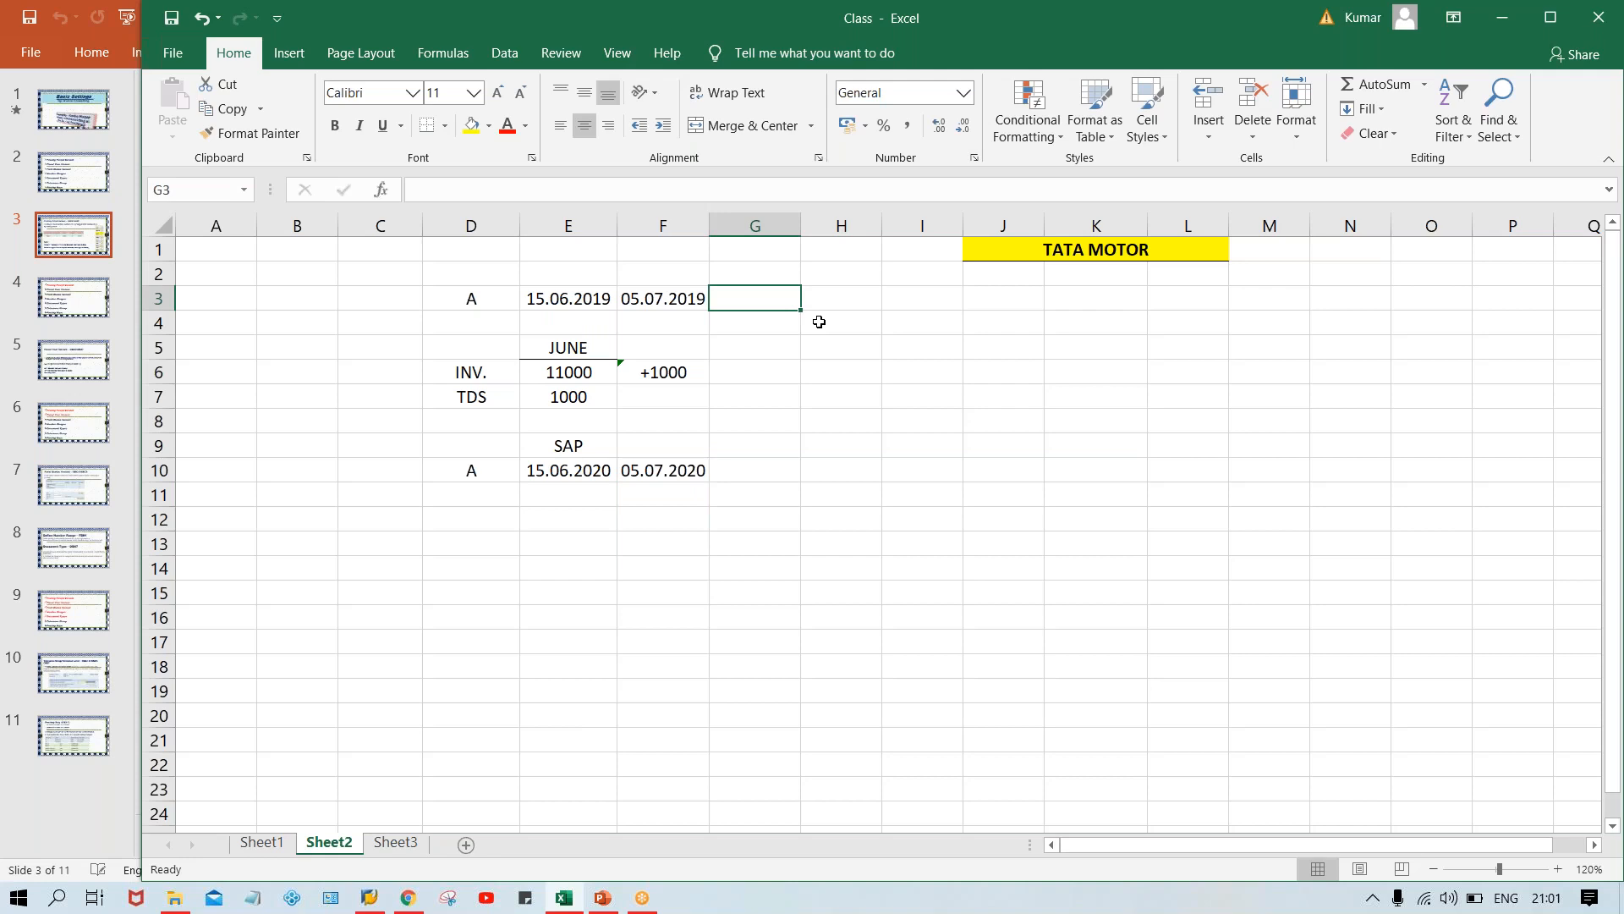
{"action": "type", "text": "DIF. ERP"}
{"action": "key", "text": "Return"}
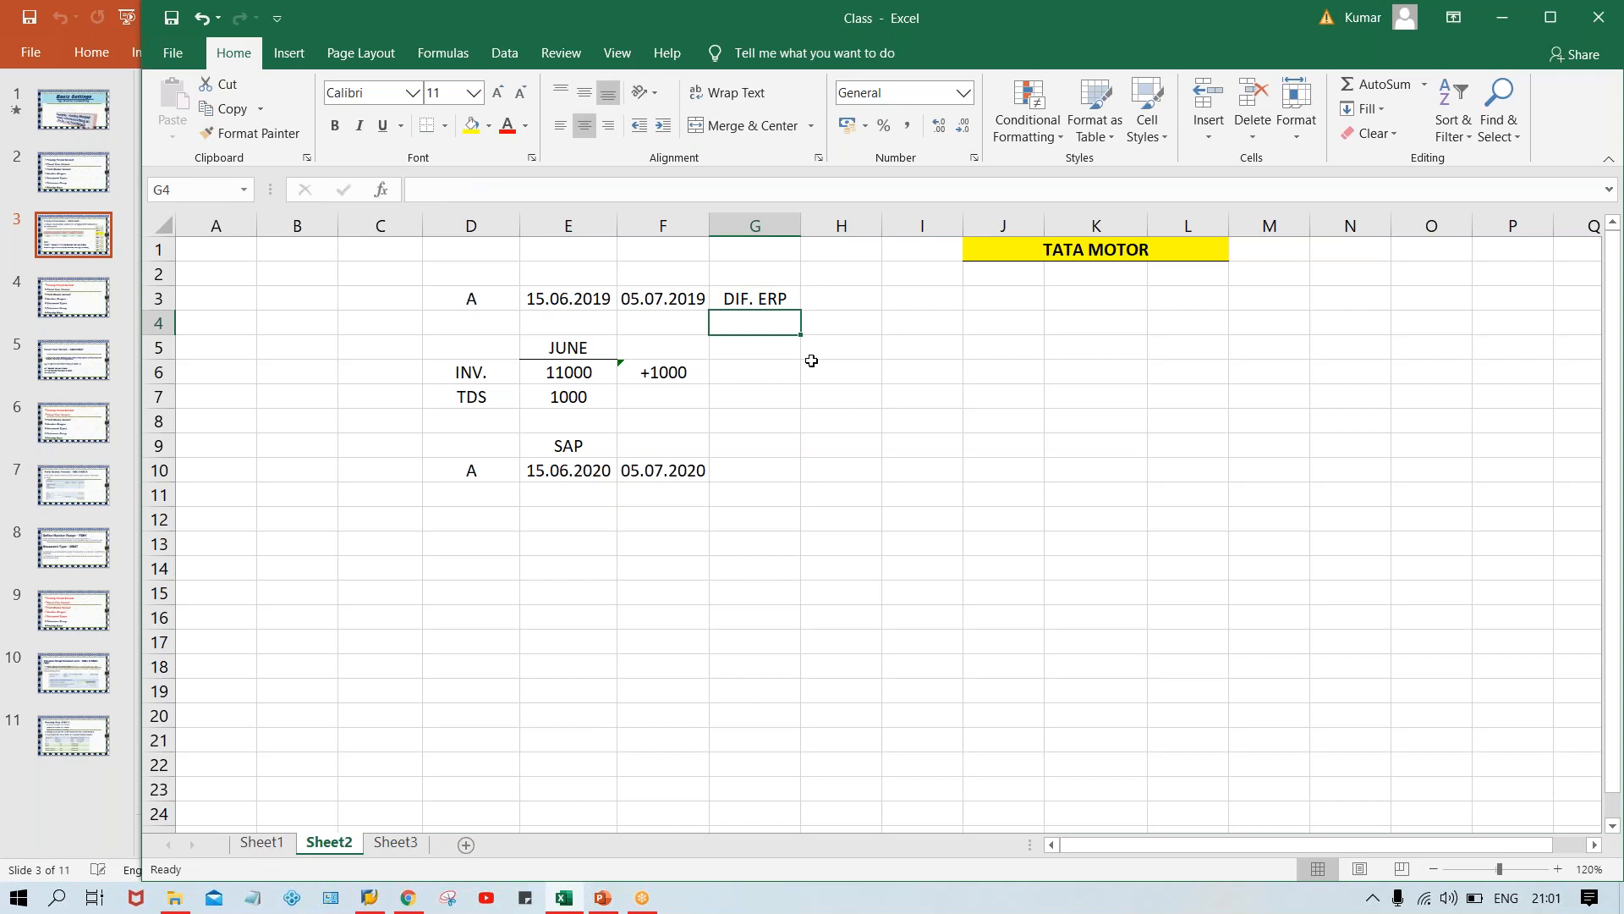
- Clear the SAP label from cell E9 and enter SAP in cell G10, beside the 2020 dates
{"action": "left_click", "coordinate": [569, 439]}
{"action": "key", "text": "Delete"}
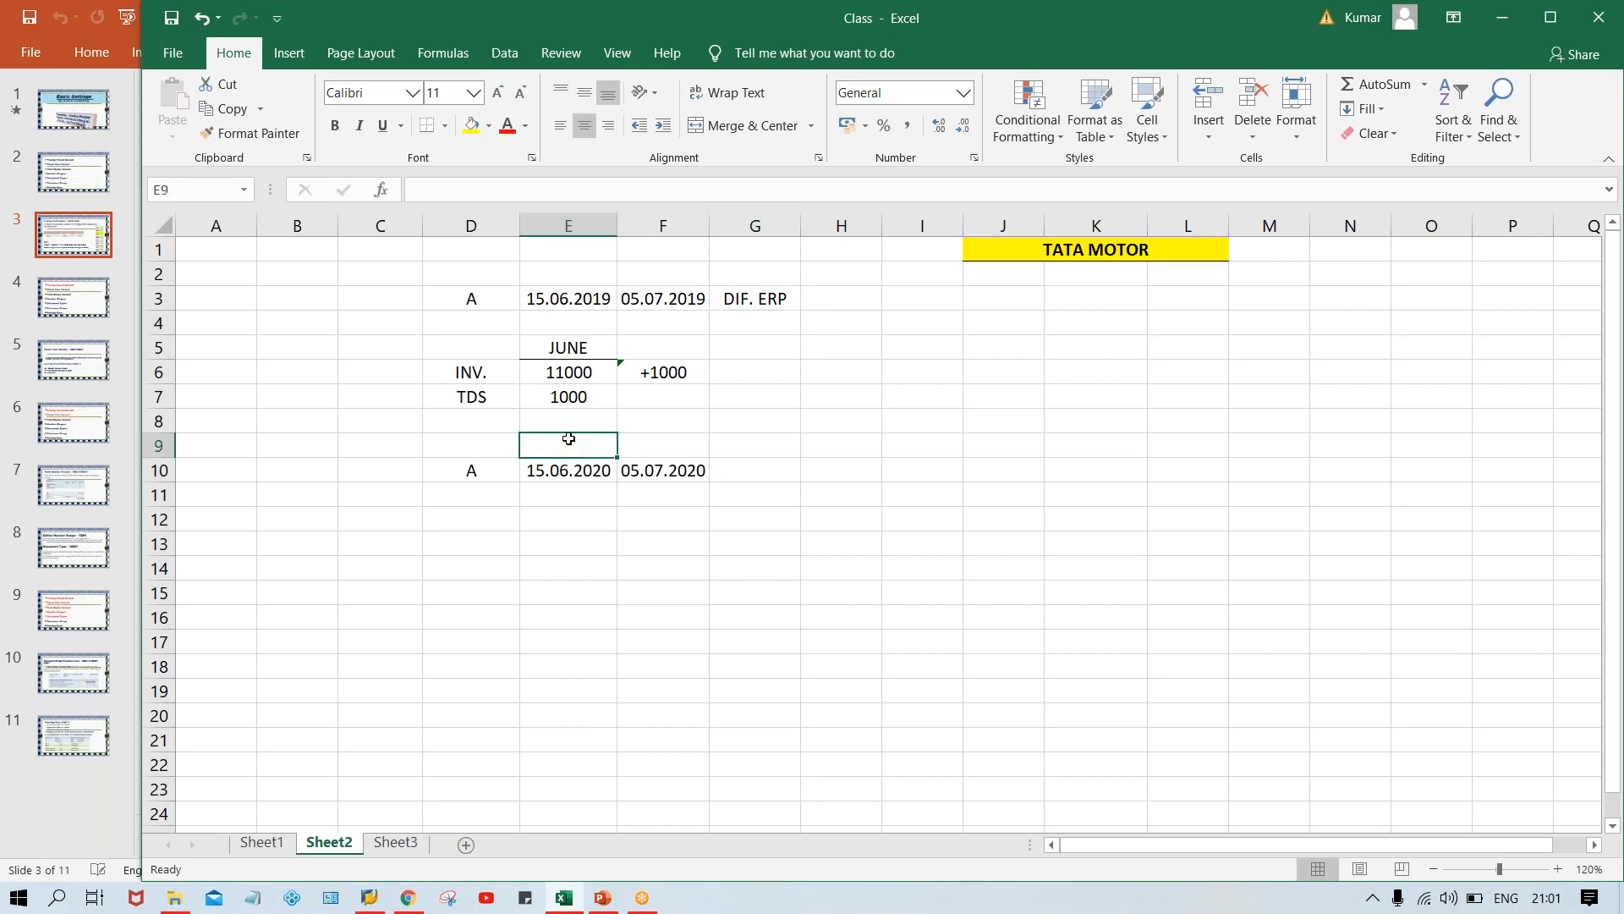
{"action": "left_click", "coordinate": [789, 487]}
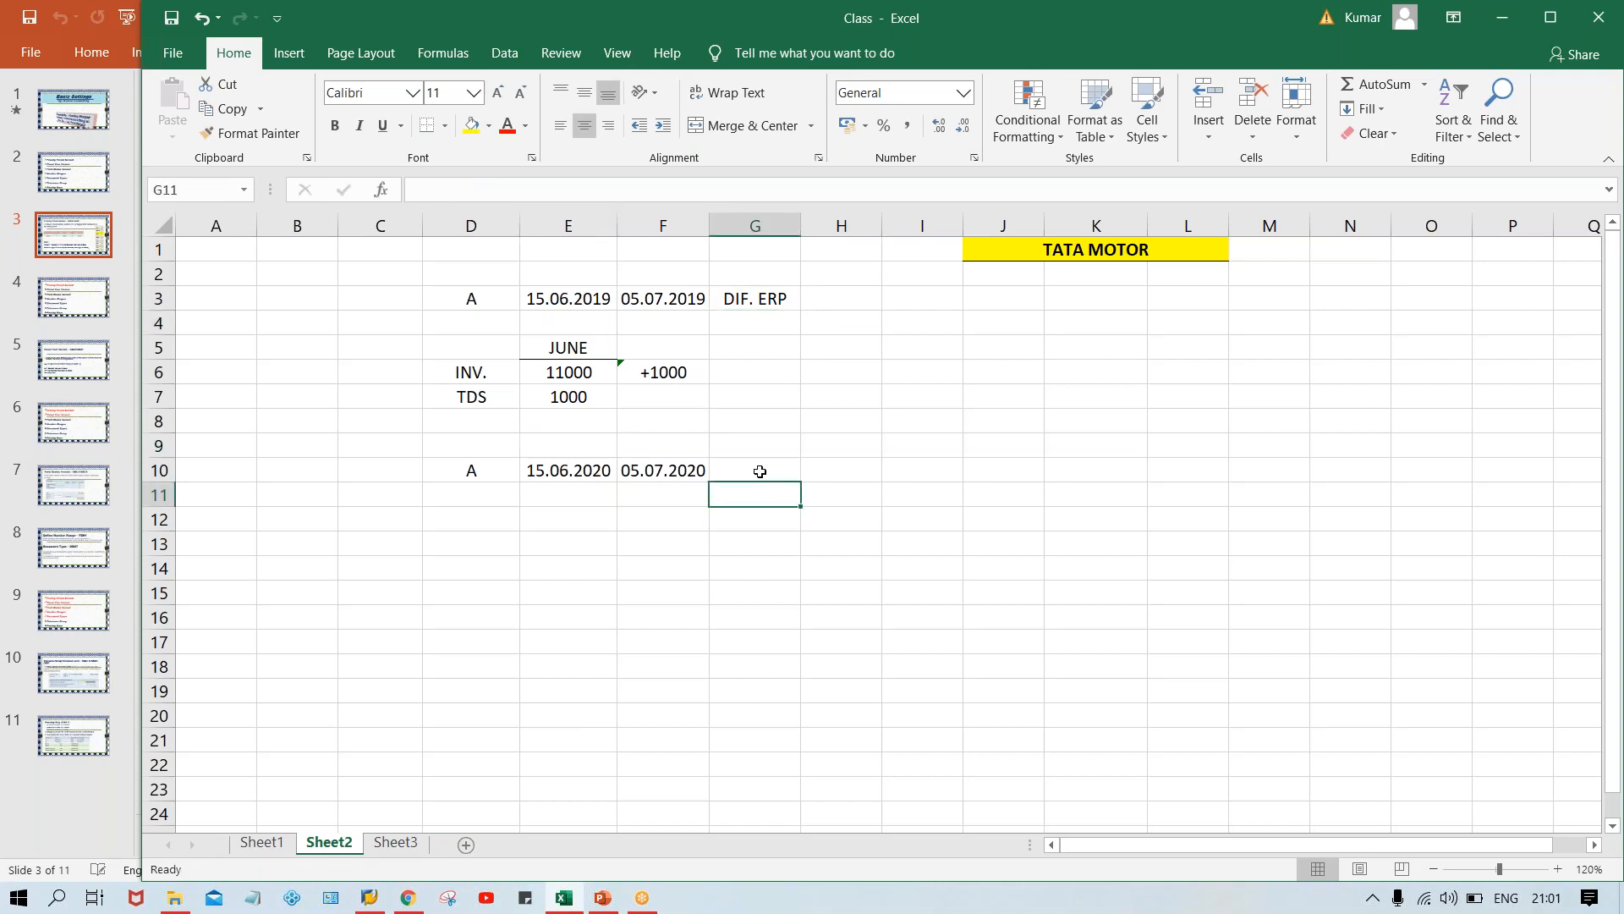
{"action": "left_click", "coordinate": [759, 471]}
{"action": "type", "text": "SAP"}
{"action": "key", "text": "Return"}
{"action": "left_click", "coordinate": [547, 466]}
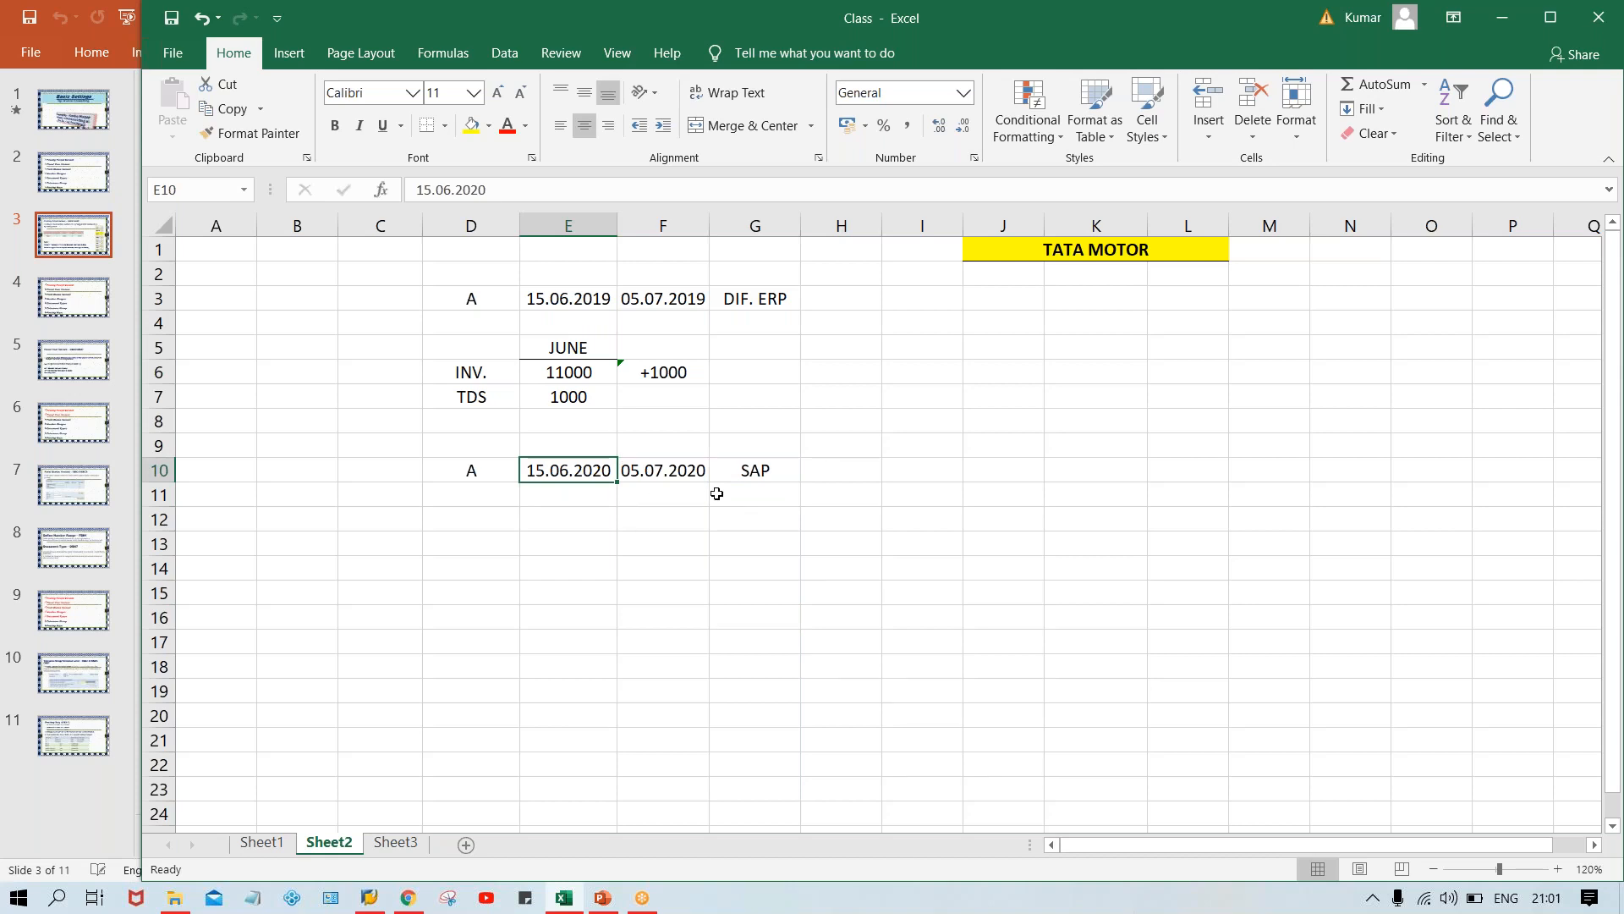
{"action": "left_click", "coordinate": [699, 467]}
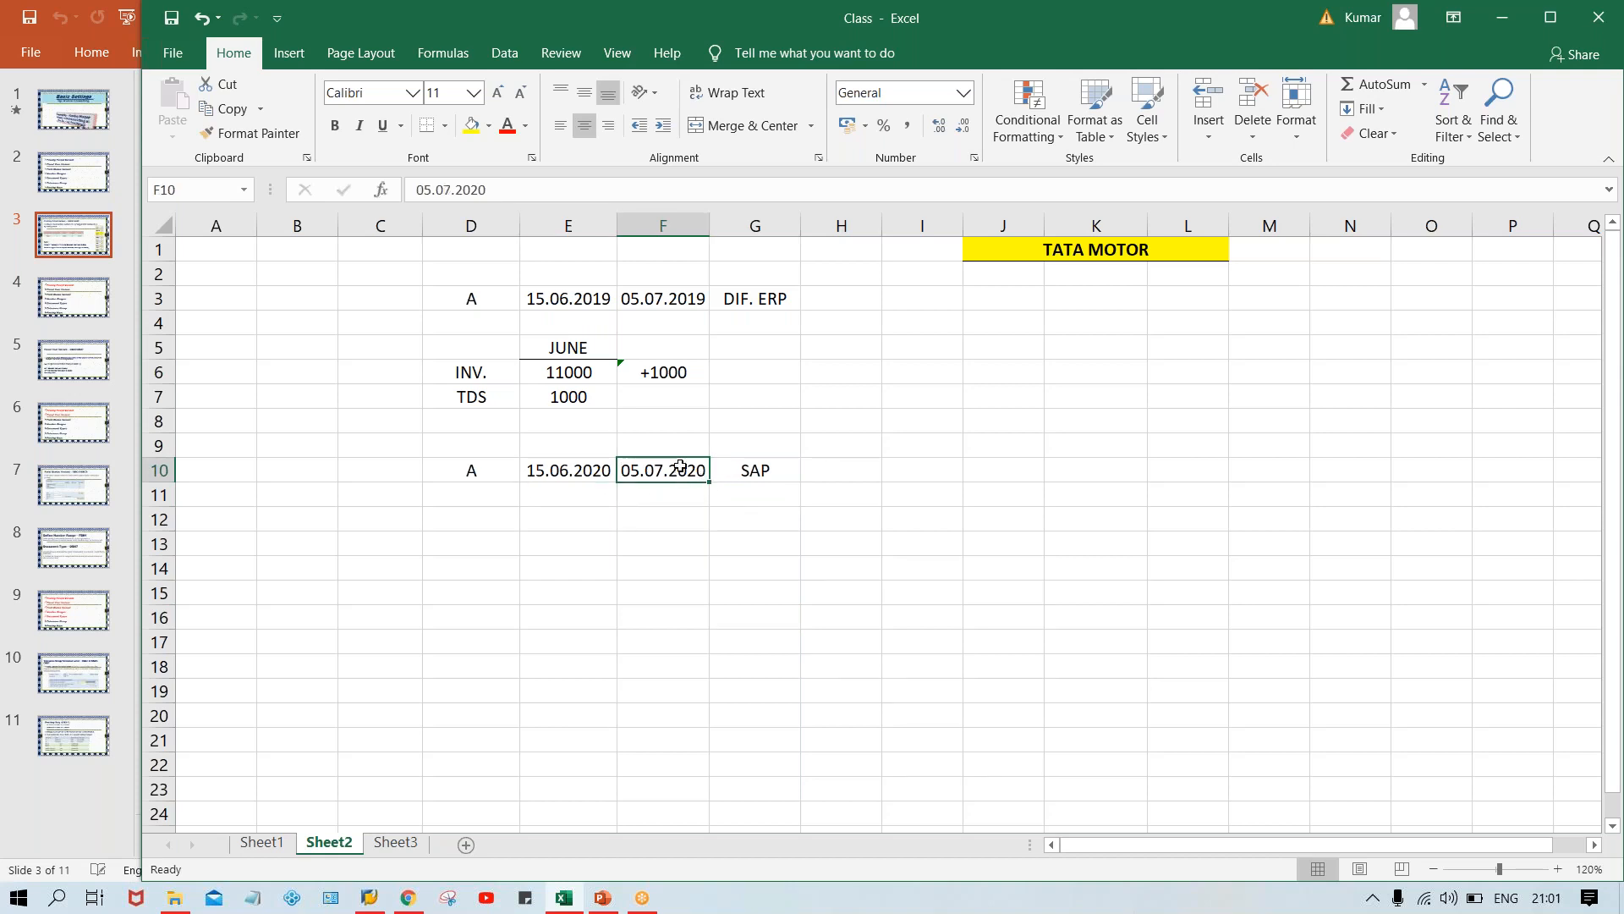
{"action": "left_click", "coordinate": [563, 466]}
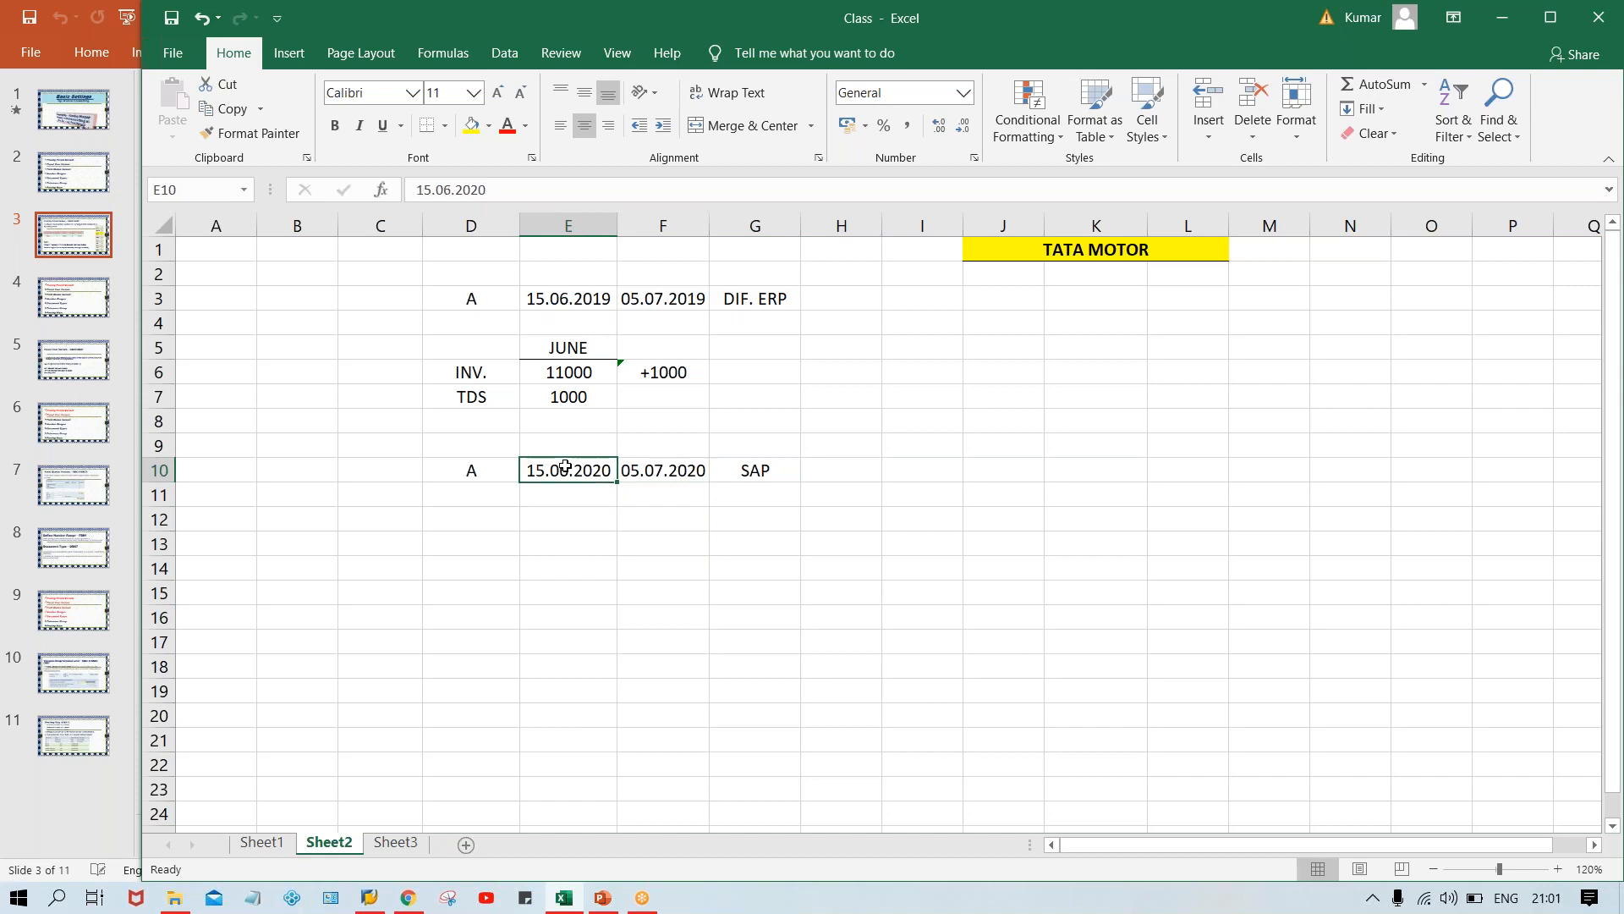
- Enter X in cell H10, beside the SAP label
{"action": "left_click", "coordinate": [841, 466]}
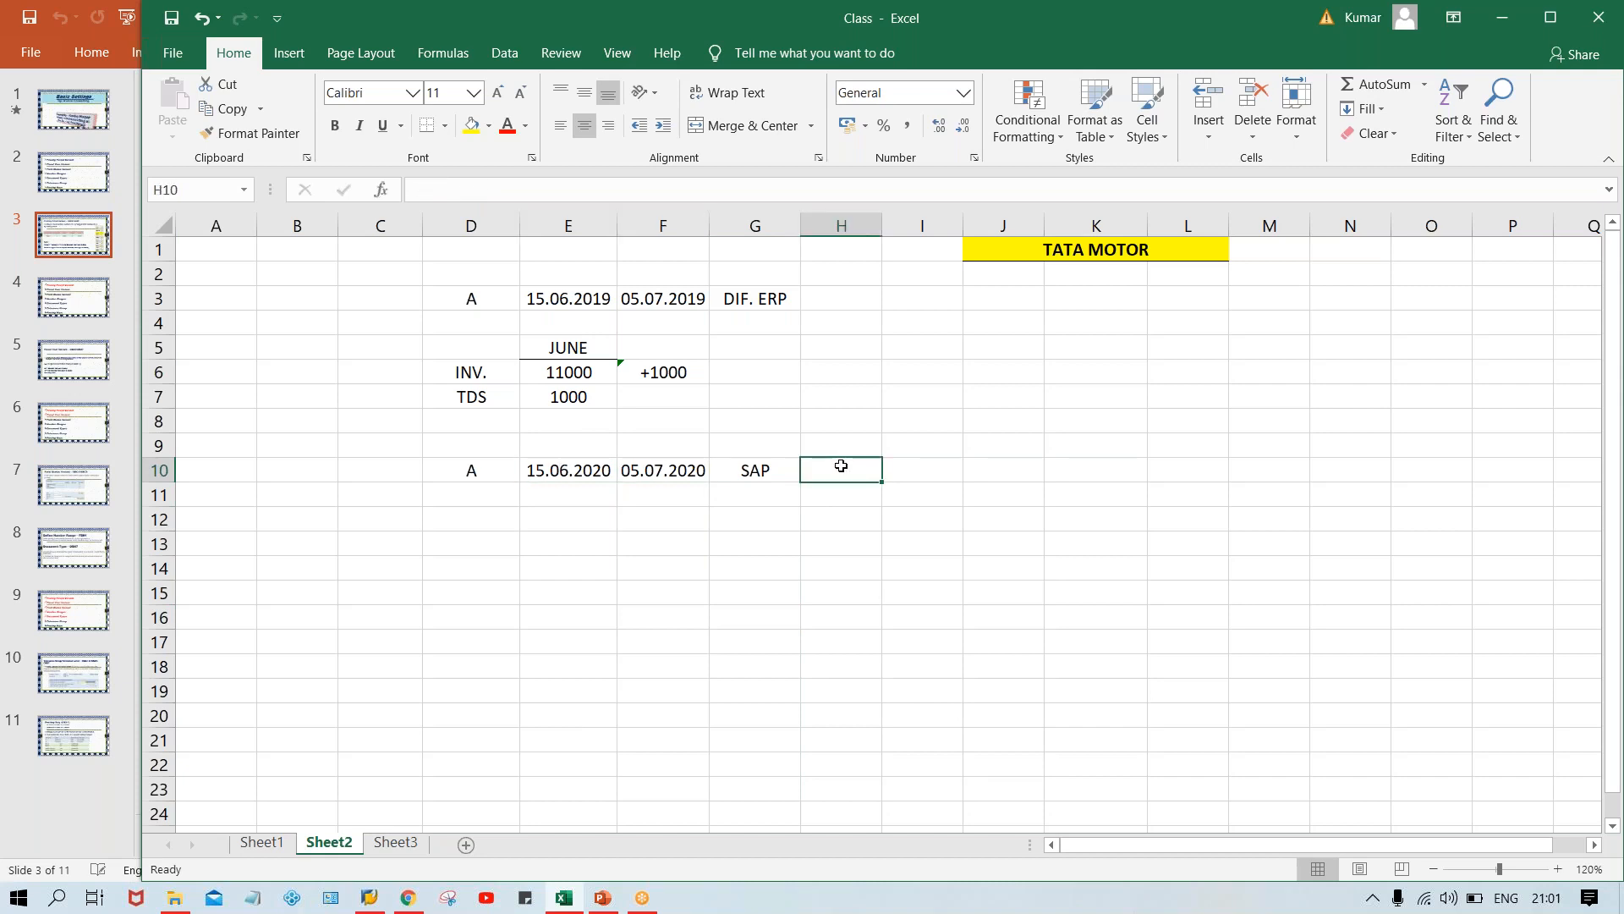
{"action": "type", "text": "X"}
{"action": "key", "text": "Up"}
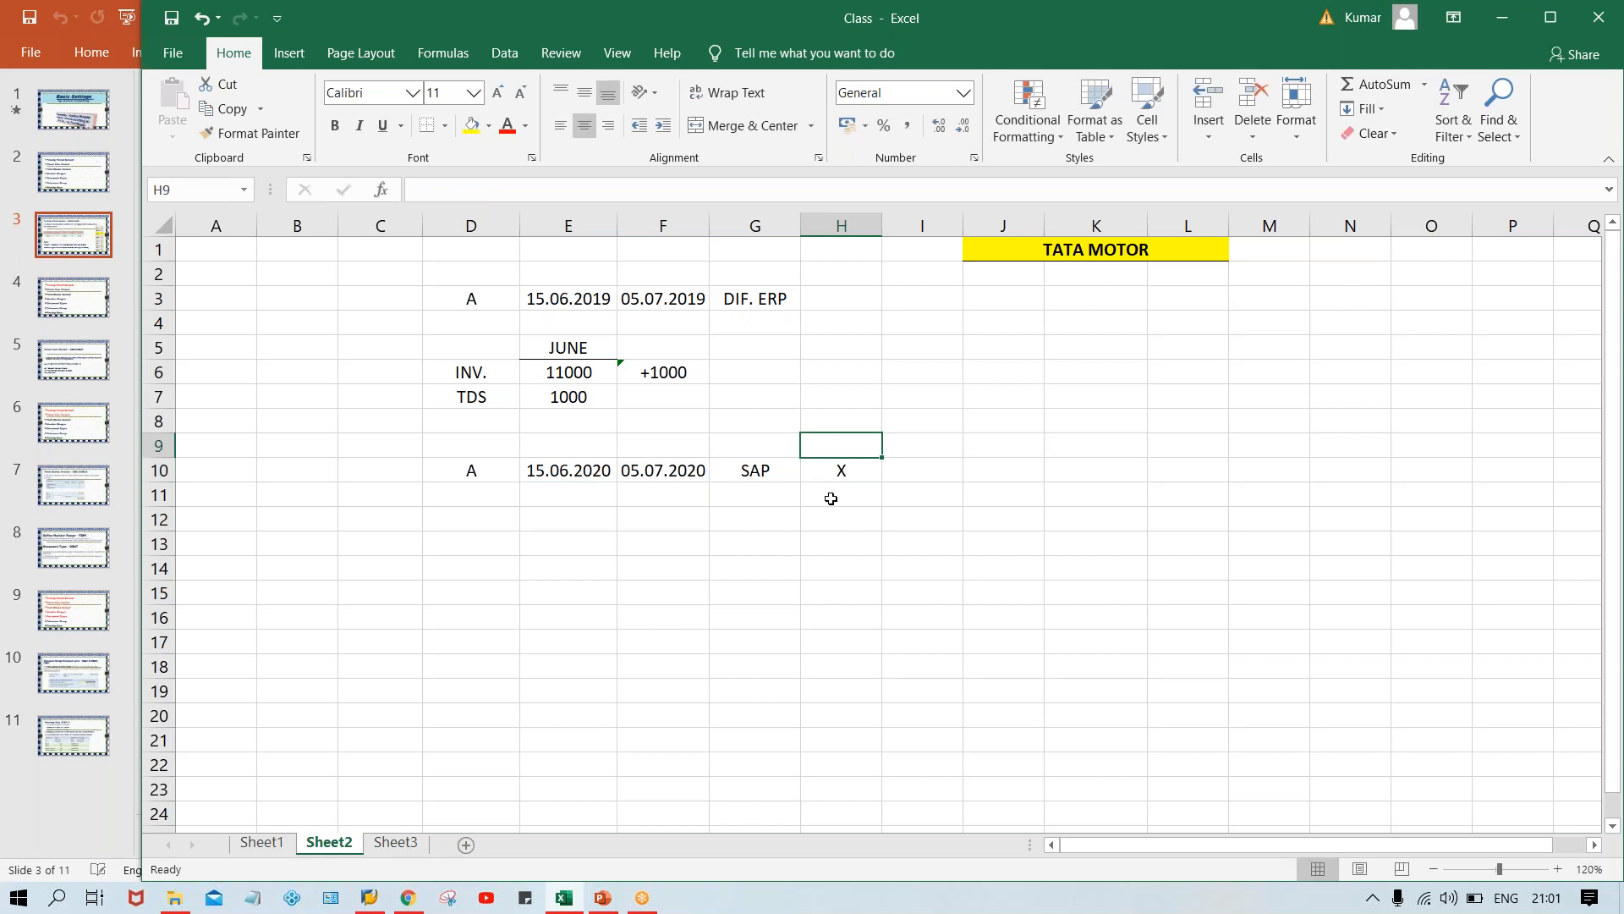
{"action": "left_click", "coordinate": [830, 470]}
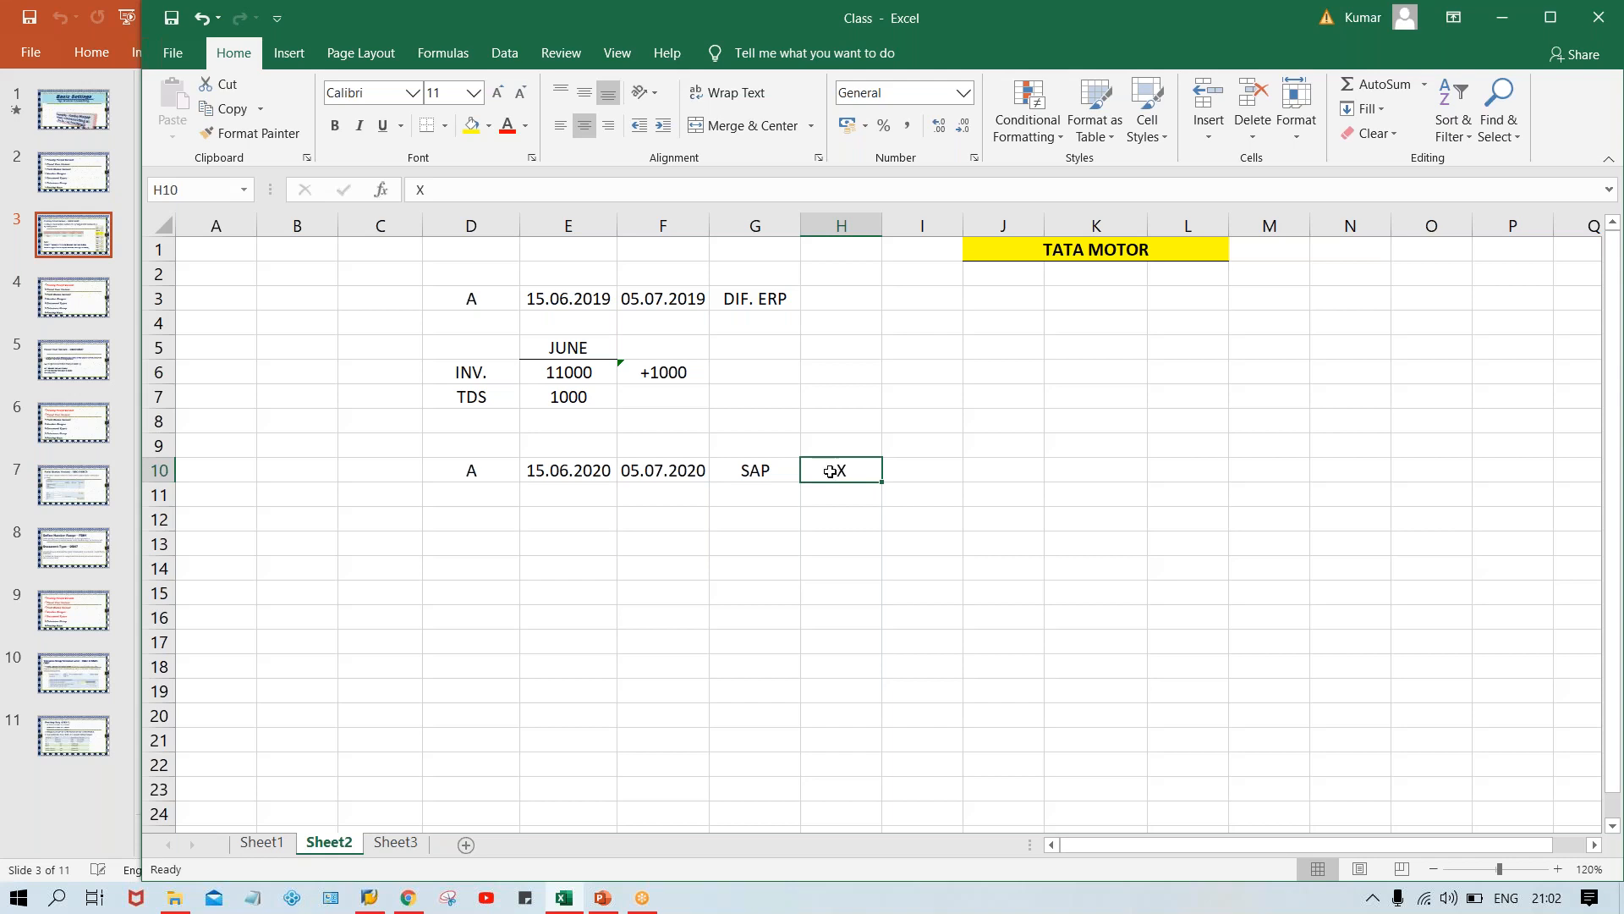
- Apply all borders to the range G12:K13 to form a two-row, five-column grid
{"action": "left_click", "coordinate": [734, 513]}
{"action": "left_click_drag", "start_coordinate": [756, 535], "coordinate": [1128, 542]}
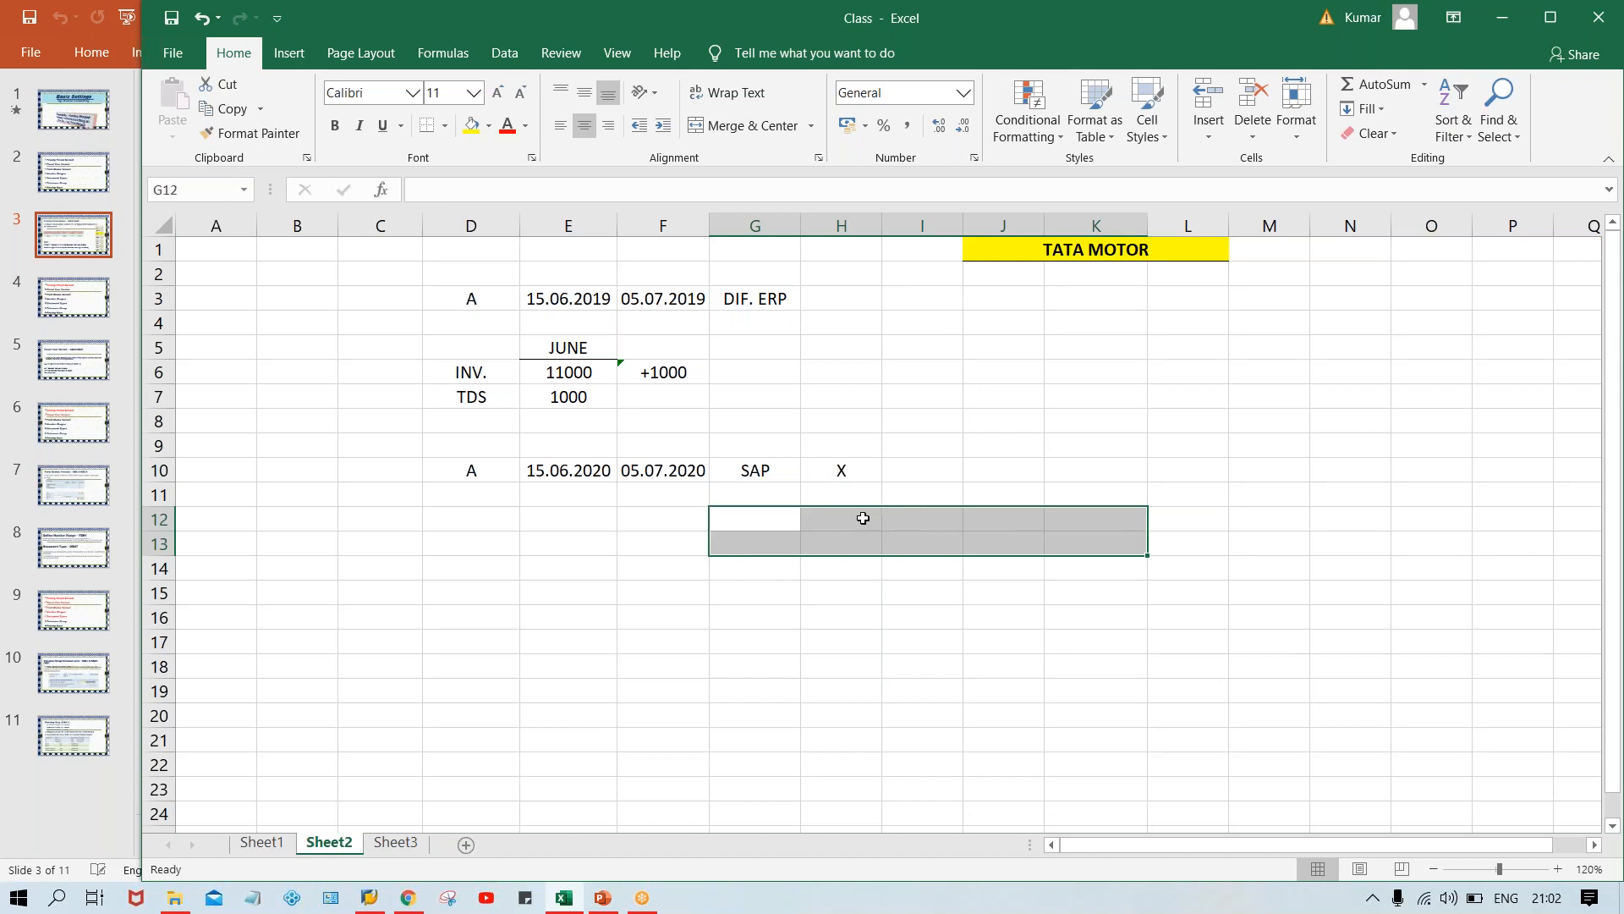
{"action": "left_click", "coordinate": [445, 130]}
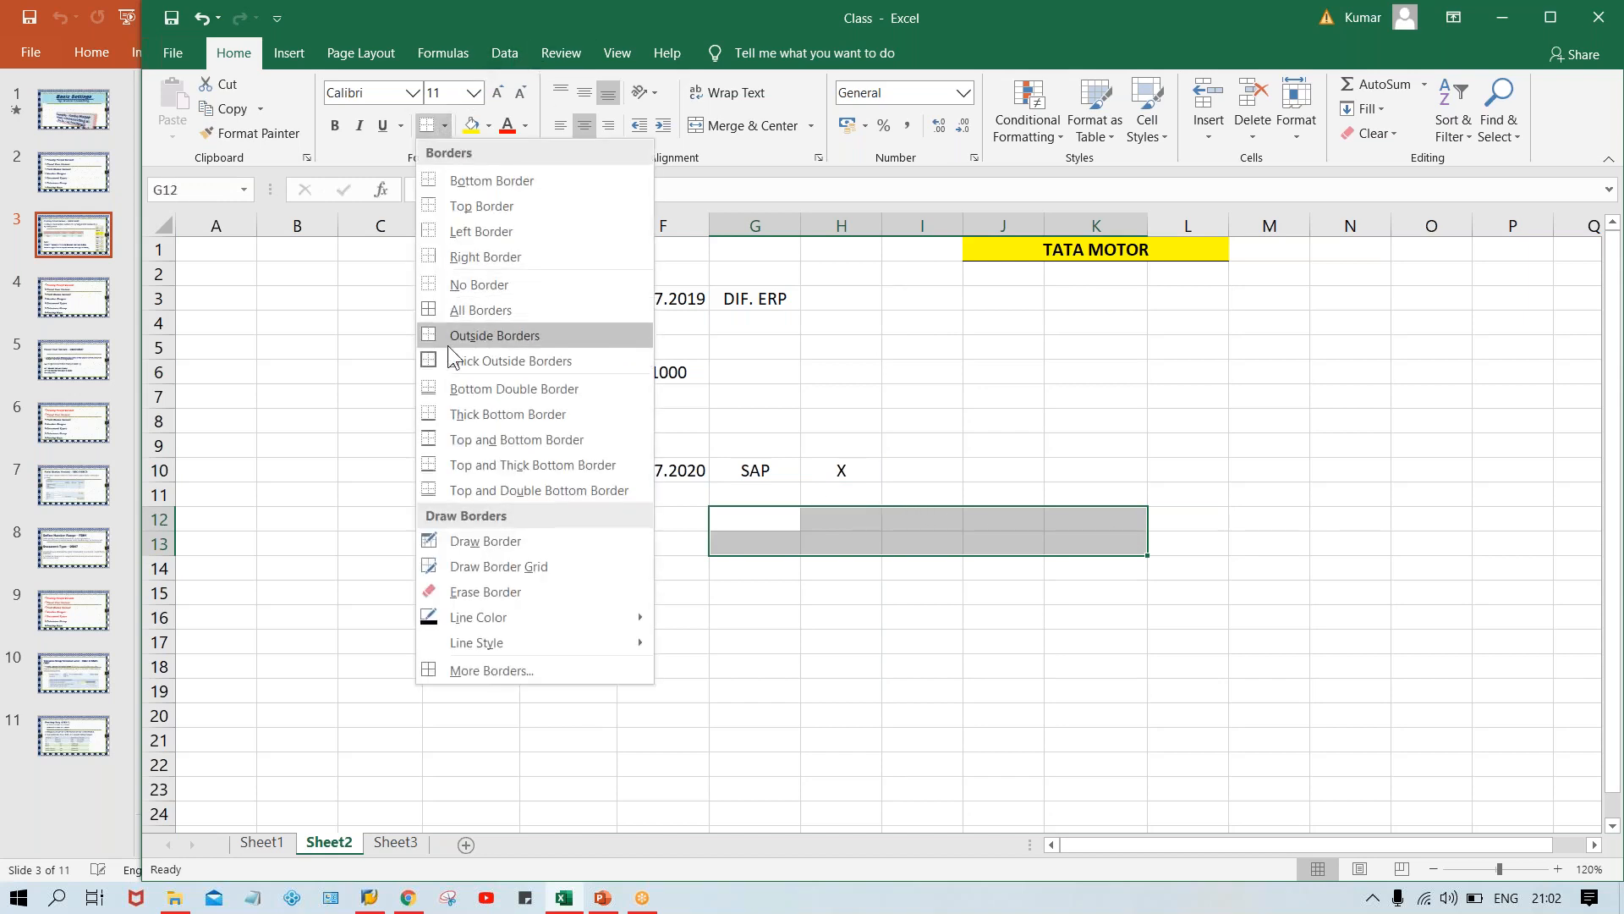
{"action": "left_click", "coordinate": [469, 310]}
{"action": "left_click", "coordinate": [754, 679]}
{"action": "left_click", "coordinate": [747, 520]}
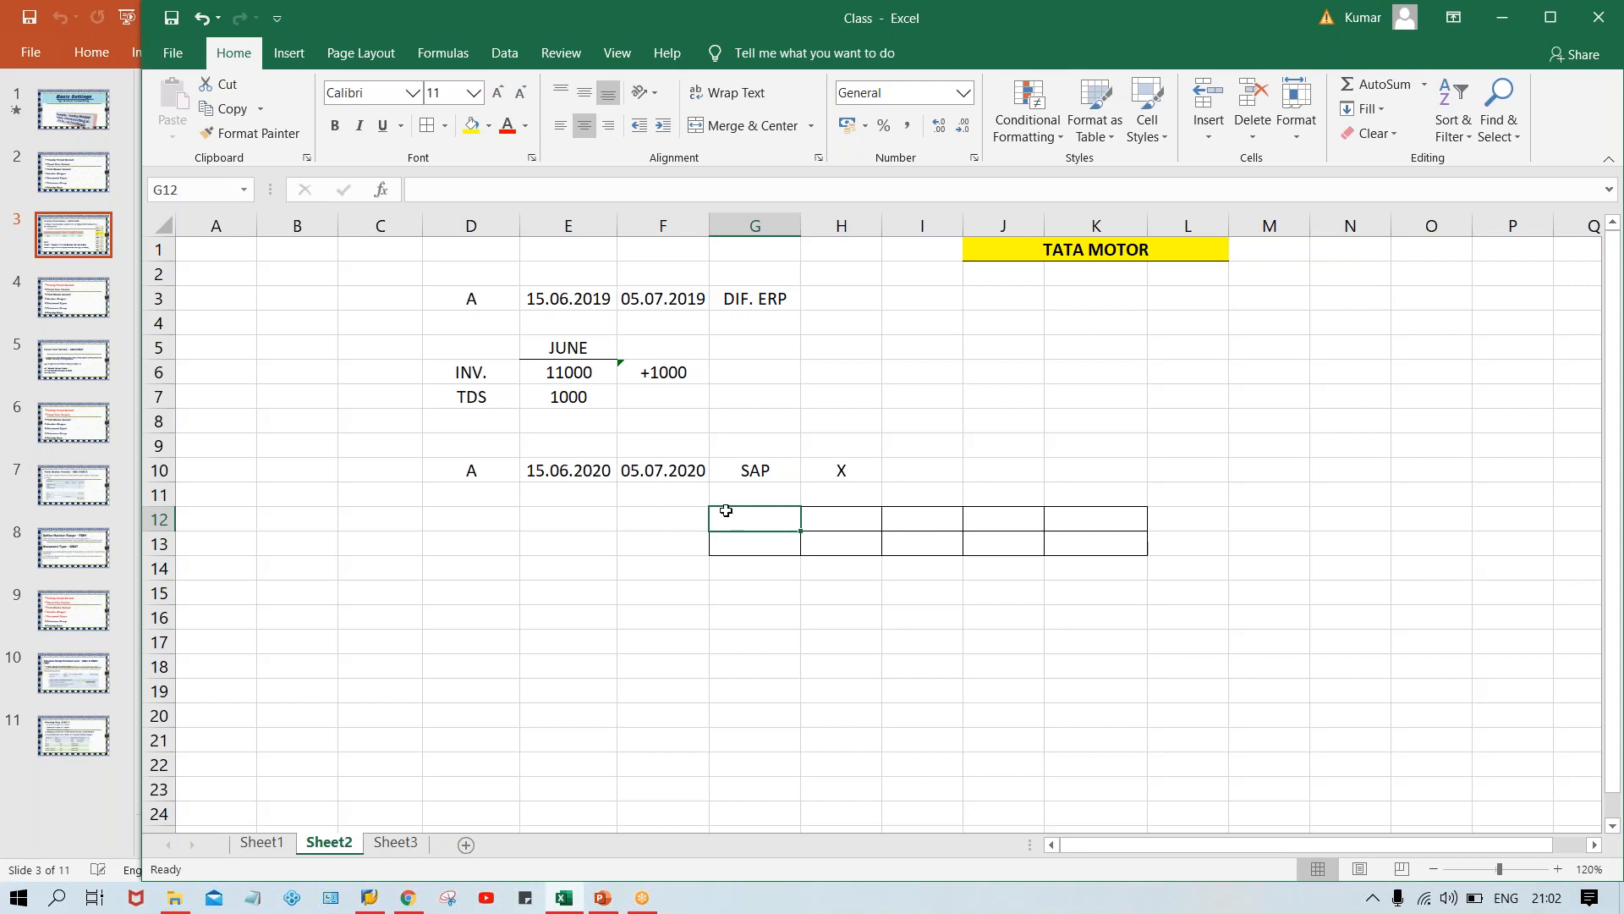
{"action": "left_click", "coordinate": [685, 518]}
{"action": "left_click", "coordinate": [740, 519]}
{"action": "left_click", "coordinate": [692, 520]}
- Consult the posting period variant table in PowerPoint and enter the headings PPV in G12 and FRM PR. in H12 of the Excel sheet
{"action": "left_click", "coordinate": [762, 512]}
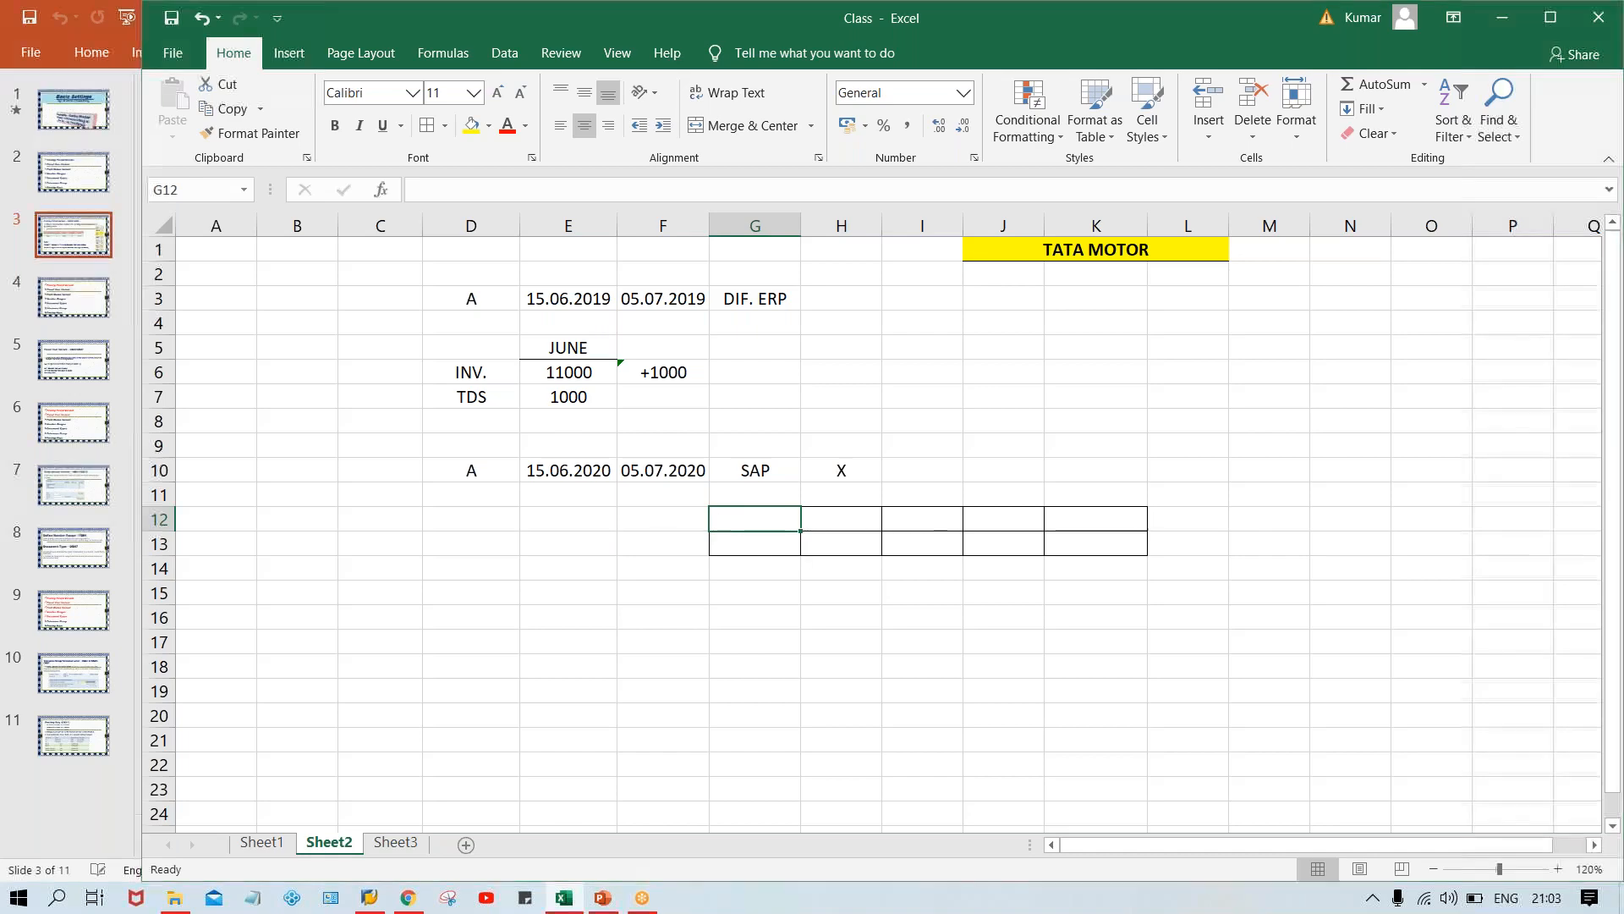
{"action": "key", "text": "alt+Tab"}
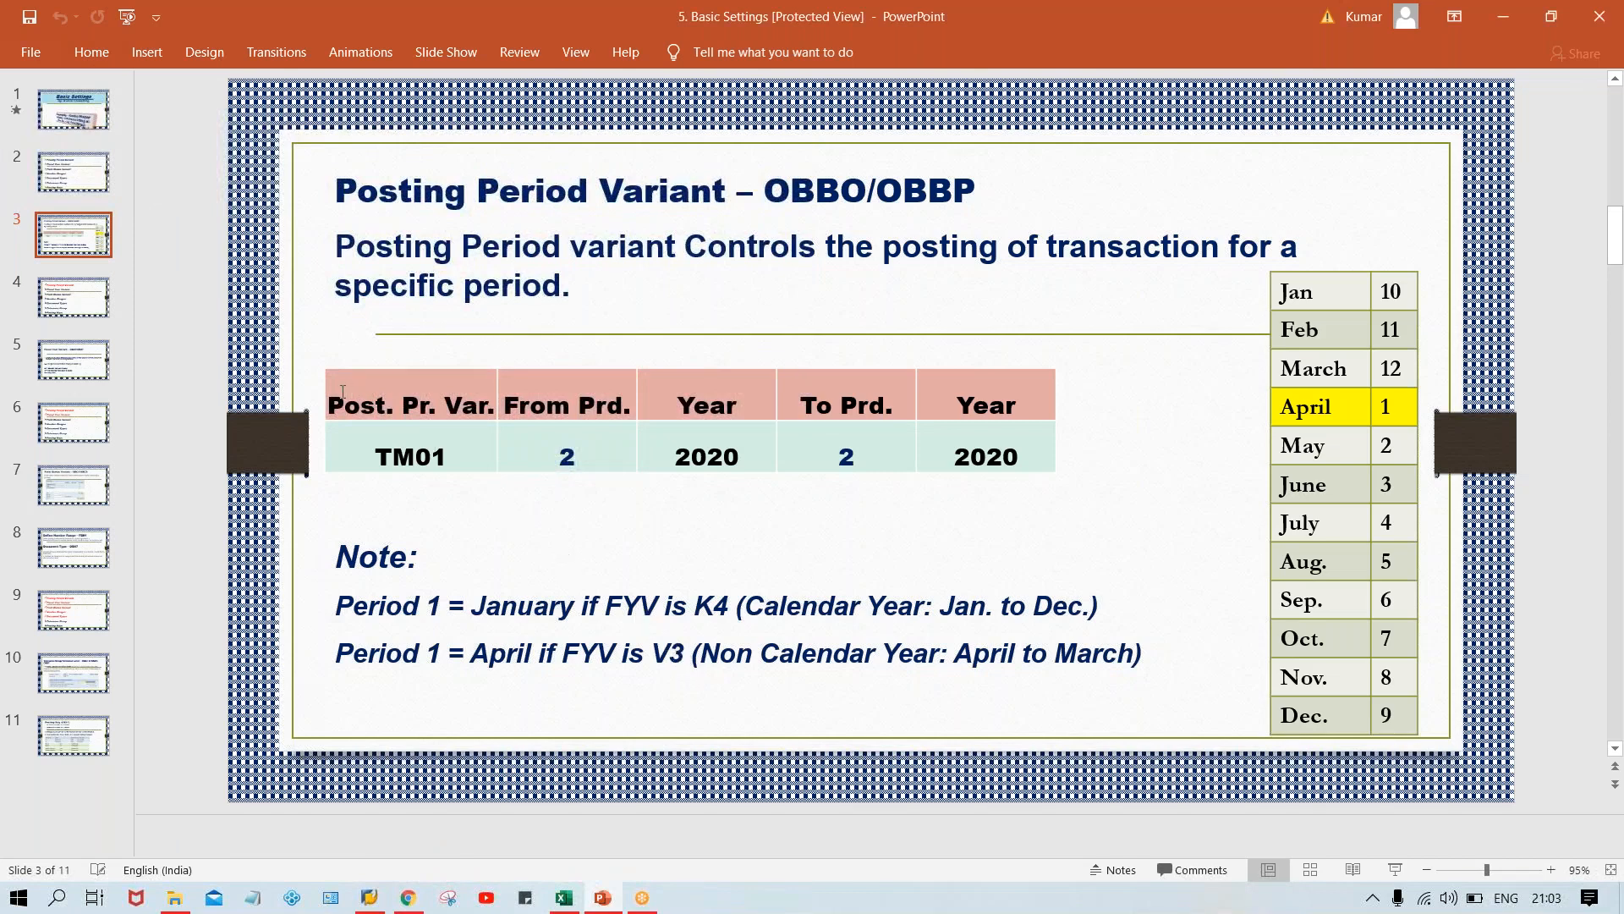
{"action": "left_click_drag", "start_coordinate": [589, 400], "coordinate": [1000, 417]}
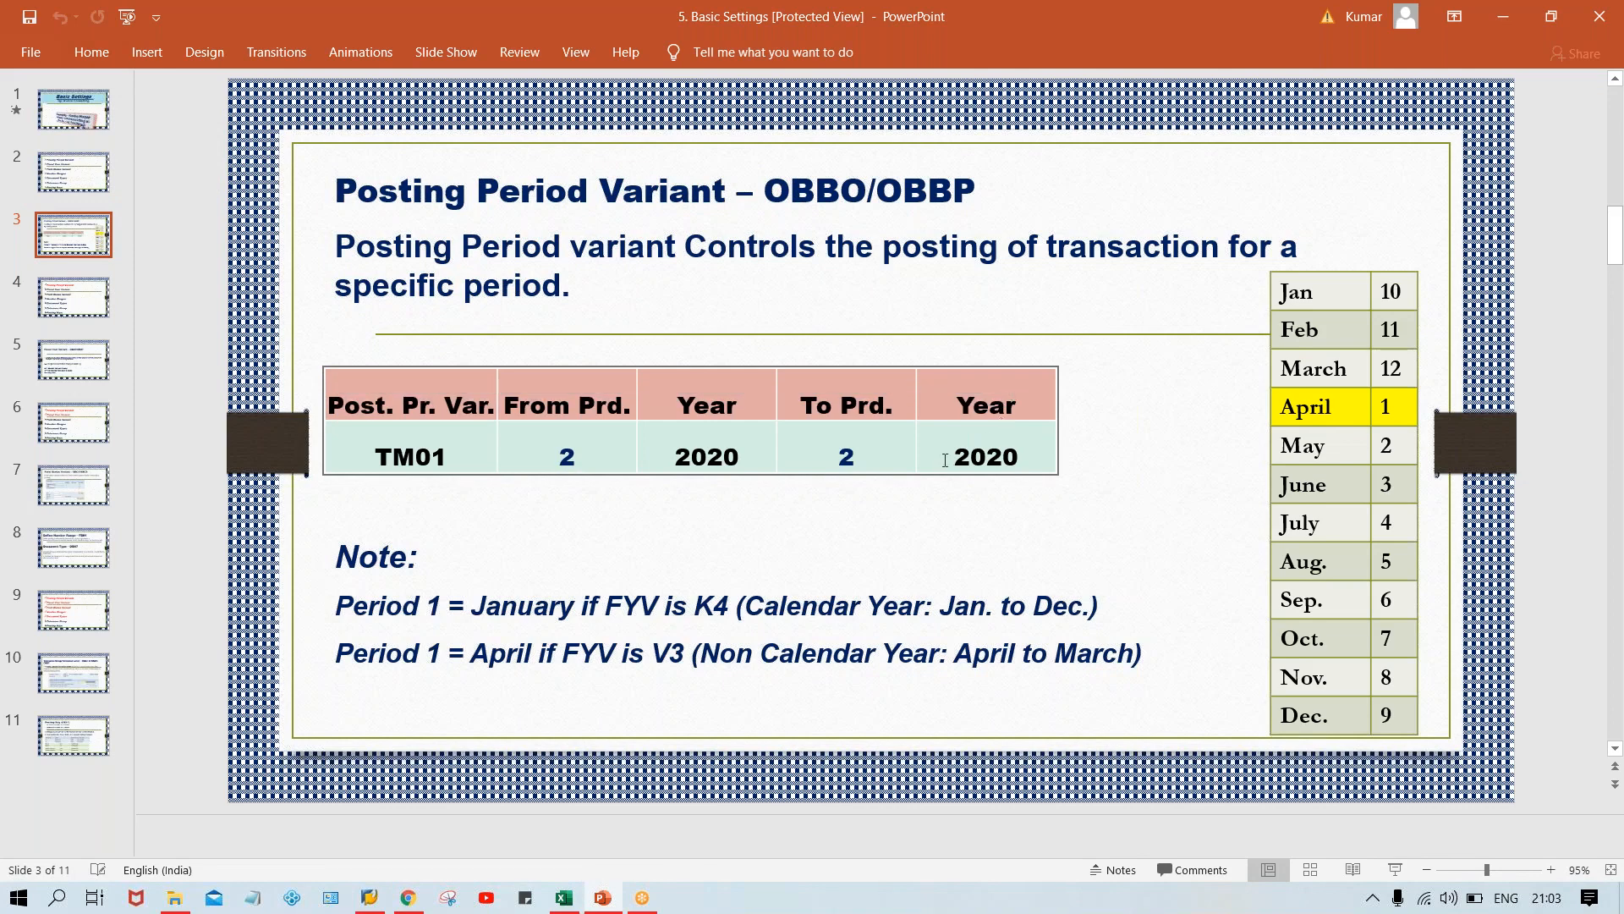
{"action": "key", "text": "alt+Tab"}
{"action": "type", "text": "P"}
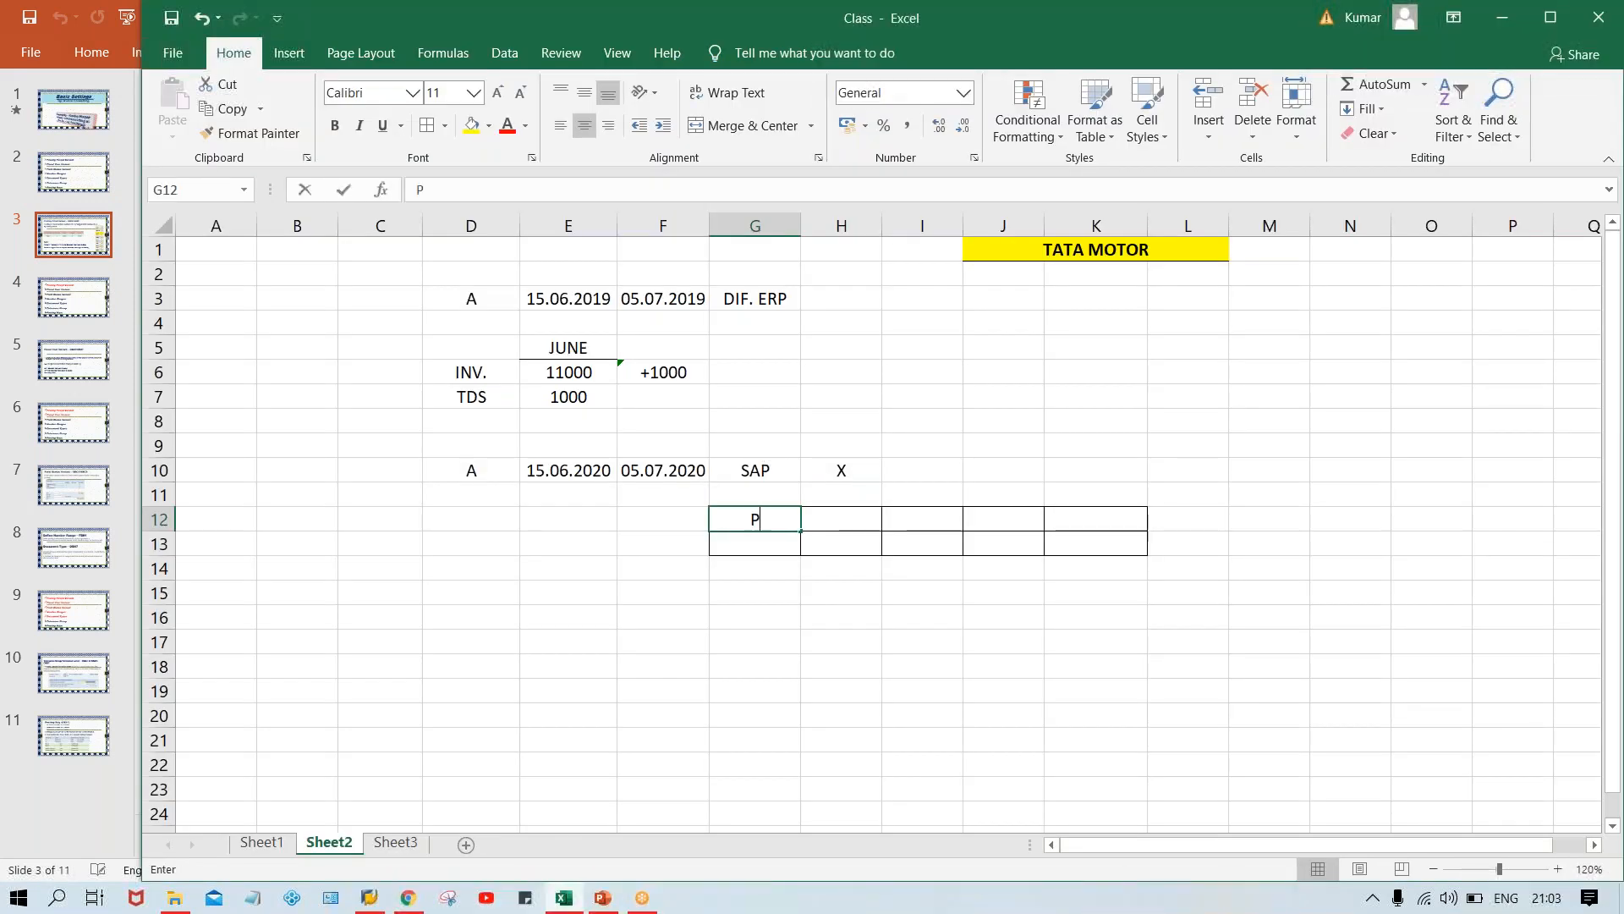
{"action": "type", "text": "PV"}
{"action": "key", "text": "Tab"}
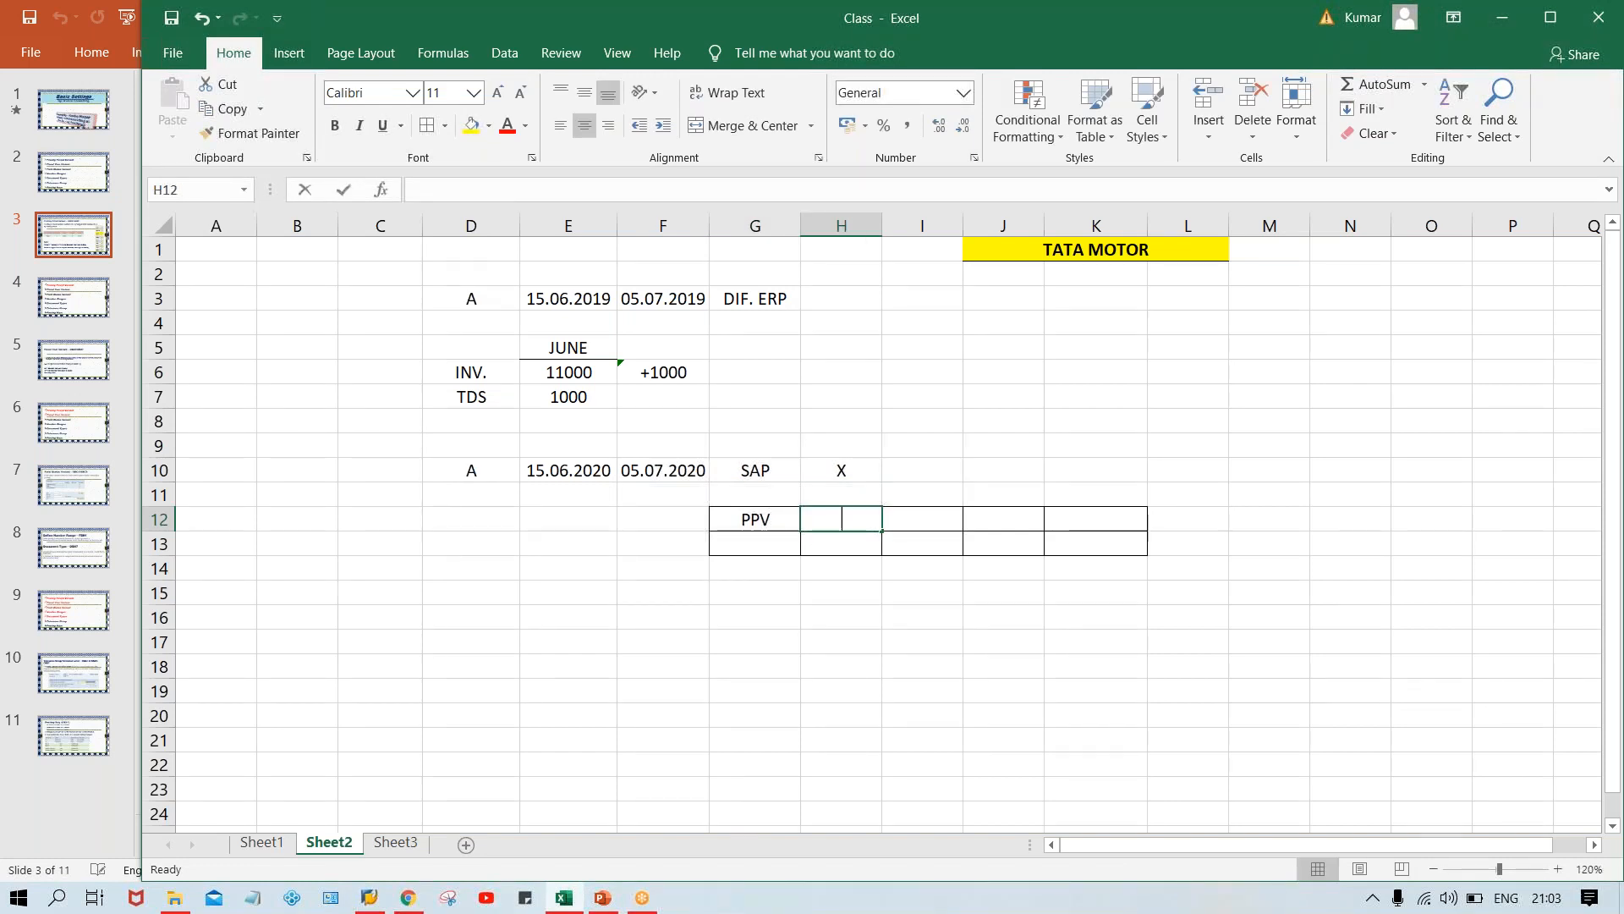
{"action": "type", "text": "FRM"}
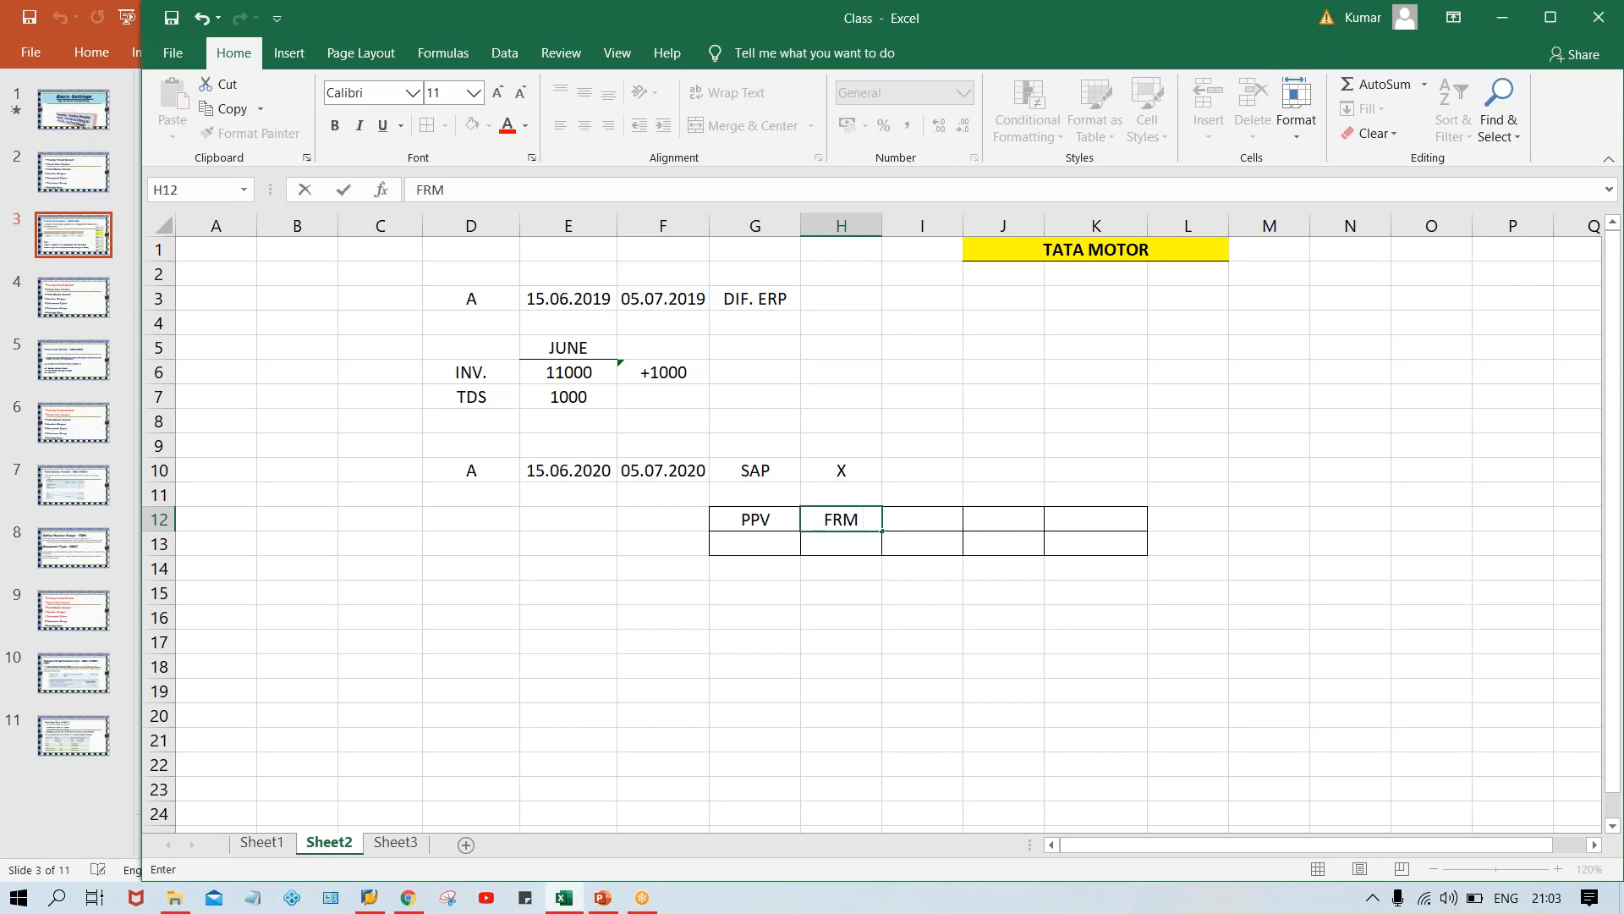
{"action": "type", "text": " PR."}
{"action": "key", "text": "Tab"}
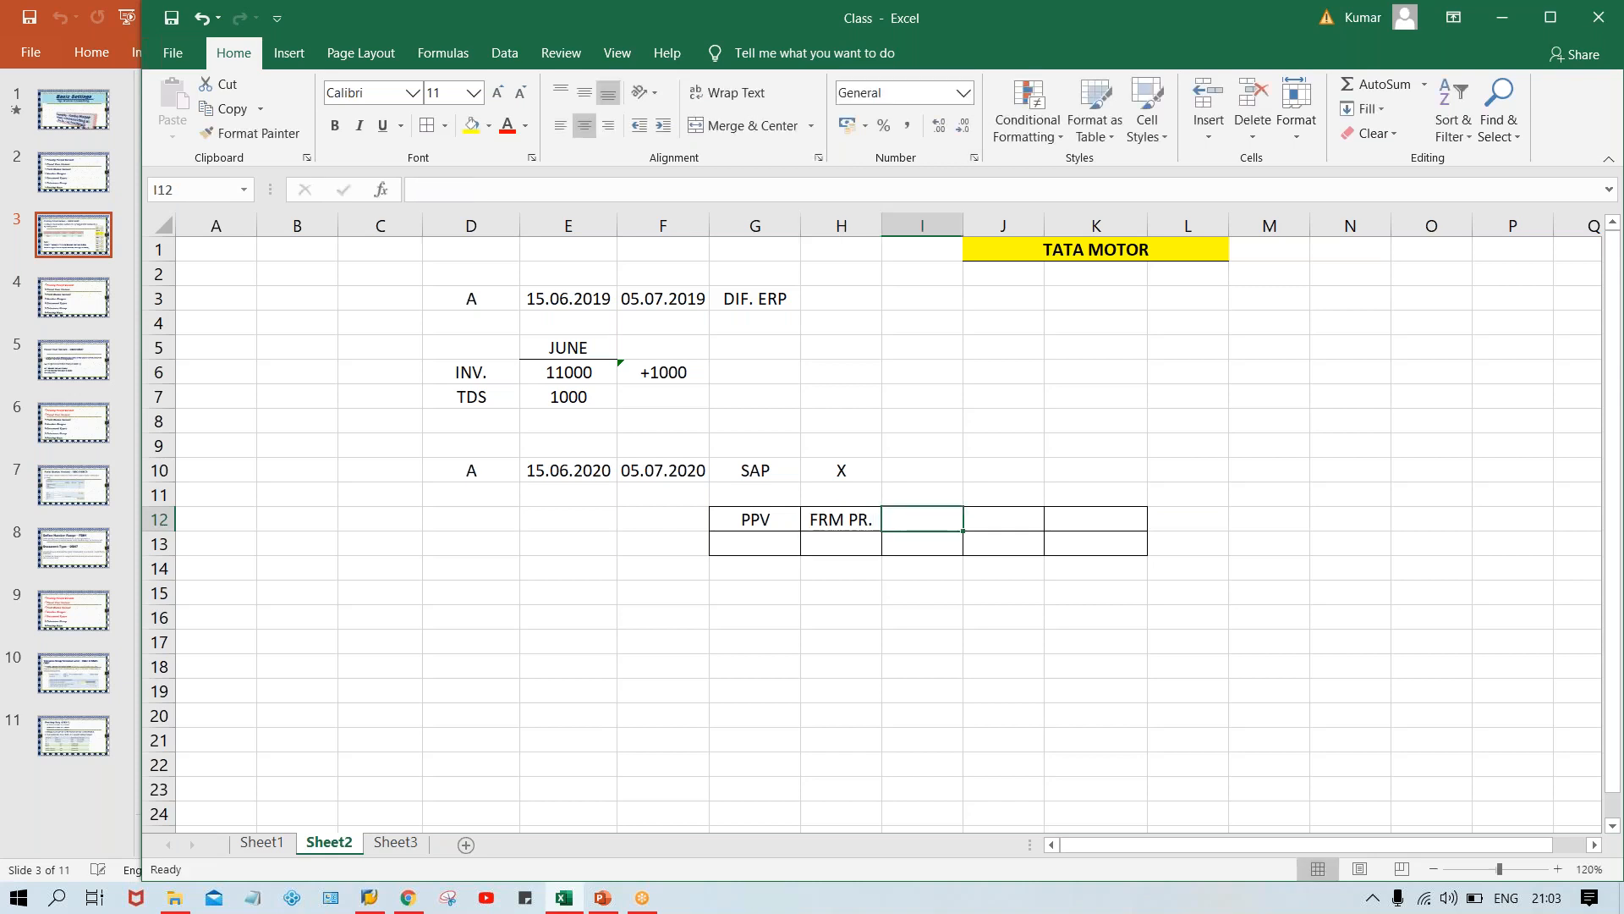
- Enter the headings YEAR, TO PR. and YEAR in cells I12:K12 and make the heading row G12:K12 bold
{"action": "type", "text": "YEAR"}
{"action": "key", "text": "Tab"}
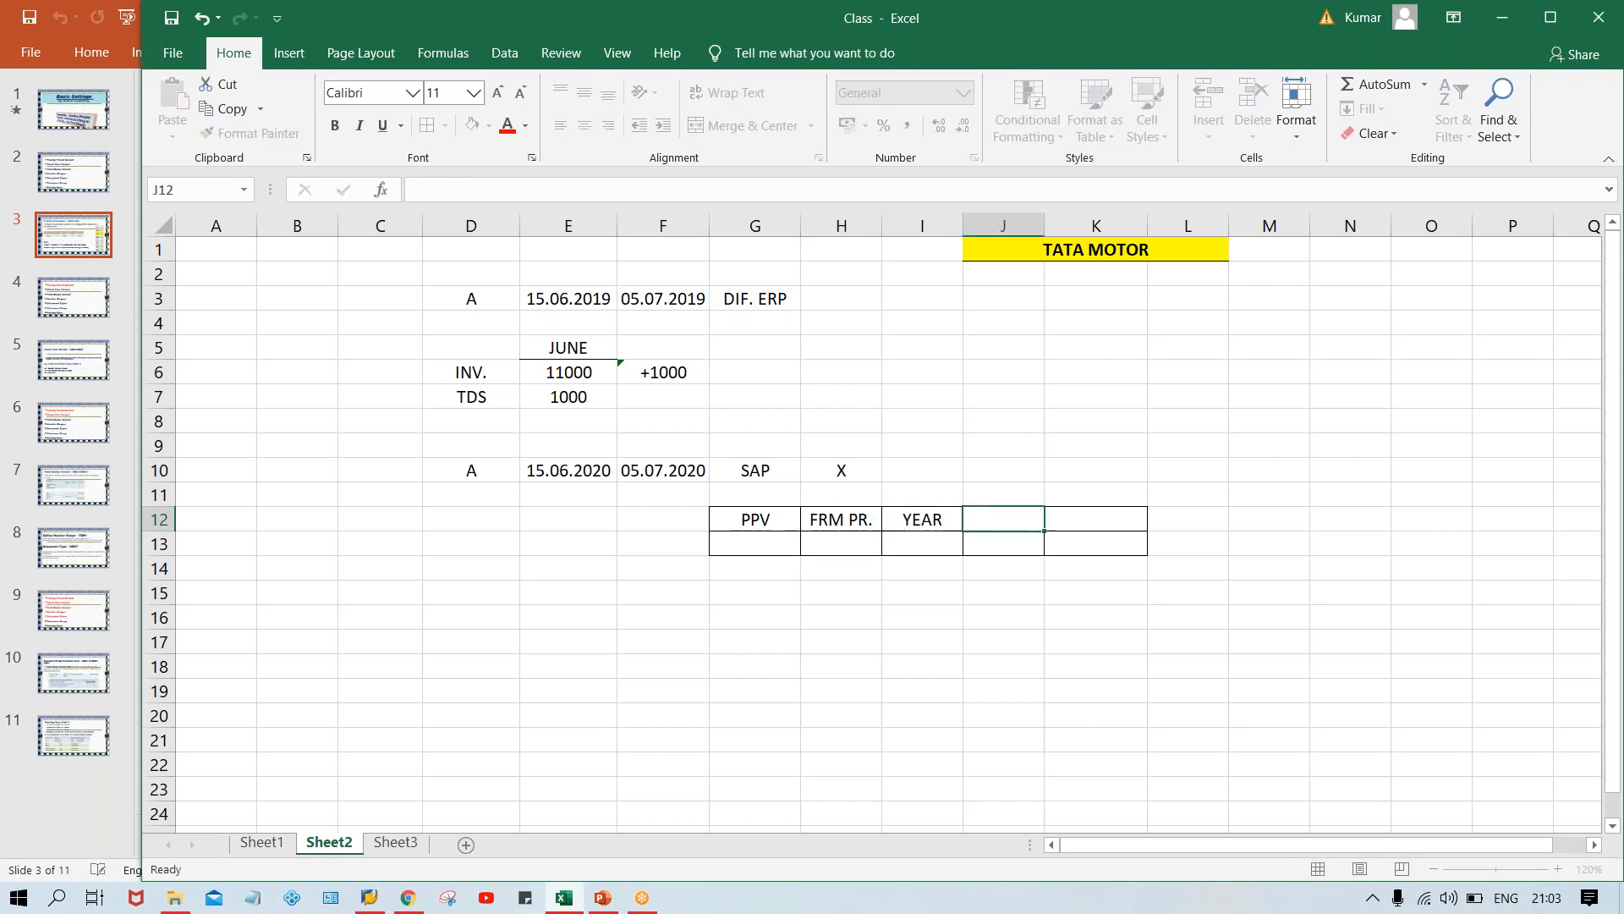
{"action": "type", "text": "TO PR."}
{"action": "key", "text": "Tab"}
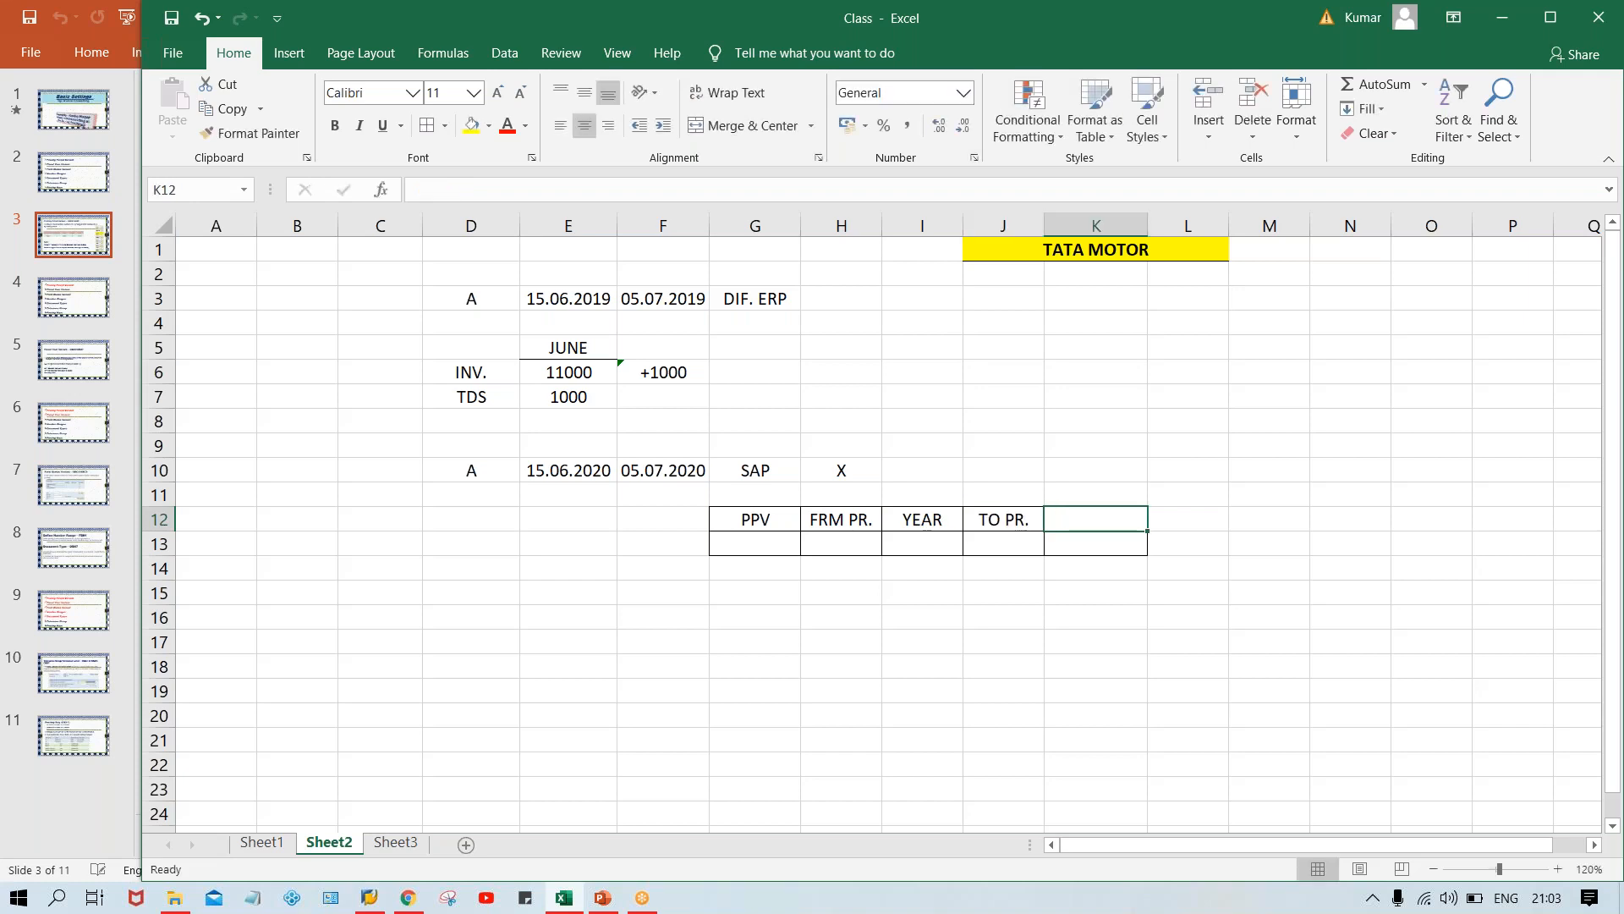
{"action": "type", "text": "YEAR"}
{"action": "key", "text": "Return"}
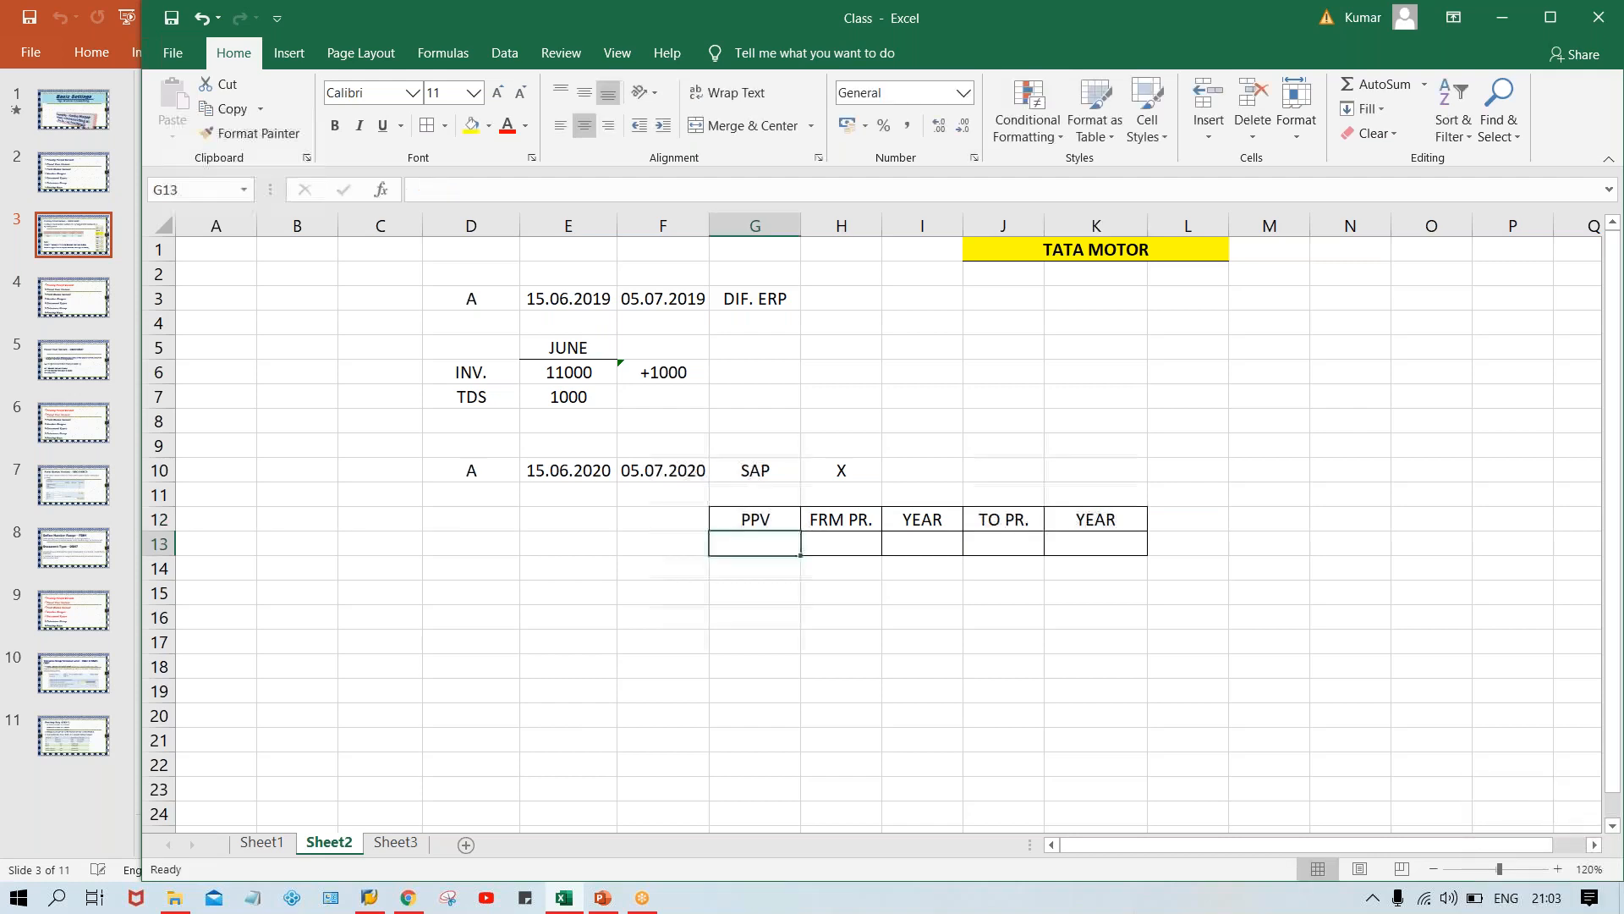
{"action": "left_click_drag", "start_coordinate": [728, 514], "coordinate": [1084, 512]}
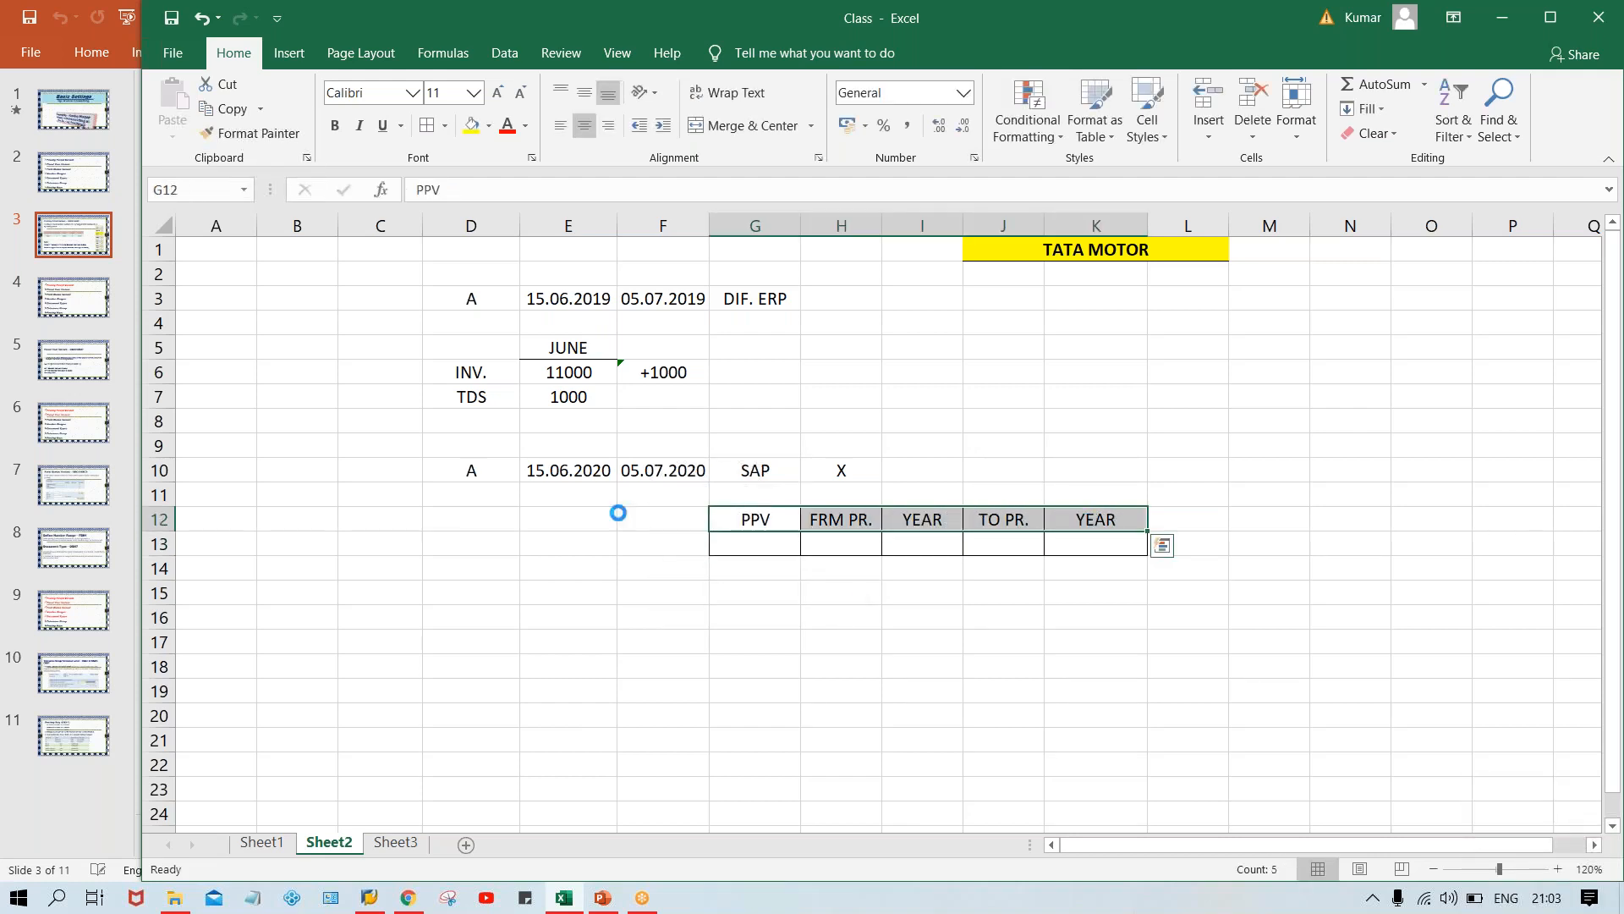
{"action": "key", "text": "ctrl+b"}
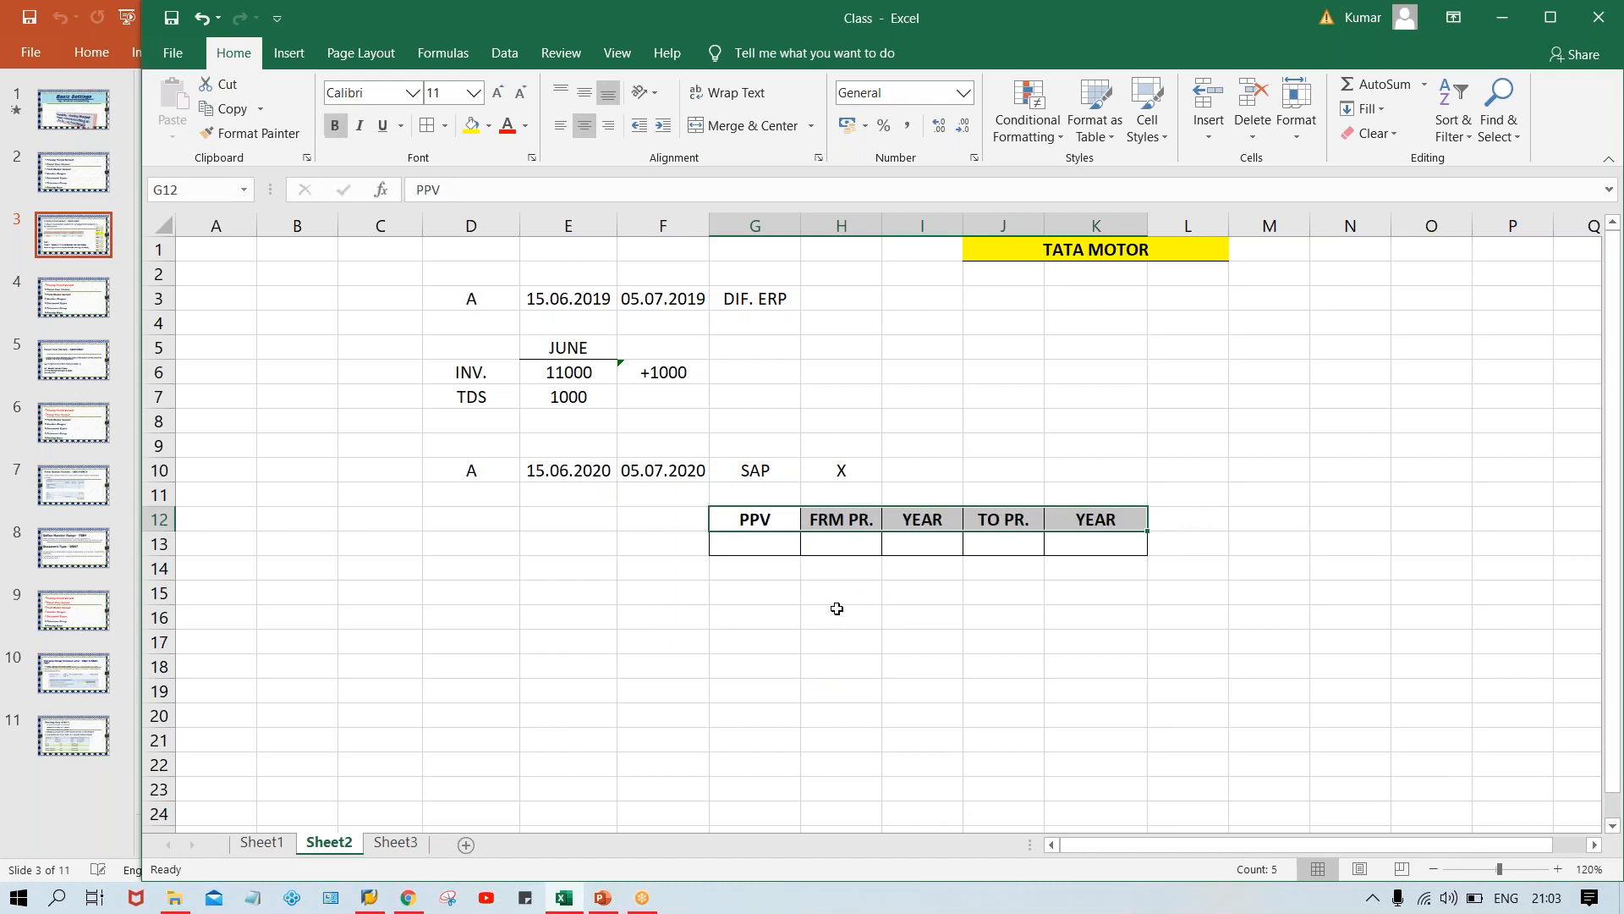
- Enter TPPV in cell G13, under the PPV heading
{"action": "left_click", "coordinate": [774, 523]}
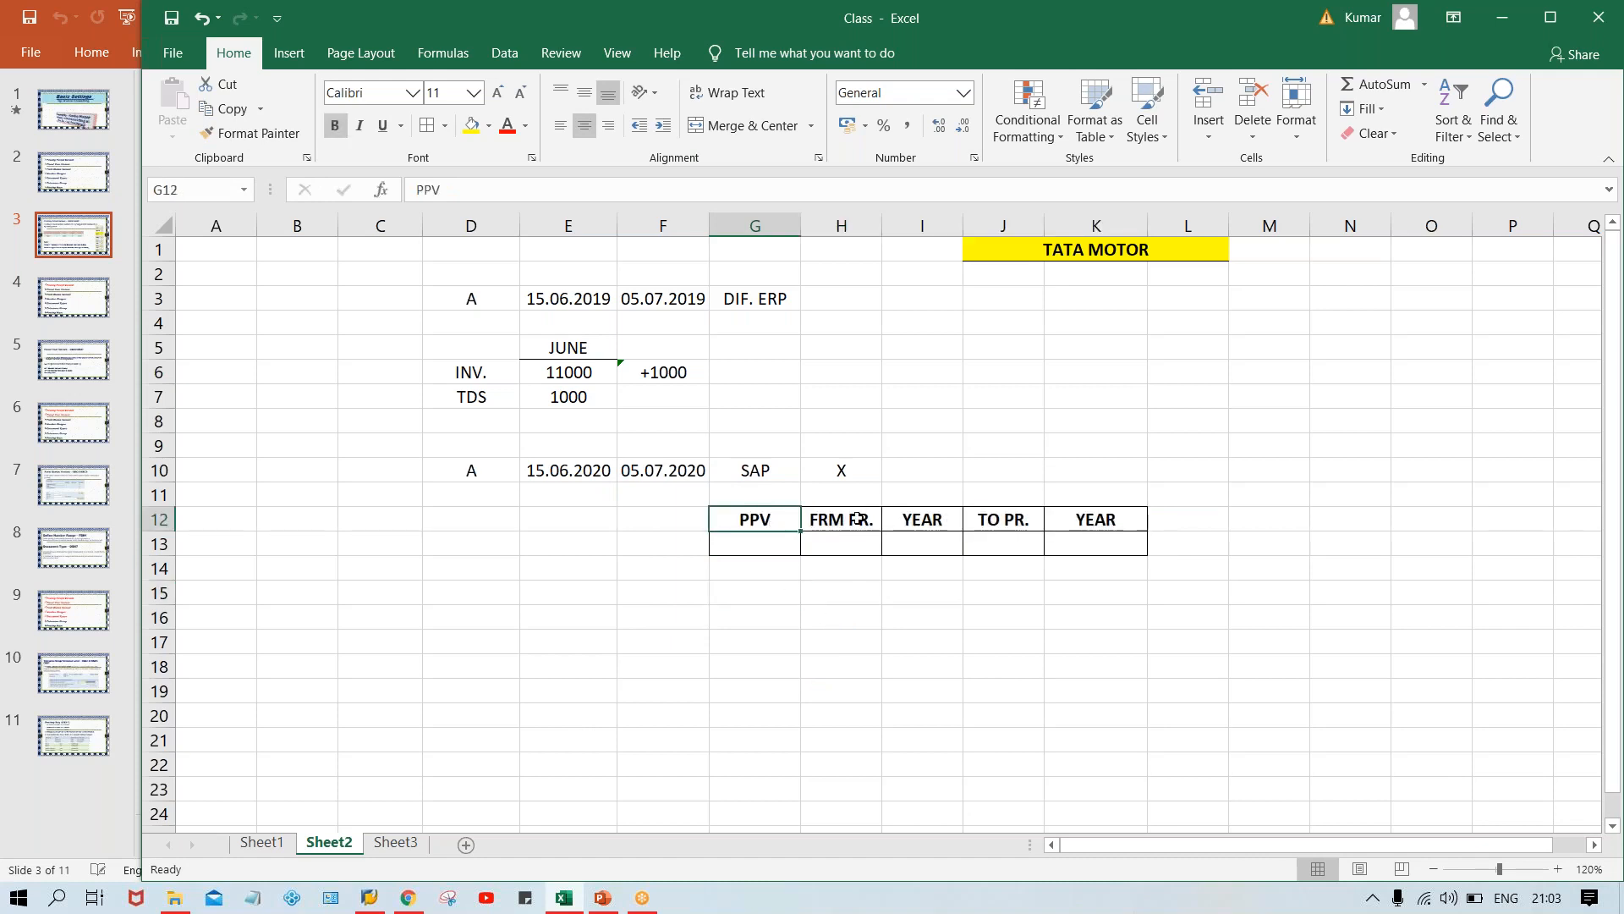
{"action": "left_click", "coordinate": [749, 543]}
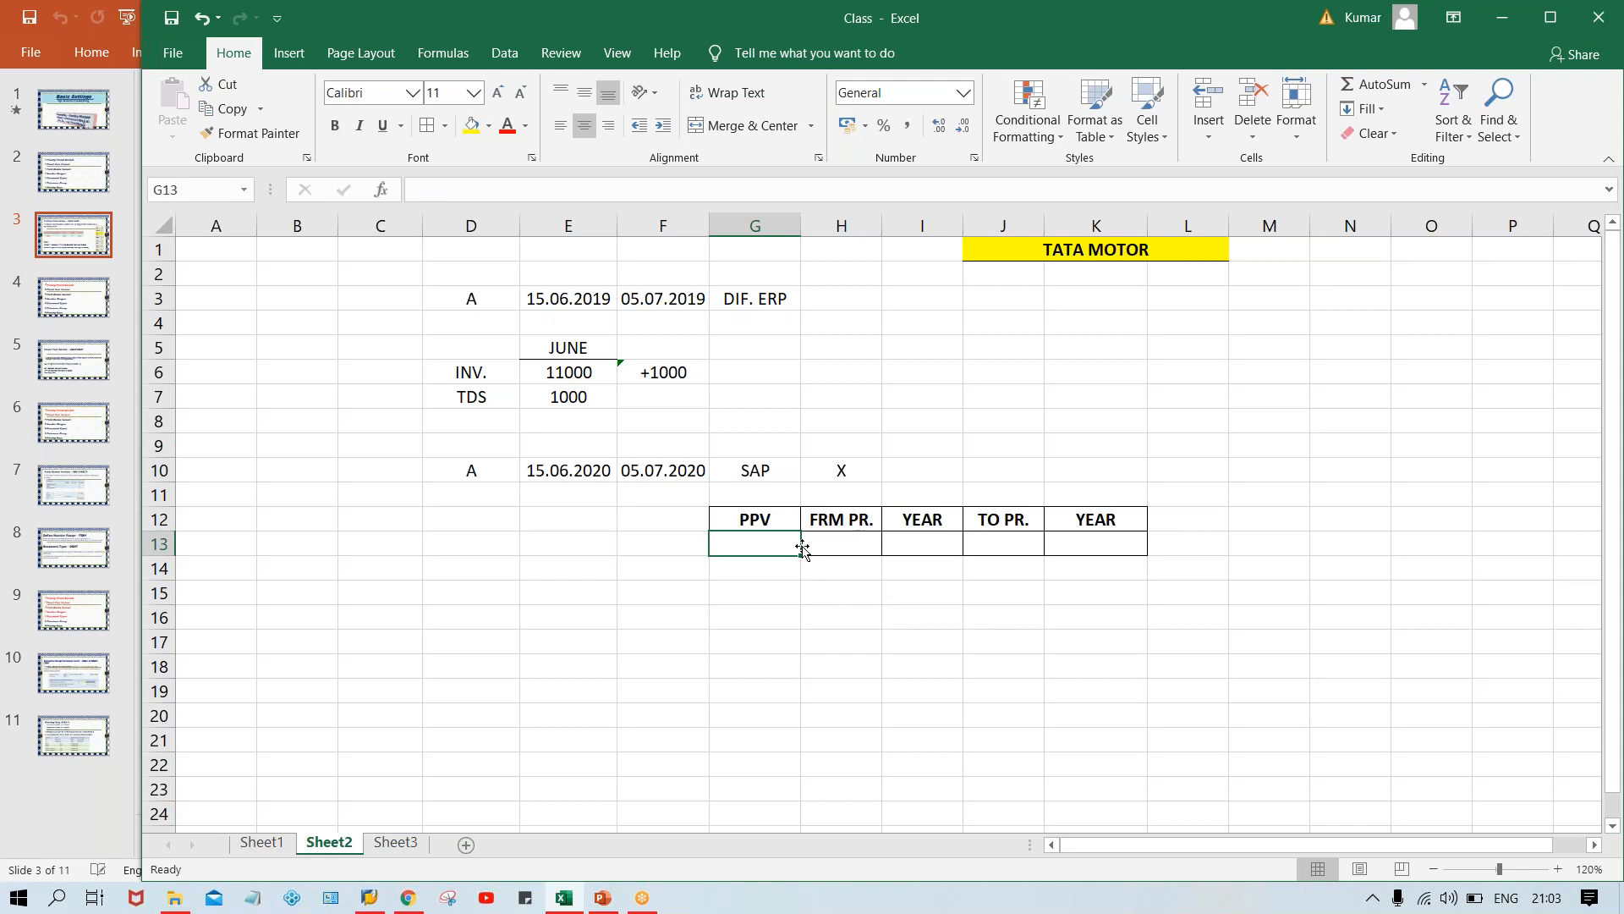
{"action": "type", "text": "TPPV"}
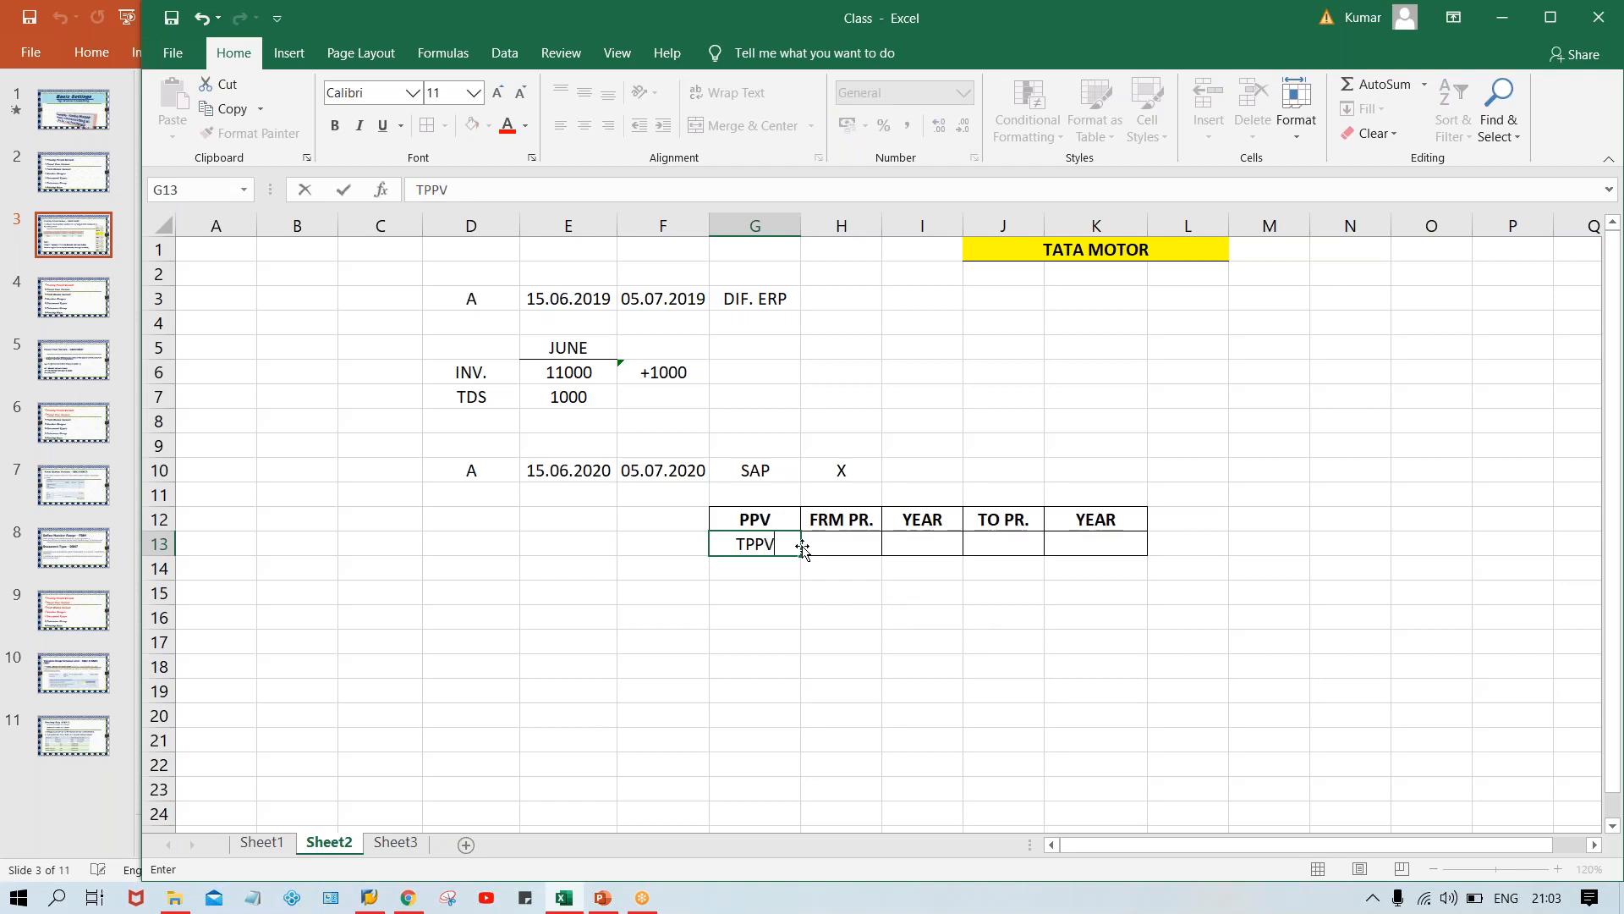
{"action": "key", "text": "Return"}
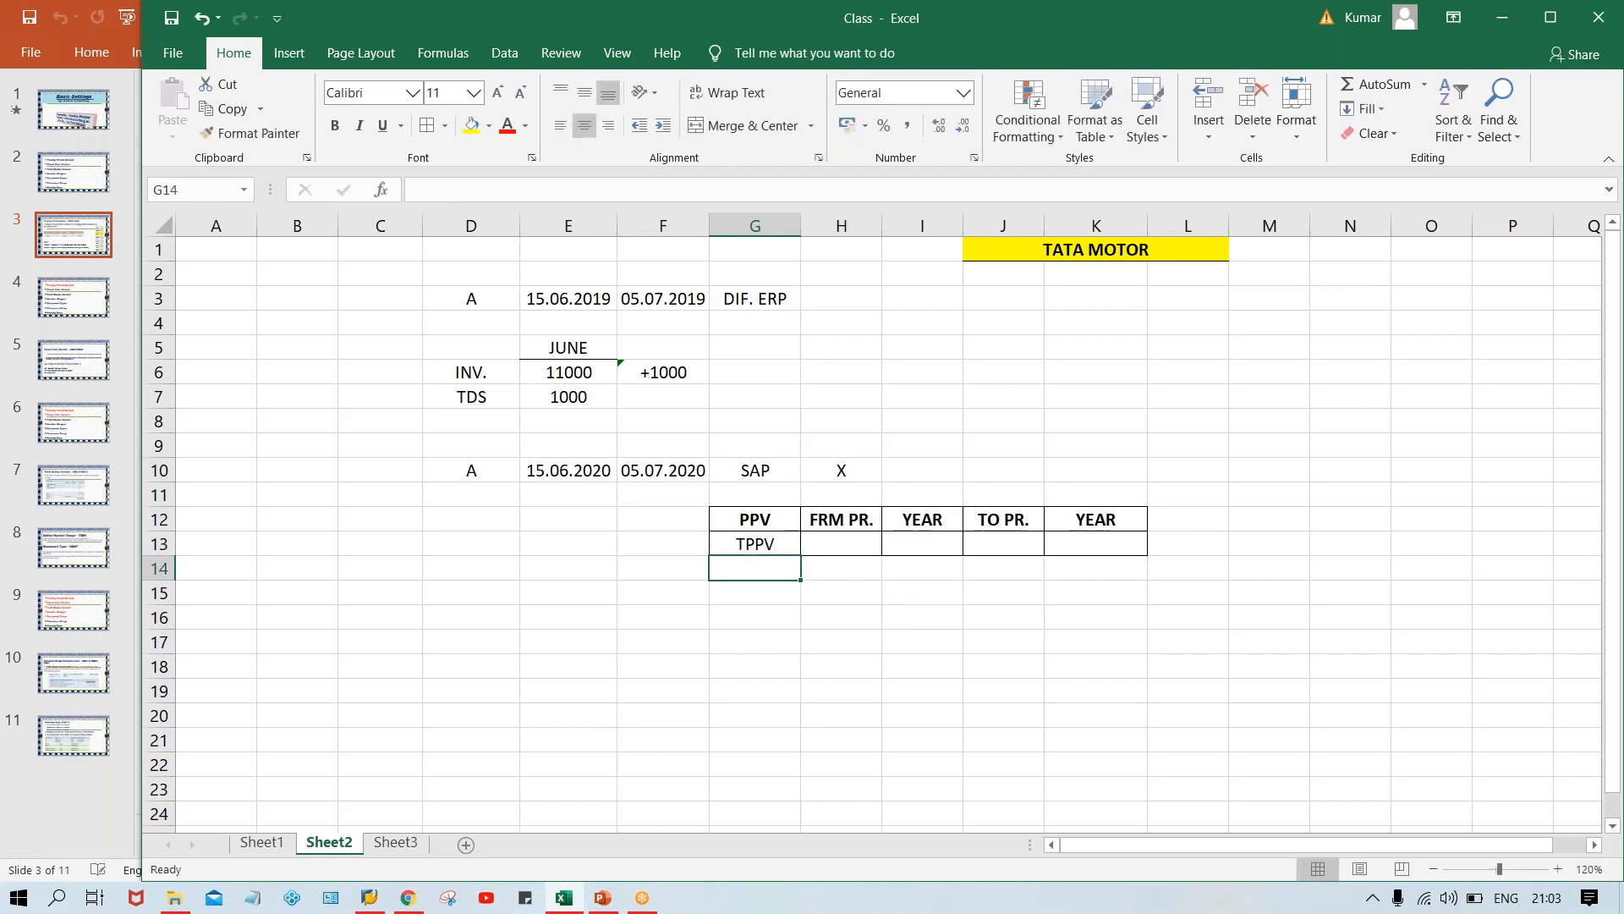
{"action": "left_click", "coordinate": [781, 544]}
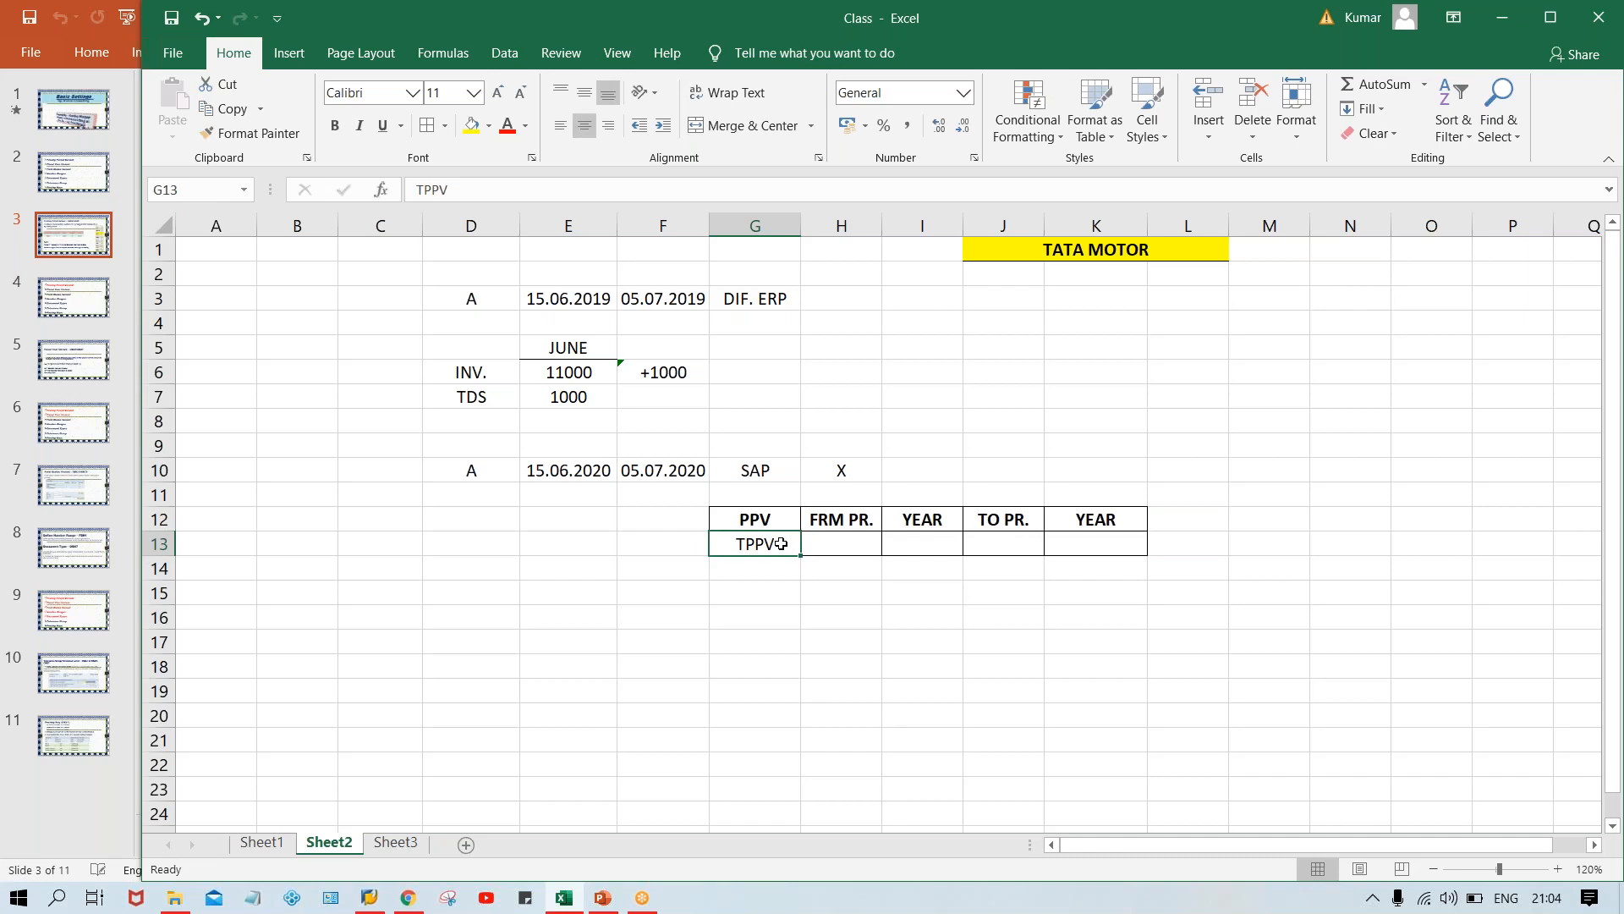
- Enter the code TM00 in cell F13, beside the TPPV variant
{"action": "left_click", "coordinate": [750, 516]}
{"action": "left_click", "coordinate": [756, 546]}
{"action": "left_click", "coordinate": [678, 539]}
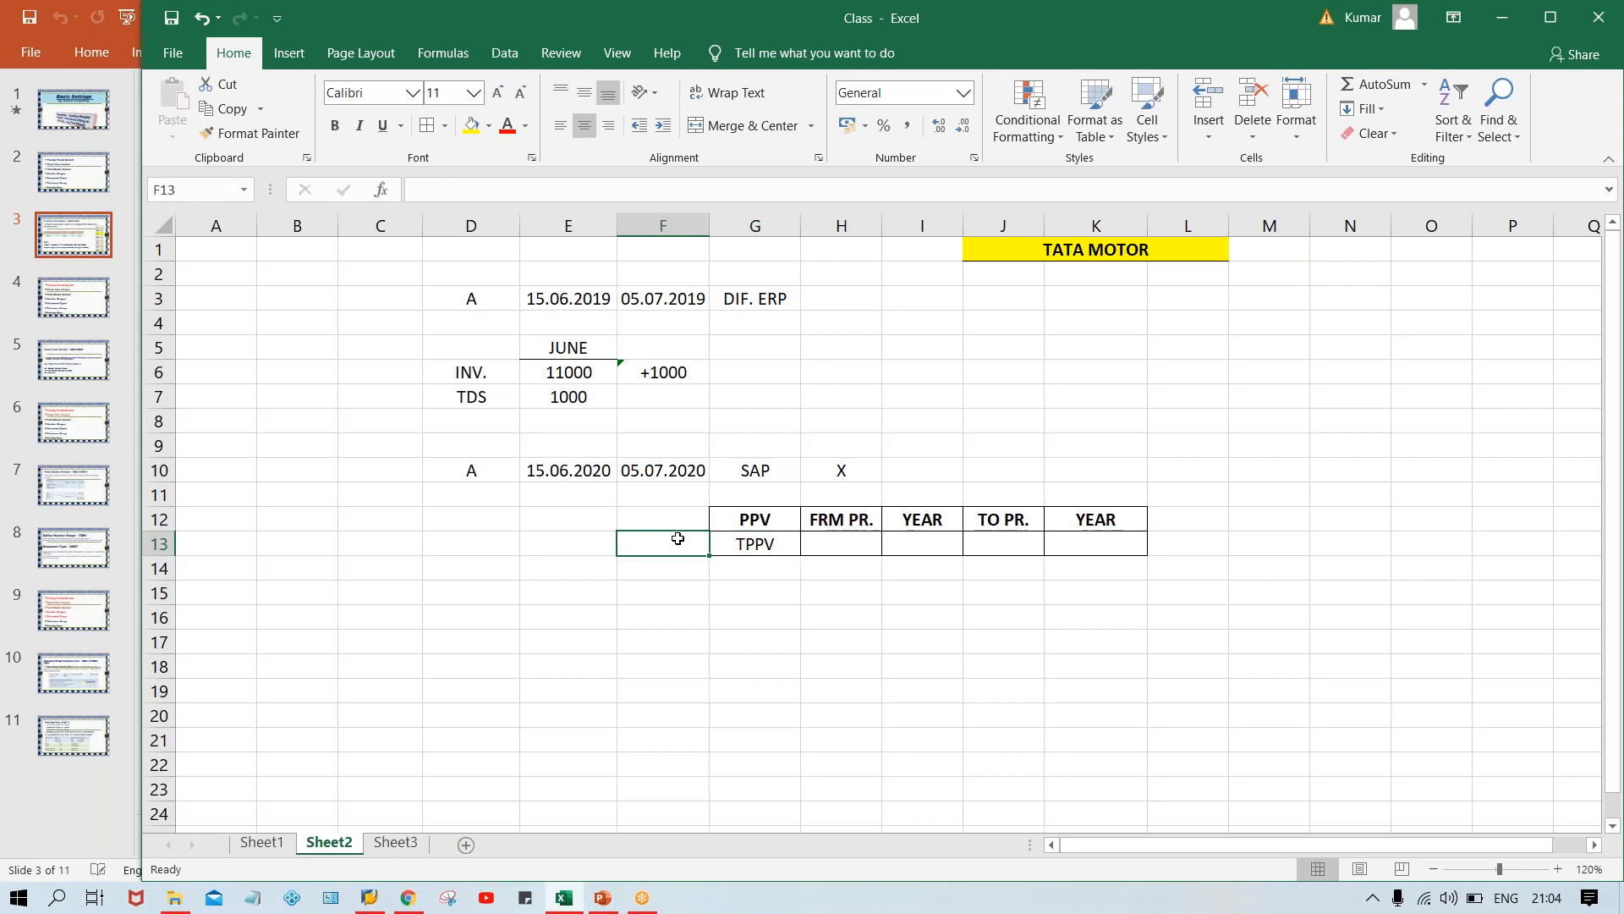
{"action": "type", "text": "TM00"}
{"action": "key", "text": "Return"}
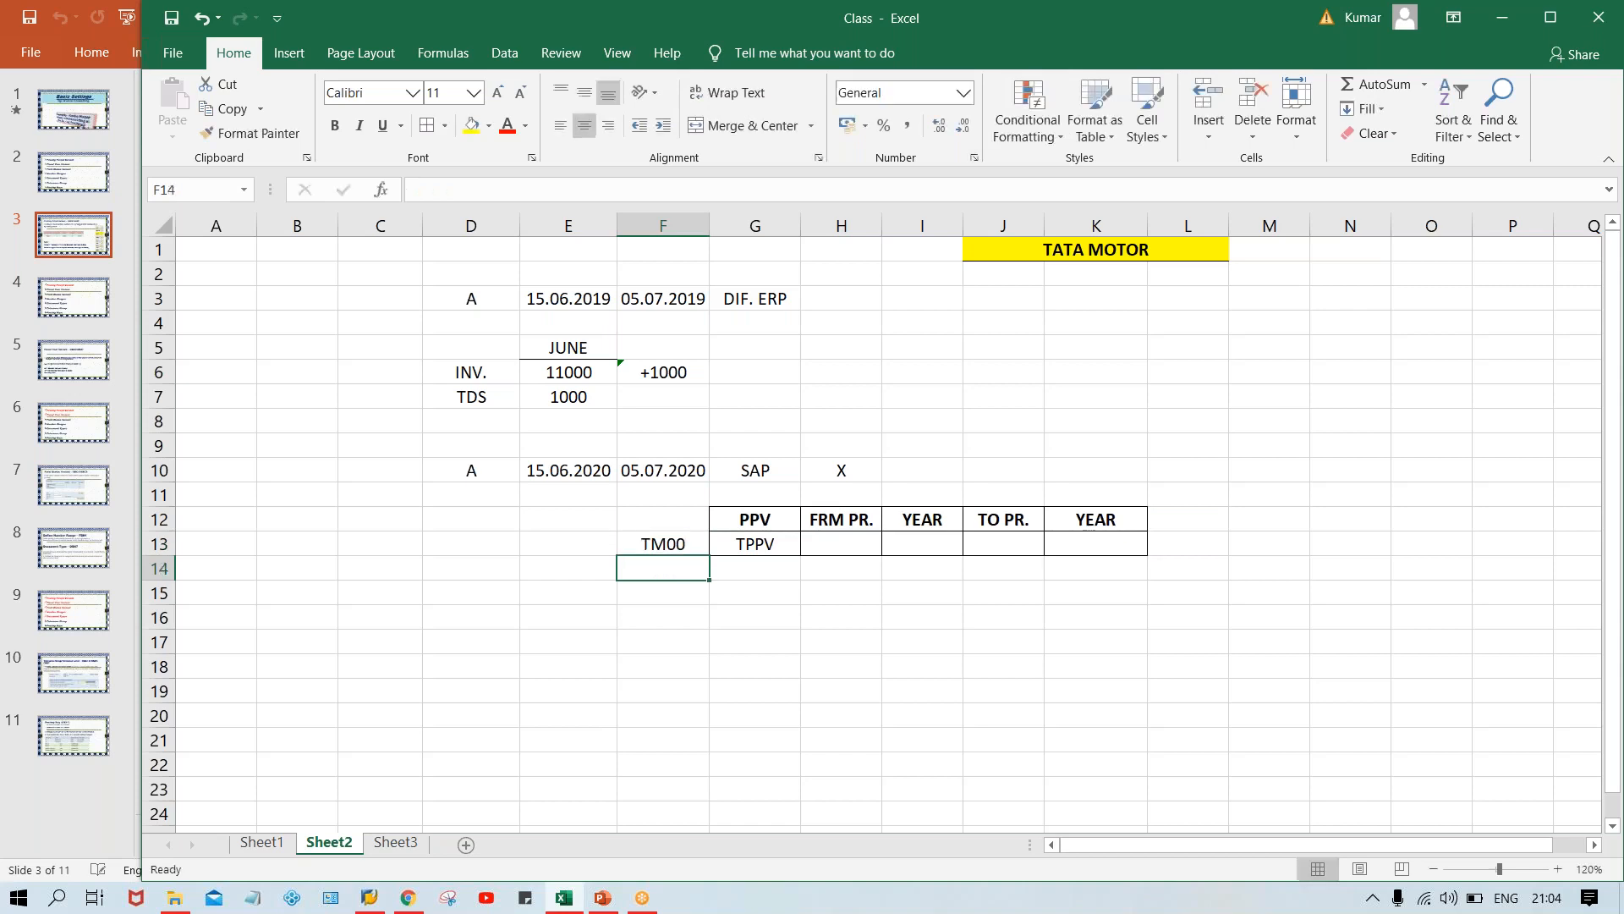
{"action": "left_click", "coordinate": [756, 549]}
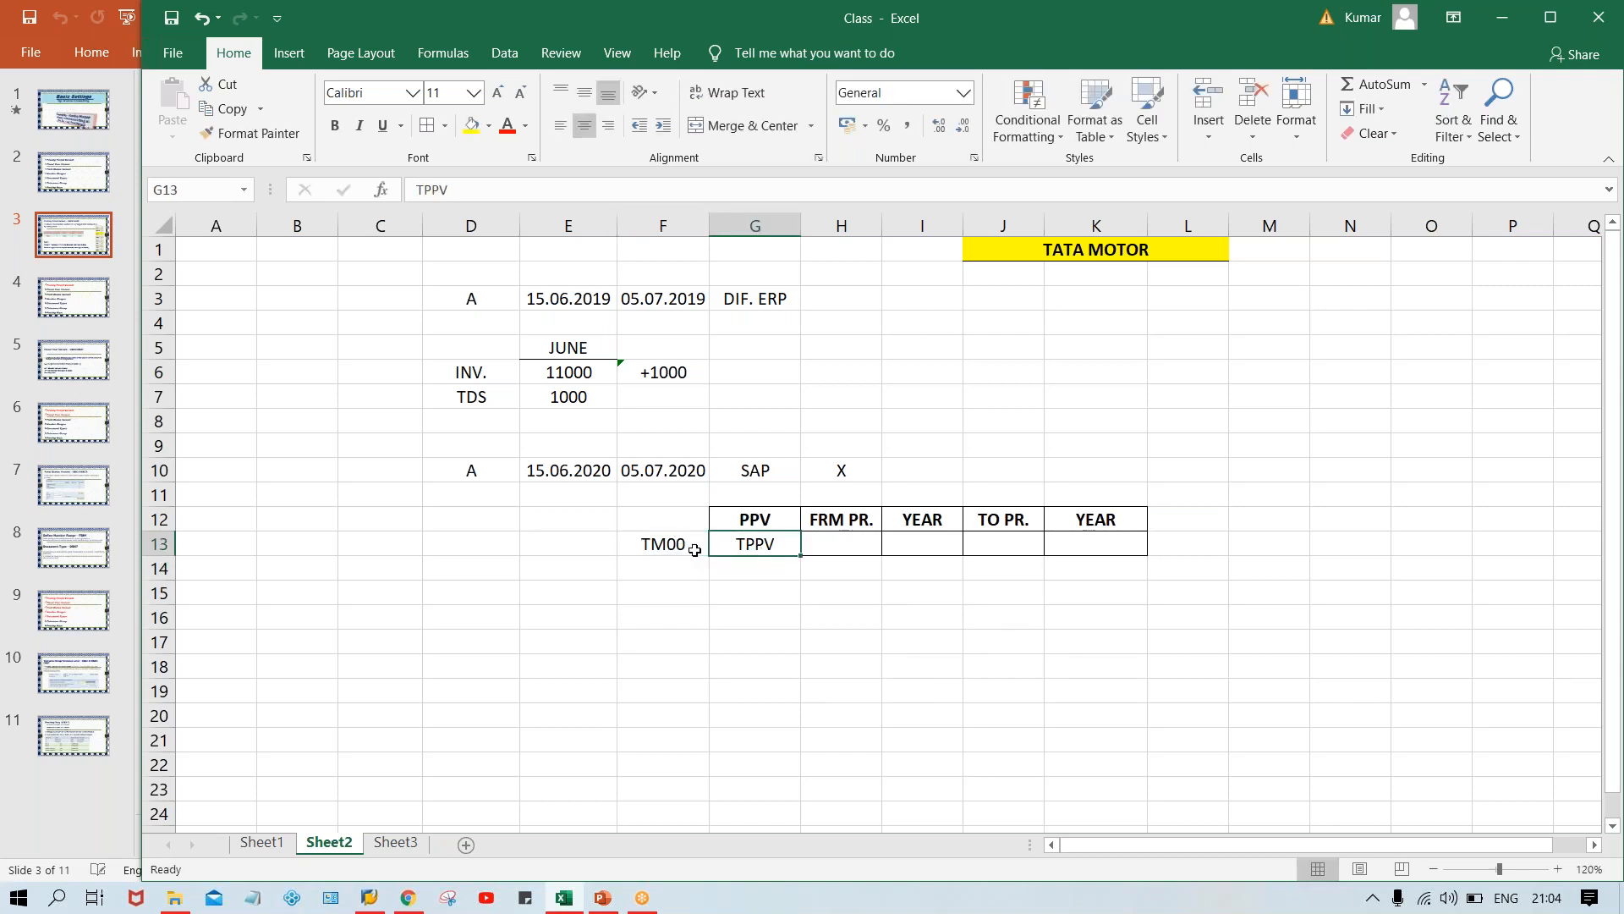
{"action": "left_click", "coordinate": [668, 546]}
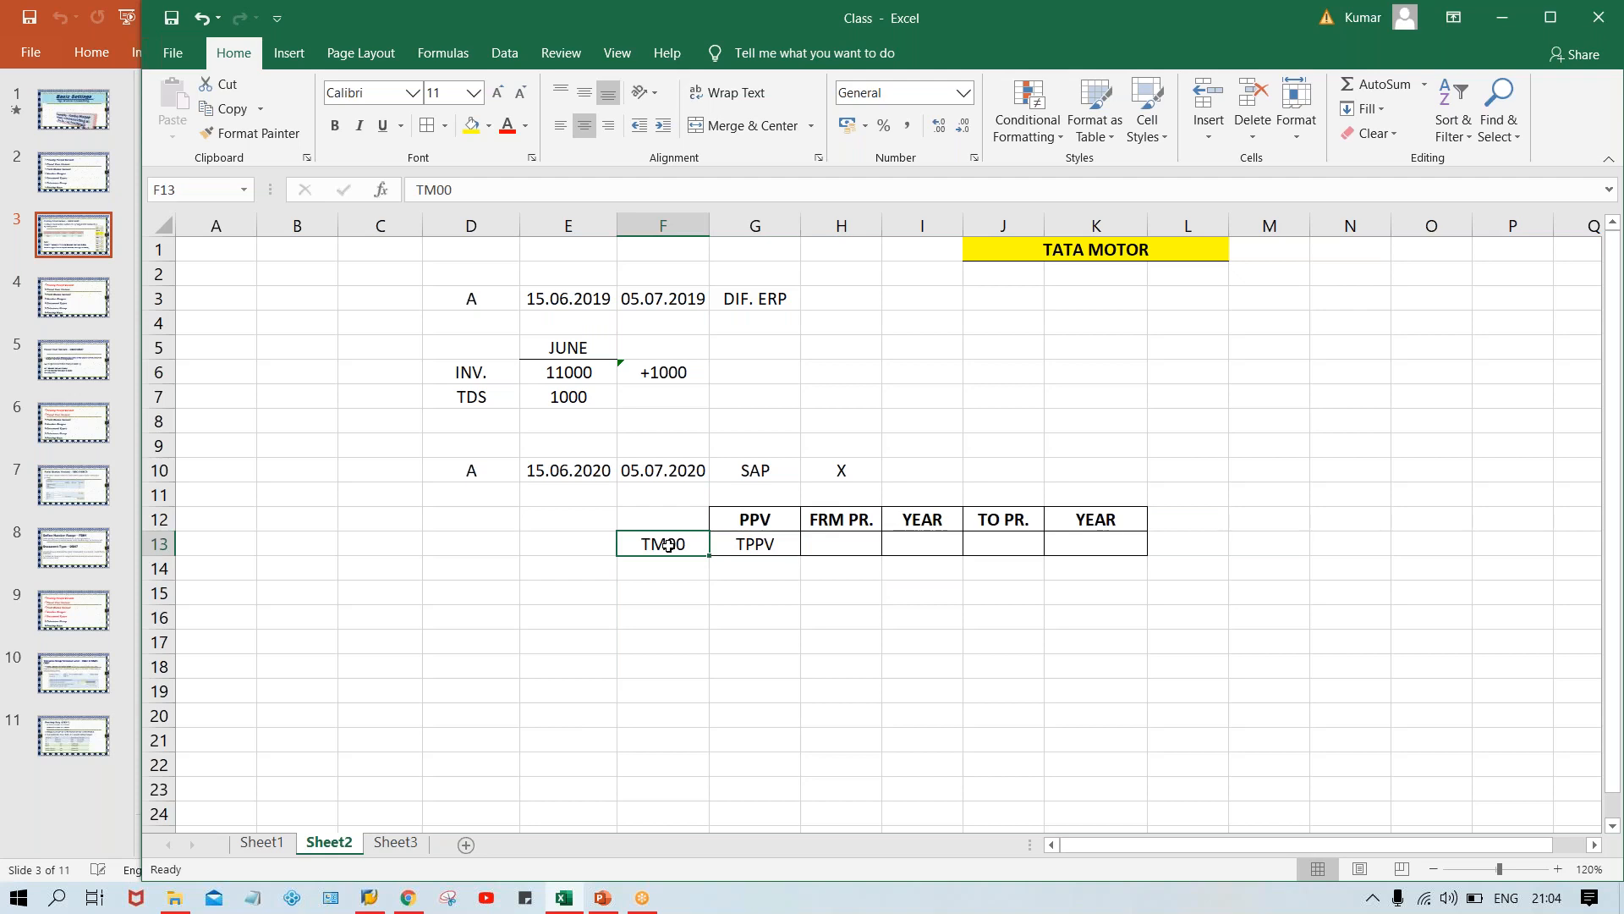
- Fill H13:K13 with from period 7, year 2020, to period 7 and year 2020
{"action": "left_click", "coordinate": [761, 542]}
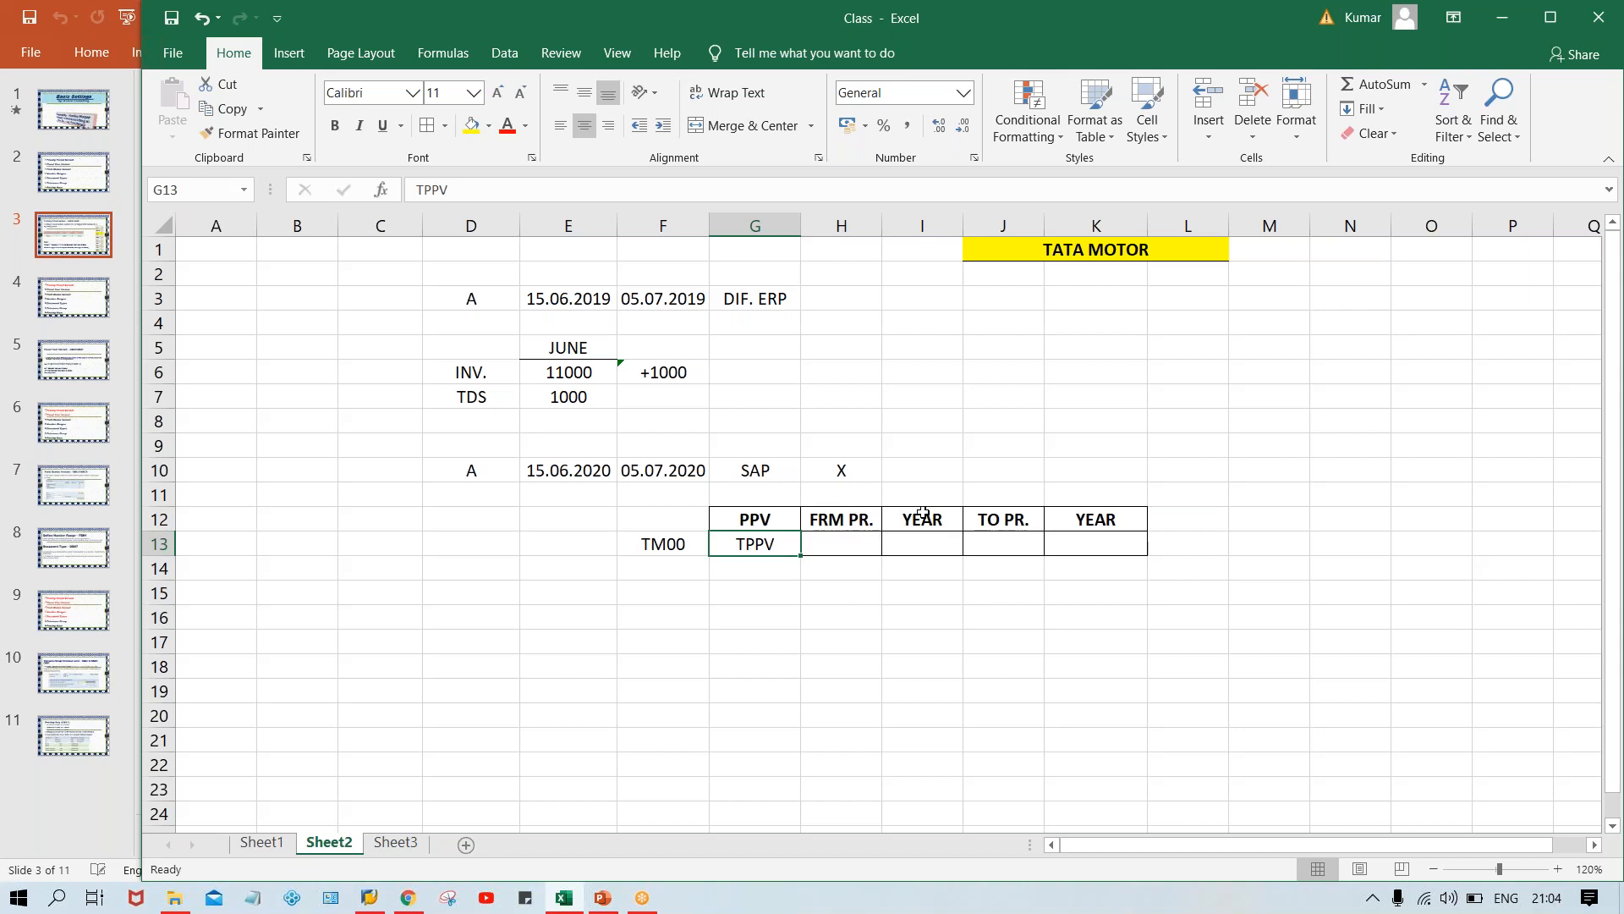
{"action": "key", "text": "Right"}
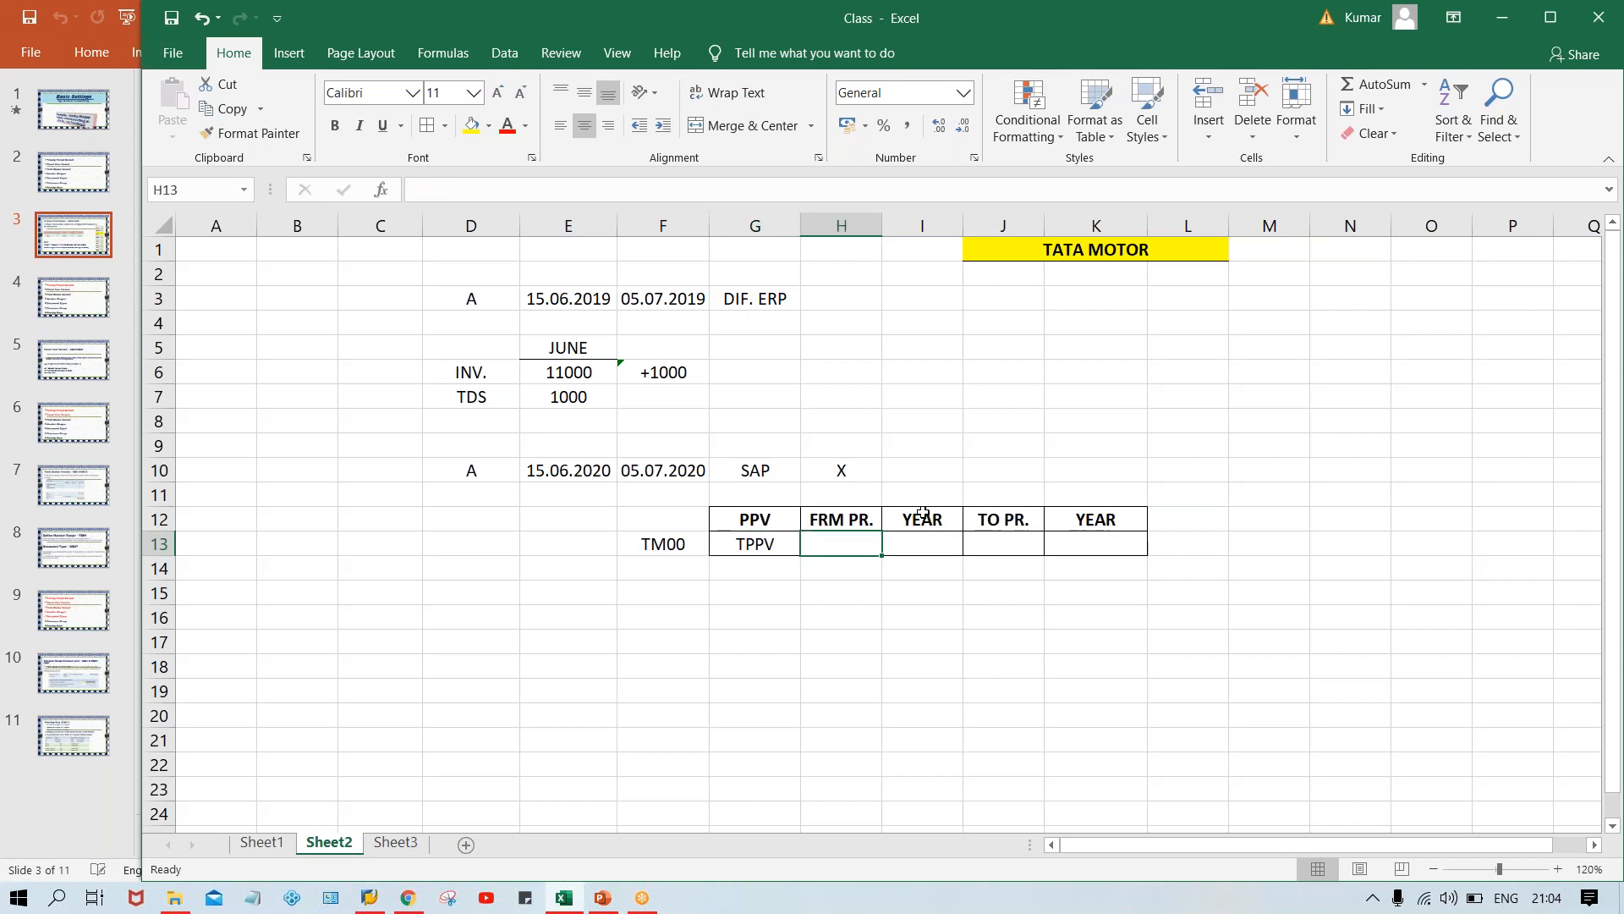
{"action": "type", "text": "7"}
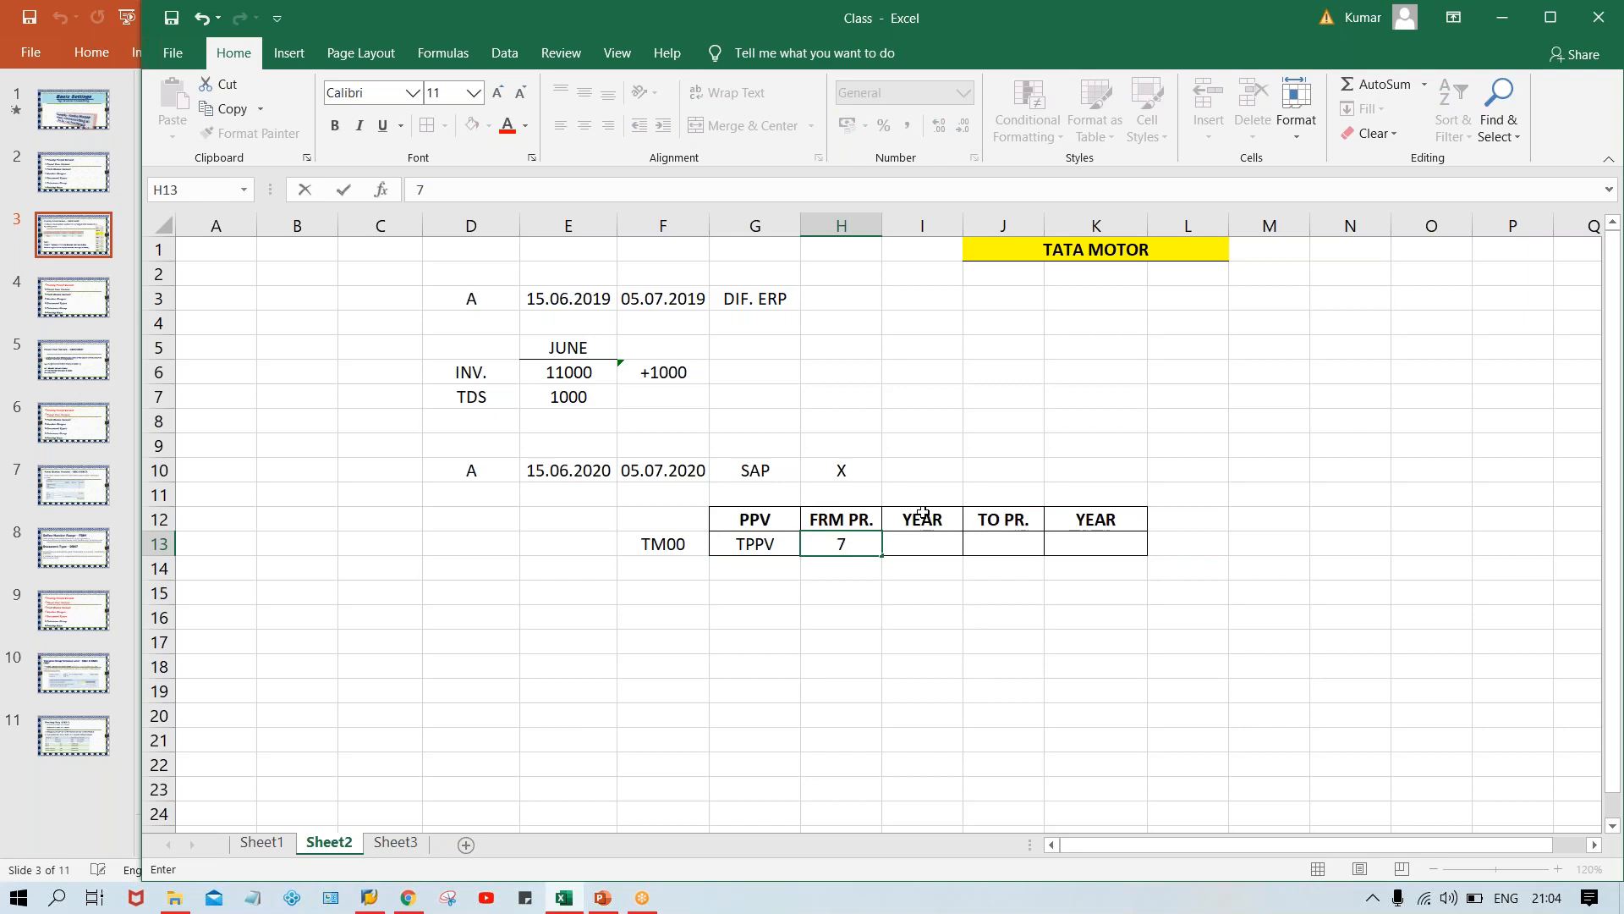
{"action": "key", "text": "Tab"}
{"action": "key", "text": "Left"}
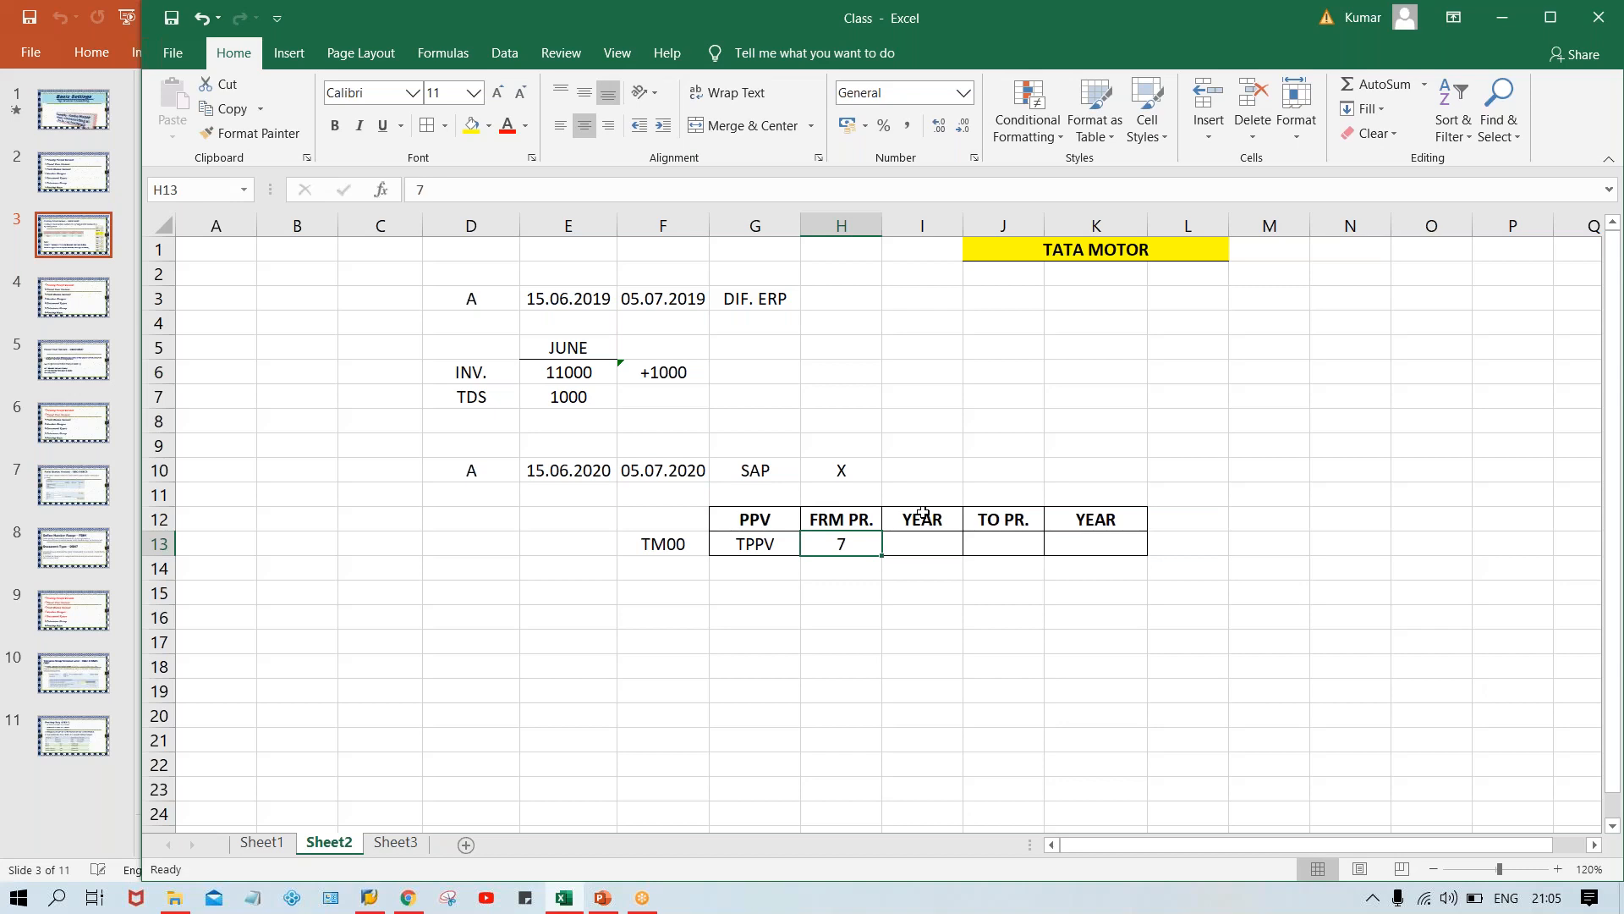
{"action": "key", "text": "Tab"}
{"action": "type", "text": "2020"}
{"action": "key", "text": "Tab"}
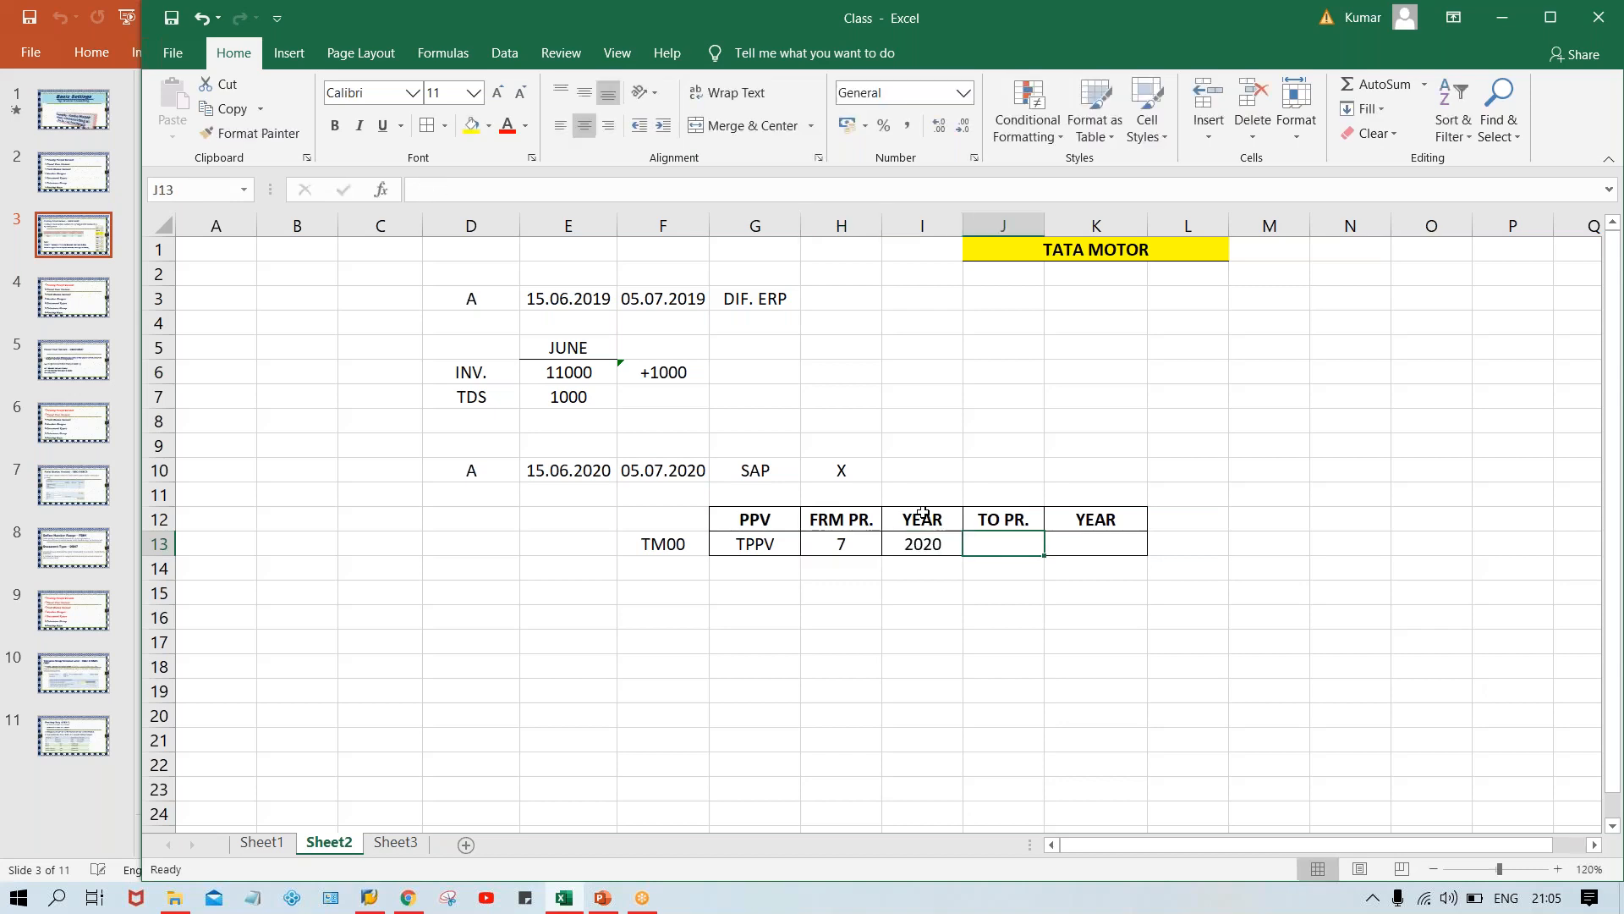
{"action": "type", "text": "7"}
{"action": "key", "text": "Tab"}
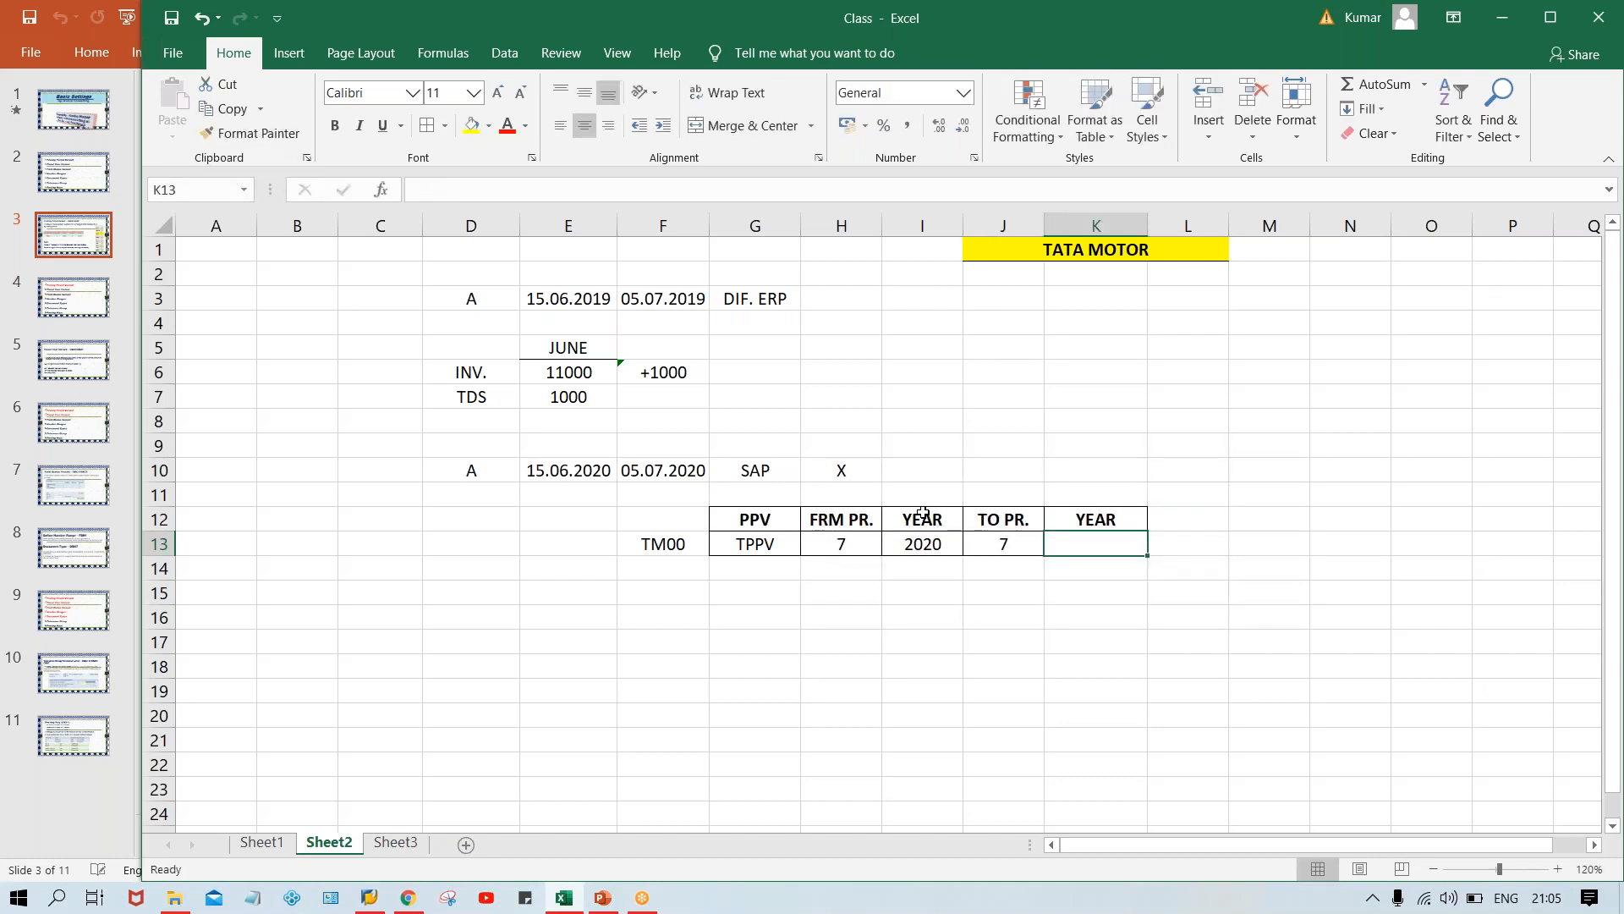
{"action": "type", "text": "2020"}
{"action": "key", "text": "Return"}
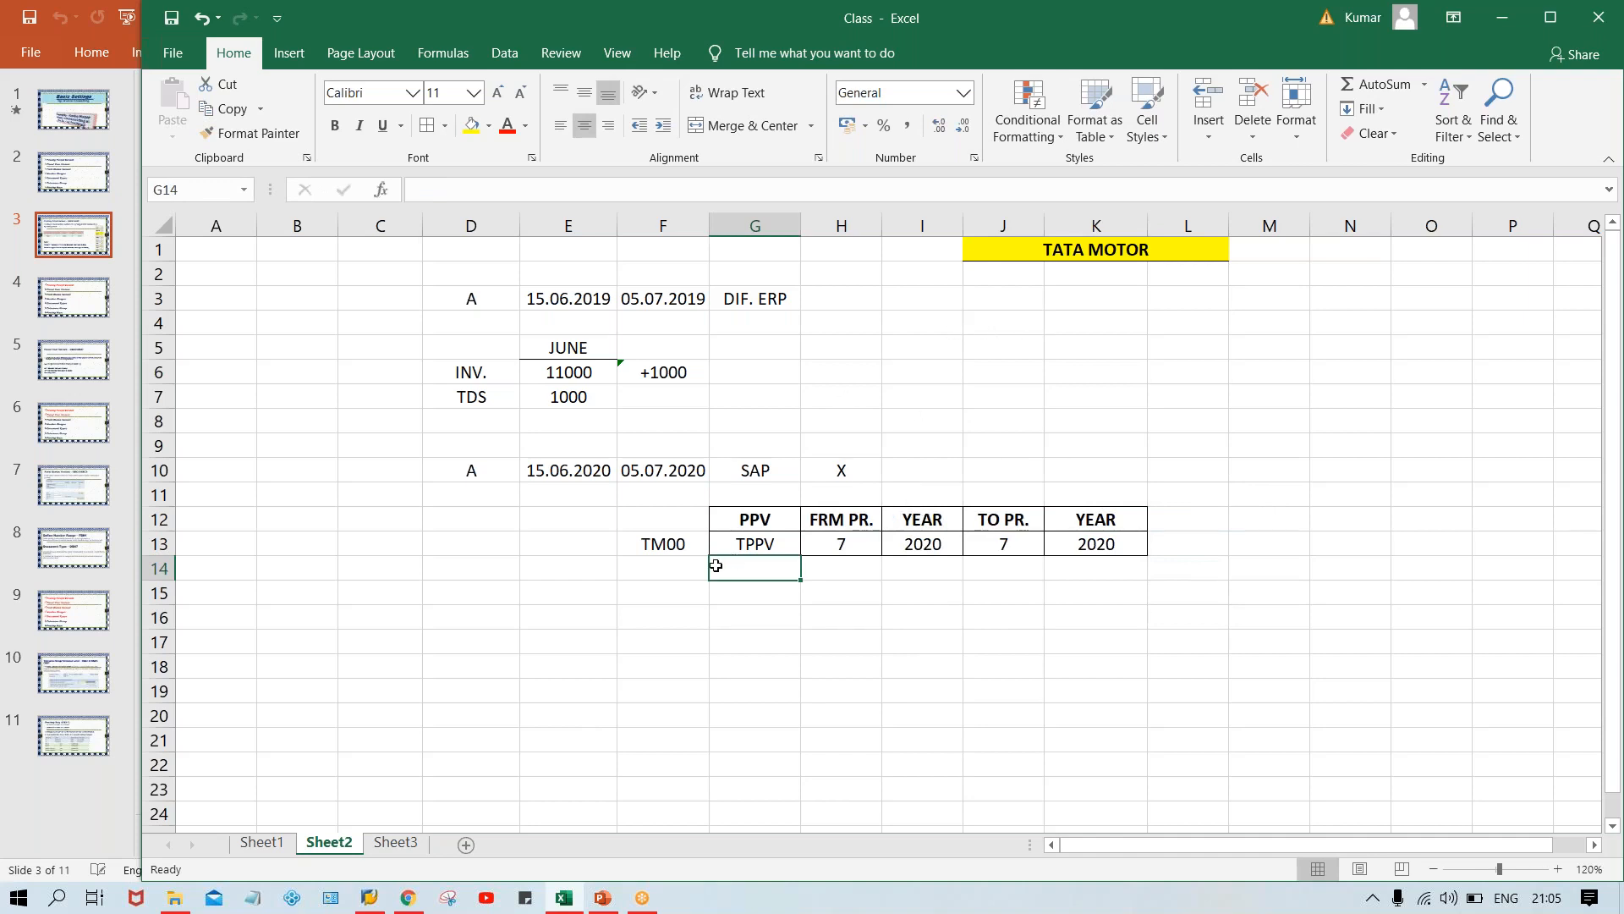
- Highlight cell F13, containing TM00, with a yellow fill
{"action": "left_click", "coordinate": [668, 544]}
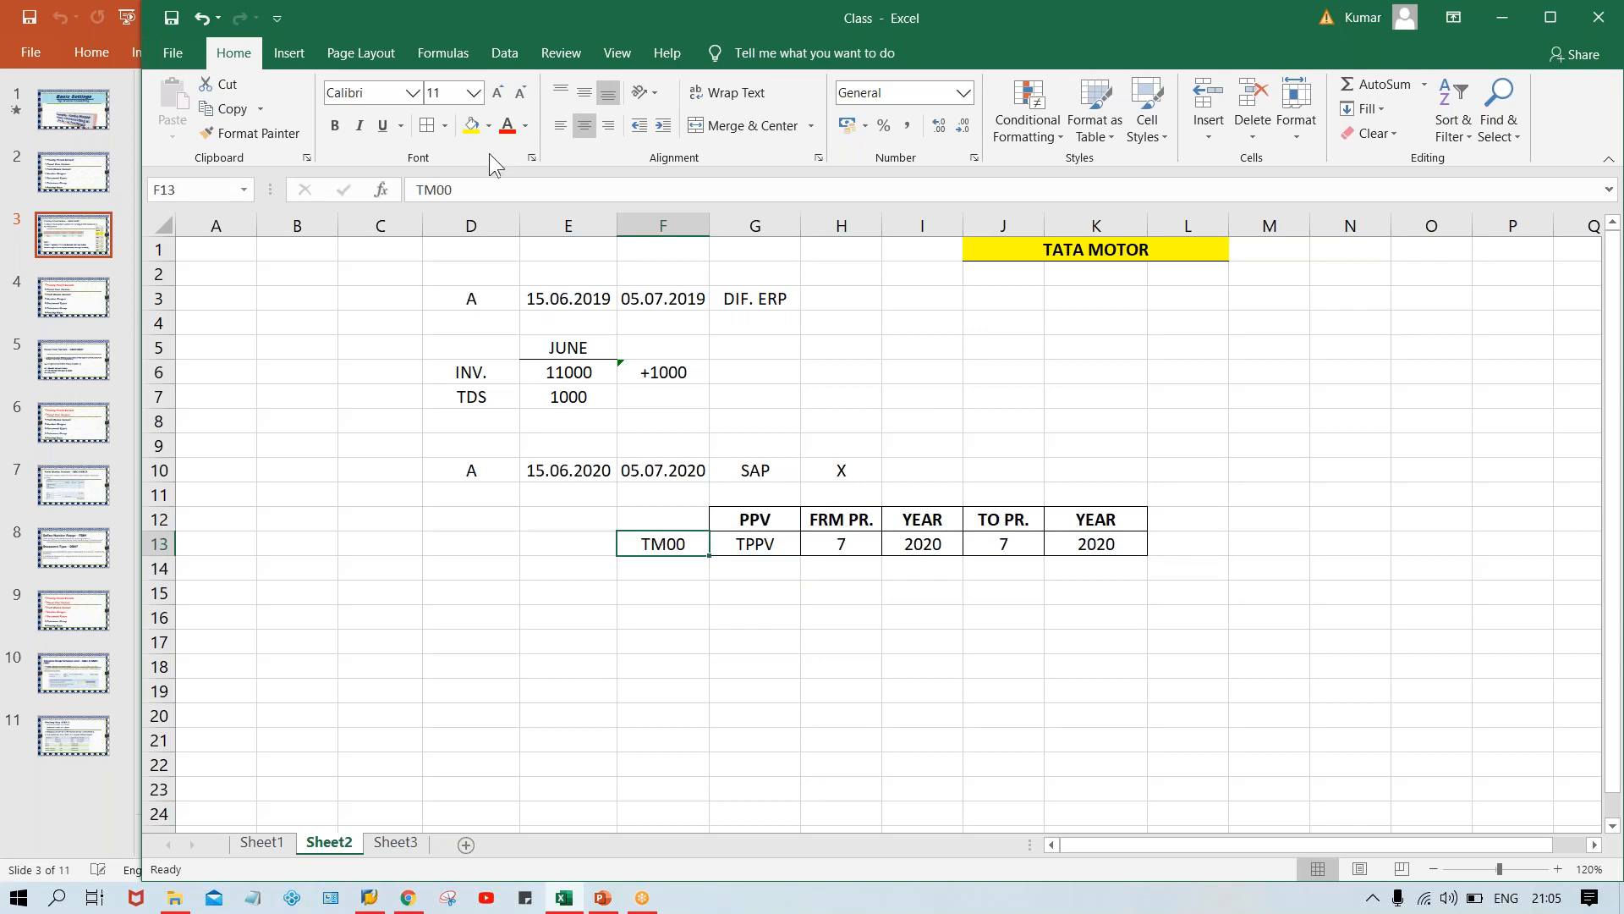
{"action": "left_click", "coordinate": [475, 132]}
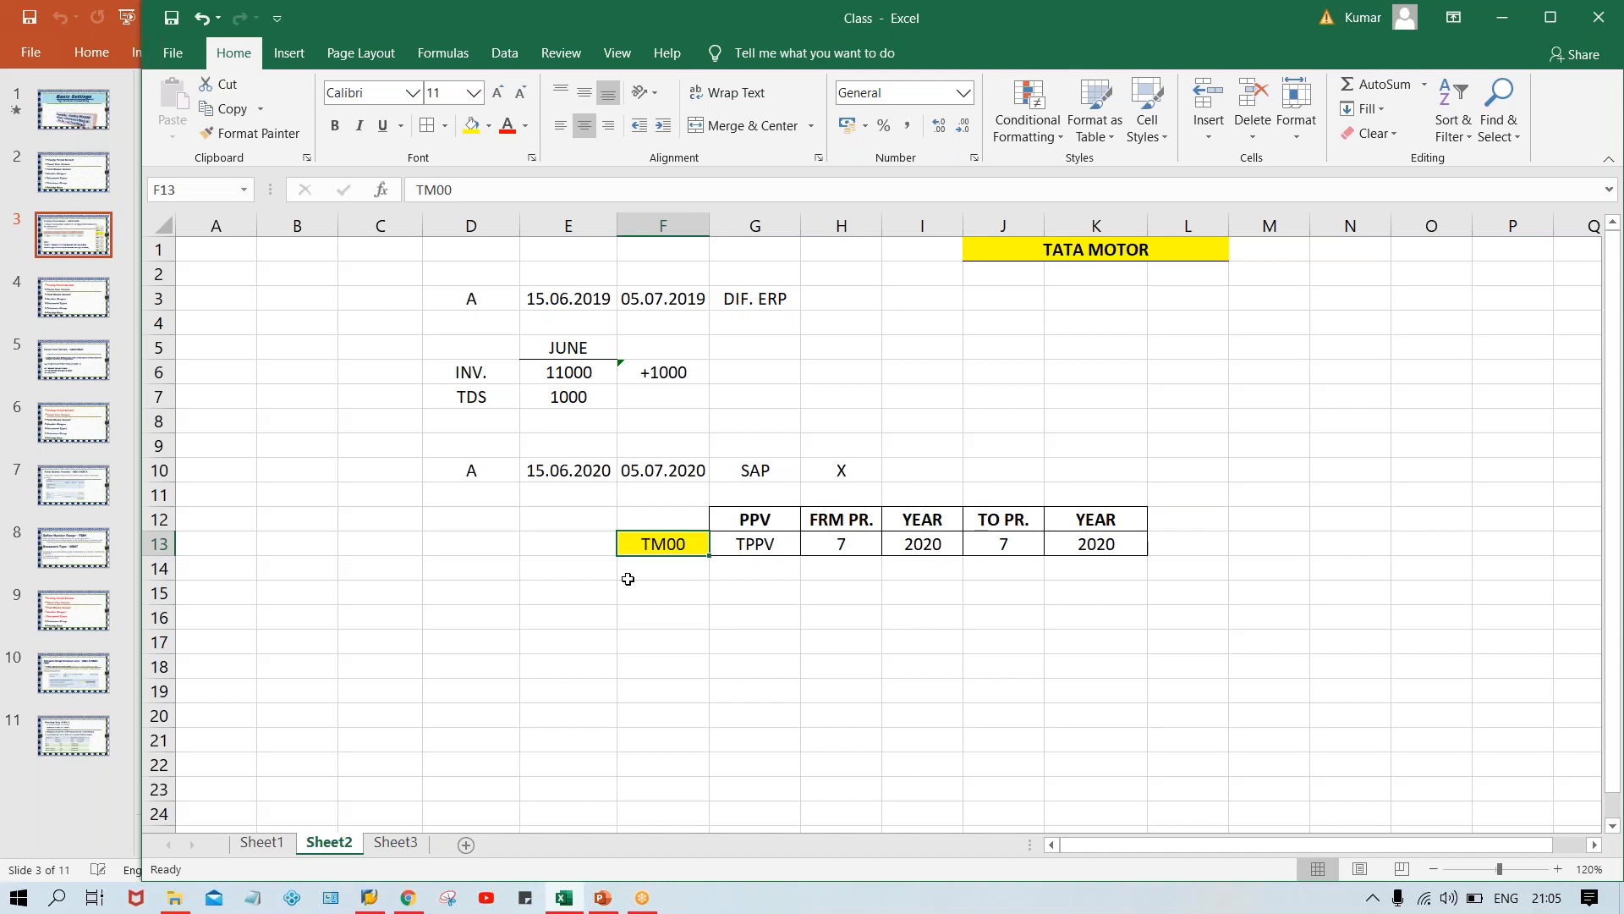
{"action": "key", "text": "Up"}
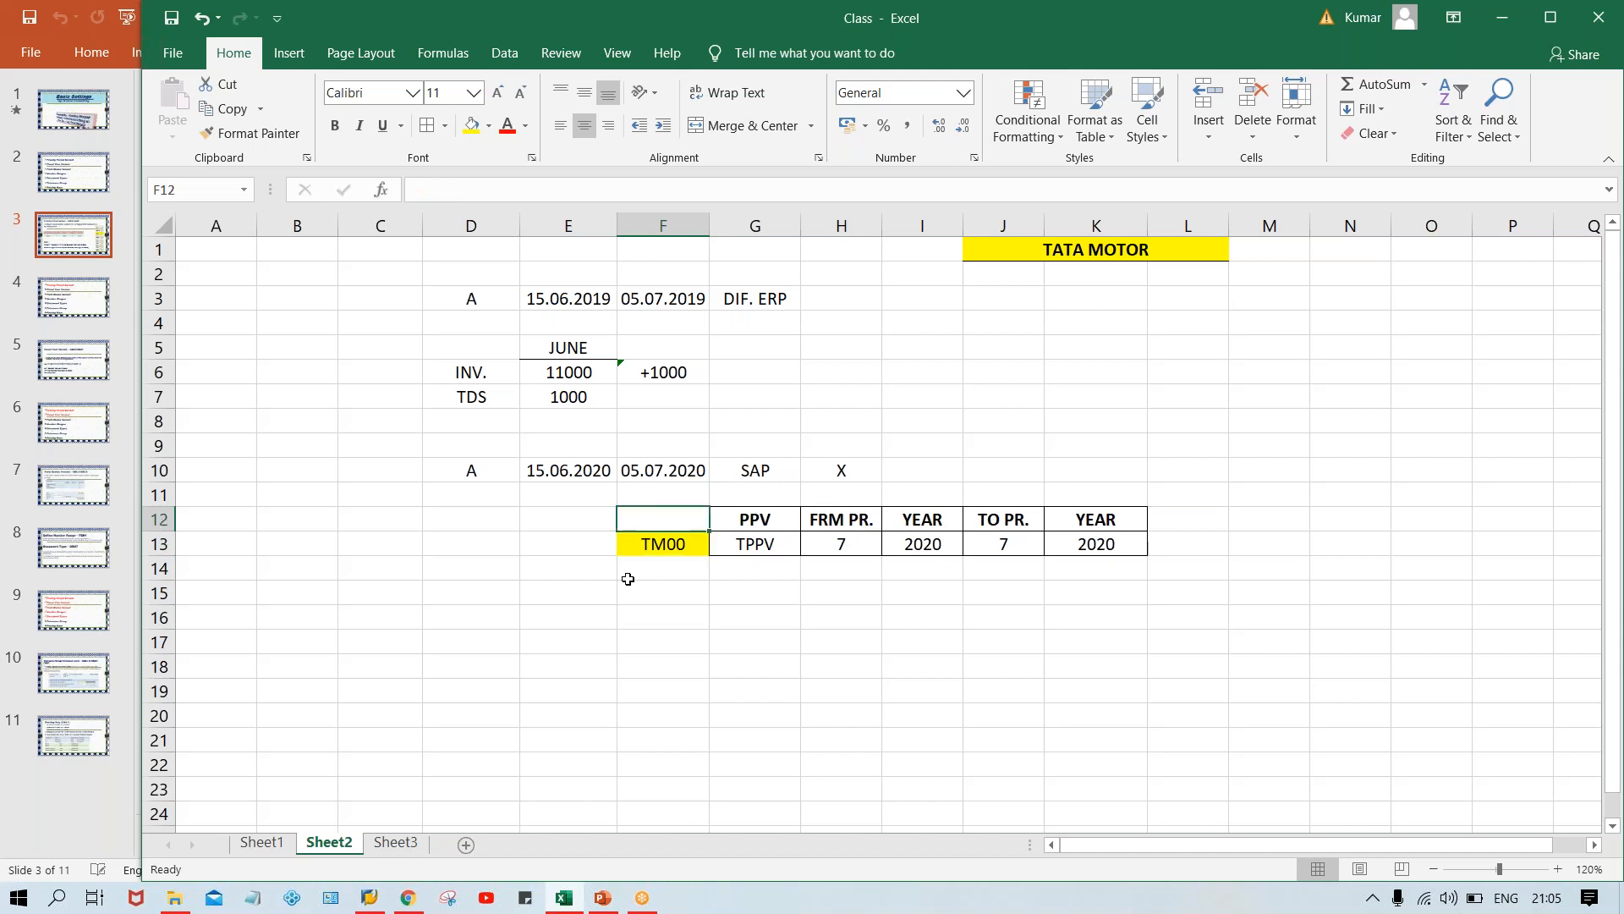
{"action": "key", "text": "Down"}
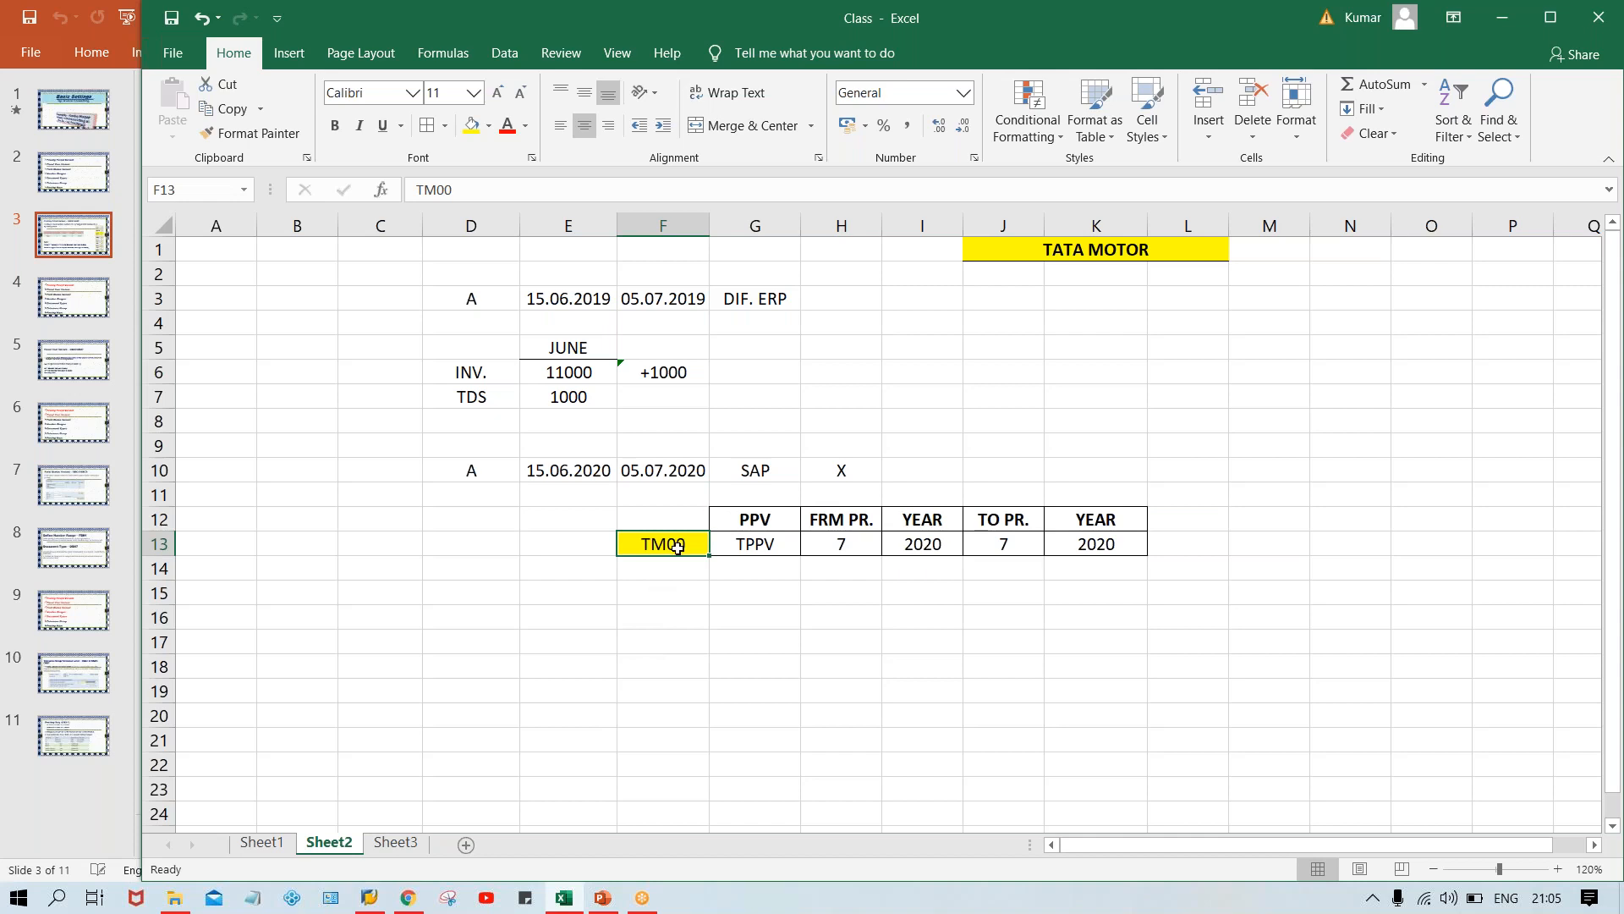
- Review the TM00 code, the TPPV variant and the from and to periods in row 13
{"action": "left_click", "coordinate": [778, 545]}
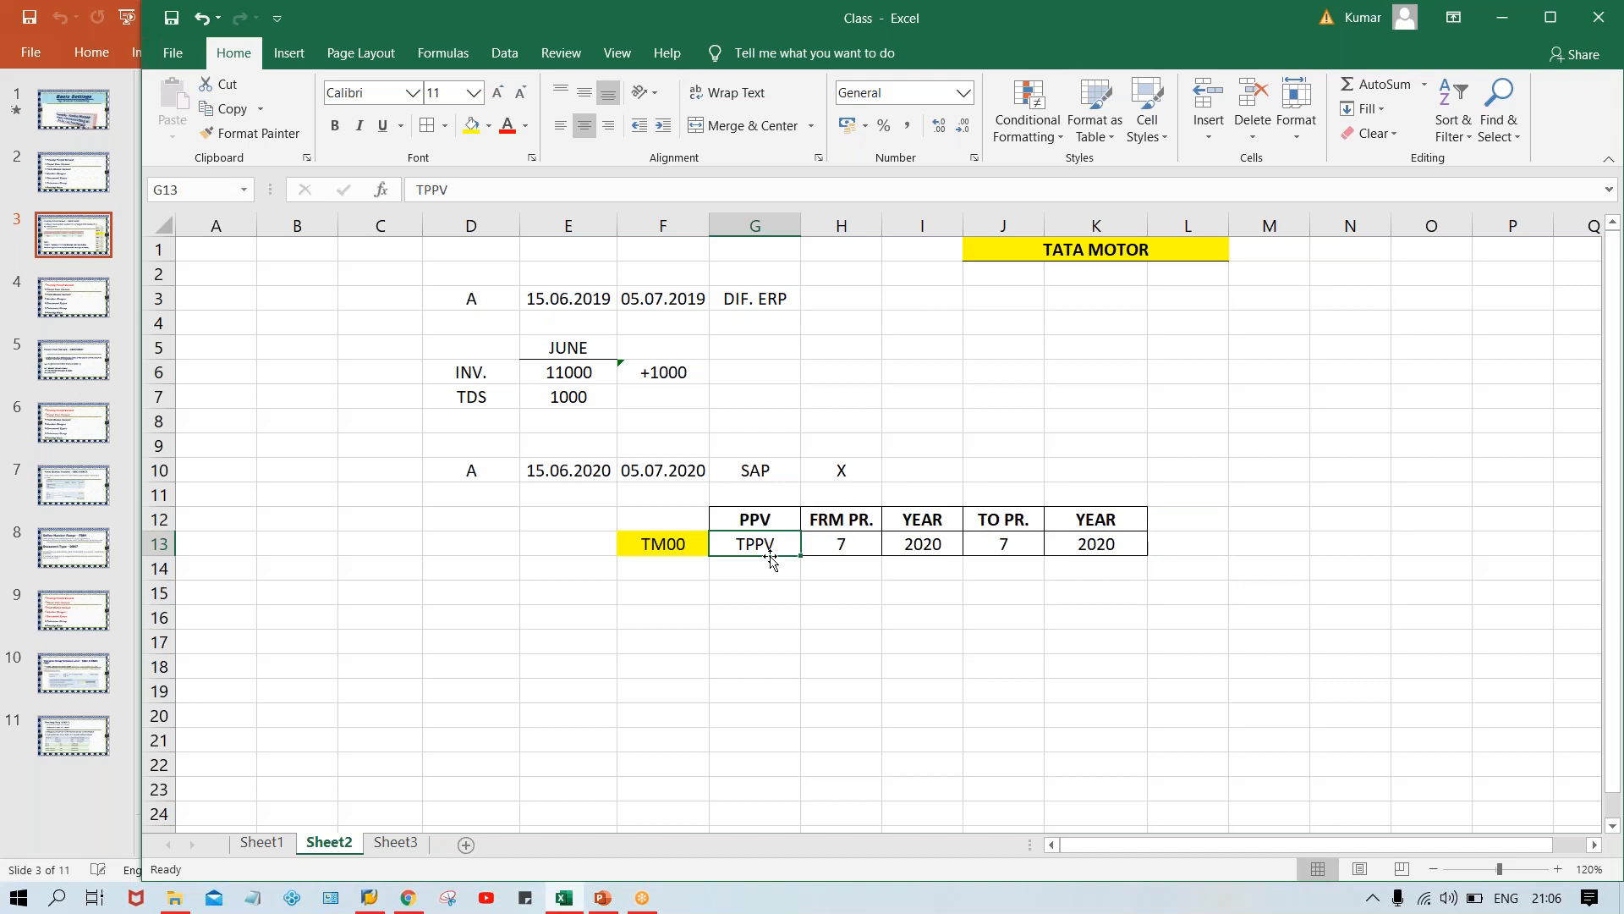
{"action": "left_click", "coordinate": [677, 542]}
{"action": "left_click", "coordinate": [744, 546]}
{"action": "left_click", "coordinate": [829, 549]}
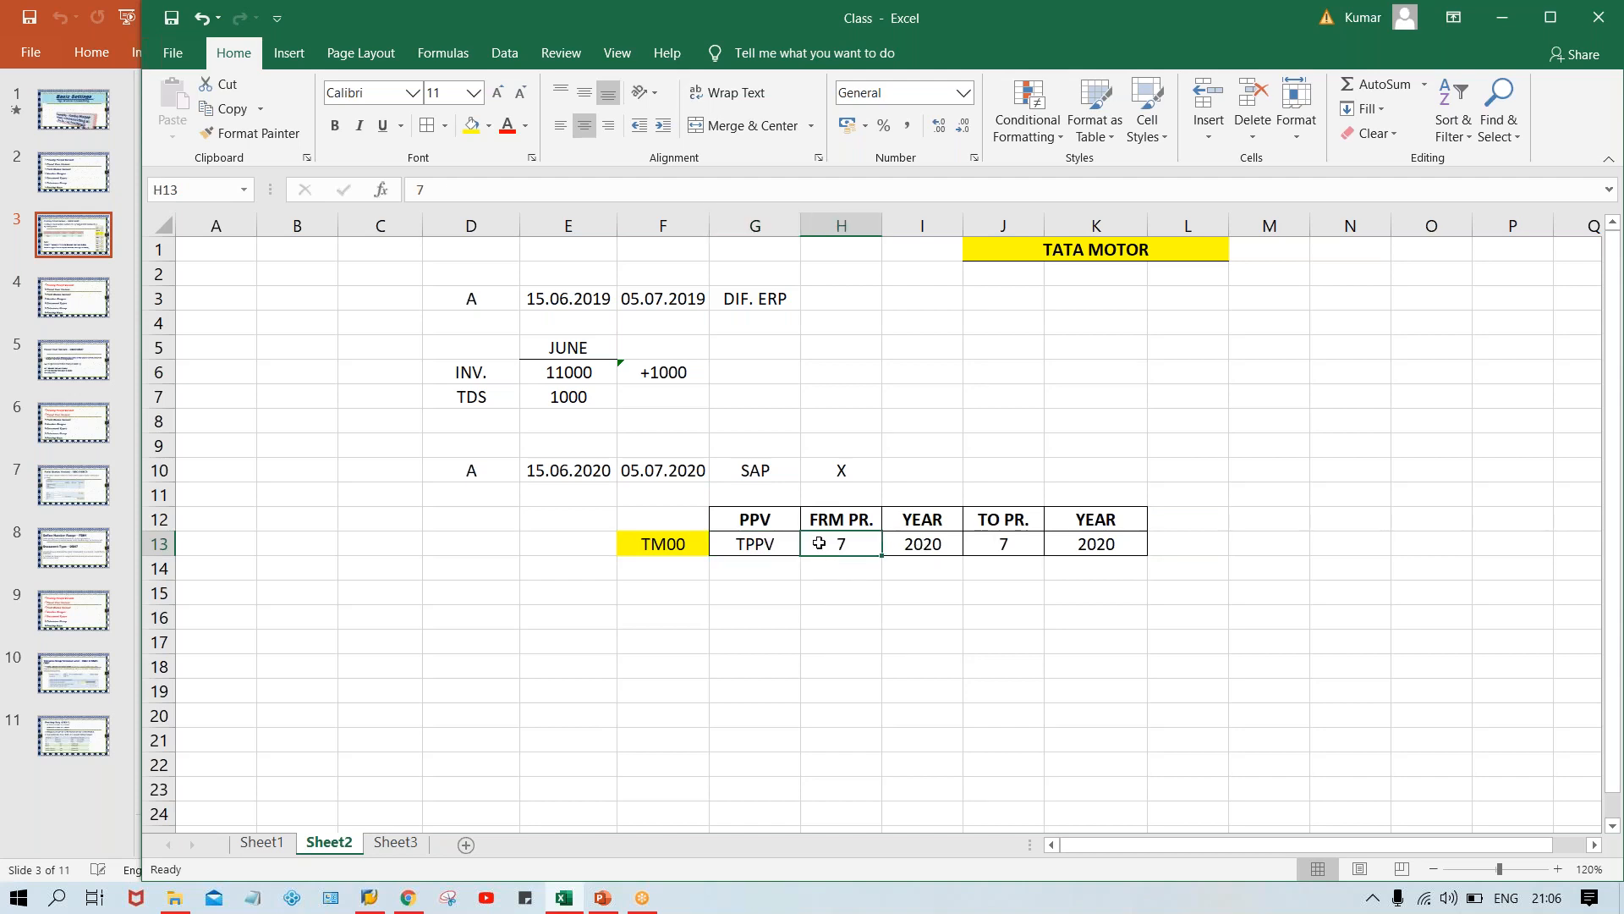
{"action": "left_click", "coordinate": [1016, 546]}
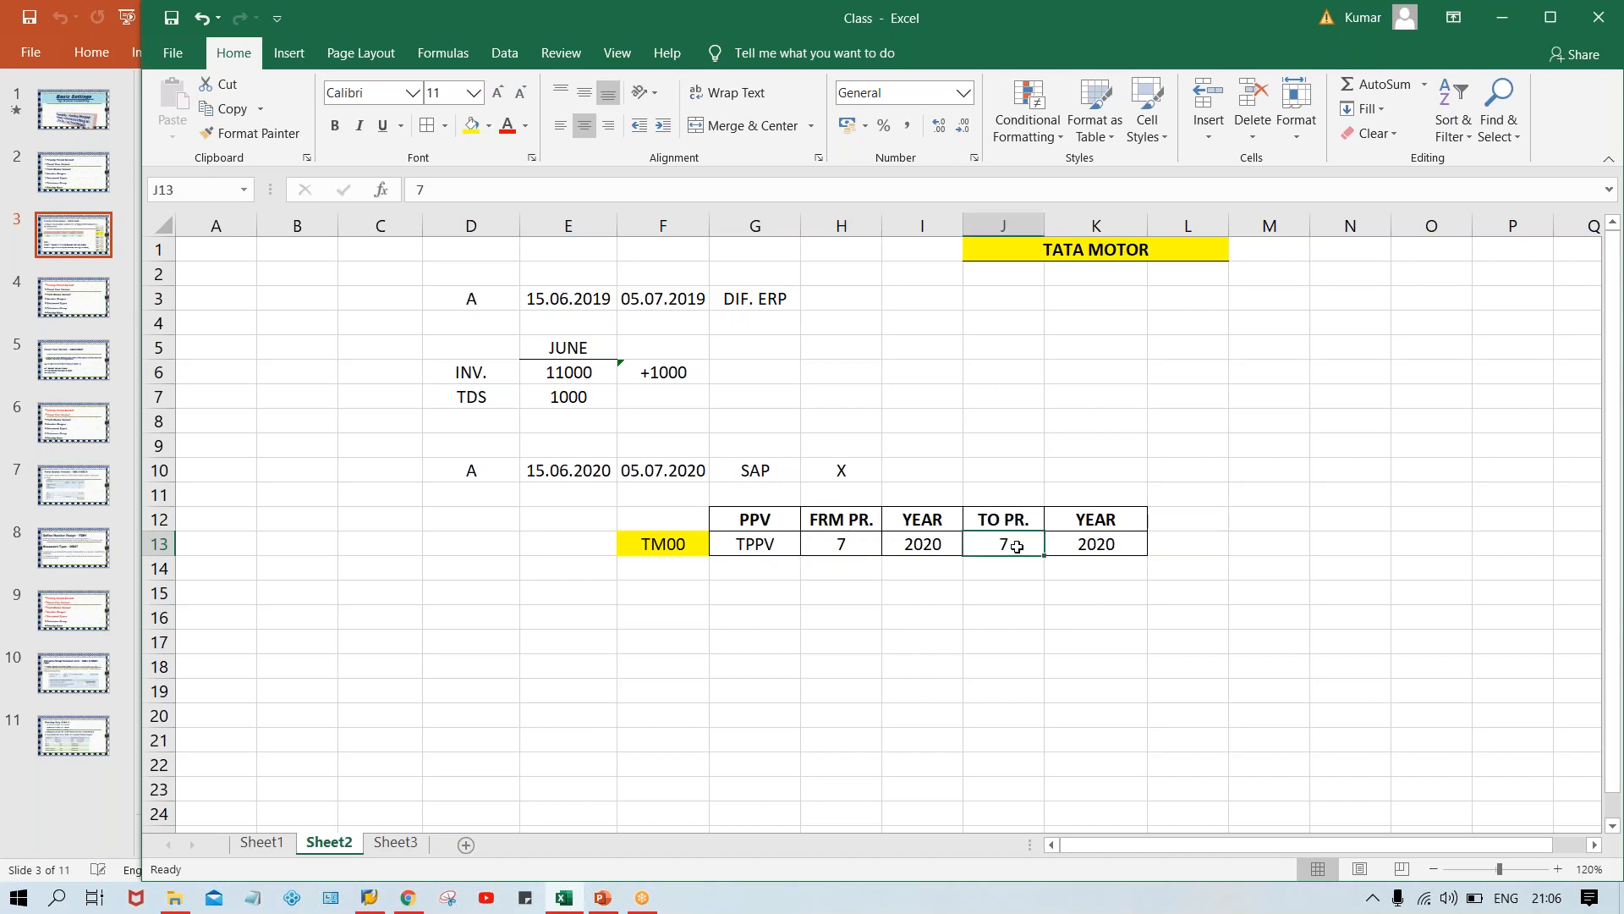
{"action": "left_click", "coordinate": [846, 550]}
{"action": "left_click", "coordinate": [1019, 554]}
- Compare the example dates in E10 and F10 with the from and to periods in H13 and J13
{"action": "left_click", "coordinate": [716, 467]}
{"action": "left_click", "coordinate": [677, 468]}
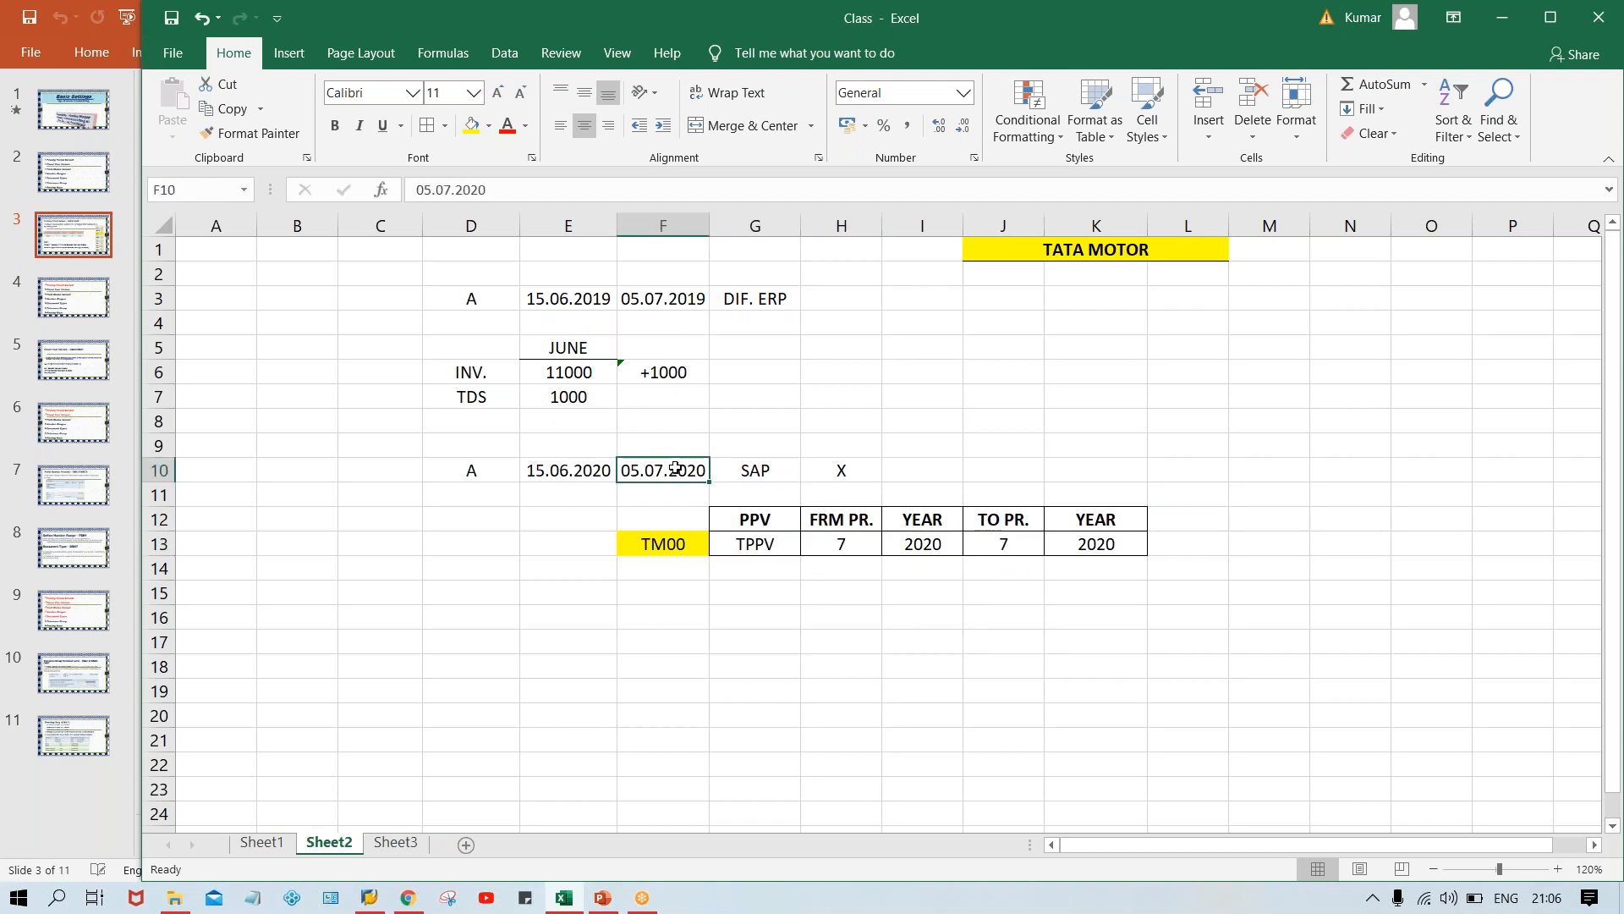
{"action": "left_click", "coordinate": [581, 470]}
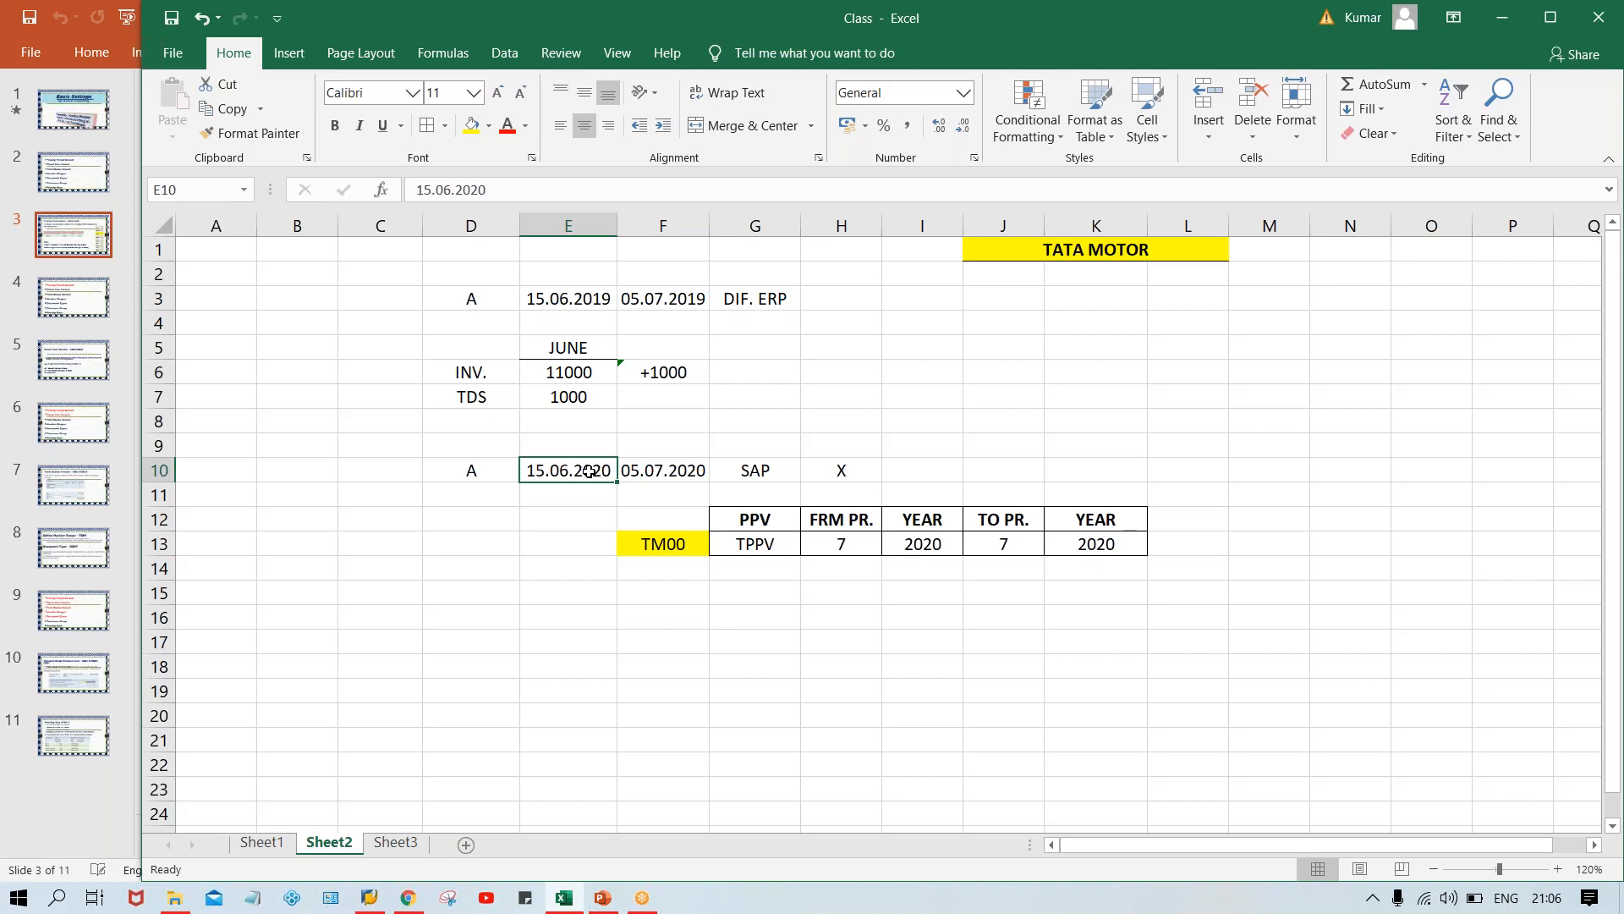
{"action": "left_click", "coordinate": [854, 540]}
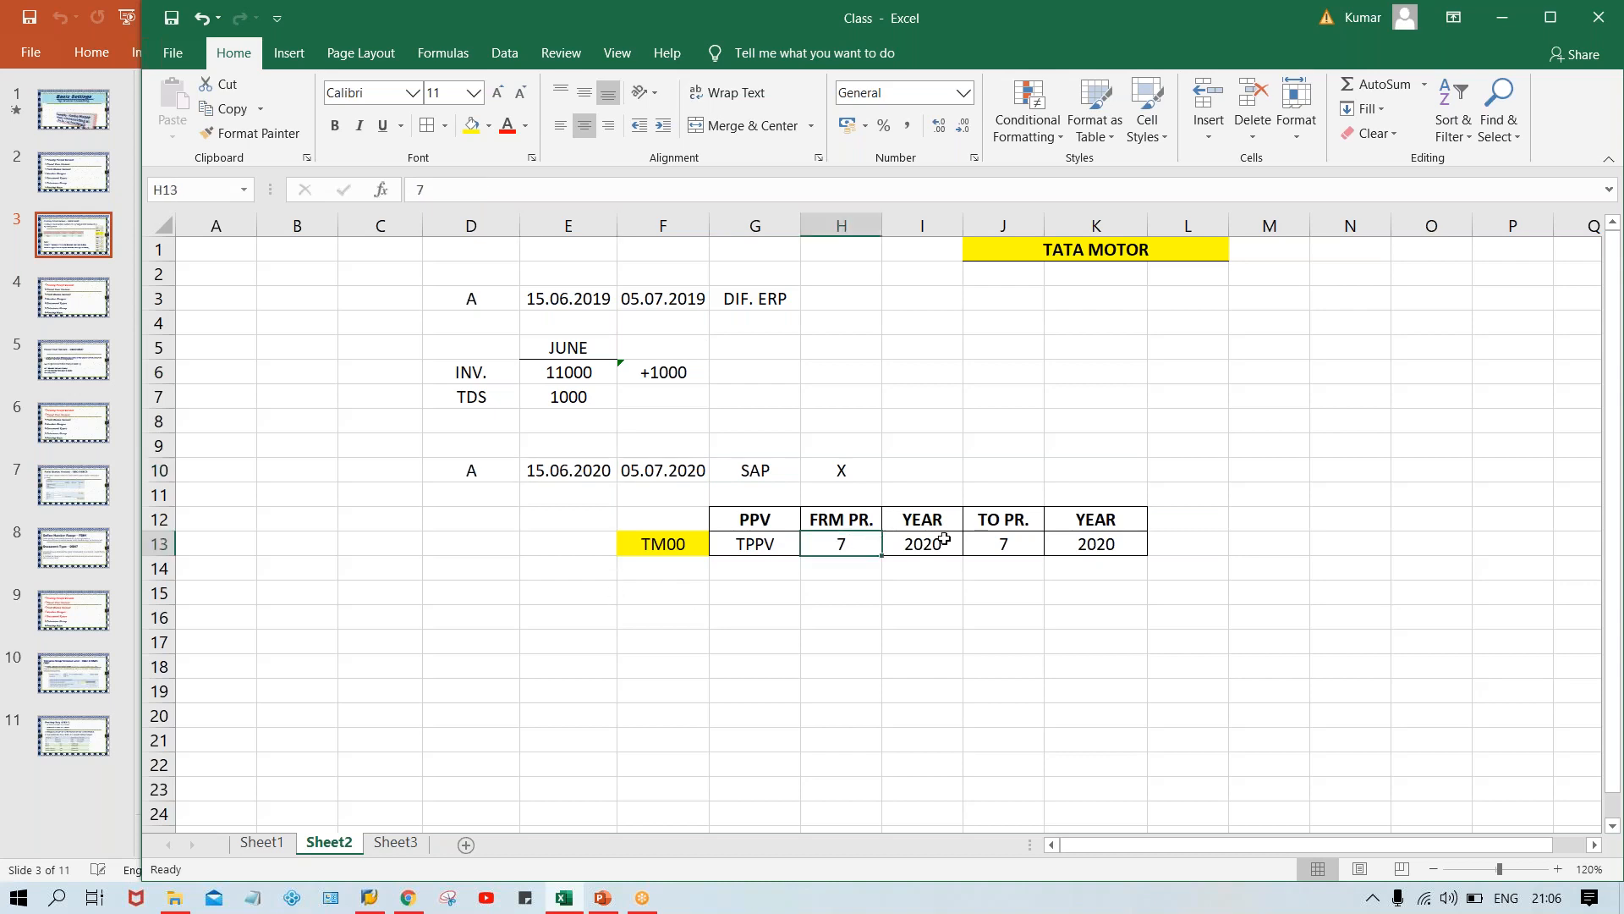
{"action": "left_click", "coordinate": [1019, 535]}
{"action": "left_click", "coordinate": [850, 543]}
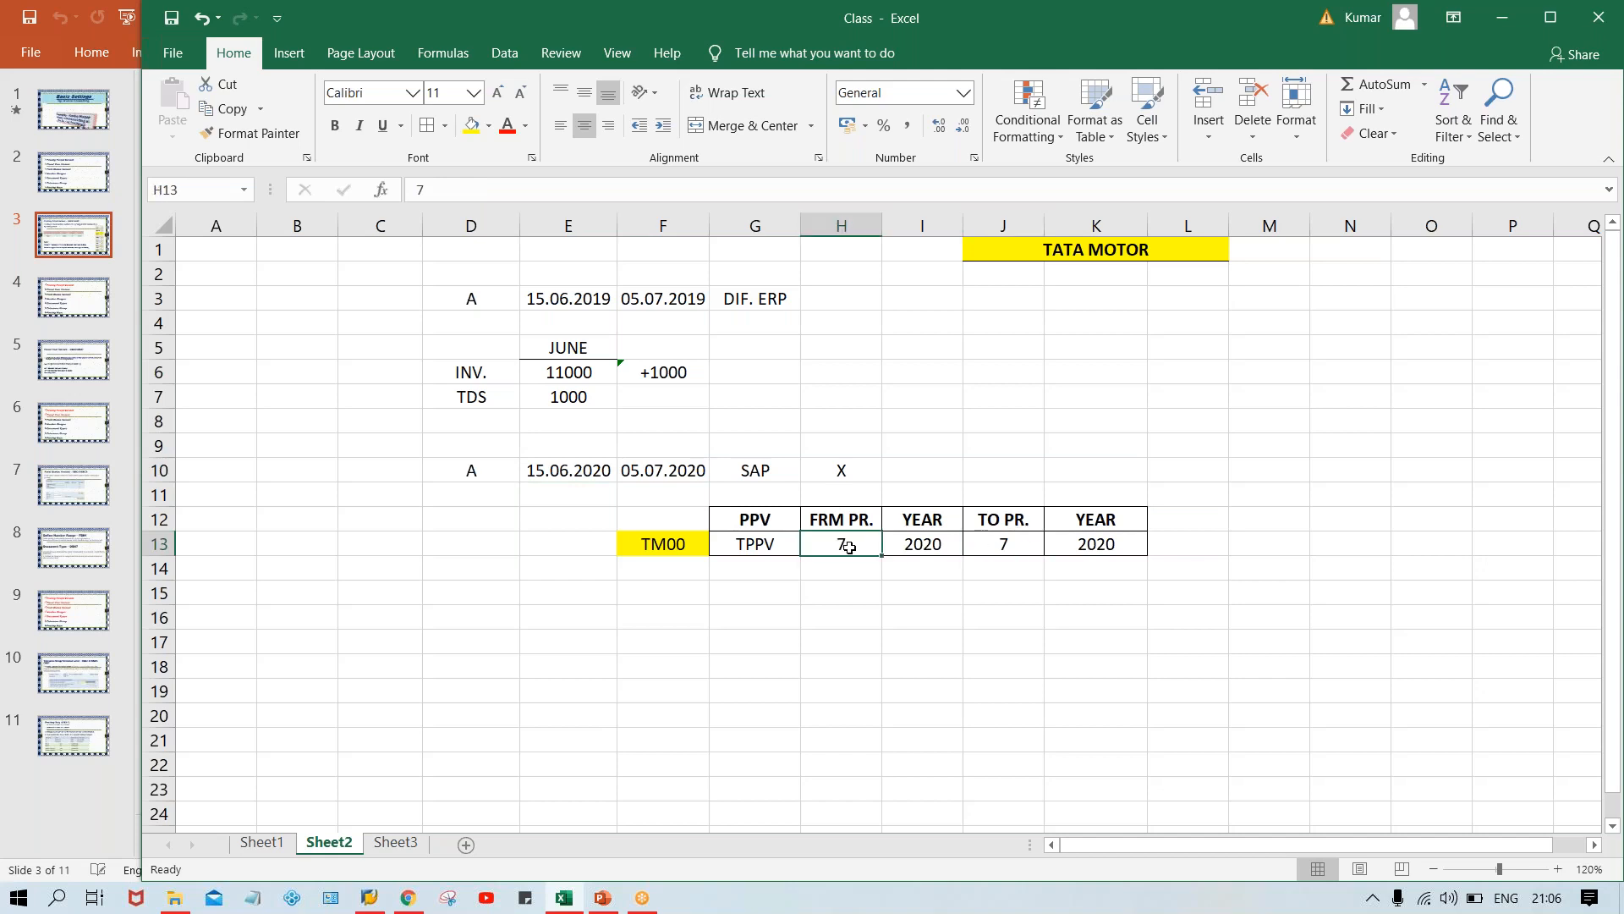
{"action": "left_click", "coordinate": [1016, 541]}
{"action": "left_click", "coordinate": [835, 540]}
{"action": "left_click", "coordinate": [1013, 542]}
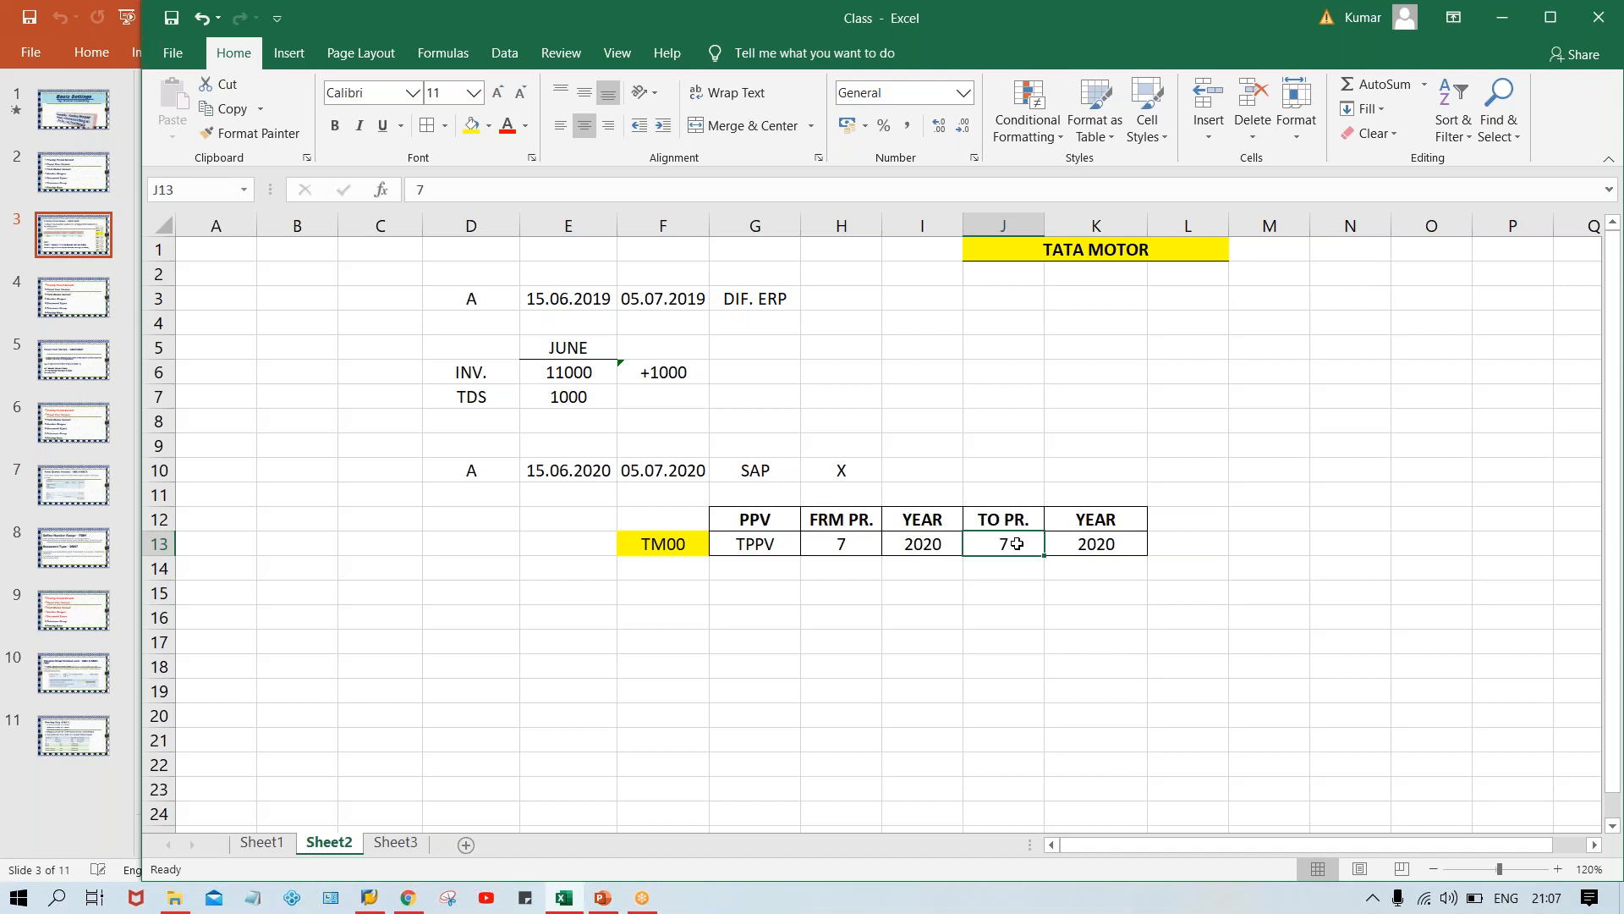
{"action": "left_click", "coordinate": [844, 547]}
{"action": "left_click", "coordinate": [1006, 547]}
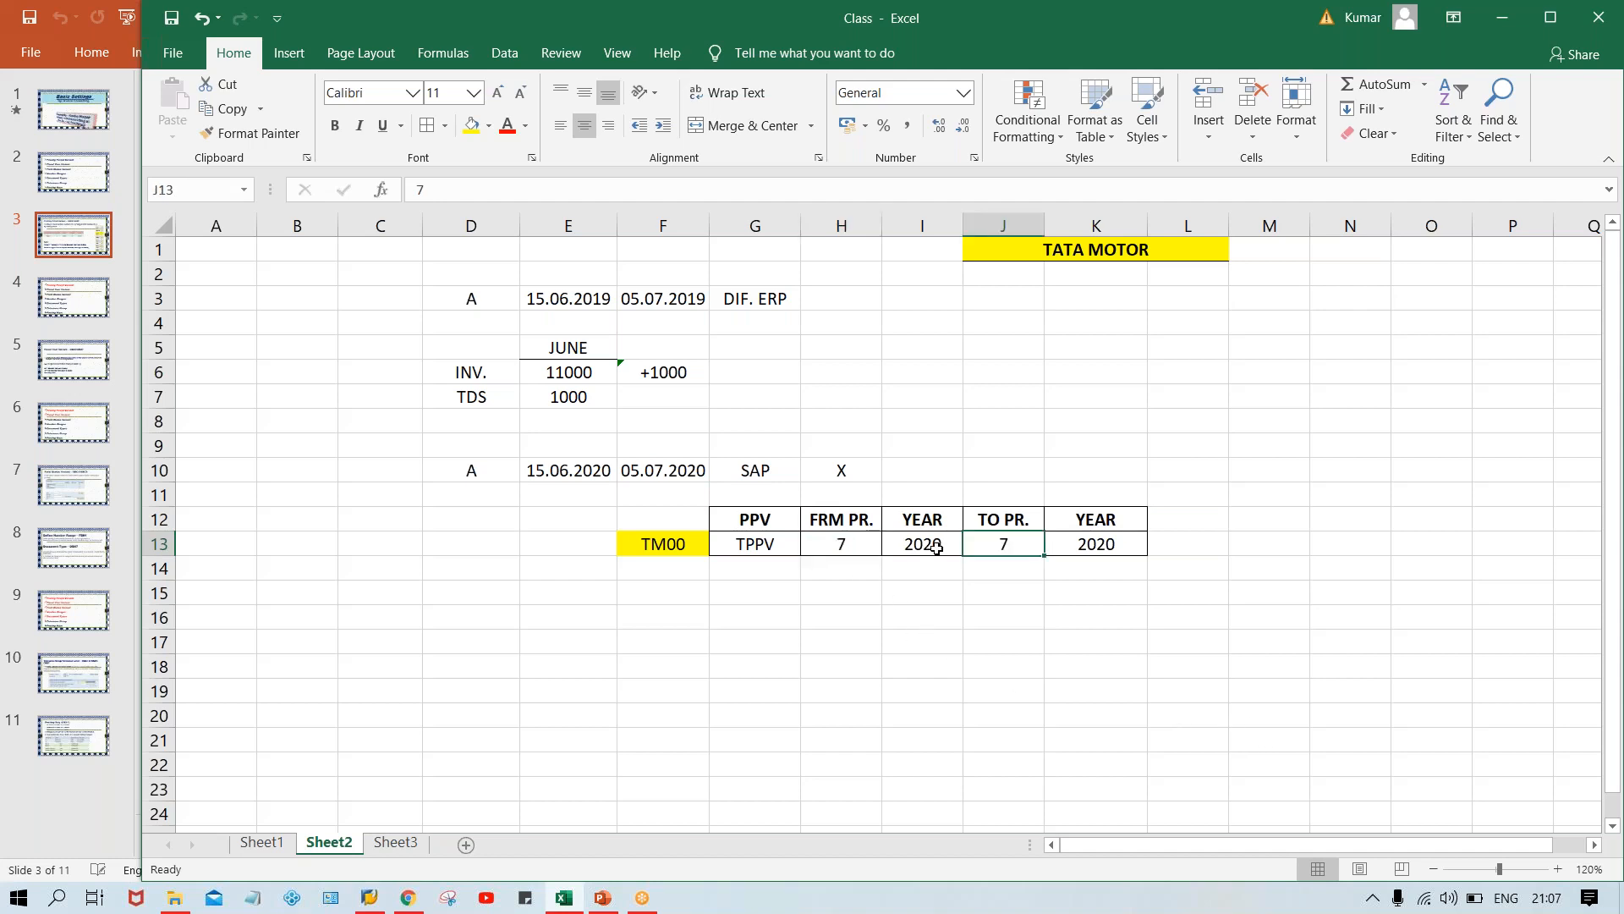
{"action": "left_click", "coordinate": [856, 548]}
{"action": "left_click", "coordinate": [1004, 545]}
{"action": "left_click", "coordinate": [850, 545]}
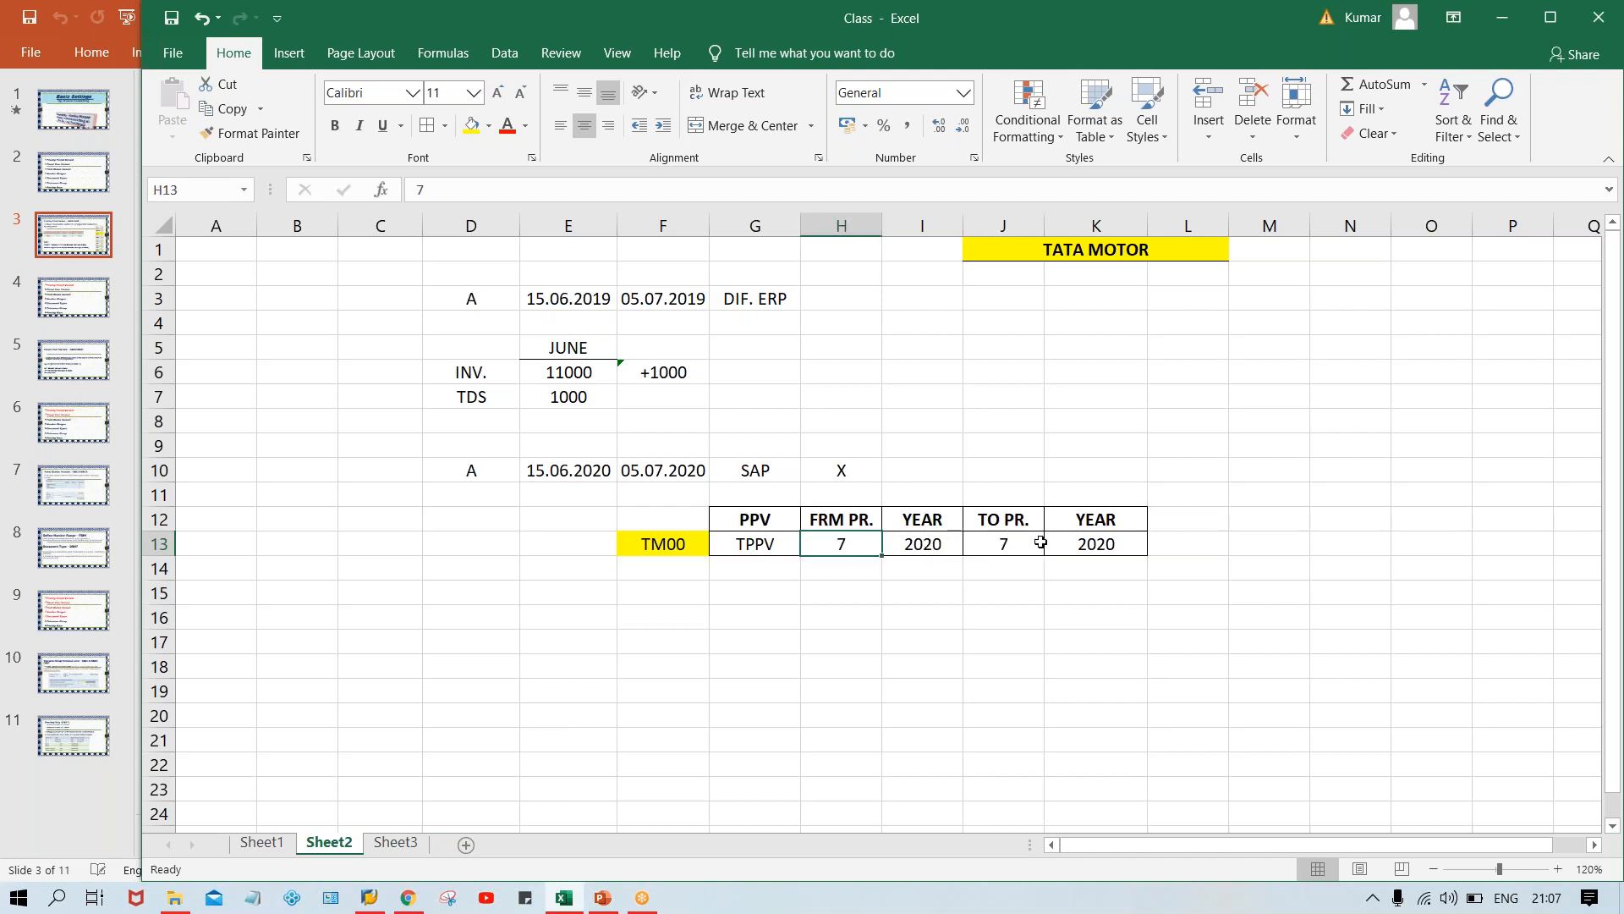
{"action": "left_click", "coordinate": [1004, 550]}
{"action": "left_click", "coordinate": [856, 565]}
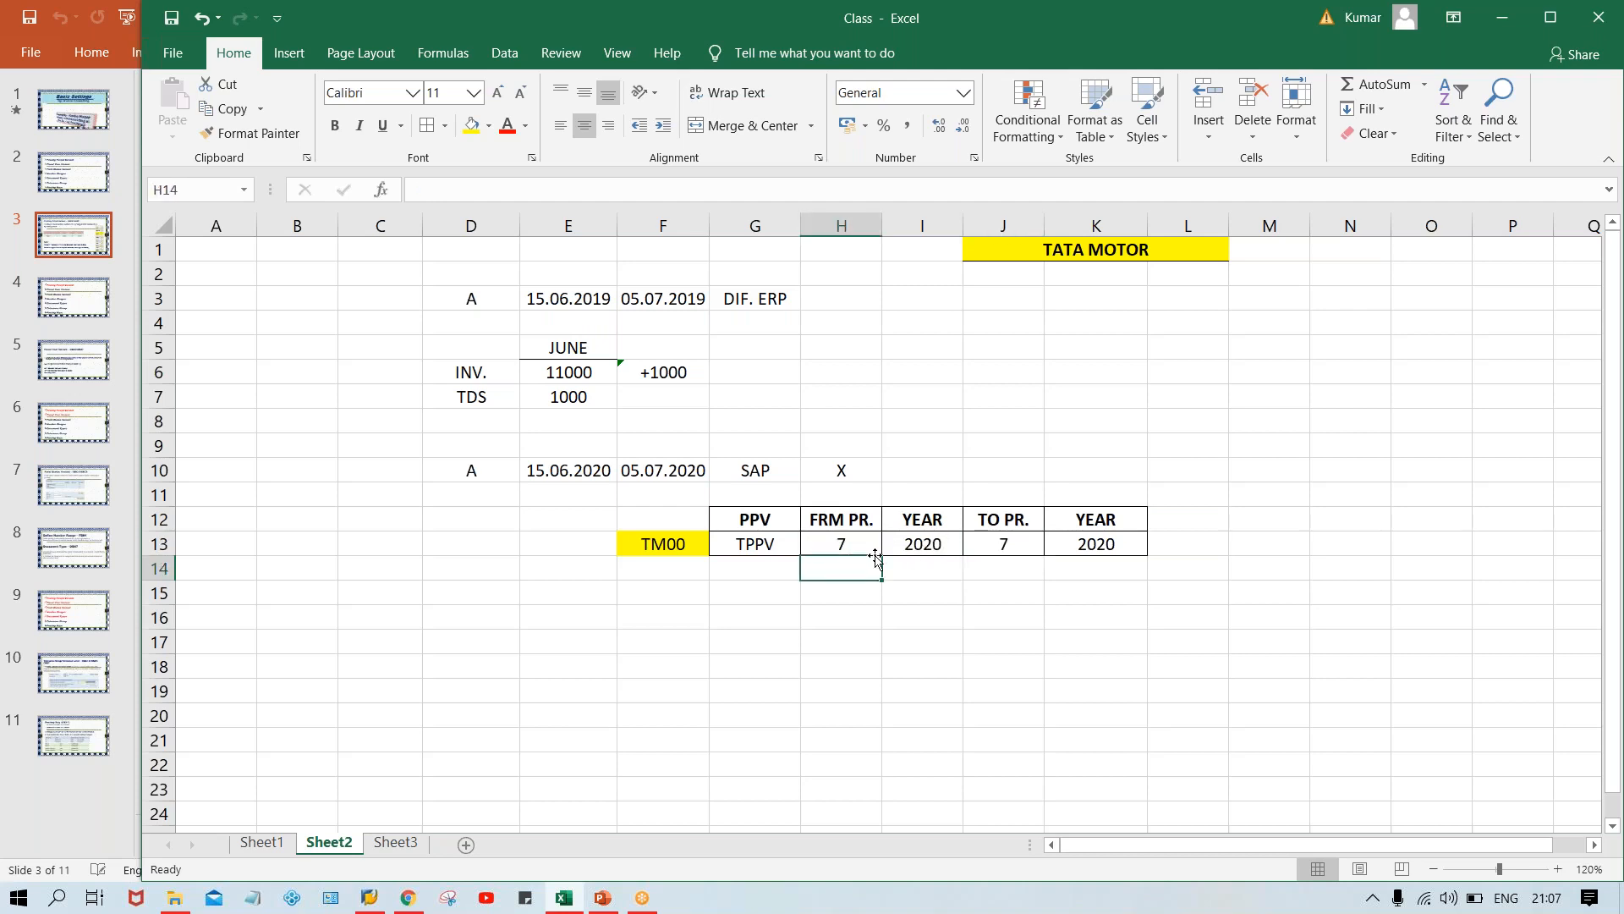
{"action": "left_click", "coordinate": [1007, 544]}
{"action": "left_click", "coordinate": [843, 543]}
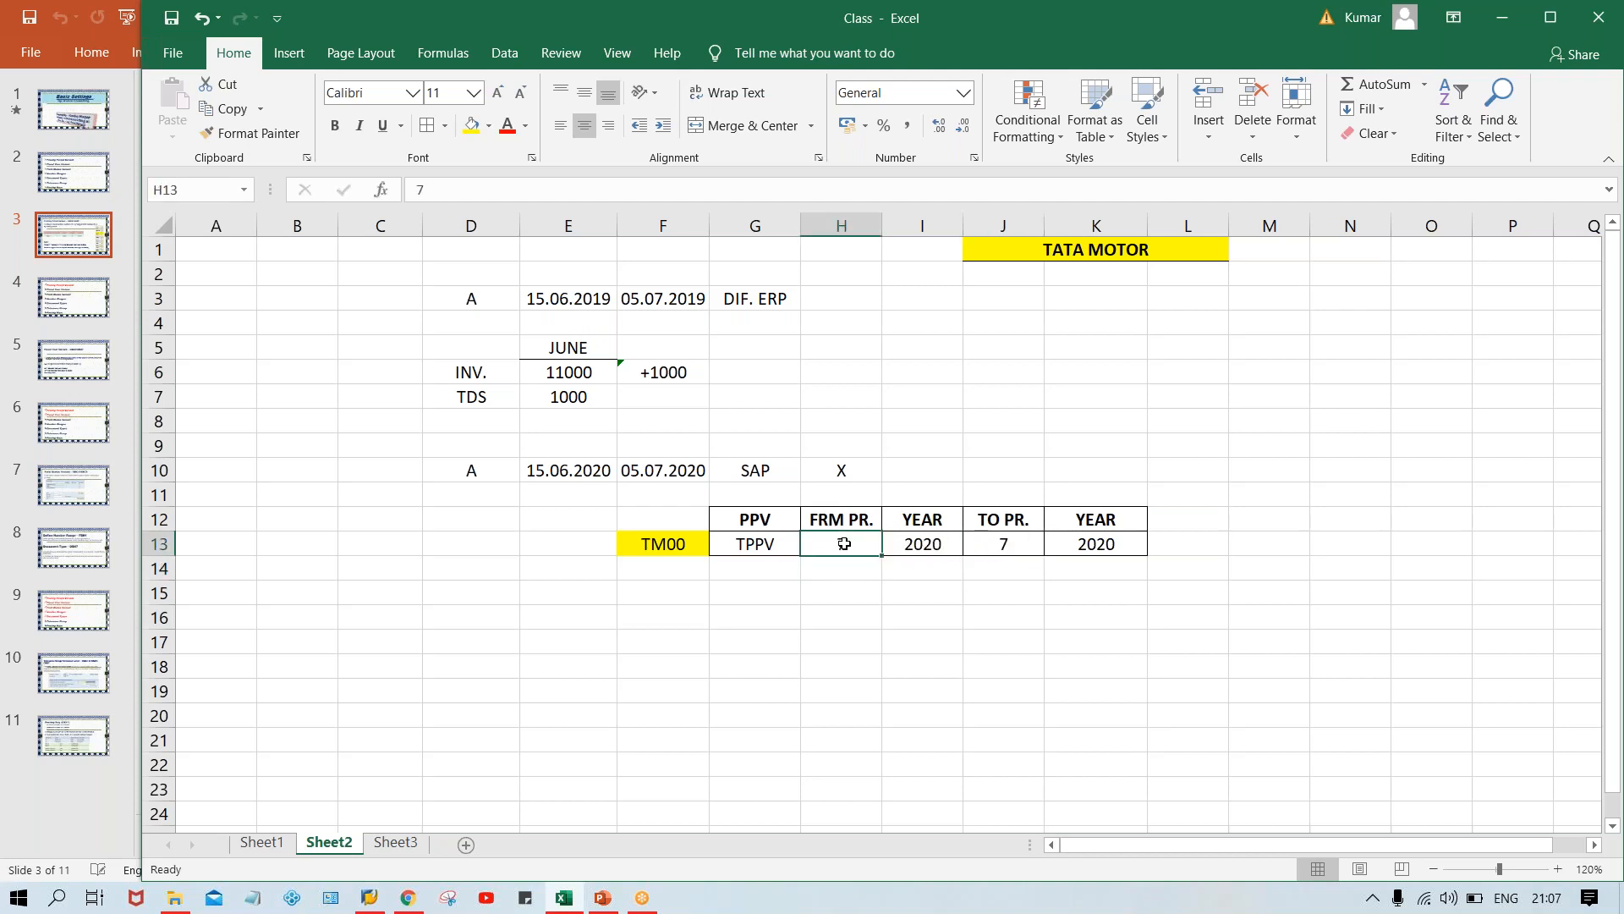
{"action": "left_click", "coordinate": [1014, 545]}
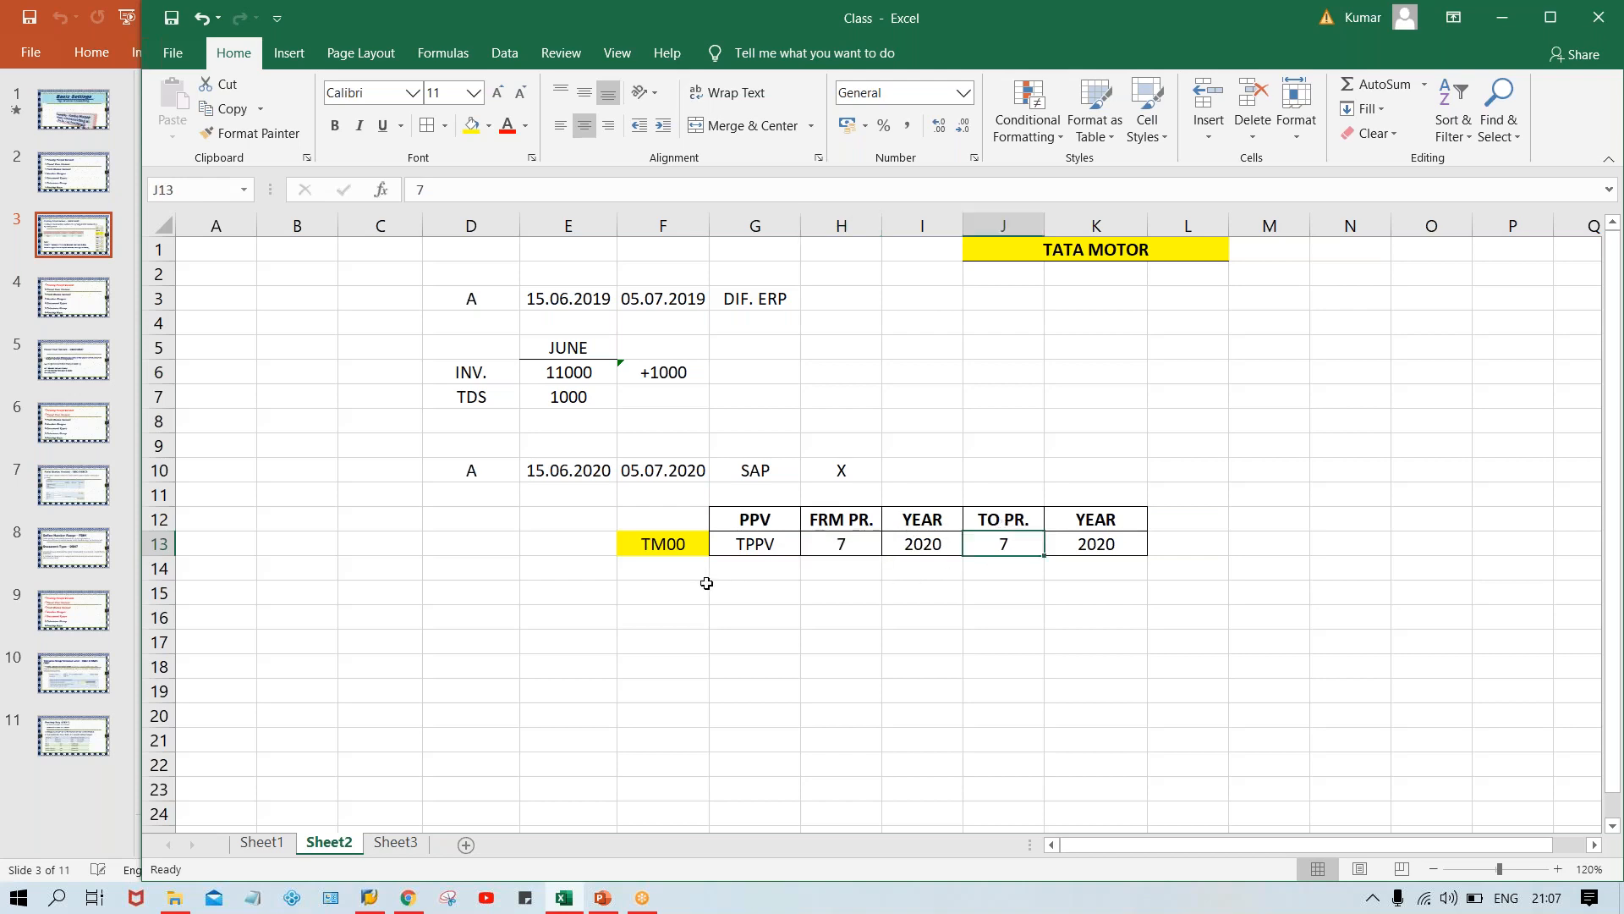
{"action": "left_click", "coordinate": [586, 471]}
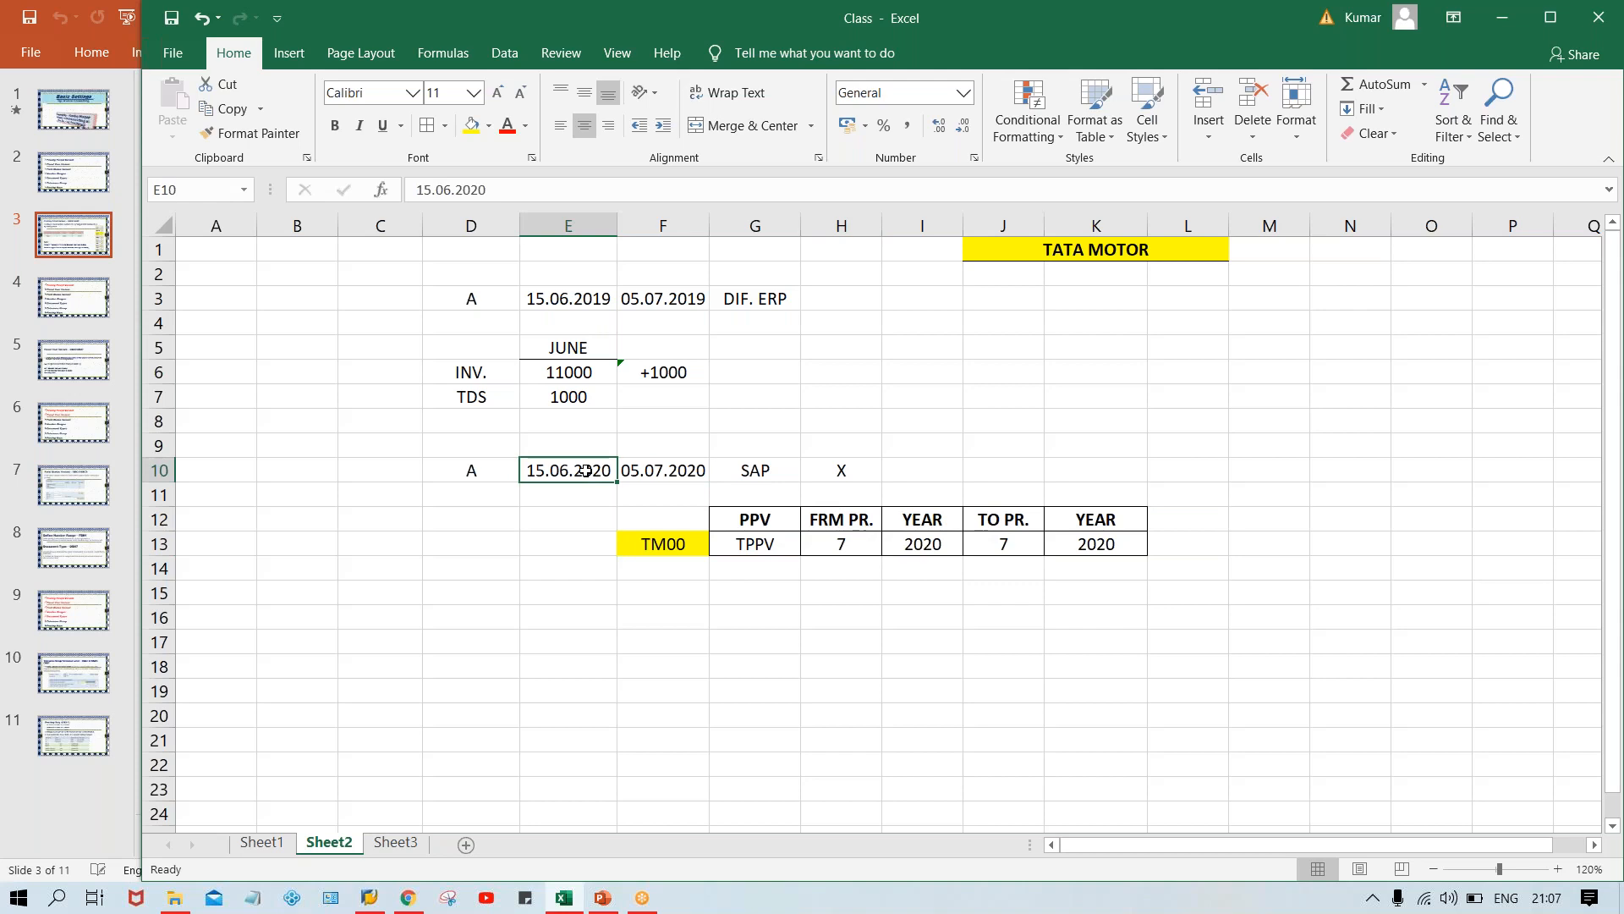
{"action": "left_click", "coordinate": [817, 541]}
{"action": "left_click", "coordinate": [1014, 552]}
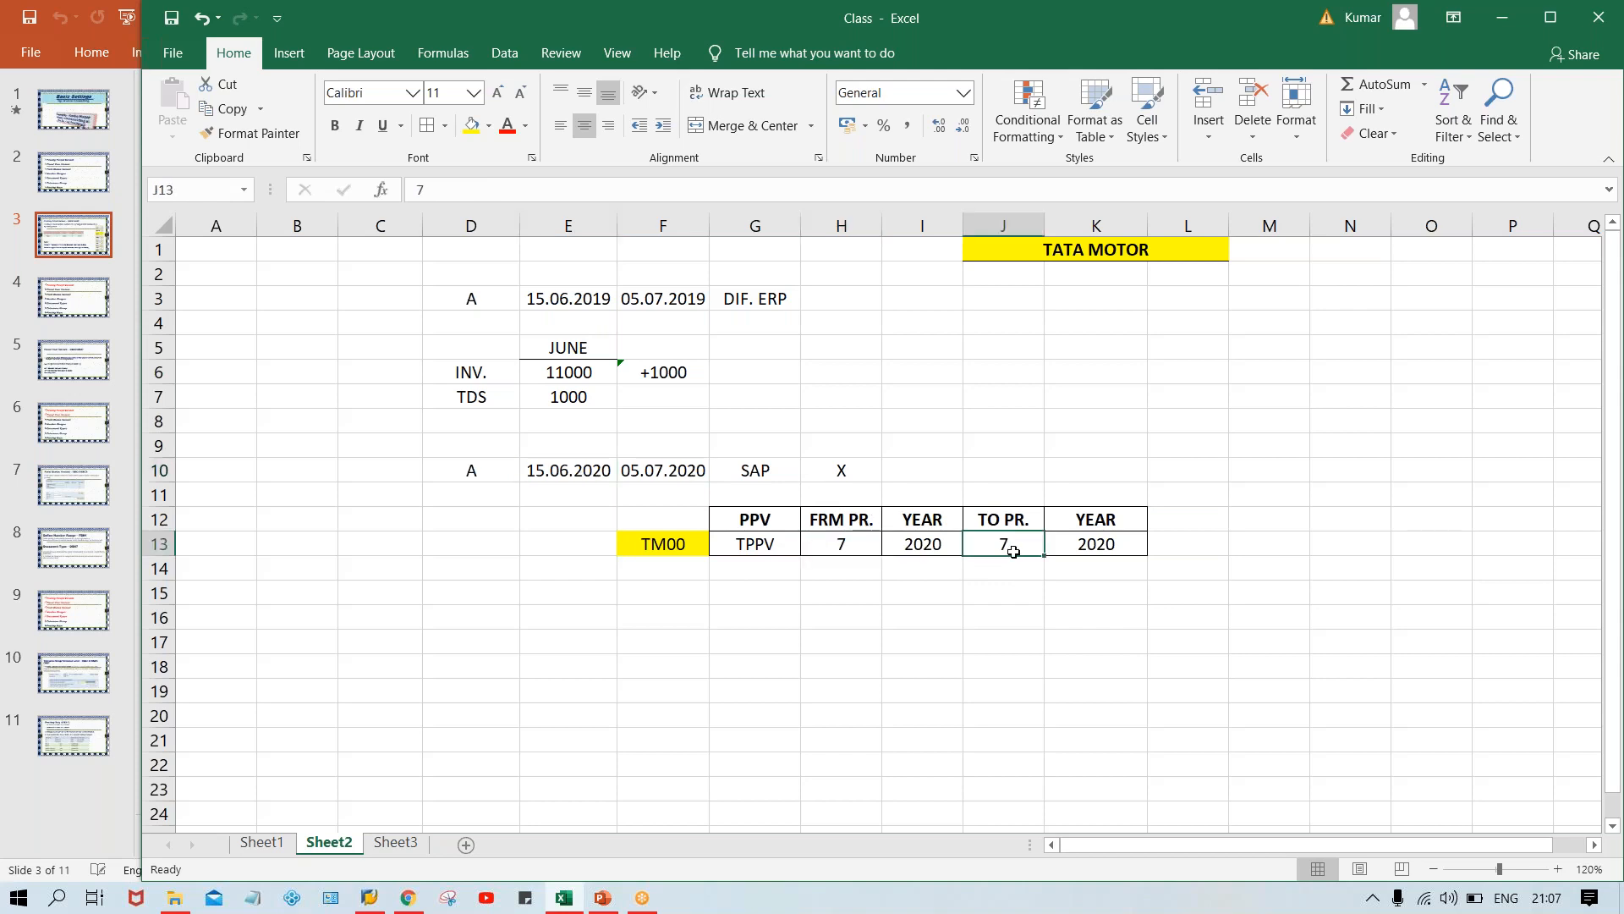
- Set the from period in H13 to 6 and review the periods and years across row 13
{"action": "left_click", "coordinate": [826, 542]}
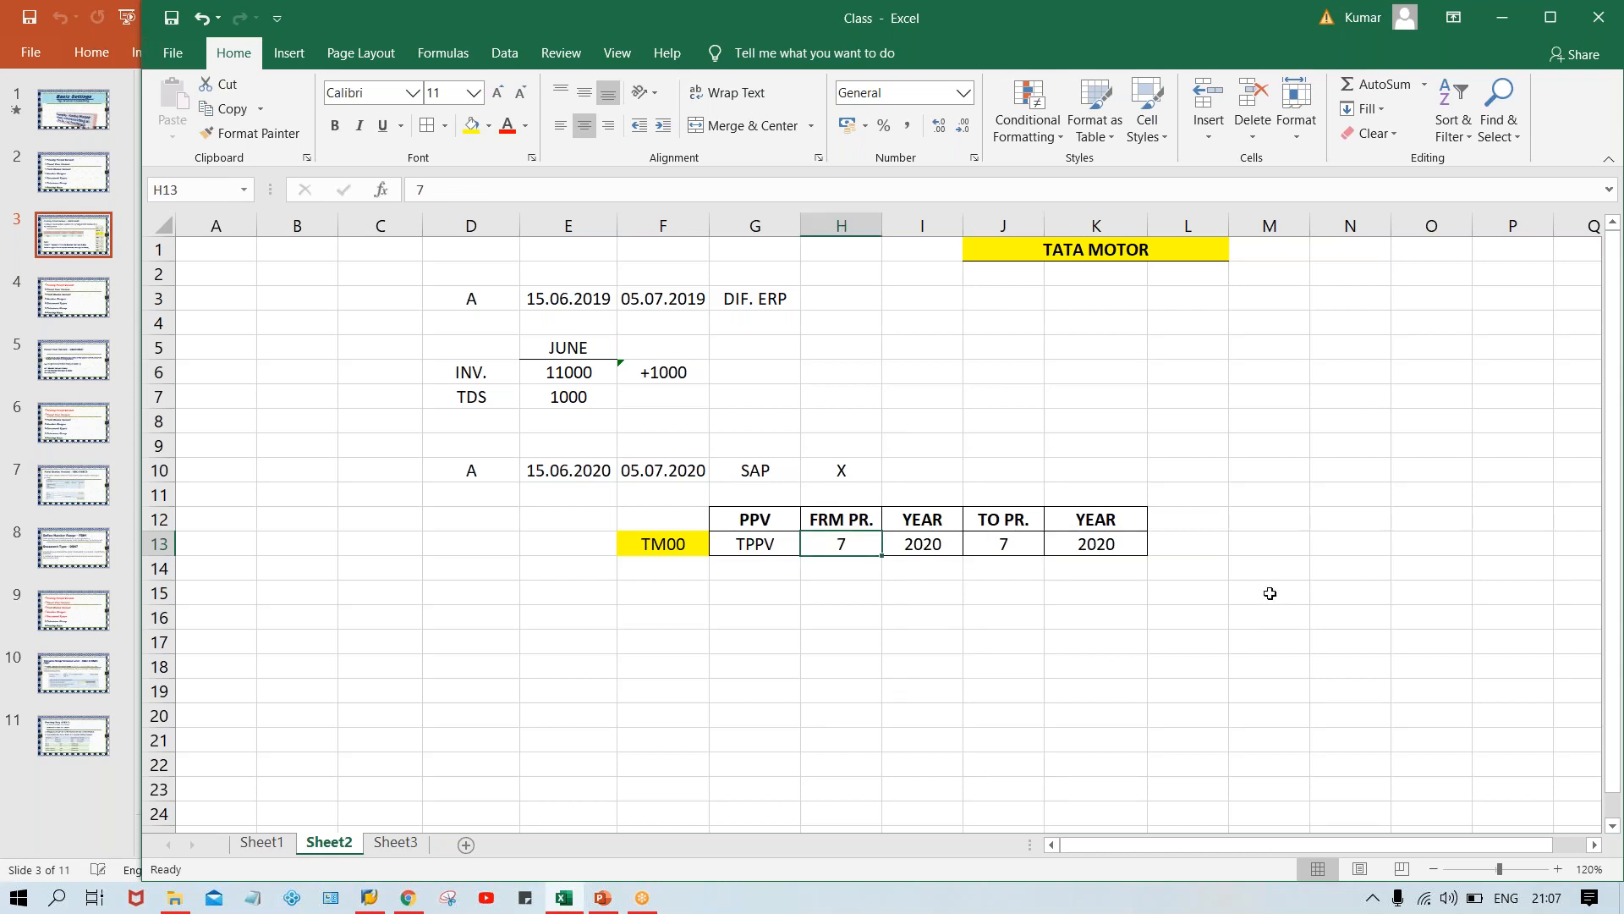
{"action": "type", "text": "6"}
{"action": "key", "text": "Return"}
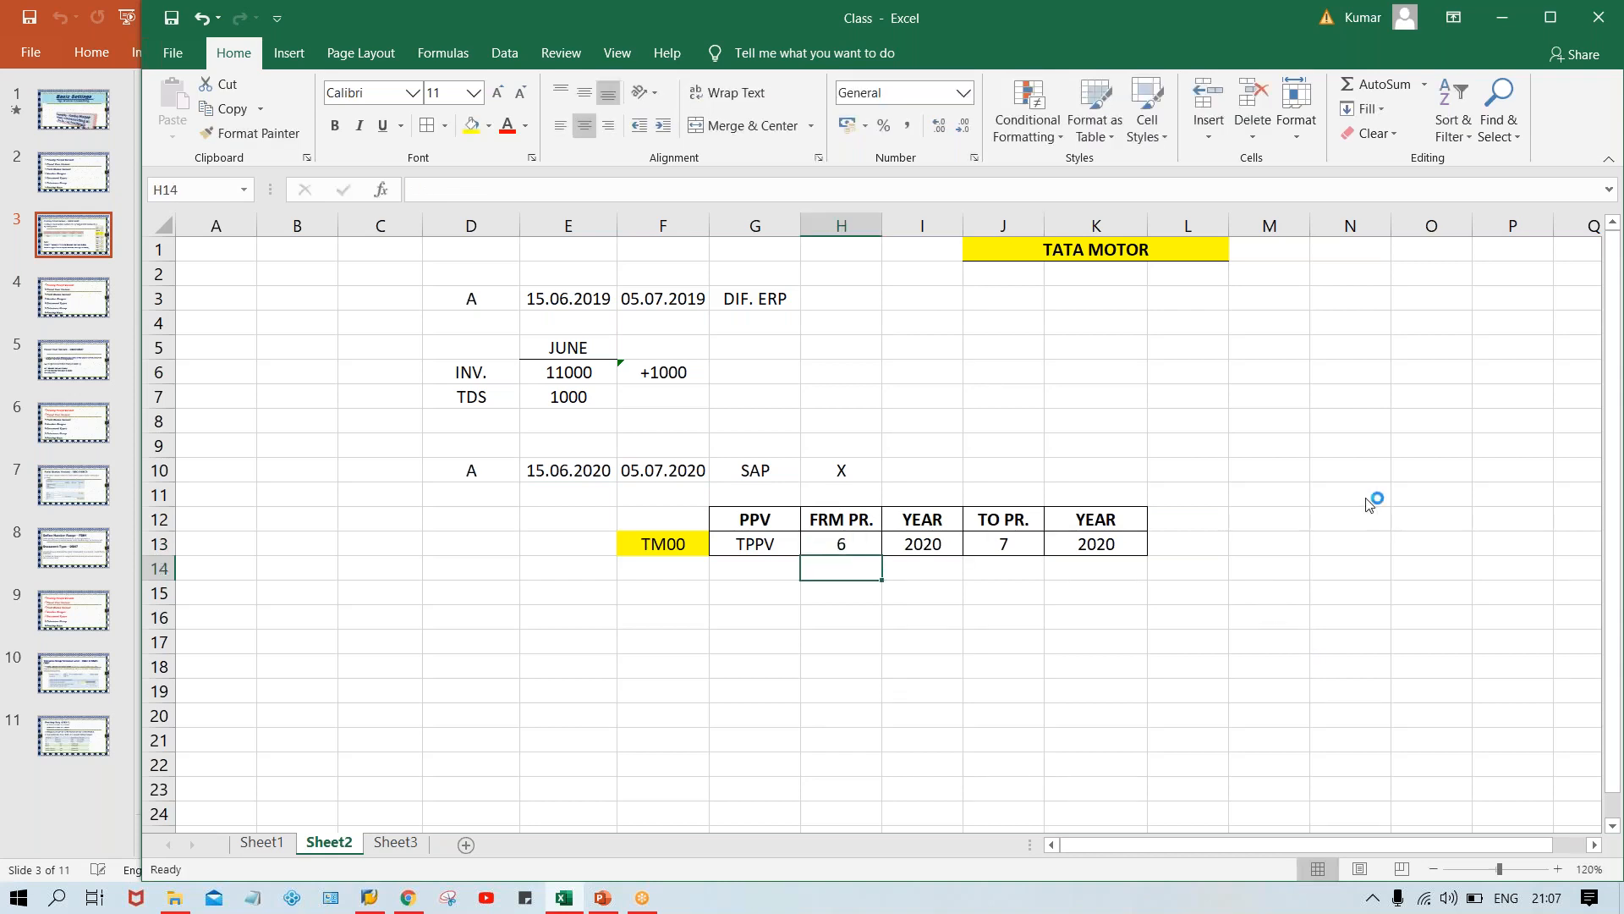
{"action": "left_click", "coordinate": [857, 537]}
{"action": "left_click", "coordinate": [948, 541]}
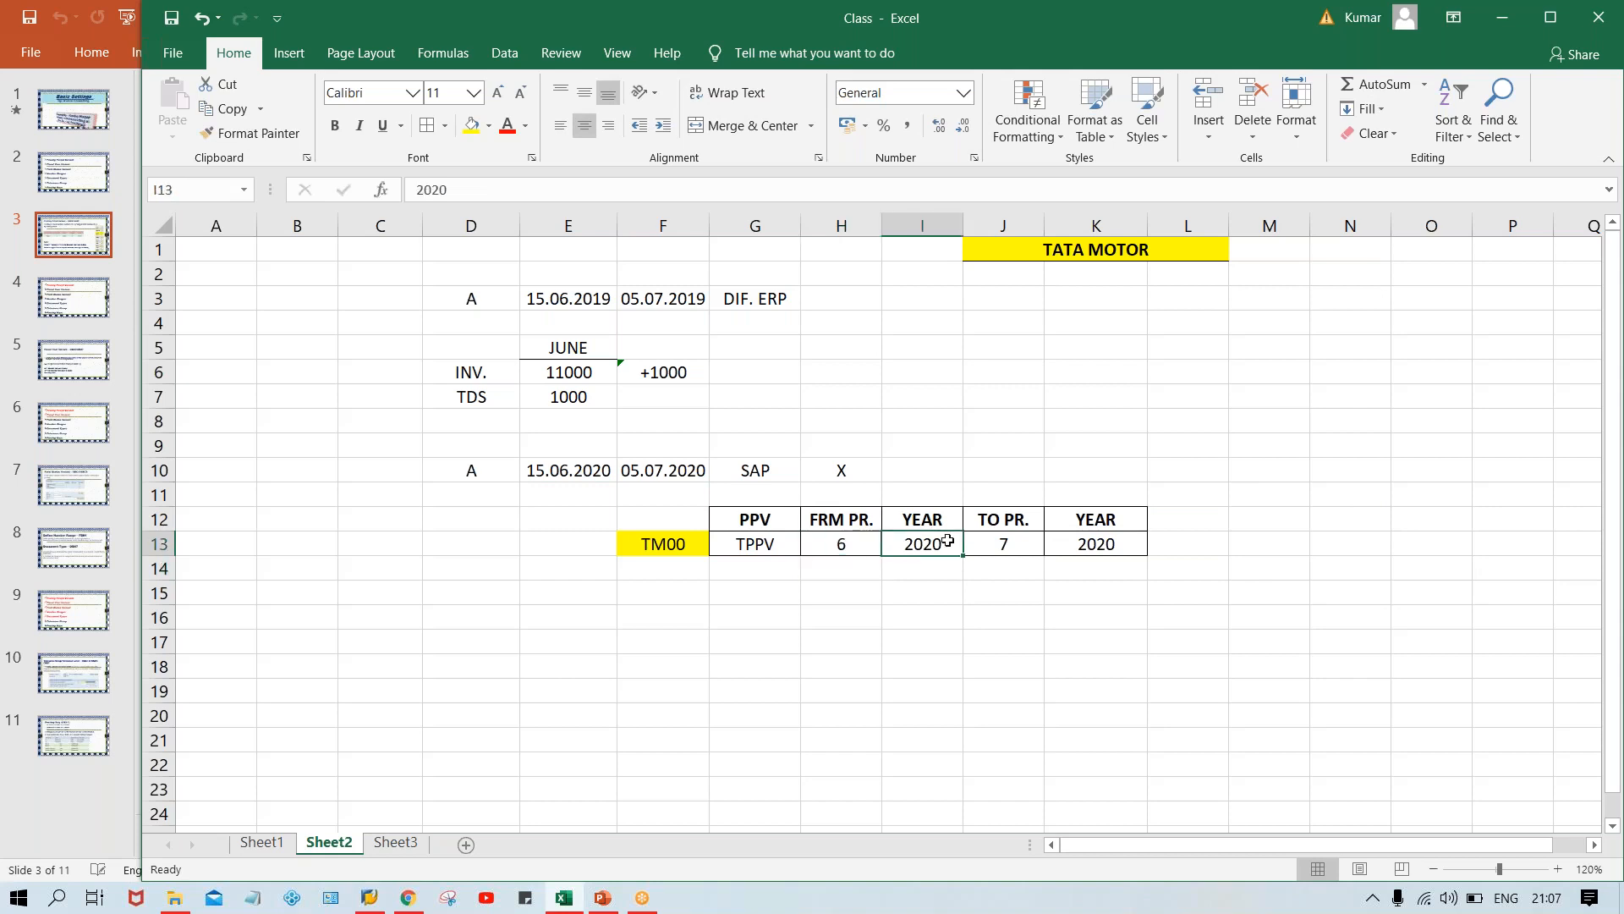
{"action": "left_click", "coordinate": [1028, 549]}
{"action": "left_click", "coordinate": [1088, 550]}
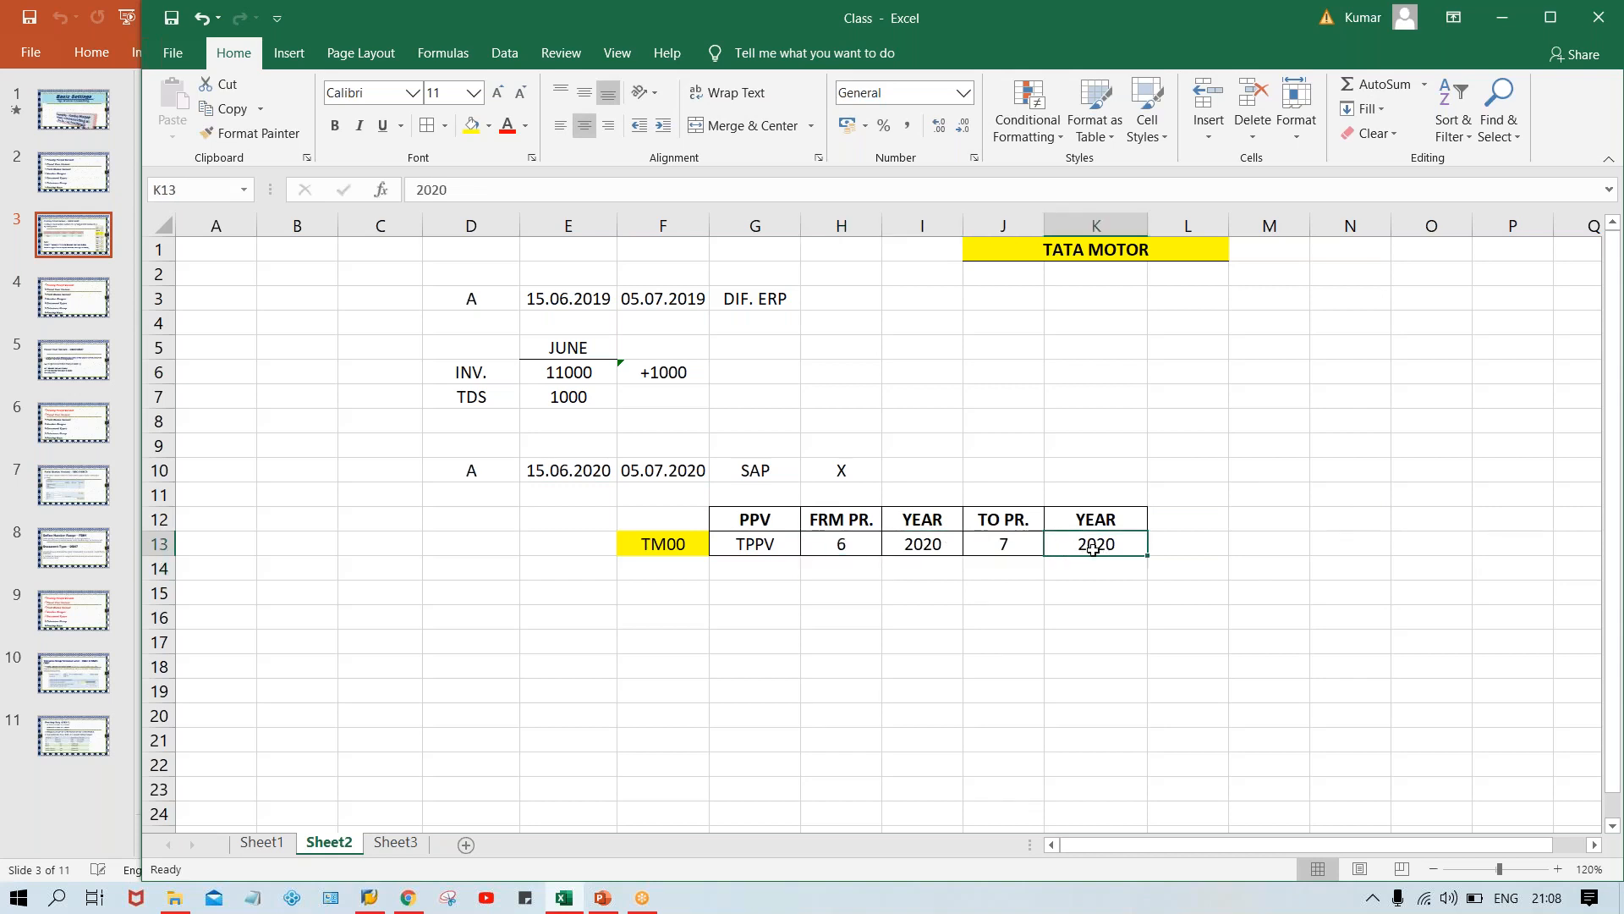
- Label the months below the periods, with JUNE in H14 and JULY in J14
{"action": "left_click", "coordinate": [860, 552]}
{"action": "left_click", "coordinate": [842, 578]}
{"action": "type", "text": "JUNE"}
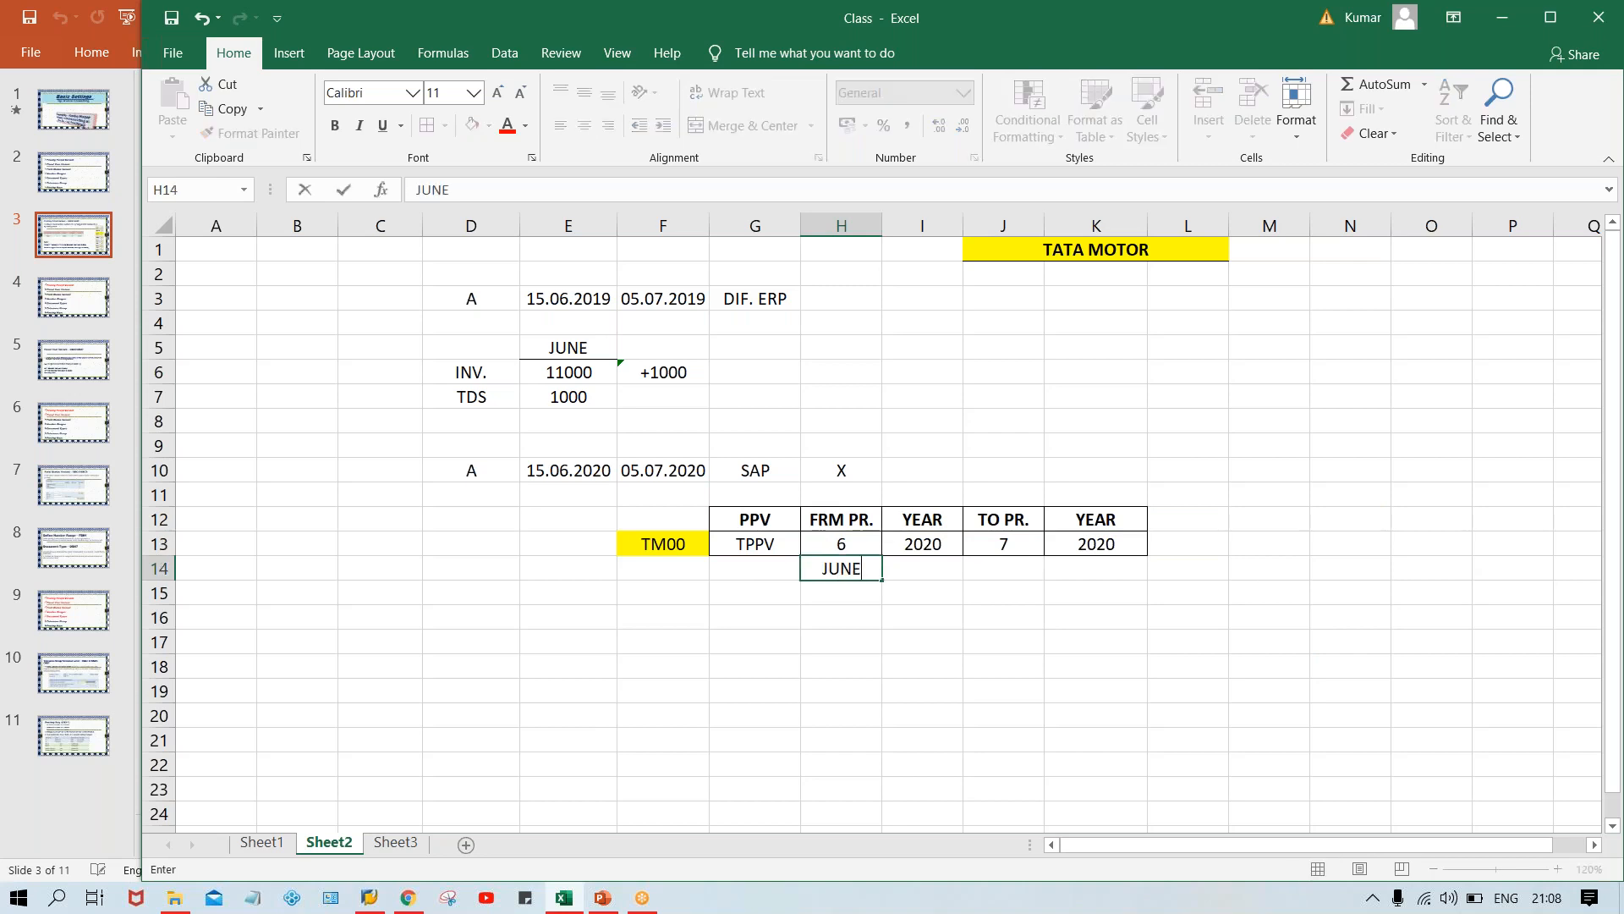
{"action": "key", "text": "Tab"}
{"action": "key", "text": "Tab"}
{"action": "type", "text": "JULY"}
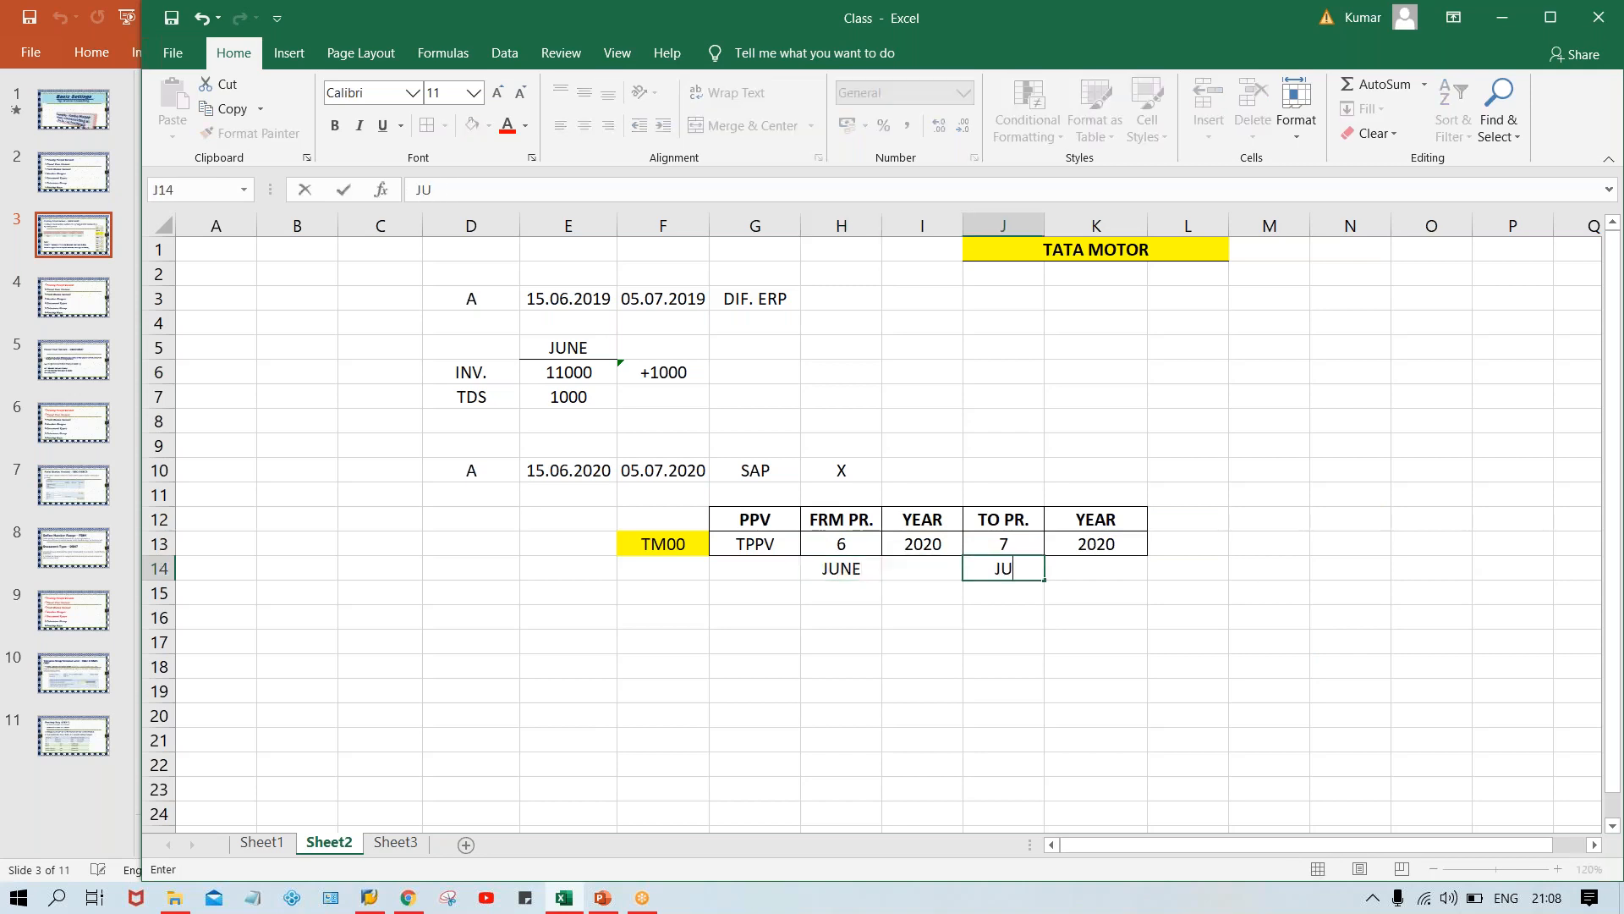
{"action": "key", "text": "Return"}
- Set the from period in H13 to 5
{"action": "key", "text": "Up"}
{"action": "key", "text": "Down"}
{"action": "key", "text": "Up"}
{"action": "key", "text": "Up"}
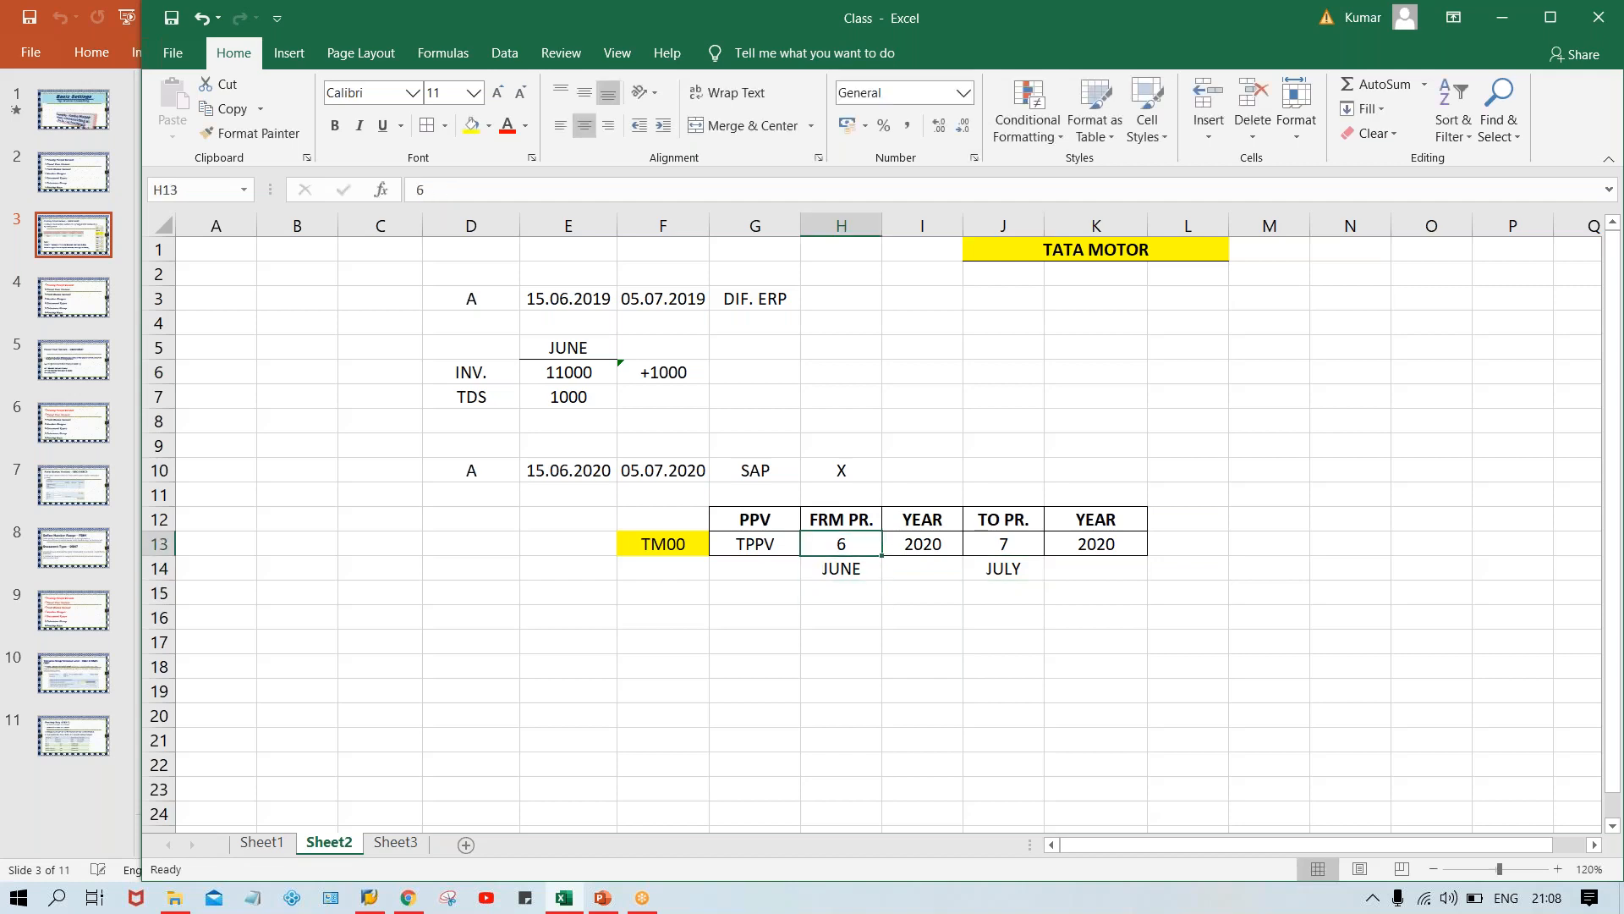
{"action": "type", "text": "5"}
{"action": "key", "text": "Return"}
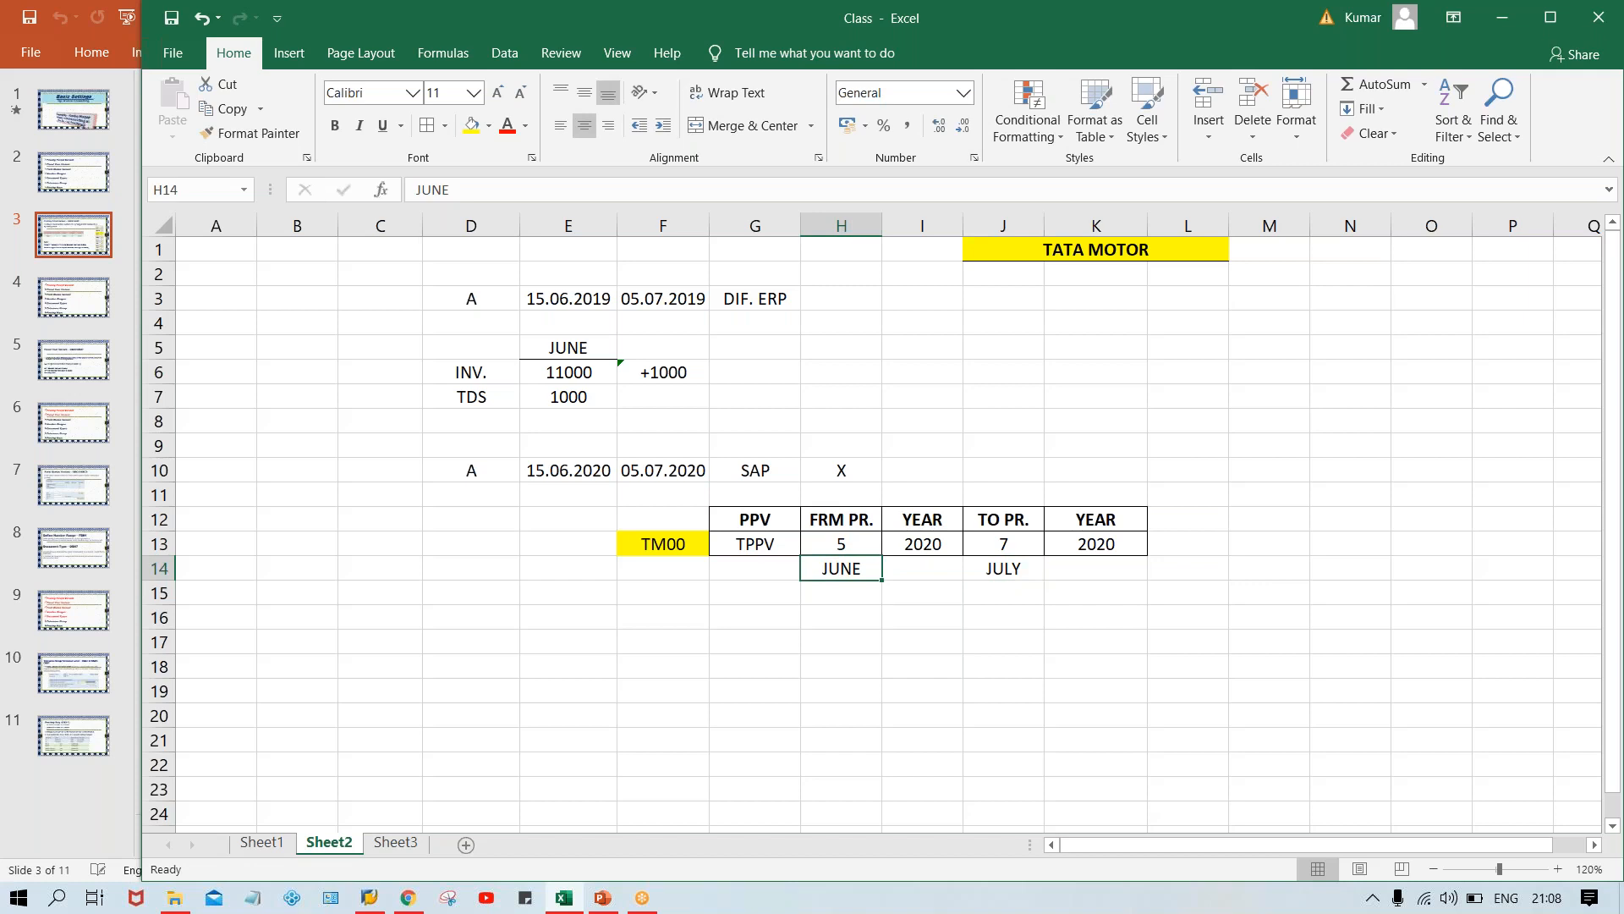
- Replace the month label below the from period in H14 with MAY
{"action": "type", "text": "APR."}
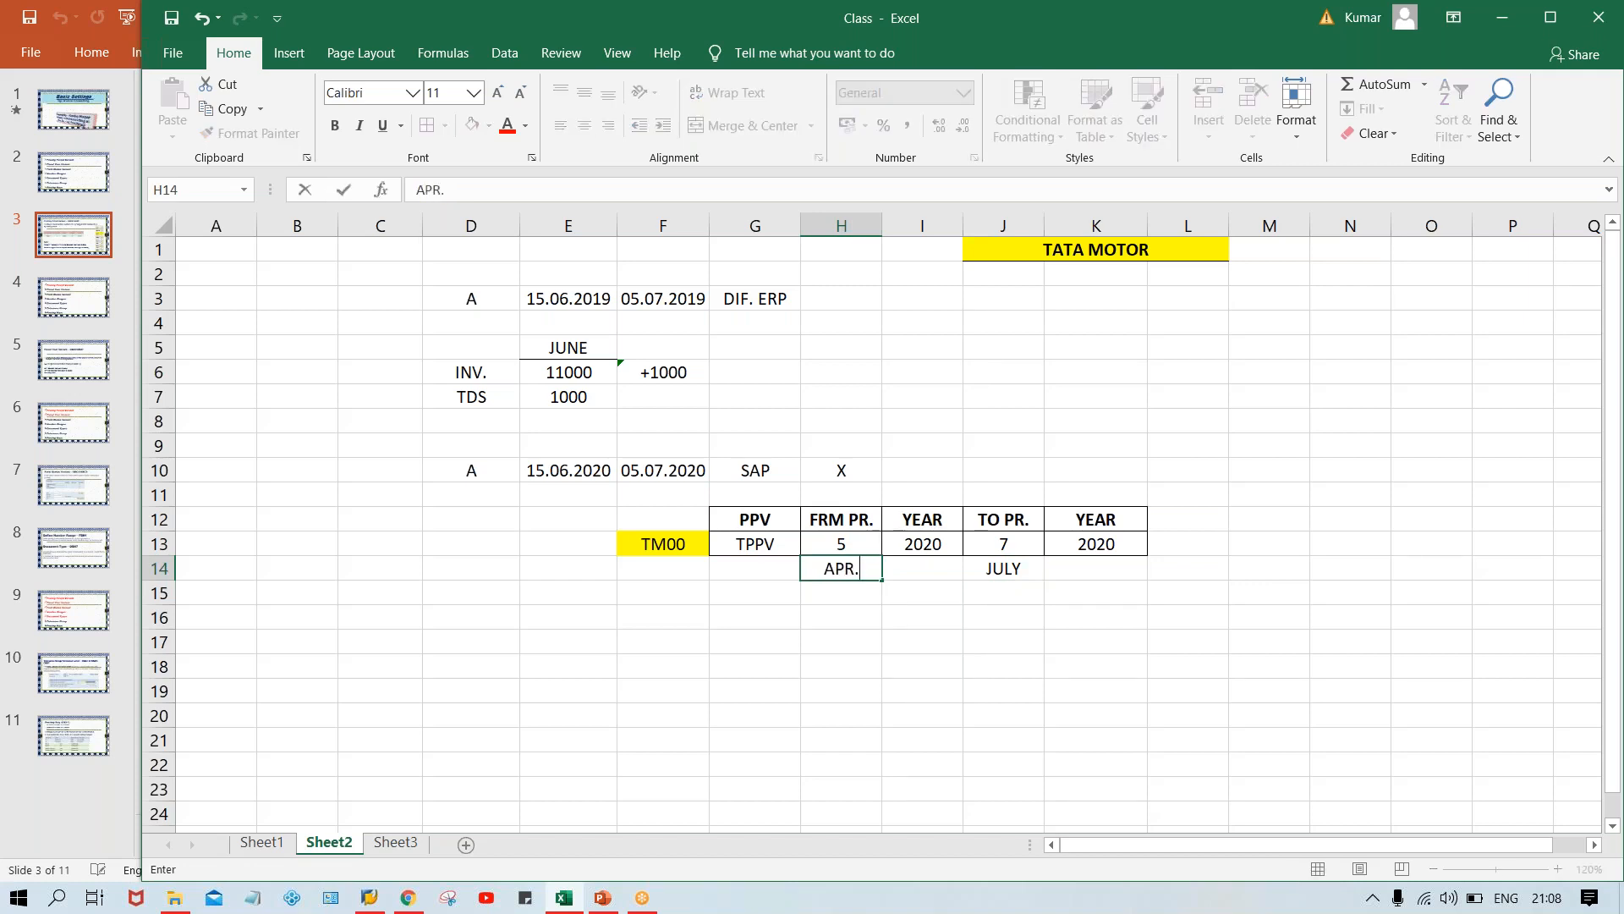
{"action": "key", "text": "BackSpace"}
{"action": "key", "text": "BackSpace"}
{"action": "key", "text": "BackSpace"}
{"action": "key", "text": "BackSpace"}
{"action": "type", "text": "MAY"}
{"action": "key", "text": "Up"}
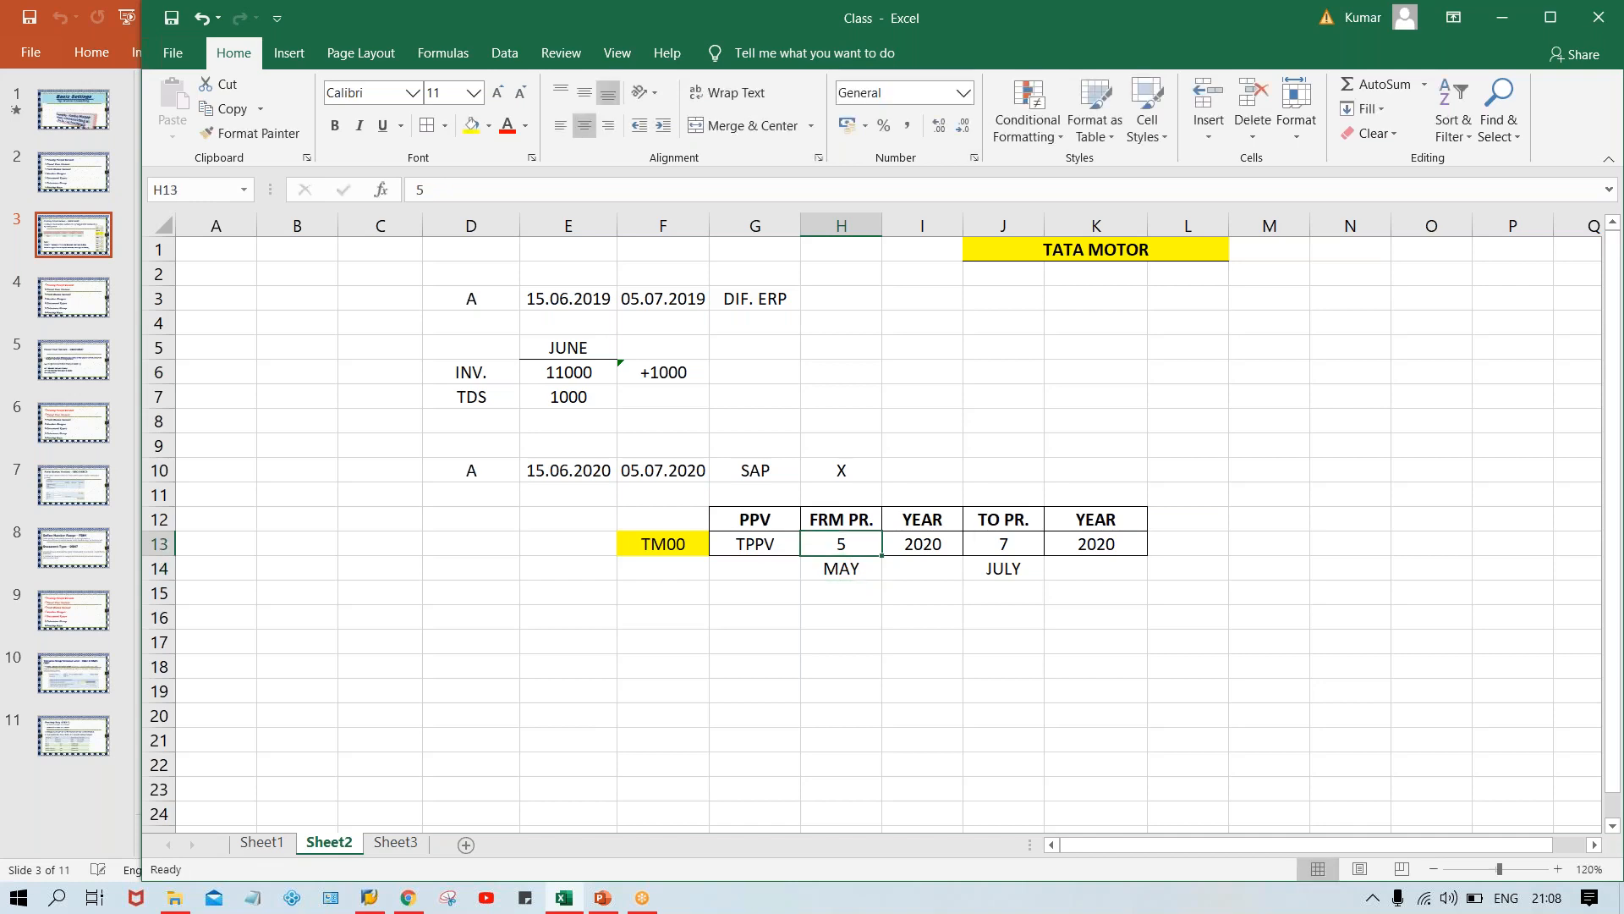
- Set the from period in H13 to 7 and compare it with the to period in J13 and the date in F10
{"action": "type", "text": "7"}
{"action": "key", "text": "Return"}
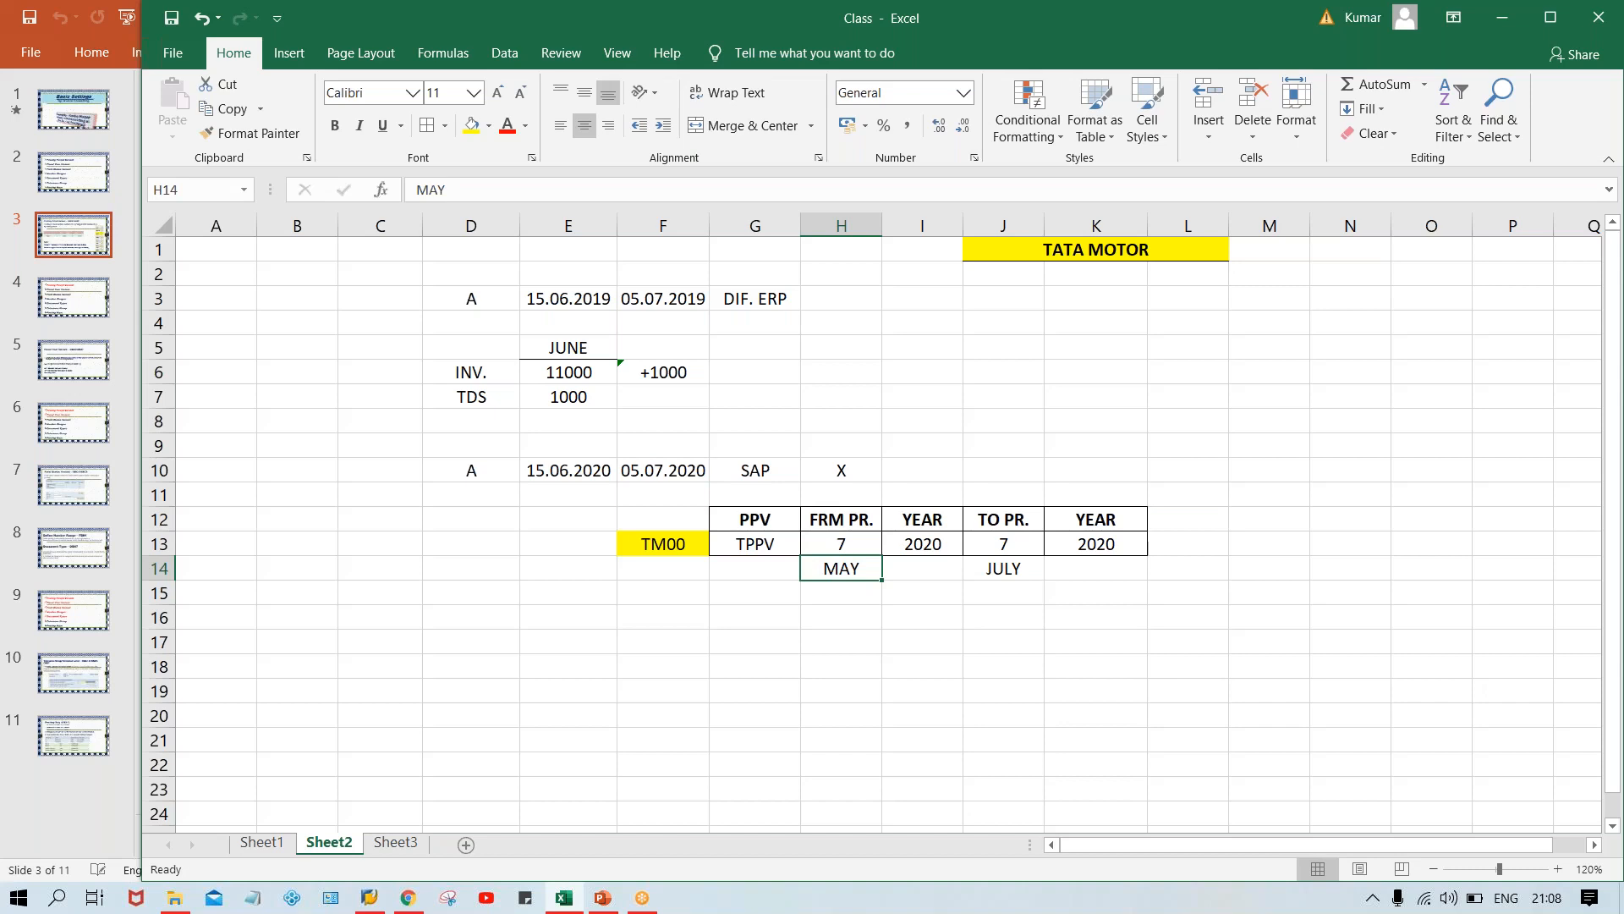
{"action": "left_click", "coordinate": [1008, 550]}
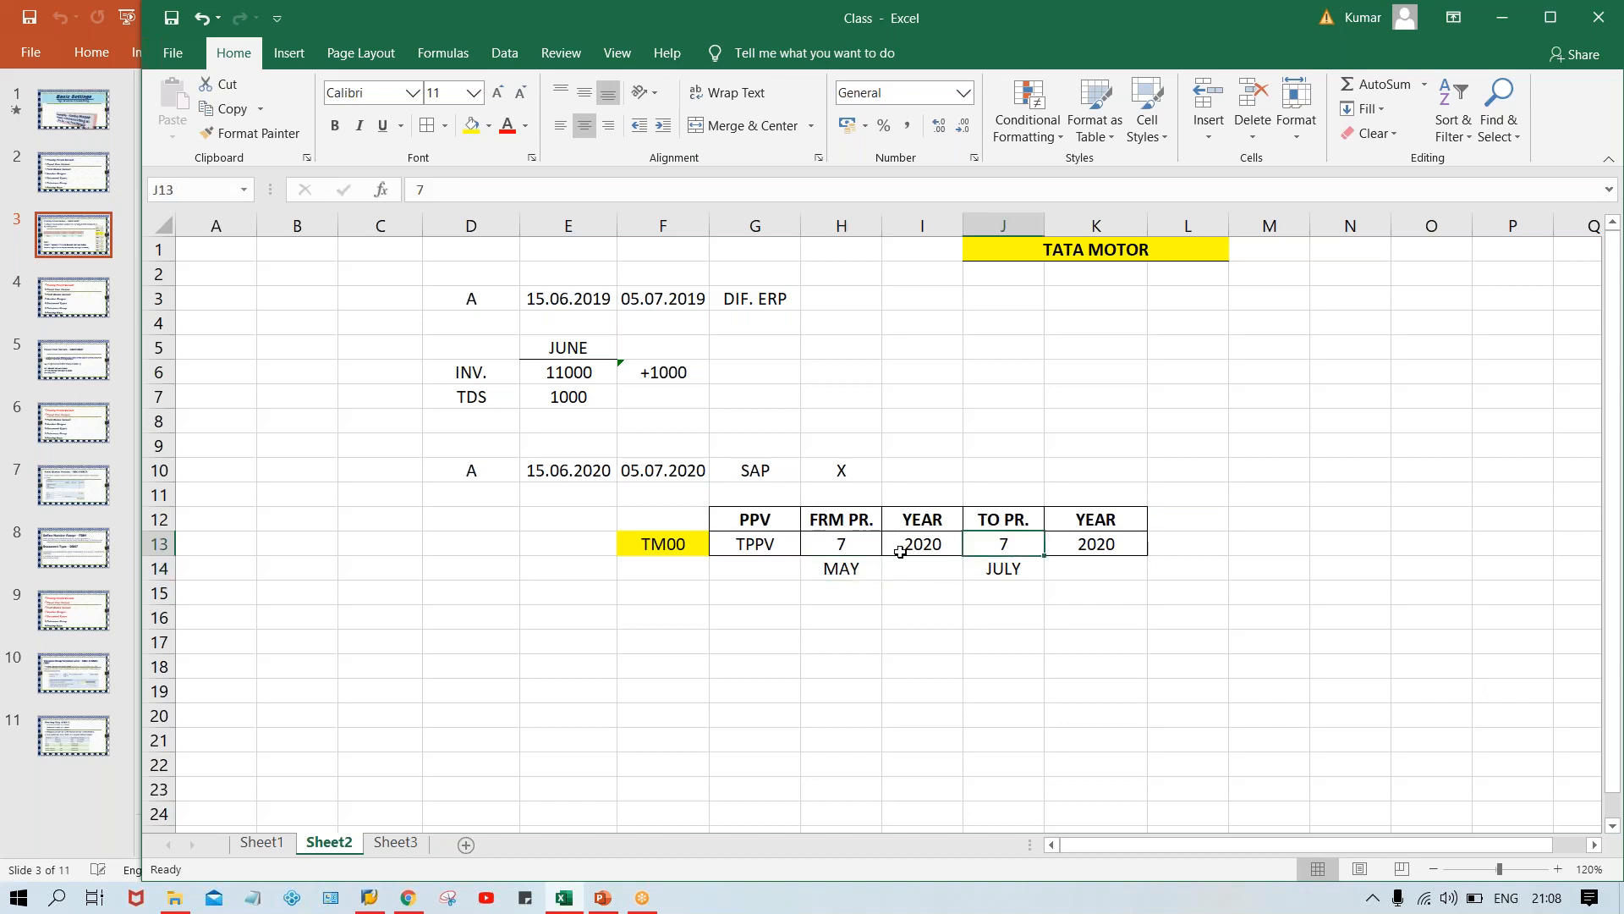
{"action": "left_click", "coordinate": [835, 552]}
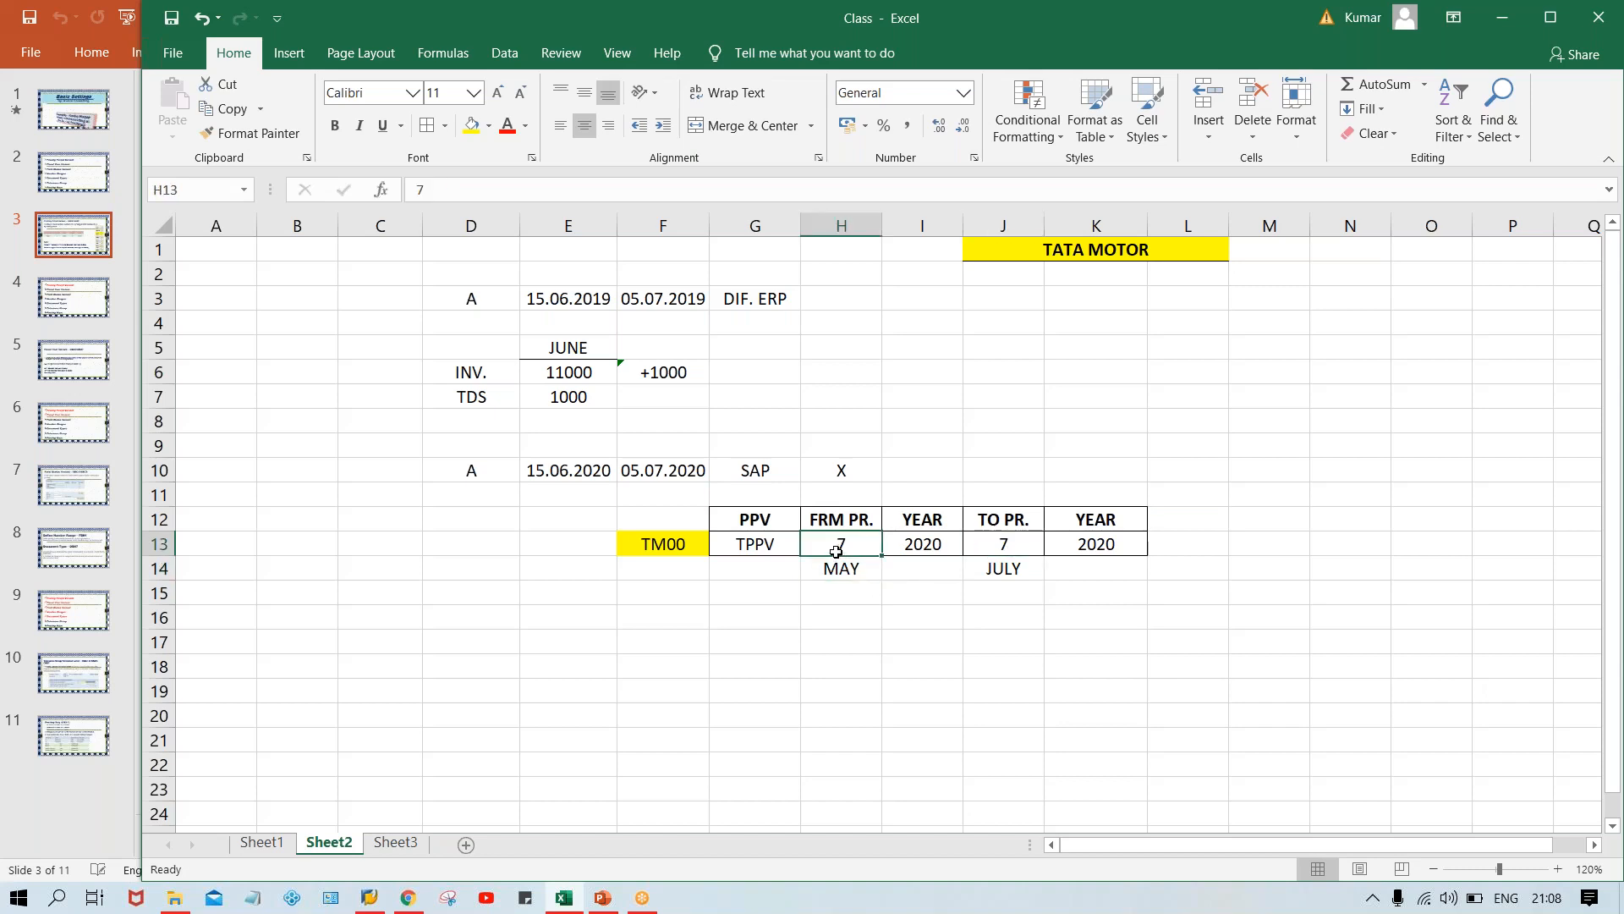
{"action": "left_click", "coordinate": [982, 543]}
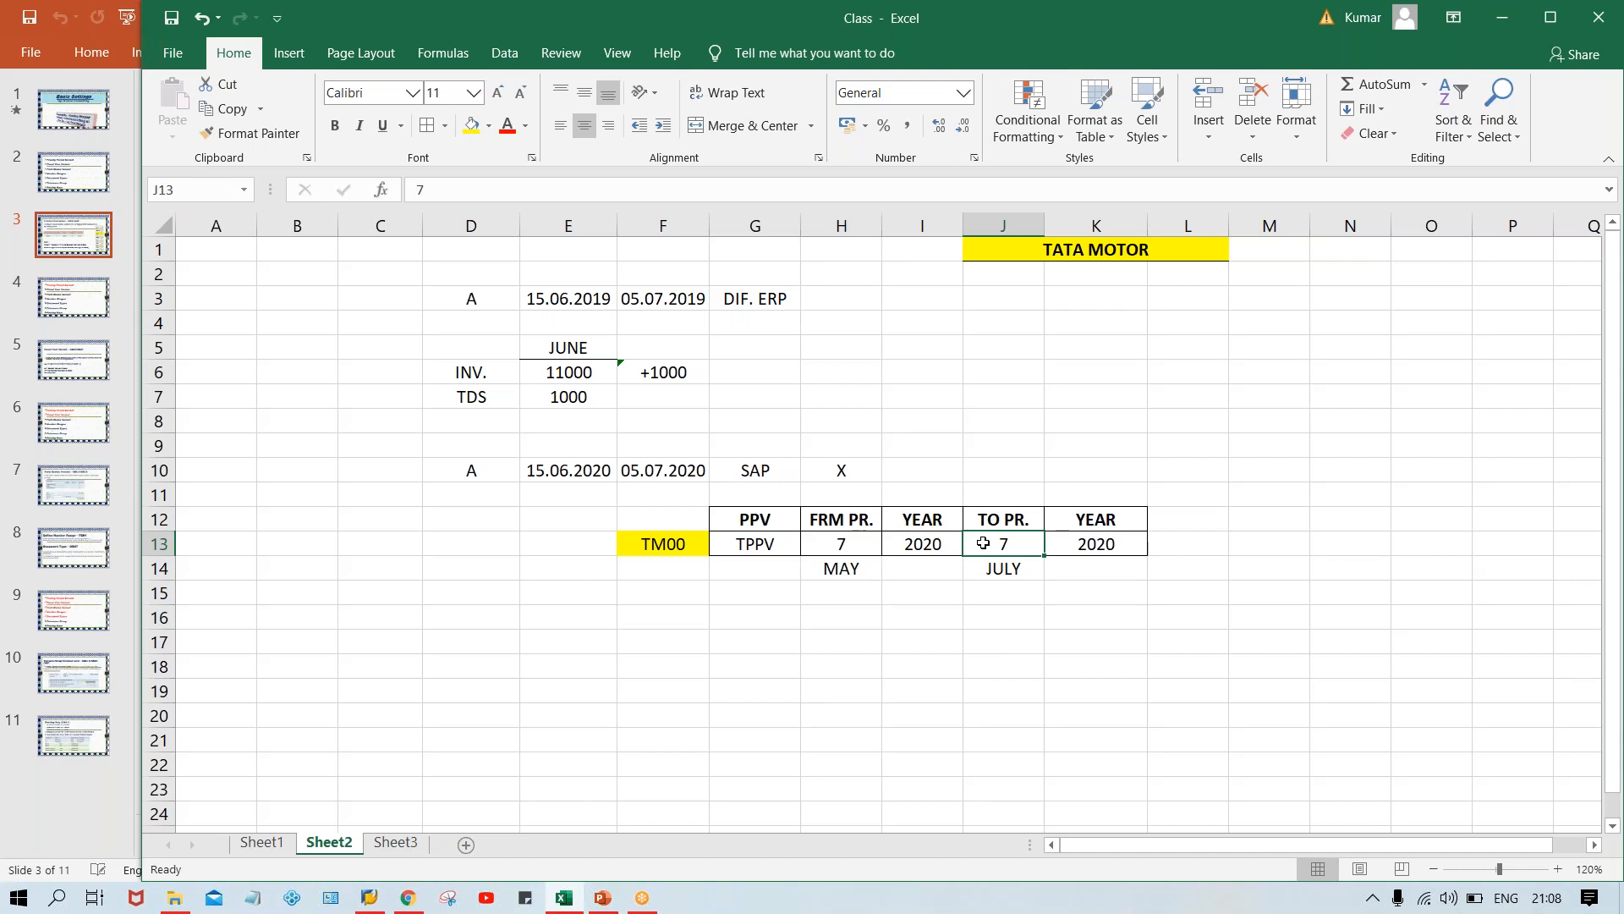
{"action": "left_click", "coordinate": [839, 548]}
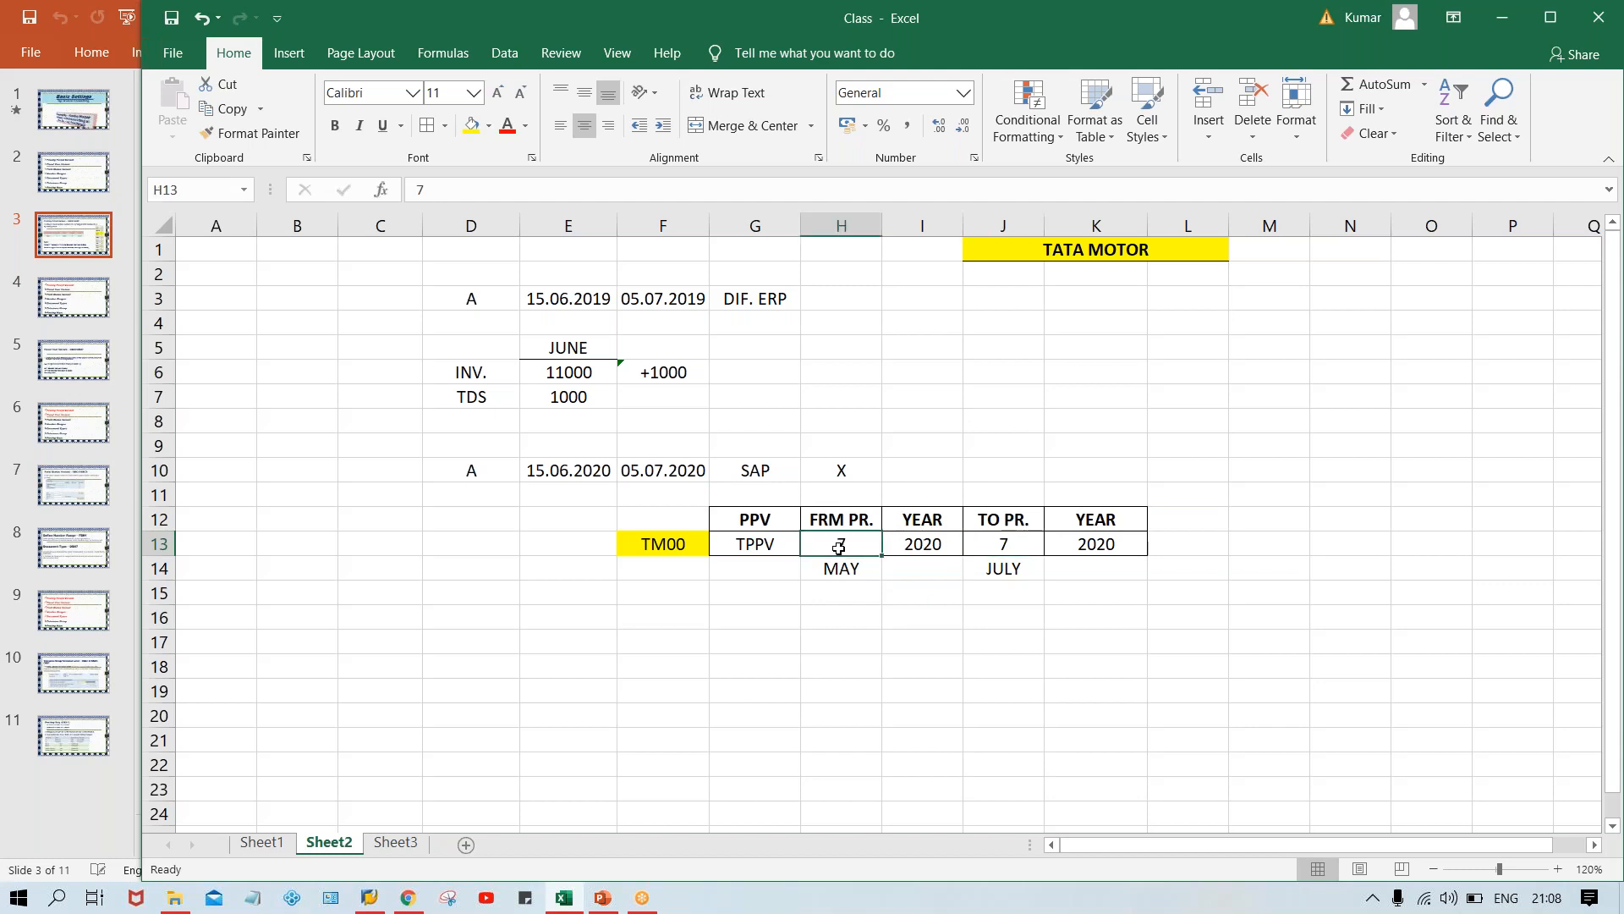
{"action": "left_click", "coordinate": [687, 469]}
{"action": "left_click", "coordinate": [1002, 535]}
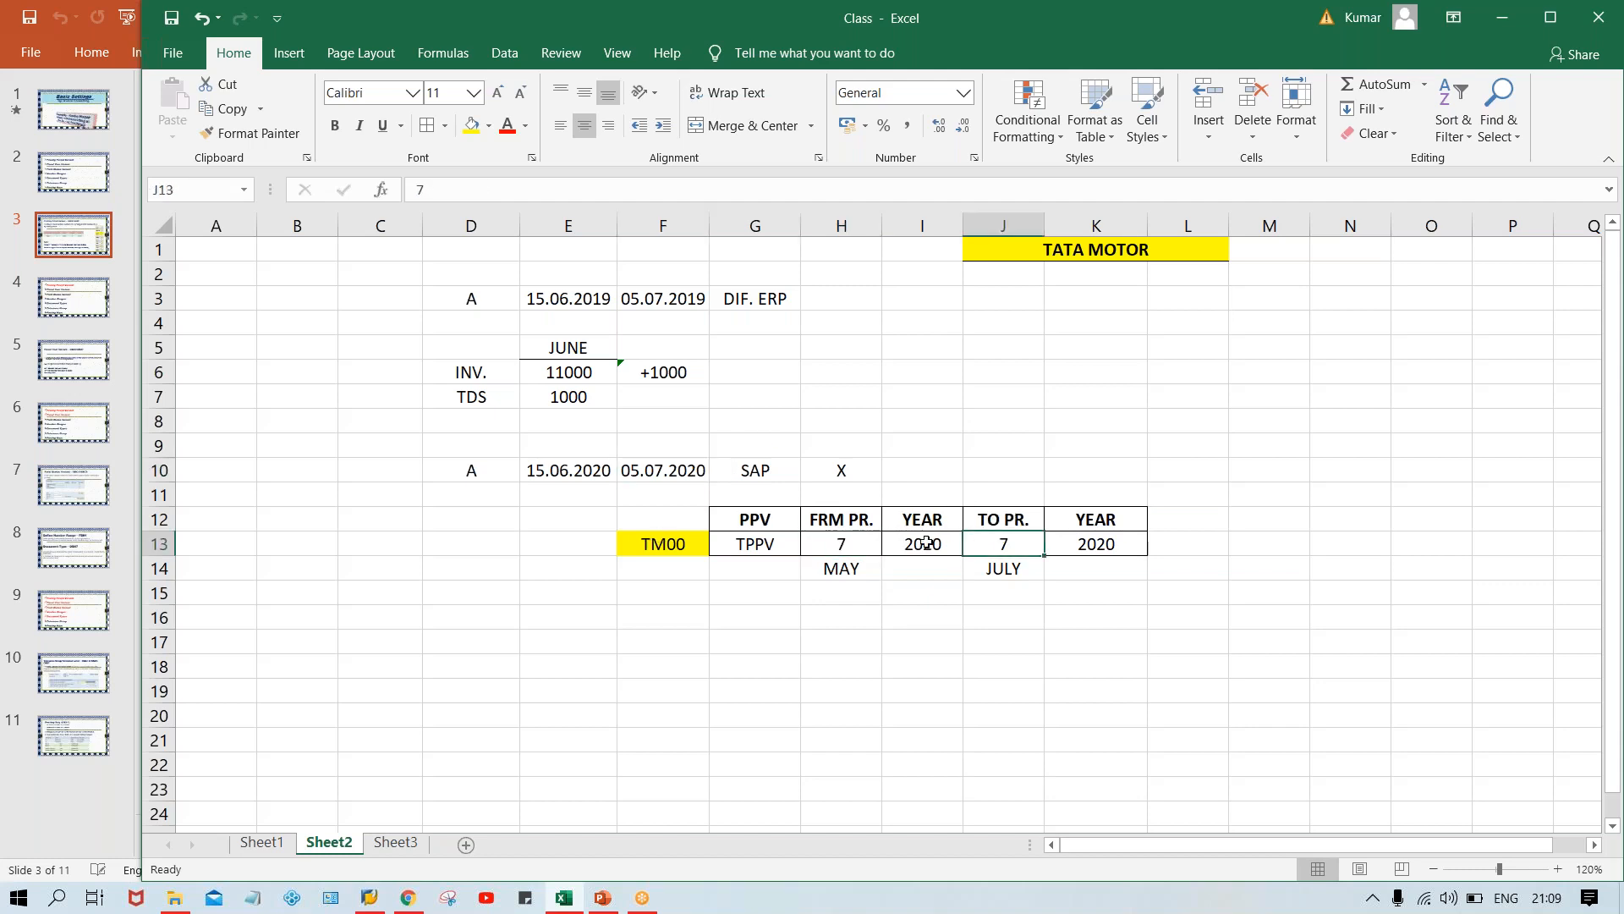
{"action": "left_click", "coordinate": [845, 545]}
- Change the month label in H14, below the from period, to JULY
{"action": "left_click", "coordinate": [843, 577]}
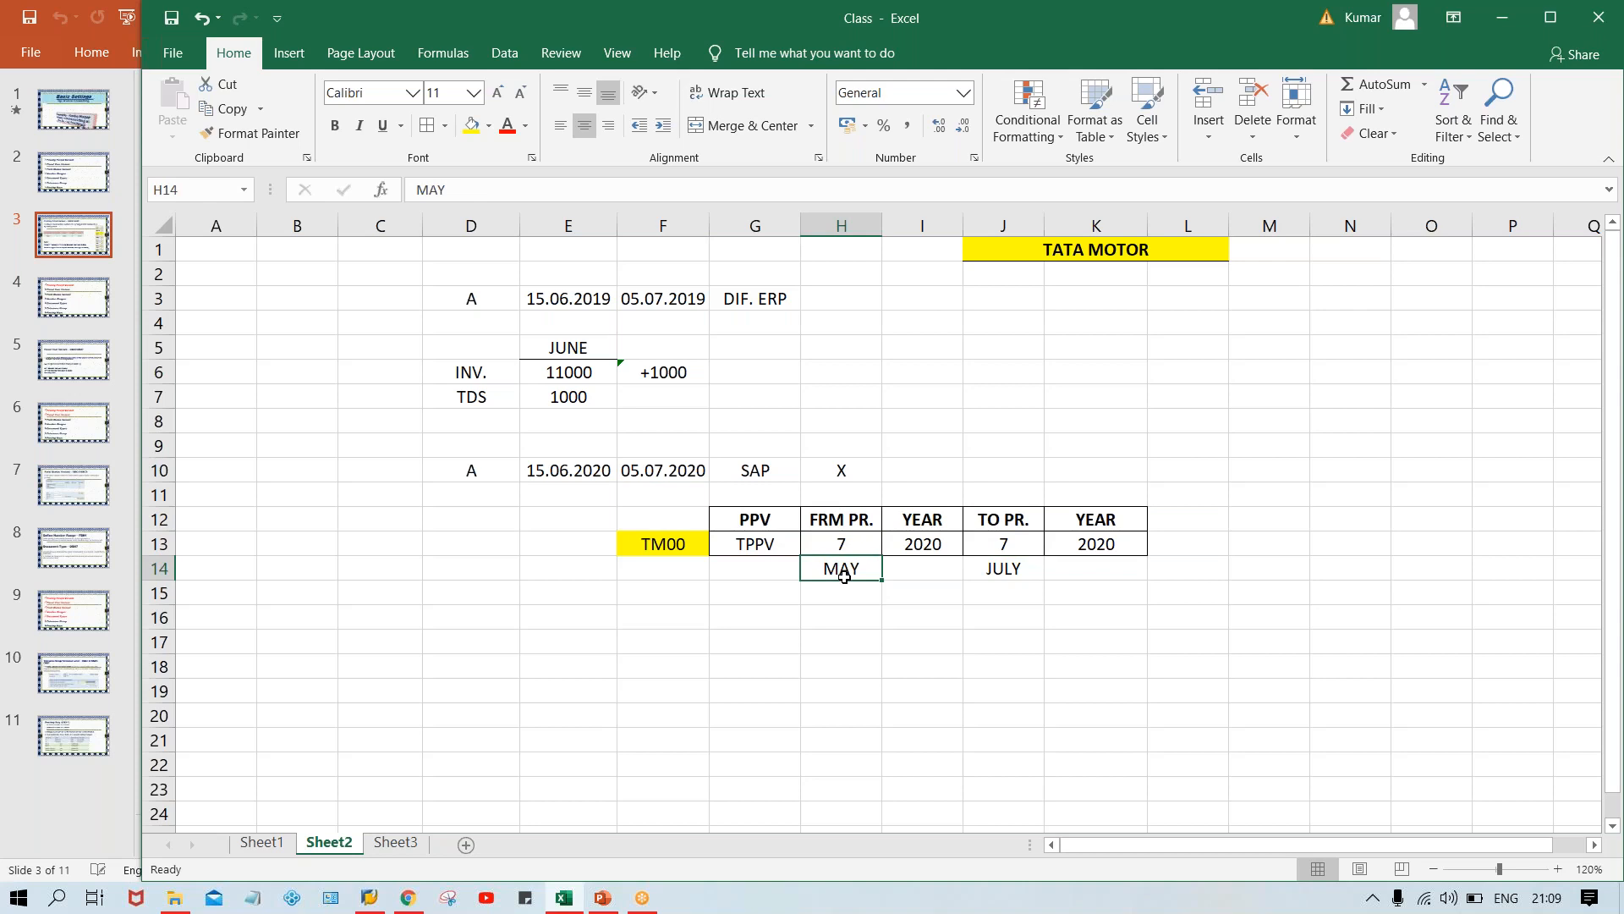
{"action": "type", "text": "JULY"}
{"action": "key", "text": "Return"}
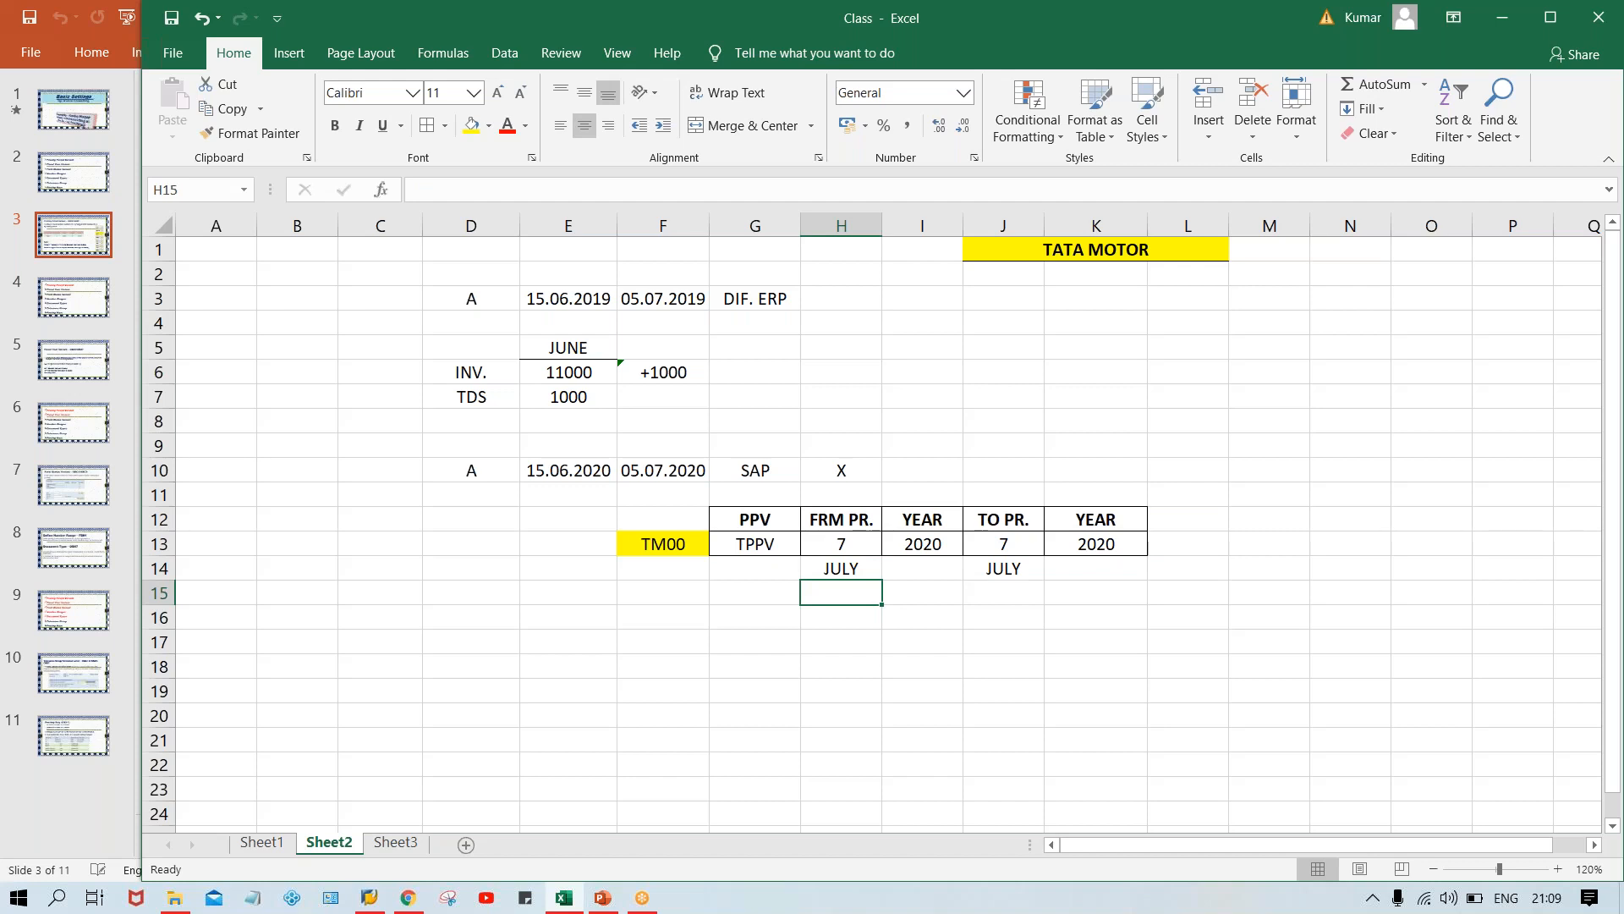
- Compare the from period in H13 with the to period in J13
{"action": "left_click", "coordinate": [841, 541]}
{"action": "left_click", "coordinate": [999, 547]}
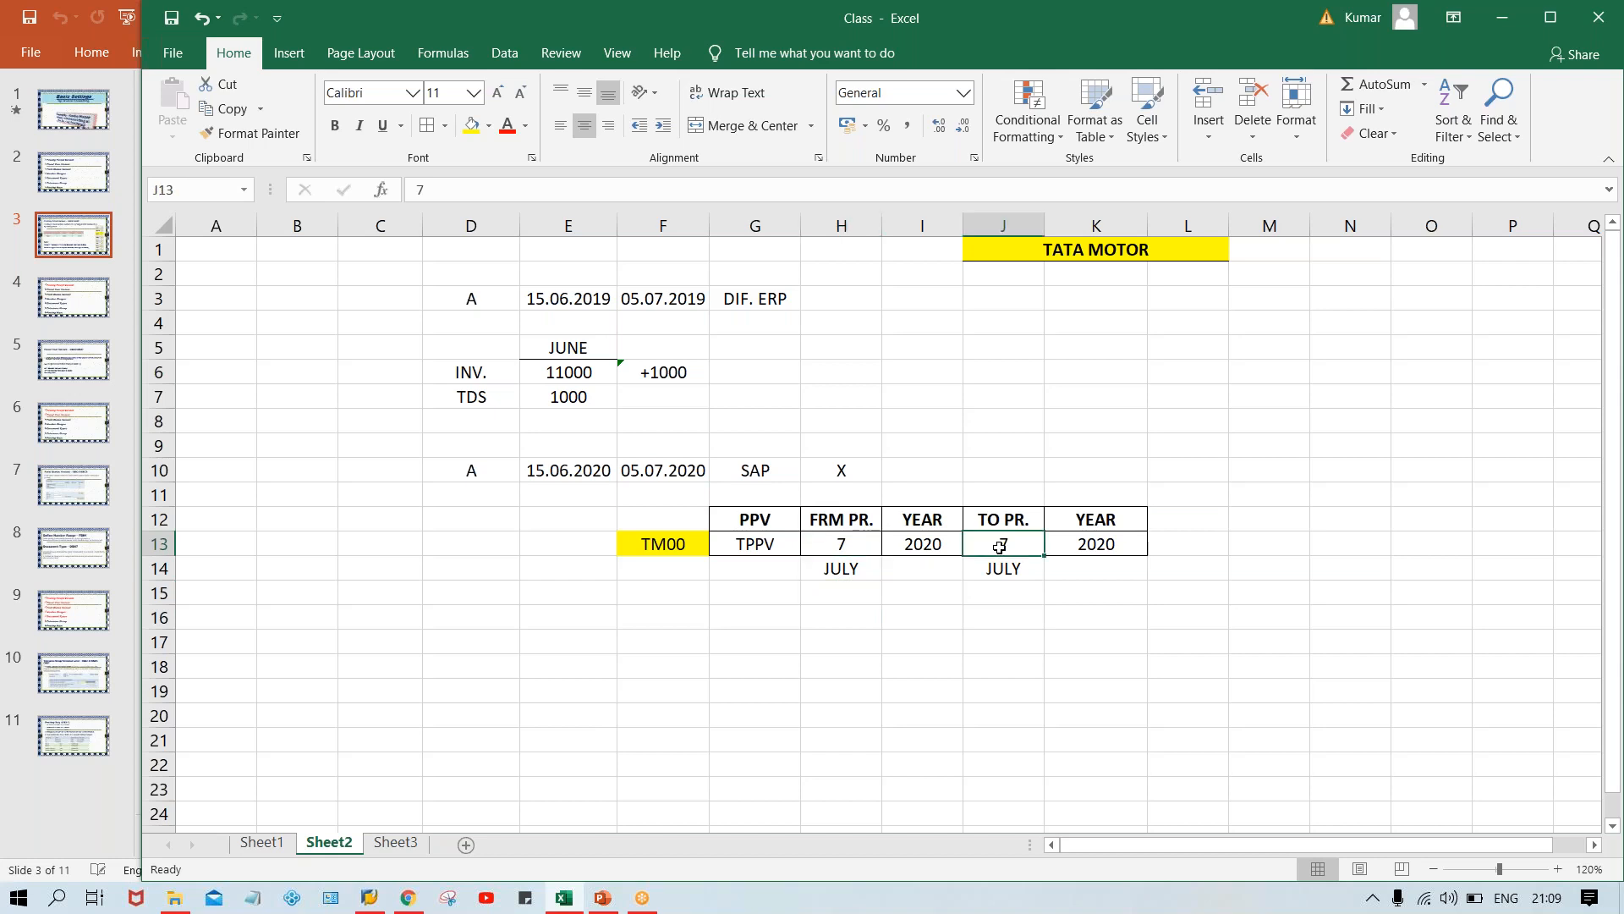
{"action": "left_click", "coordinate": [855, 543]}
{"action": "left_click", "coordinate": [981, 543]}
{"action": "left_click", "coordinate": [841, 550]}
{"action": "left_click", "coordinate": [1000, 555]}
{"action": "left_click", "coordinate": [860, 555]}
{"action": "left_click", "coordinate": [992, 550]}
{"action": "left_click", "coordinate": [822, 545]}
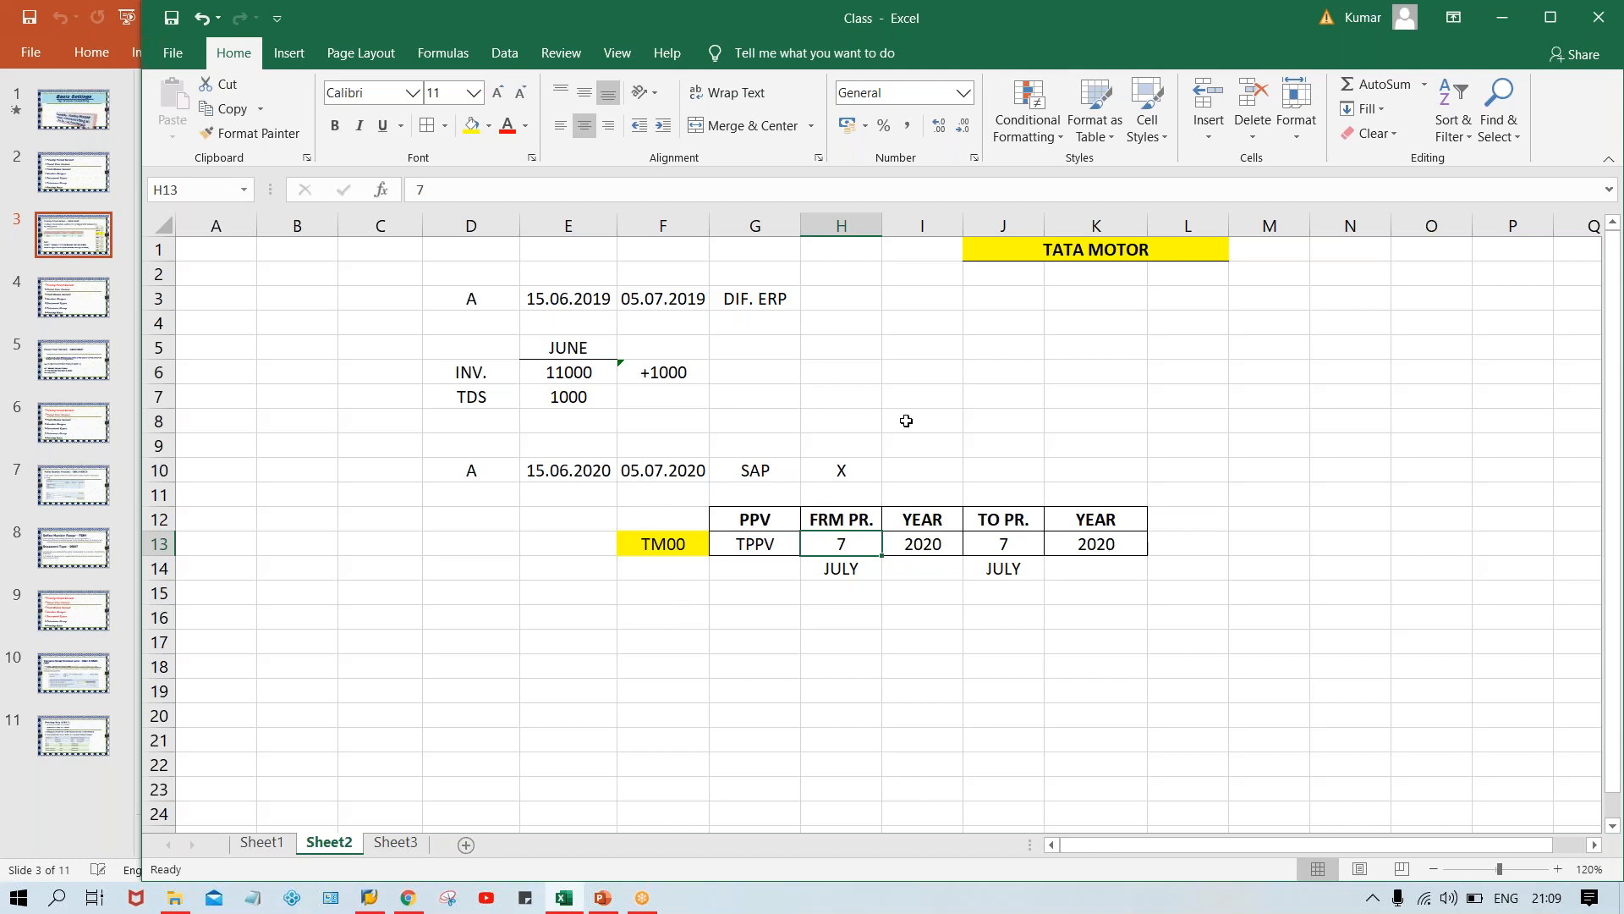
- Enter the example date 05.08.2020 in F15 and check it against the periods in H13 and J13
{"action": "left_click", "coordinate": [648, 604]}
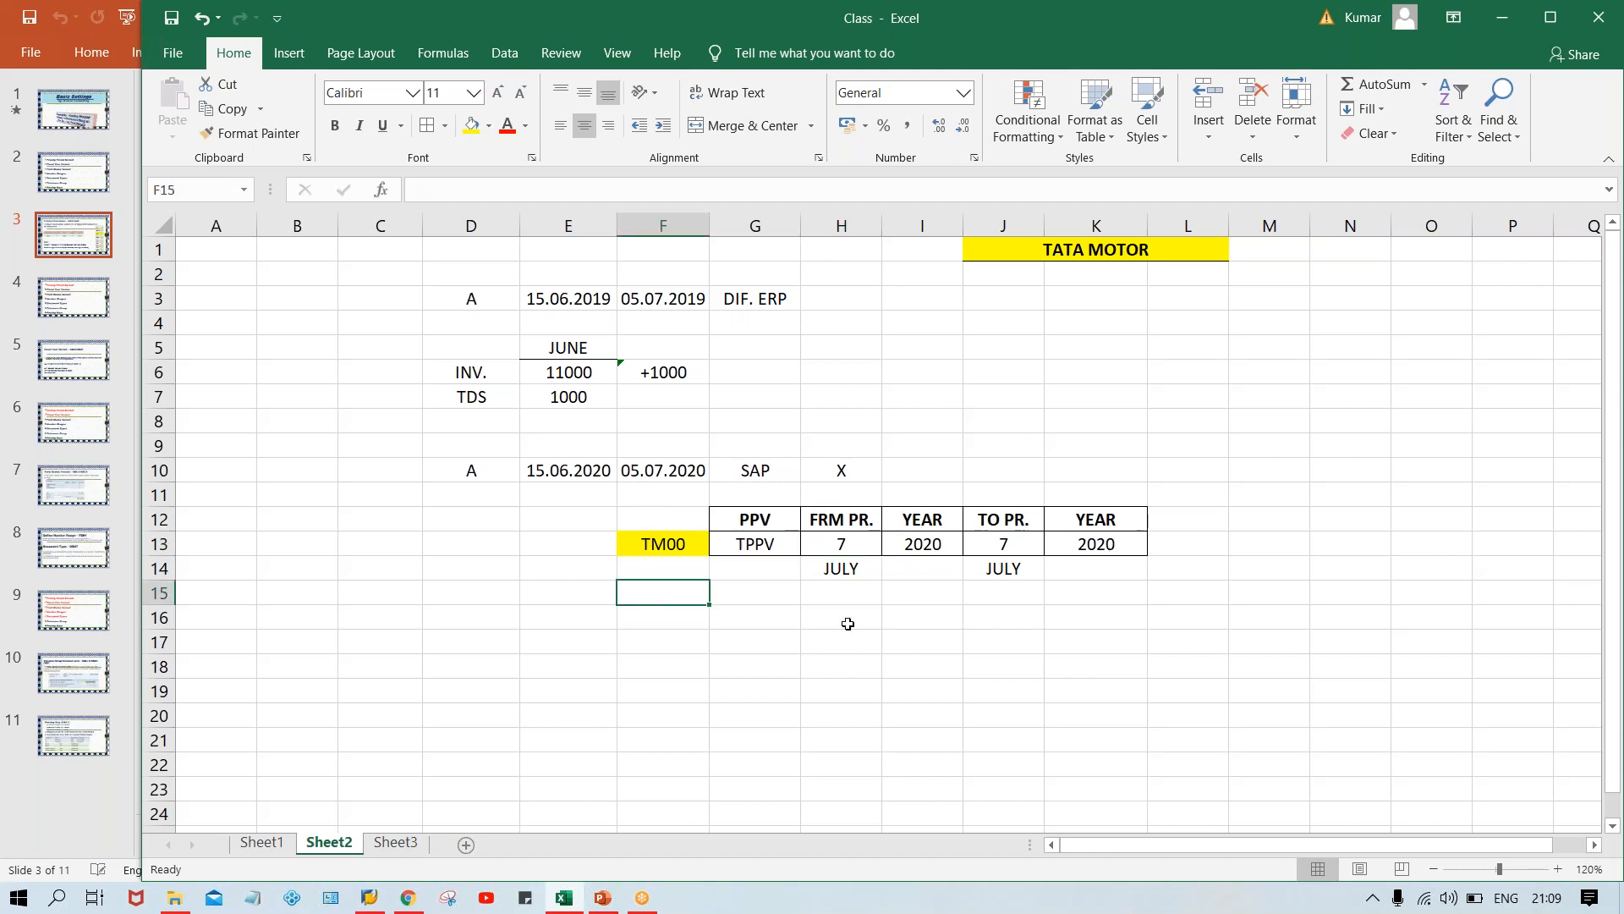
{"action": "type", "text": "05.08.2020"}
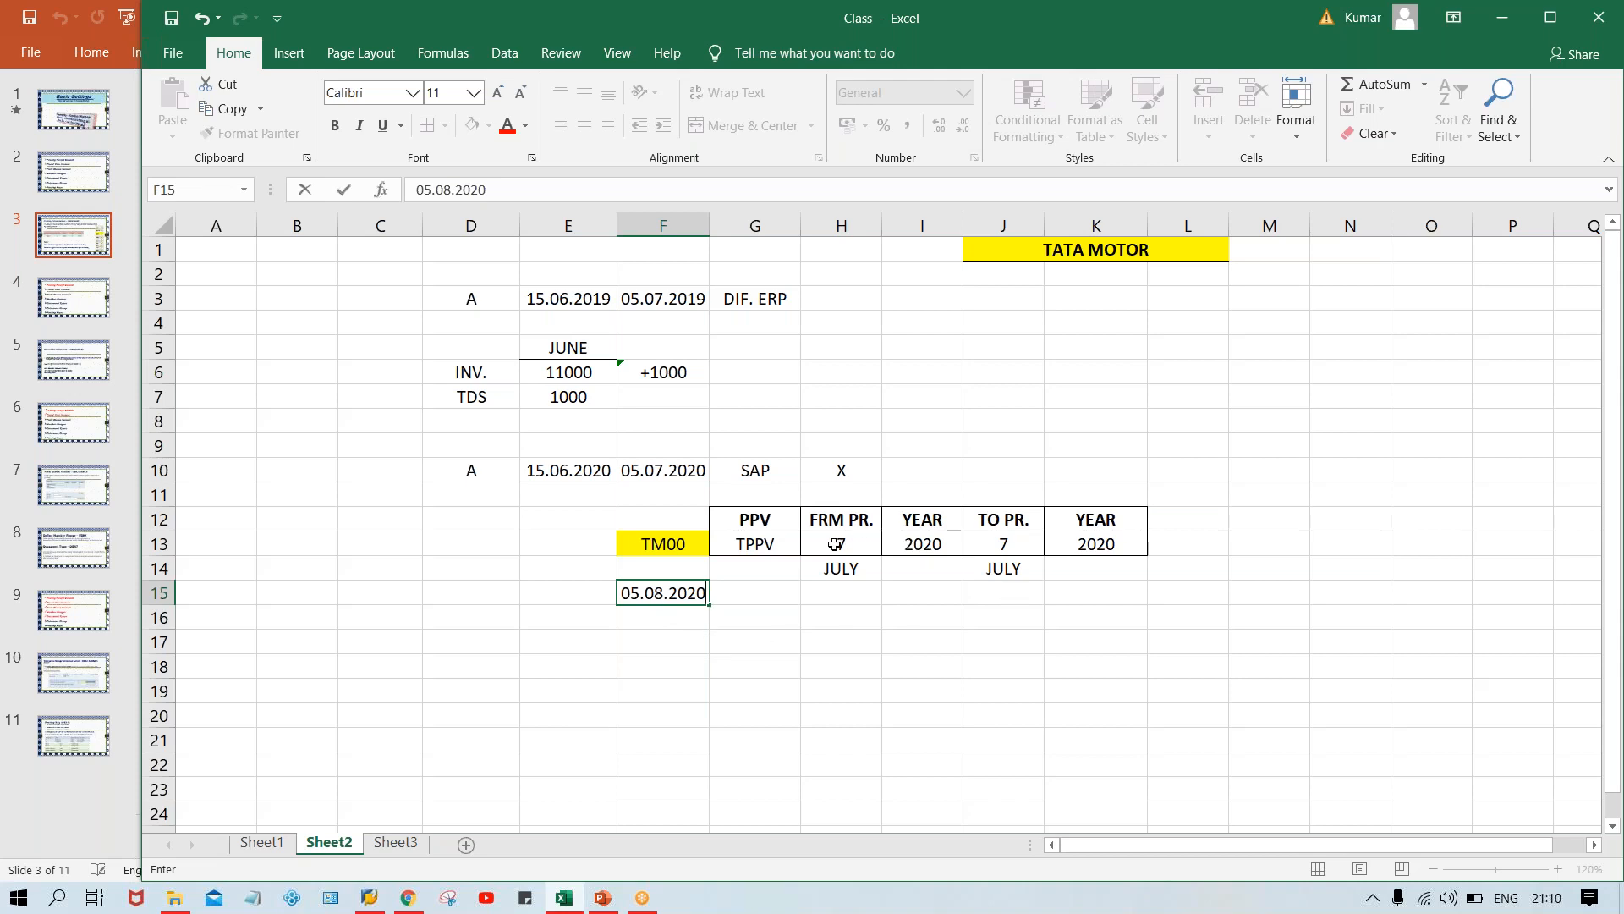
{"action": "left_click", "coordinate": [991, 547]}
{"action": "left_click", "coordinate": [837, 544]}
{"action": "type", "text": "7"}
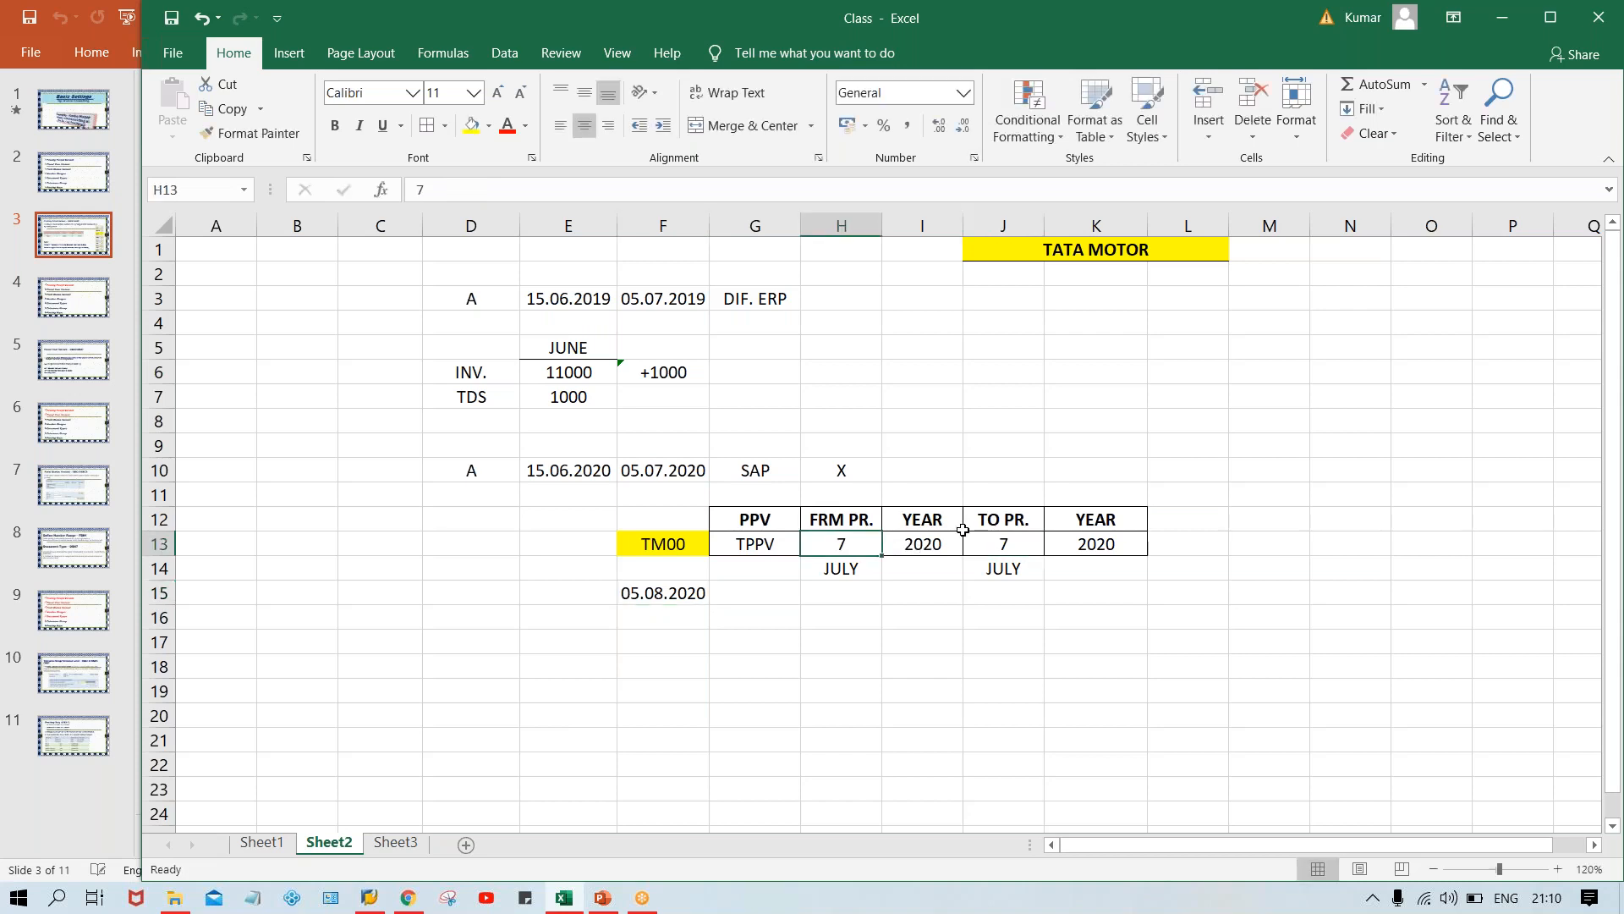
{"action": "left_click", "coordinate": [1015, 544]}
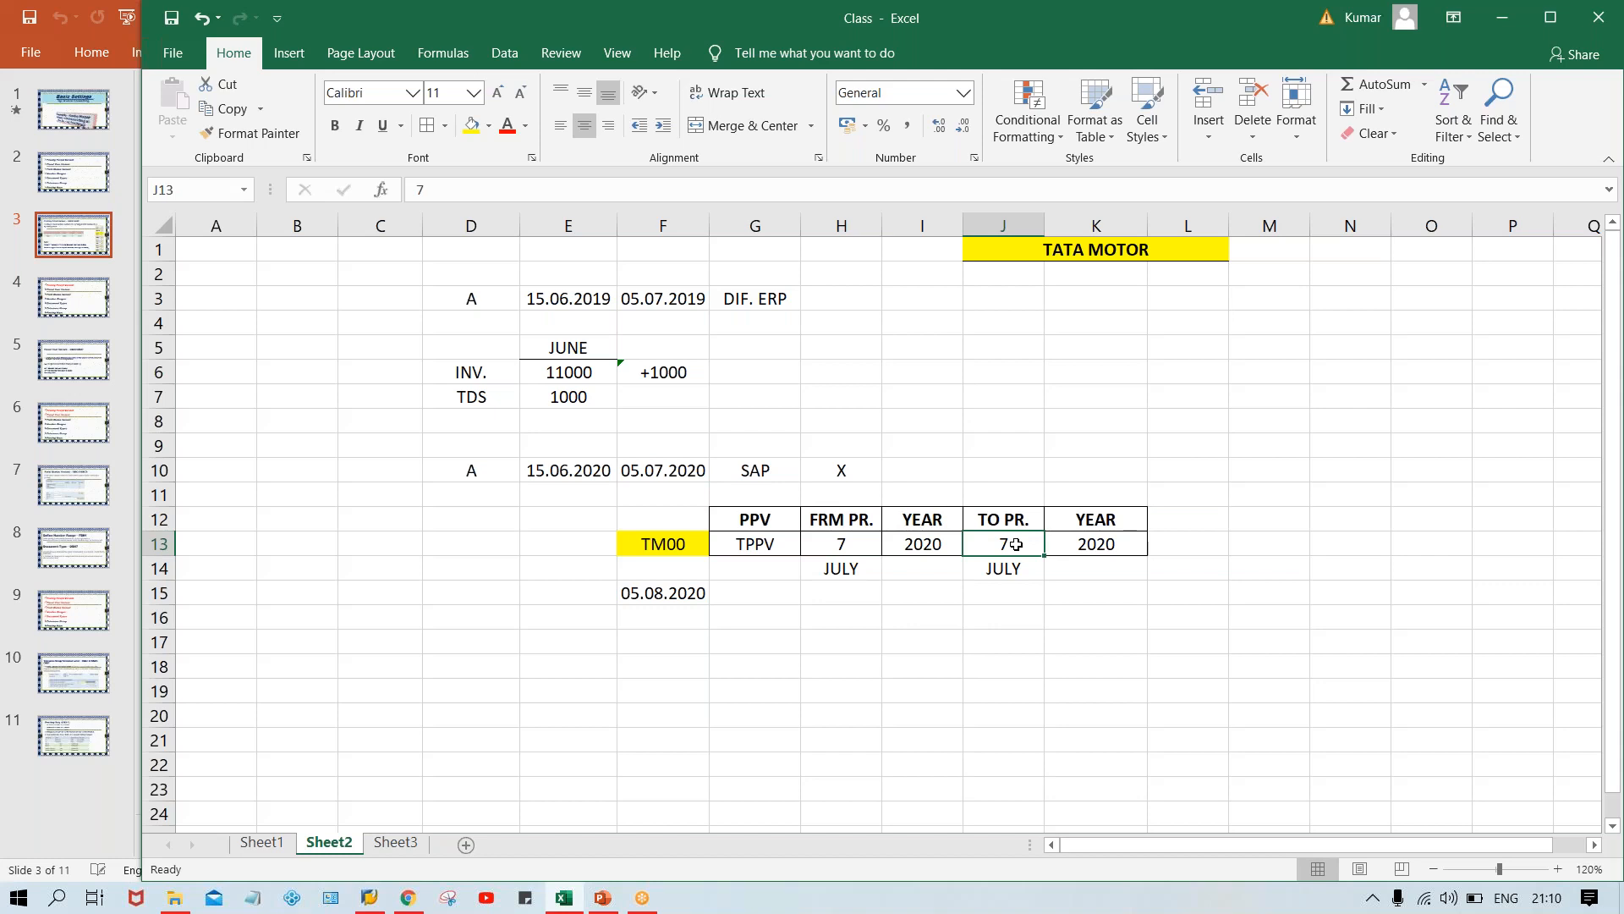
- Clear the example date from F15 and review the date in E10 and the TM00 and TPPV cells
{"action": "left_click", "coordinate": [658, 586]}
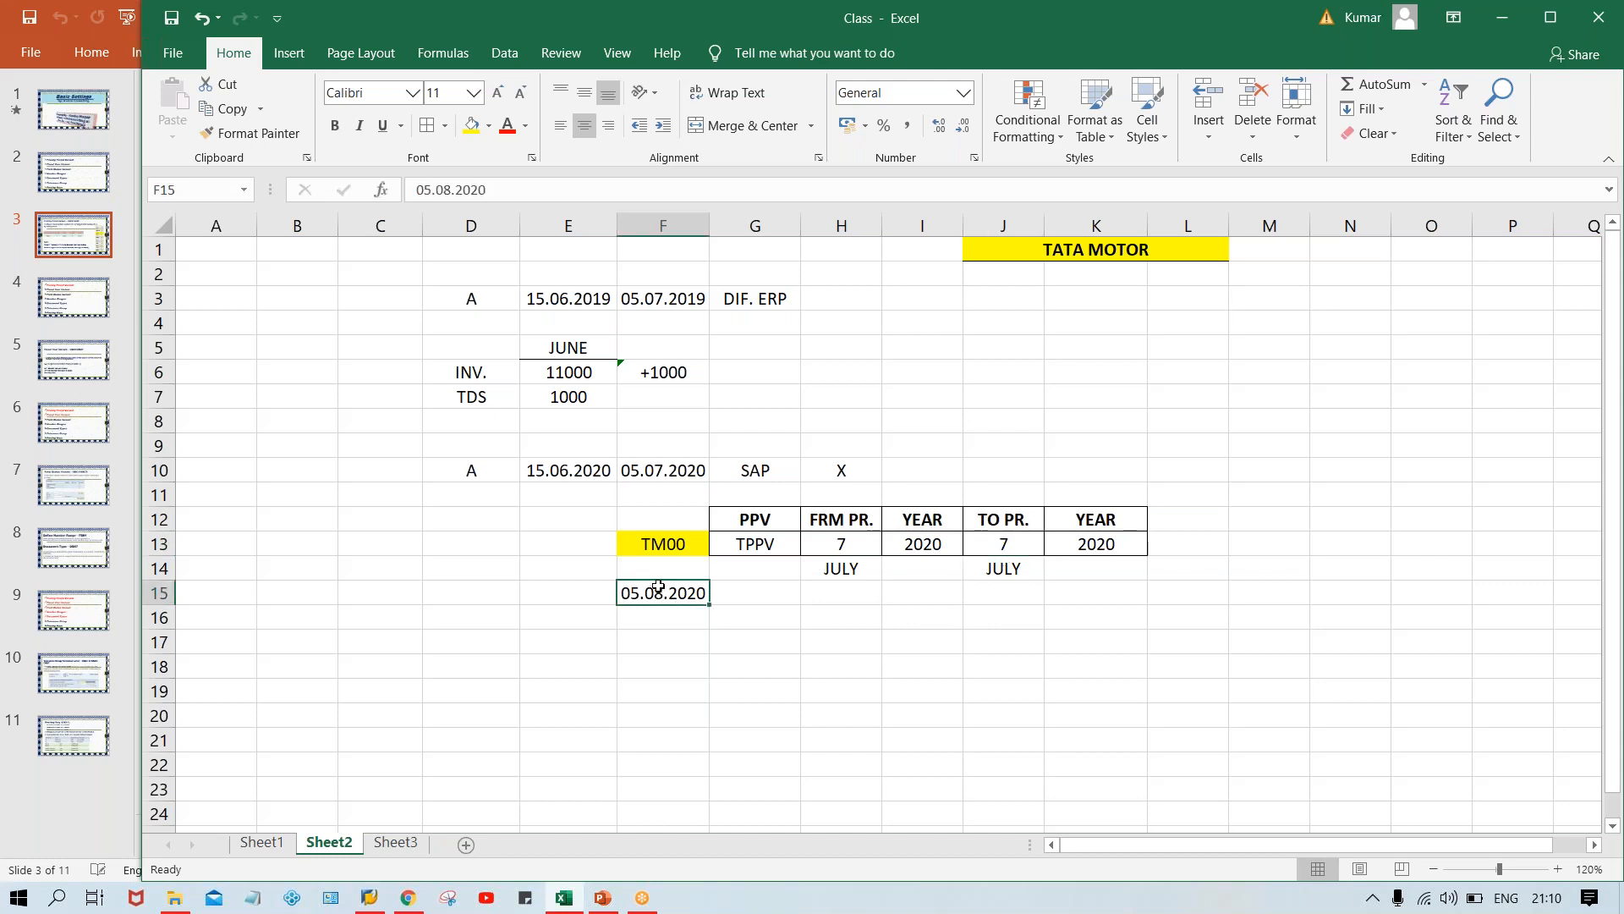
{"action": "key", "text": "Delete"}
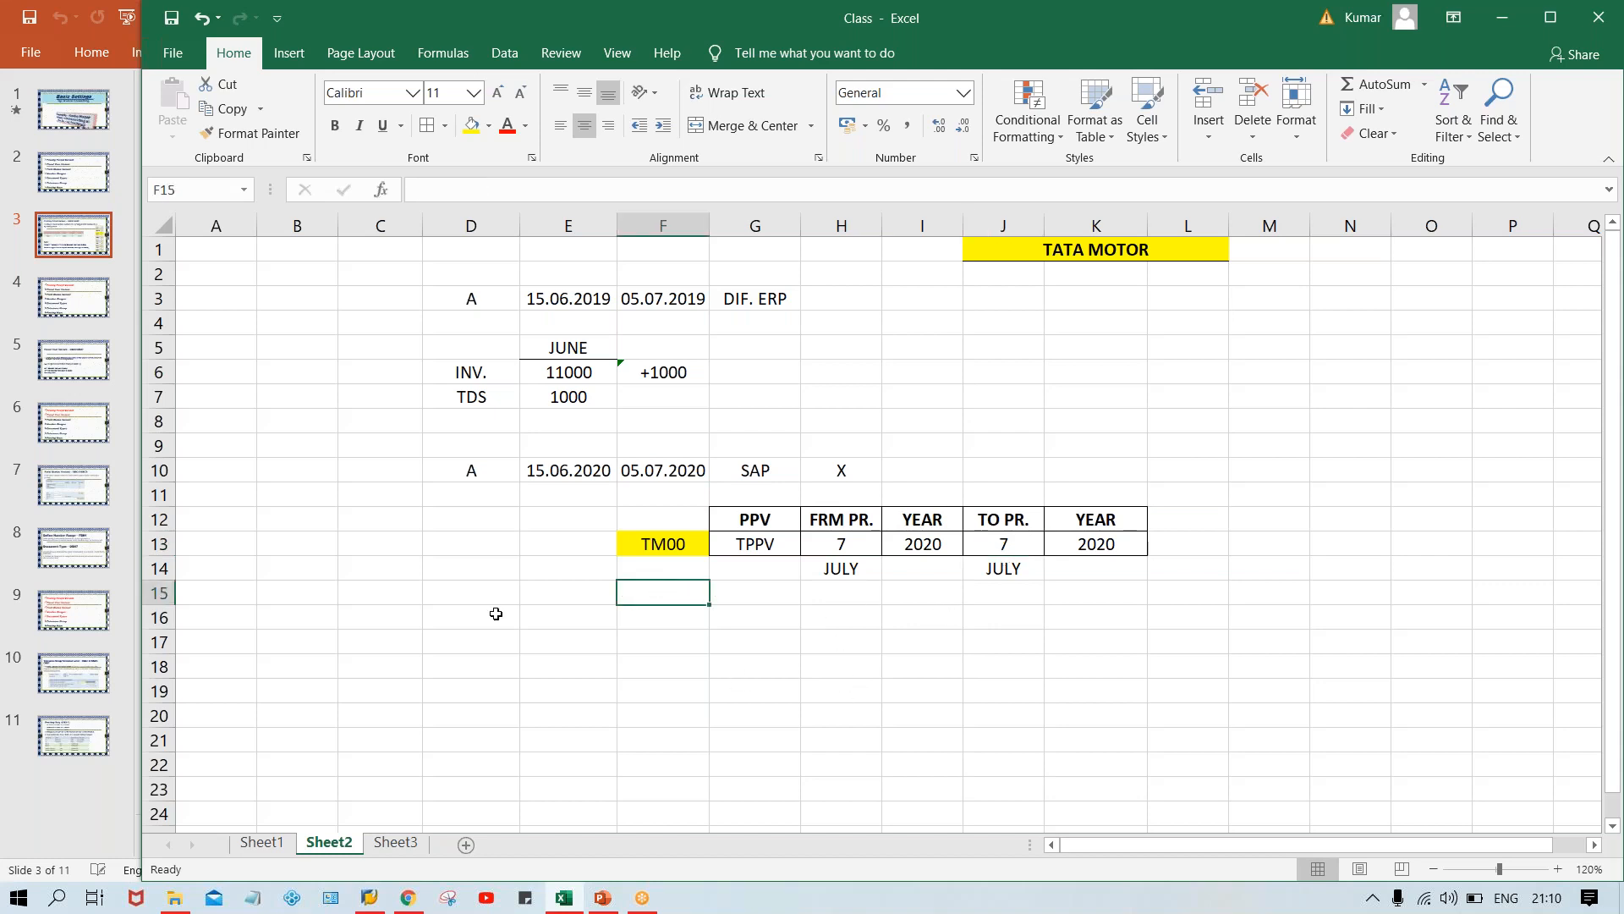
{"action": "left_click", "coordinate": [544, 468]}
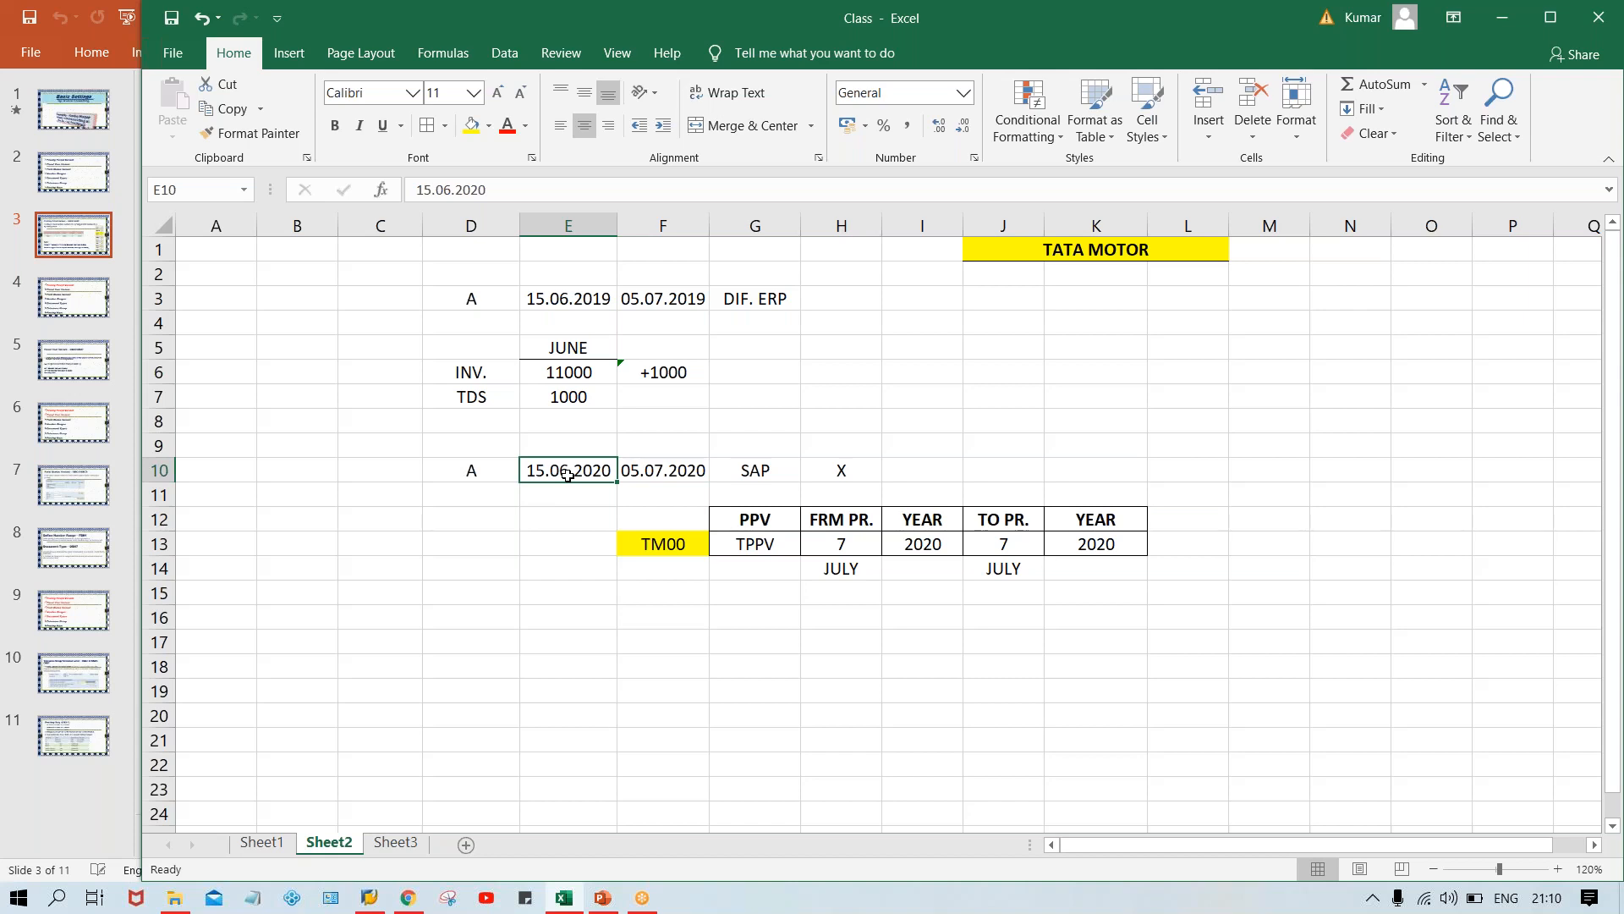
{"action": "left_click", "coordinate": [656, 561]}
{"action": "left_click", "coordinate": [669, 544]}
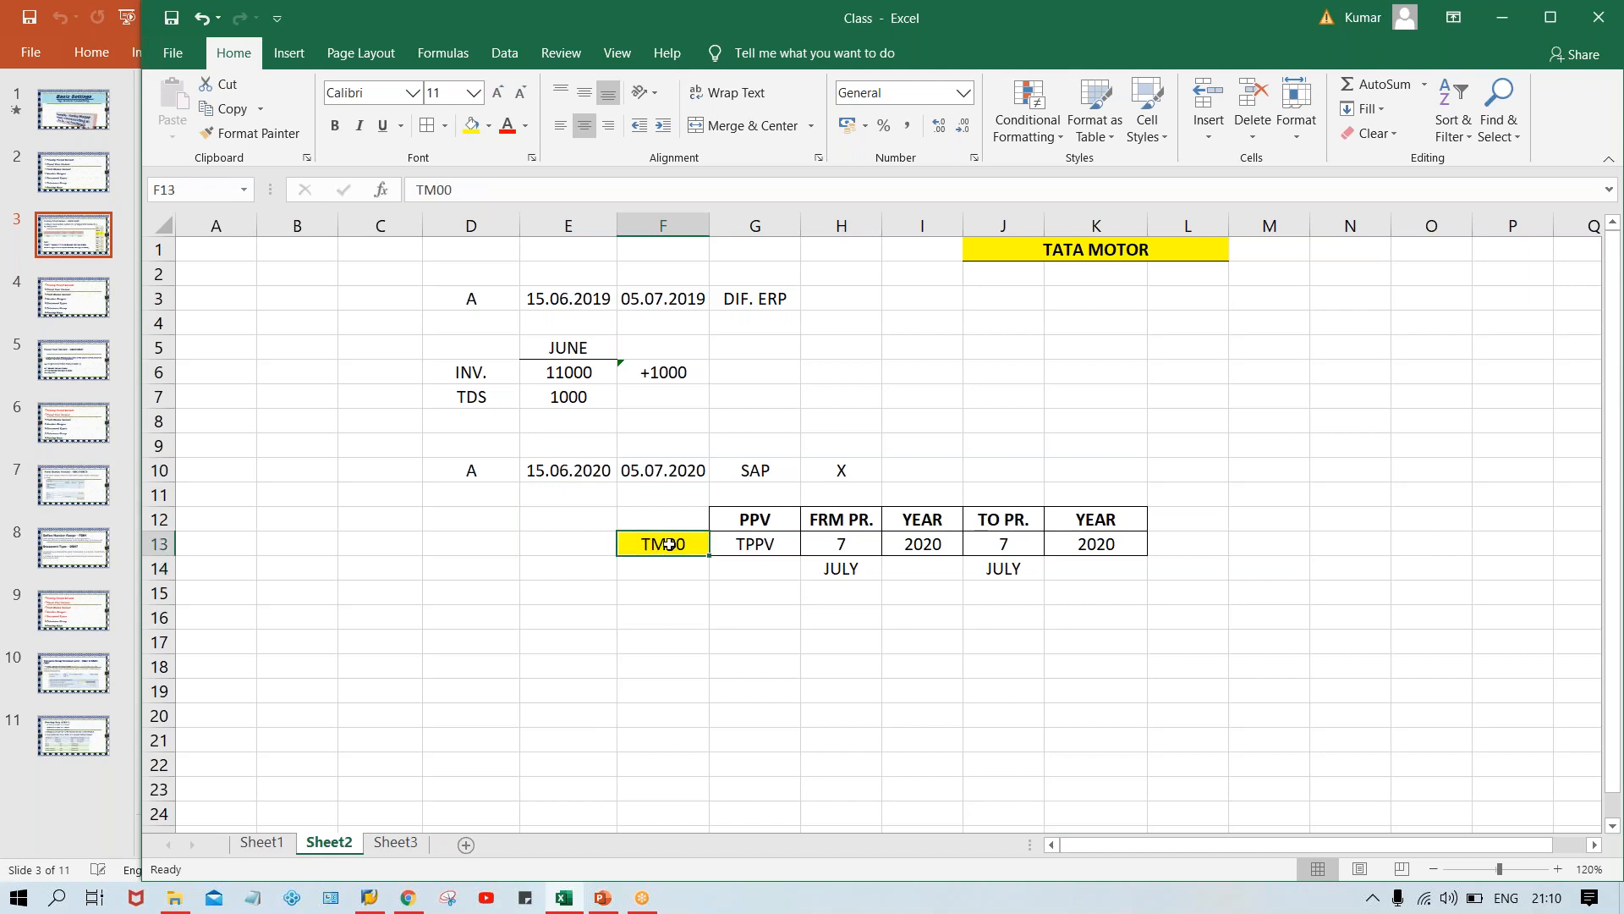
{"action": "left_click", "coordinate": [775, 543]}
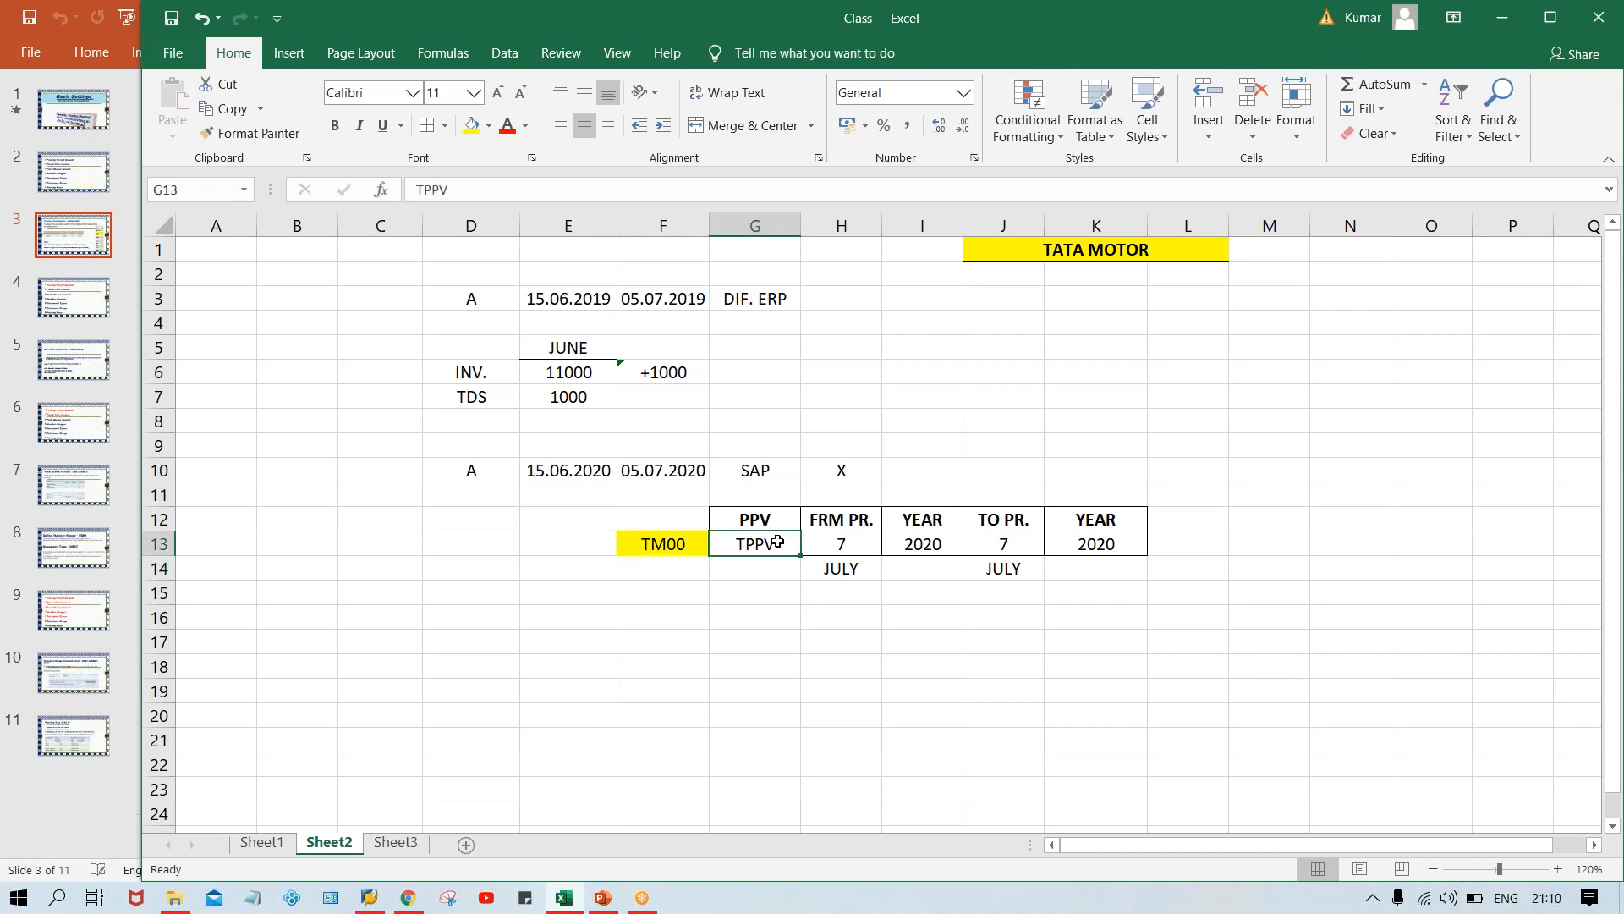
- Enter the code OB52 in F12 above TM00 and highlight it with a yellow fill
{"action": "left_click", "coordinate": [662, 512]}
{"action": "type", "text": "O"}
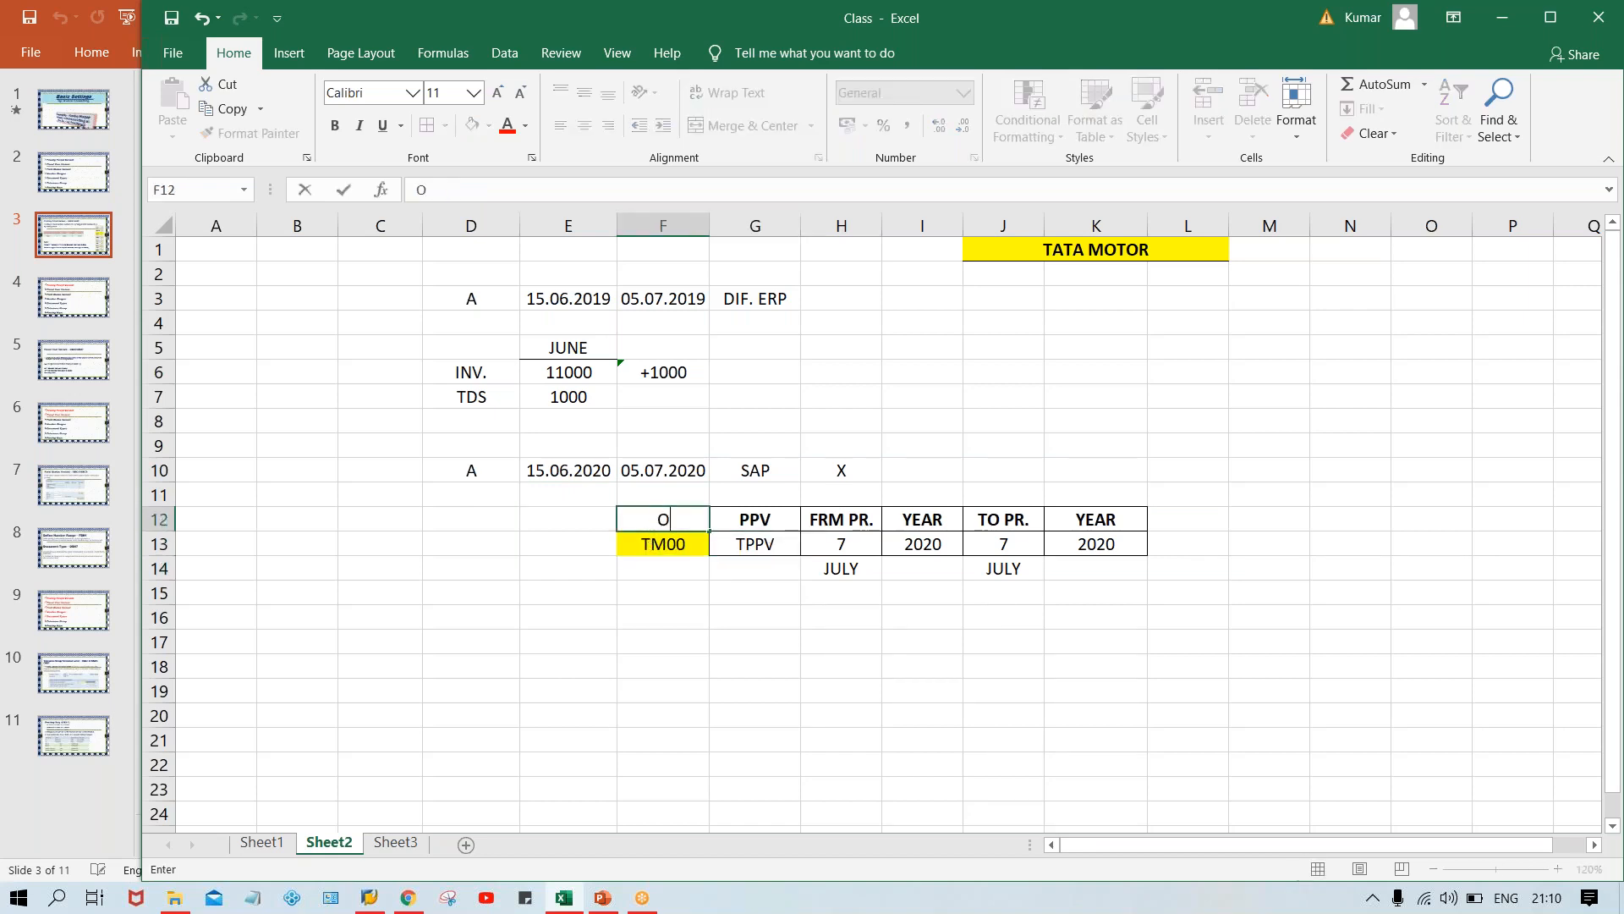
{"action": "type", "text": "B52"}
{"action": "key", "text": "BackSpace"}
{"action": "type", "text": "52"}
{"action": "key", "text": "Return"}
{"action": "key", "text": "Up"}
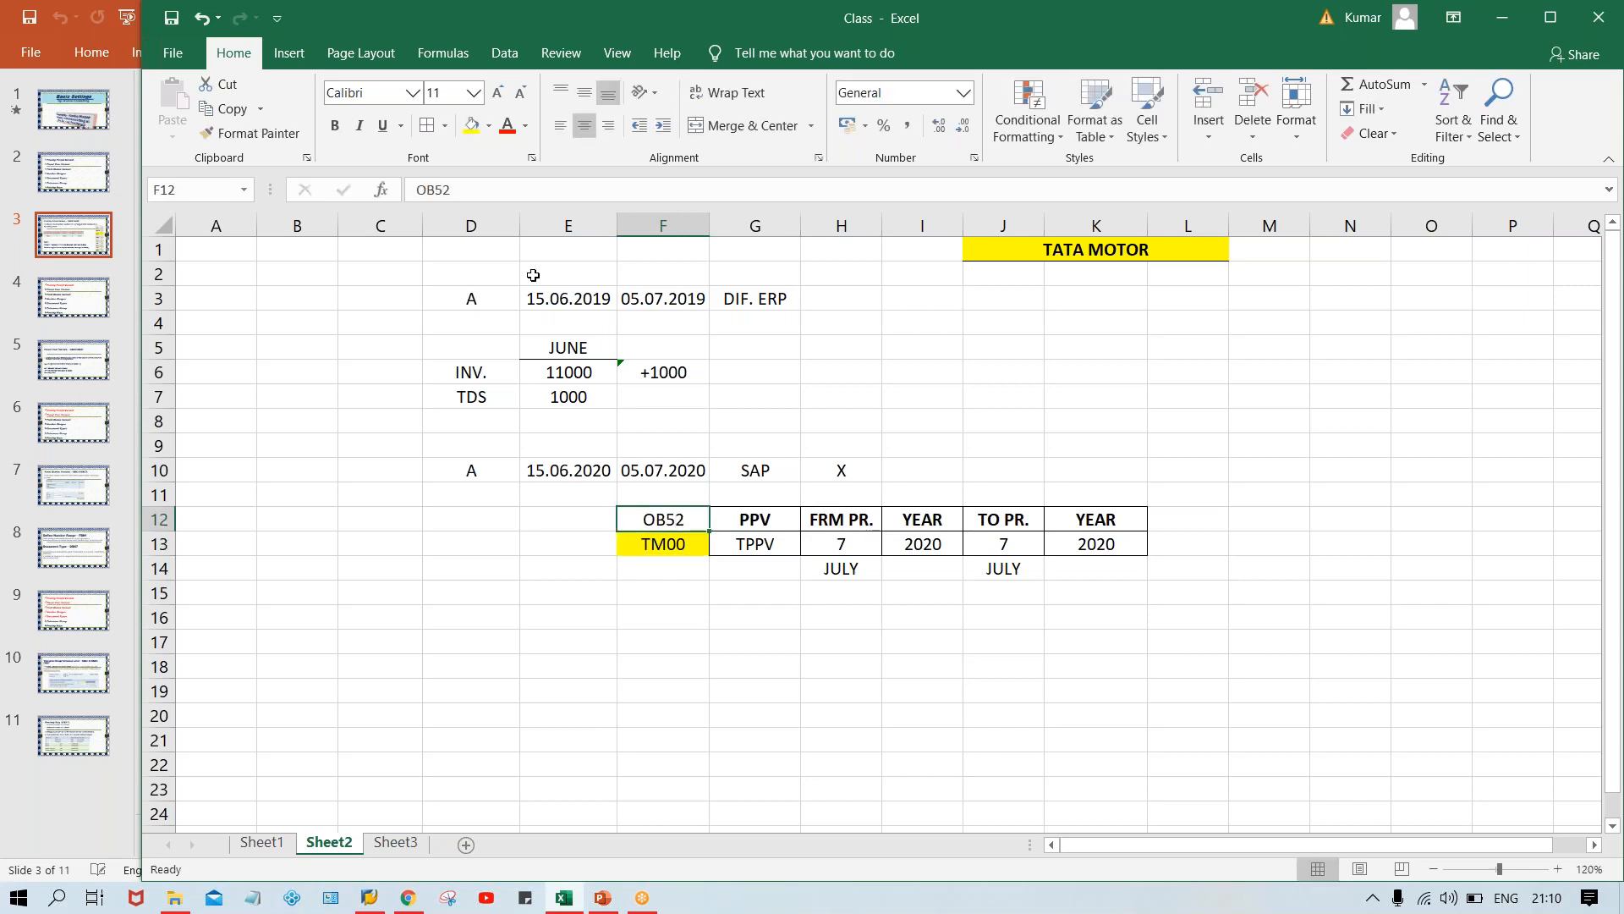
{"action": "left_click", "coordinate": [471, 125]}
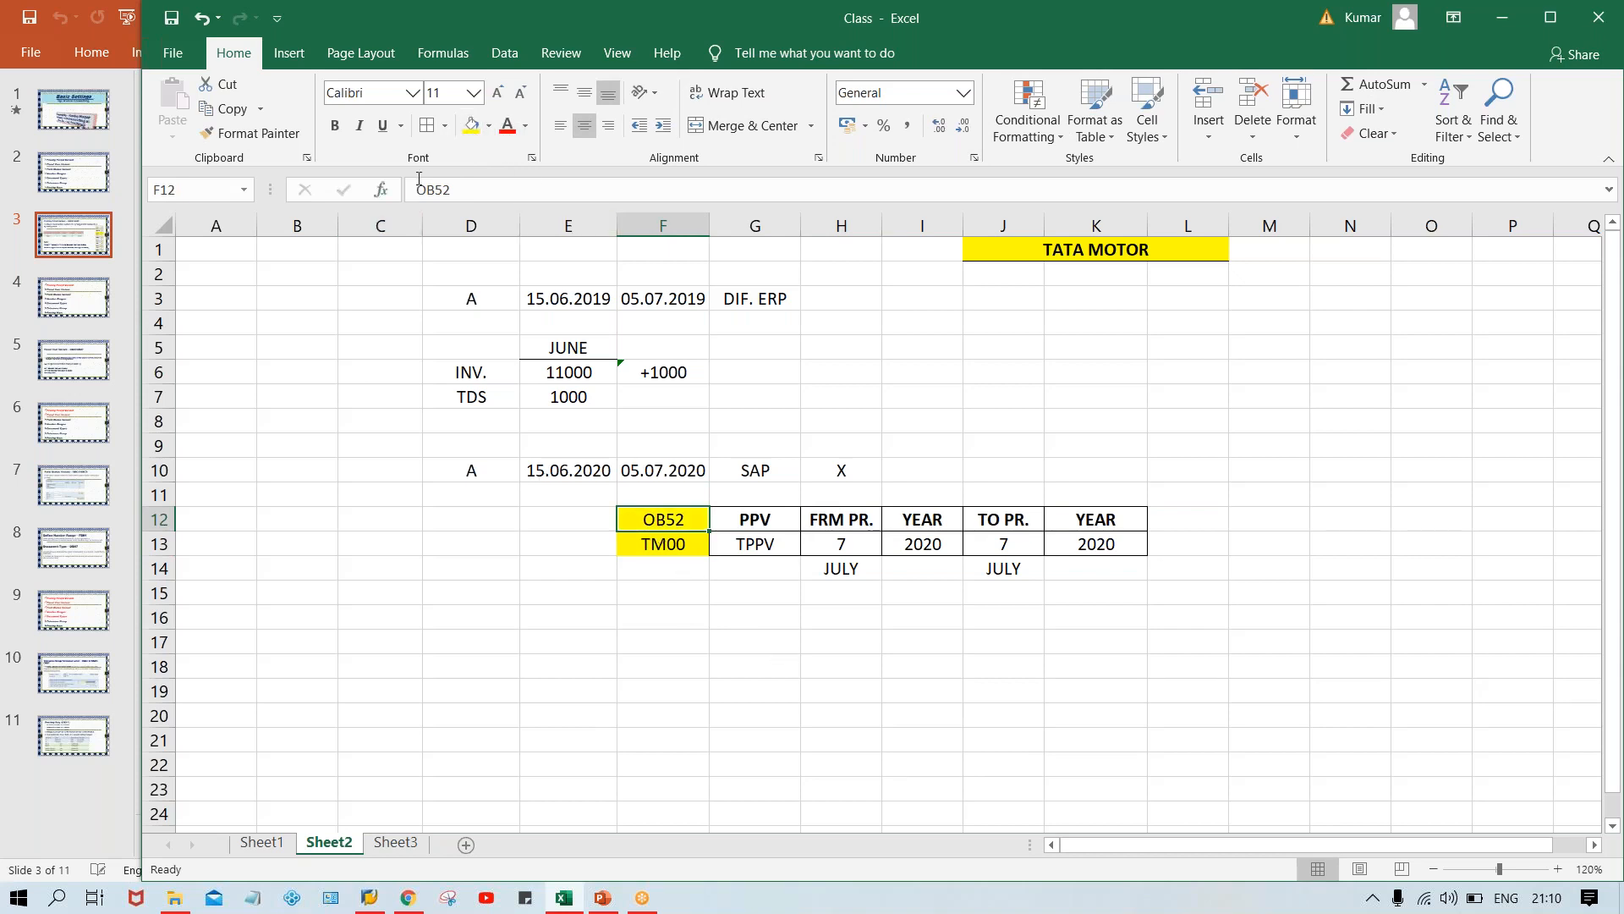
- Review the OB52 code together with the posting period table in G12:K13
{"action": "left_click", "coordinate": [689, 715]}
{"action": "left_click", "coordinate": [658, 522]}
{"action": "left_click", "coordinate": [745, 520]}
{"action": "left_click_drag", "start_coordinate": [799, 534], "coordinate": [1092, 538]}
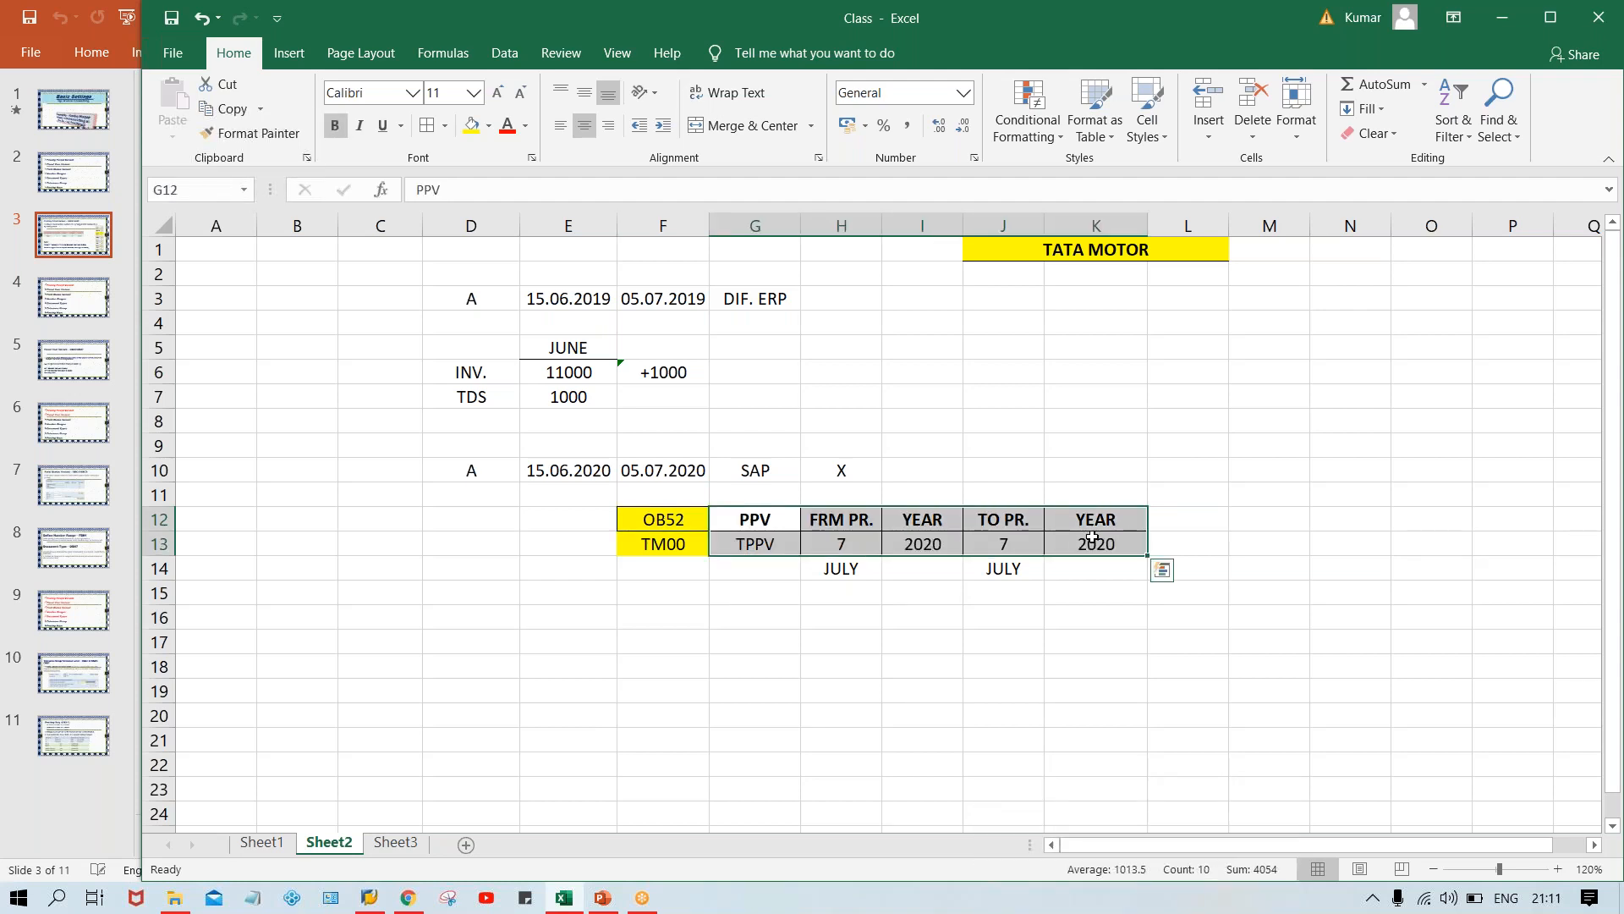
- Set the from period in H13 to 6 to illustrate opening June for A
{"action": "left_click", "coordinate": [463, 467]}
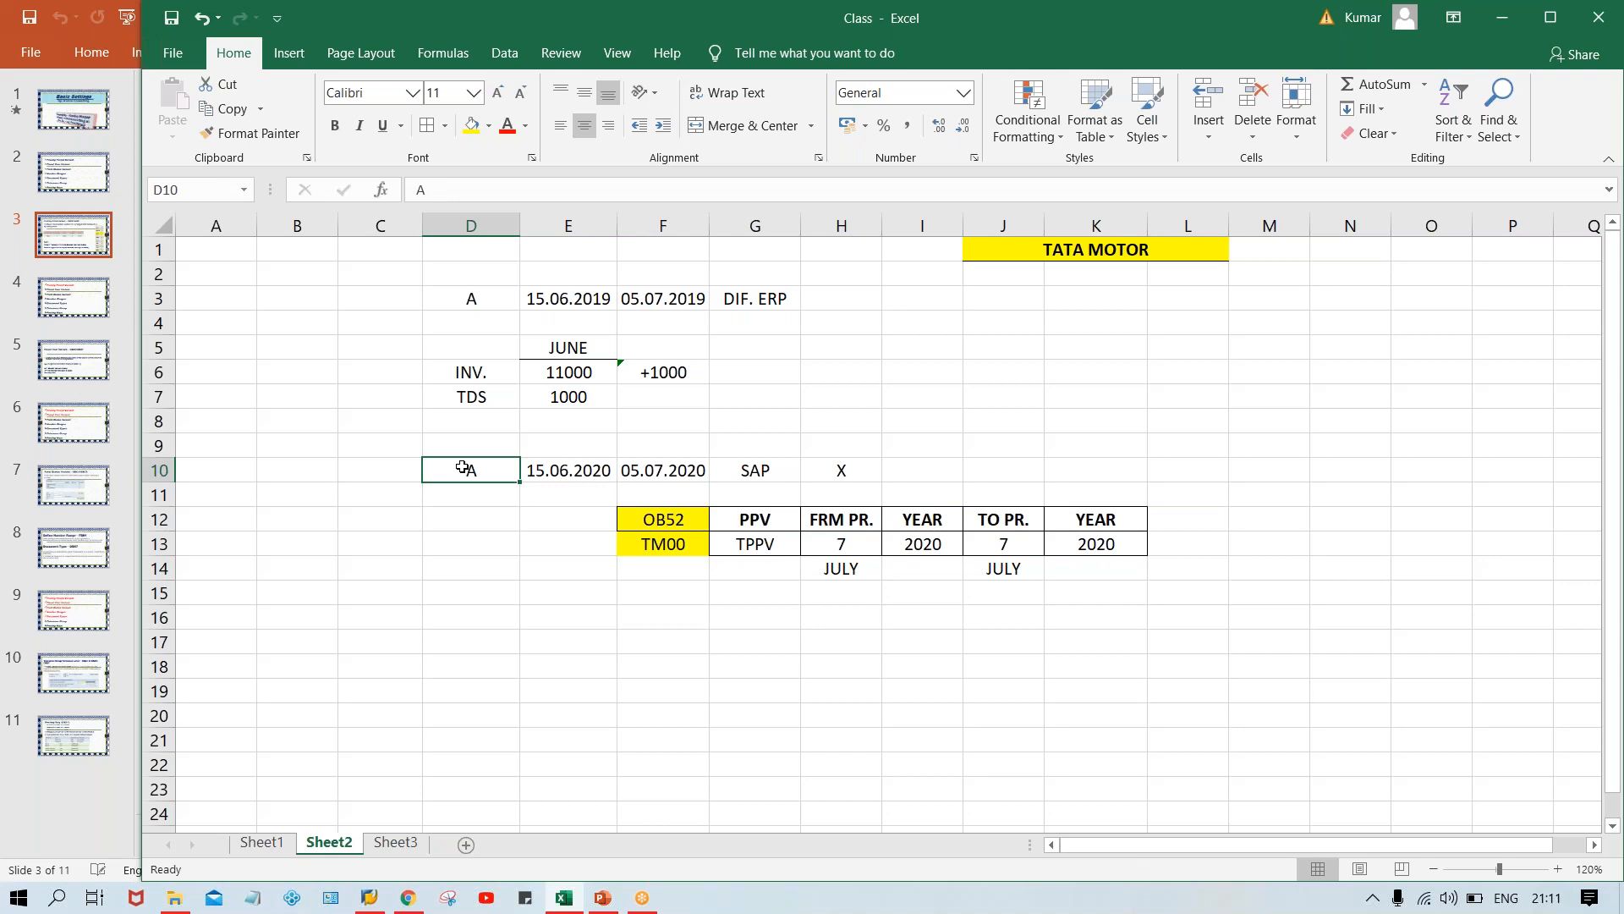
{"action": "left_click", "coordinate": [834, 555]}
{"action": "type", "text": "6"}
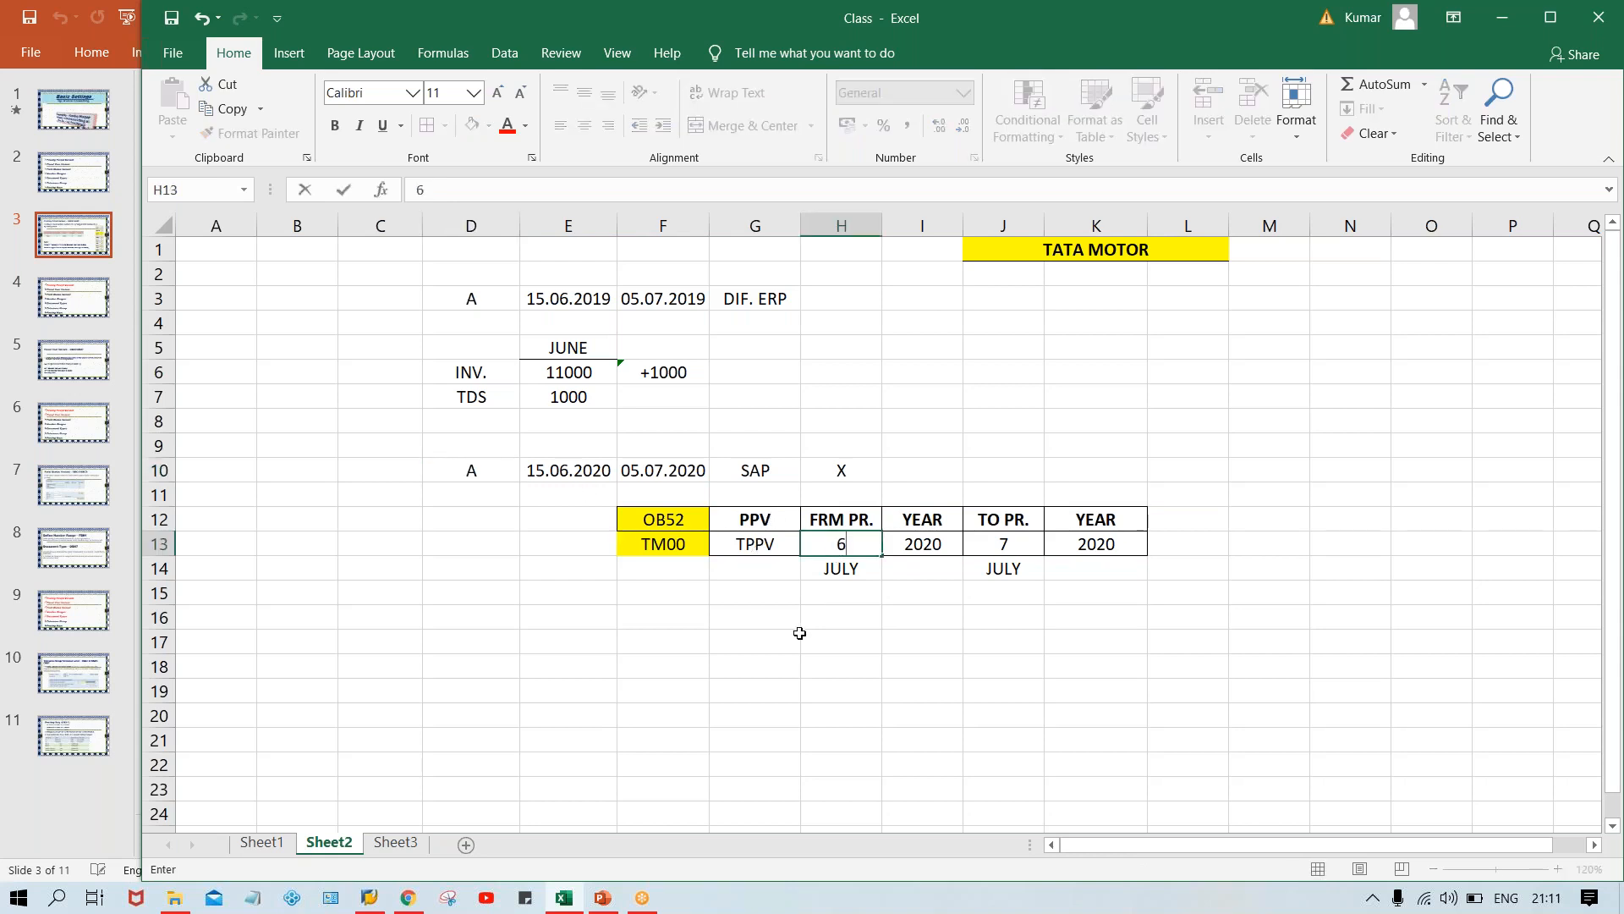
{"action": "left_click", "coordinate": [799, 633]}
{"action": "left_click", "coordinate": [833, 548]}
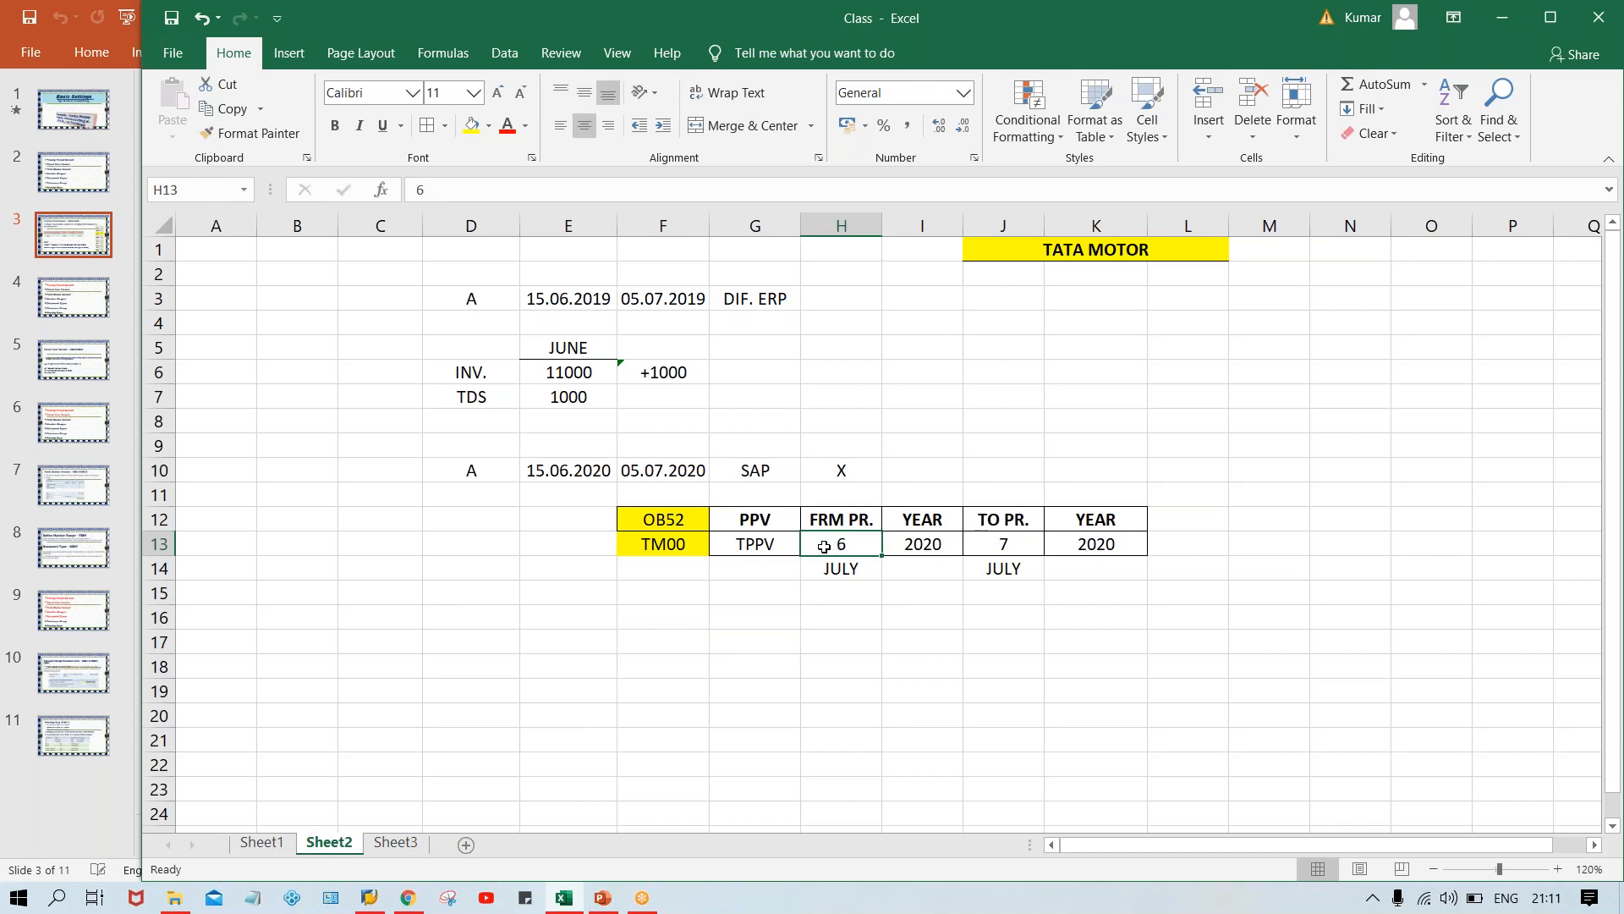
- Set the from period in H13 back to 7
{"action": "left_click", "coordinate": [499, 474]}
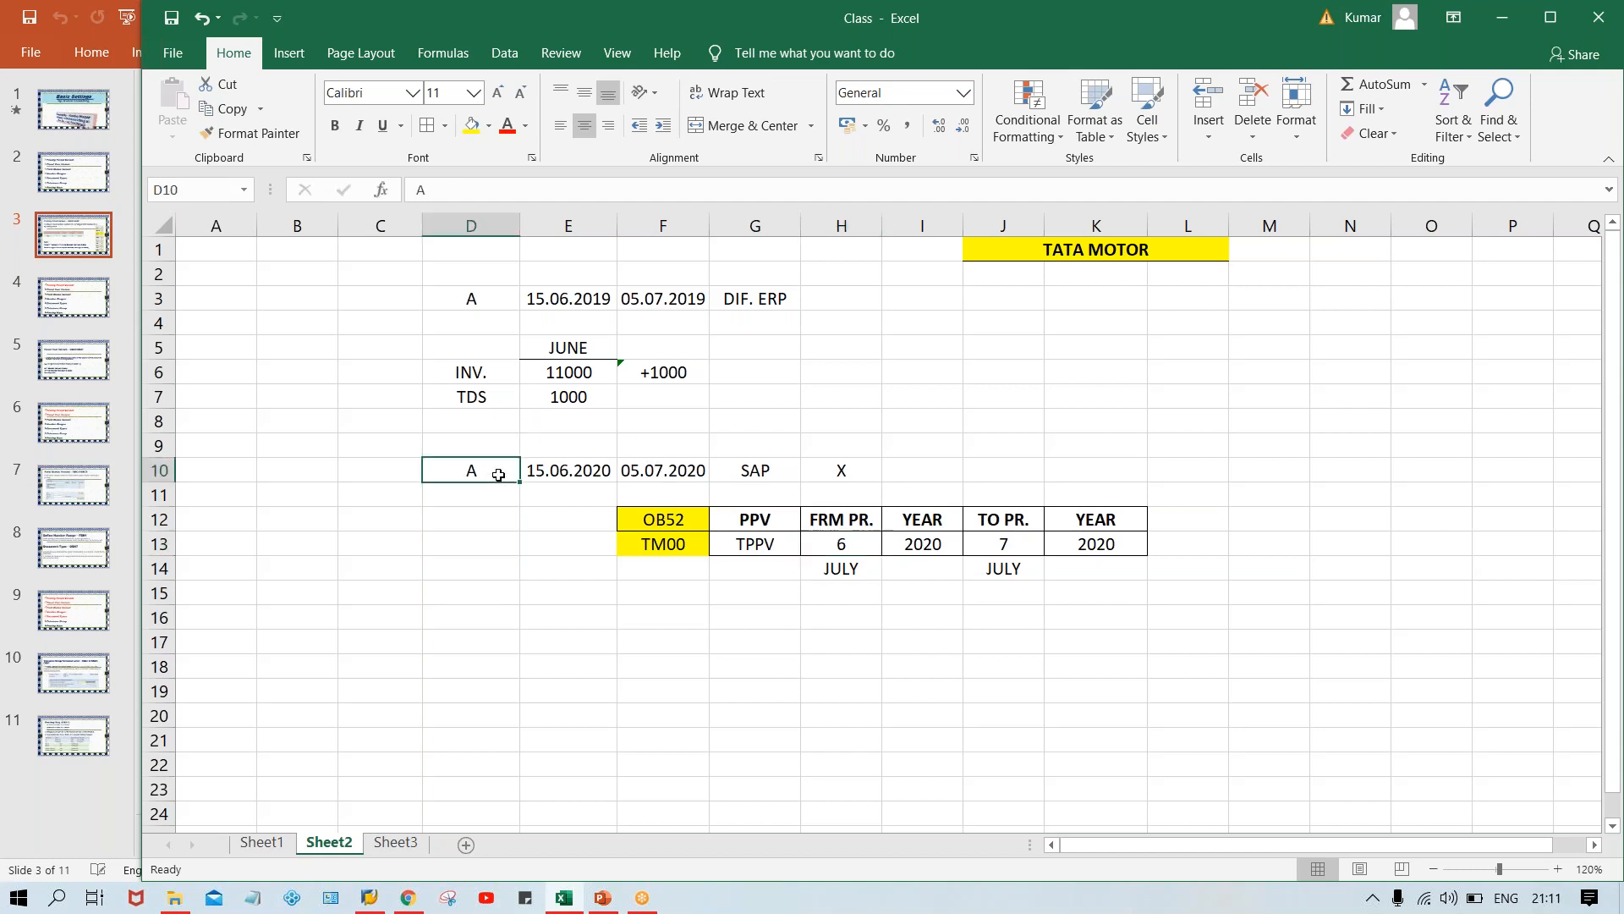
{"action": "left_click", "coordinate": [829, 550]}
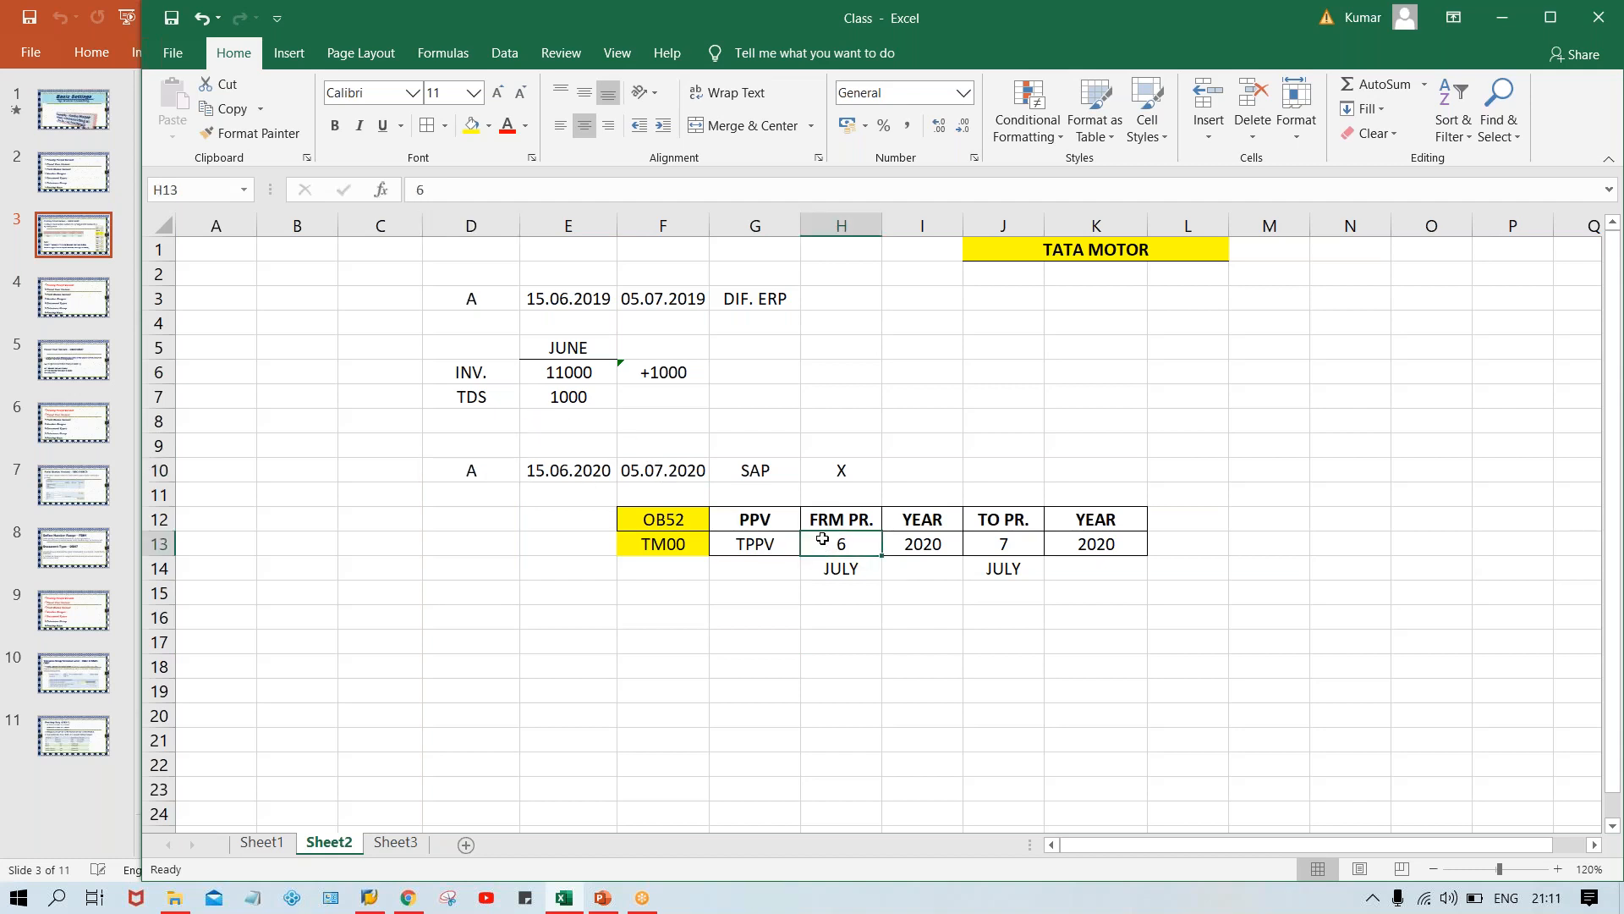
{"action": "type", "text": "7"}
{"action": "left_click", "coordinate": [831, 636]}
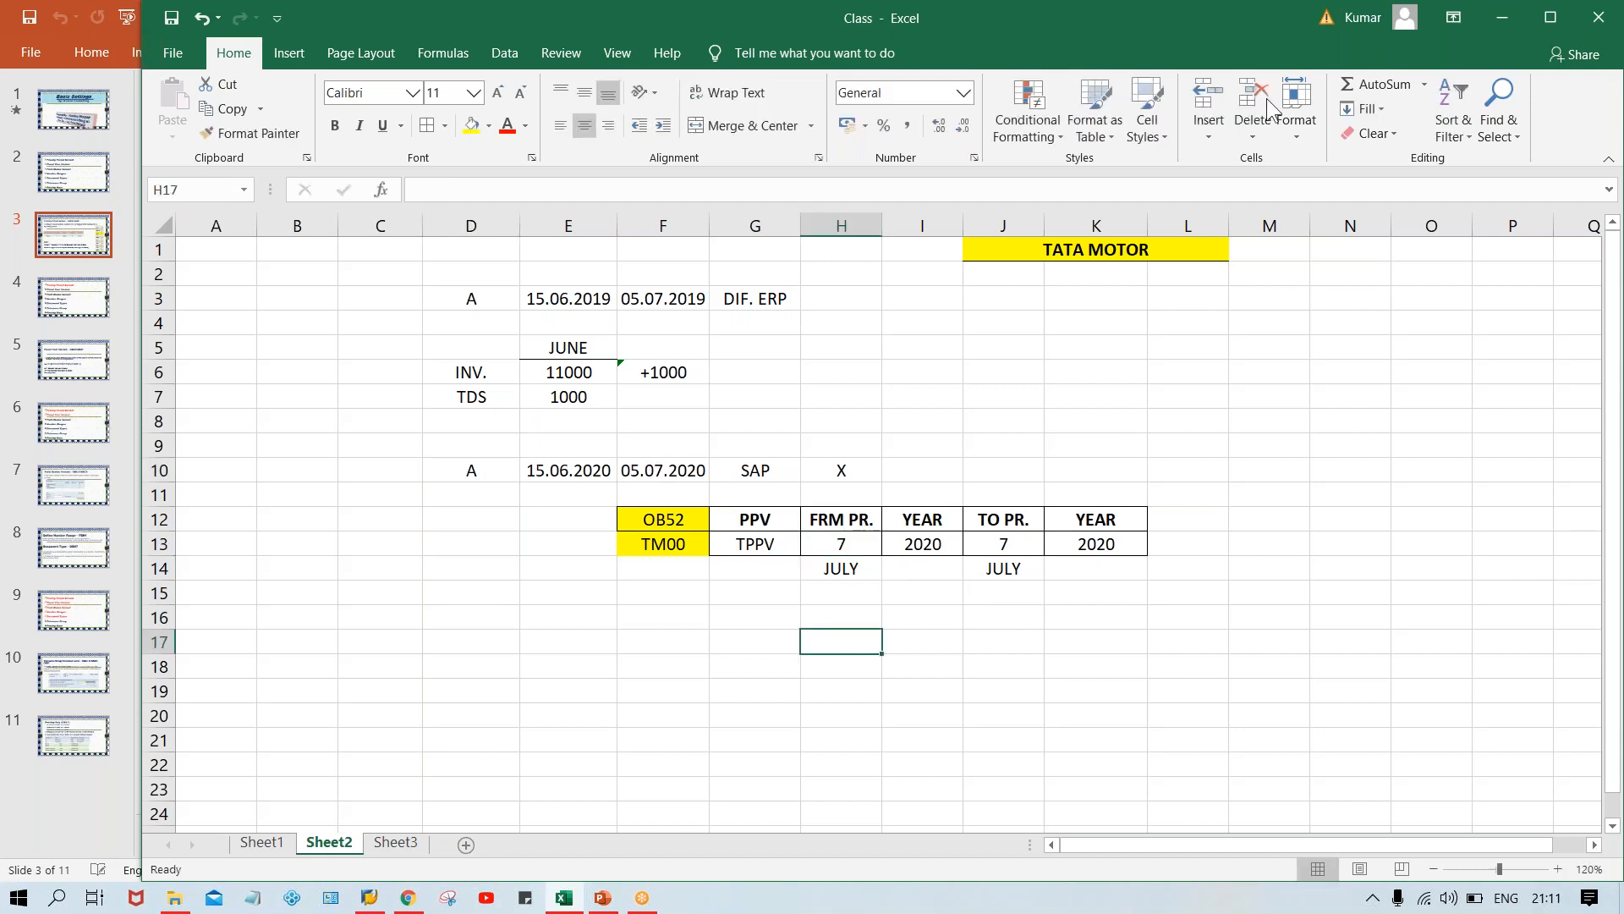
{"action": "left_click", "coordinate": [1240, 105]}
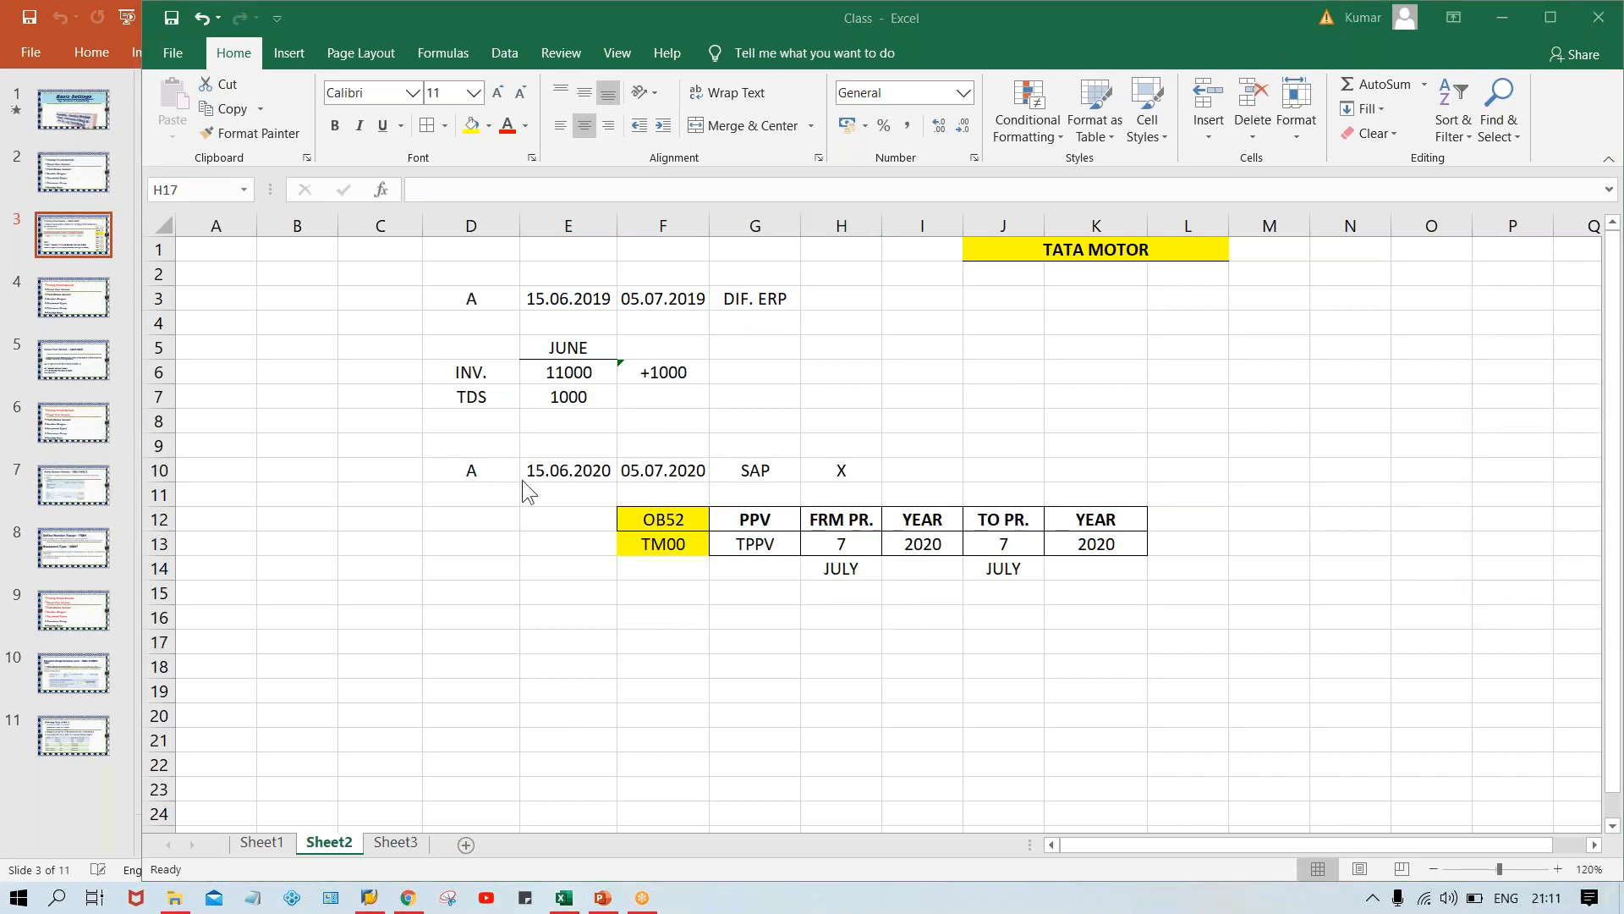
- Enter B in D11 and C in D12 below A, and make D10:D12 bold
{"action": "left_click", "coordinate": [428, 470]}
{"action": "left_click", "coordinate": [471, 471]}
{"action": "left_click", "coordinate": [481, 499]}
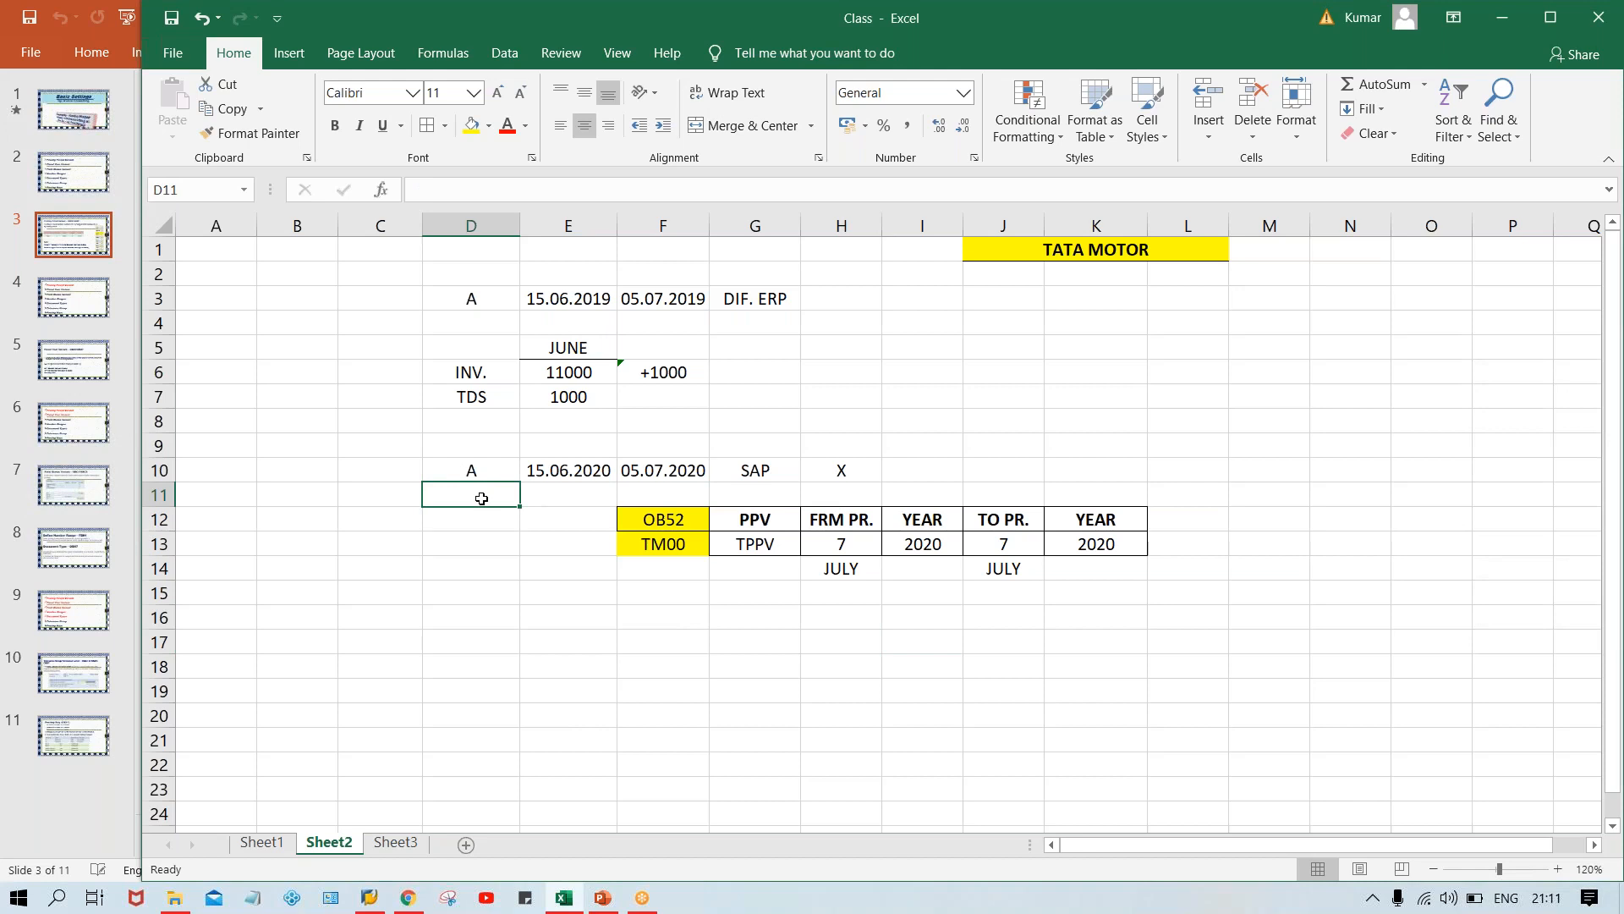
{"action": "type", "text": "B"}
{"action": "key", "text": "Return"}
{"action": "type", "text": "C"}
{"action": "key", "text": "Return"}
{"action": "left_click_drag", "start_coordinate": [476, 467], "coordinate": [474, 520]}
{"action": "key", "text": "ctrl+b"}
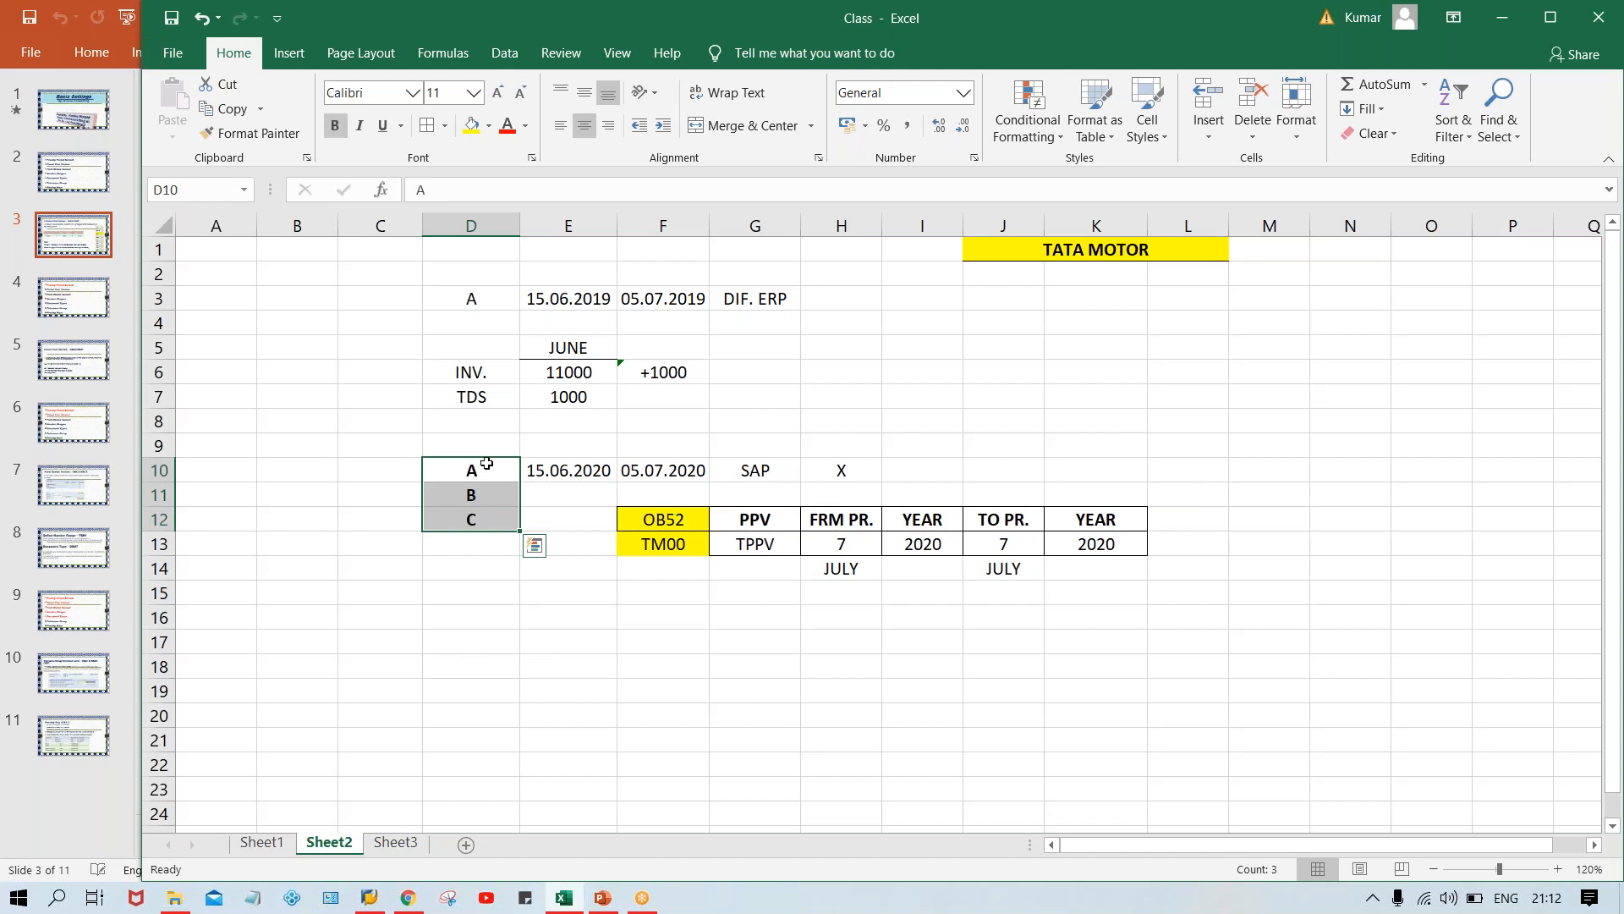
- Check A's dates in E10 and F10 against the from and to periods in H13 and J13
{"action": "left_click", "coordinate": [489, 472]}
{"action": "left_click", "coordinate": [678, 467]}
{"action": "left_click", "coordinate": [571, 468]}
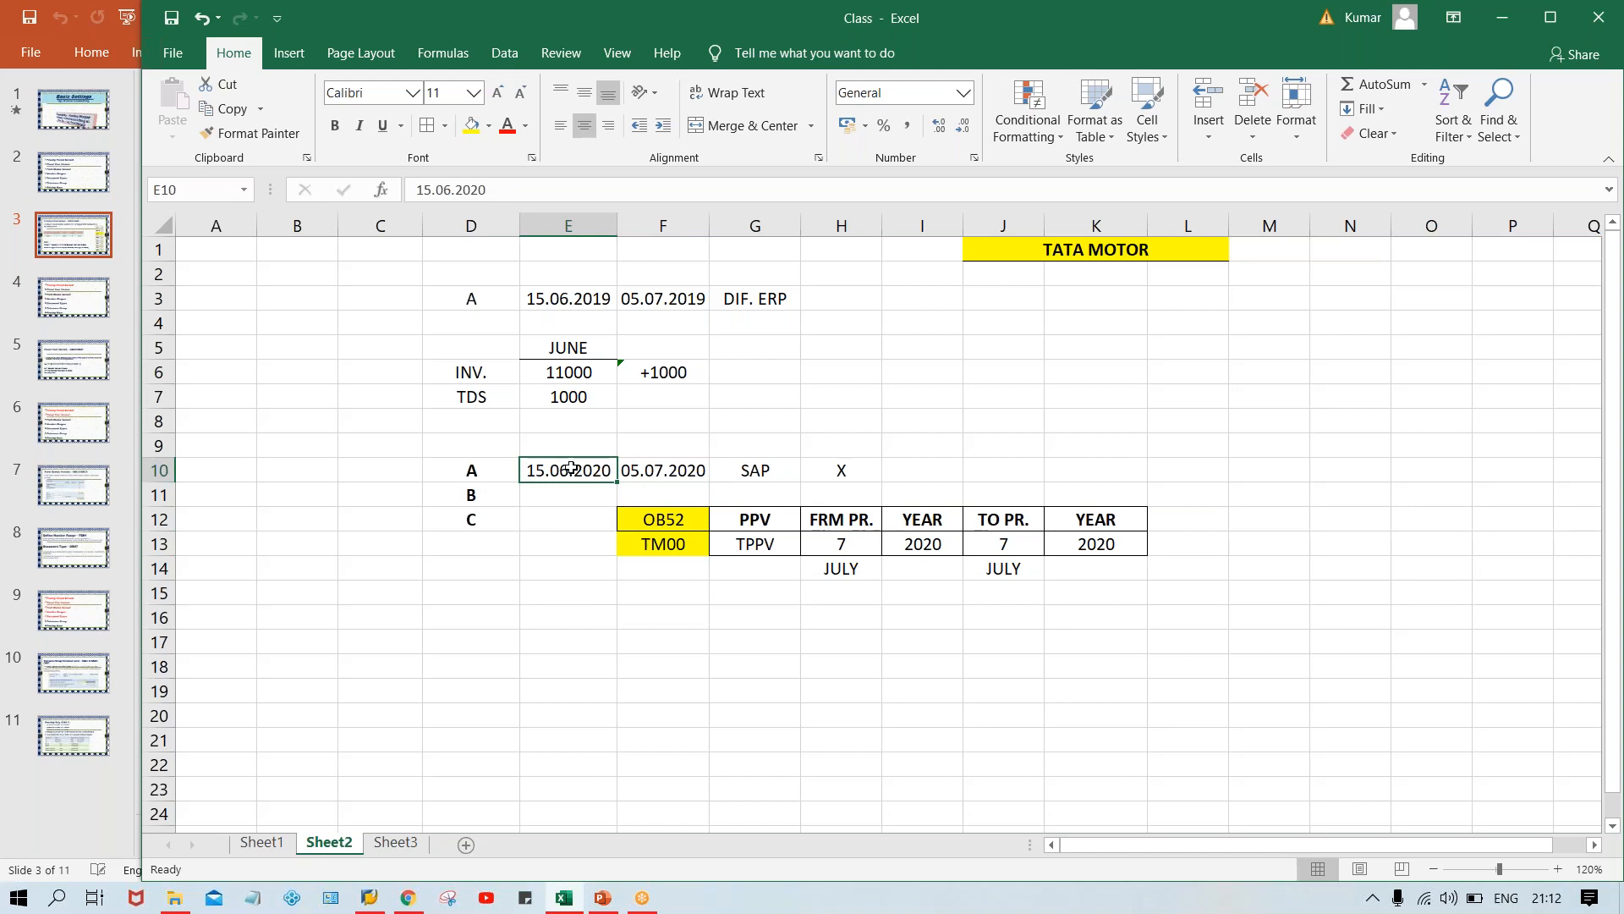
{"action": "left_click", "coordinate": [838, 554]}
{"action": "left_click", "coordinate": [979, 537]}
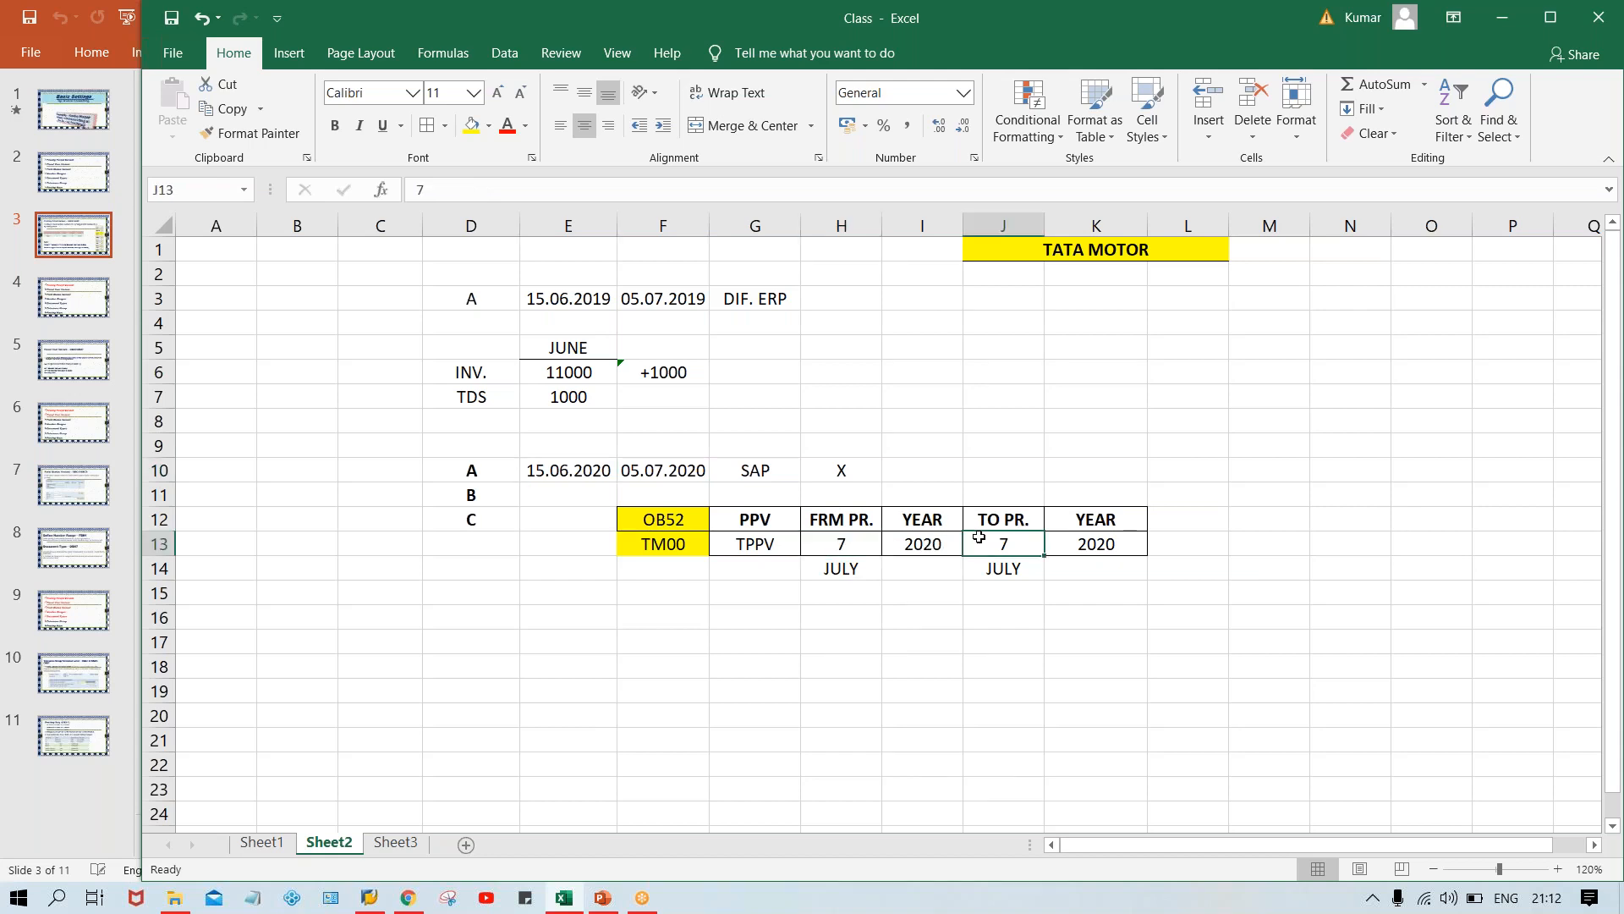
{"action": "left_click", "coordinate": [860, 546]}
{"action": "left_click", "coordinate": [983, 547]}
- Review the entries A, B and C in D10:D12 one by one
{"action": "left_click", "coordinate": [486, 473]}
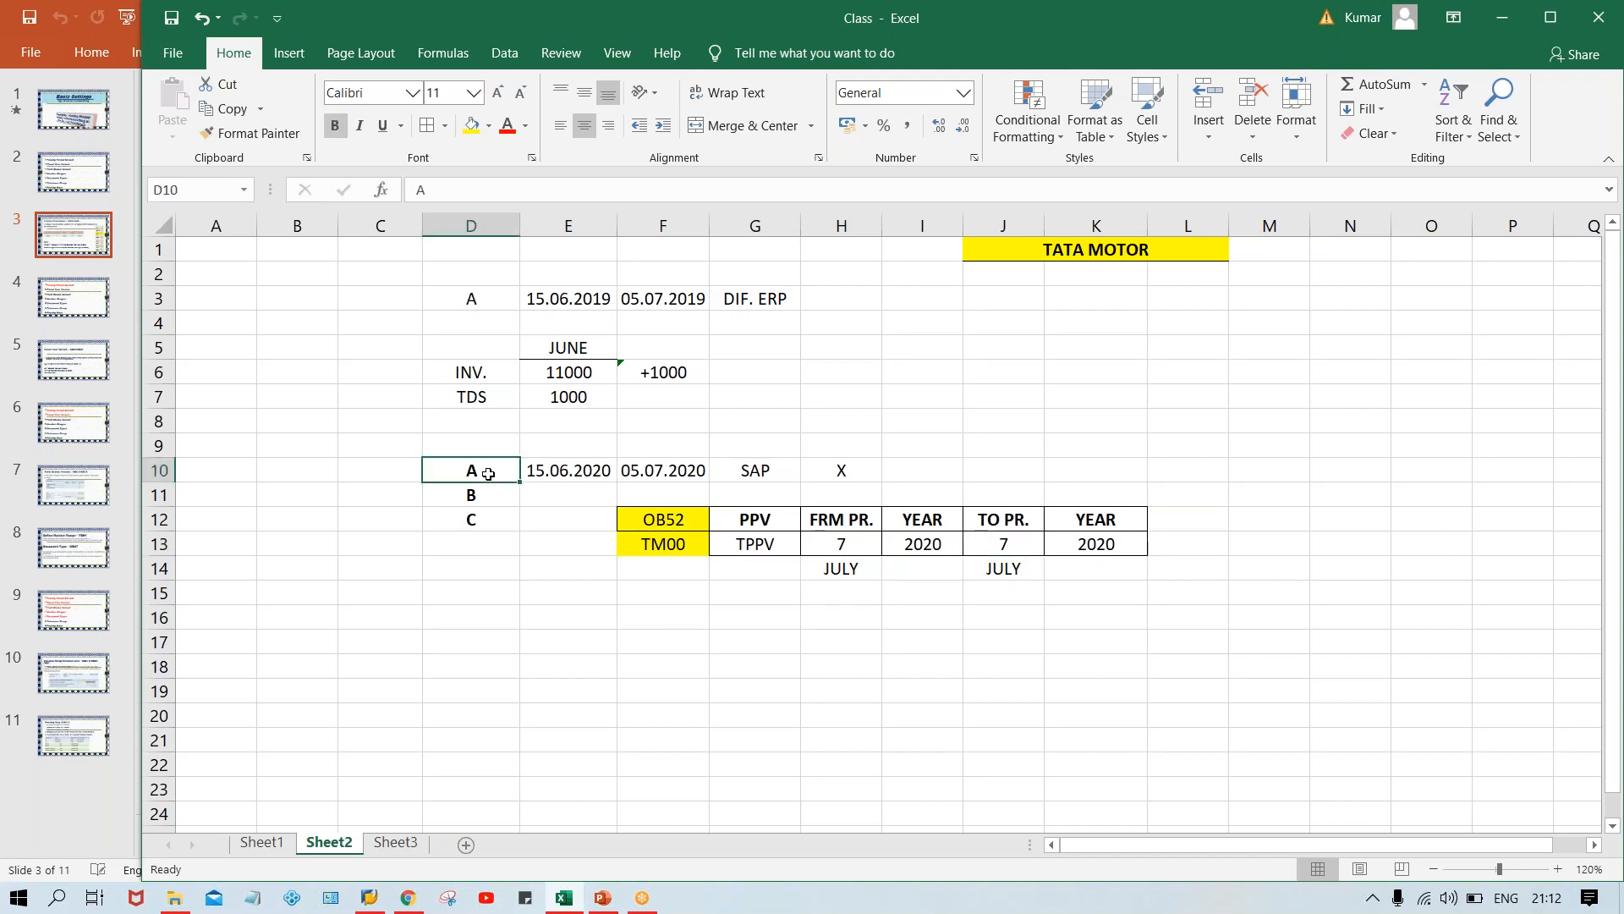
{"action": "left_click", "coordinate": [476, 497]}
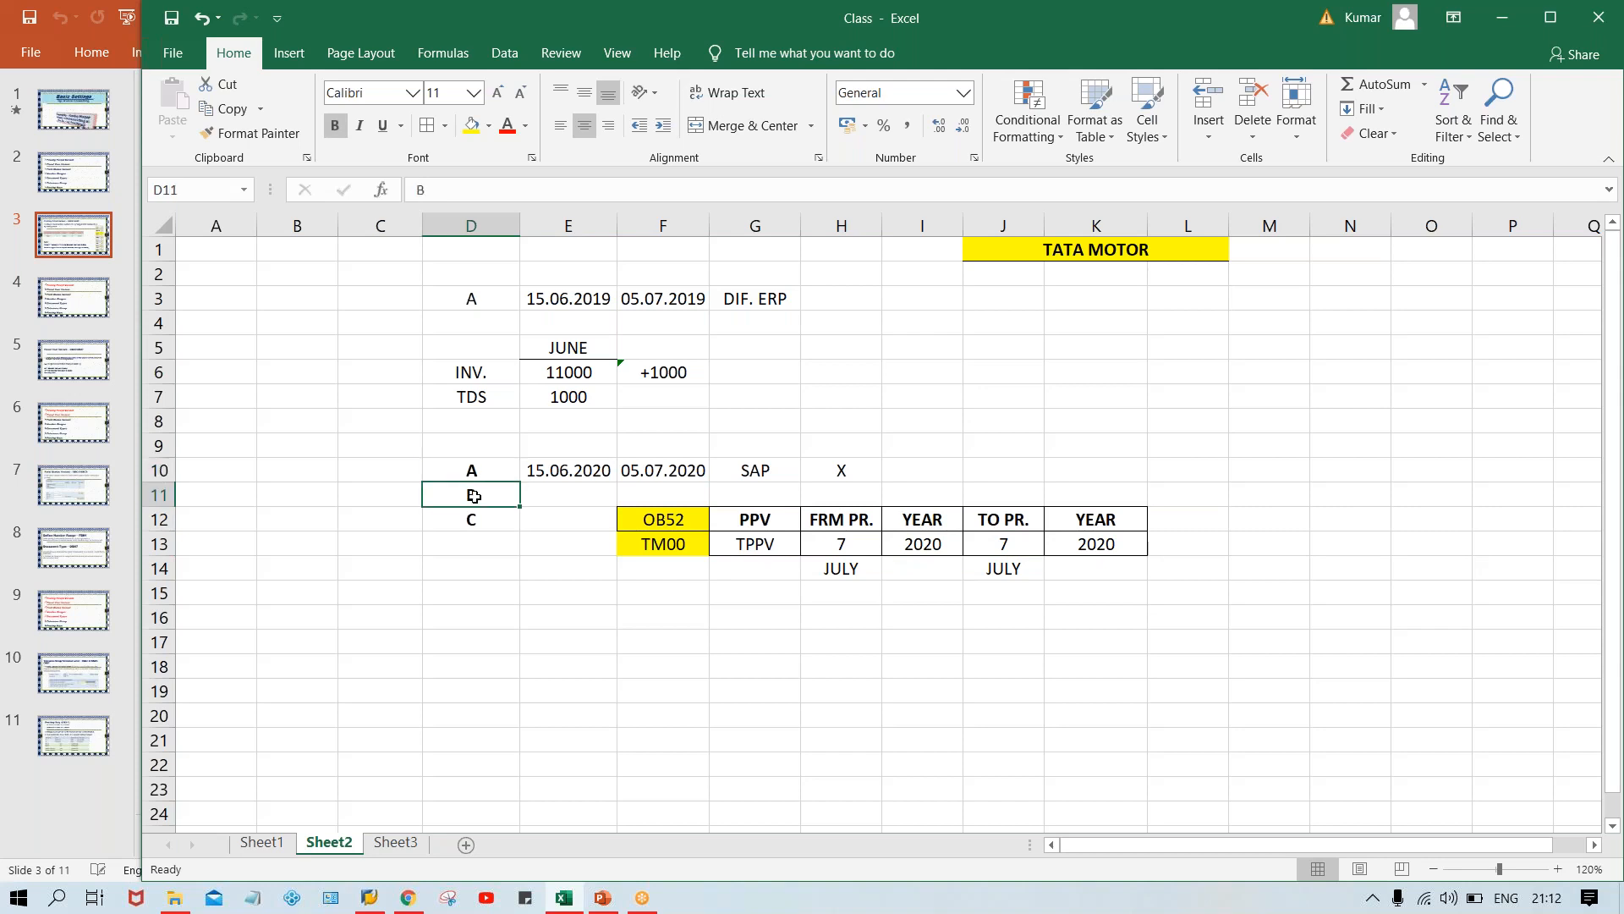
{"action": "left_click", "coordinate": [471, 519]}
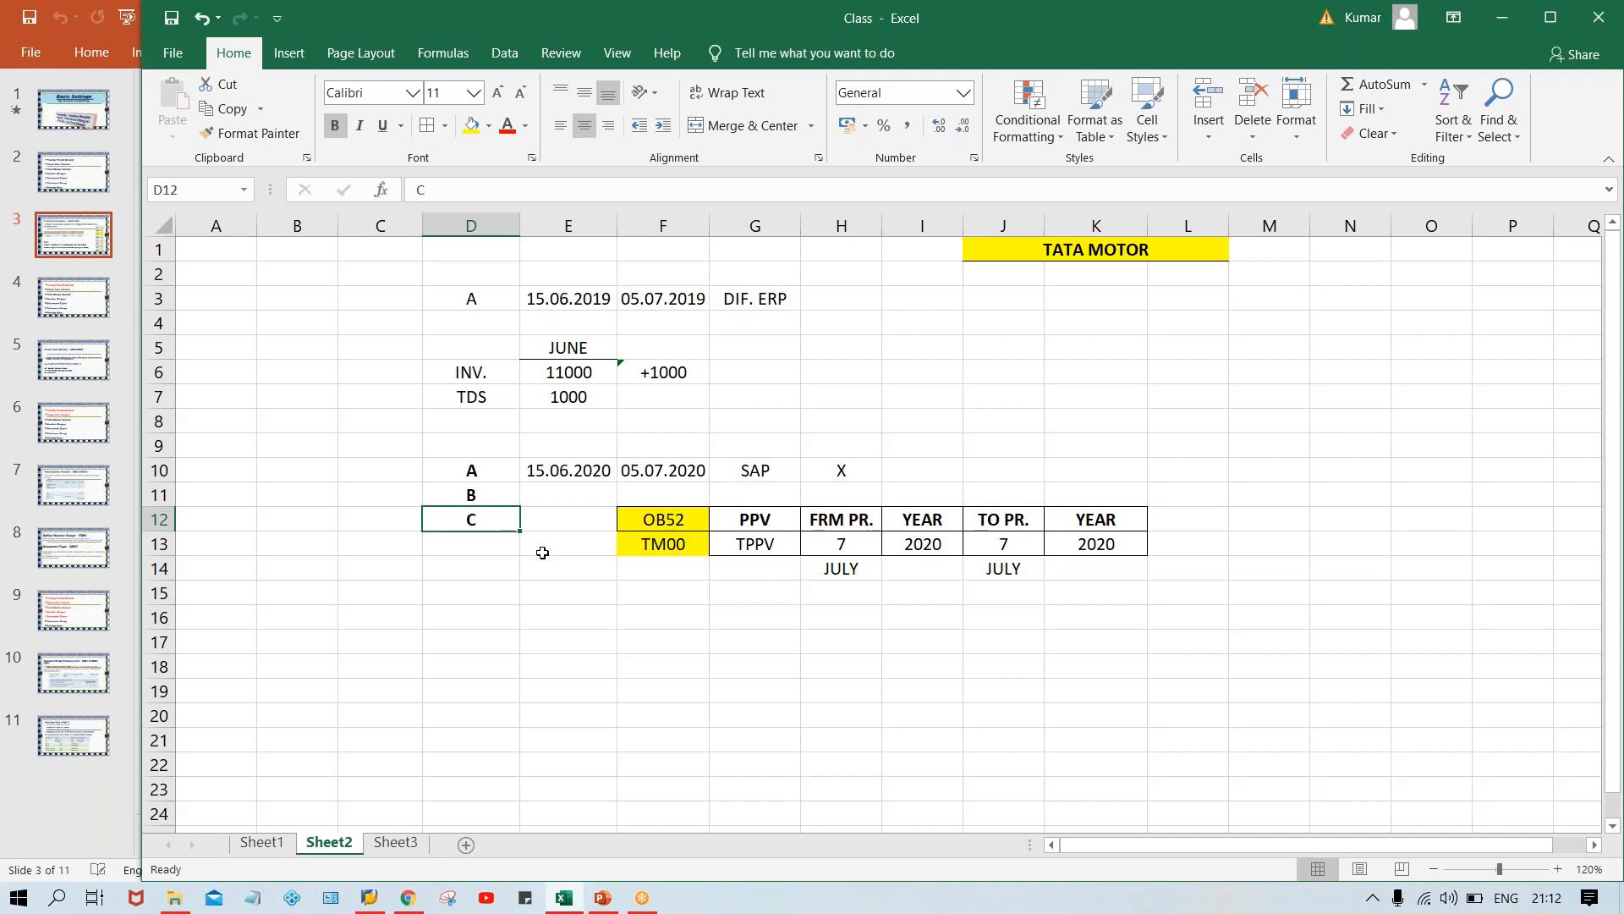
{"action": "left_click", "coordinate": [453, 493]}
{"action": "left_click", "coordinate": [477, 467]}
{"action": "left_click", "coordinate": [462, 501]}
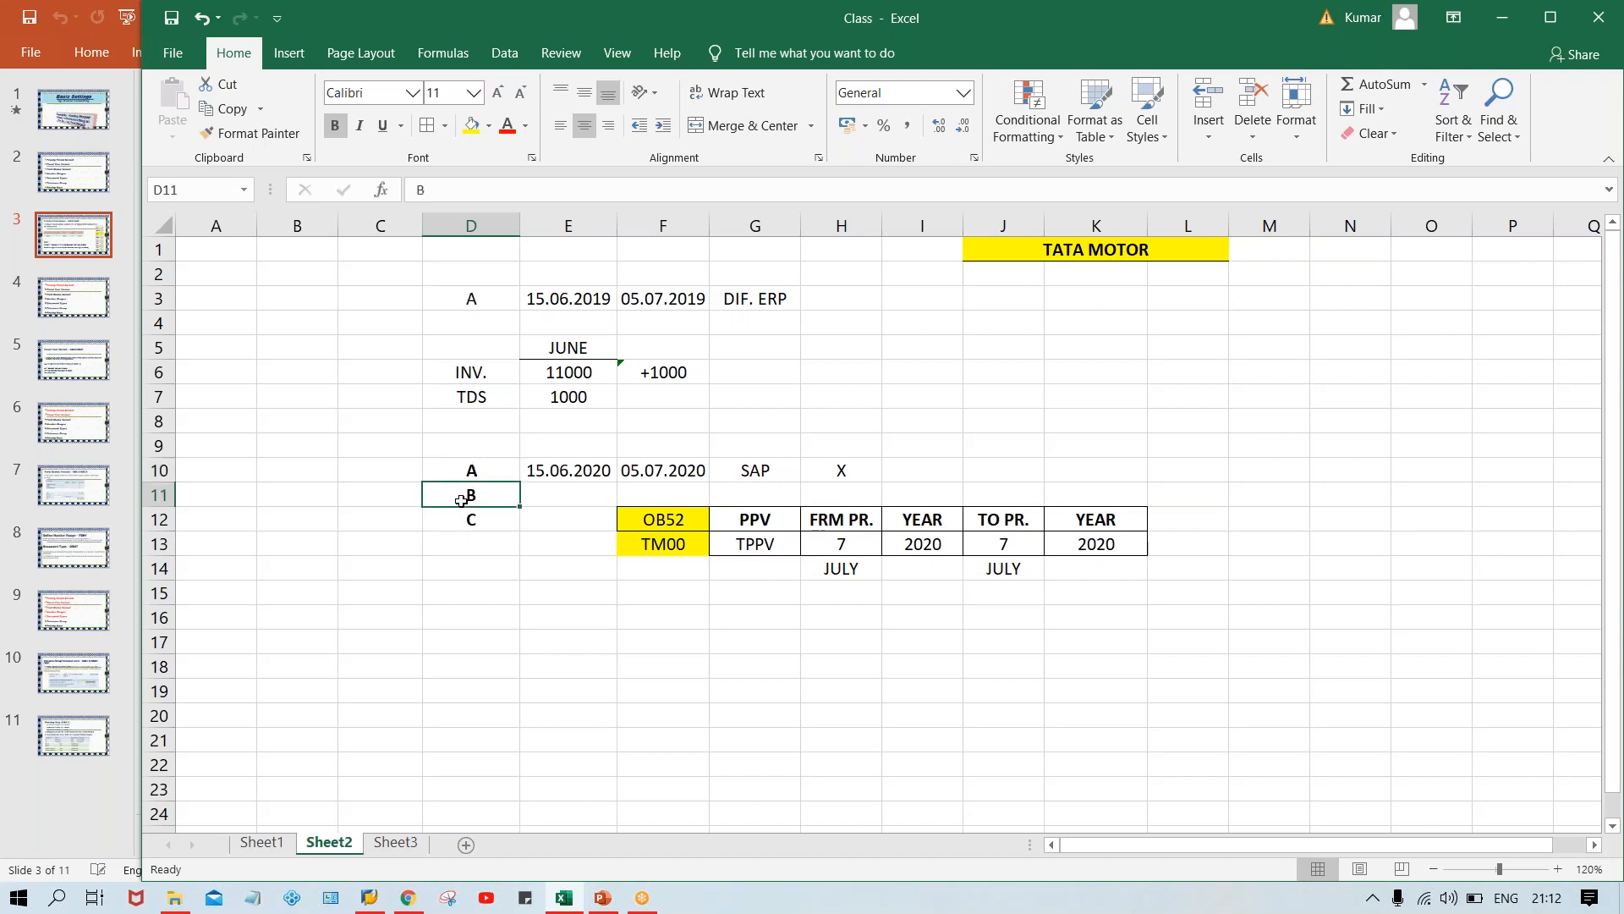
{"action": "left_click", "coordinate": [472, 527]}
{"action": "left_click", "coordinate": [489, 491]}
- Enter the dates 20.06.2020 for B in E11 and 22.06.2020 for C in E12
{"action": "left_click", "coordinate": [535, 489]}
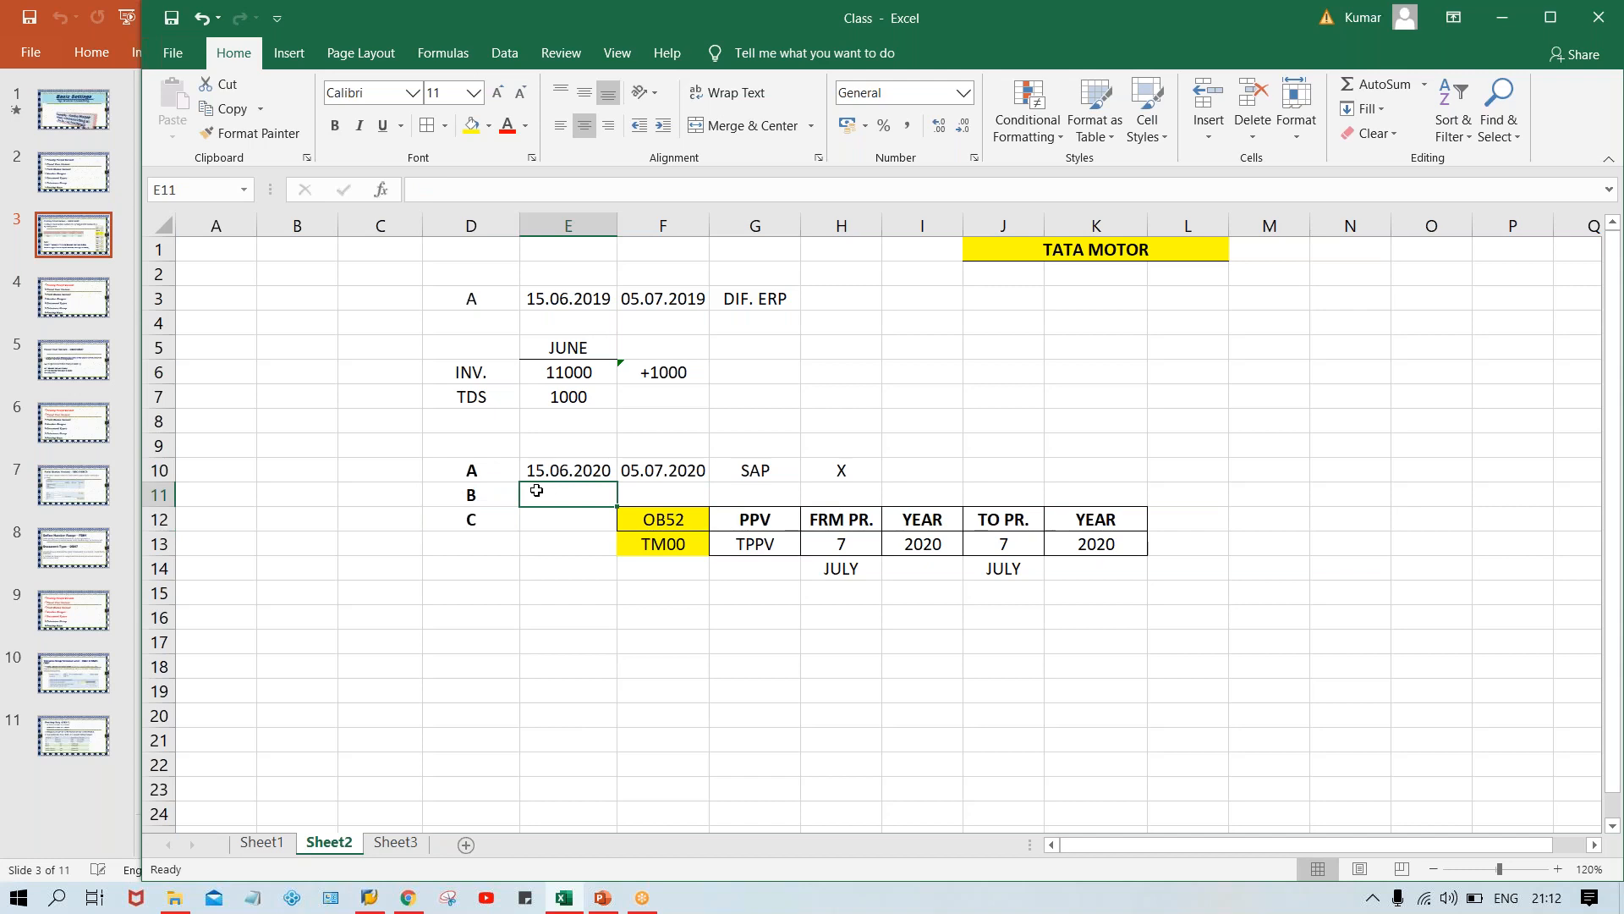
{"action": "type", "text": "20.06"}
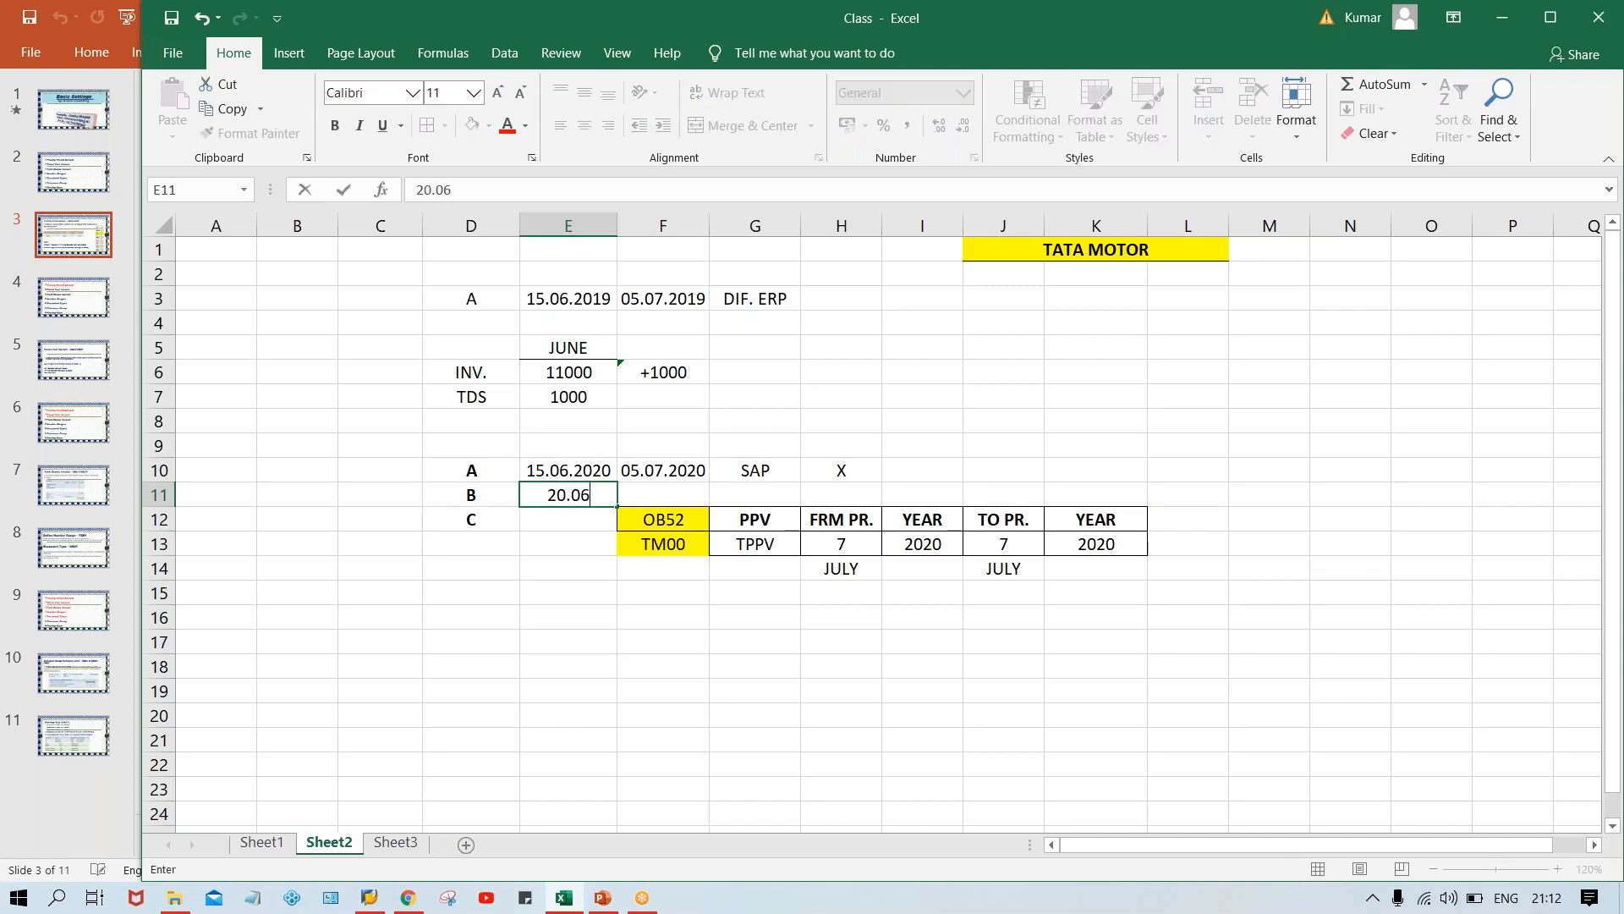
{"action": "type", "text": ".2020"}
{"action": "key", "text": "Return"}
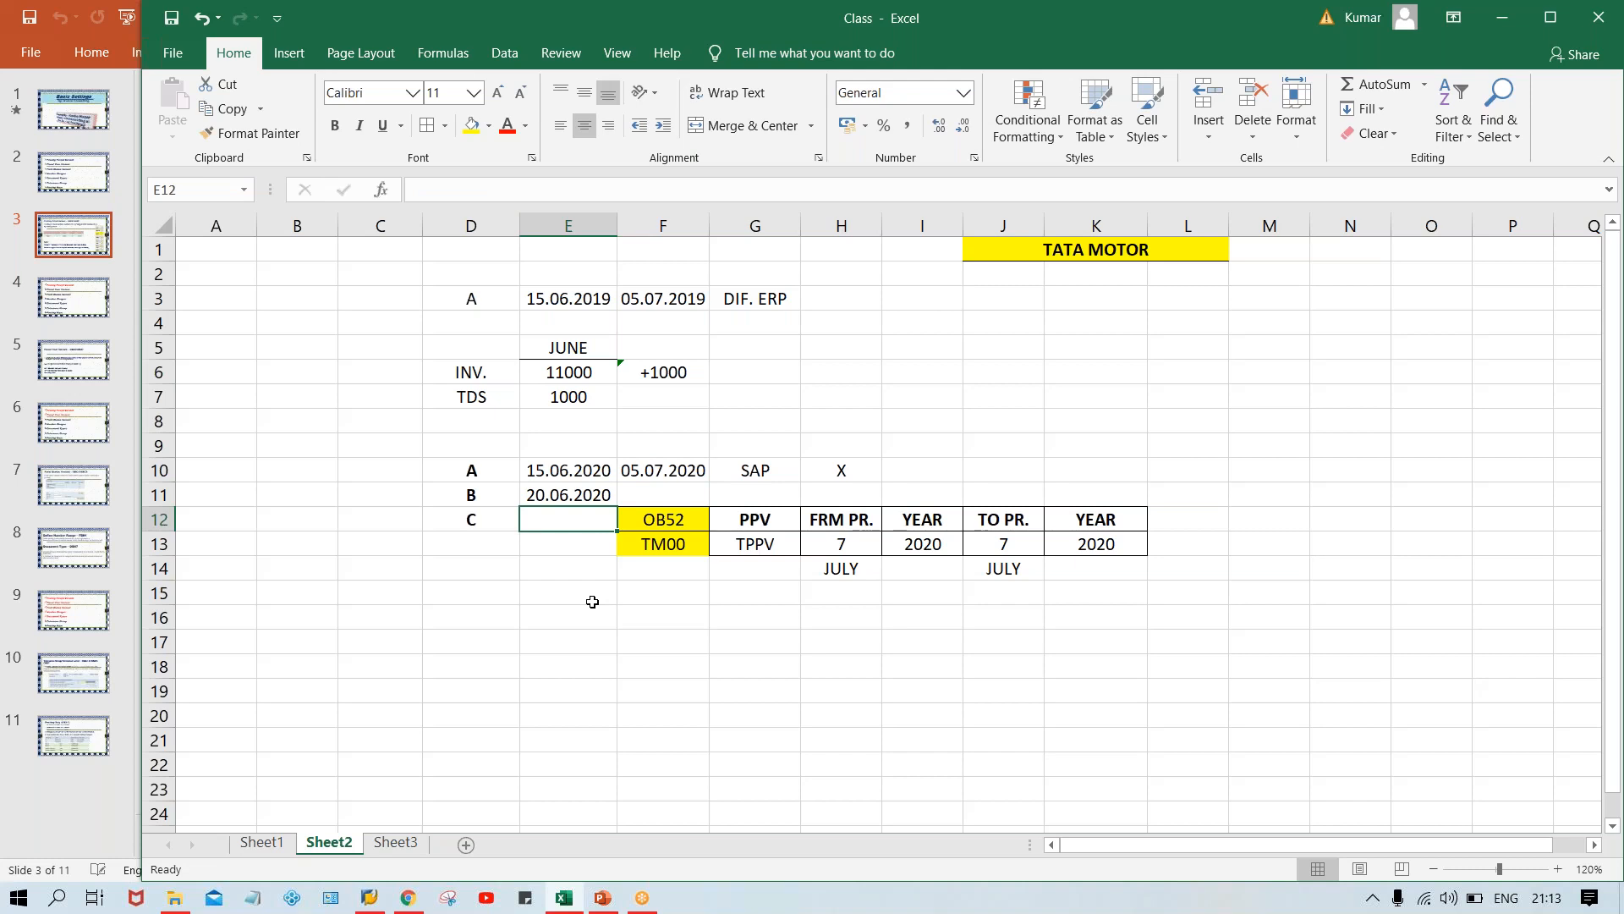
{"action": "type", "text": "22.06."}
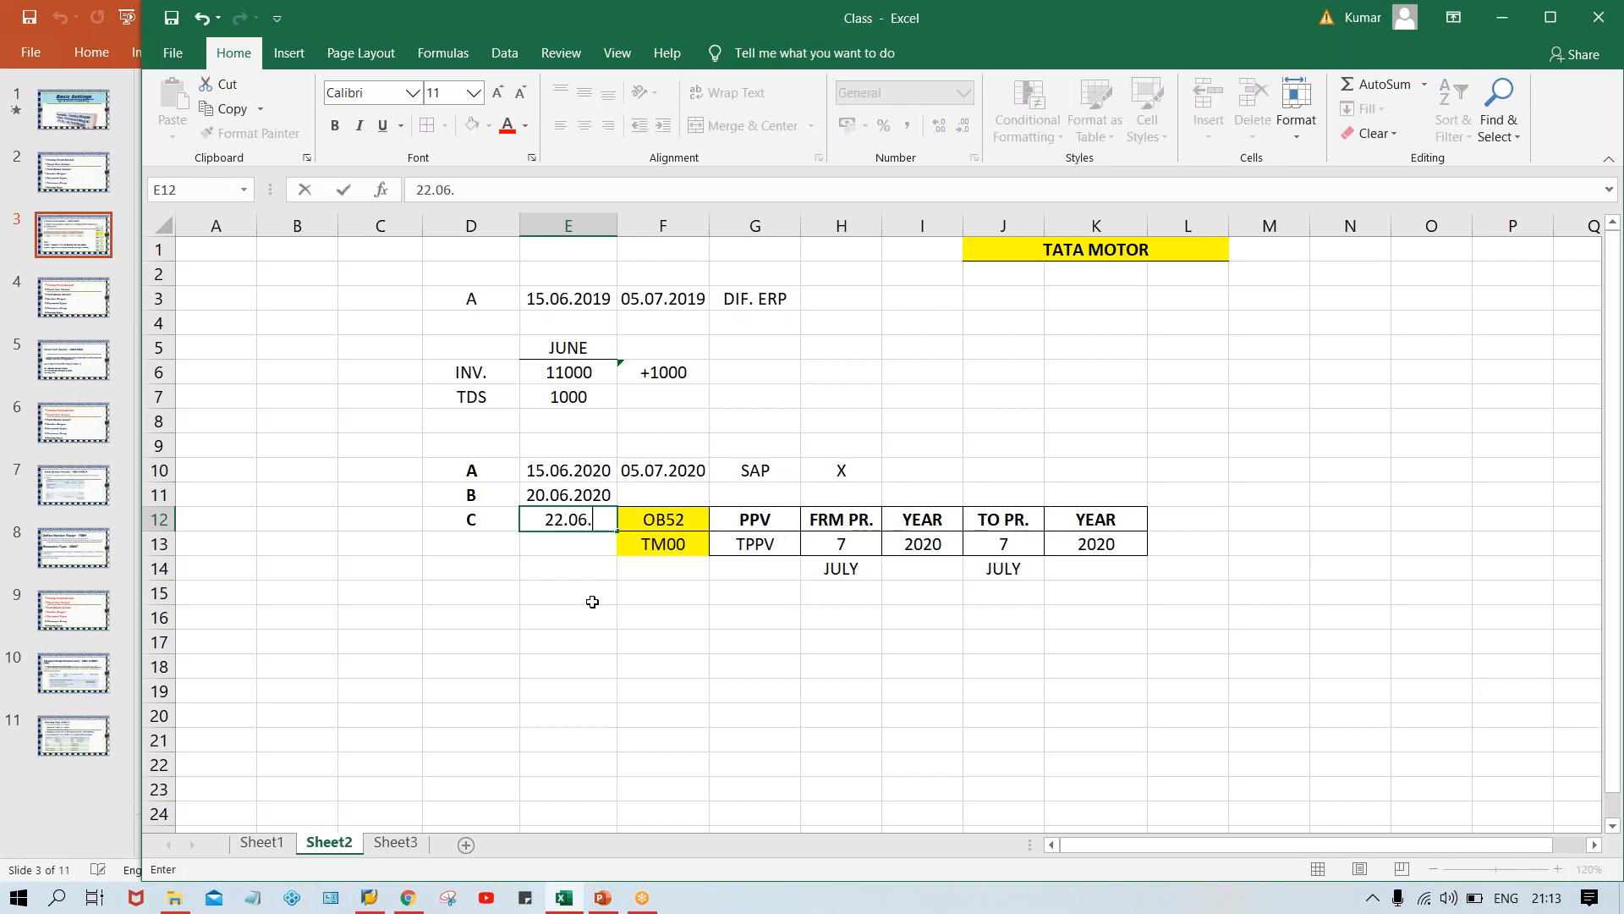
{"action": "type", "text": "2020"}
{"action": "key", "text": "Return"}
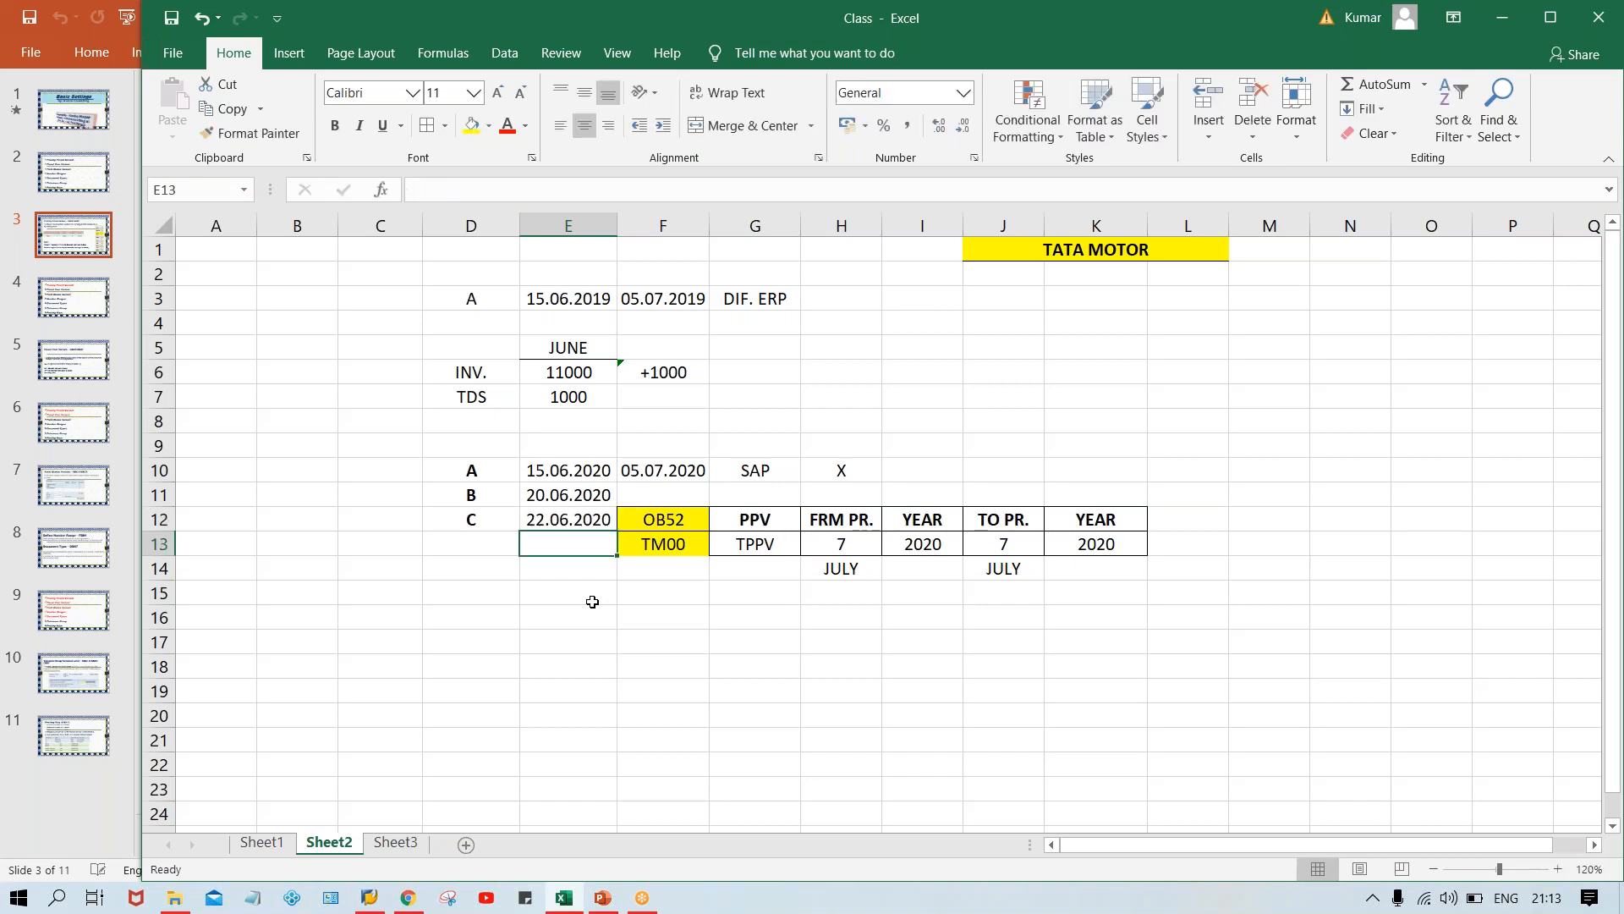
- Set the from period in H13 to 6 and change the month label below it in H14 to JUNE
{"action": "left_click", "coordinate": [493, 474]}
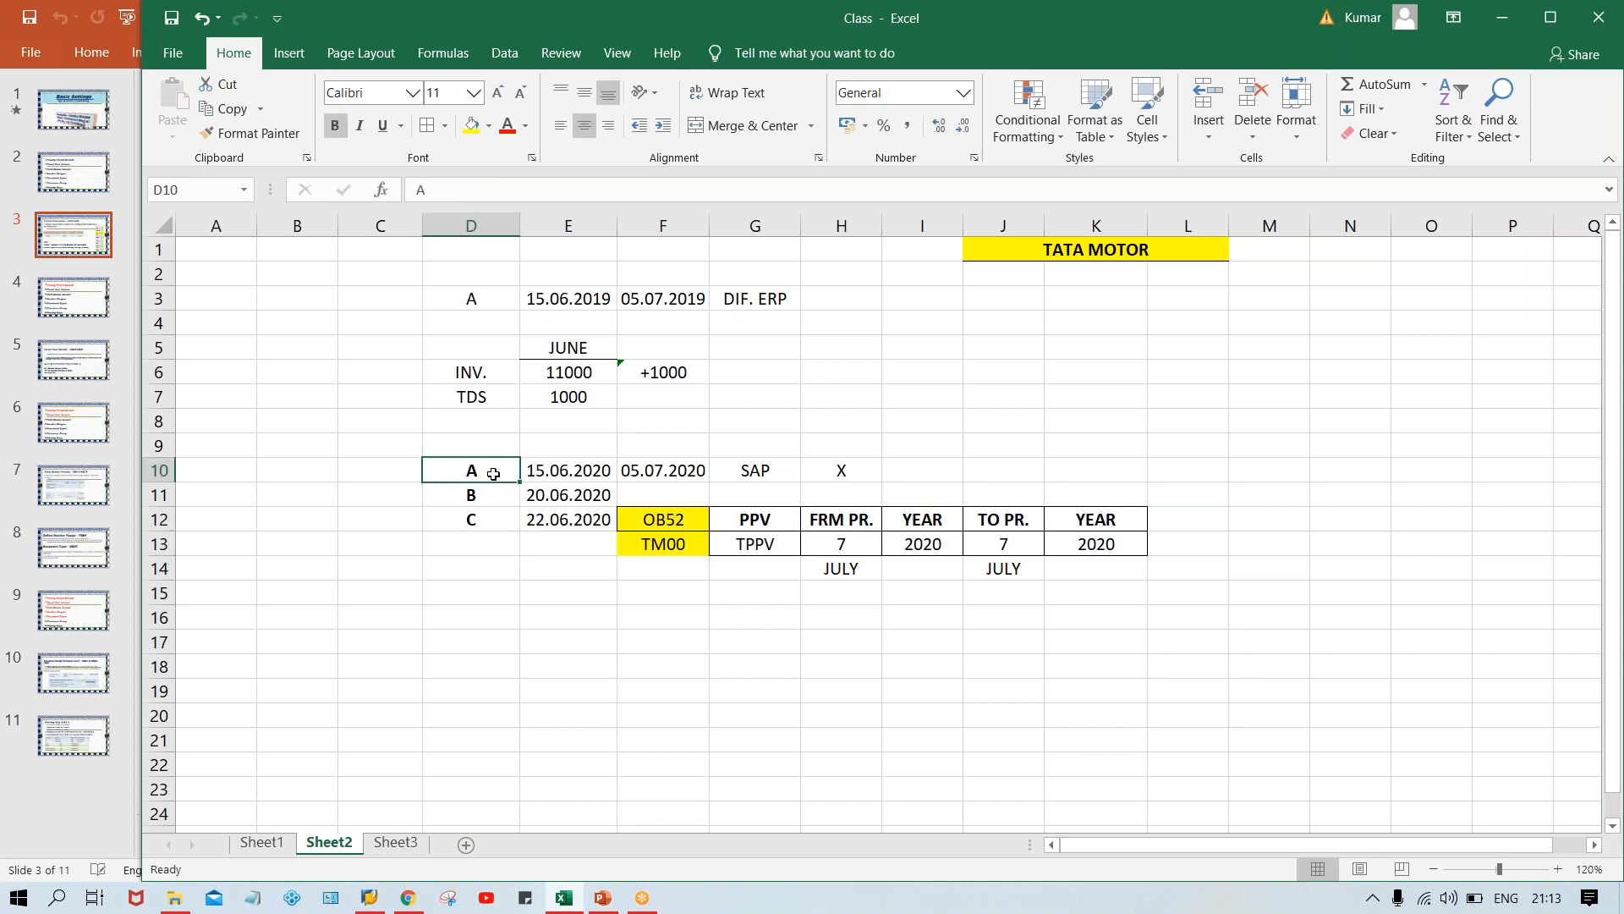
{"action": "left_click", "coordinate": [592, 466]}
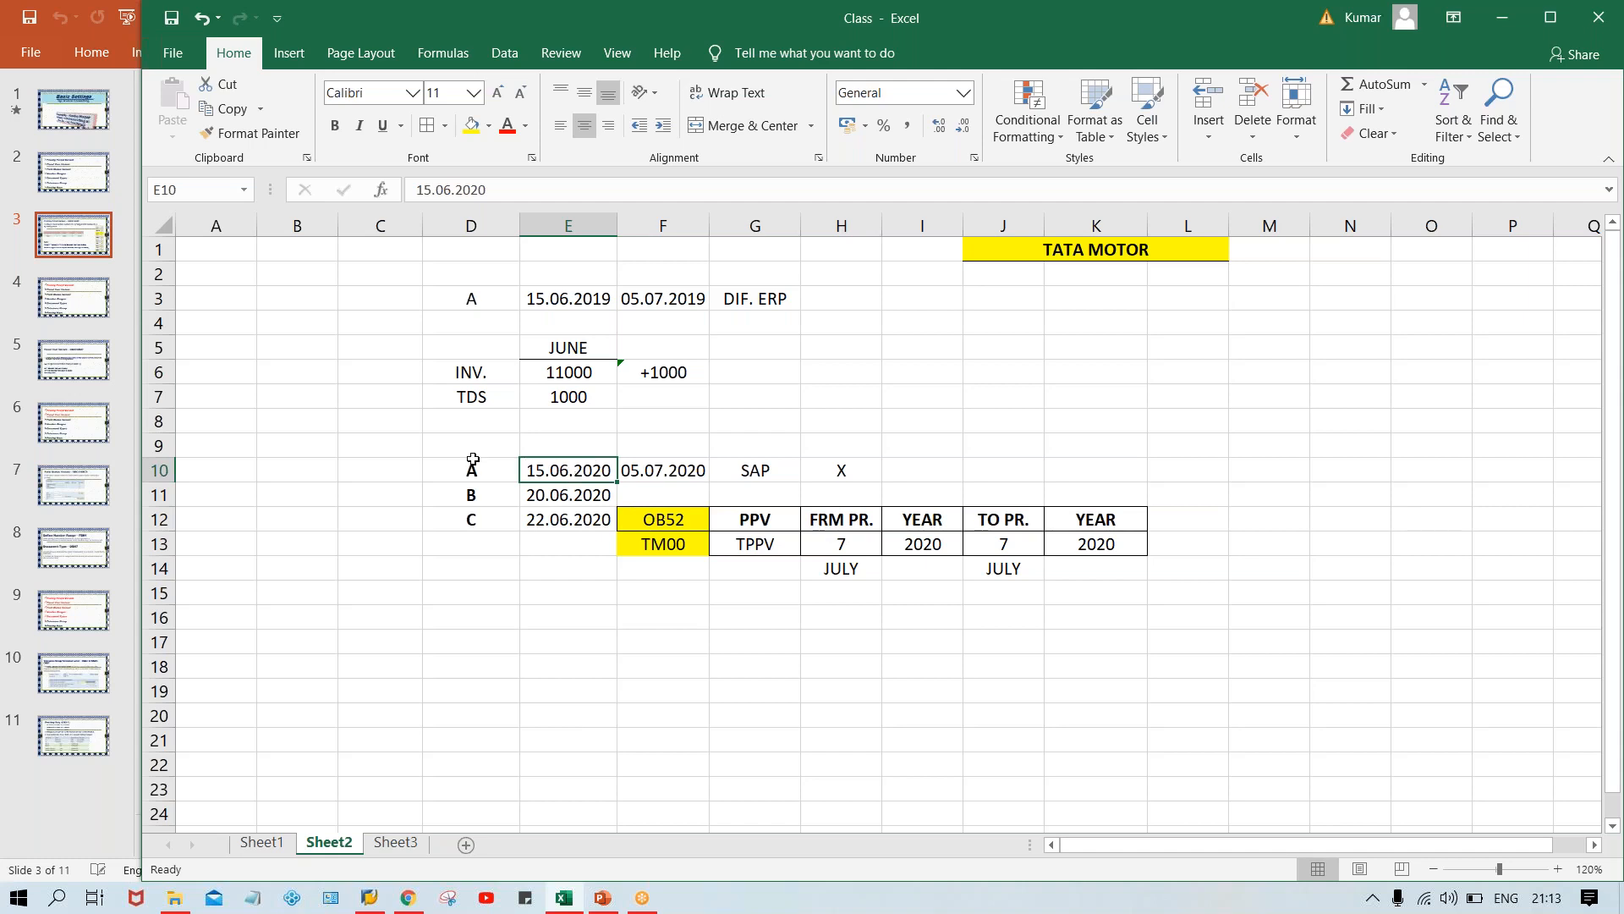
{"action": "left_click", "coordinate": [818, 544]}
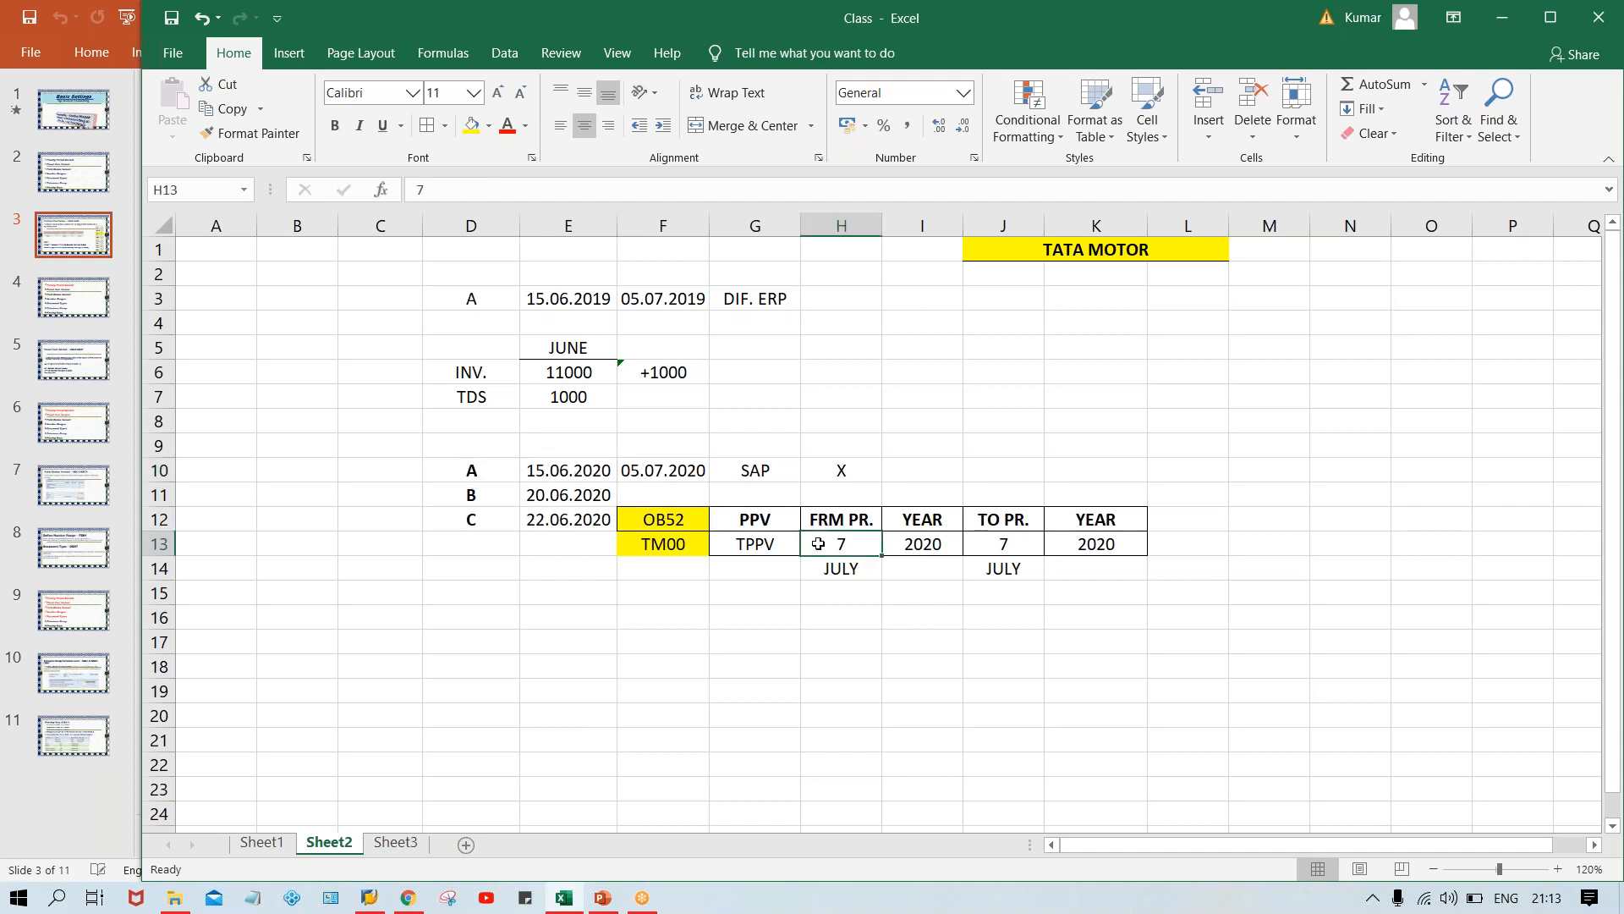
{"action": "type", "text": "6"}
{"action": "key", "text": "Return"}
{"action": "left_click", "coordinate": [825, 546]}
{"action": "left_click", "coordinate": [849, 571]}
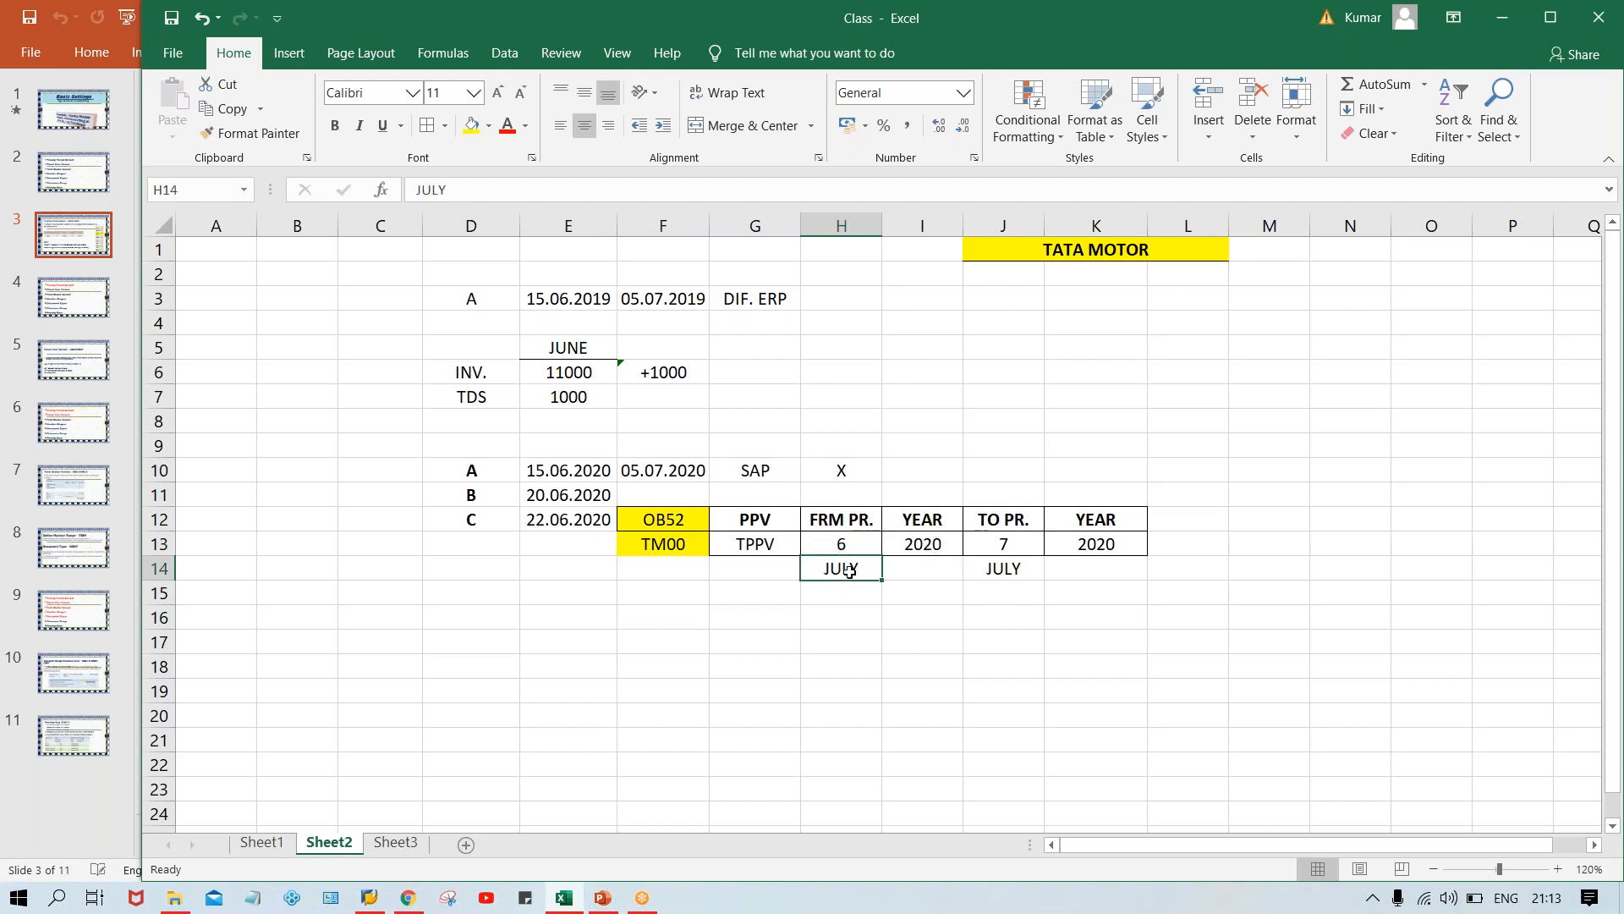
{"action": "type", "text": "JUNE"}
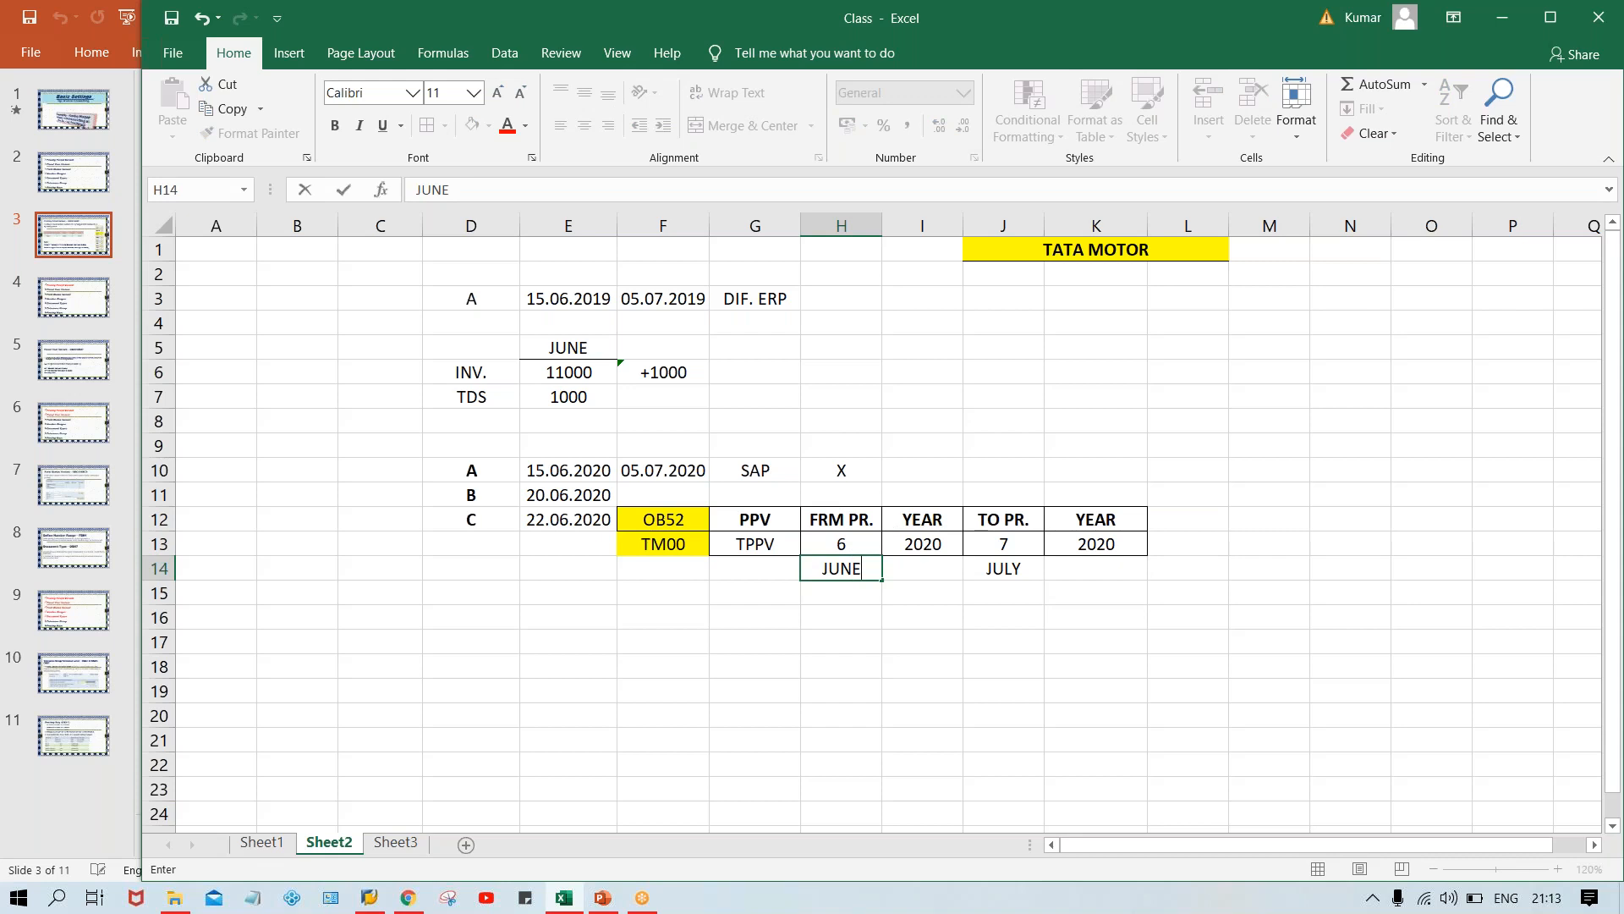
{"action": "key", "text": "Return"}
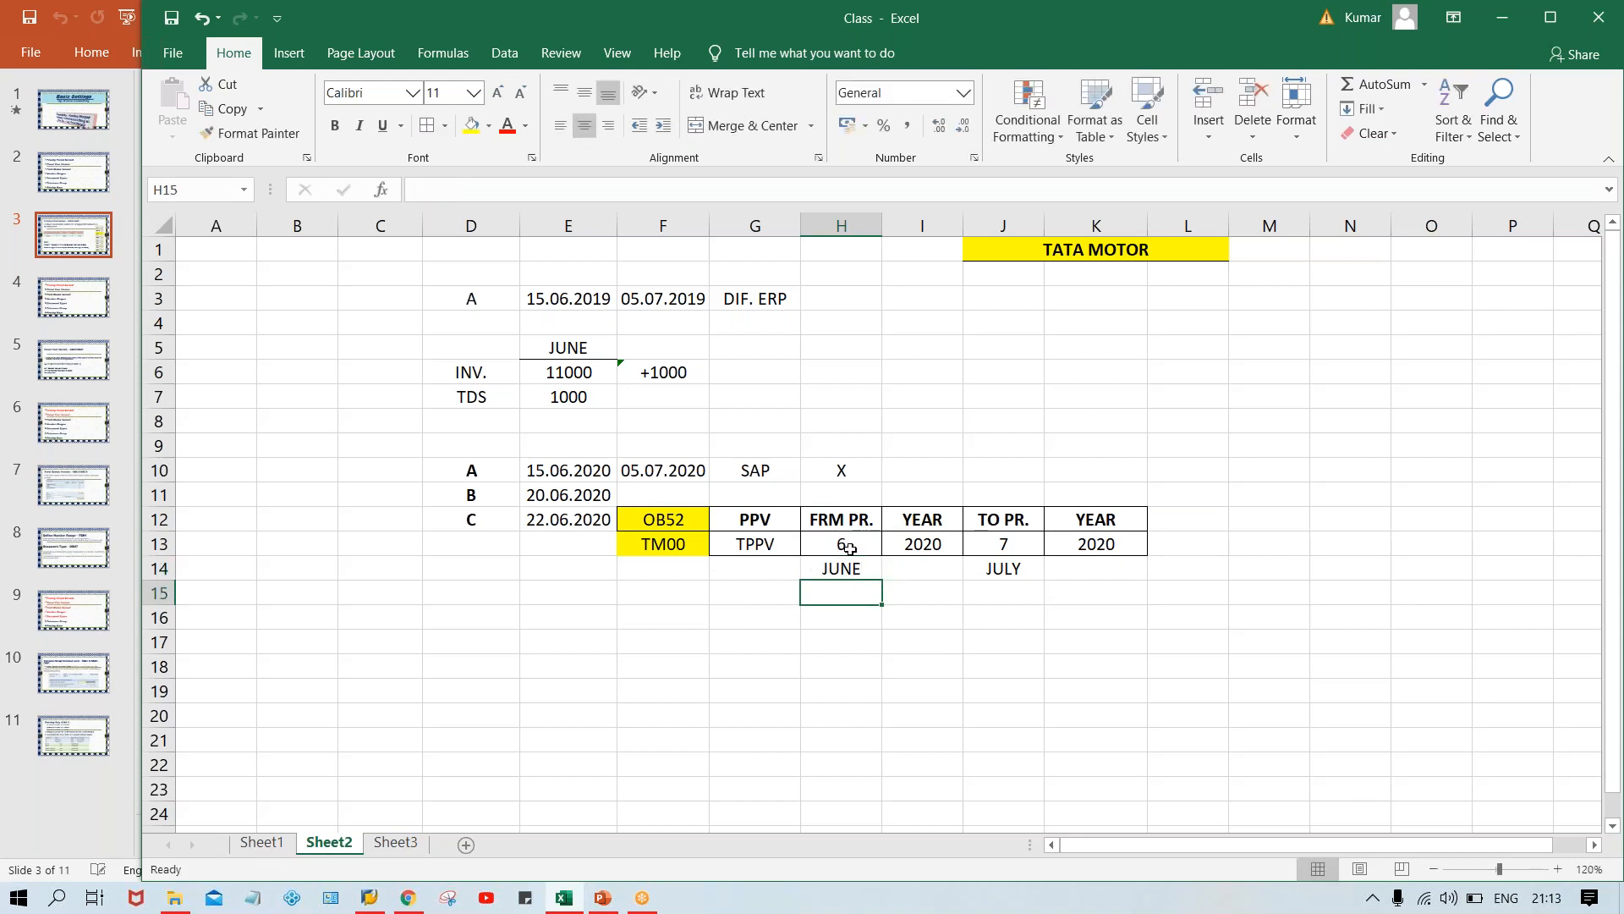
- Examine the June dates in E10:E12 for A, B and C, comparing A's entry with those of B and C
{"action": "left_click", "coordinate": [505, 467]}
{"action": "left_click_drag", "start_coordinate": [578, 476], "coordinate": [579, 536]}
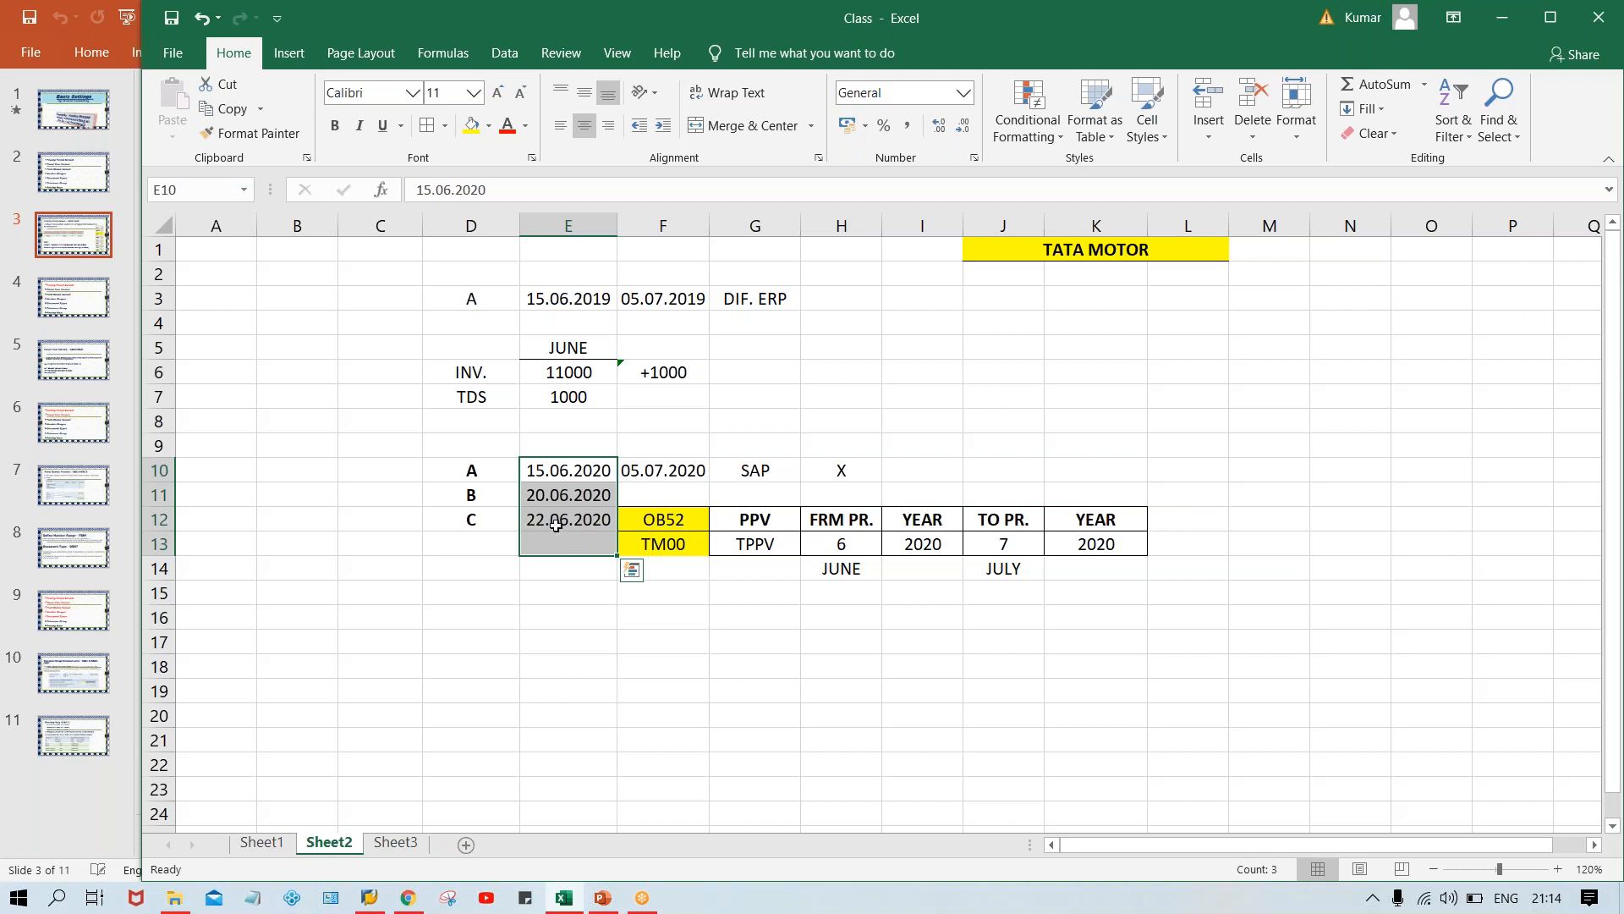
{"action": "left_click", "coordinate": [574, 466]}
{"action": "left_click_drag", "start_coordinate": [491, 472], "coordinate": [531, 477]}
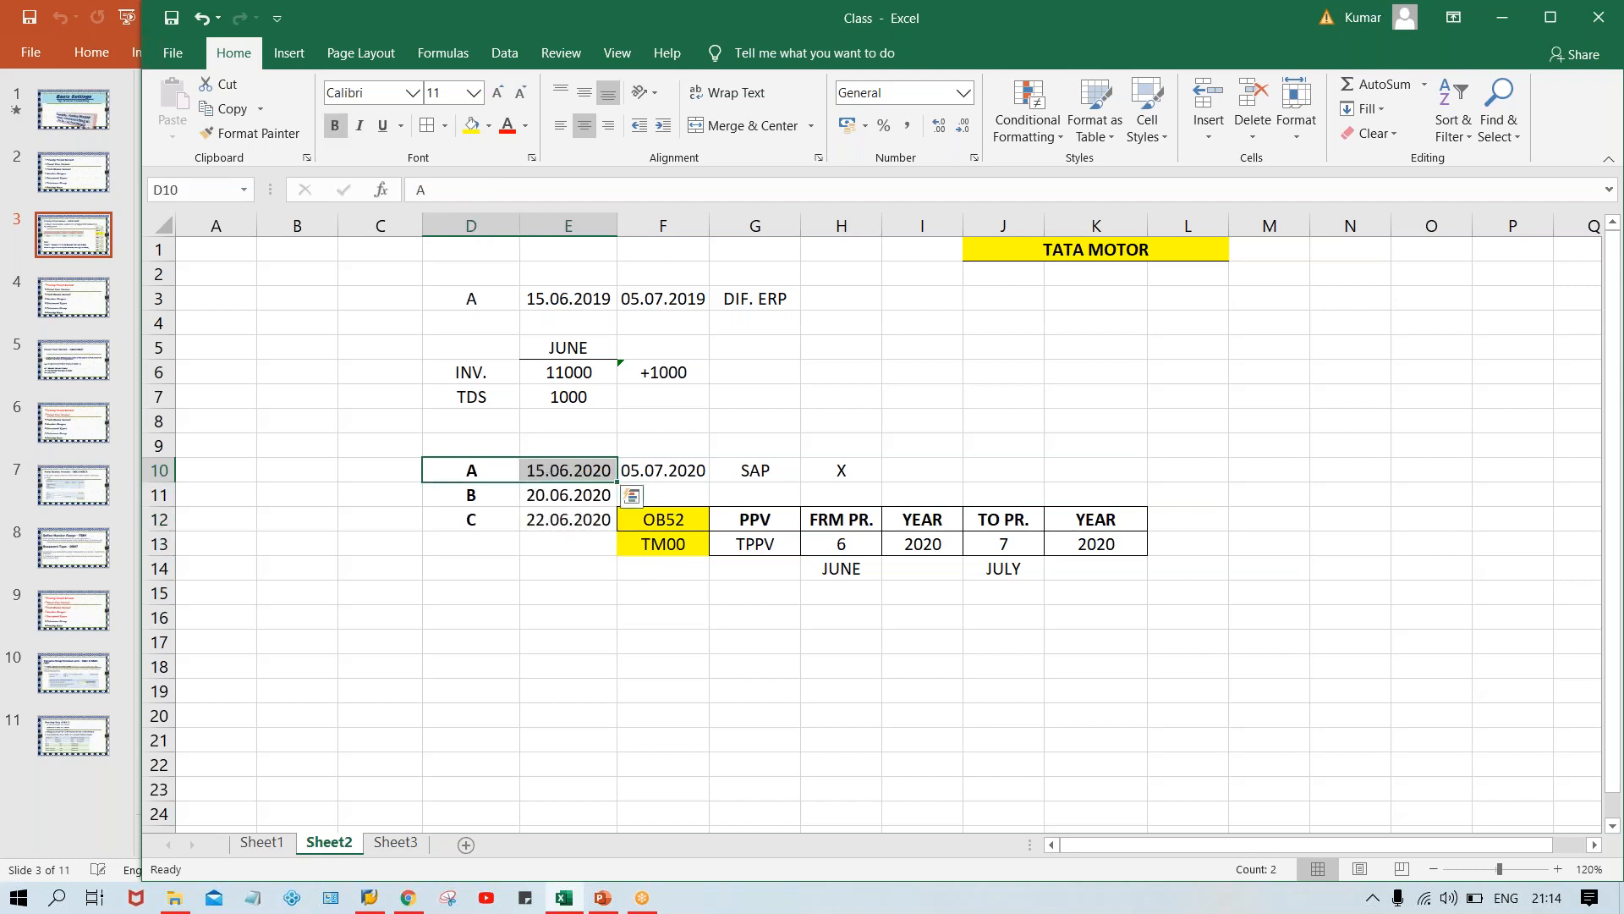
{"action": "left_click_drag", "start_coordinate": [559, 497], "coordinate": [557, 539]}
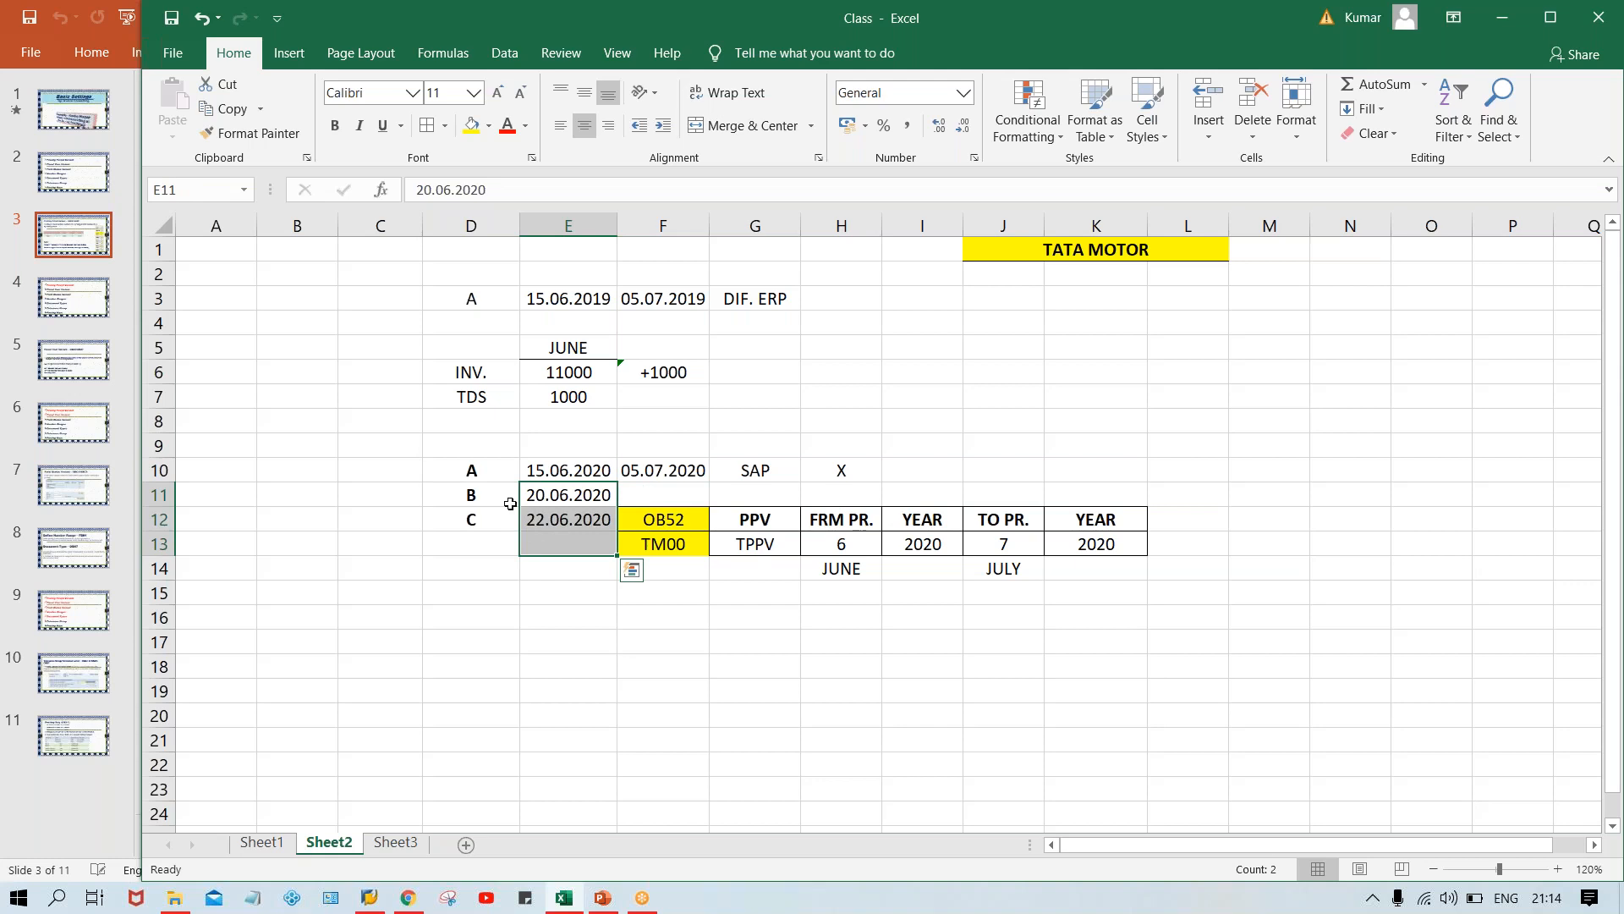
{"action": "left_click", "coordinate": [477, 504]}
{"action": "left_click", "coordinate": [472, 529]}
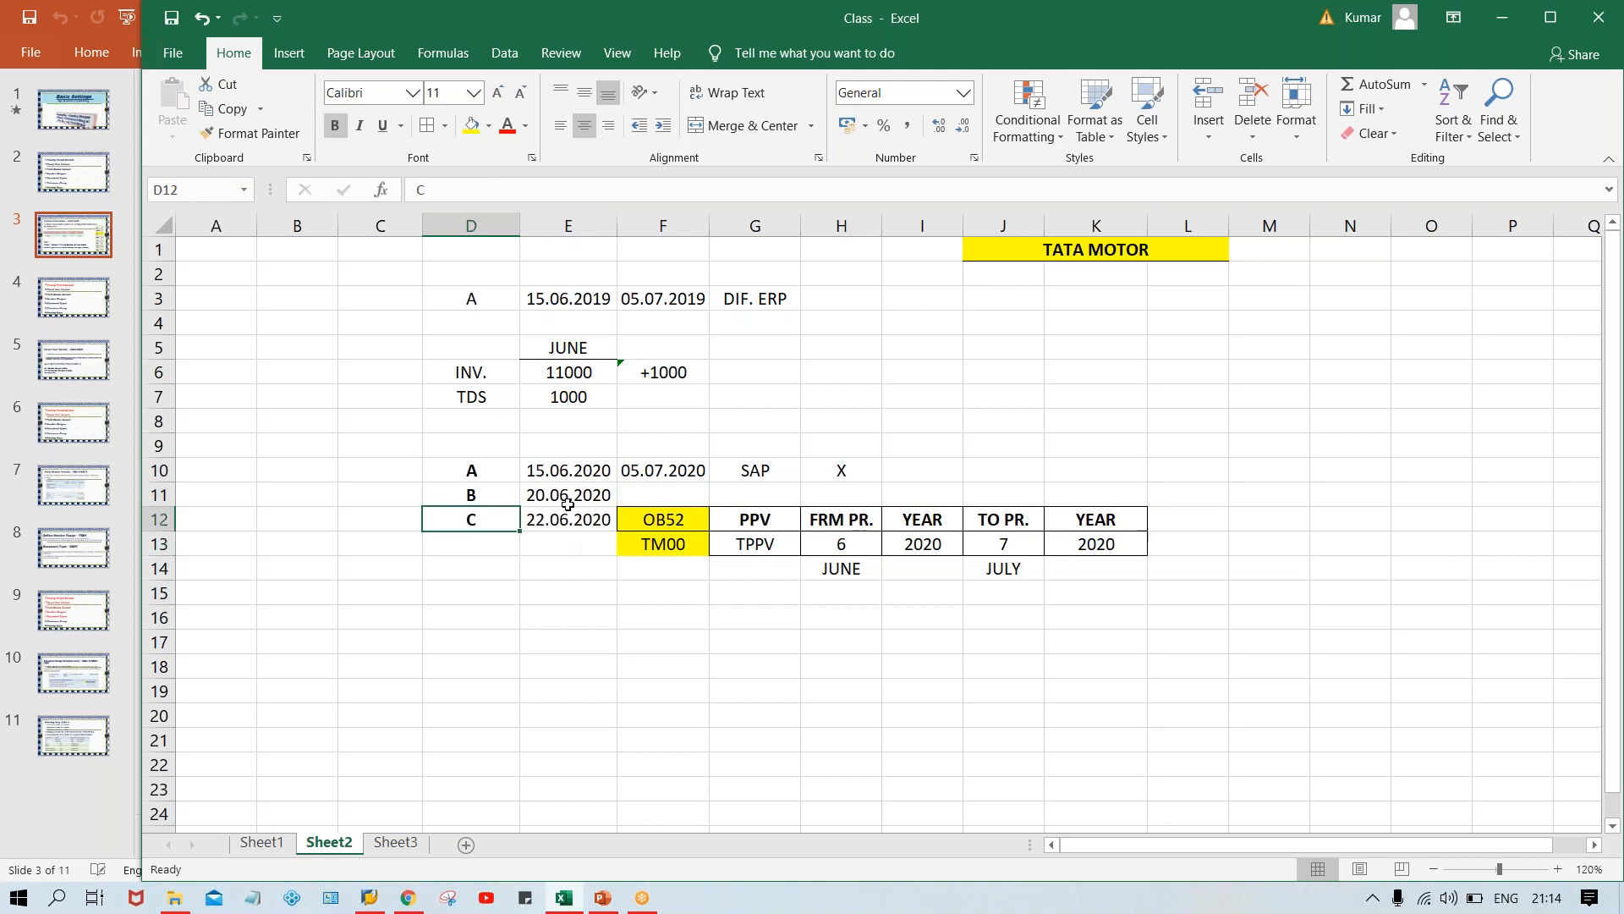
{"action": "left_click", "coordinate": [484, 474]}
{"action": "left_click", "coordinate": [562, 475]}
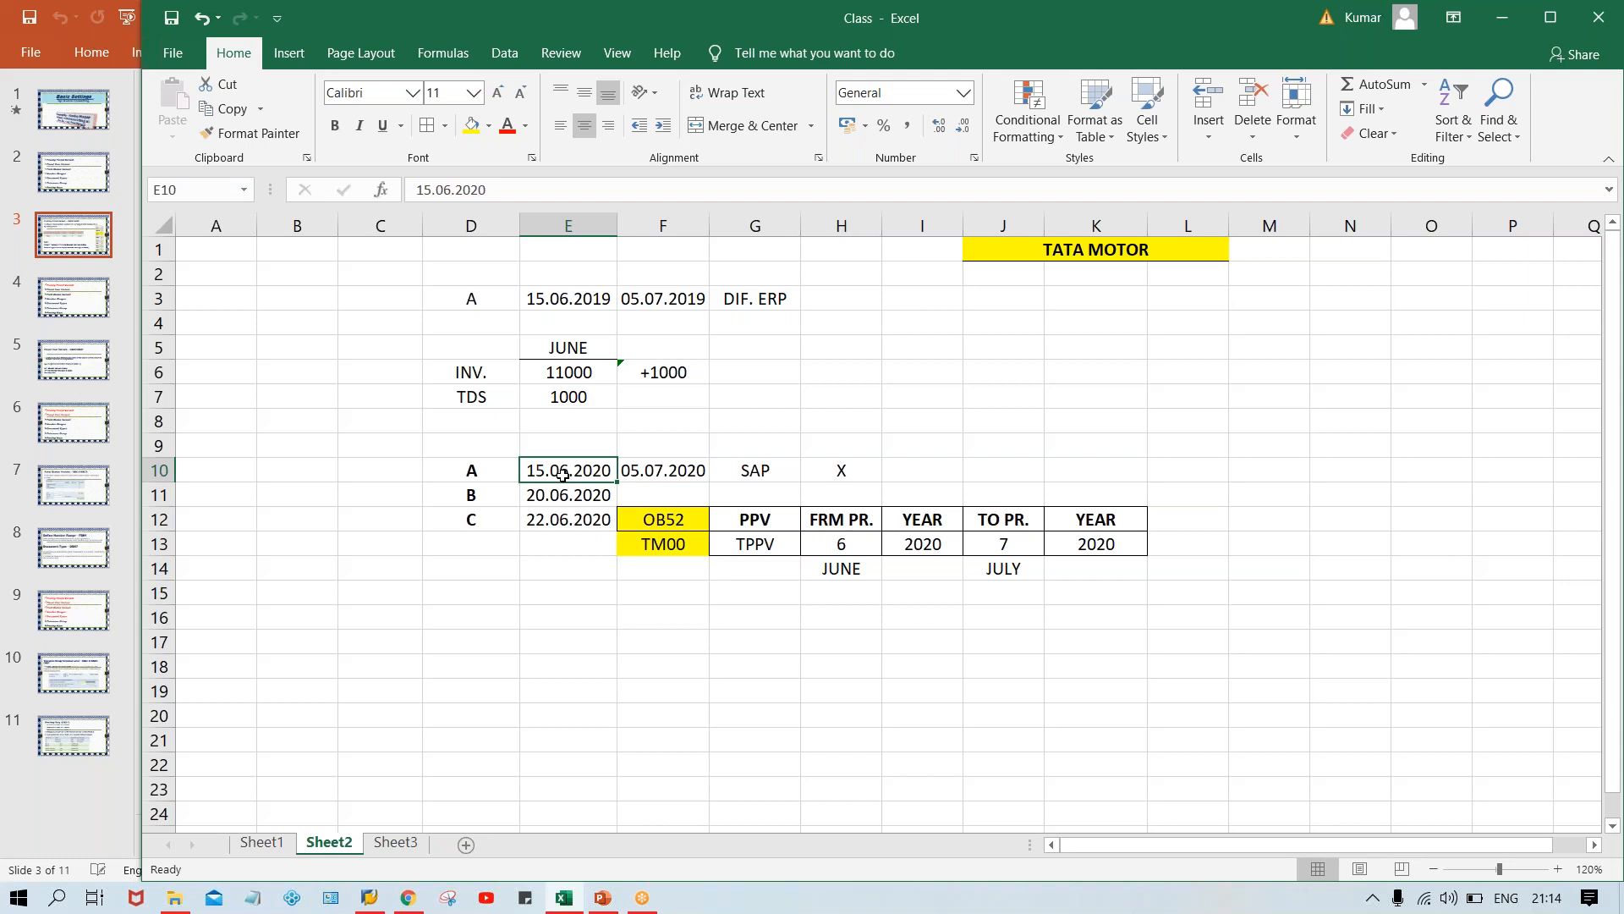
- Copy the from and to period block H12:K13 into L12:O13 as a second block
{"action": "left_click", "coordinate": [469, 472]}
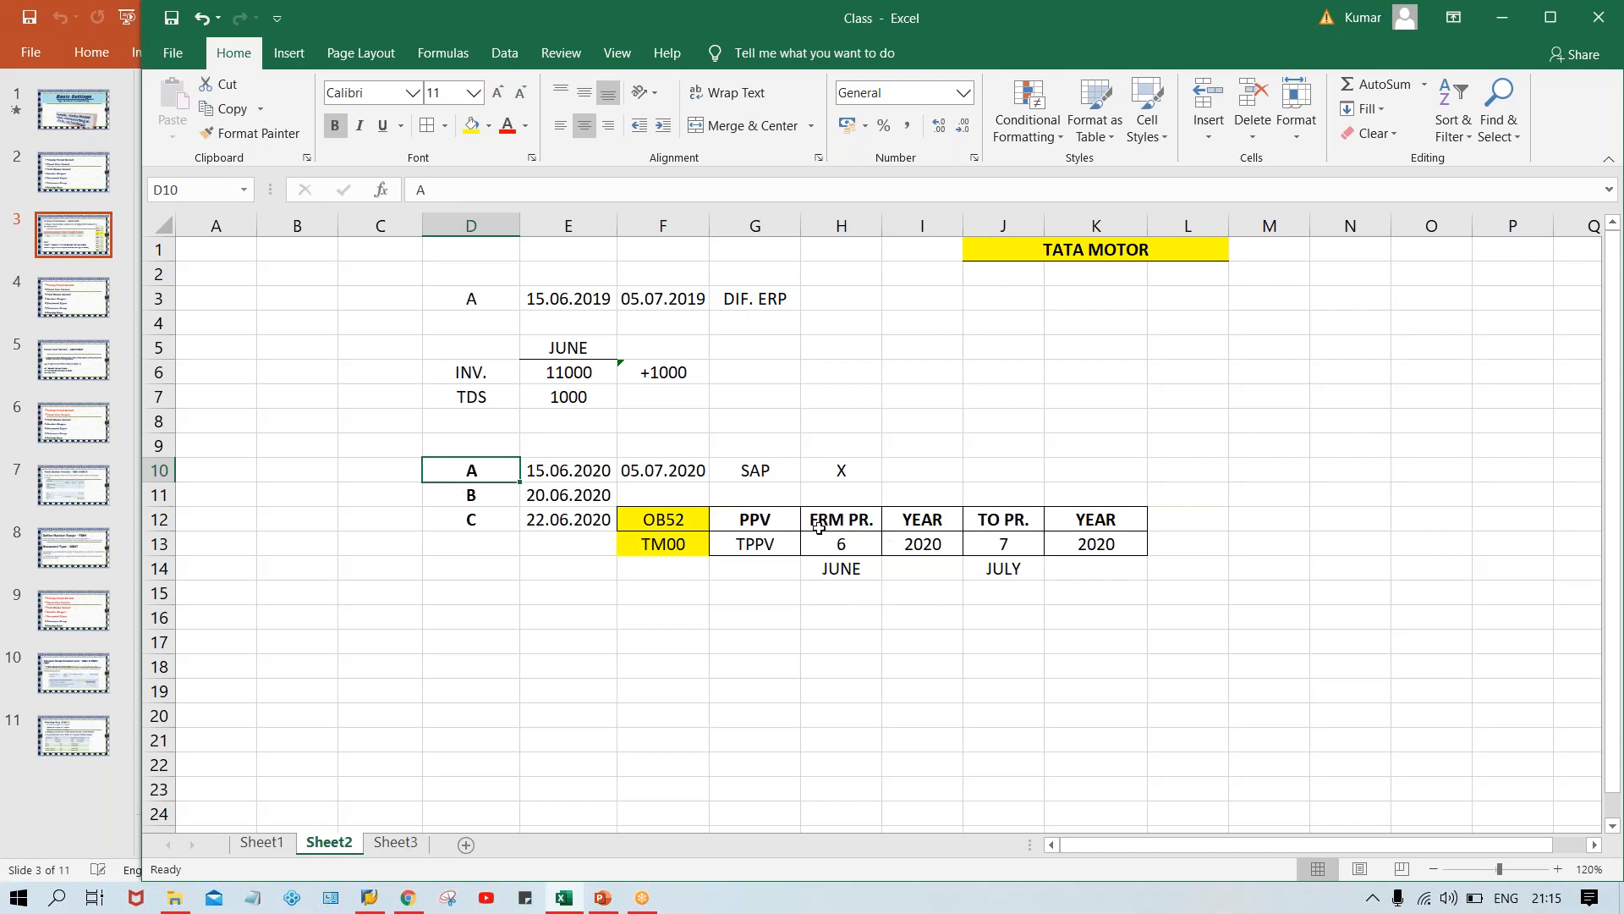
{"action": "left_click", "coordinate": [819, 534]}
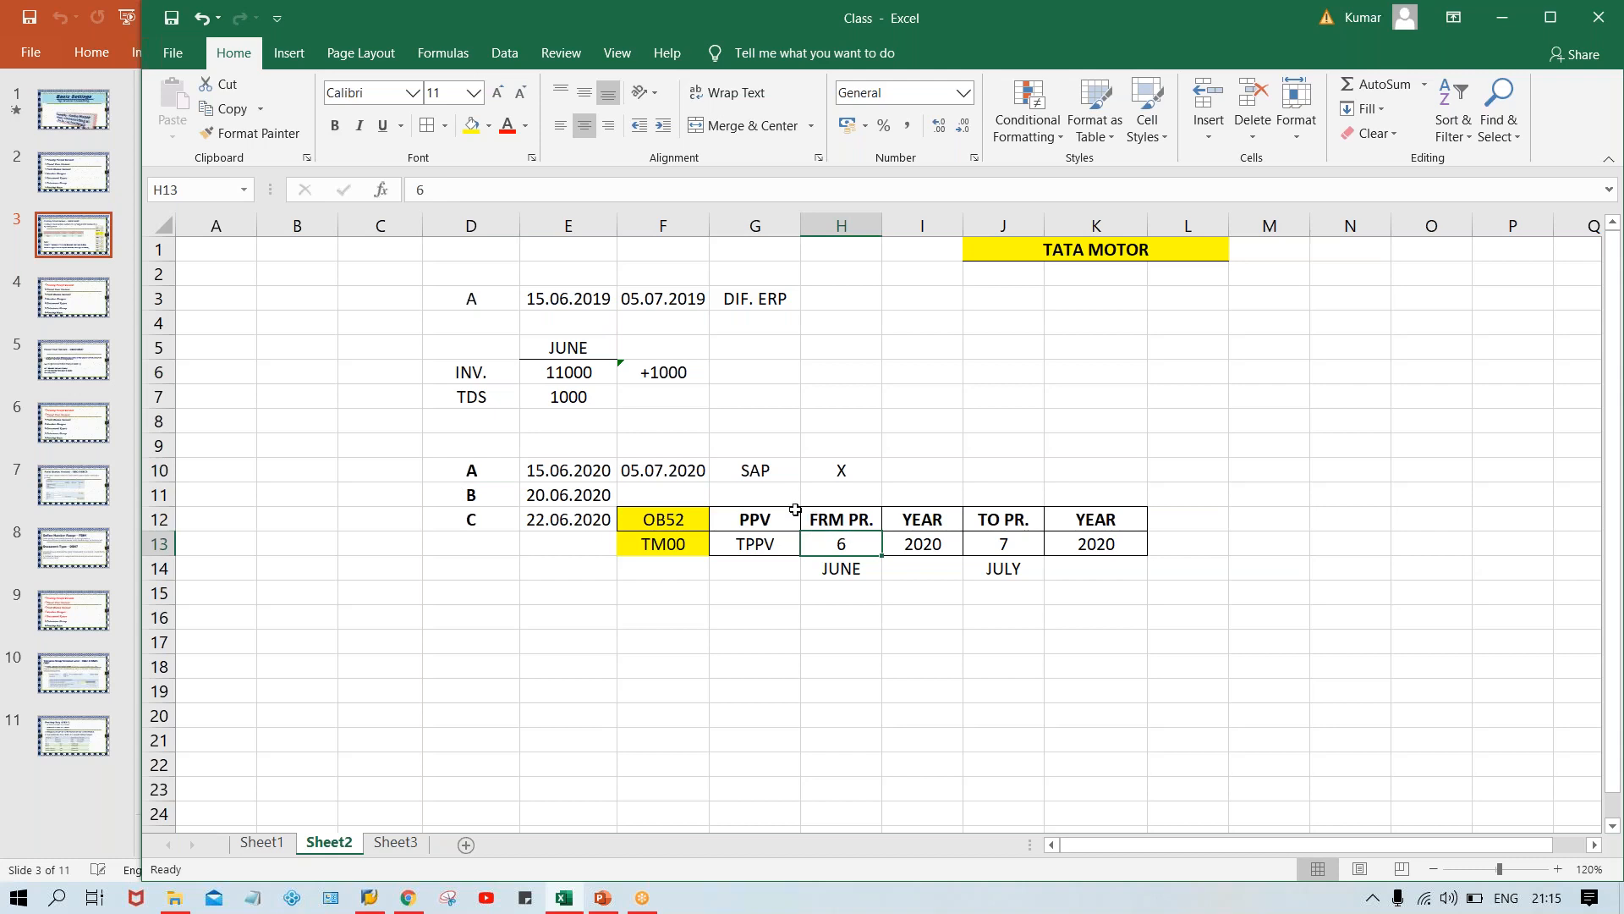
{"action": "left_click", "coordinate": [772, 519]}
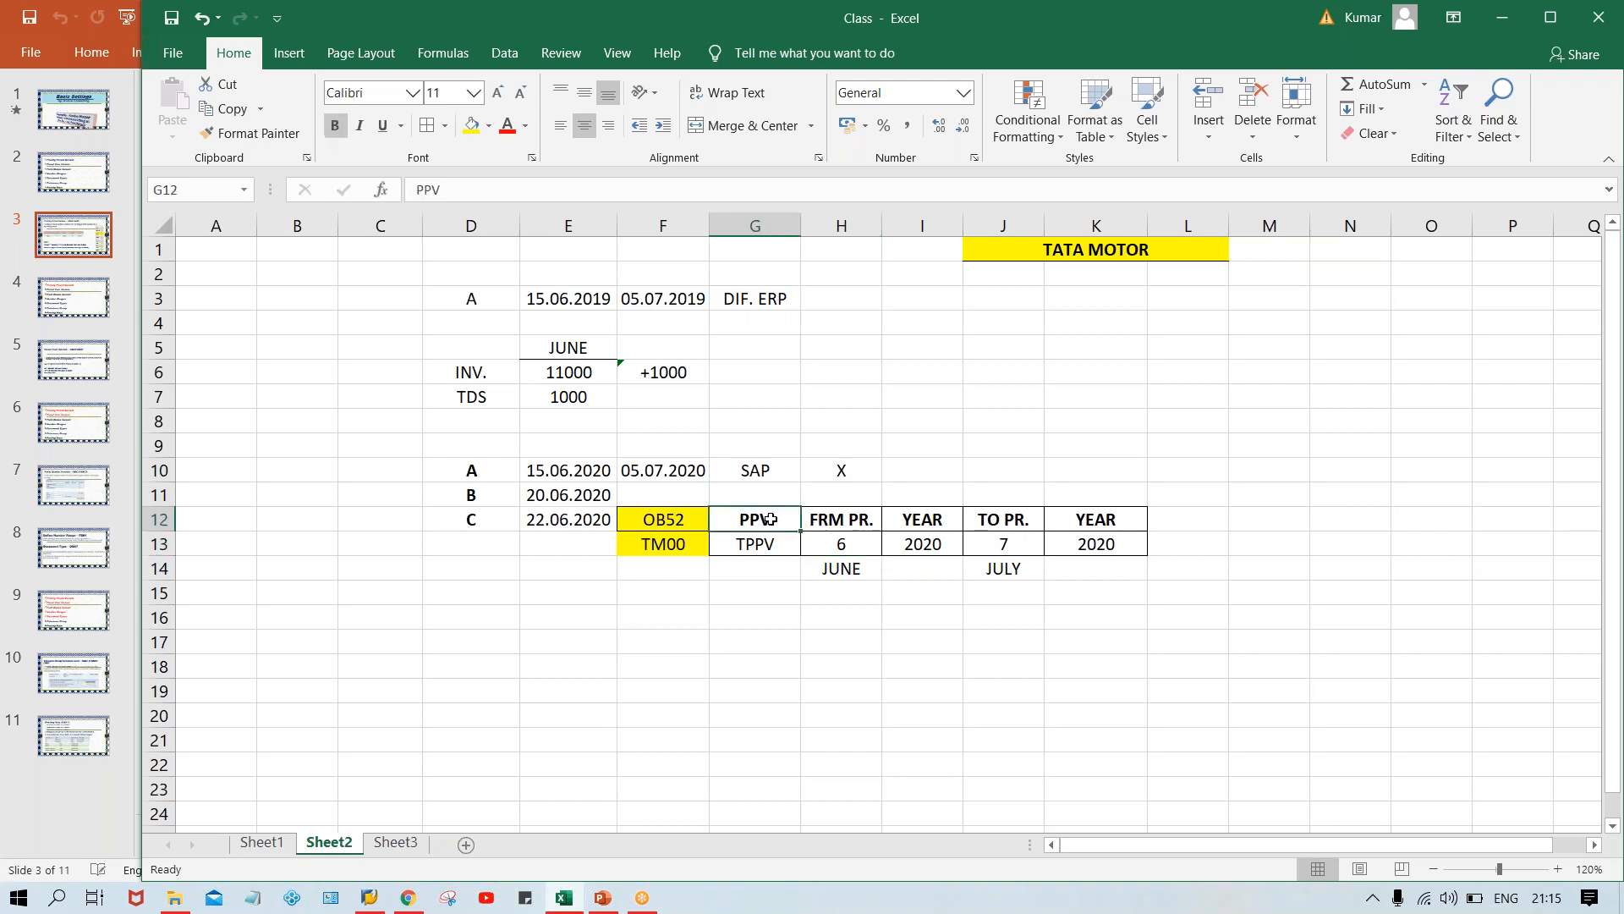
{"action": "left_click_drag", "start_coordinate": [844, 519], "coordinate": [1097, 532]}
{"action": "key", "text": "ctrl+c"}
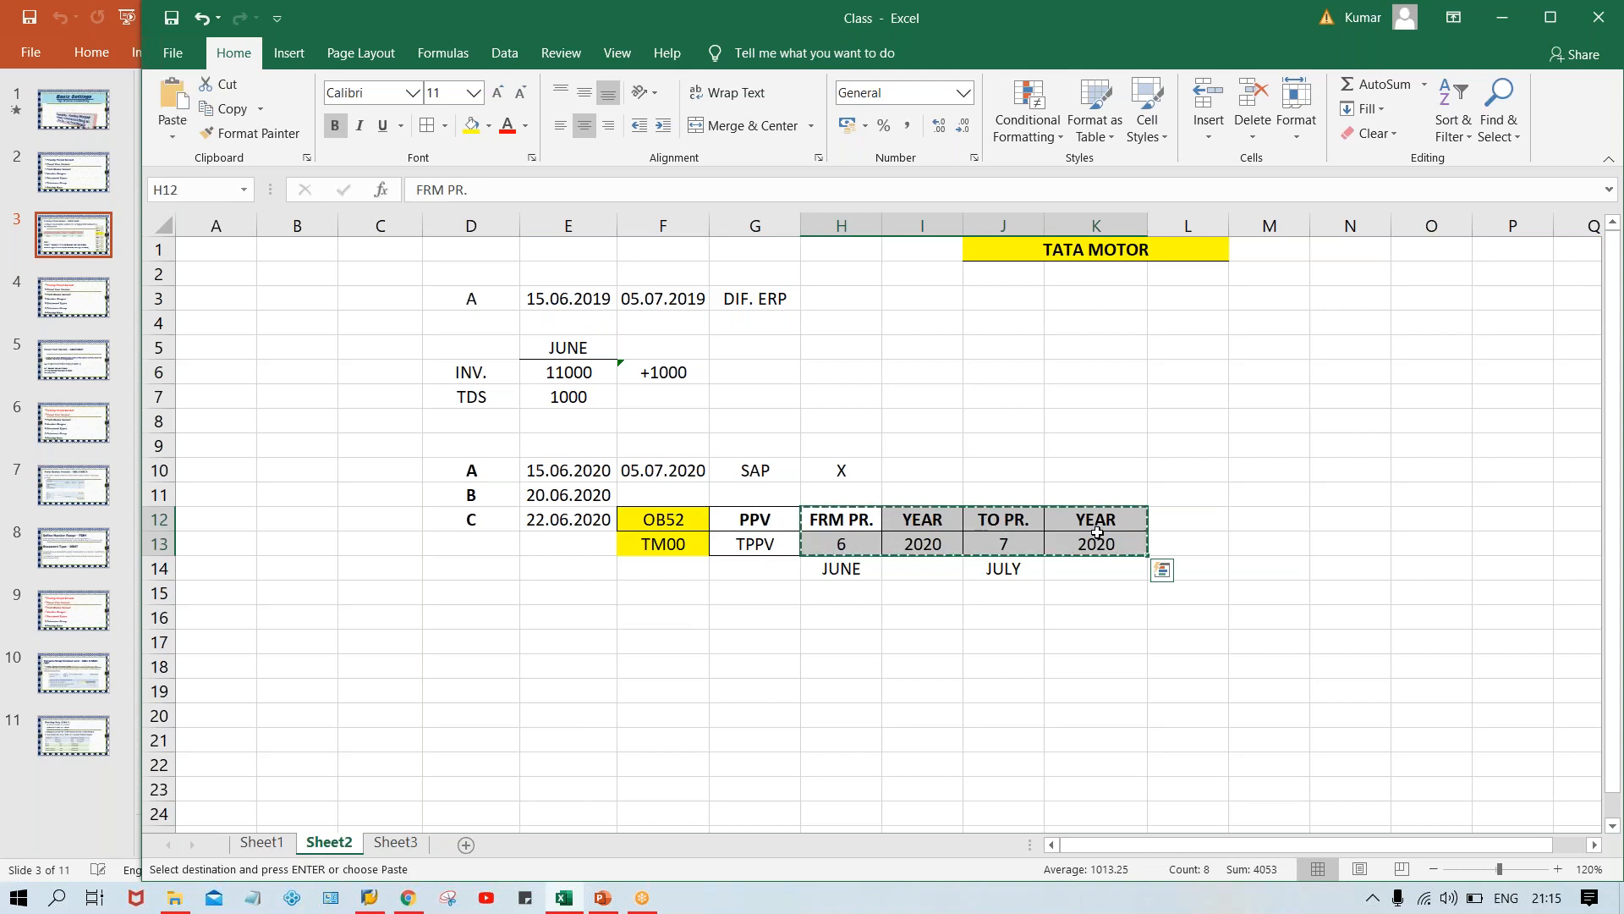
{"action": "left_click", "coordinate": [1177, 511]}
{"action": "key", "text": "ctrl+v"}
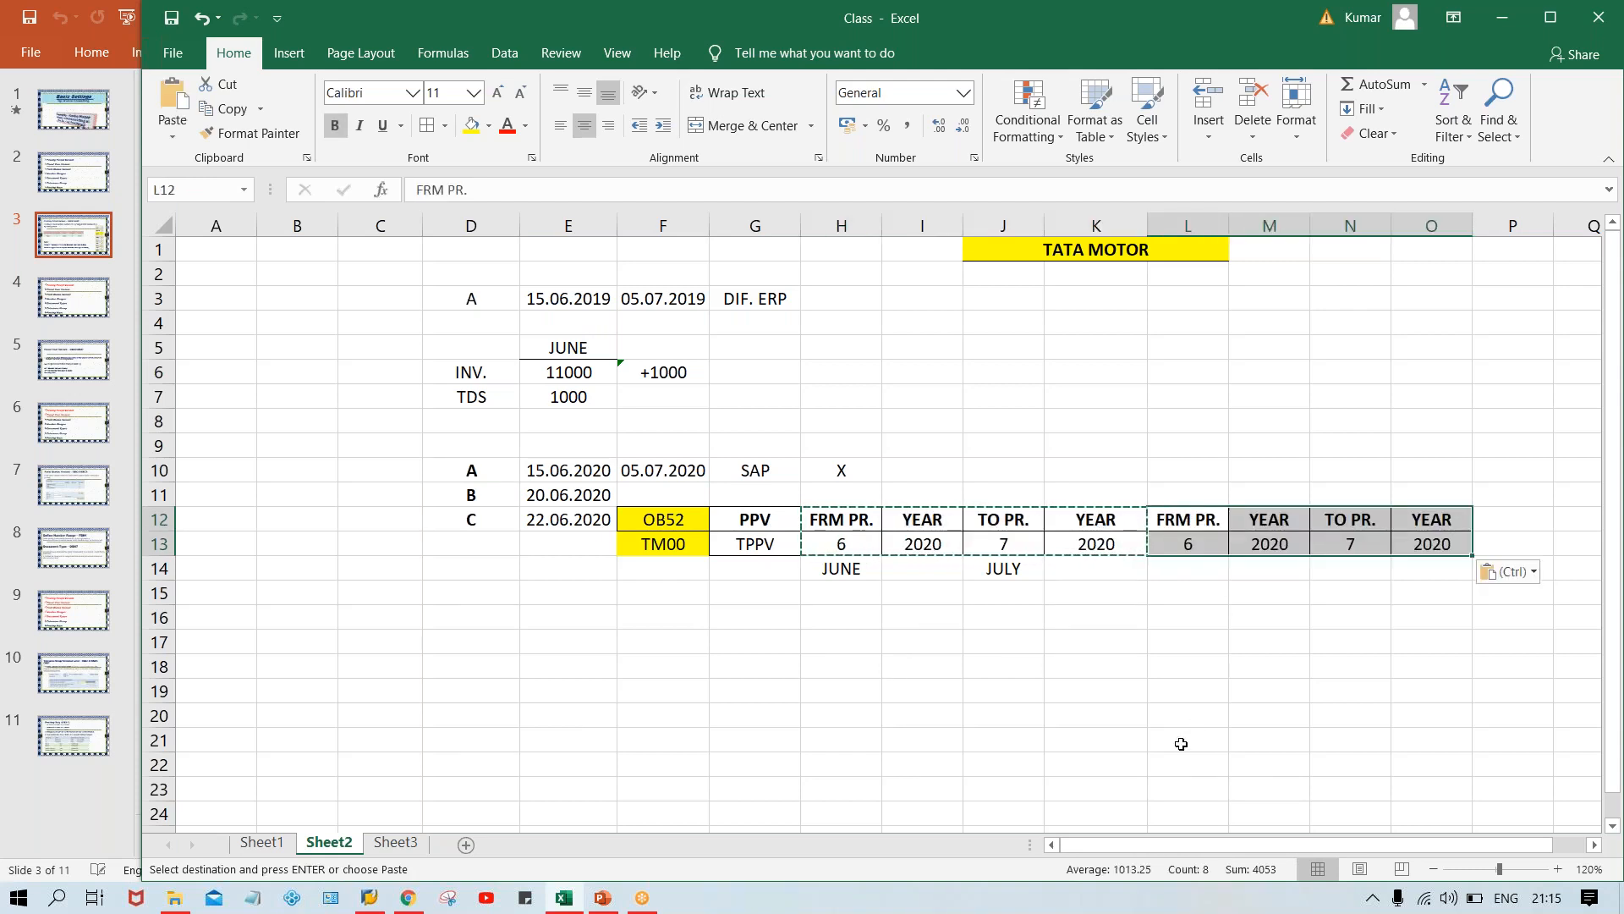
- Number the from-period headings as FRM PR.1 in H12 and FRM PR.2 in L12
{"action": "left_click", "coordinate": [1193, 526]}
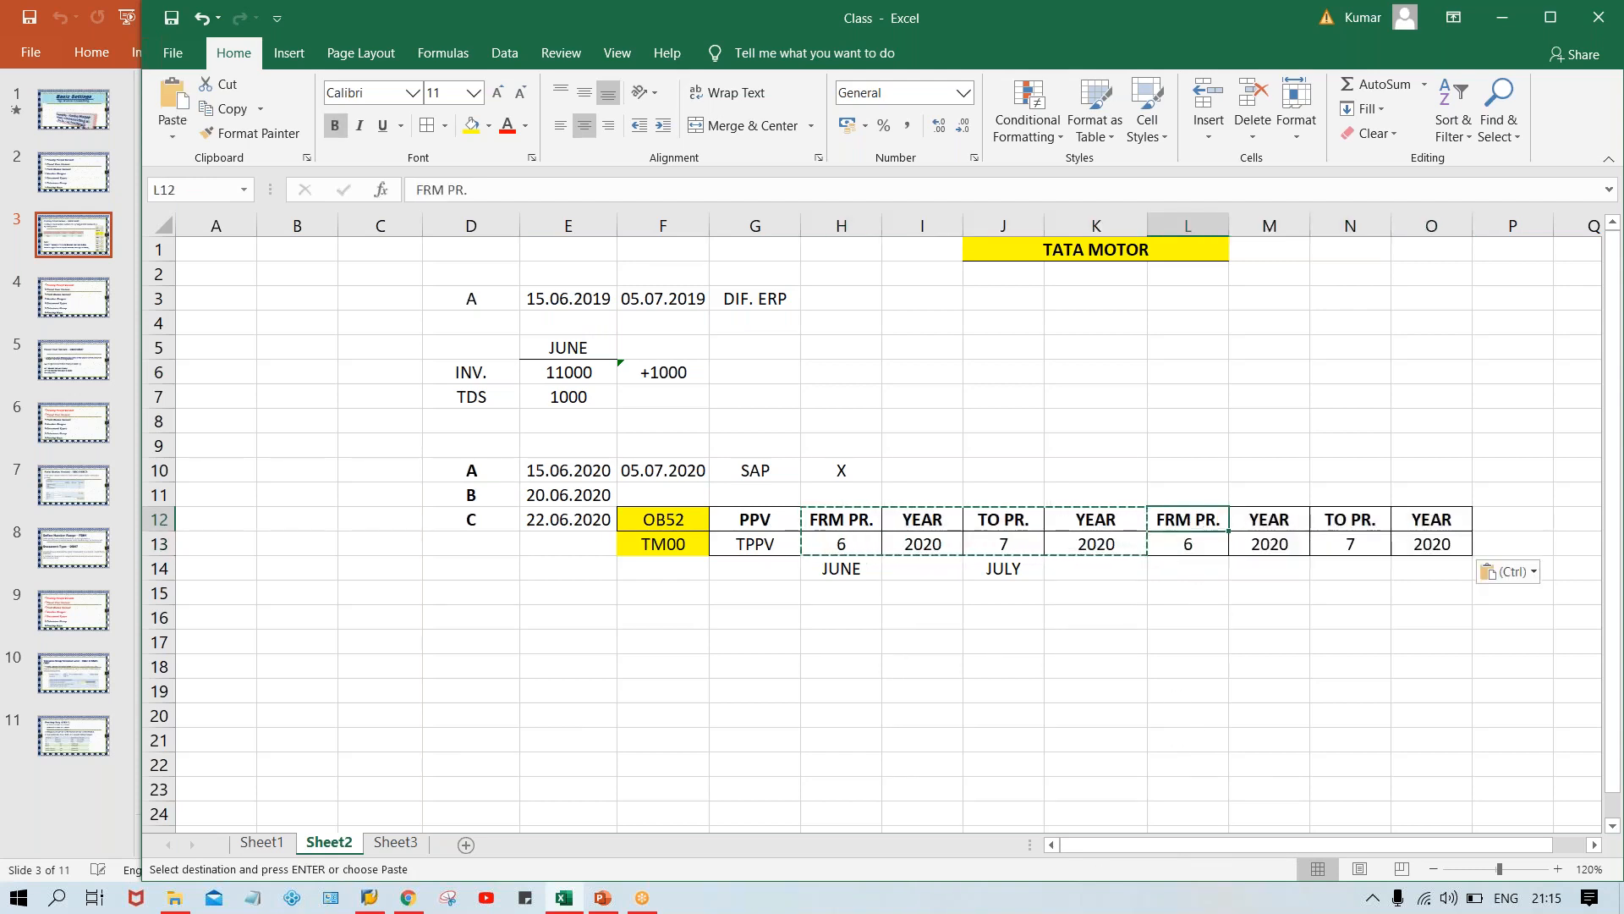
{"action": "left_click", "coordinate": [869, 528]}
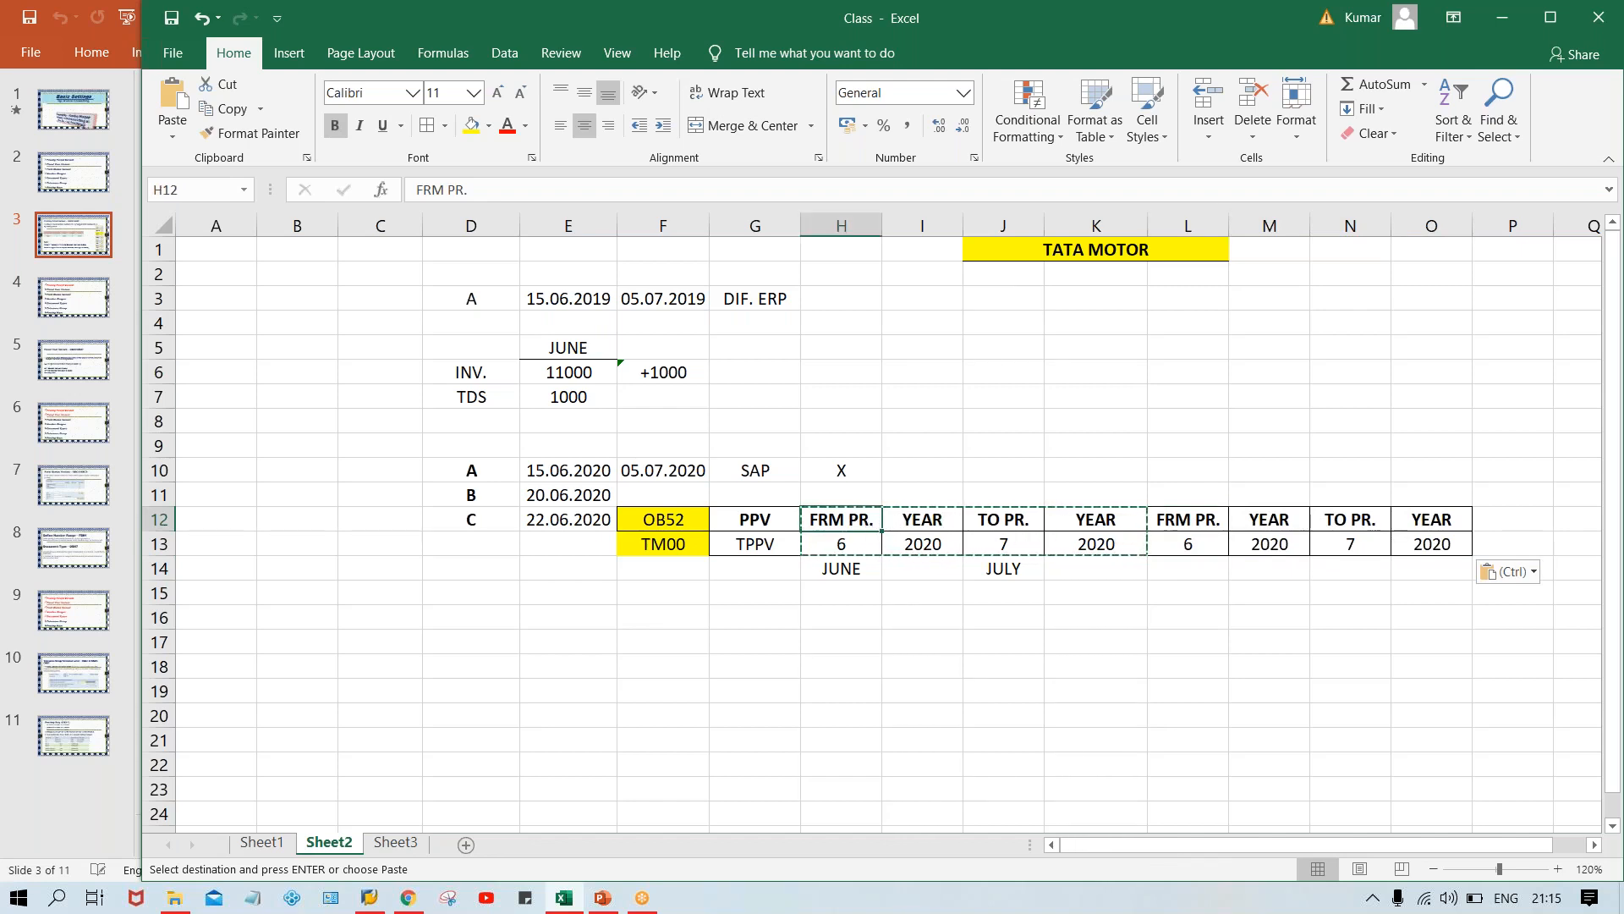
{"action": "double_click", "coordinate": [930, 599]}
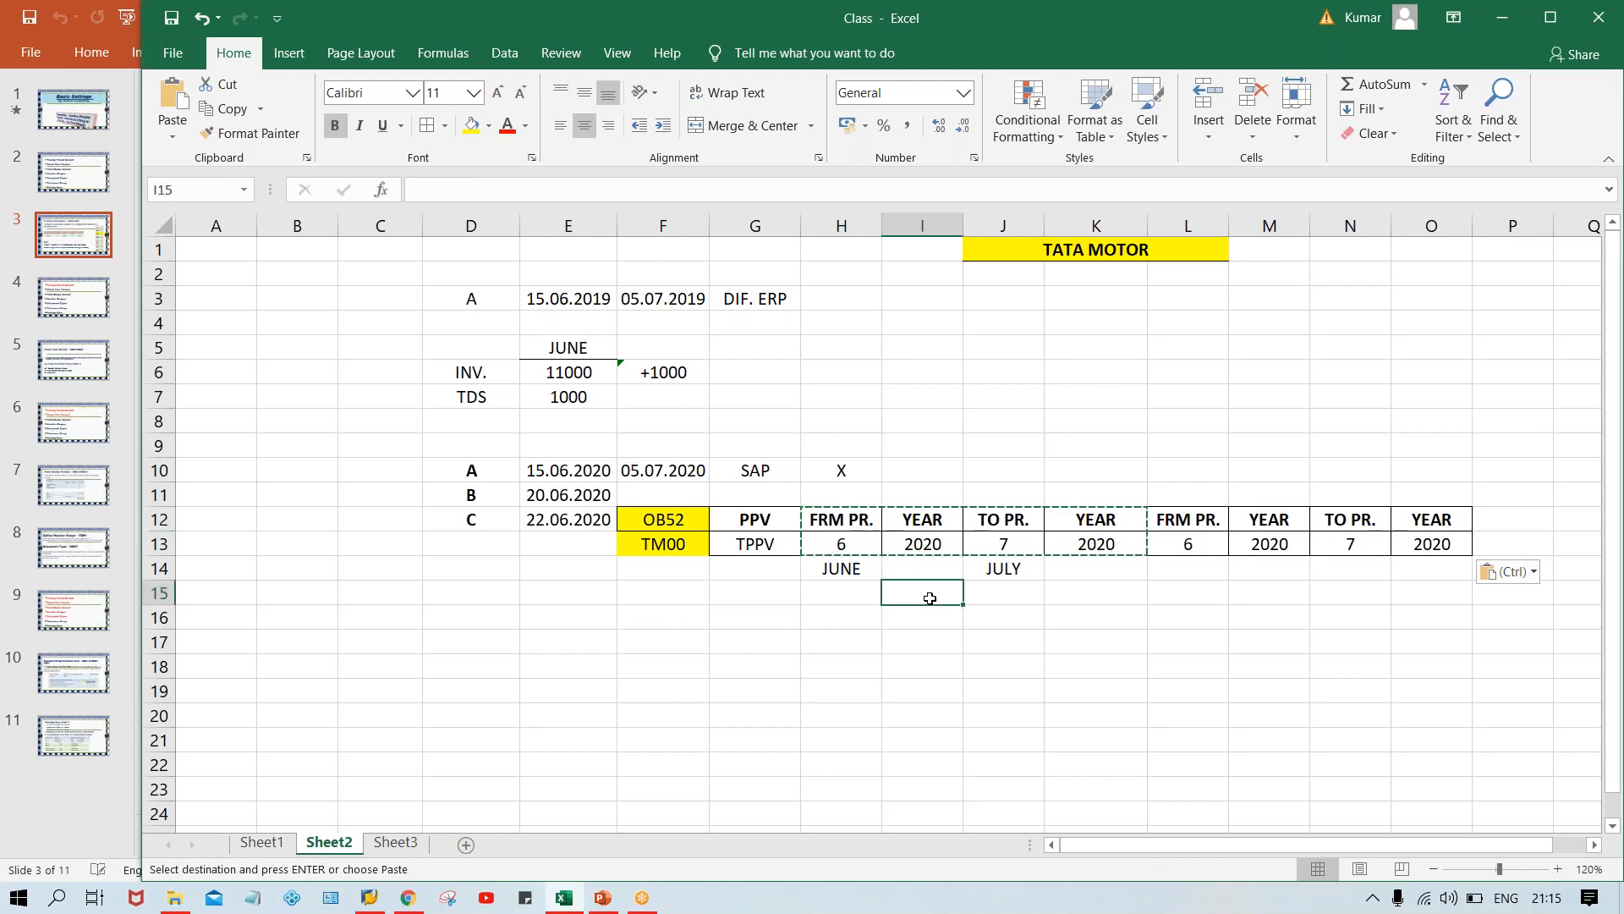
{"action": "left_click", "coordinate": [988, 608]}
{"action": "left_click_drag", "start_coordinate": [837, 517], "coordinate": [1430, 546]}
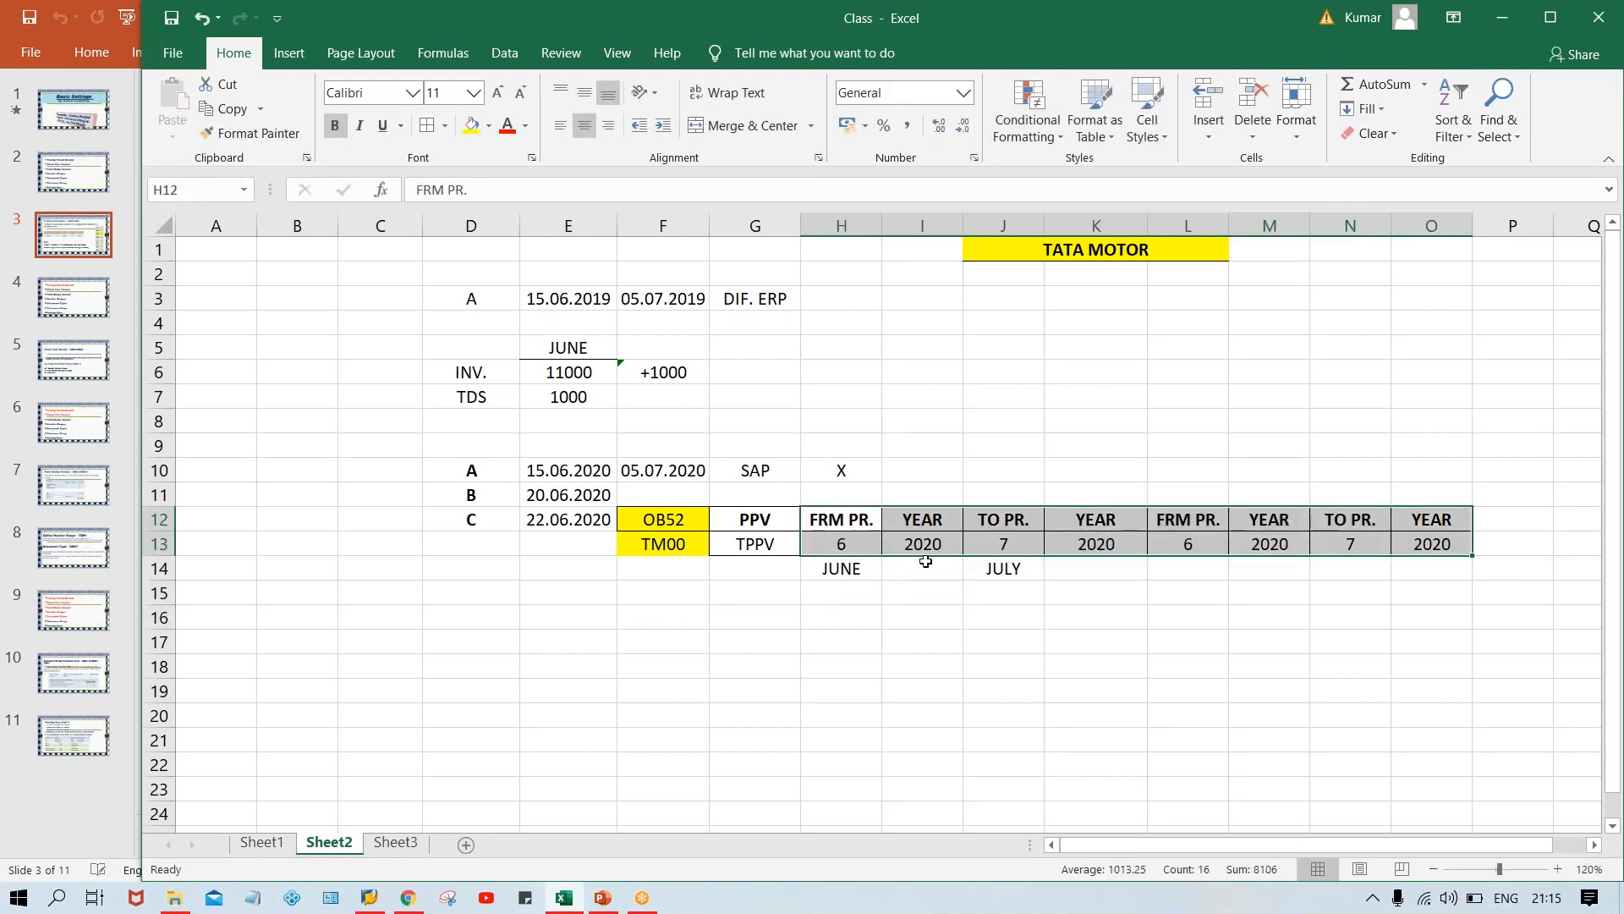
{"action": "double_click", "coordinate": [871, 519]}
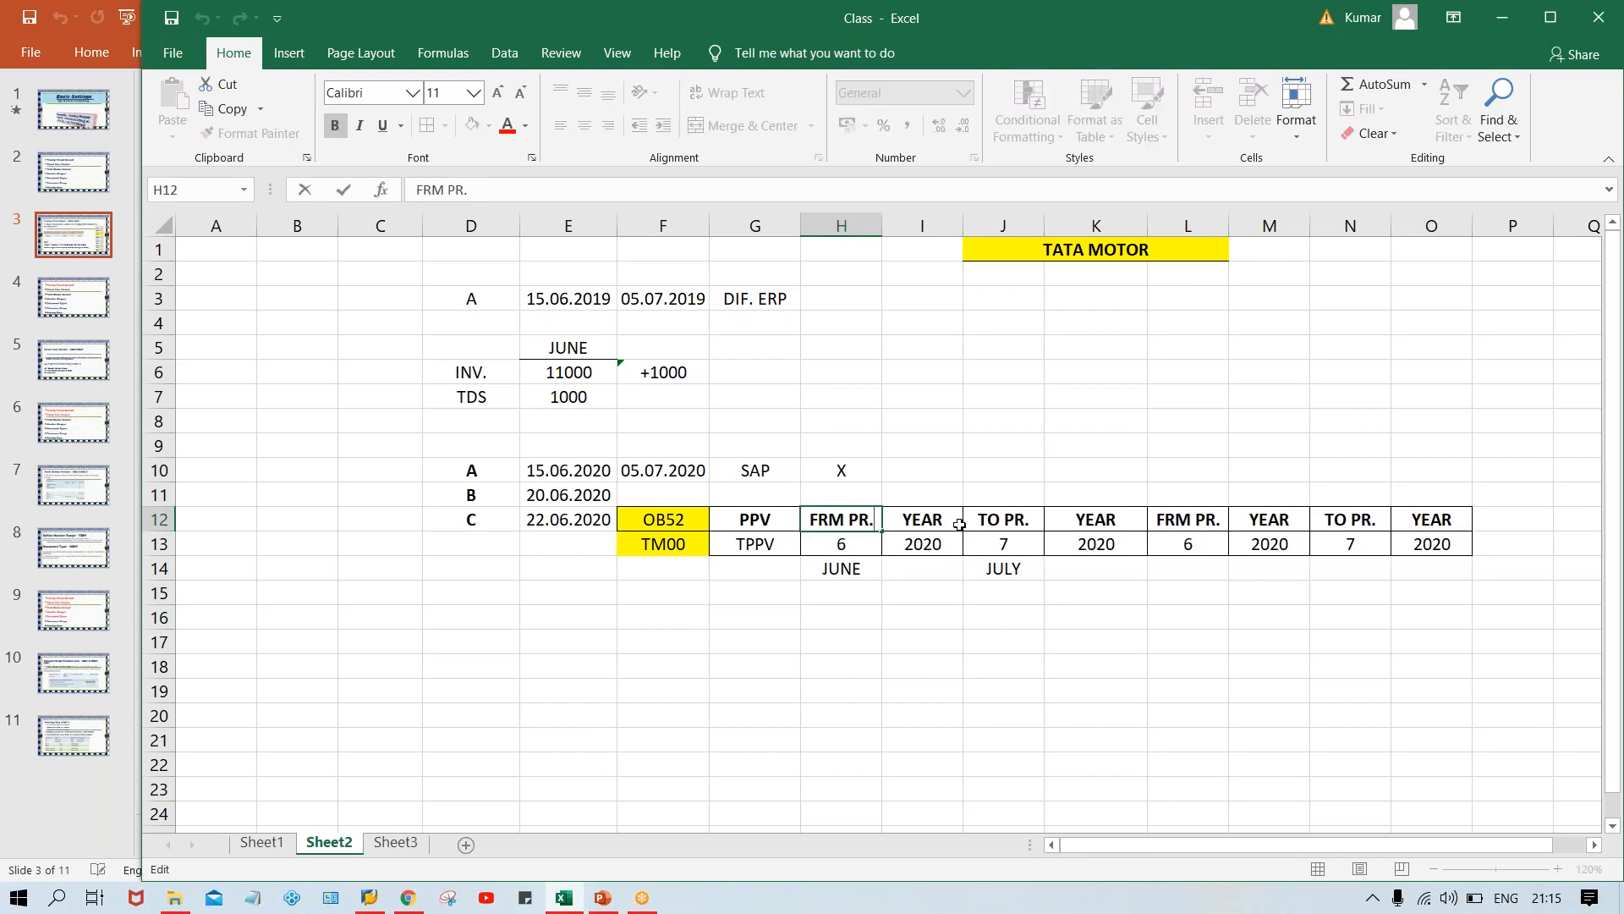
{"action": "type", "text": "1"}
{"action": "left_click", "coordinate": [1031, 522]}
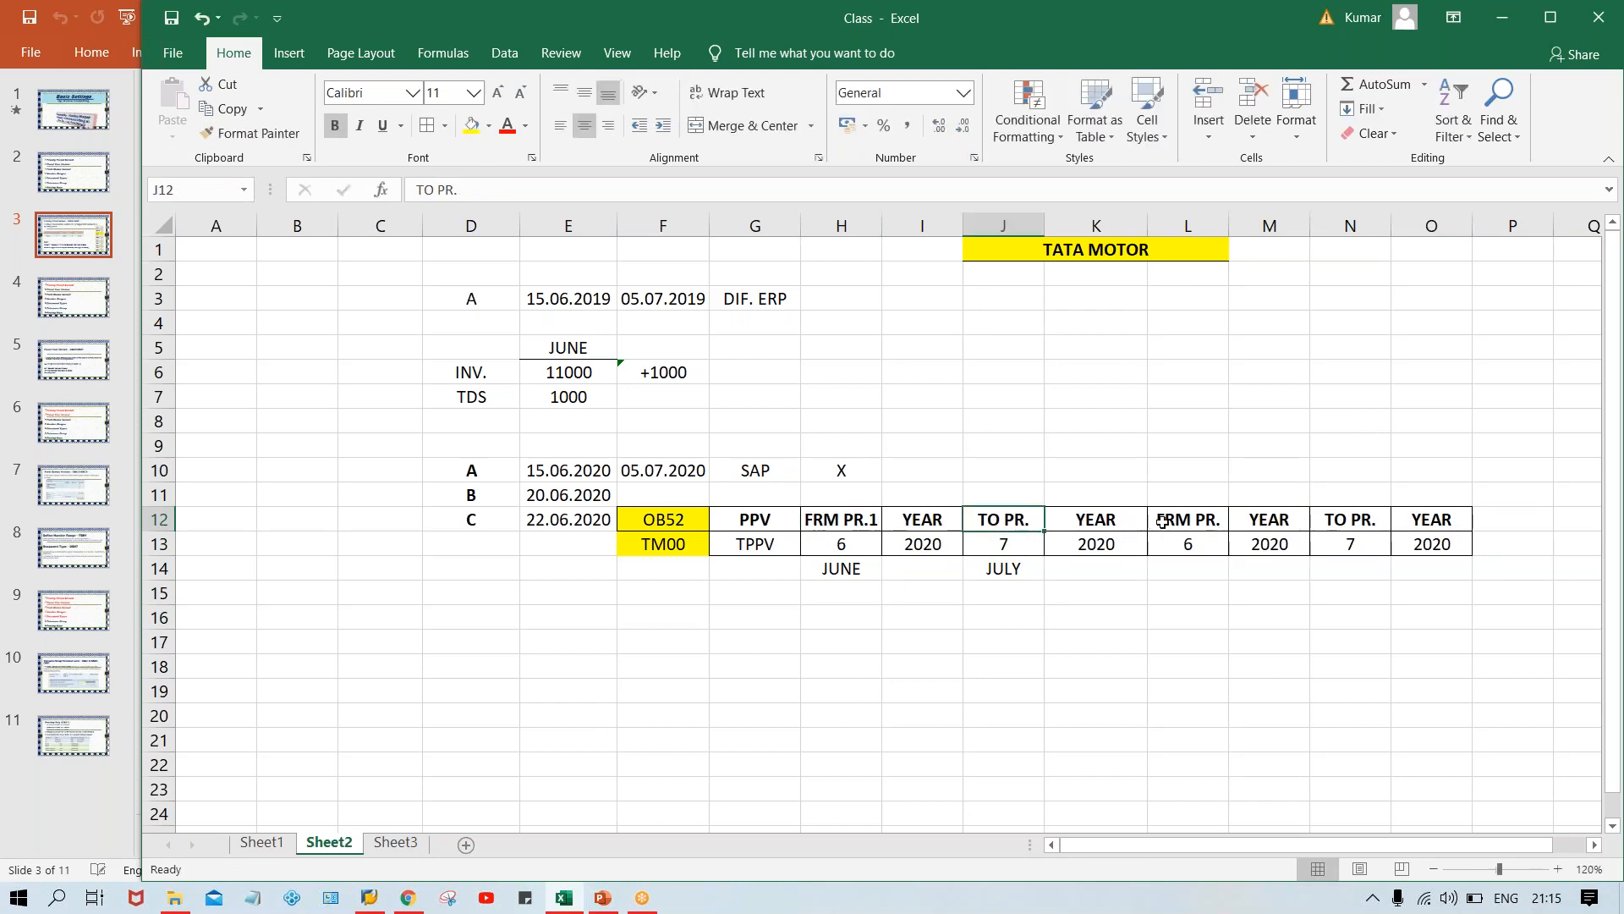
{"action": "double_click", "coordinate": [1218, 522]}
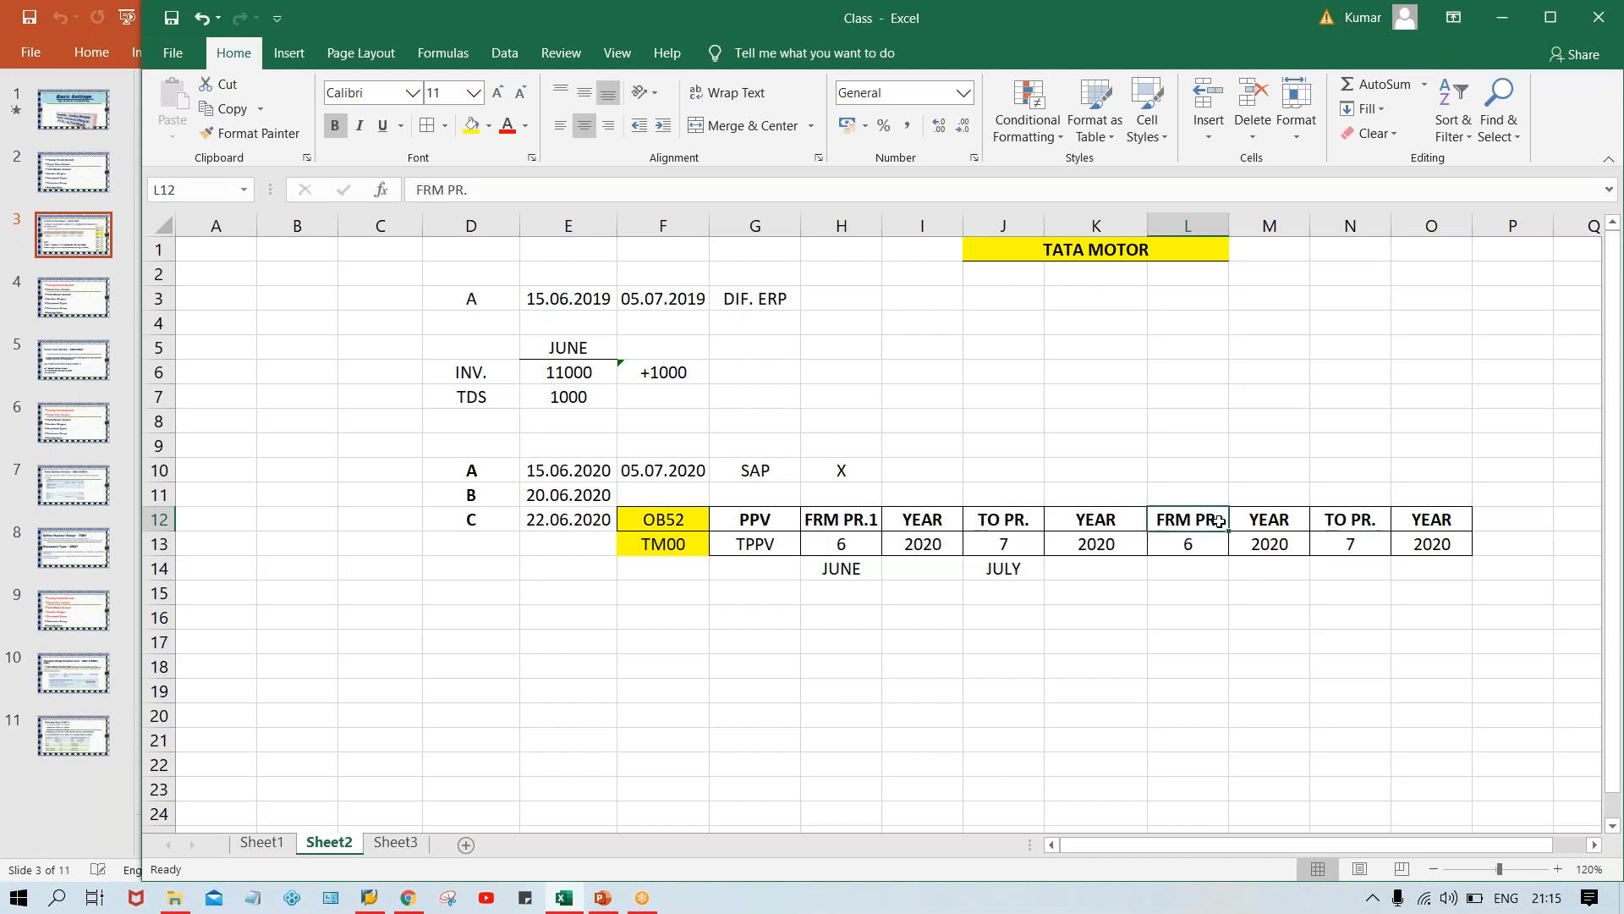
{"action": "type", "text": "2"}
{"action": "key", "text": "Return"}
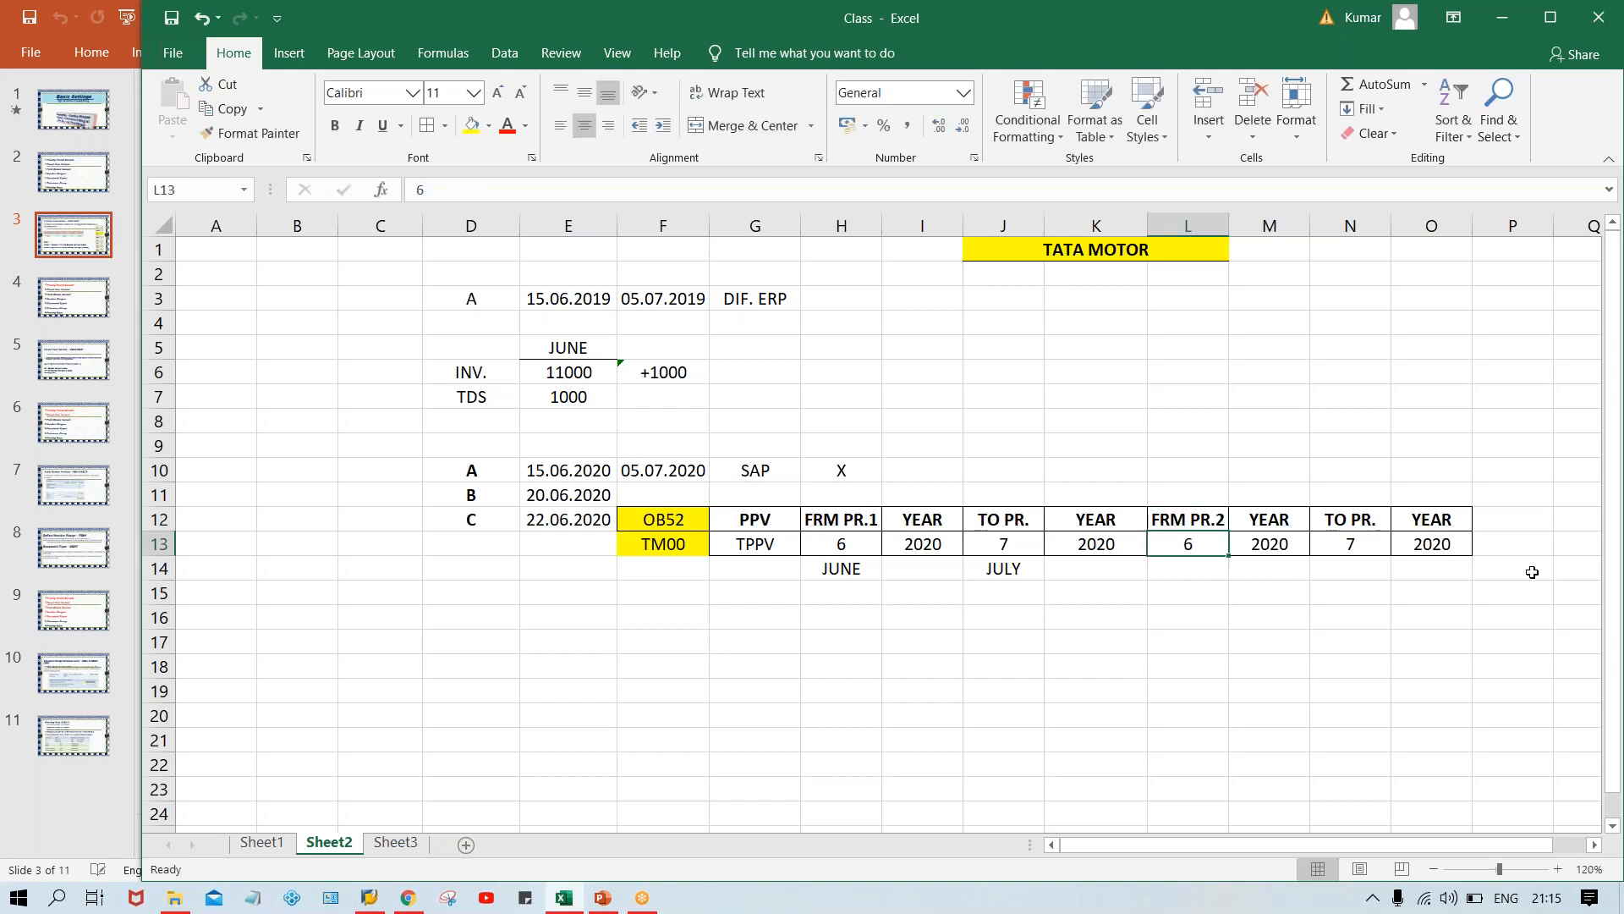
- Format the whole first period block H12:K13 in bold with a red font
{"action": "left_click_drag", "start_coordinate": [861, 509], "coordinate": [1104, 526]}
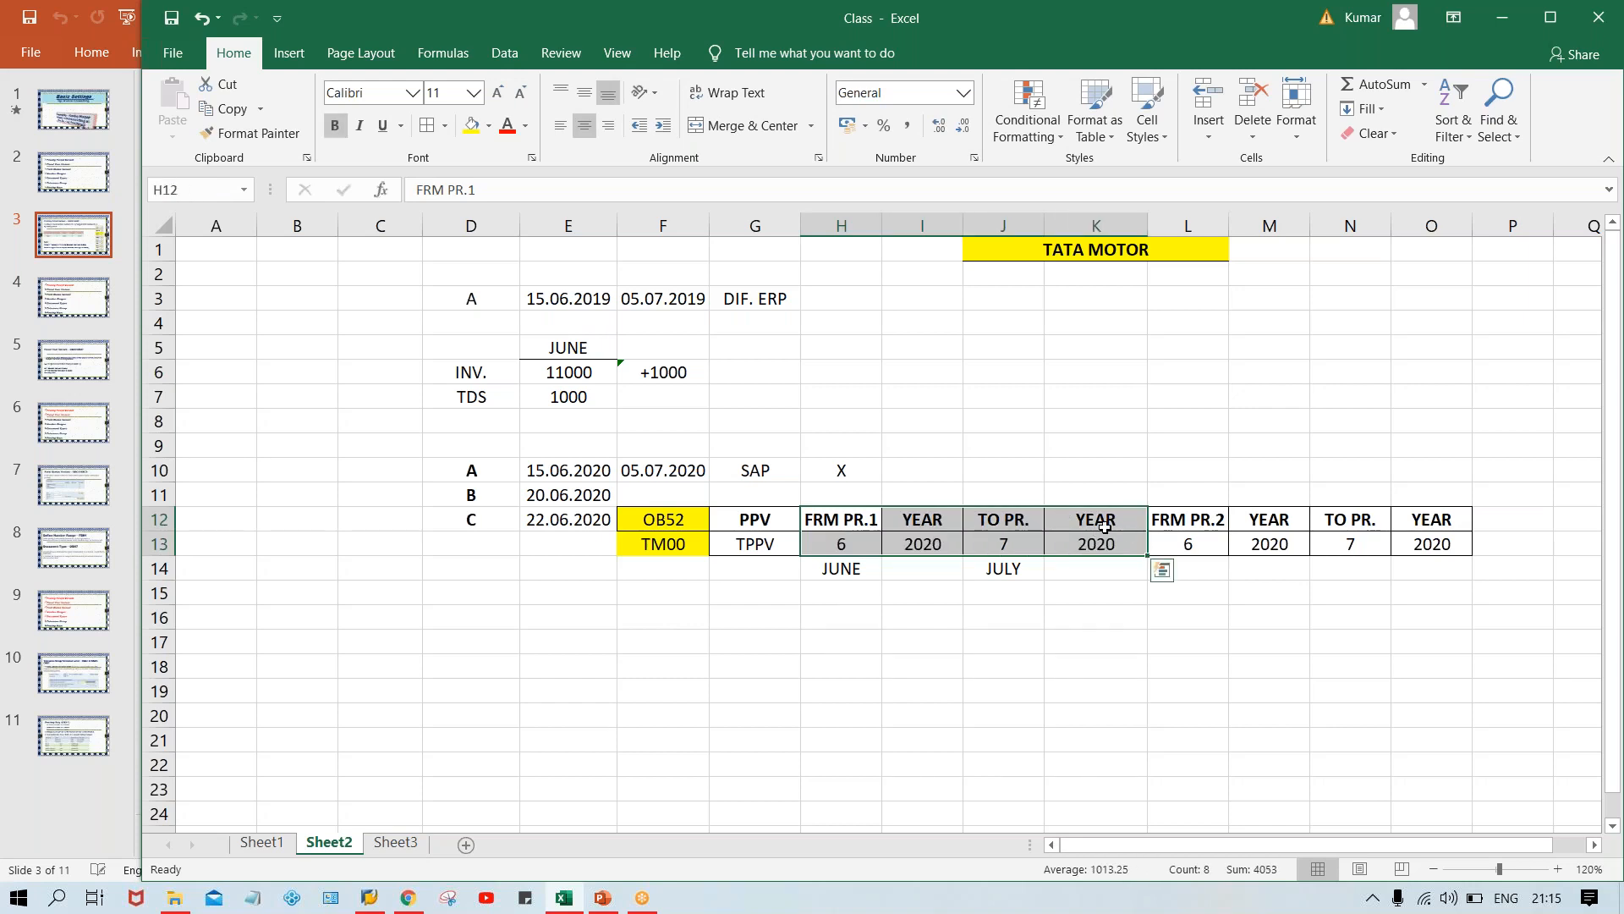
{"action": "key", "text": "ctrl+b"}
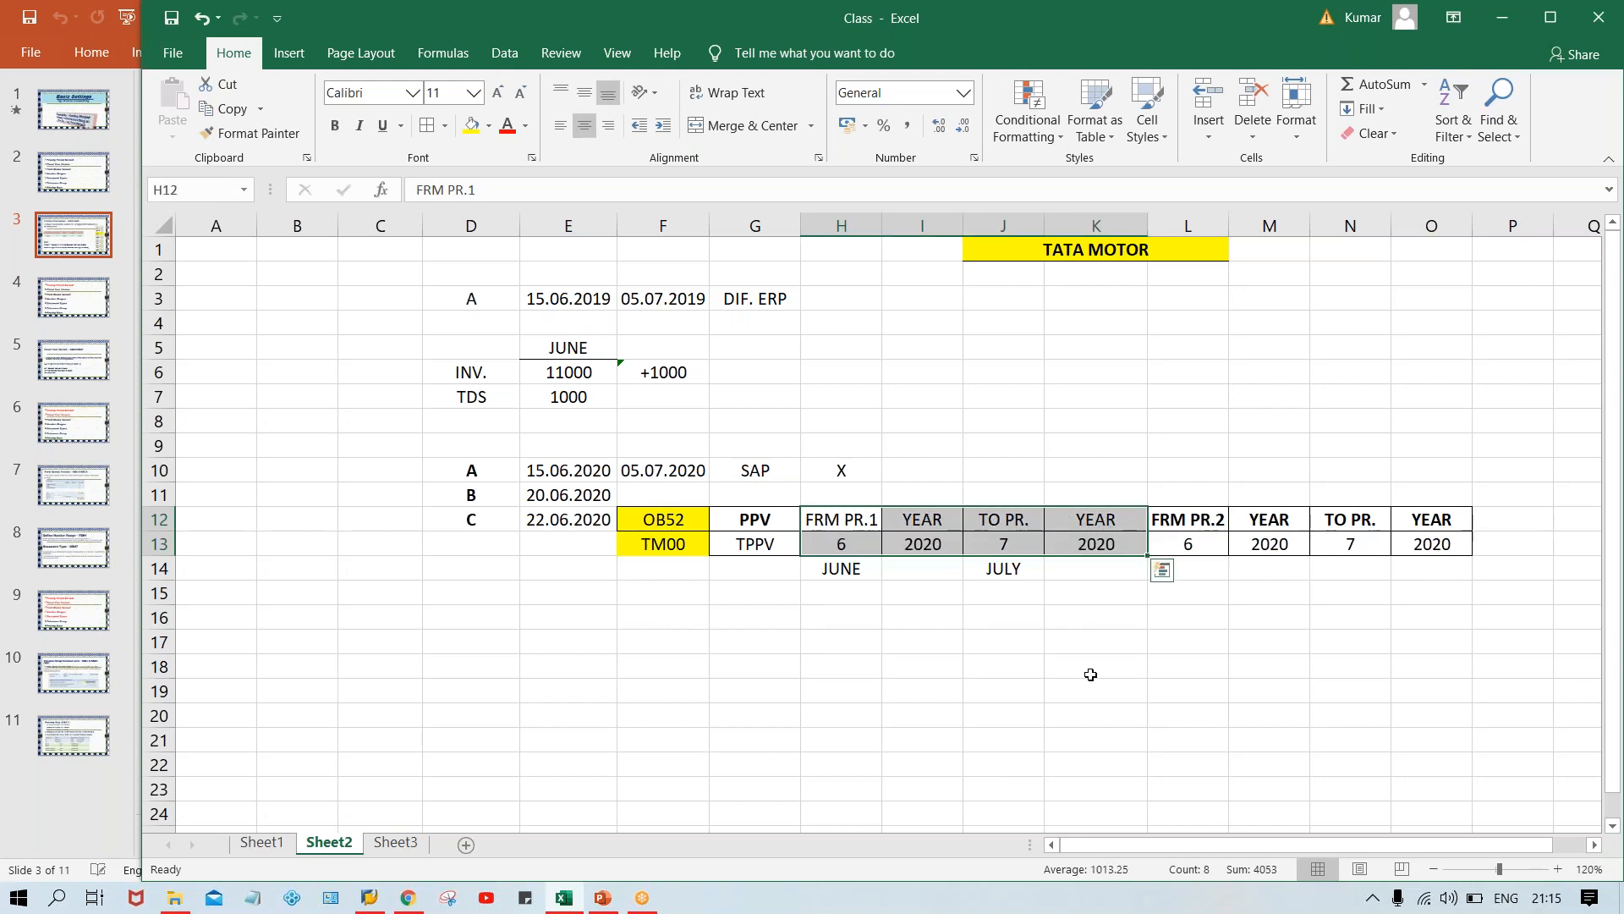
{"action": "key", "text": "ctrl+b"}
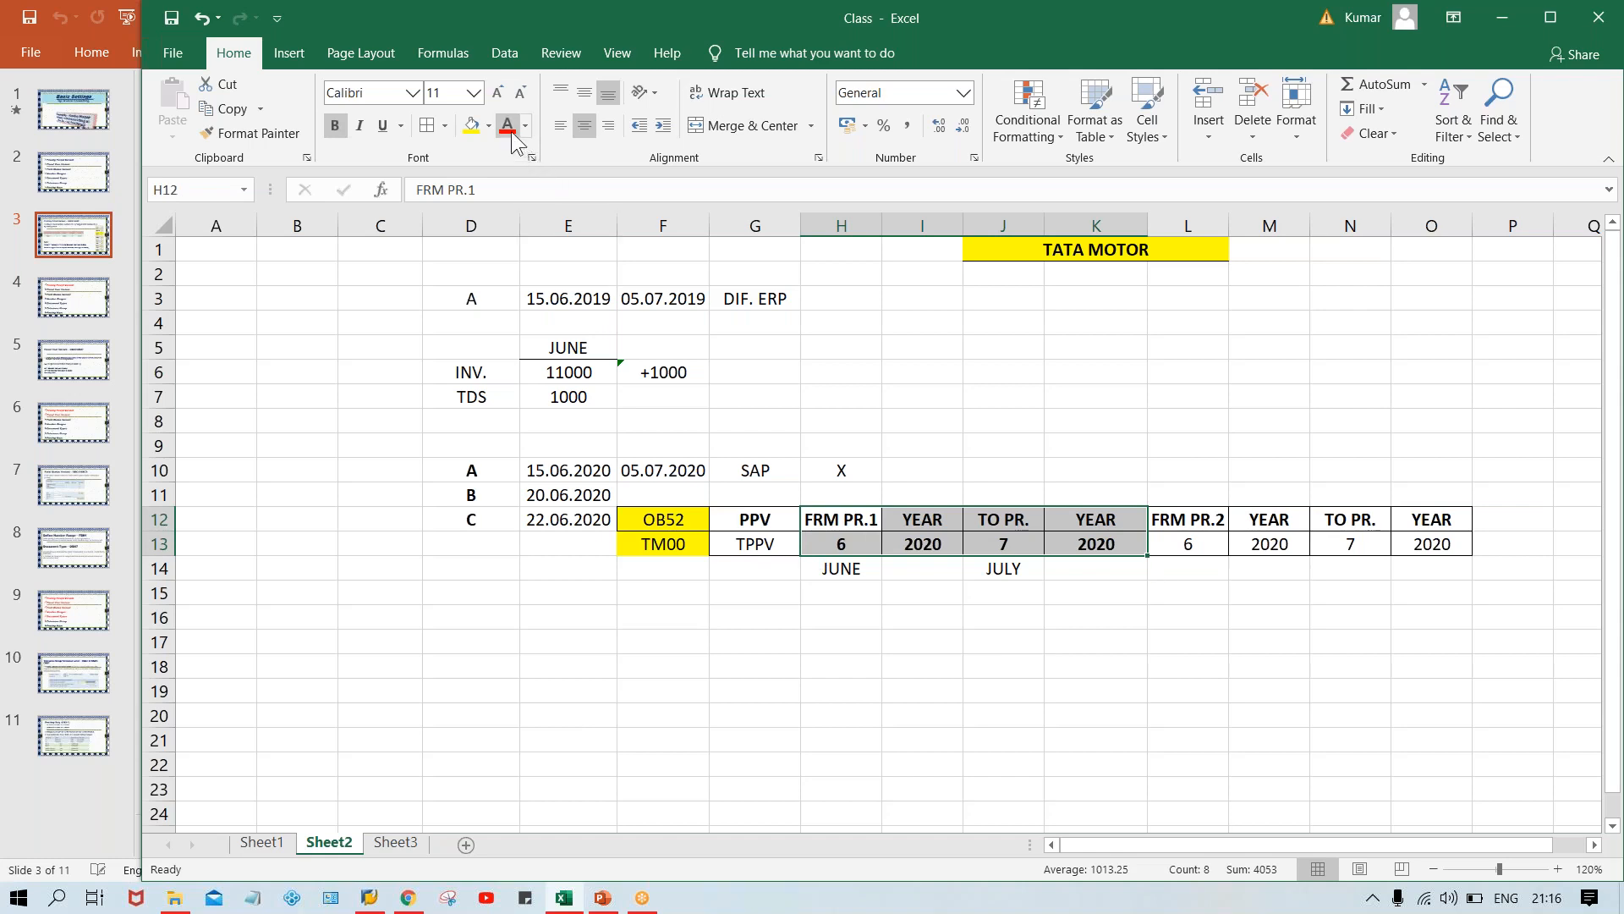
{"action": "left_click", "coordinate": [508, 127]}
{"action": "left_click", "coordinate": [971, 696]}
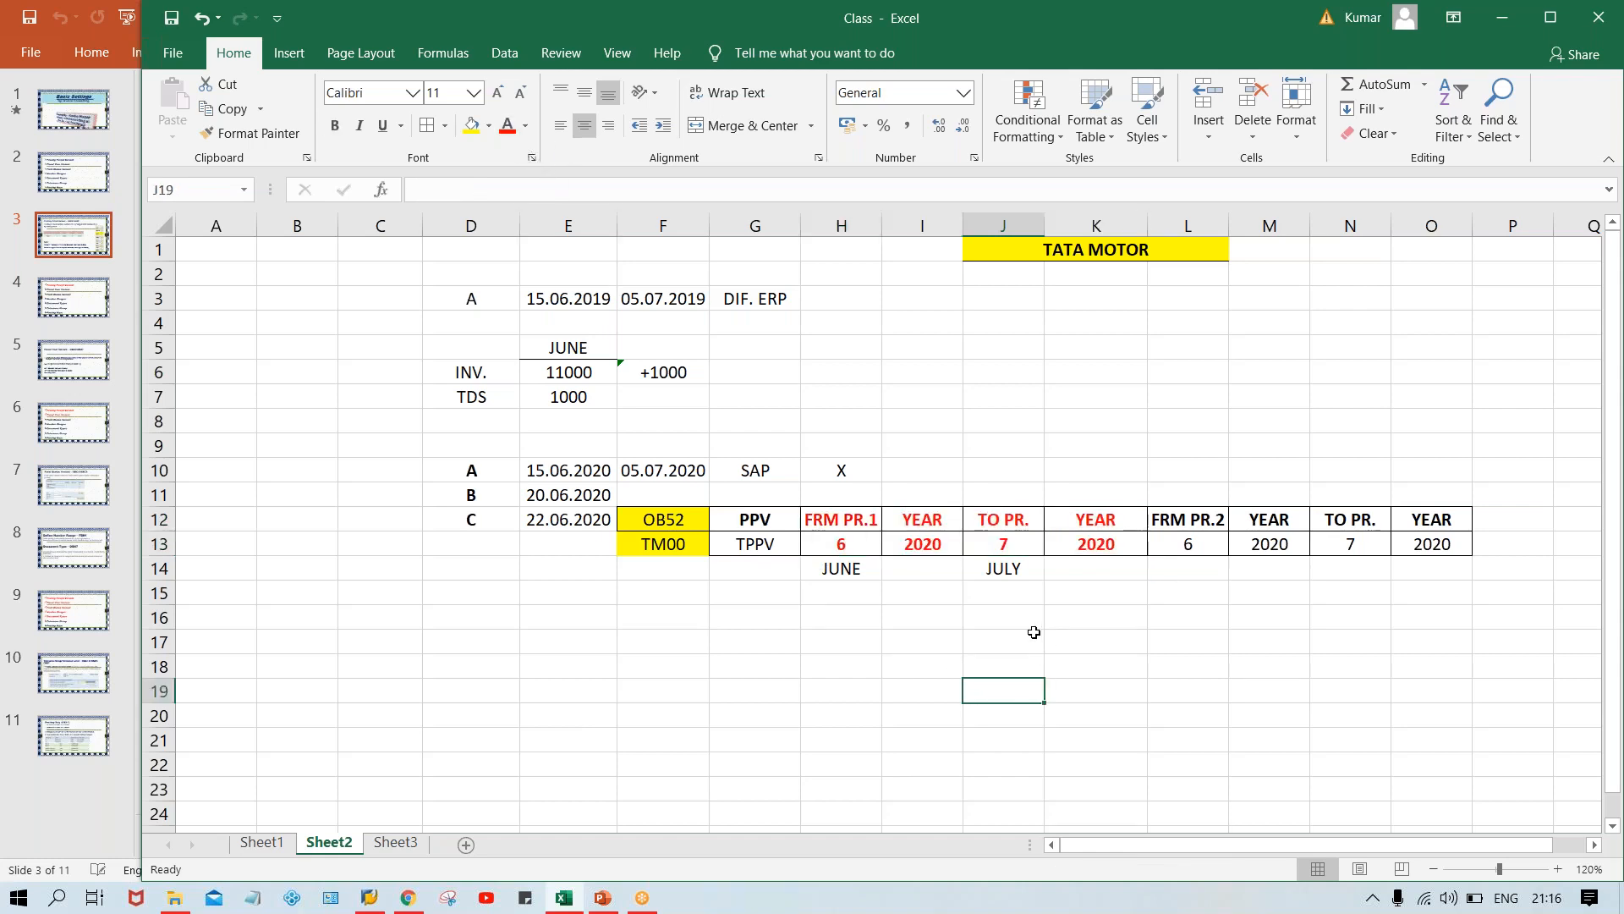
- Set the first block's from period in H13 to 7
{"action": "left_click", "coordinate": [851, 523]}
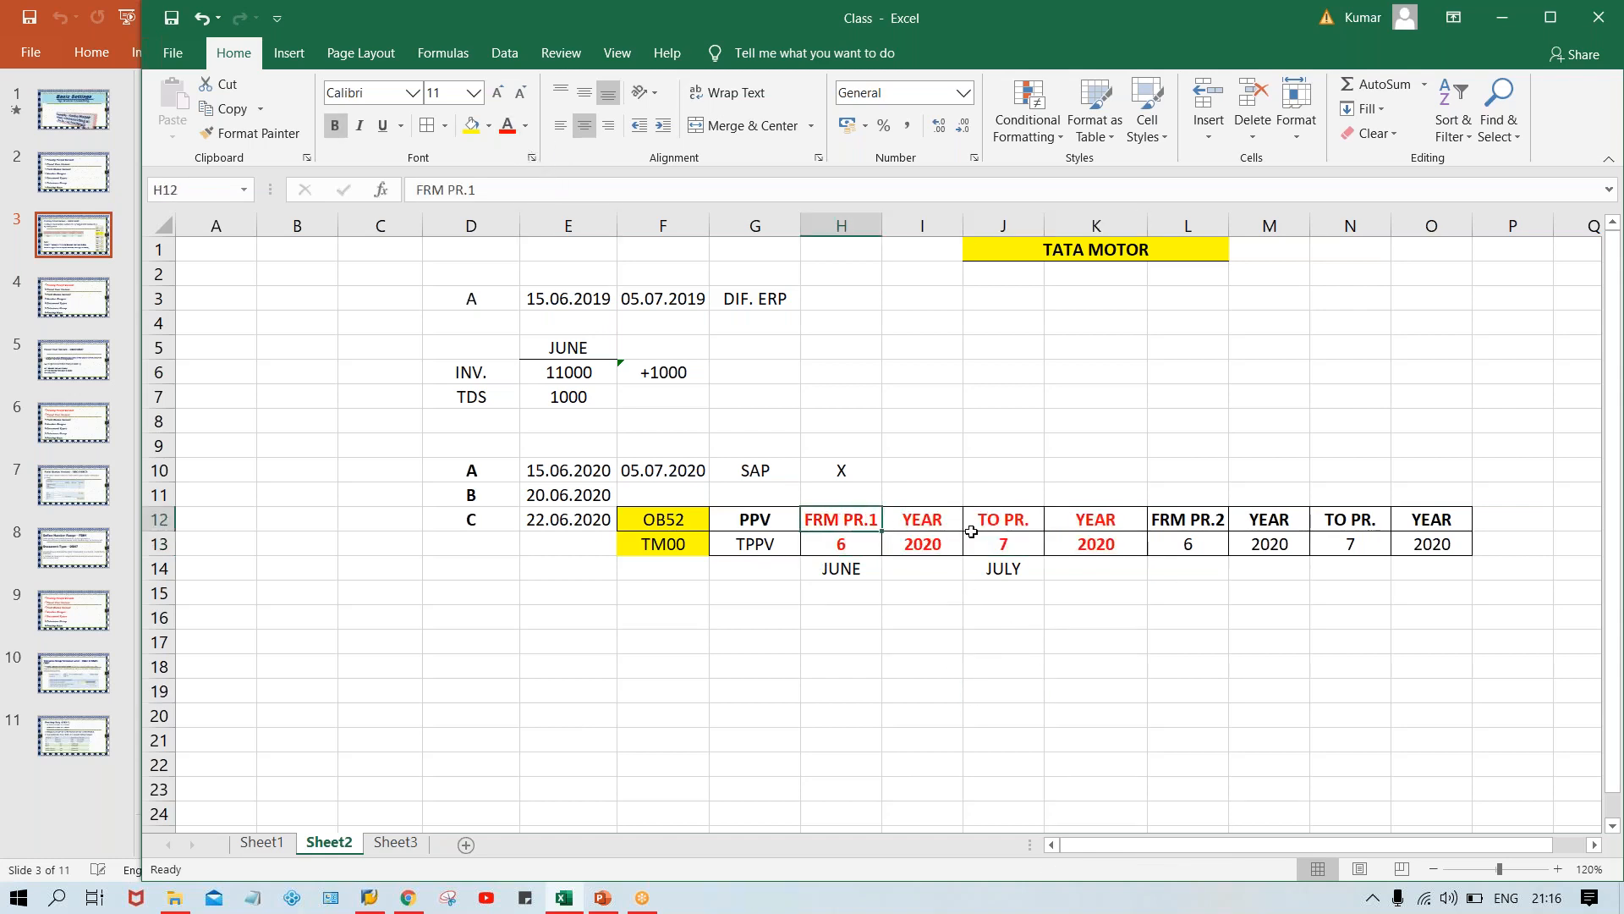
{"action": "left_click", "coordinate": [850, 542]}
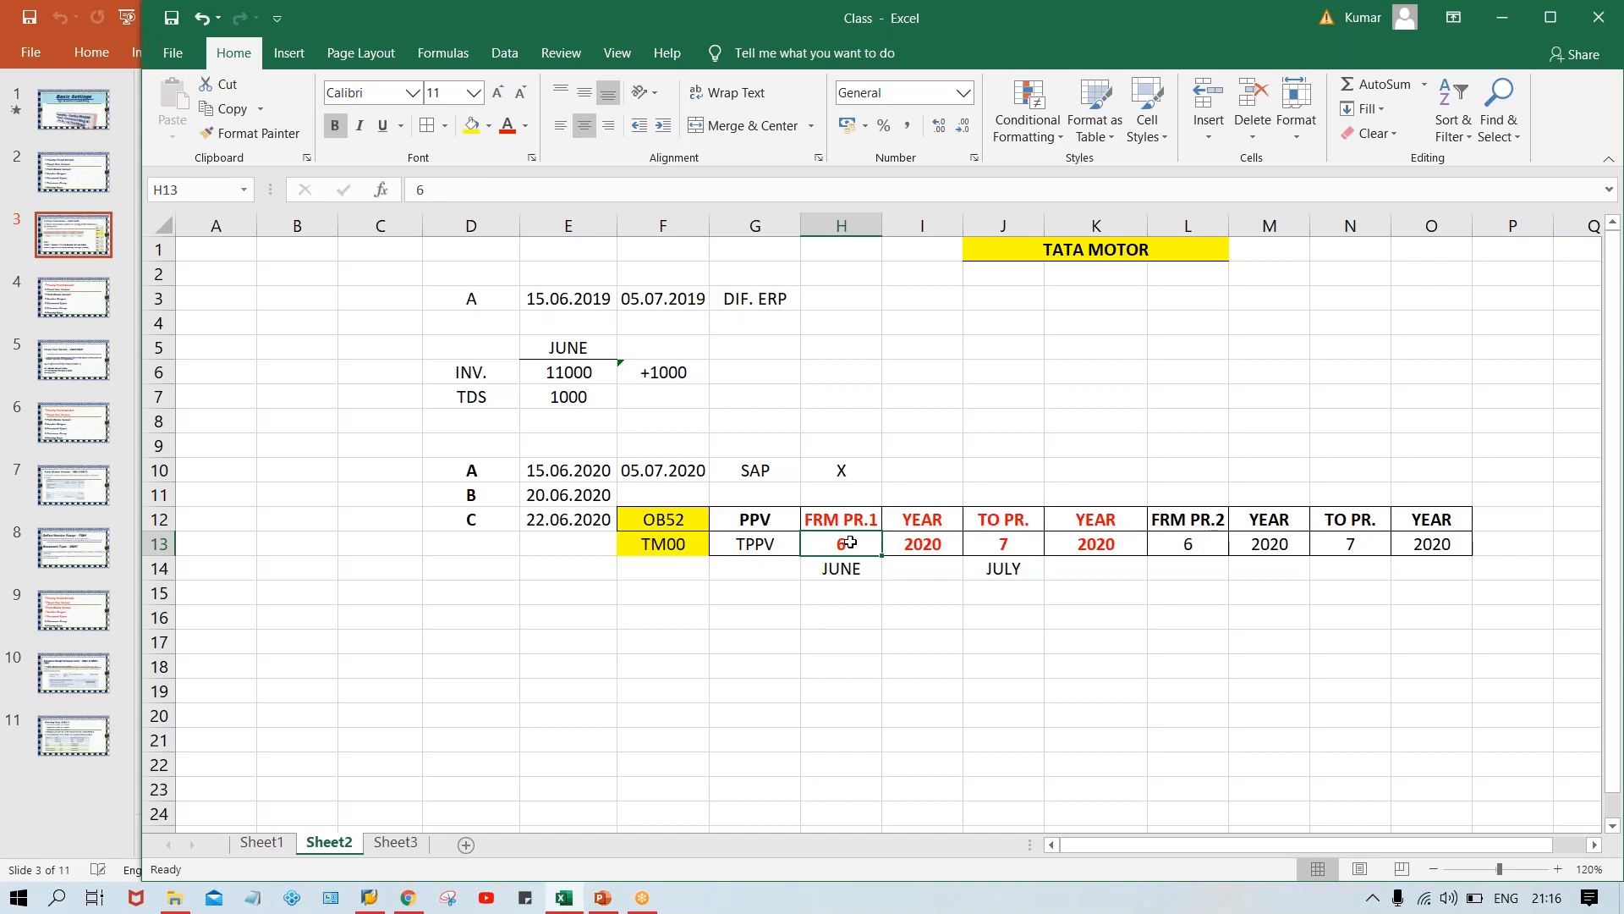
{"action": "type", "text": "7"}
{"action": "left_click", "coordinate": [846, 671]}
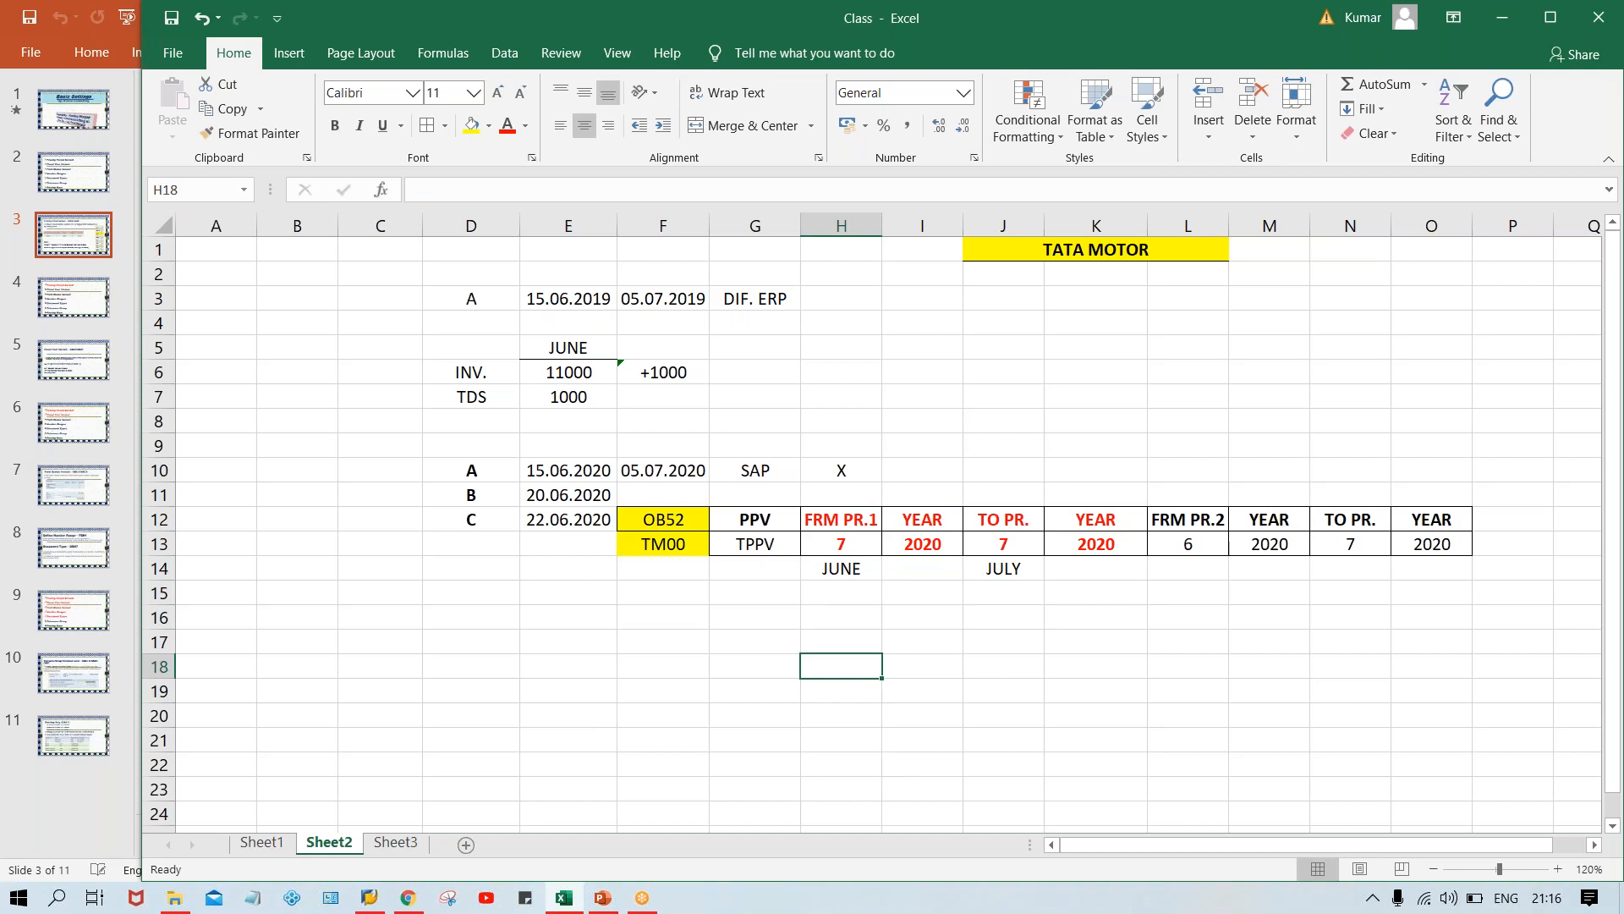
- Add the bold heading ATH GRP. in P12 after the second block's last YEAR column
{"action": "left_click", "coordinate": [1512, 519]}
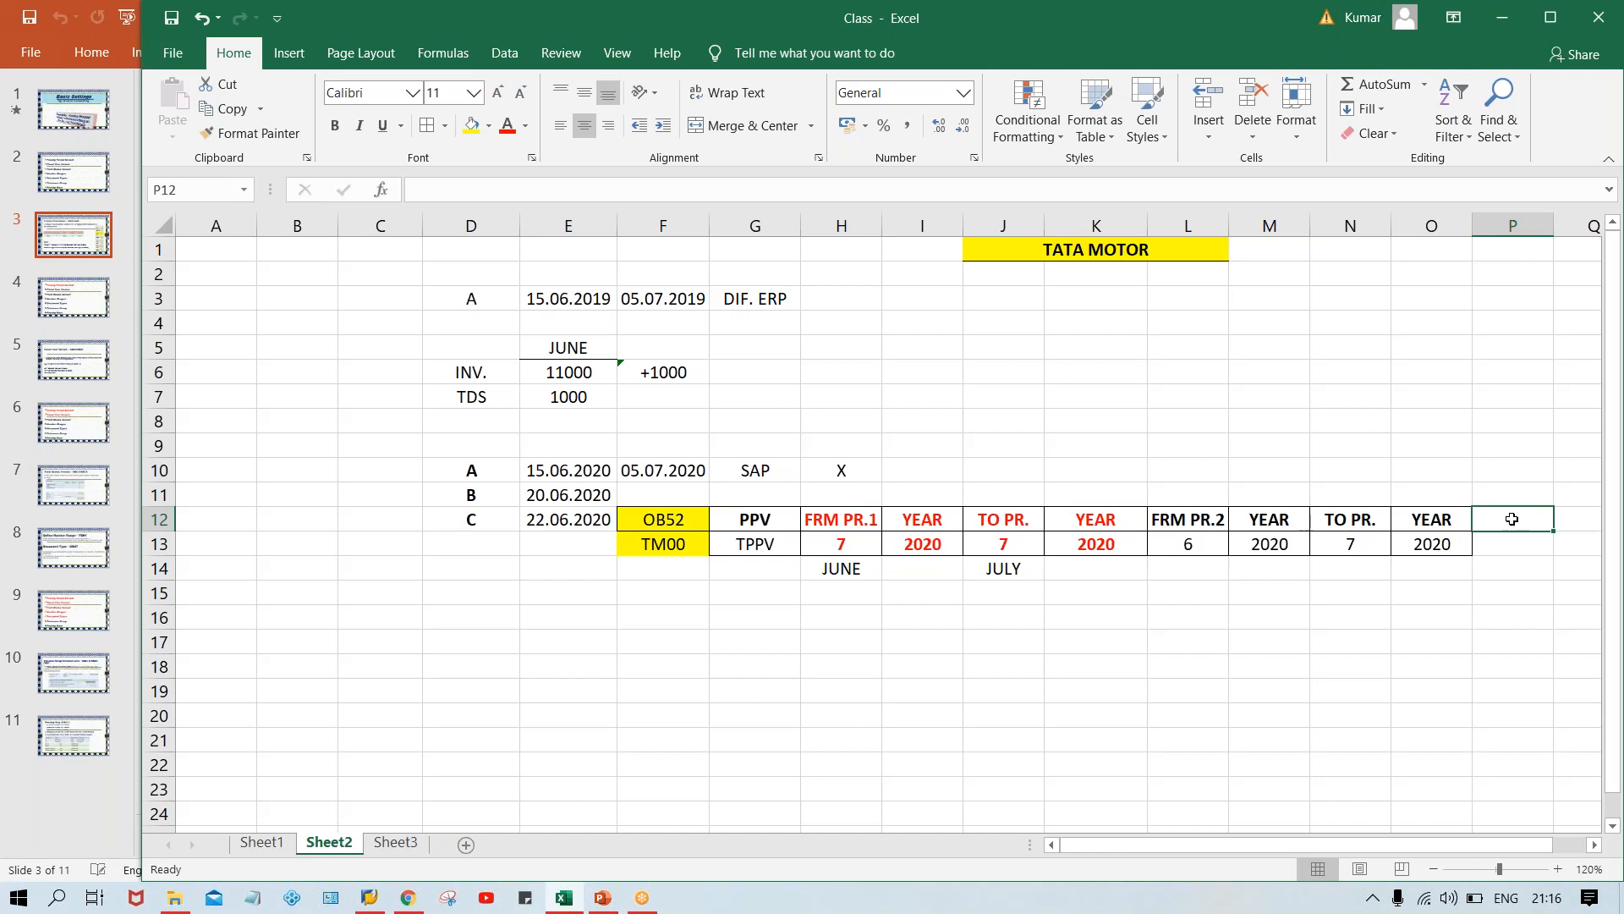
{"action": "type", "text": "AUTH"}
{"action": "key", "text": "BackSpace"}
{"action": "key", "text": "BackSpace"}
{"action": "key", "text": "BackSpace"}
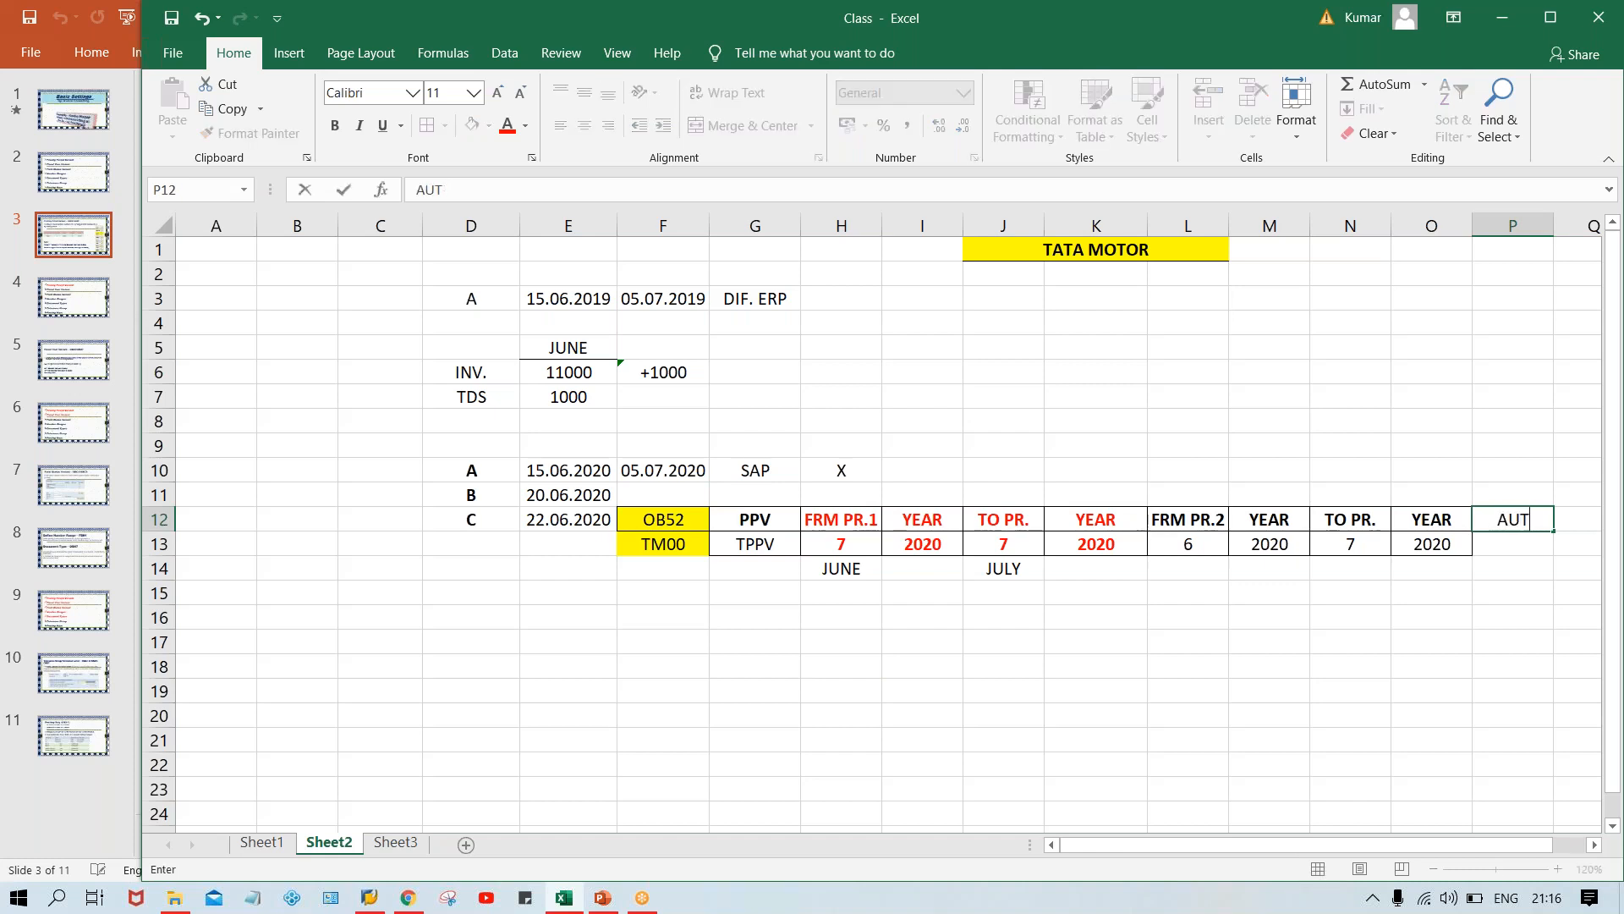
{"action": "type", "text": "TH GRP."}
{"action": "key", "text": "Return"}
{"action": "left_click", "coordinate": [1512, 520]}
{"action": "key", "text": "ctrl+b"}
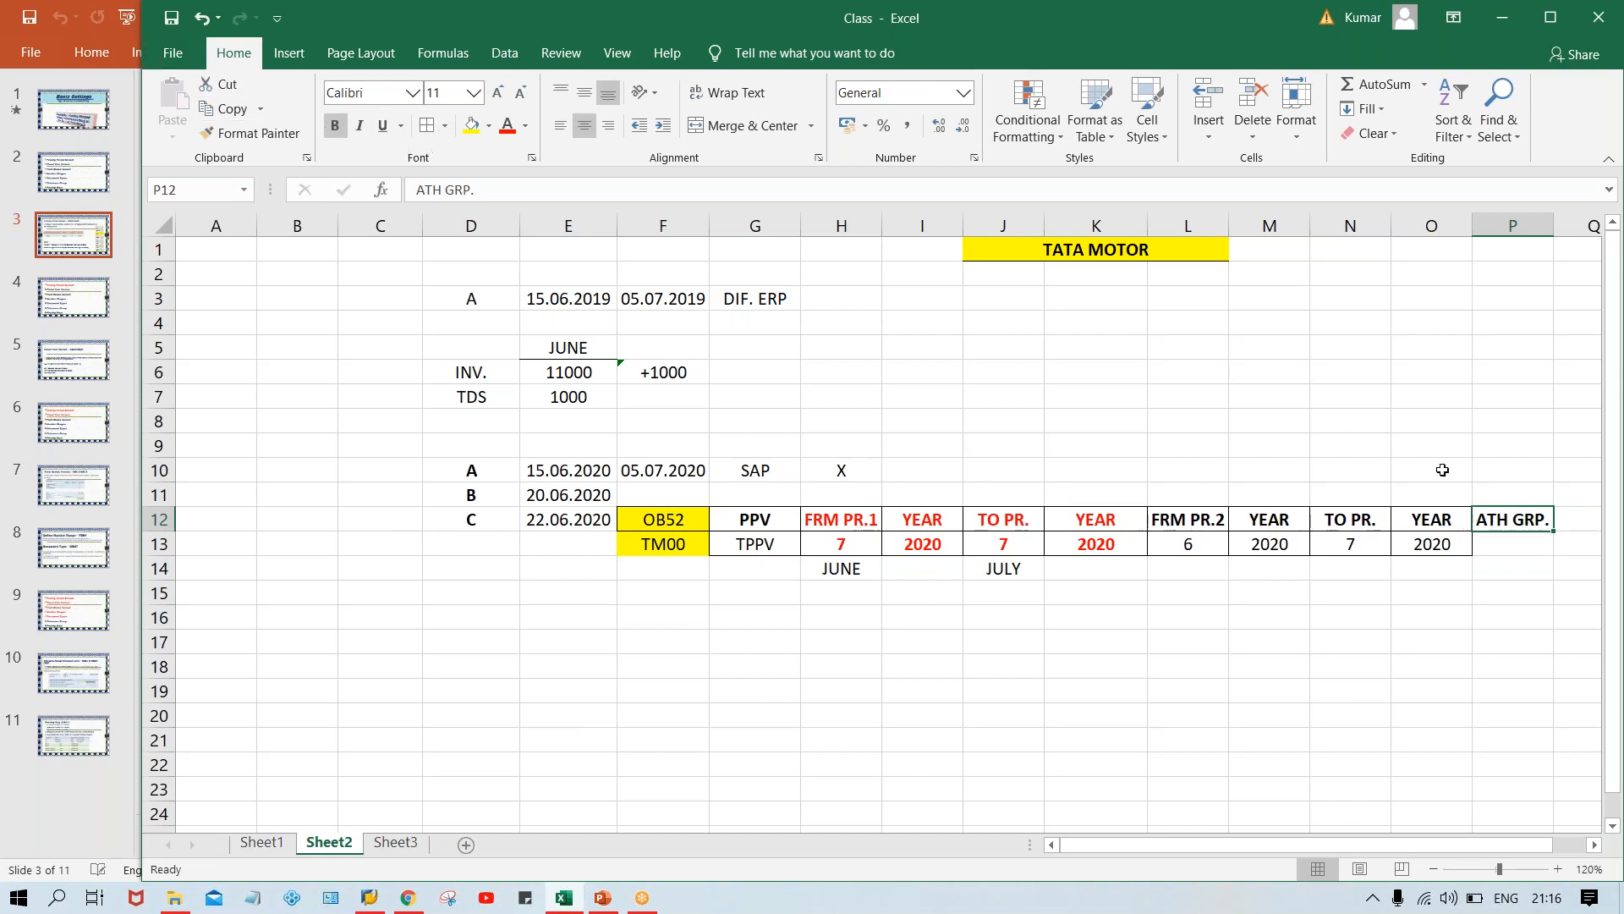
- Fill cell P13 below the ATH GRP. heading with yellow and give it a border
{"action": "left_click", "coordinate": [1506, 548]}
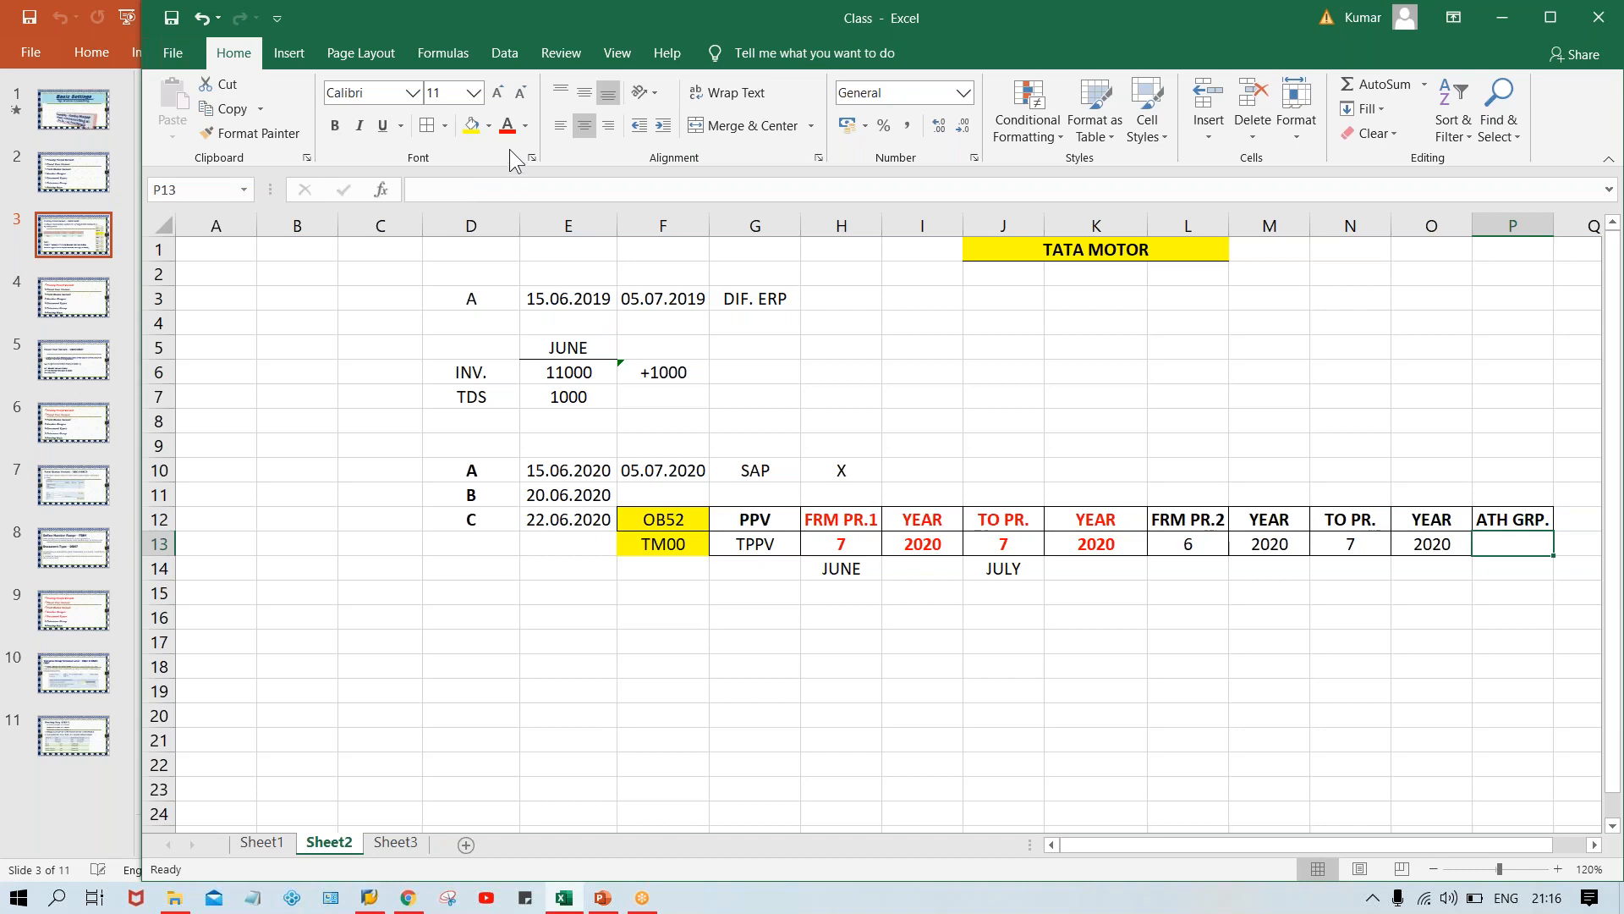
{"action": "left_click", "coordinate": [471, 126]}
{"action": "left_click", "coordinate": [1504, 647]}
{"action": "left_click", "coordinate": [1511, 541]}
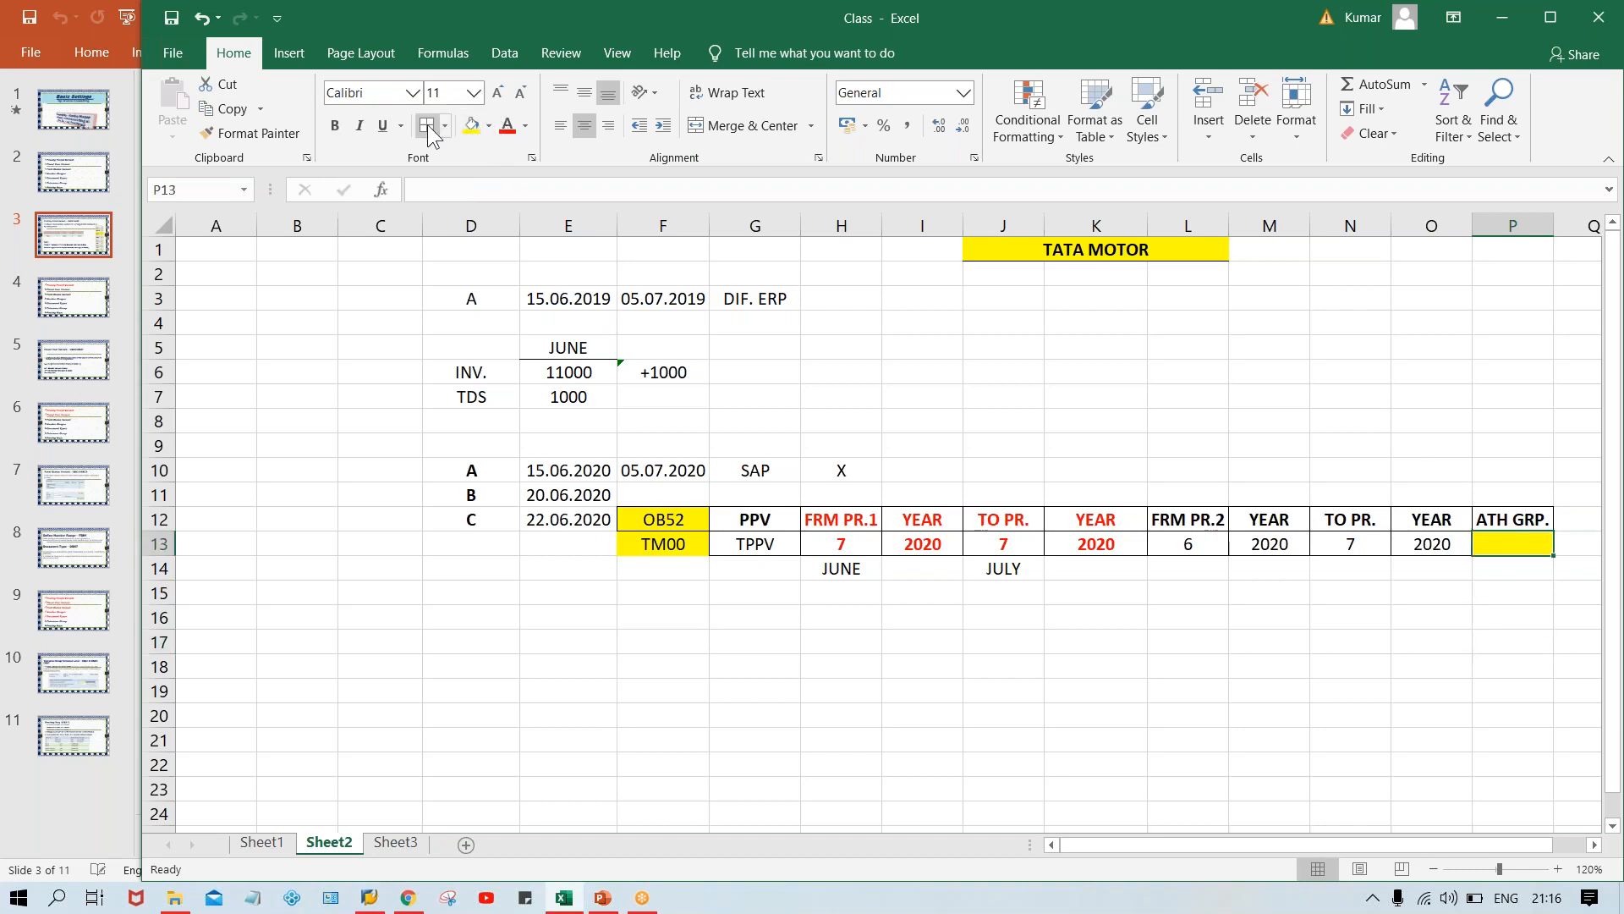
{"action": "left_click", "coordinate": [1202, 709]}
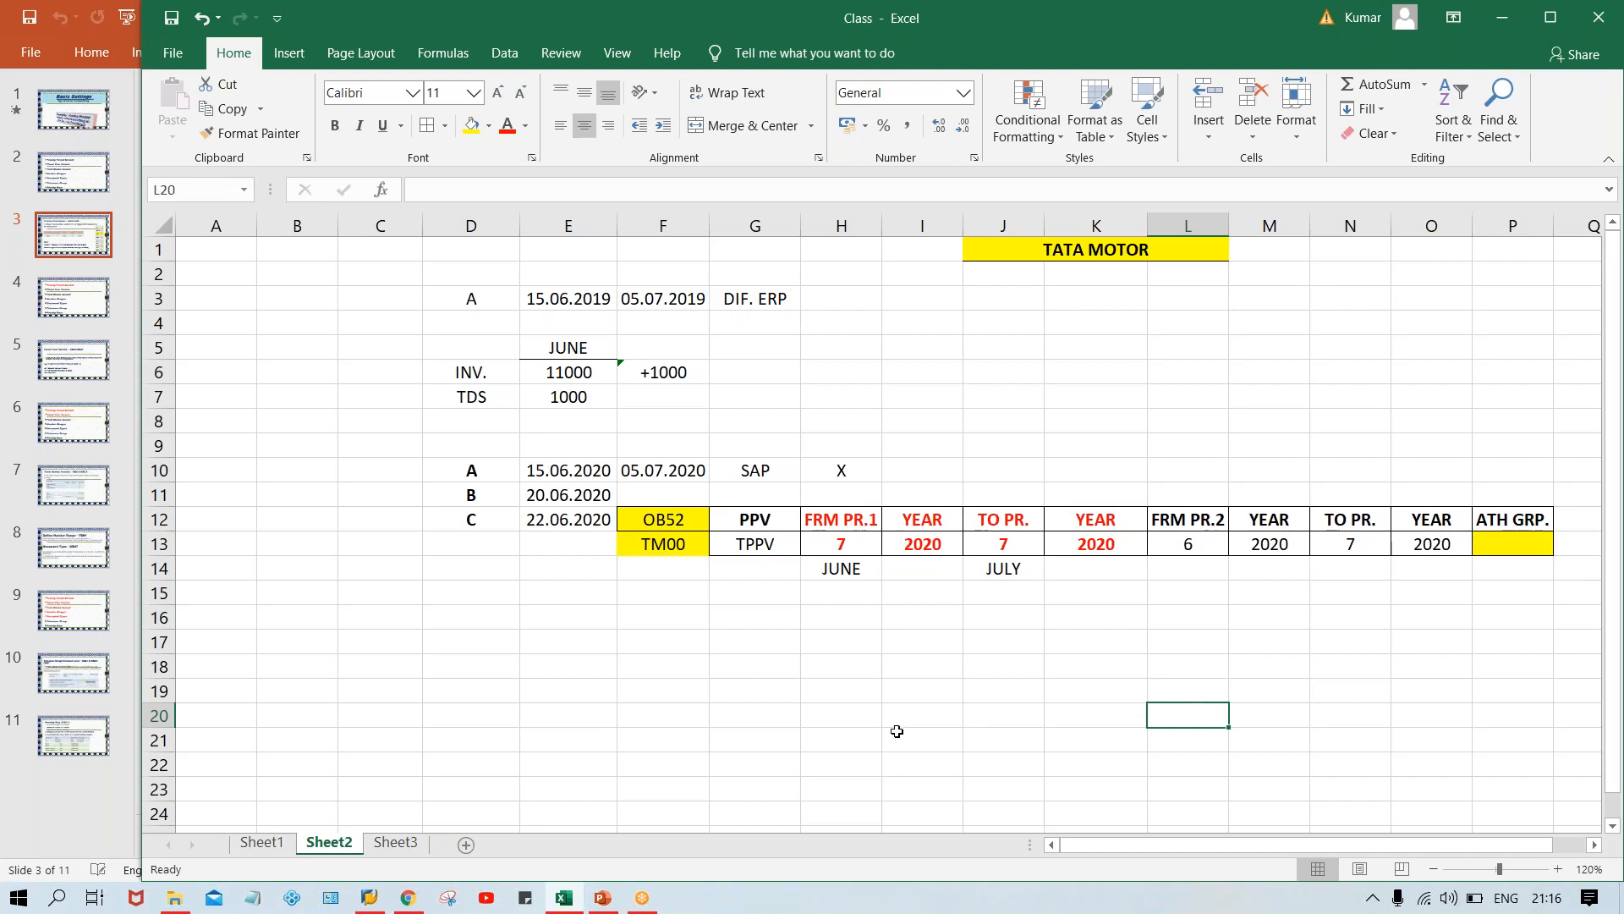
- Examine the from and to periods of the first block H12:K13, then the second block L12:O13
{"action": "left_click", "coordinate": [854, 516]}
{"action": "left_click", "coordinate": [850, 541]}
{"action": "key", "text": "Right"}
{"action": "key", "text": "Right"}
{"action": "left_click", "coordinate": [850, 545]}
{"action": "left_click", "coordinate": [1011, 546]}
{"action": "left_click", "coordinate": [824, 542]}
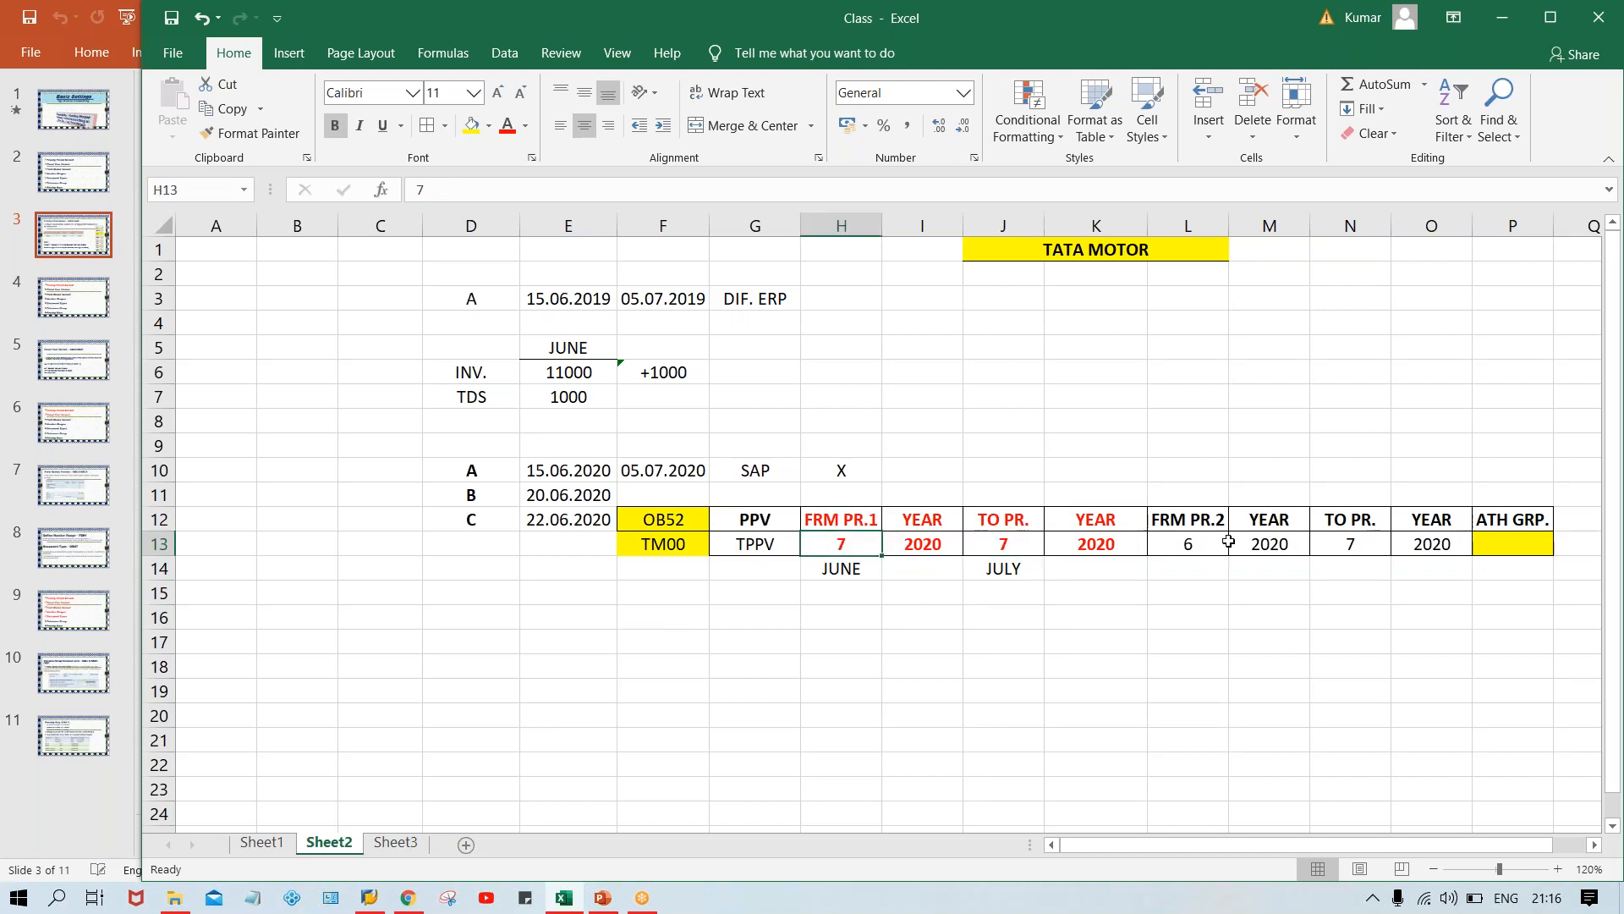
{"action": "left_click_drag", "start_coordinate": [853, 512], "coordinate": [1078, 544]}
{"action": "left_click", "coordinate": [1218, 529]}
{"action": "left_click_drag", "start_coordinate": [1219, 529], "coordinate": [1434, 535]}
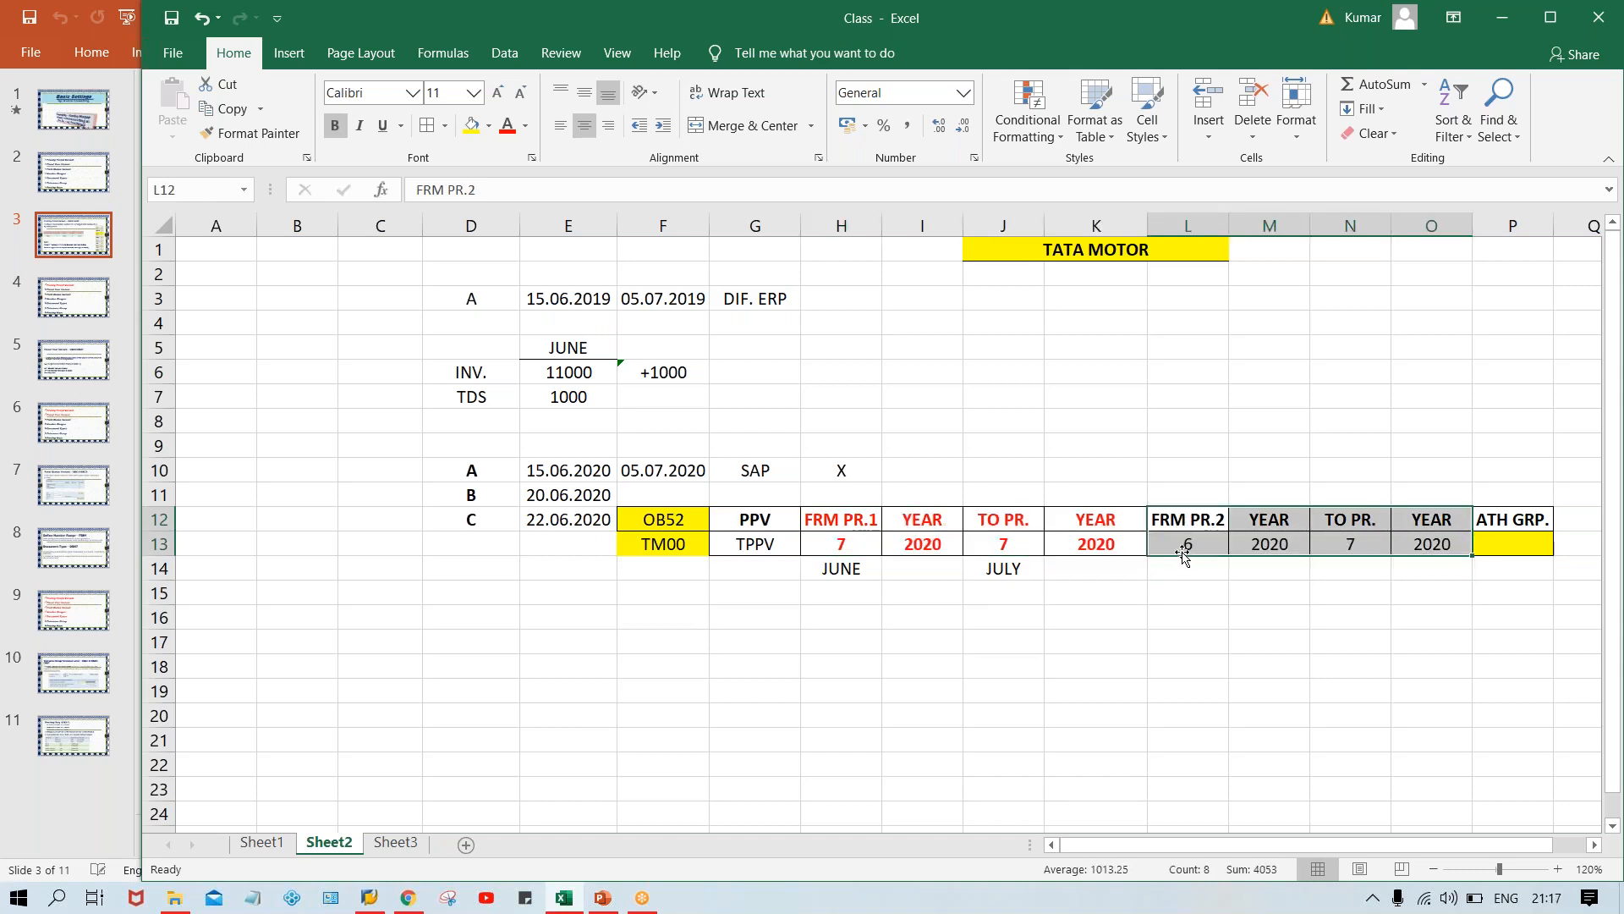
- Set the second block's from period in L13 to 7
{"action": "left_click", "coordinate": [1174, 546]}
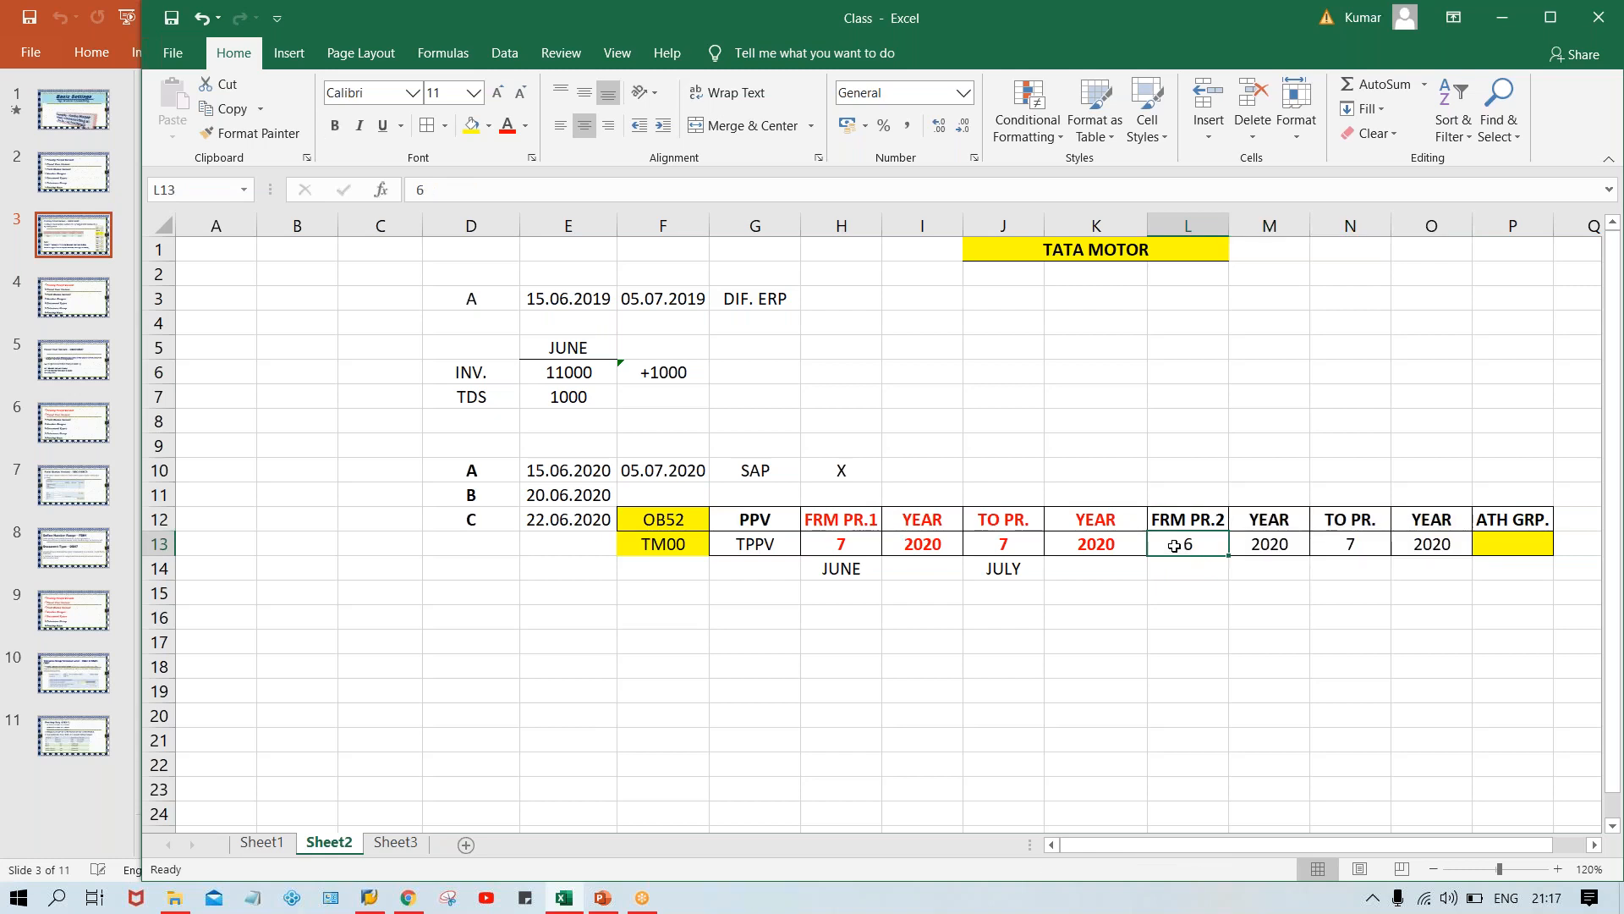
{"action": "type", "text": "7"}
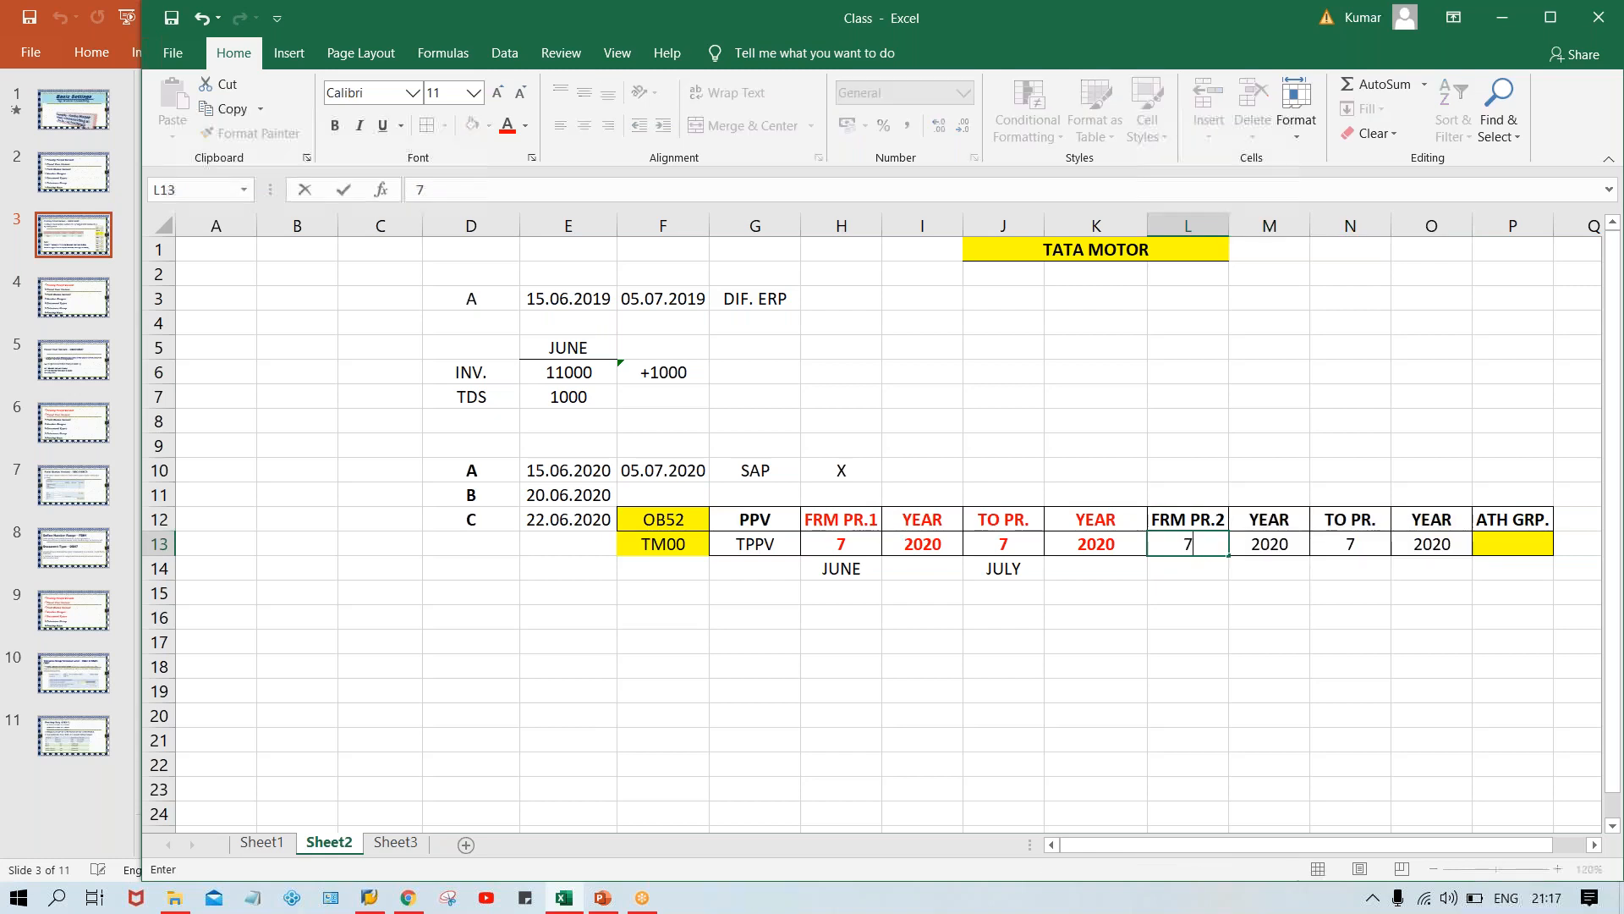
{"action": "left_click", "coordinate": [1240, 656]}
- Compare the second block's from period in L13 with its to period in N13
{"action": "left_click", "coordinate": [1196, 545]}
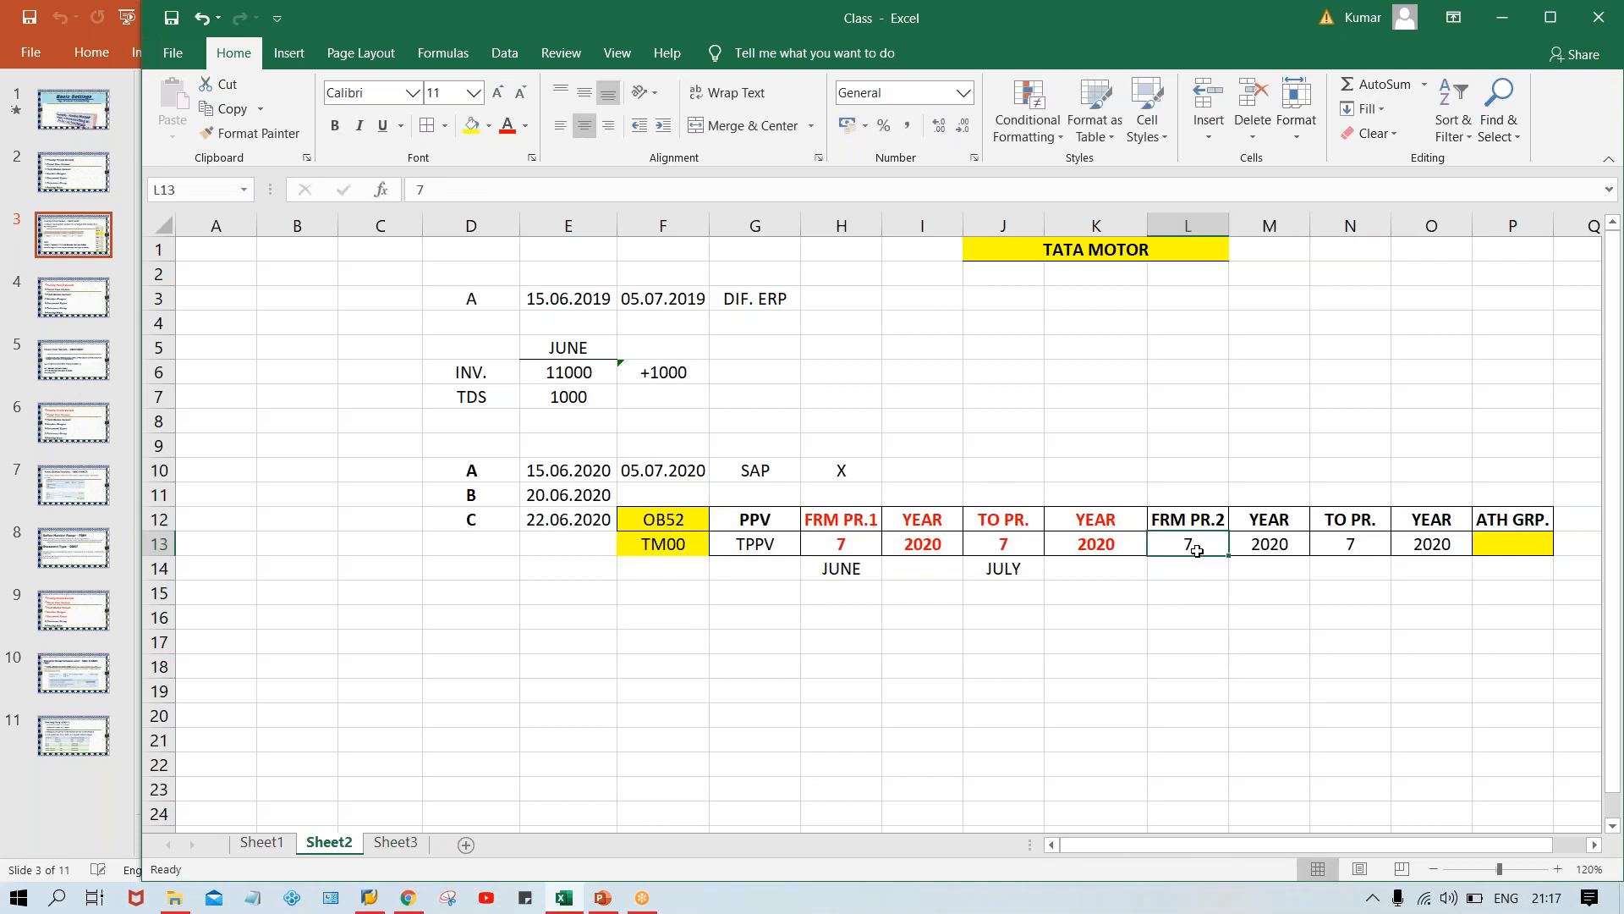
{"action": "left_click", "coordinate": [1349, 548]}
{"action": "left_click", "coordinate": [1168, 540]}
{"action": "left_click", "coordinate": [1366, 560]}
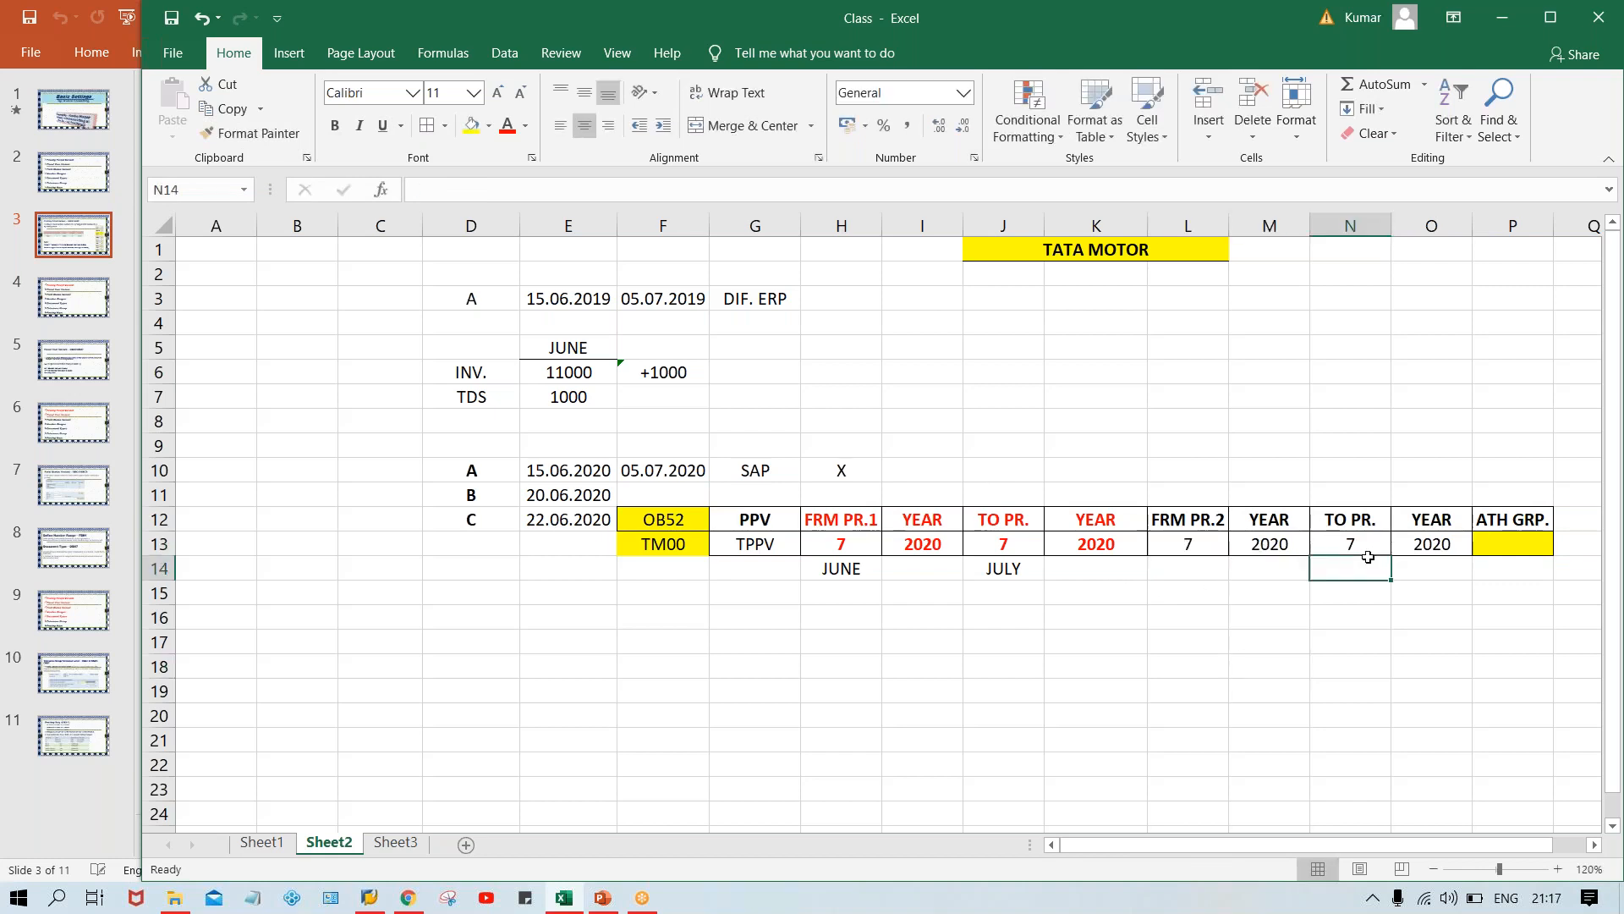
{"action": "left_click", "coordinate": [1167, 541]}
{"action": "left_click", "coordinate": [1358, 538]}
{"action": "left_click", "coordinate": [1212, 538]}
{"action": "left_click", "coordinate": [1362, 552]}
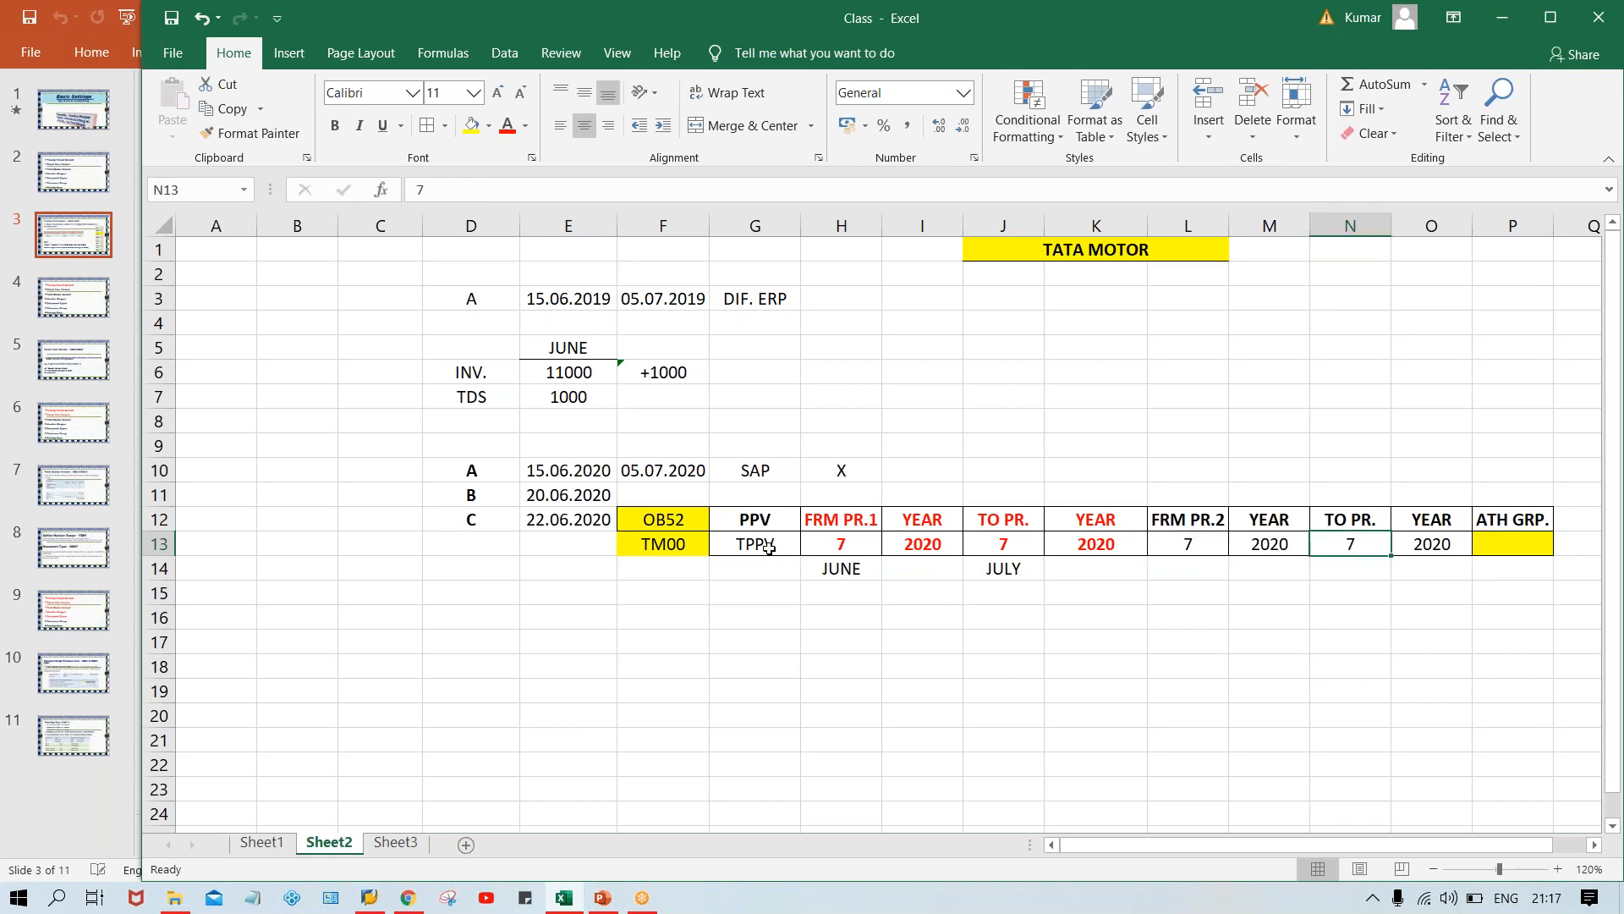
- Set the first block's from period in H13 to 6
{"action": "left_click", "coordinate": [849, 537]}
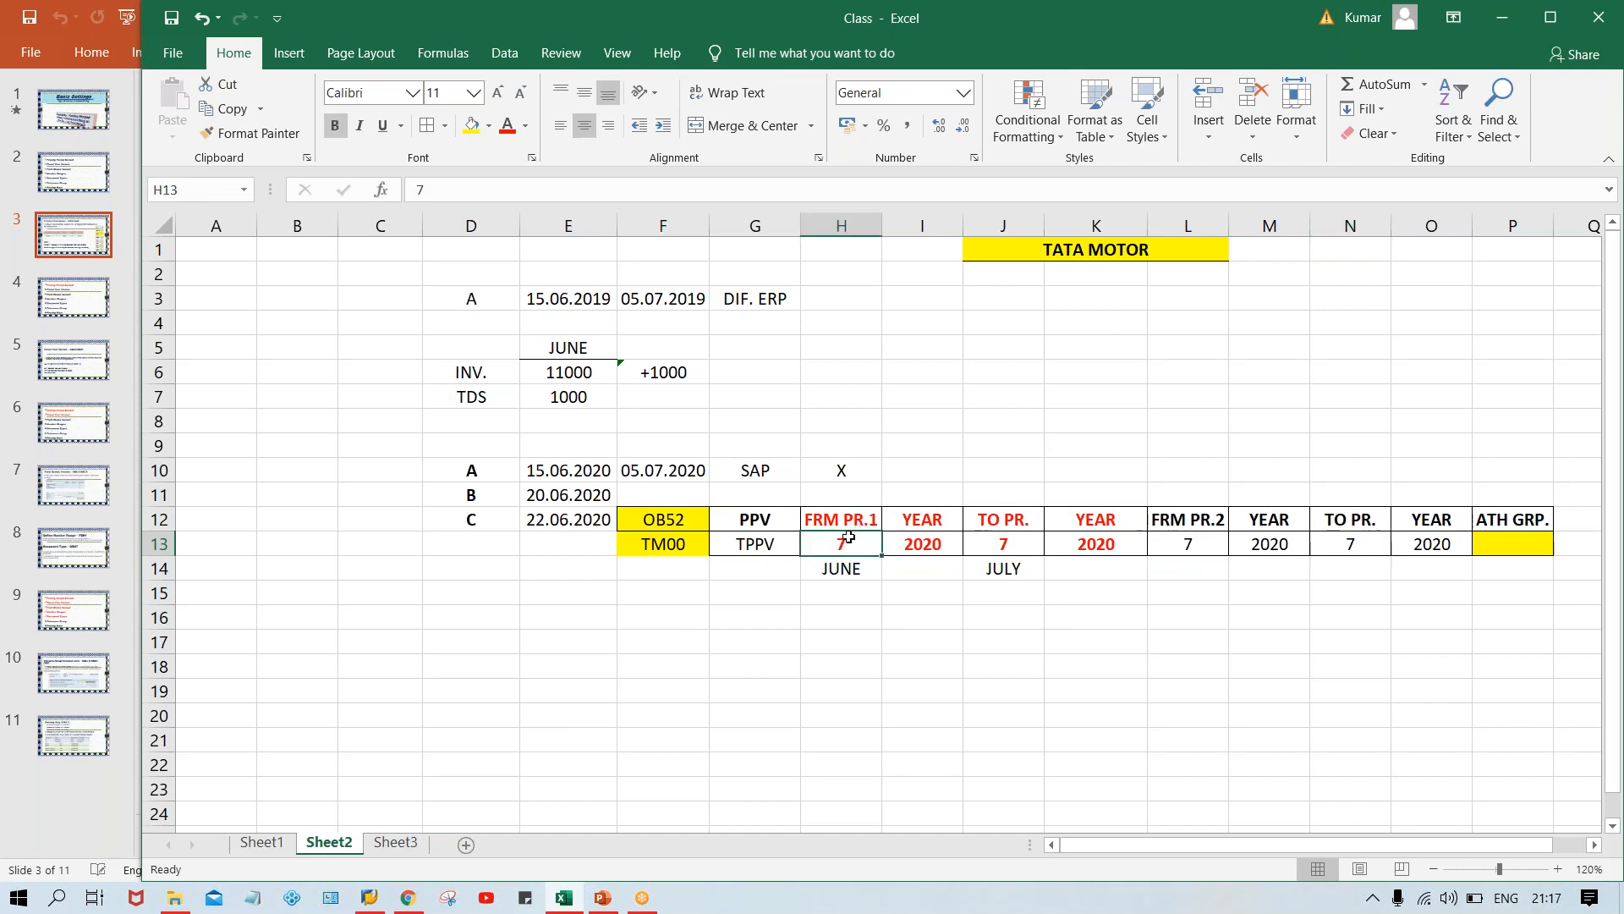
{"action": "type", "text": "6"}
{"action": "key", "text": "Right"}
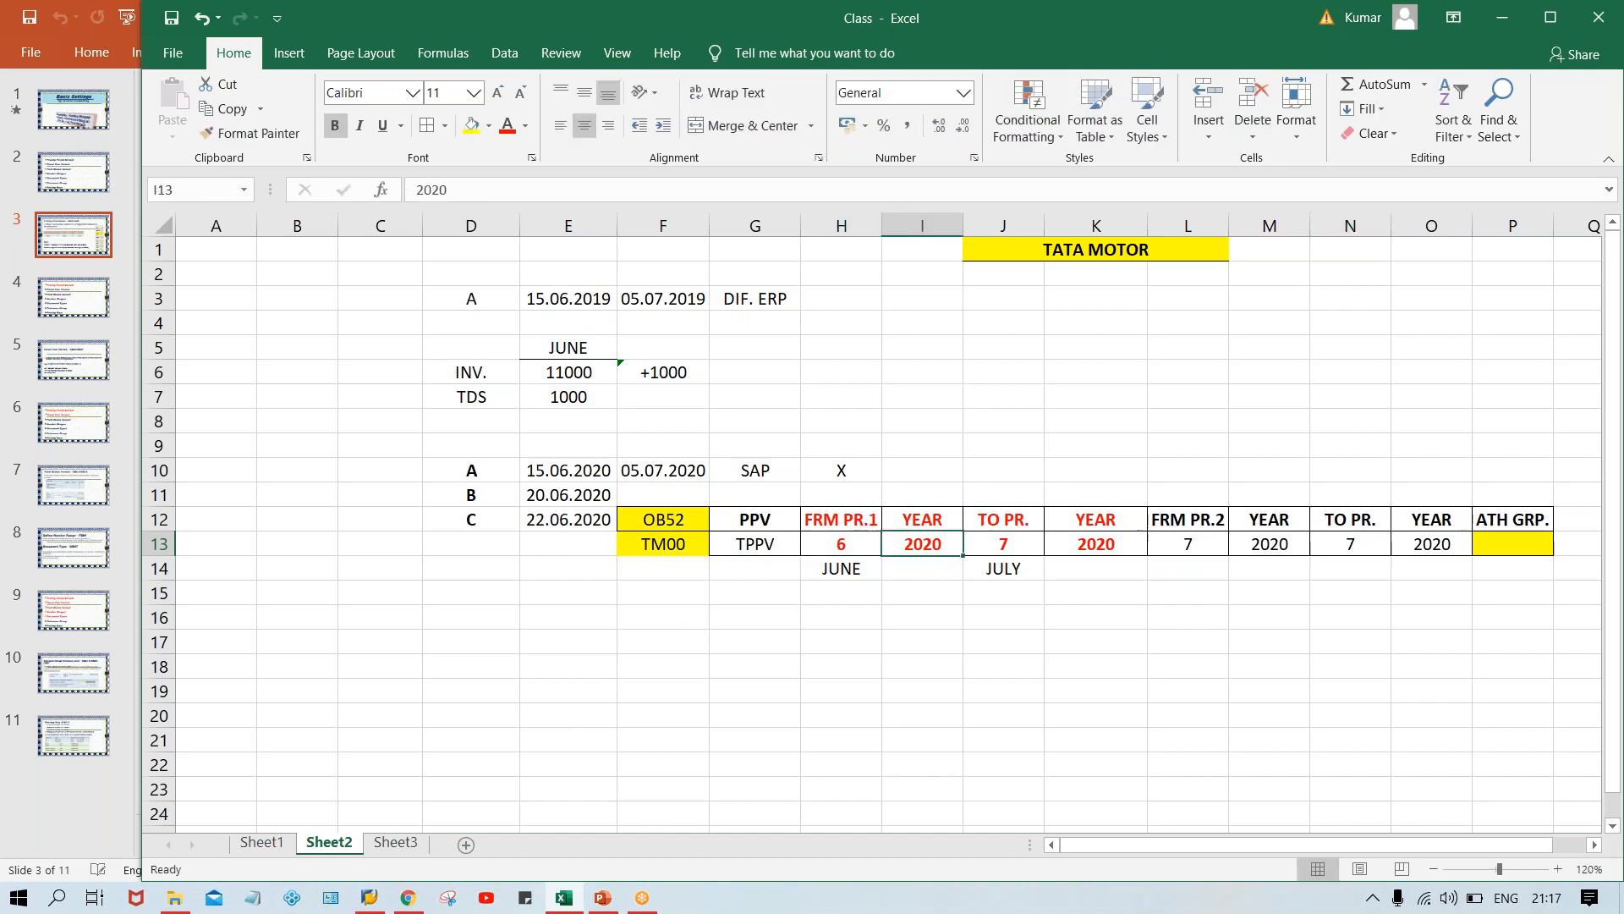
- Set the first block's to period in J13 to 6 and check the from and to periods of both blocks
{"action": "key", "text": "Right"}
{"action": "type", "text": "6"}
{"action": "key", "text": "Return"}
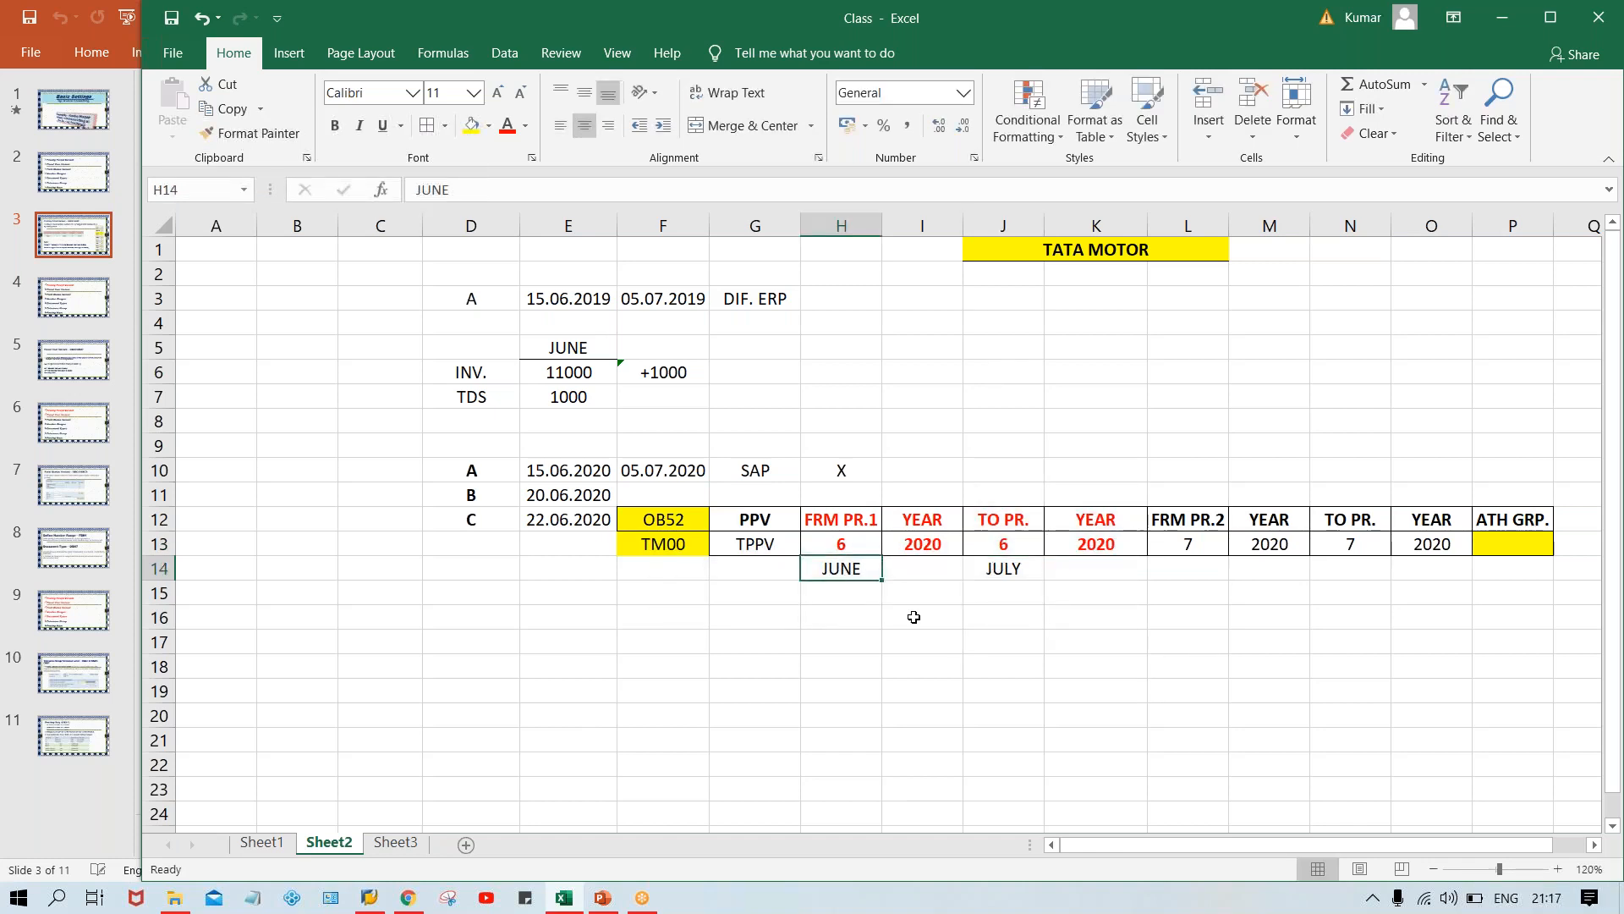
{"action": "left_click", "coordinate": [850, 546]}
{"action": "left_click", "coordinate": [1003, 546]}
{"action": "left_click", "coordinate": [1212, 542]}
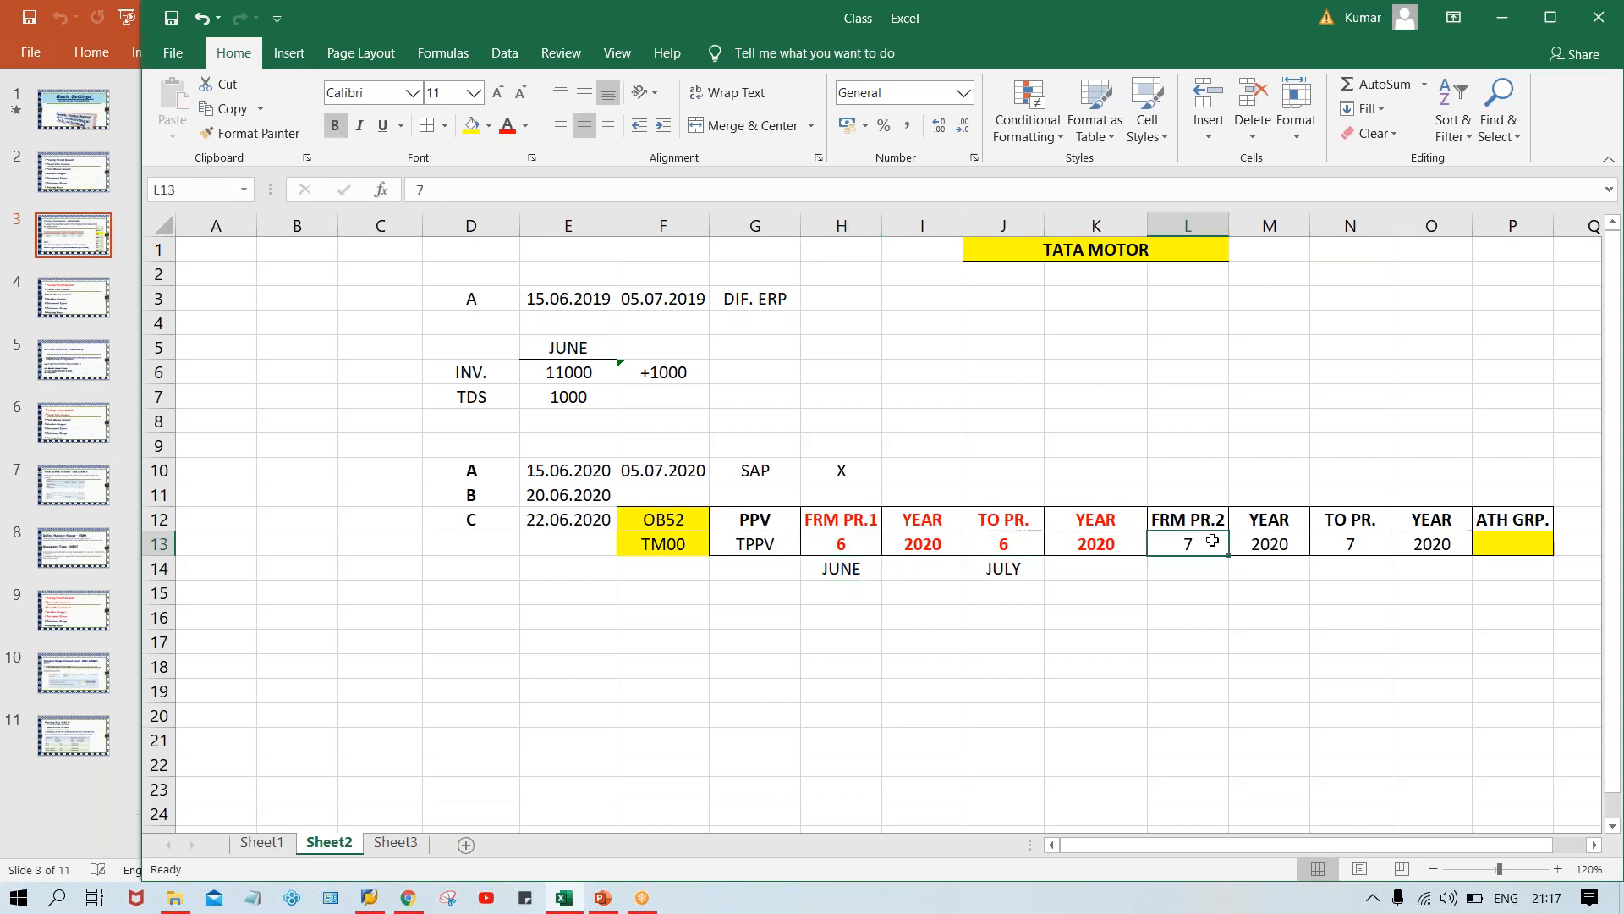
{"action": "left_click", "coordinate": [1350, 553]}
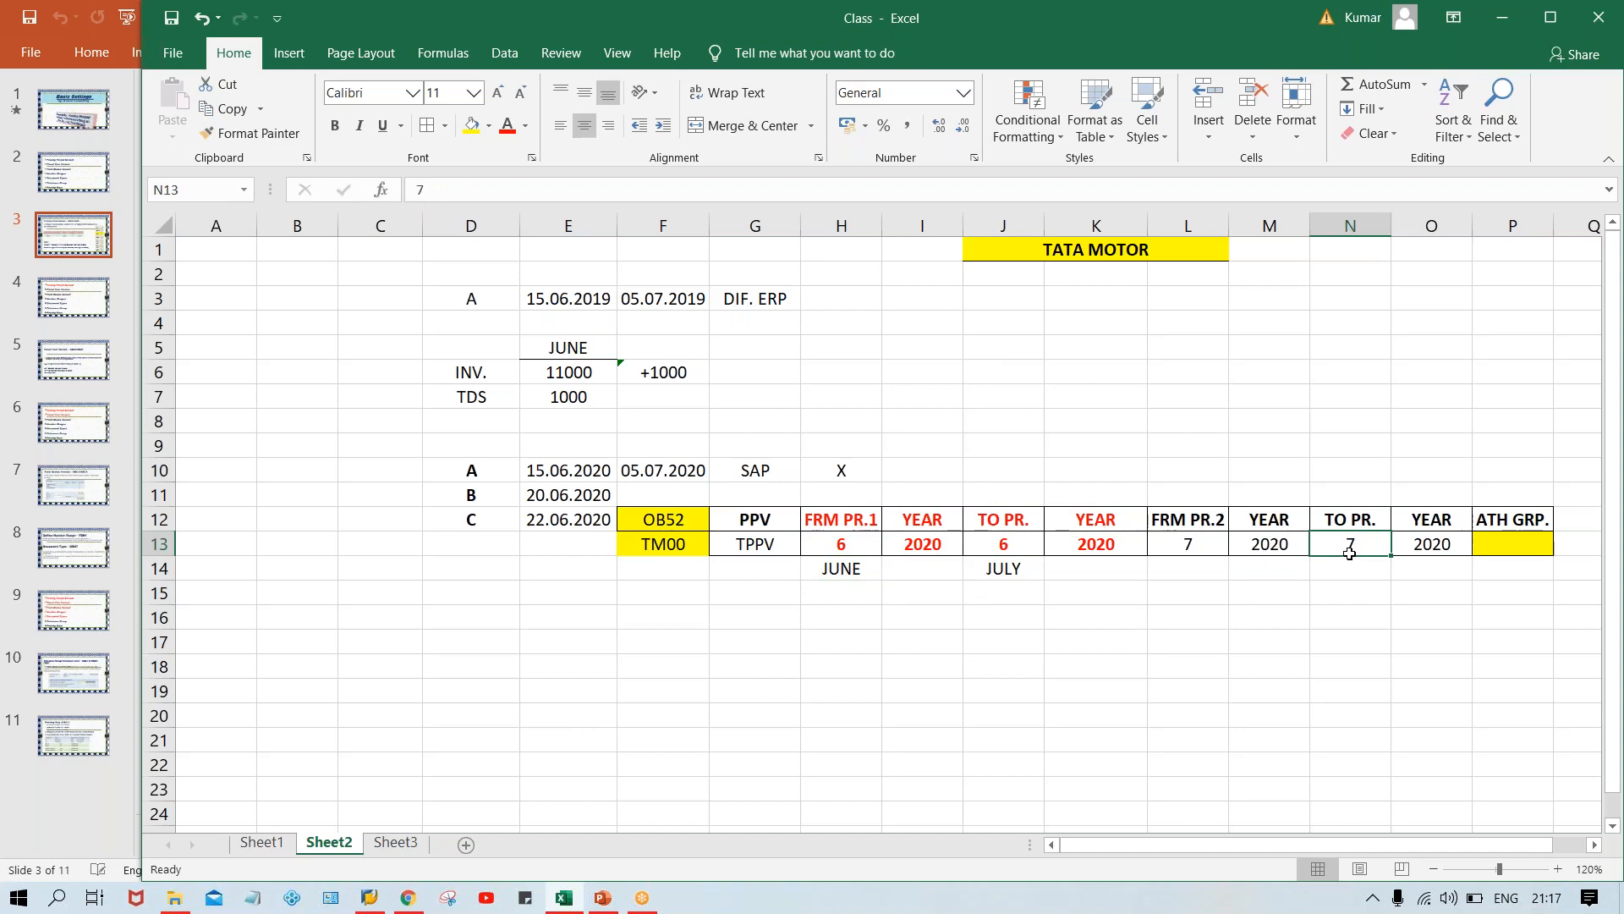
{"action": "left_click", "coordinate": [818, 541]}
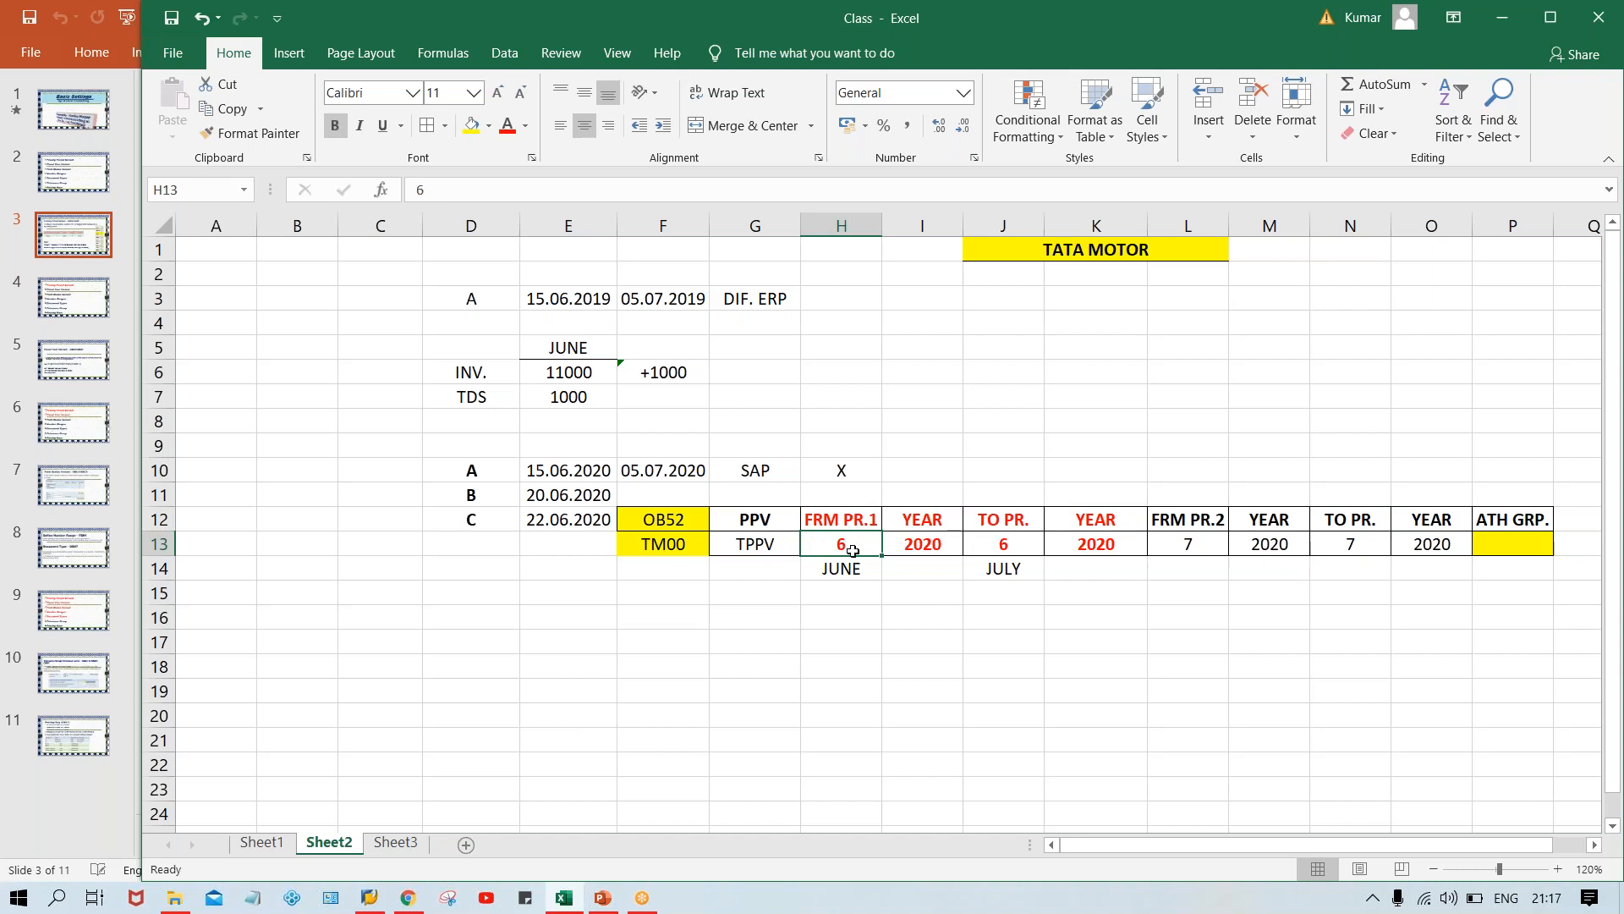
- Clear the JUNE and JULY labels beneath the first period block in row 14
{"action": "left_click", "coordinate": [1031, 654]}
{"action": "left_click_drag", "start_coordinate": [837, 569], "coordinate": [1003, 582]}
{"action": "key", "text": "Delete"}
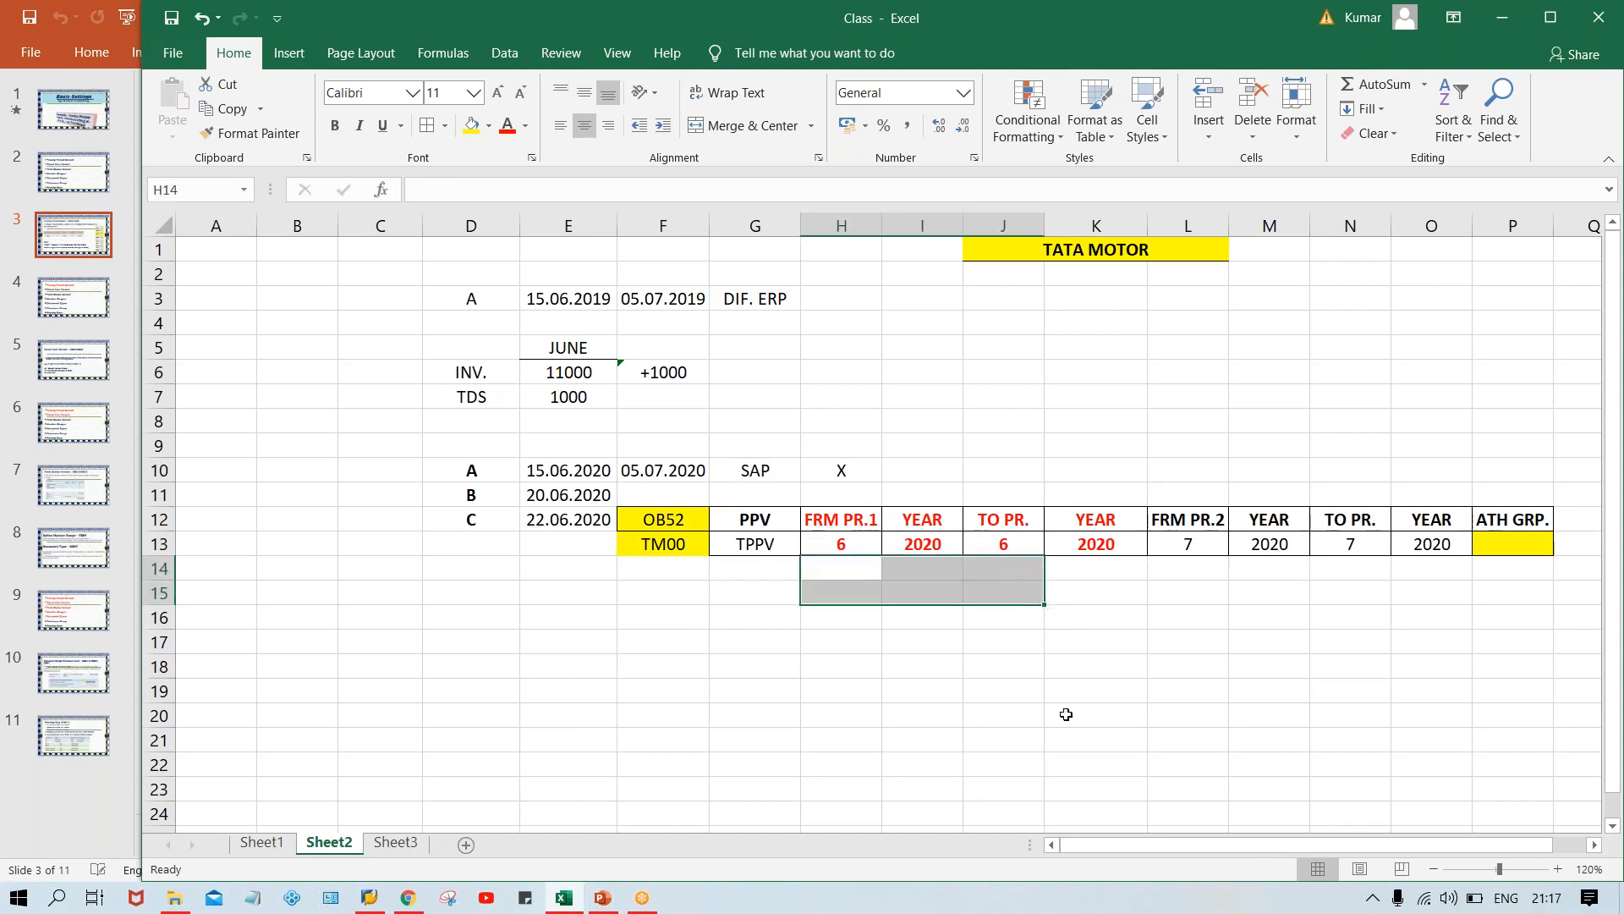
- Enter XYZ as the authorization group in P13
{"action": "left_click", "coordinate": [1083, 759]}
{"action": "left_click", "coordinate": [842, 544]}
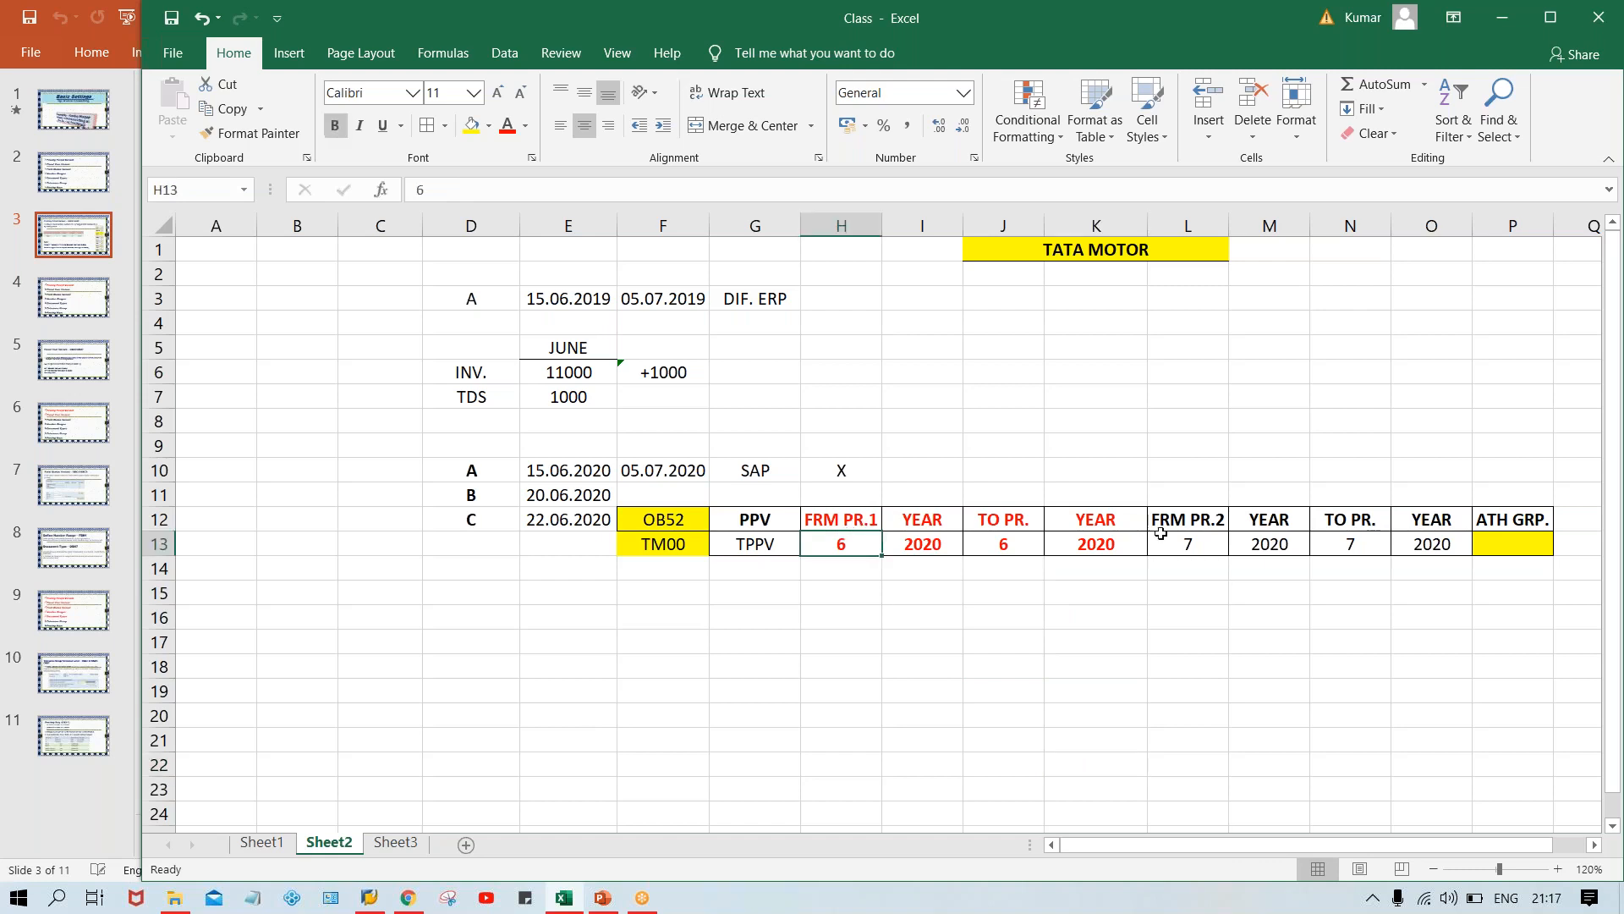
{"action": "left_click", "coordinate": [1207, 556]}
{"action": "left_click", "coordinate": [1354, 567]}
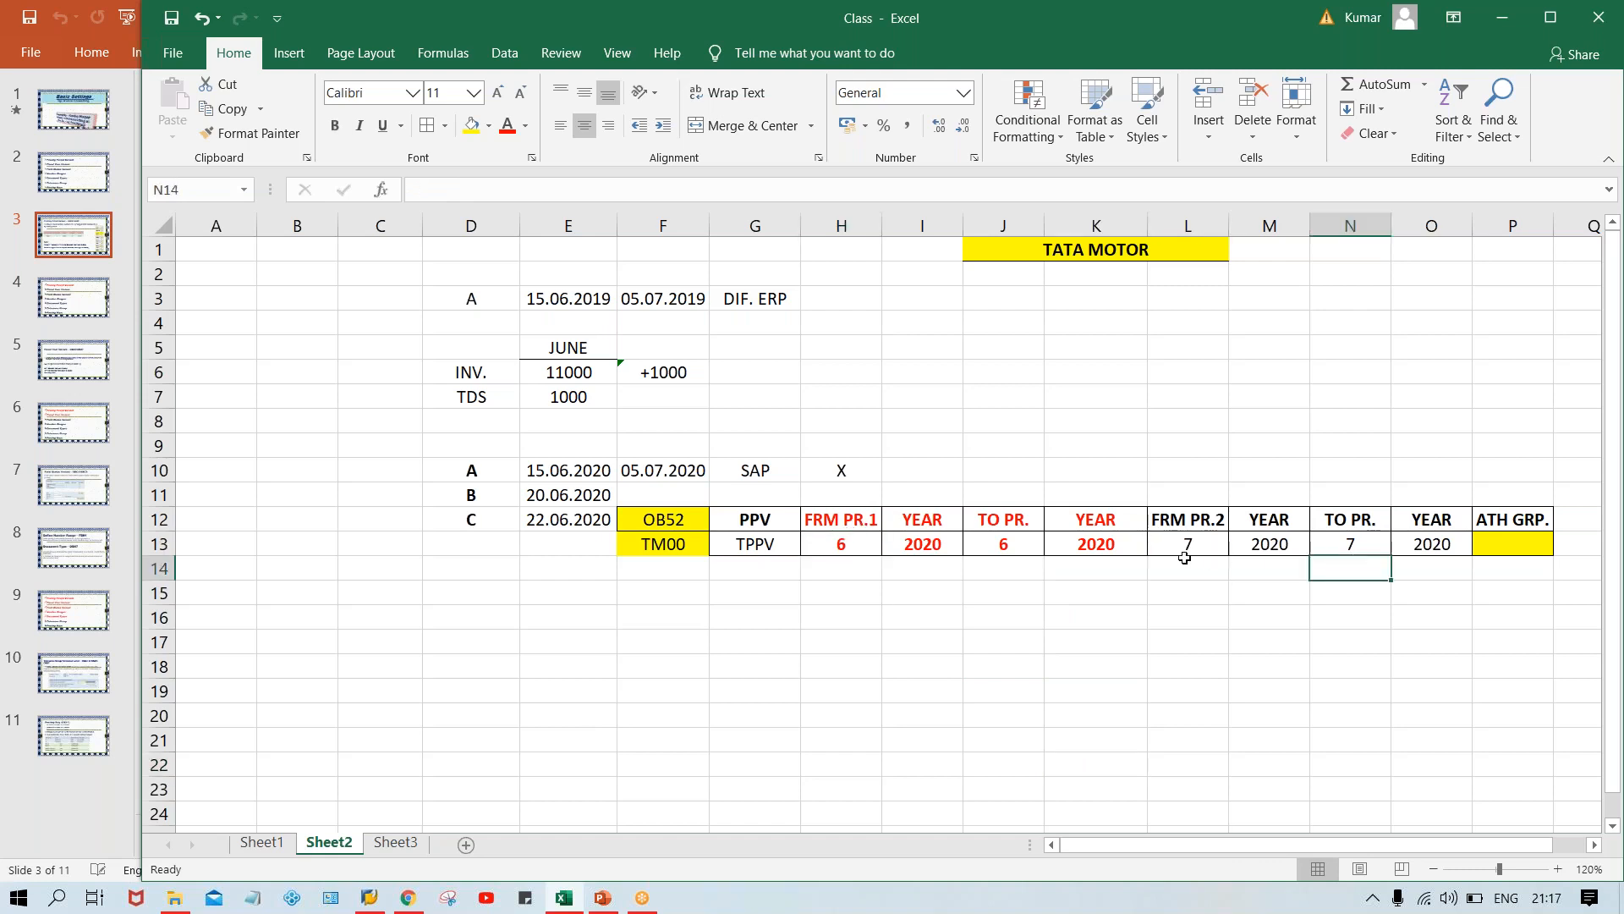
{"action": "left_click", "coordinate": [1489, 550]}
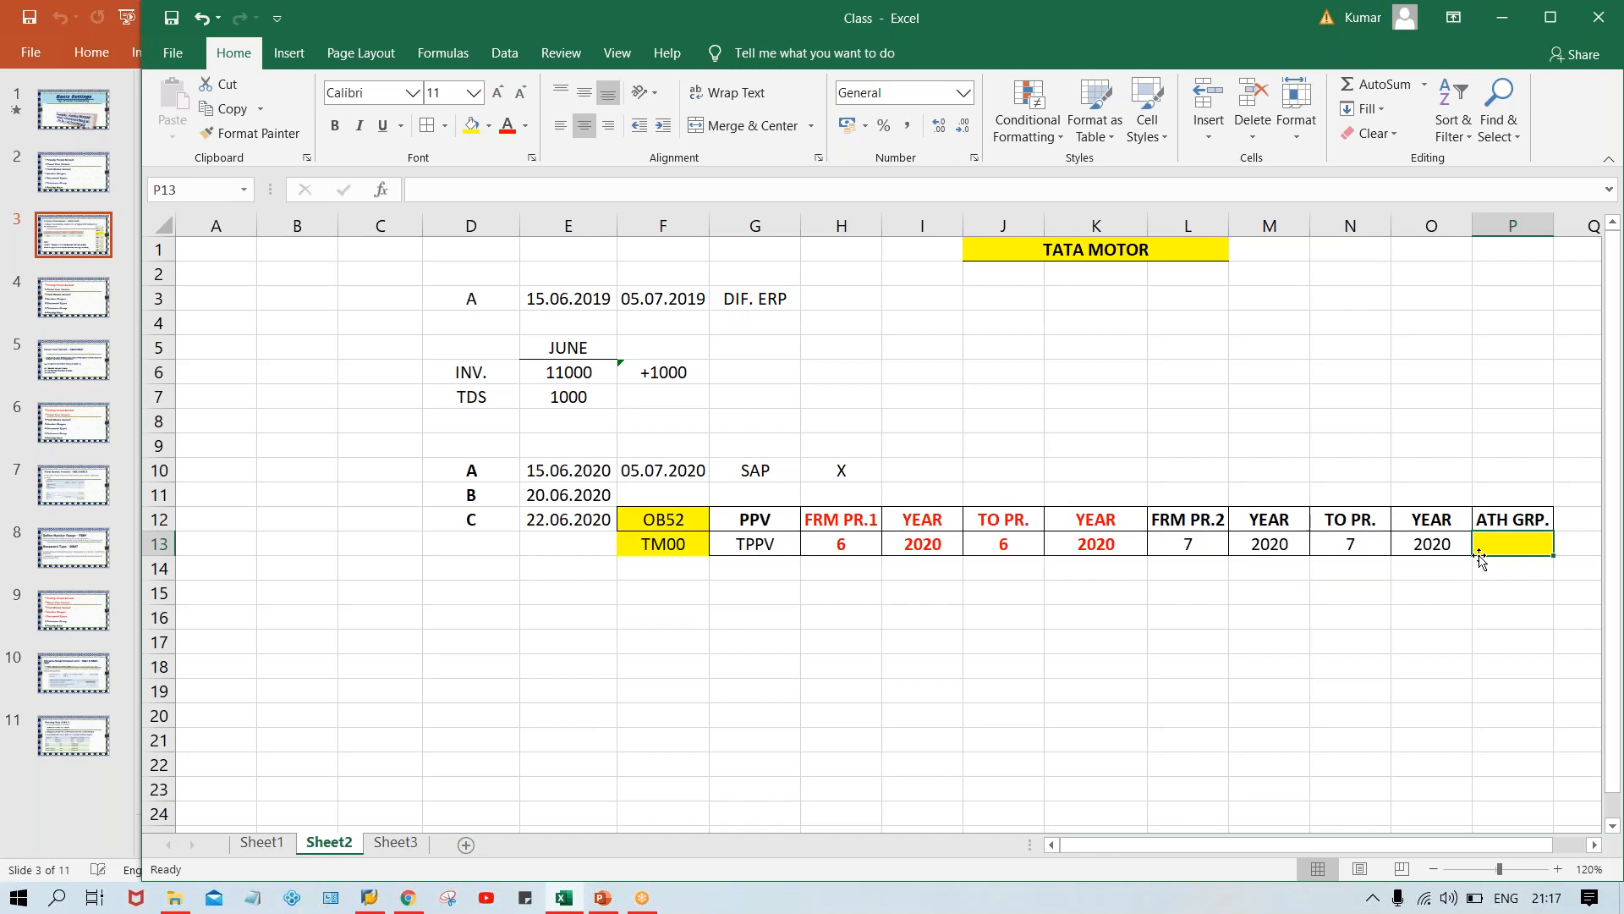
{"action": "type", "text": "XY"}
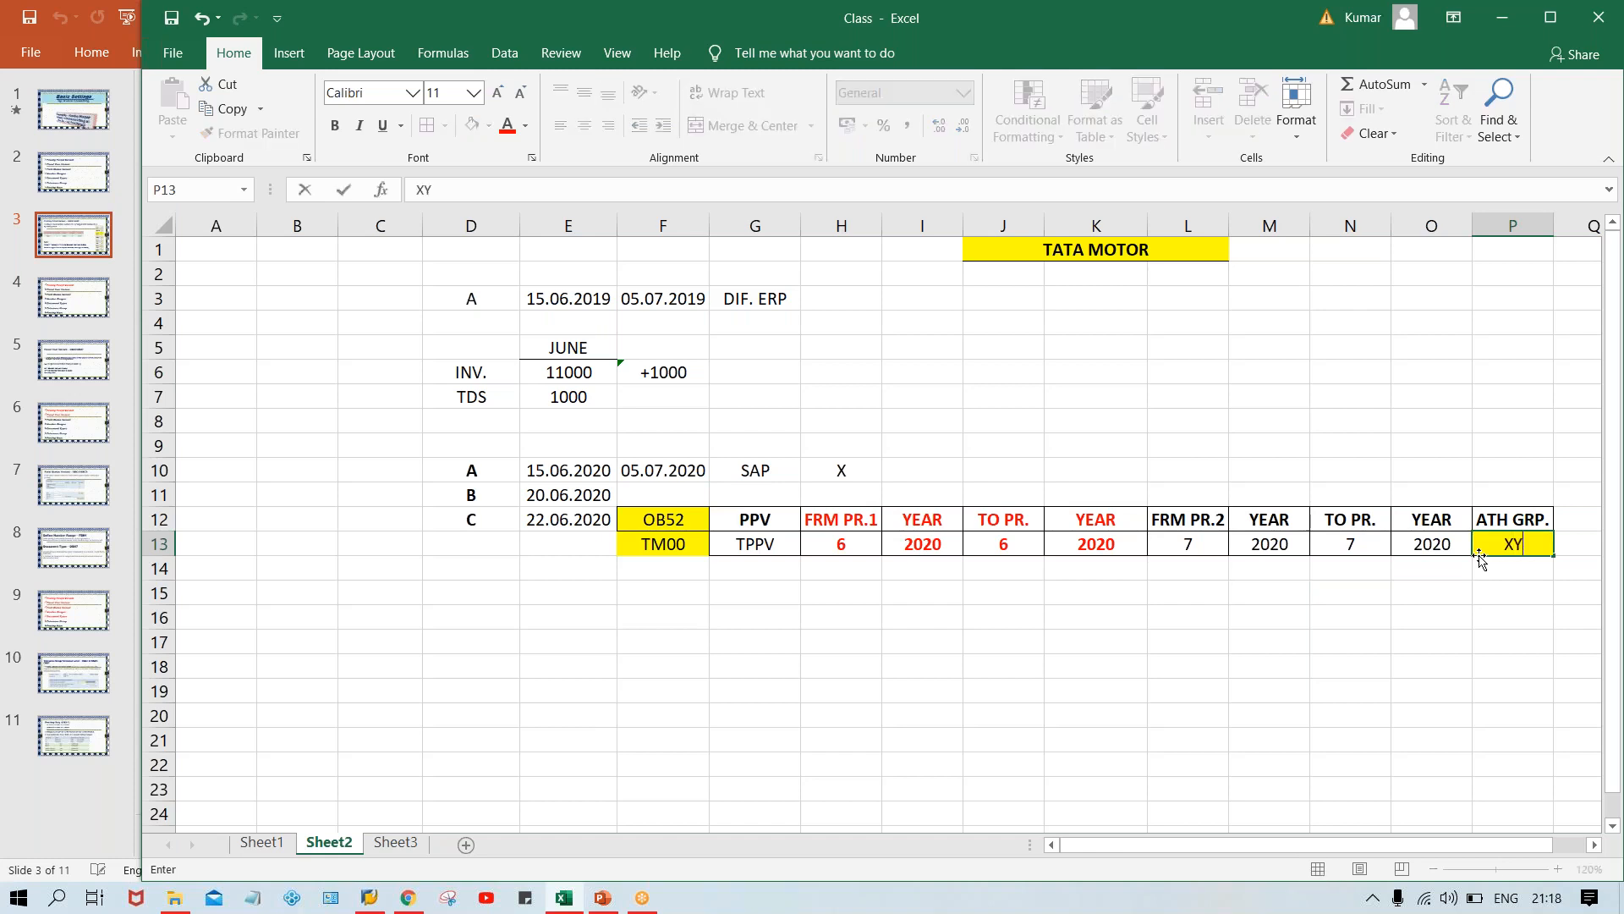
{"action": "type", "text": "Z"}
{"action": "key", "text": "Return"}
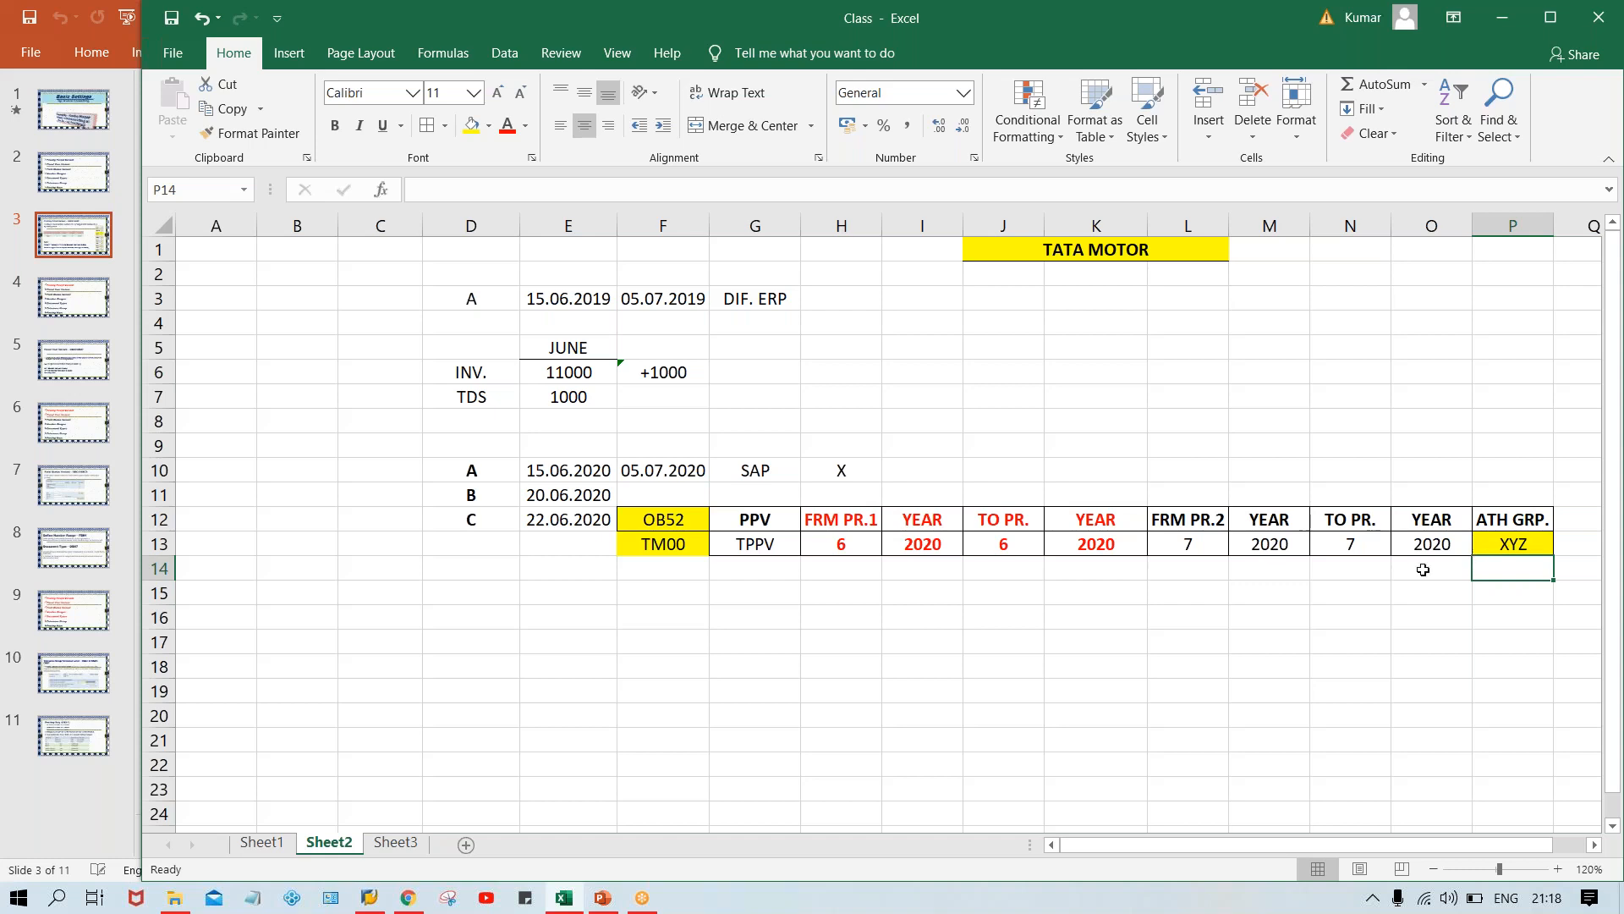
- Enter A in P14, beneath authorization group XYZ
{"action": "left_click", "coordinate": [678, 512]}
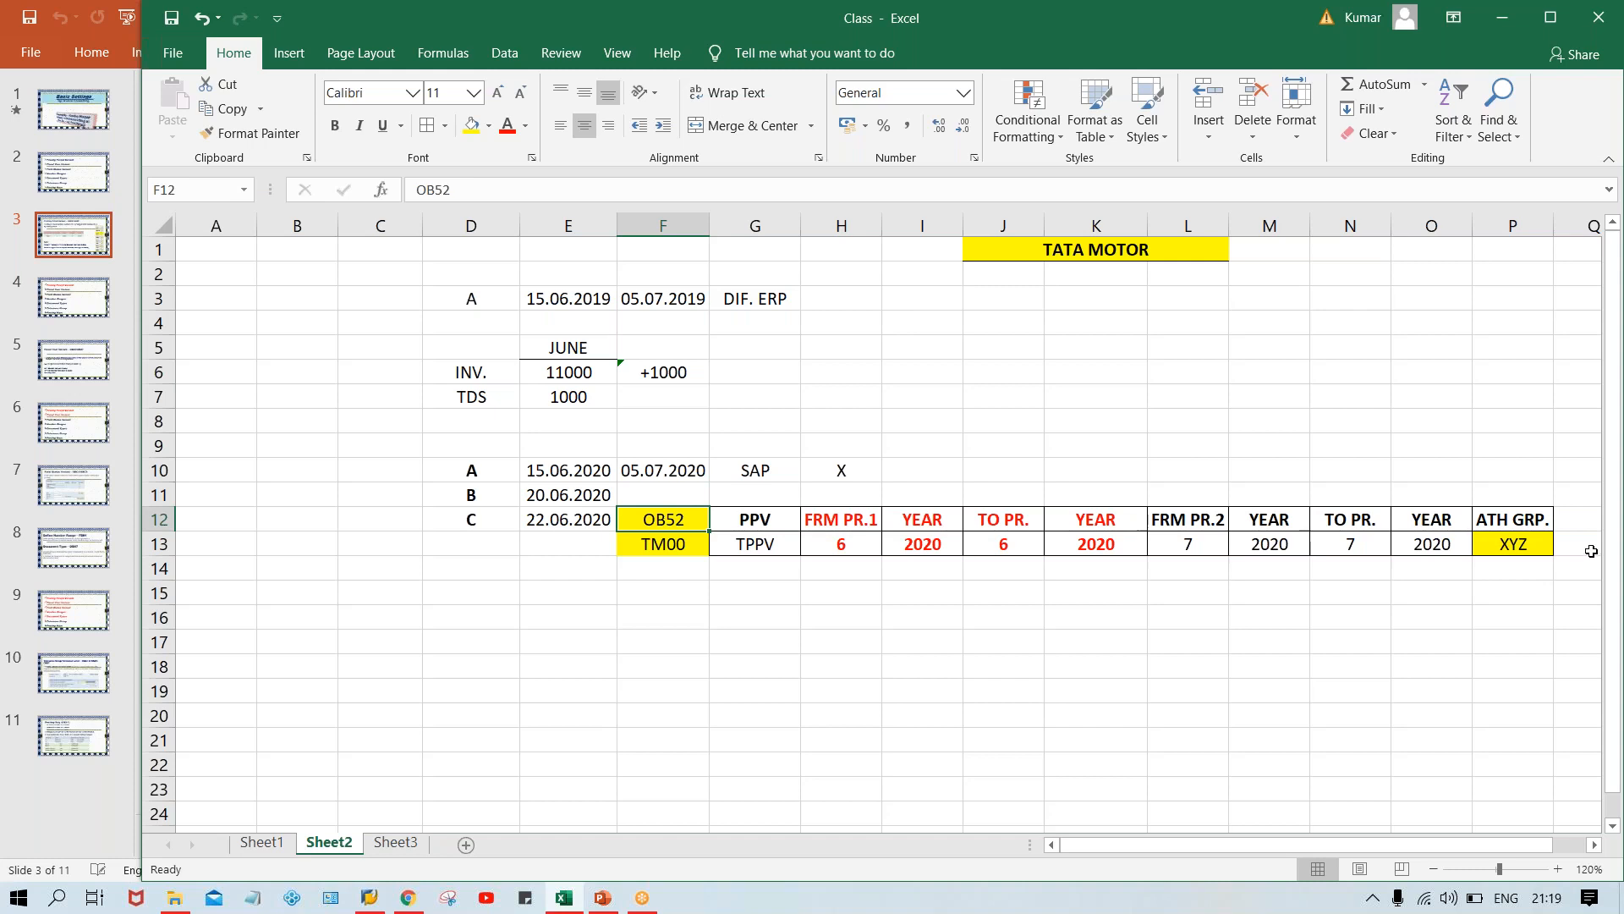
{"action": "left_click", "coordinate": [1524, 544]}
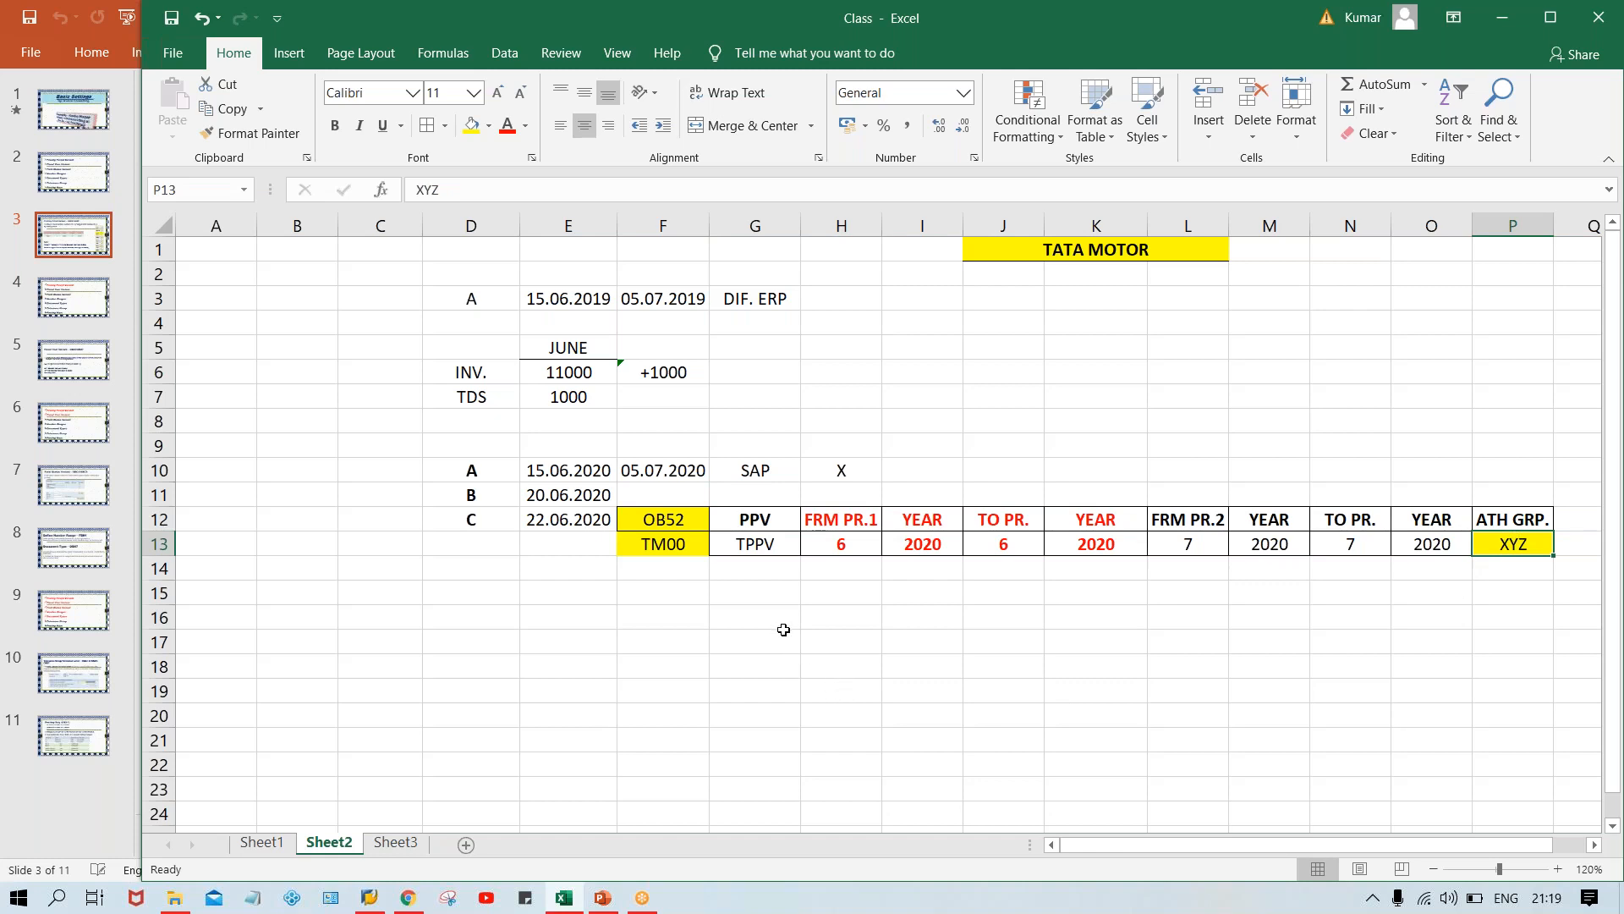
{"action": "left_click", "coordinate": [1490, 569]}
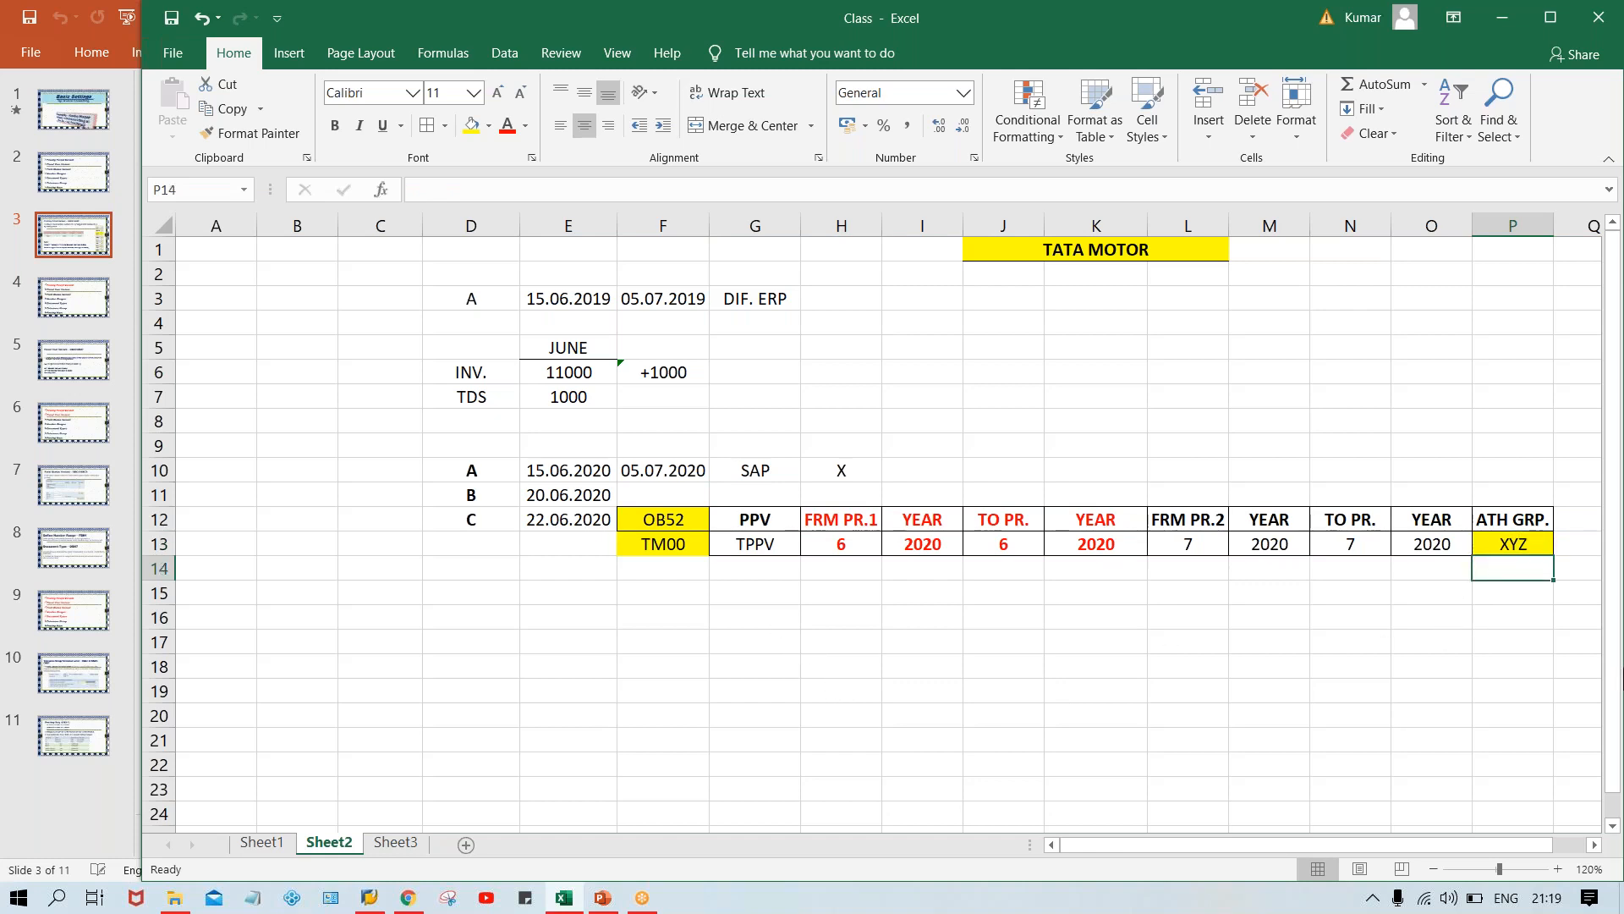
{"action": "type", "text": "ATH GRP."}
{"action": "key", "text": "Return"}
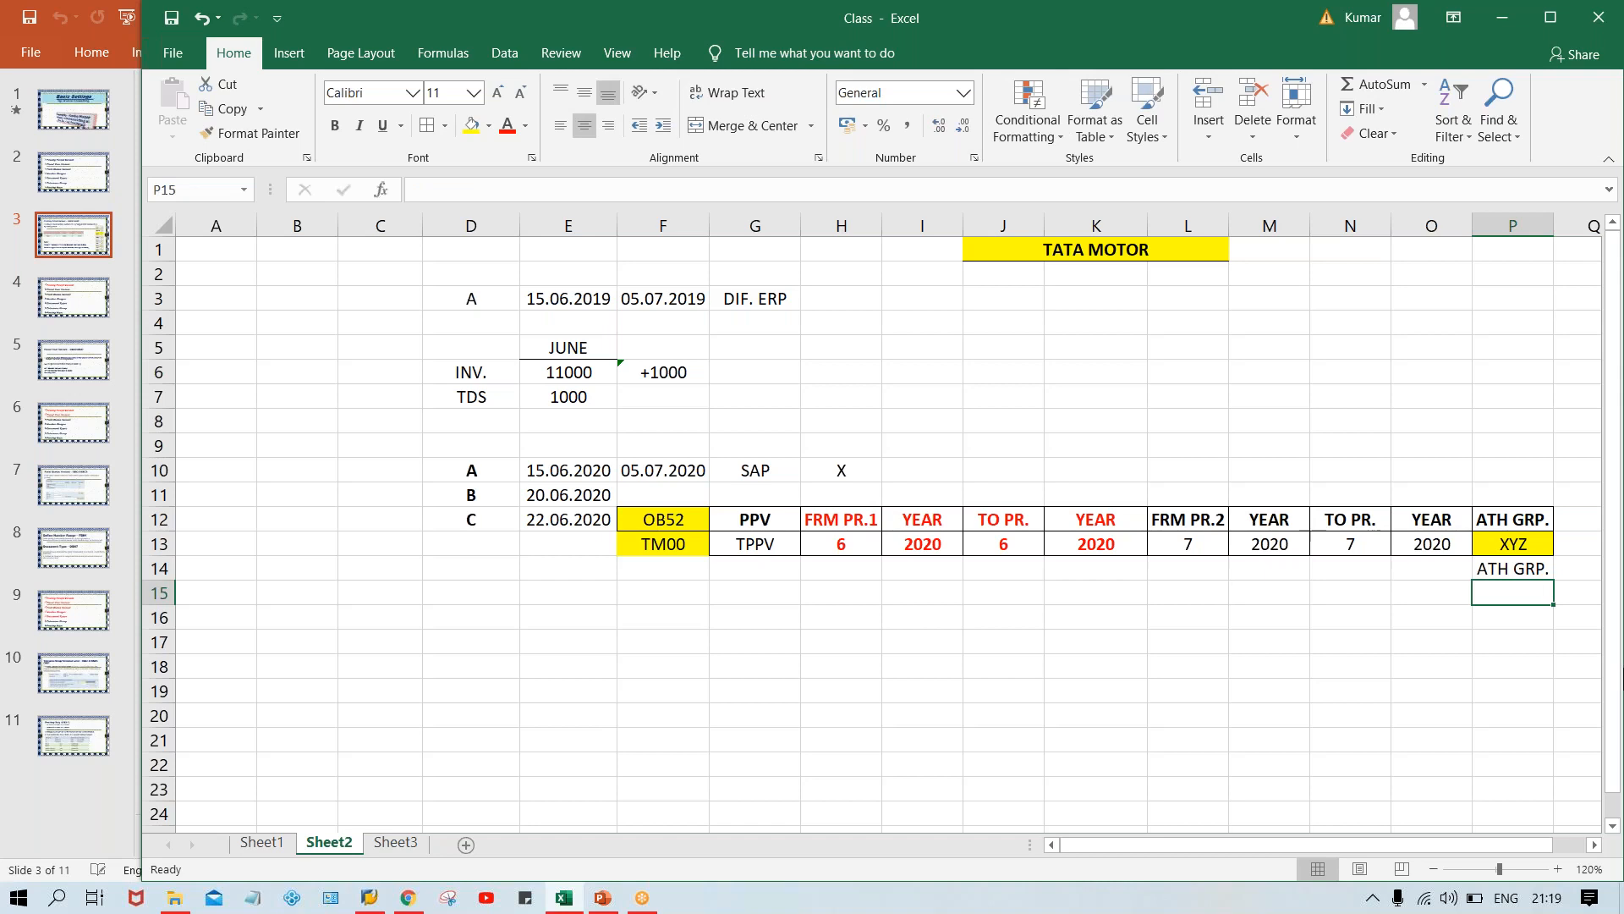
{"action": "key", "text": "Up"}
{"action": "type", "text": "A"}
{"action": "key", "text": "BackSpace"}
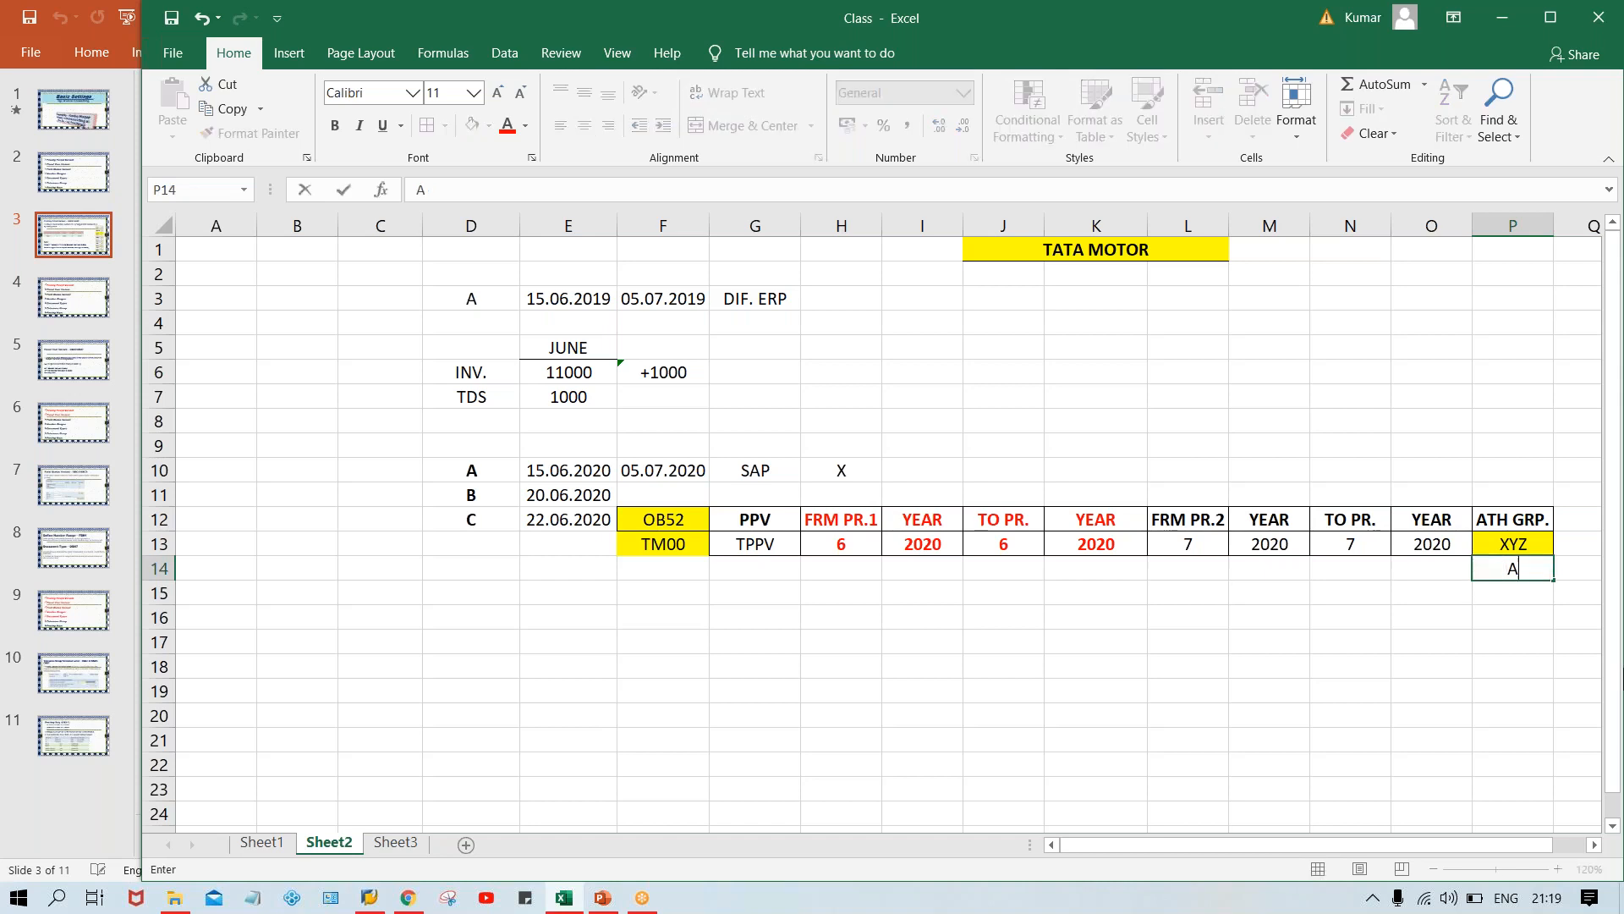
{"action": "key", "text": "Return"}
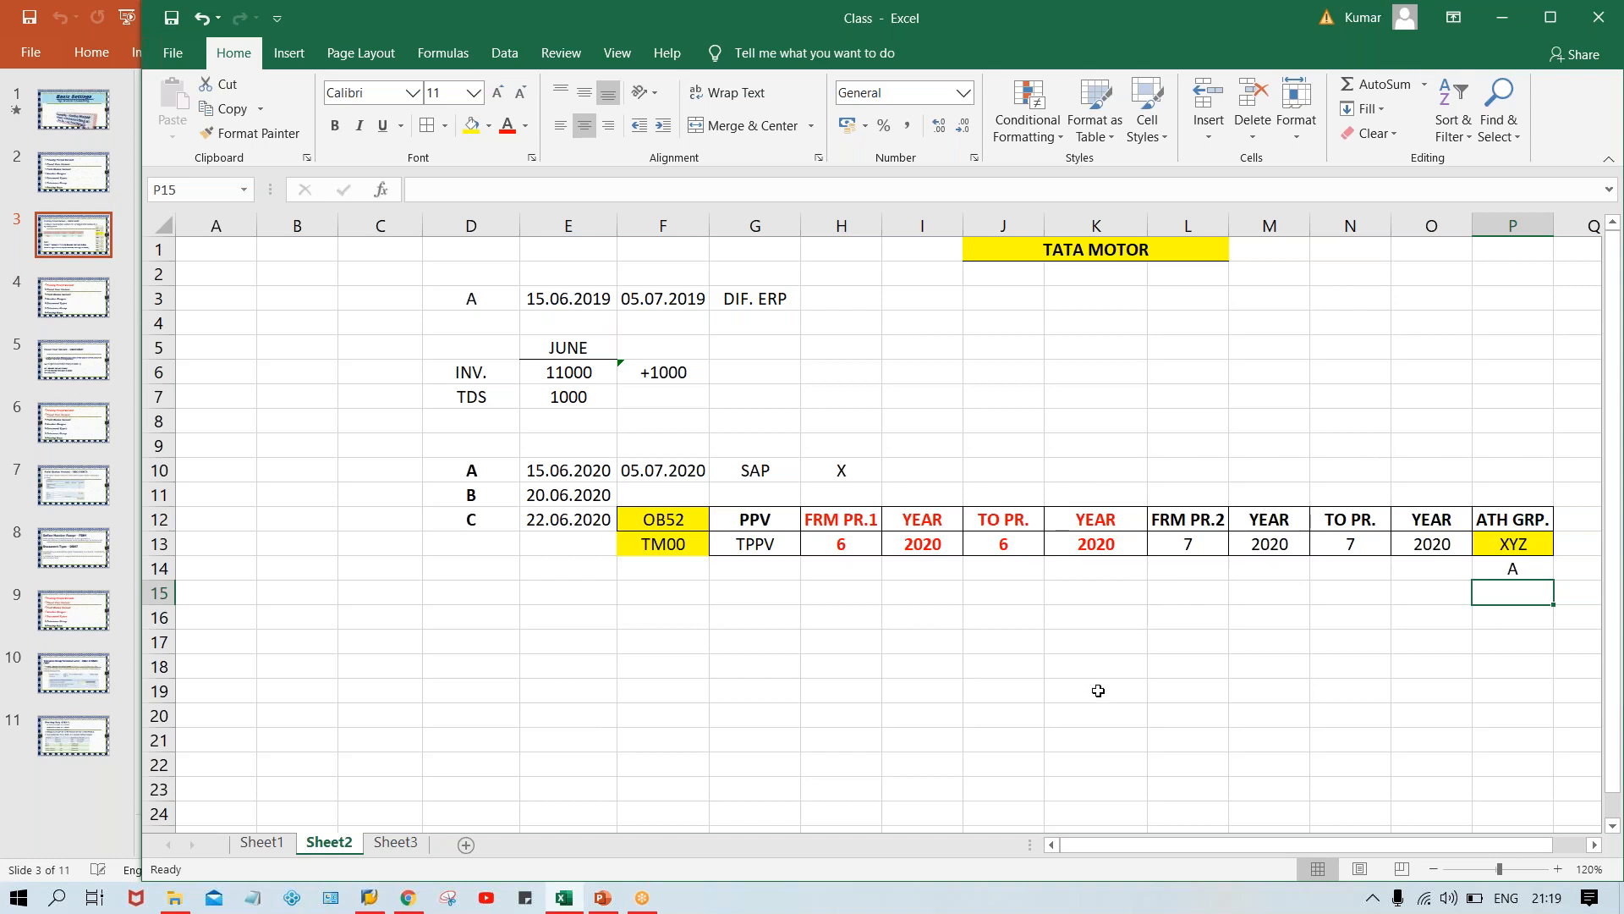
- Examine the second period block L12:O13, then the first block H12:K13 with its from and to periods
{"action": "left_click_drag", "start_coordinate": [1188, 532], "coordinate": [1439, 538]}
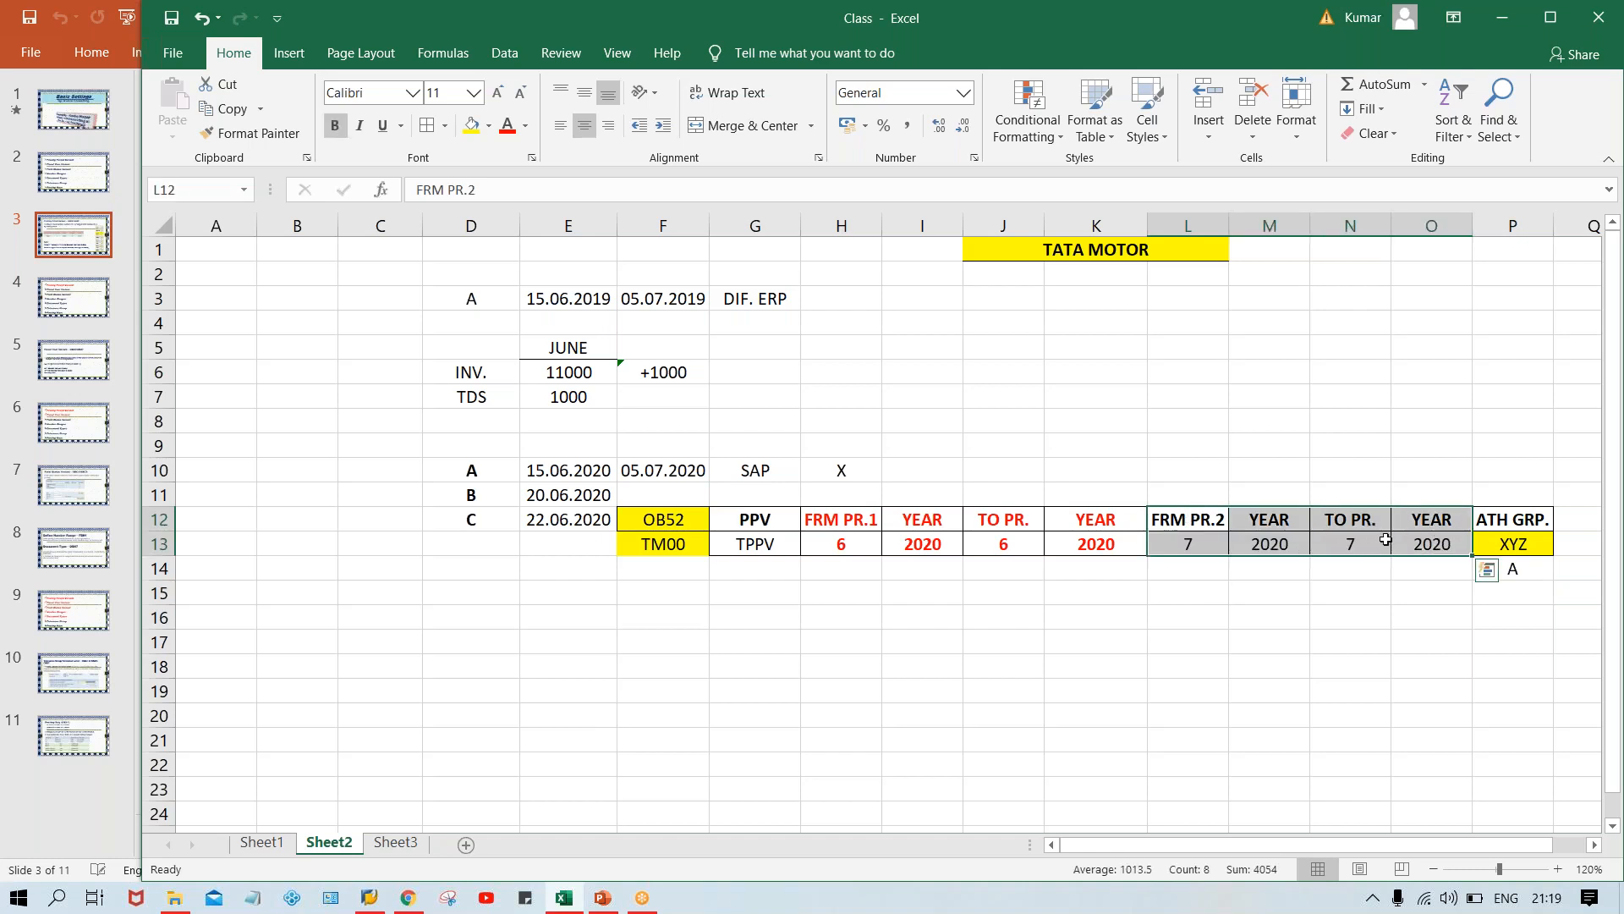
{"action": "left_click", "coordinate": [1212, 542]}
{"action": "left_click", "coordinate": [1348, 543]}
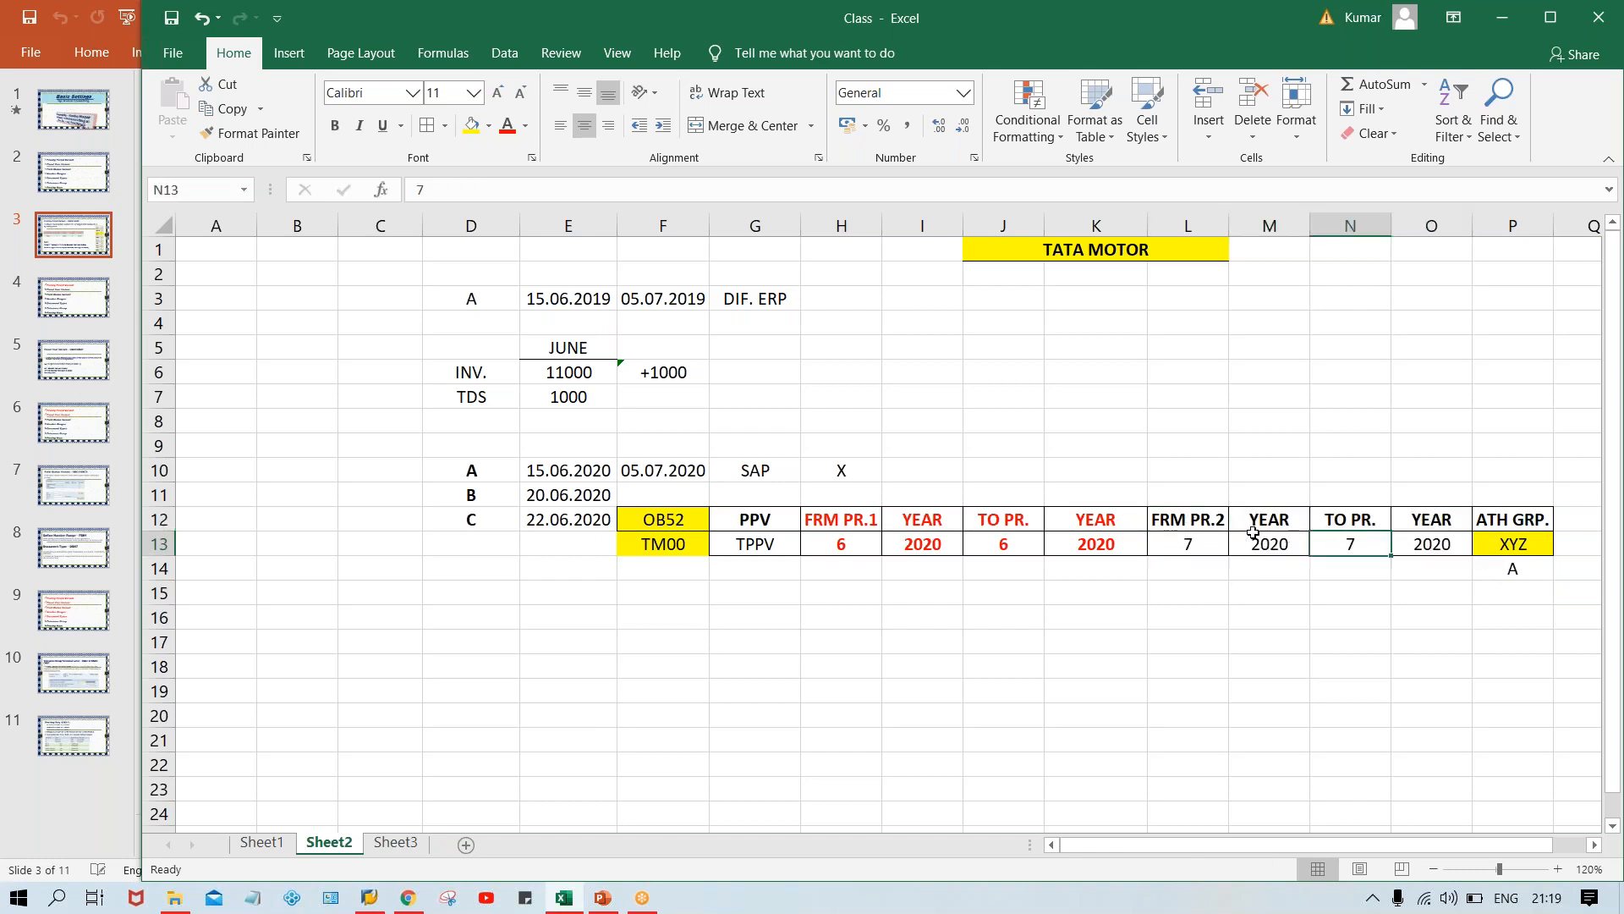
{"action": "left_click_drag", "start_coordinate": [1201, 516], "coordinate": [1424, 538]}
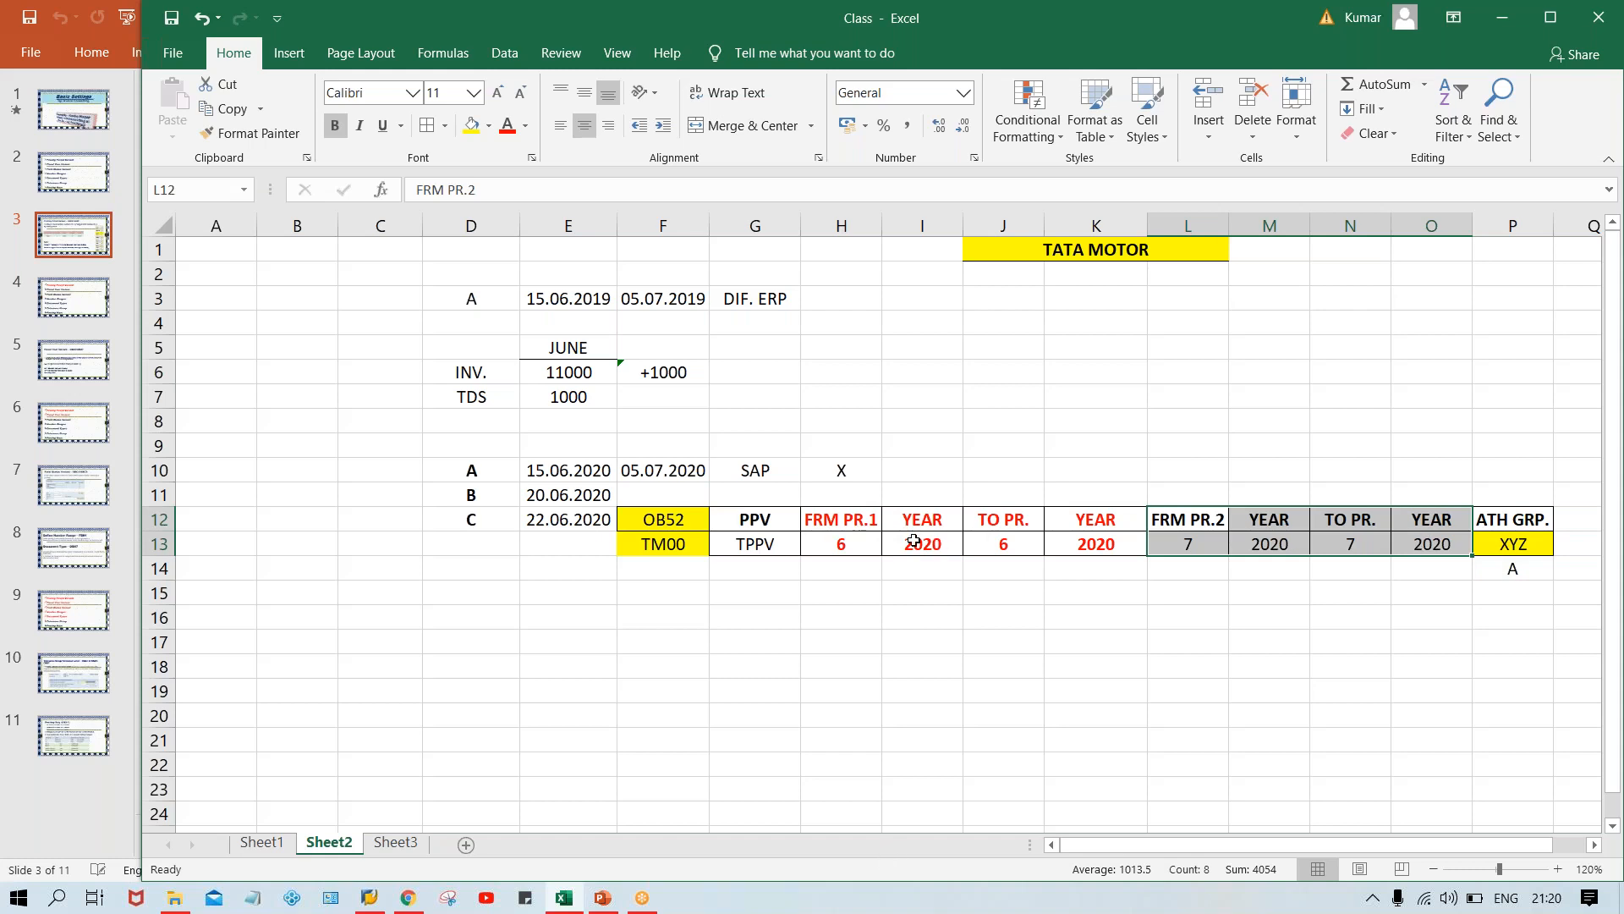
{"action": "left_click_drag", "start_coordinate": [866, 527], "coordinate": [1083, 552]}
{"action": "left_click", "coordinate": [825, 543]}
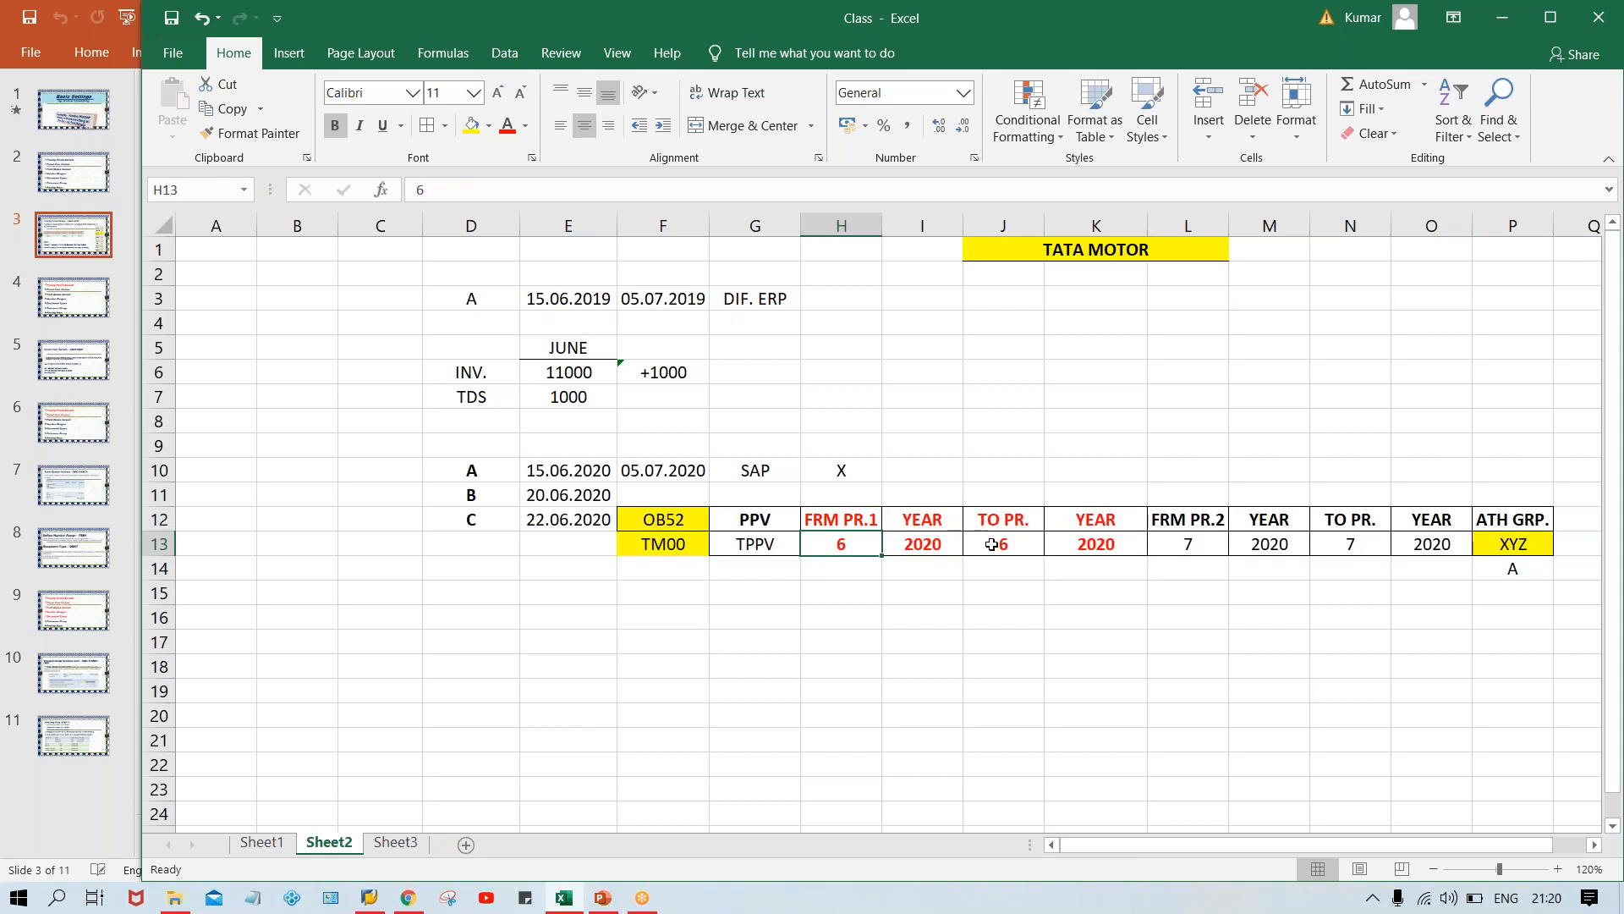
{"action": "left_click", "coordinate": [1007, 541]}
- Compare the authorization group in P13:P14 with the first block's from period in H13 and the dates in E10:E12
{"action": "left_click", "coordinate": [1504, 544]}
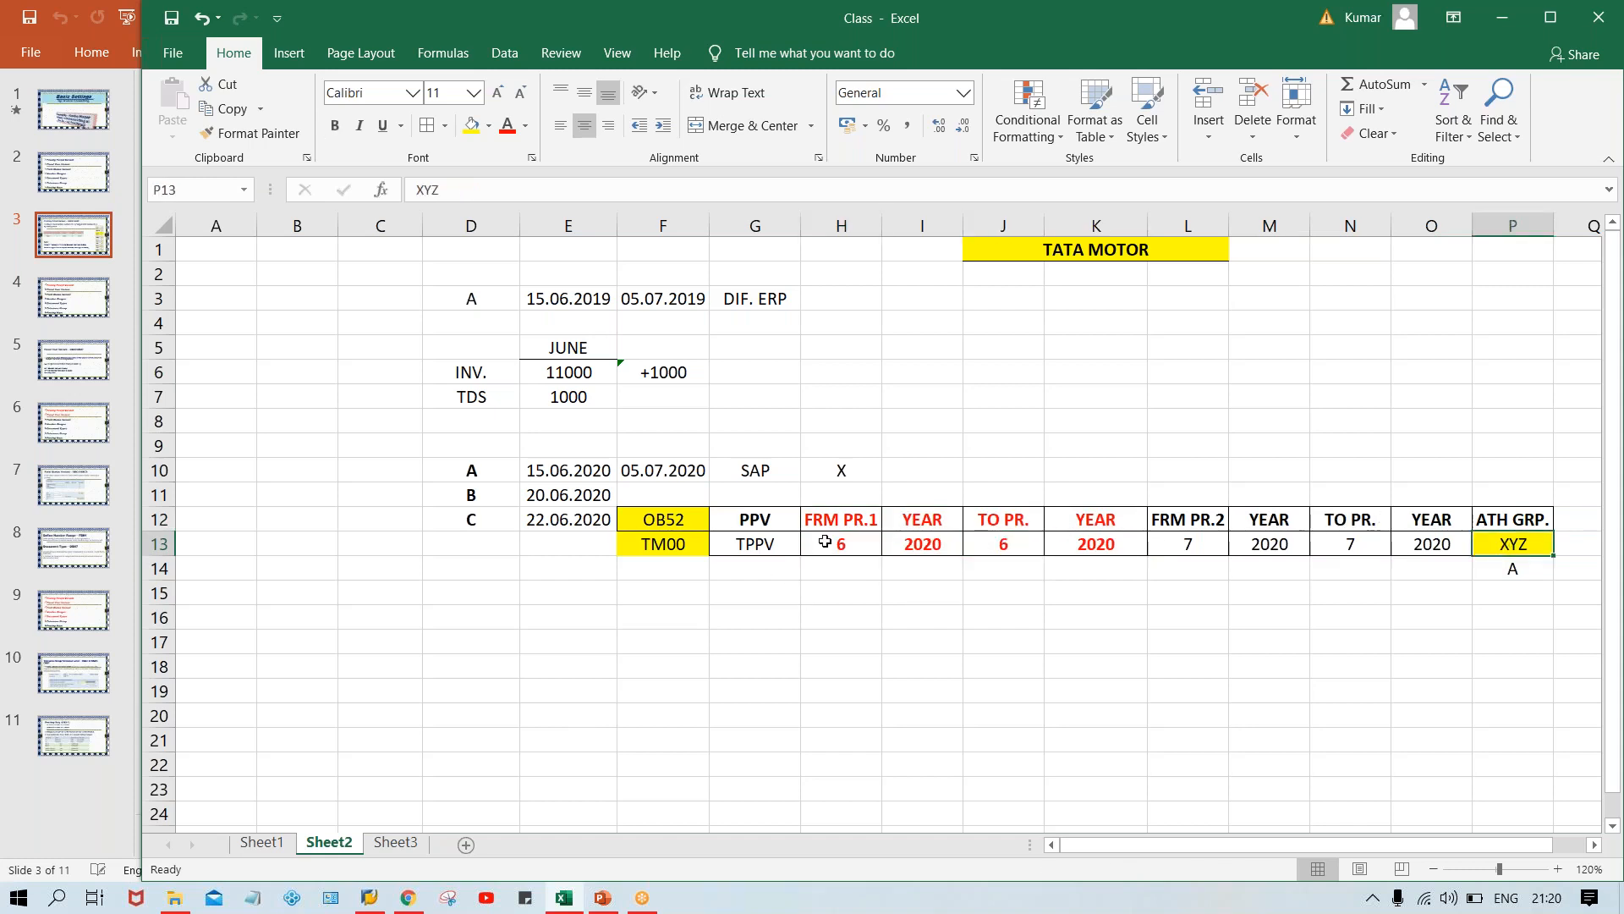
{"action": "left_click", "coordinate": [825, 541]}
{"action": "left_click", "coordinate": [1523, 546]}
{"action": "left_click", "coordinate": [1532, 593]}
{"action": "left_click", "coordinate": [1530, 573]}
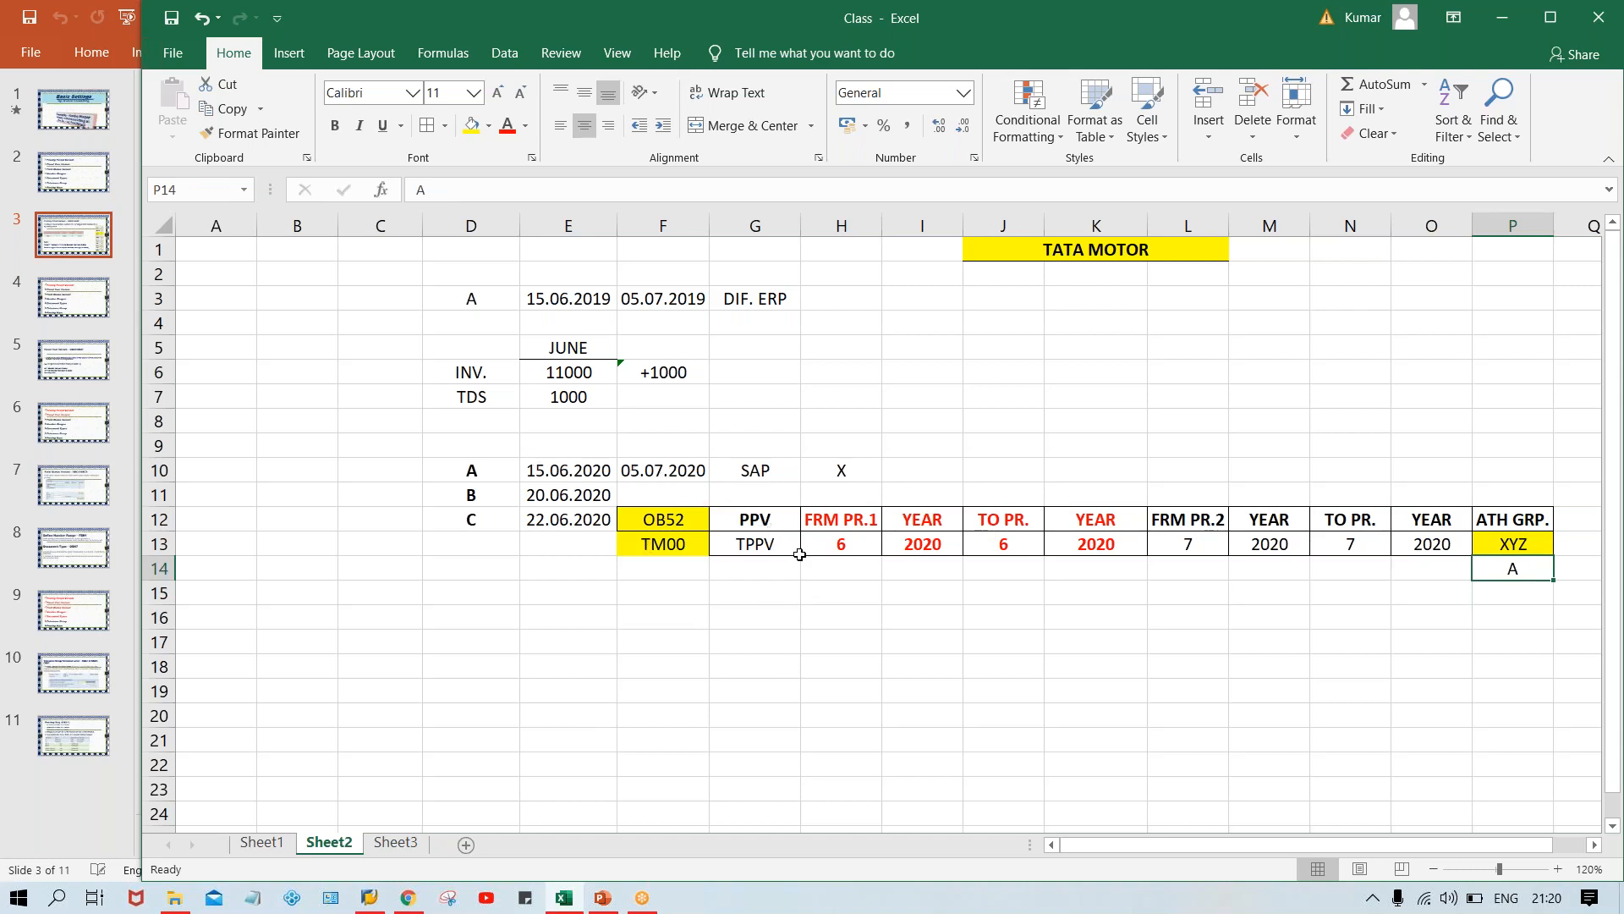
{"action": "left_click", "coordinate": [841, 545]}
{"action": "left_click_drag", "start_coordinate": [596, 499], "coordinate": [585, 521]}
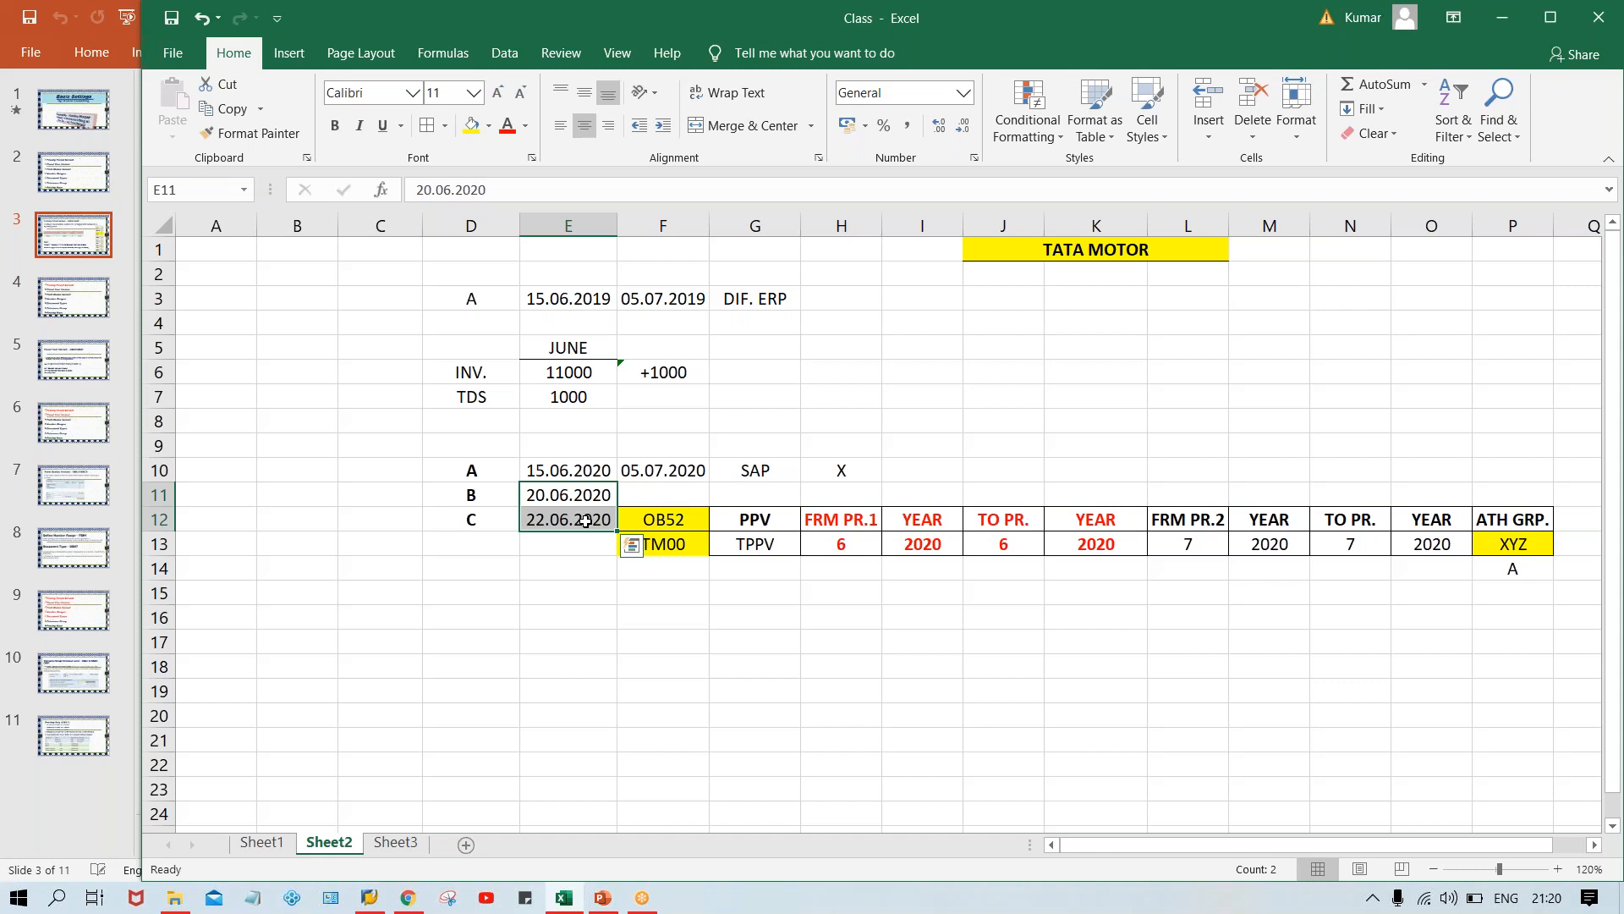
{"action": "key", "text": "Up"}
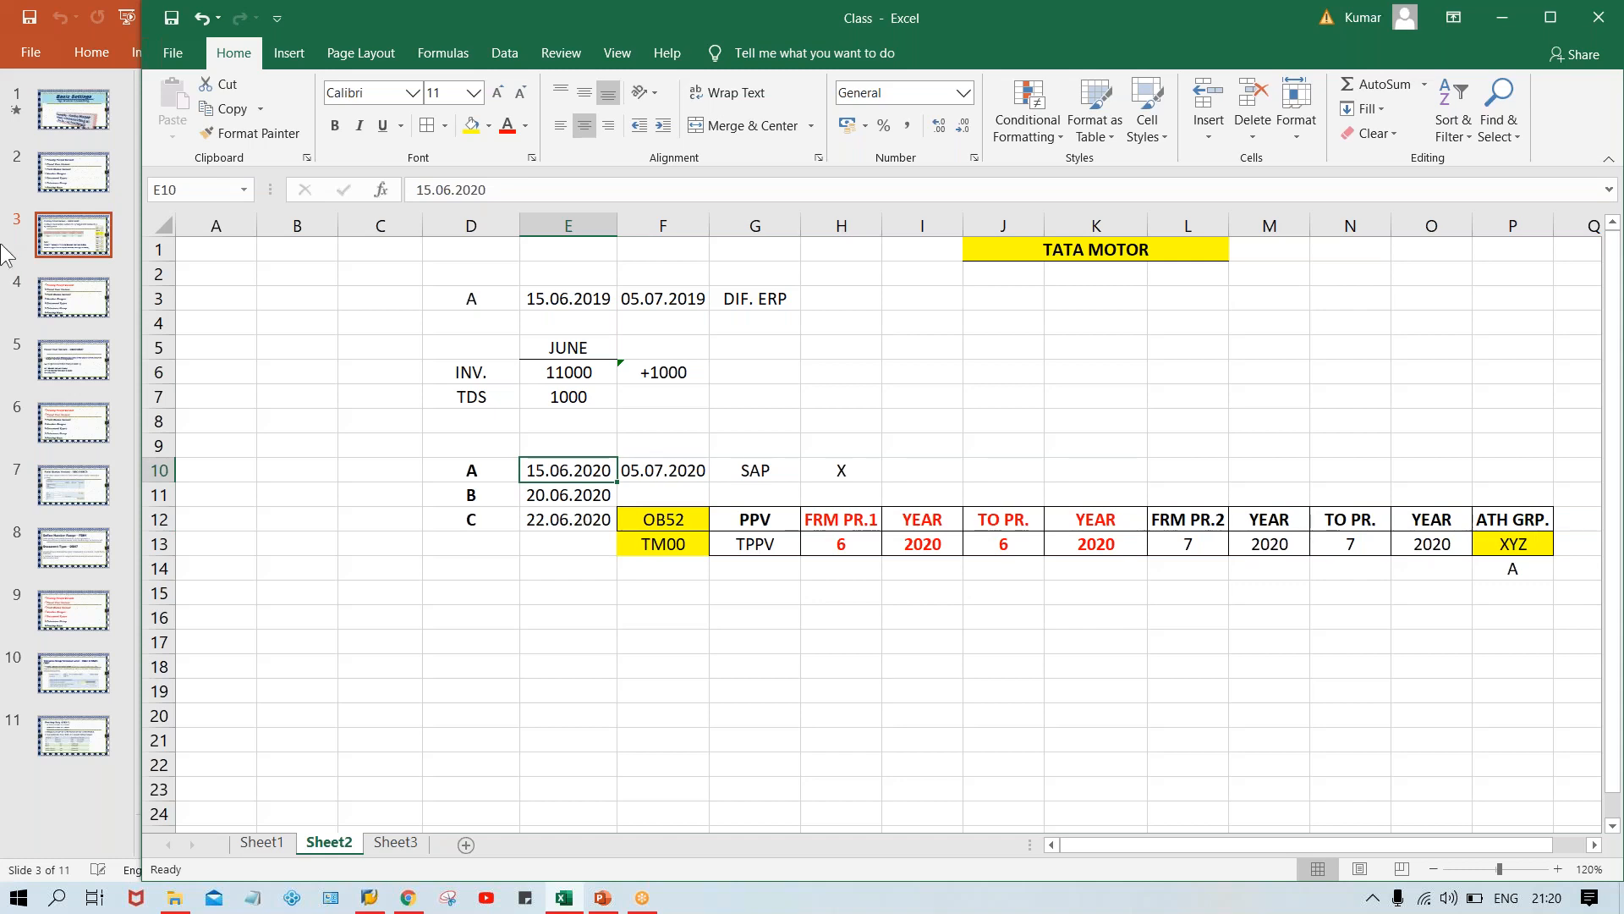
{"action": "left_click", "coordinate": [652, 548]}
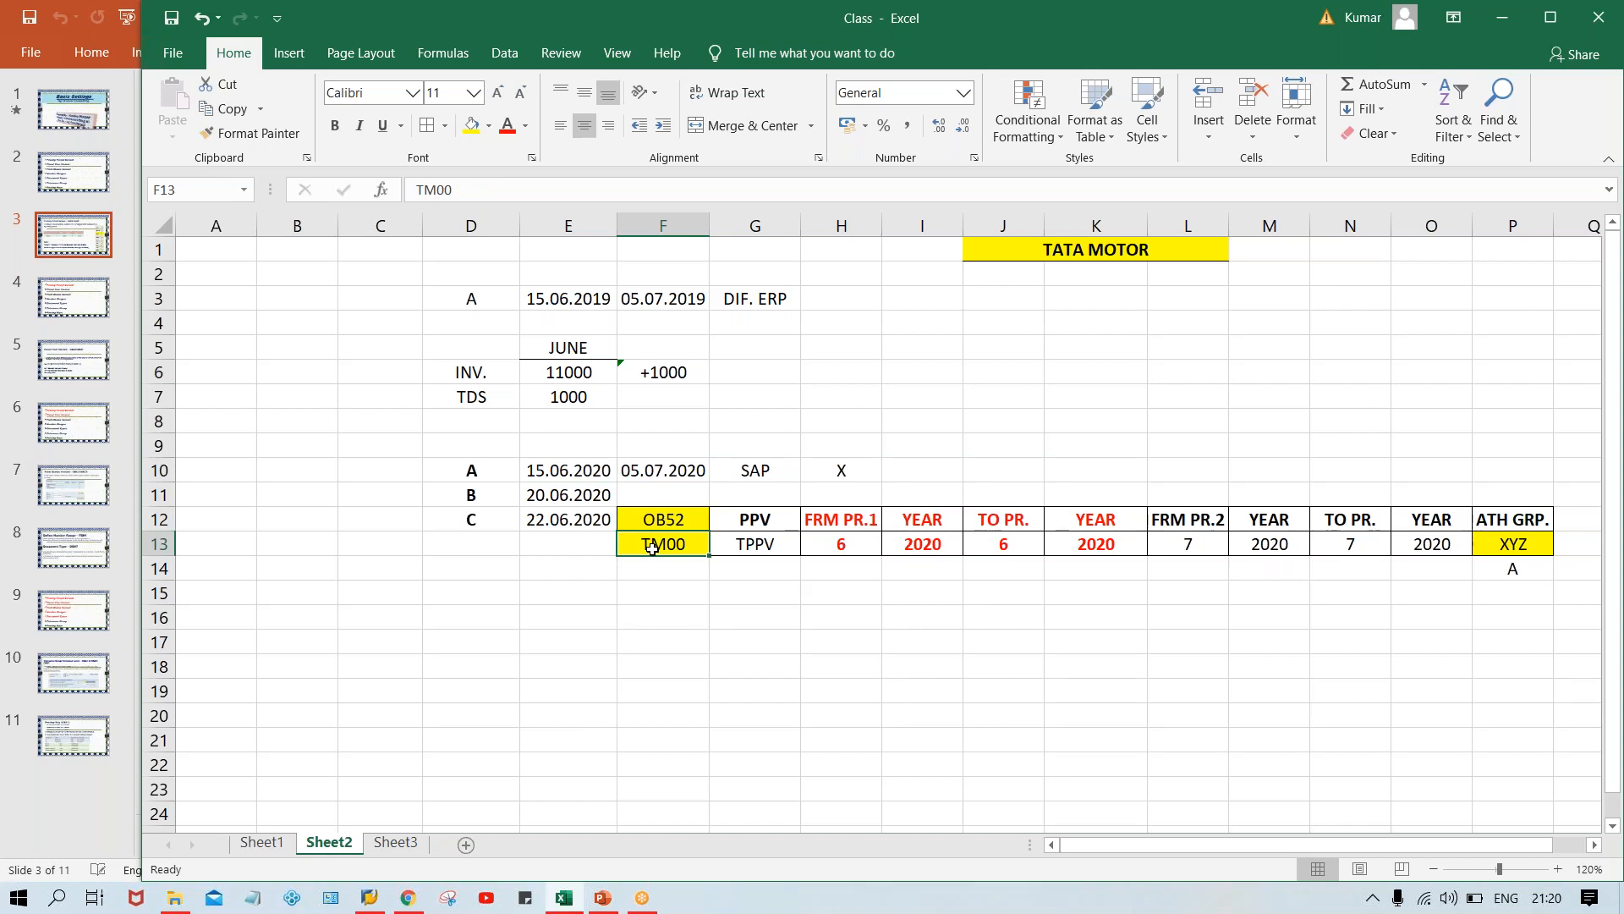
{"action": "left_click", "coordinate": [558, 474]}
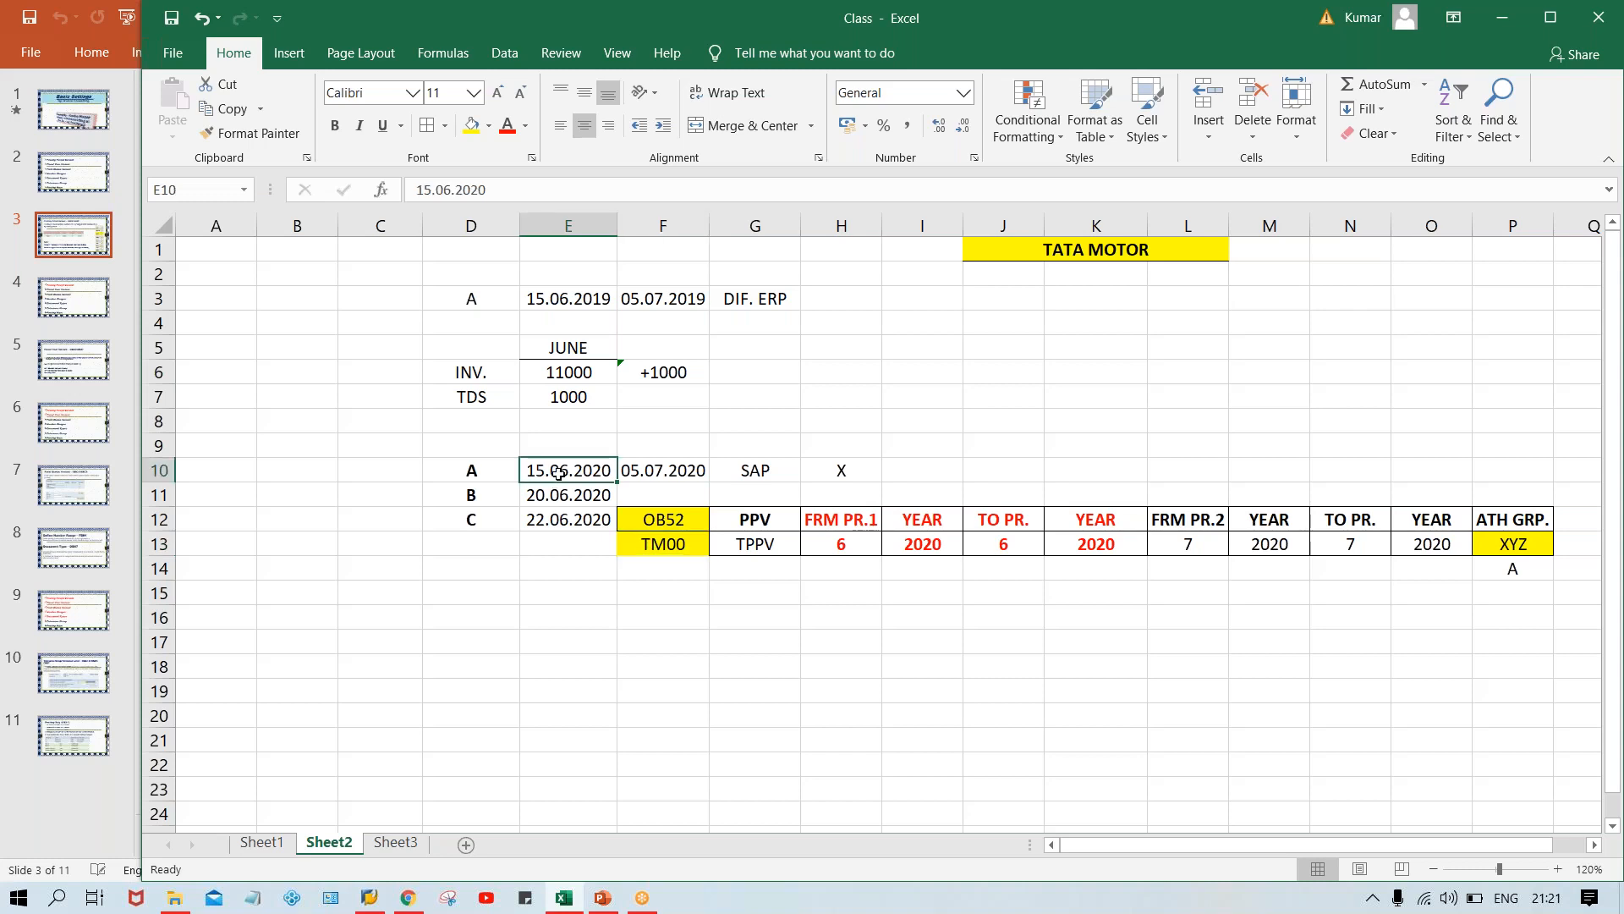
- Review the second block's periods, the first block's periods and the authorization group against A's date in E10
{"action": "left_click_drag", "start_coordinate": [1180, 520], "coordinate": [1408, 545]}
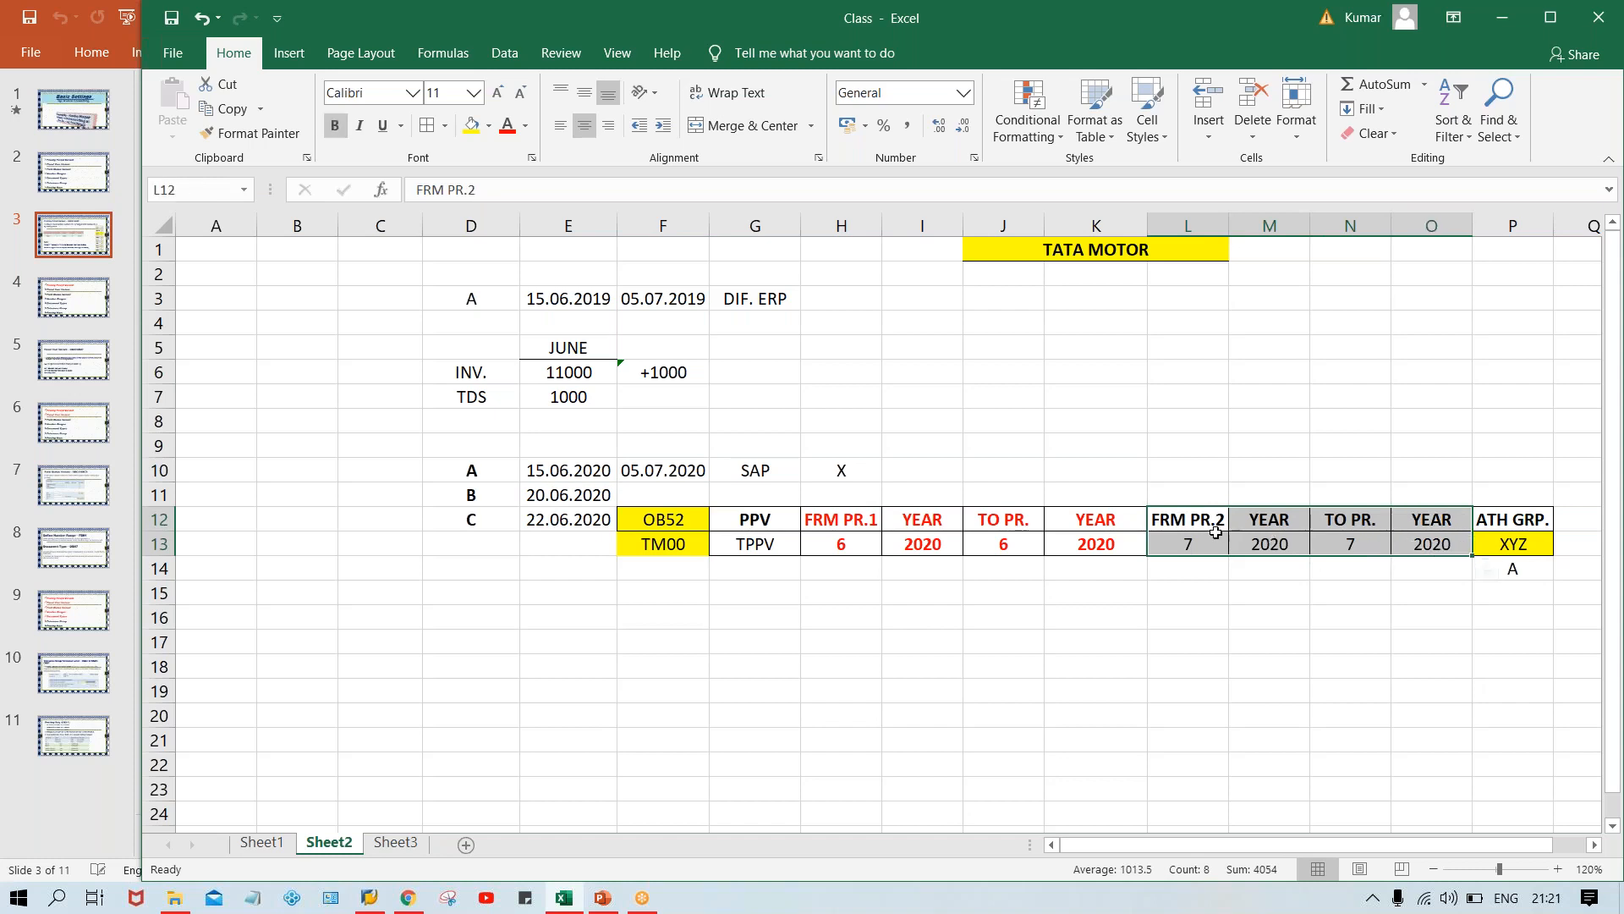
{"action": "left_click", "coordinate": [1186, 548]}
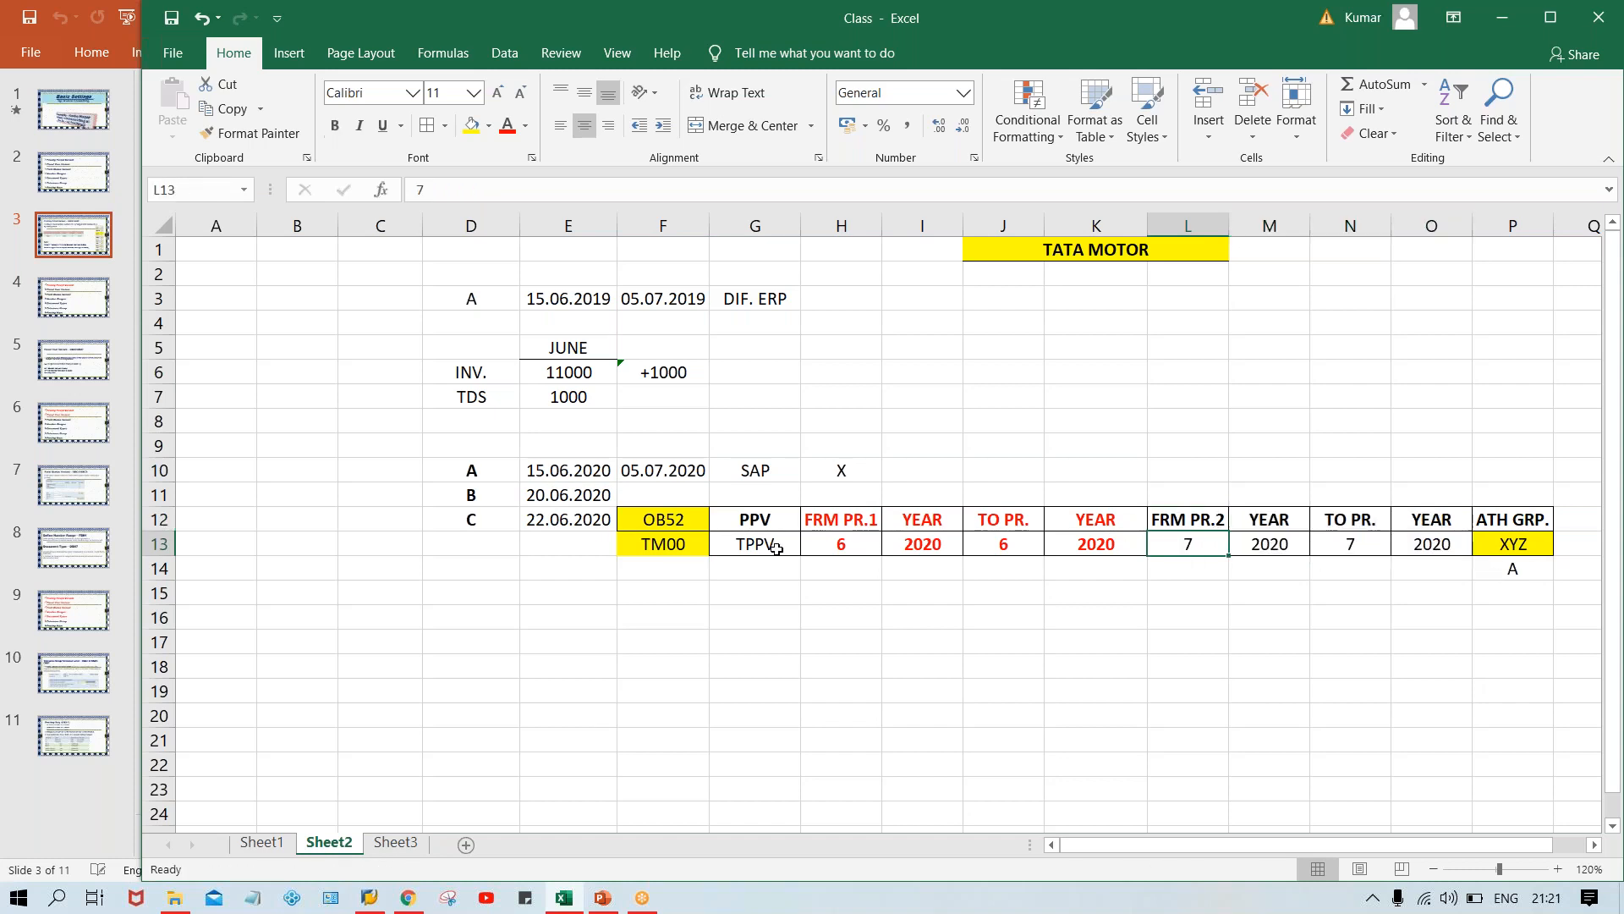
{"action": "left_click", "coordinate": [829, 542]}
{"action": "left_click", "coordinate": [996, 543]}
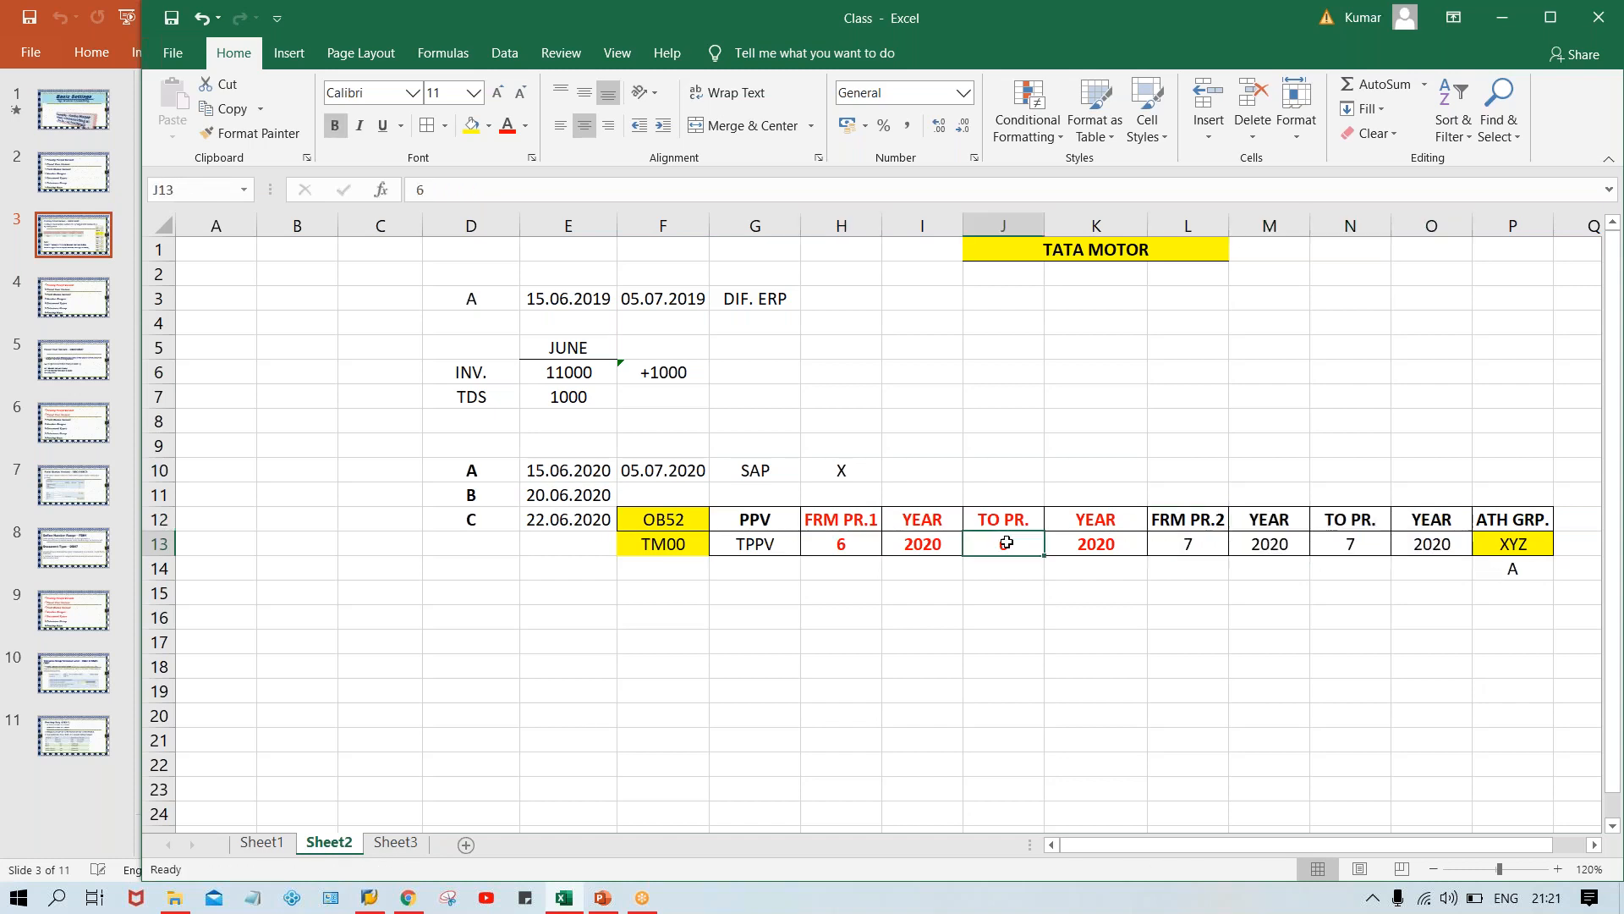
{"action": "left_click", "coordinate": [1540, 552]}
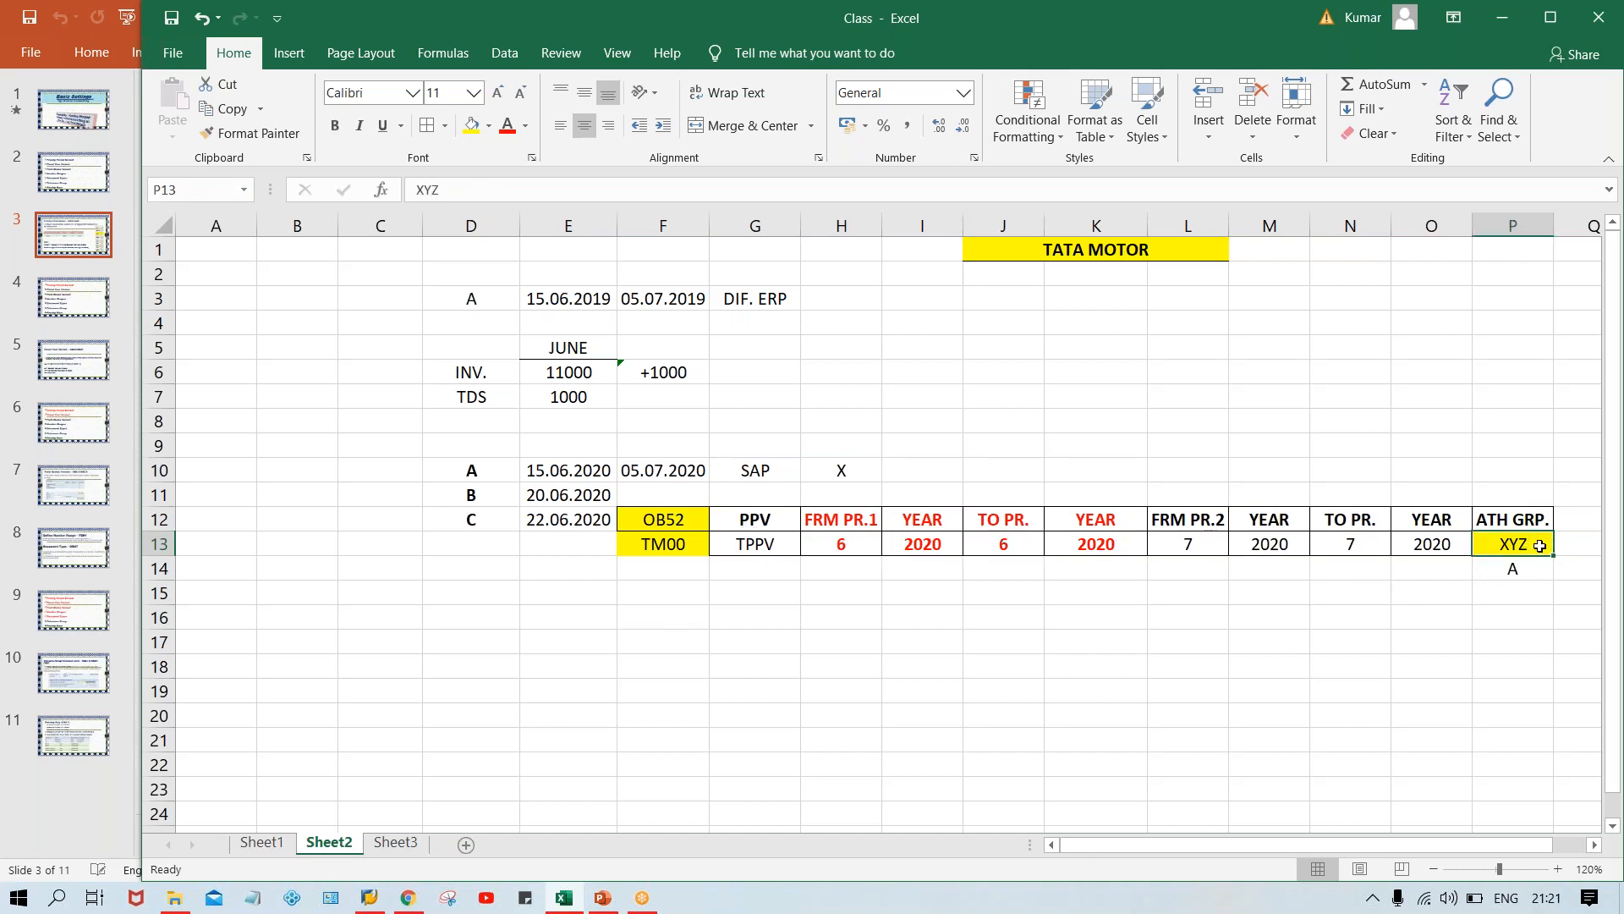
{"action": "left_click", "coordinate": [1537, 578]}
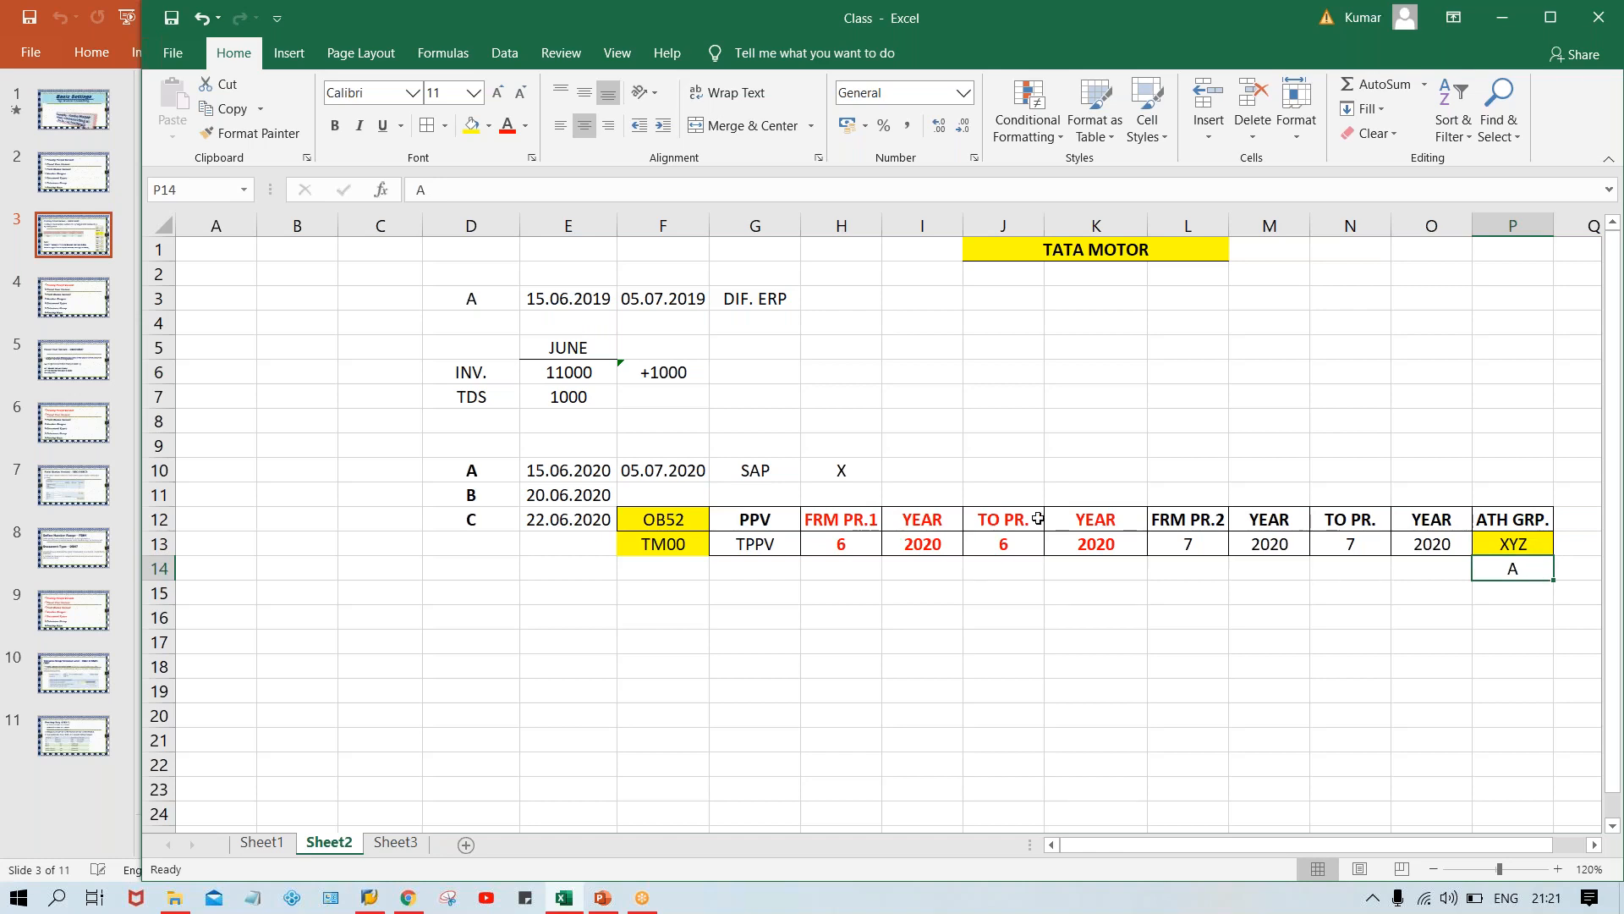
{"action": "left_click", "coordinate": [852, 548]}
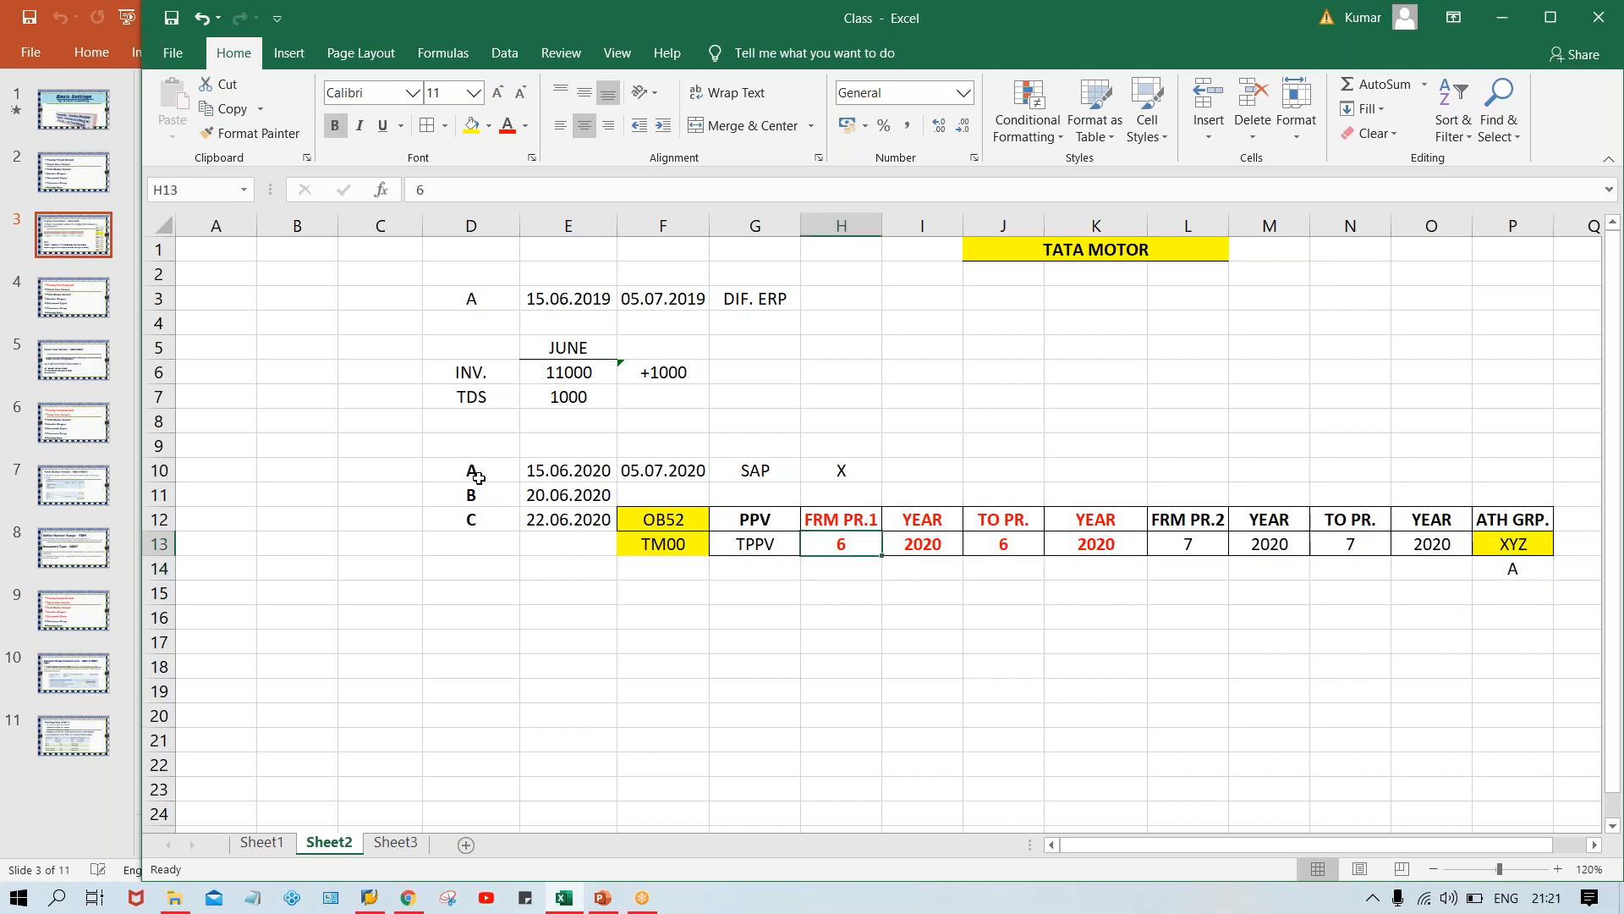
{"action": "left_click", "coordinate": [604, 466]}
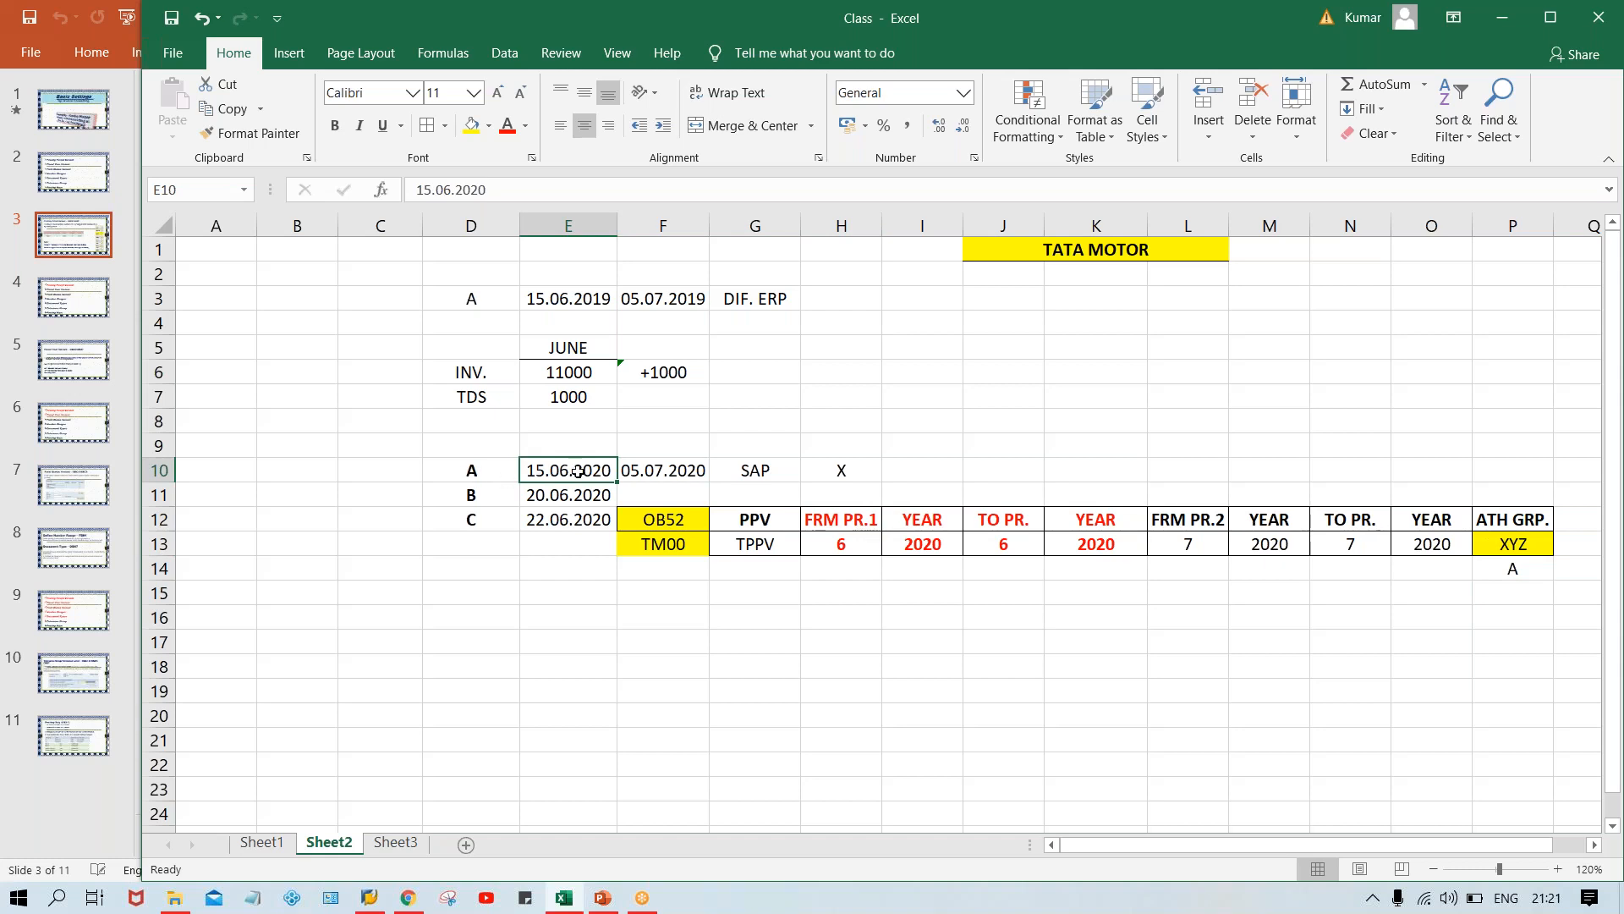
- Mark B and C with an X in C11 and C12
{"action": "left_click", "coordinate": [457, 494]}
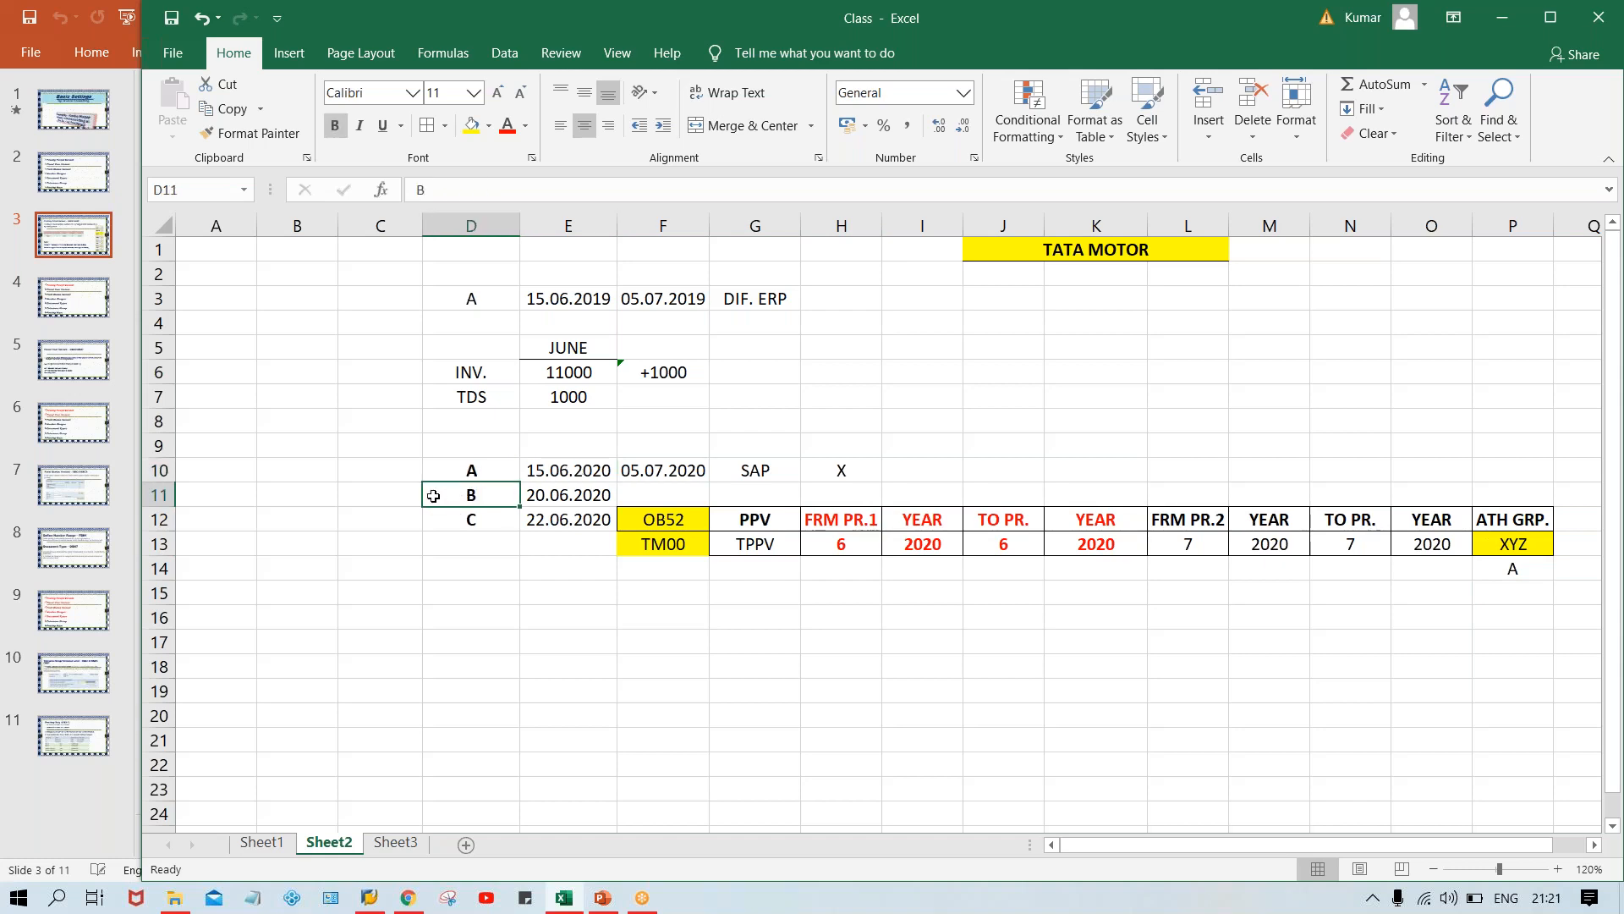
{"action": "left_click", "coordinate": [401, 501]}
{"action": "type", "text": "X"}
{"action": "key", "text": "Return"}
{"action": "type", "text": "X"}
{"action": "key", "text": "Return"}
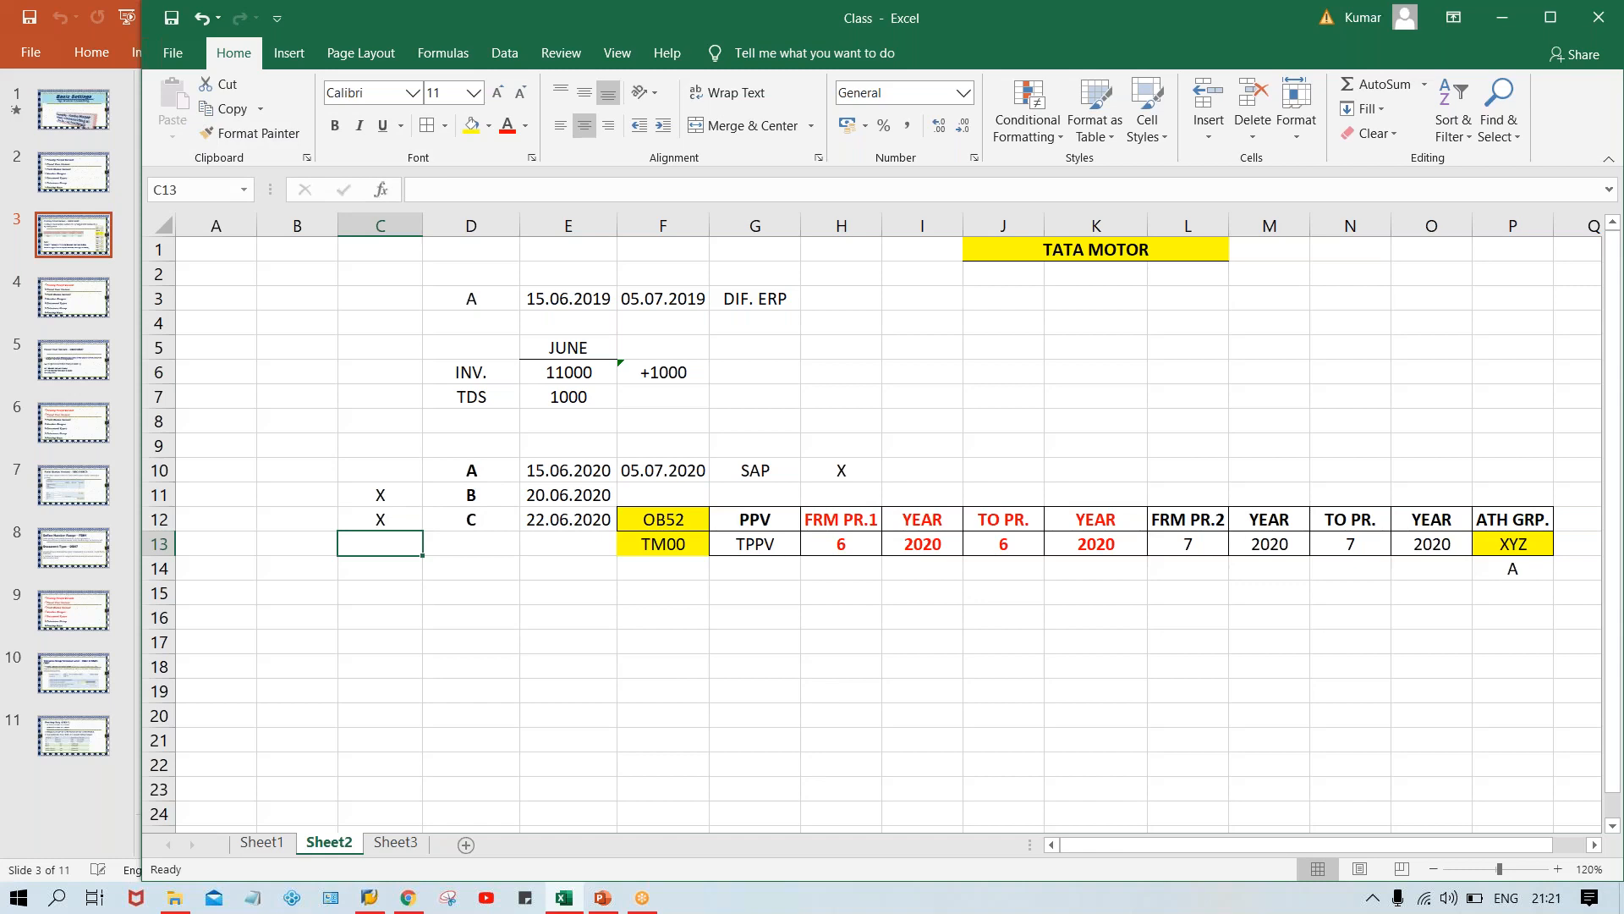
- Add B and C to the authorization group in P15 and P16, and check their dates in E11:E12
{"action": "left_click", "coordinate": [1535, 595]}
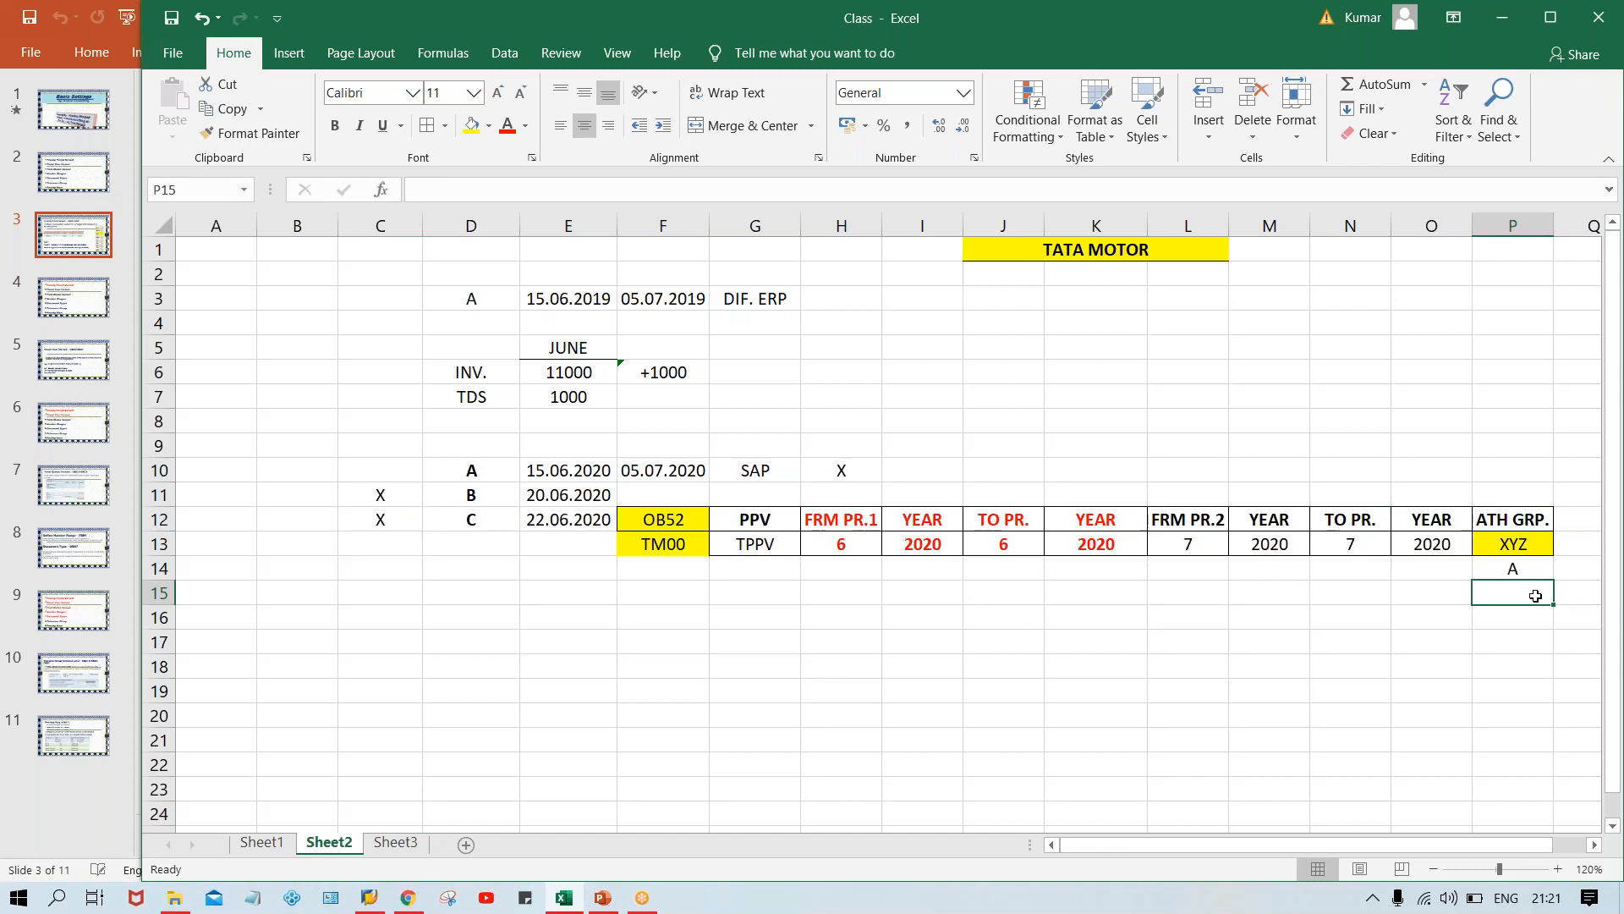
{"action": "type", "text": "B"}
{"action": "key", "text": "Return"}
{"action": "type", "text": "C"}
{"action": "key", "text": "Return"}
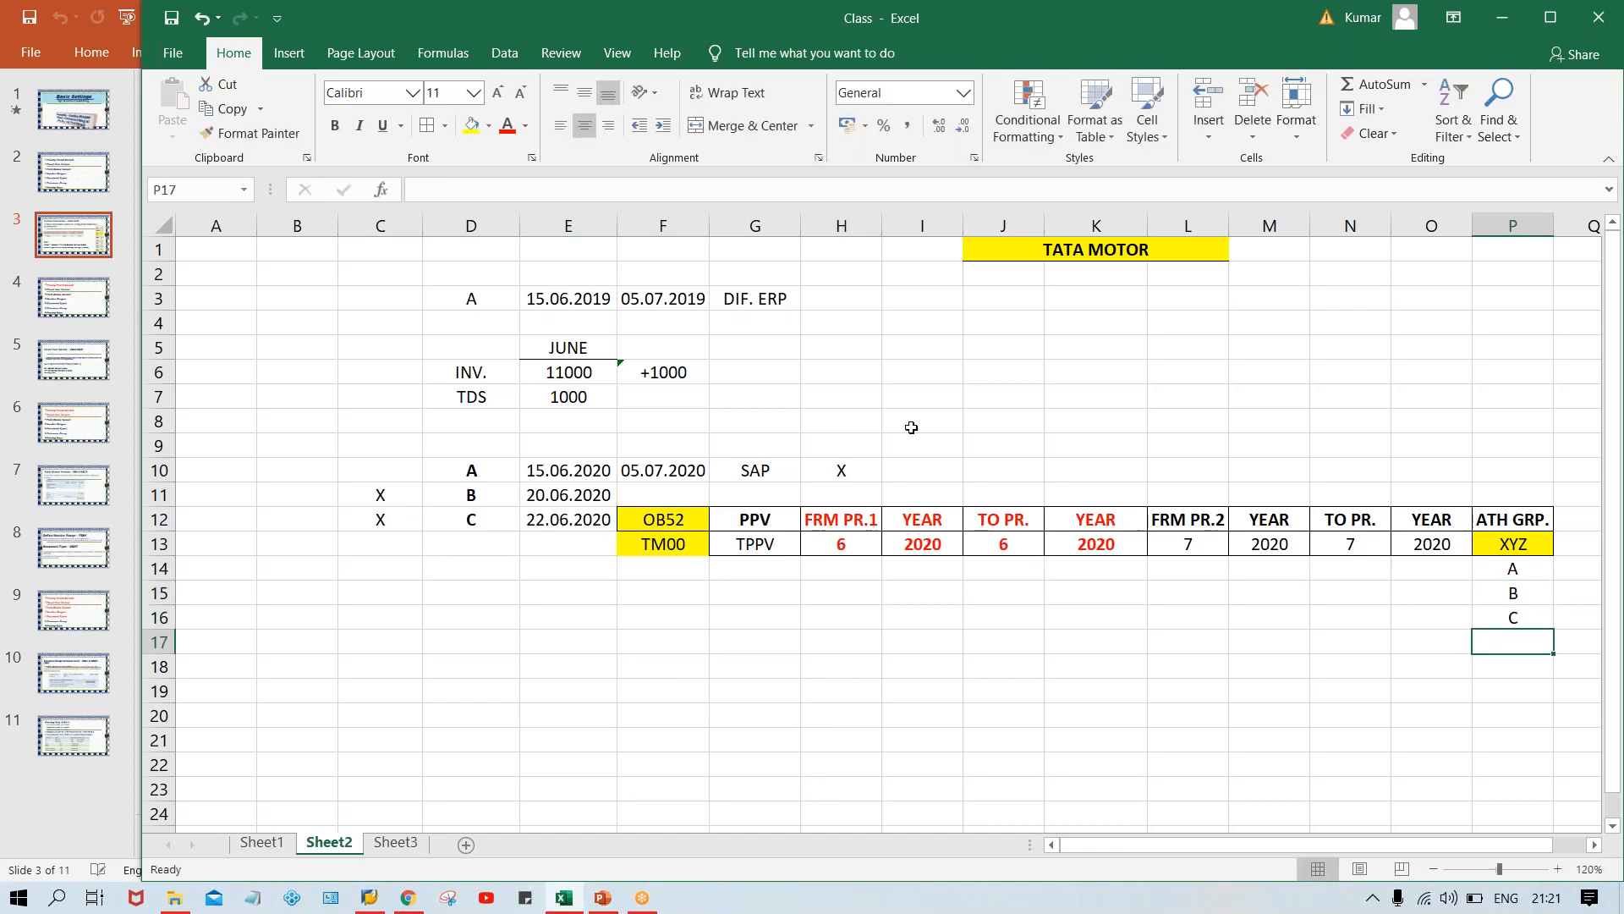
{"action": "left_click_drag", "start_coordinate": [532, 503], "coordinate": [533, 516]}
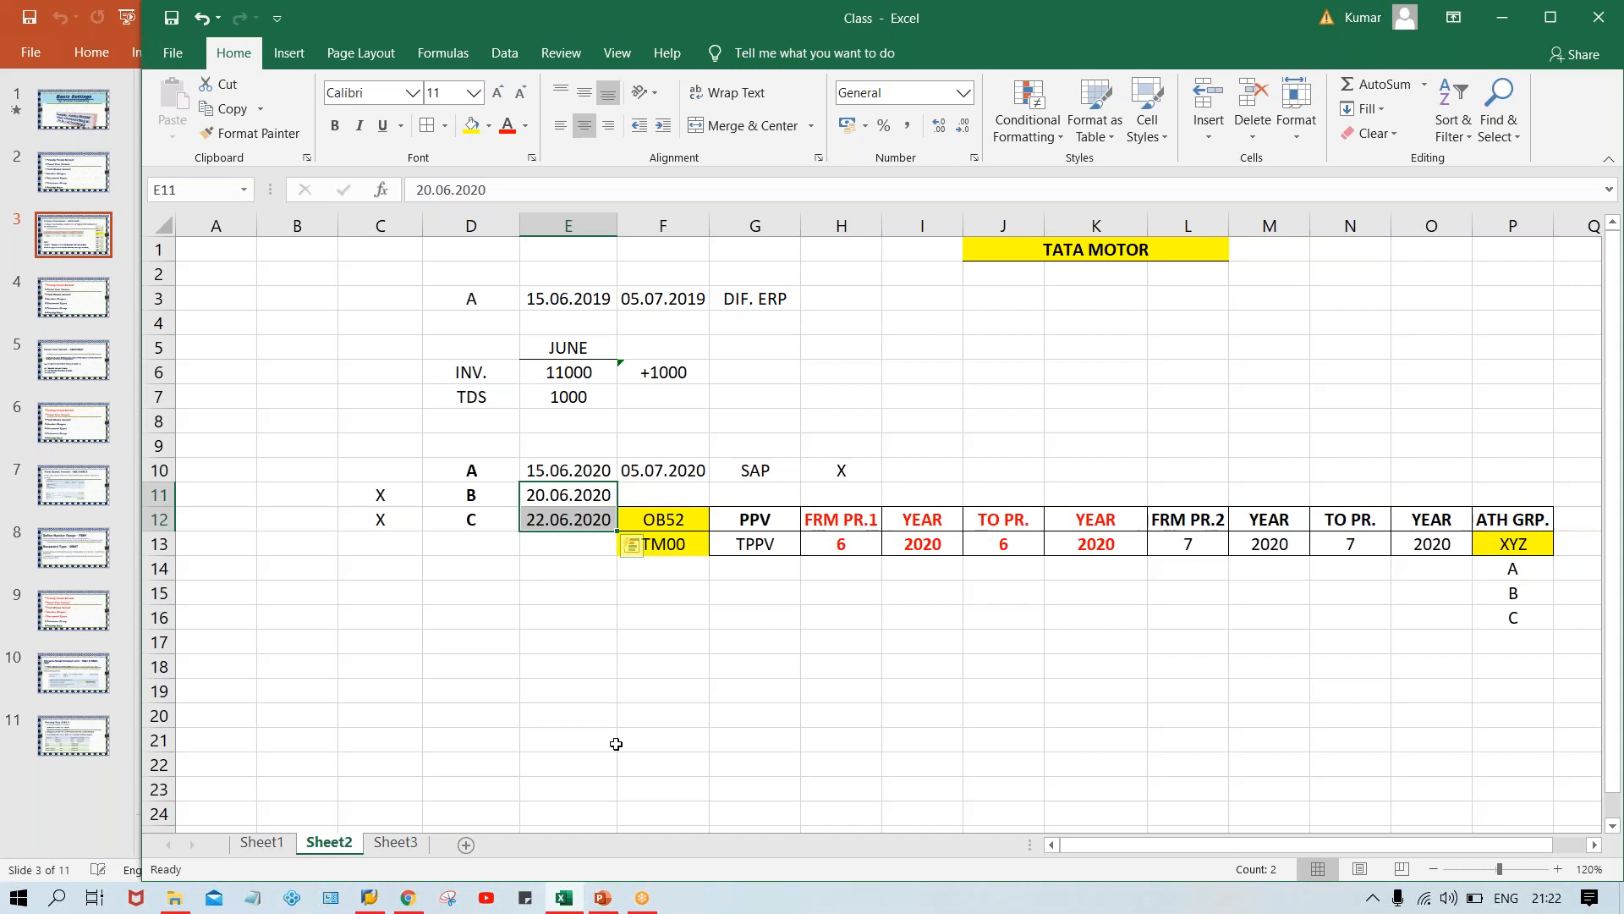
- Clear authorization group XYZ from P13 and its members from the cells below it
{"action": "left_click", "coordinate": [1507, 542]}
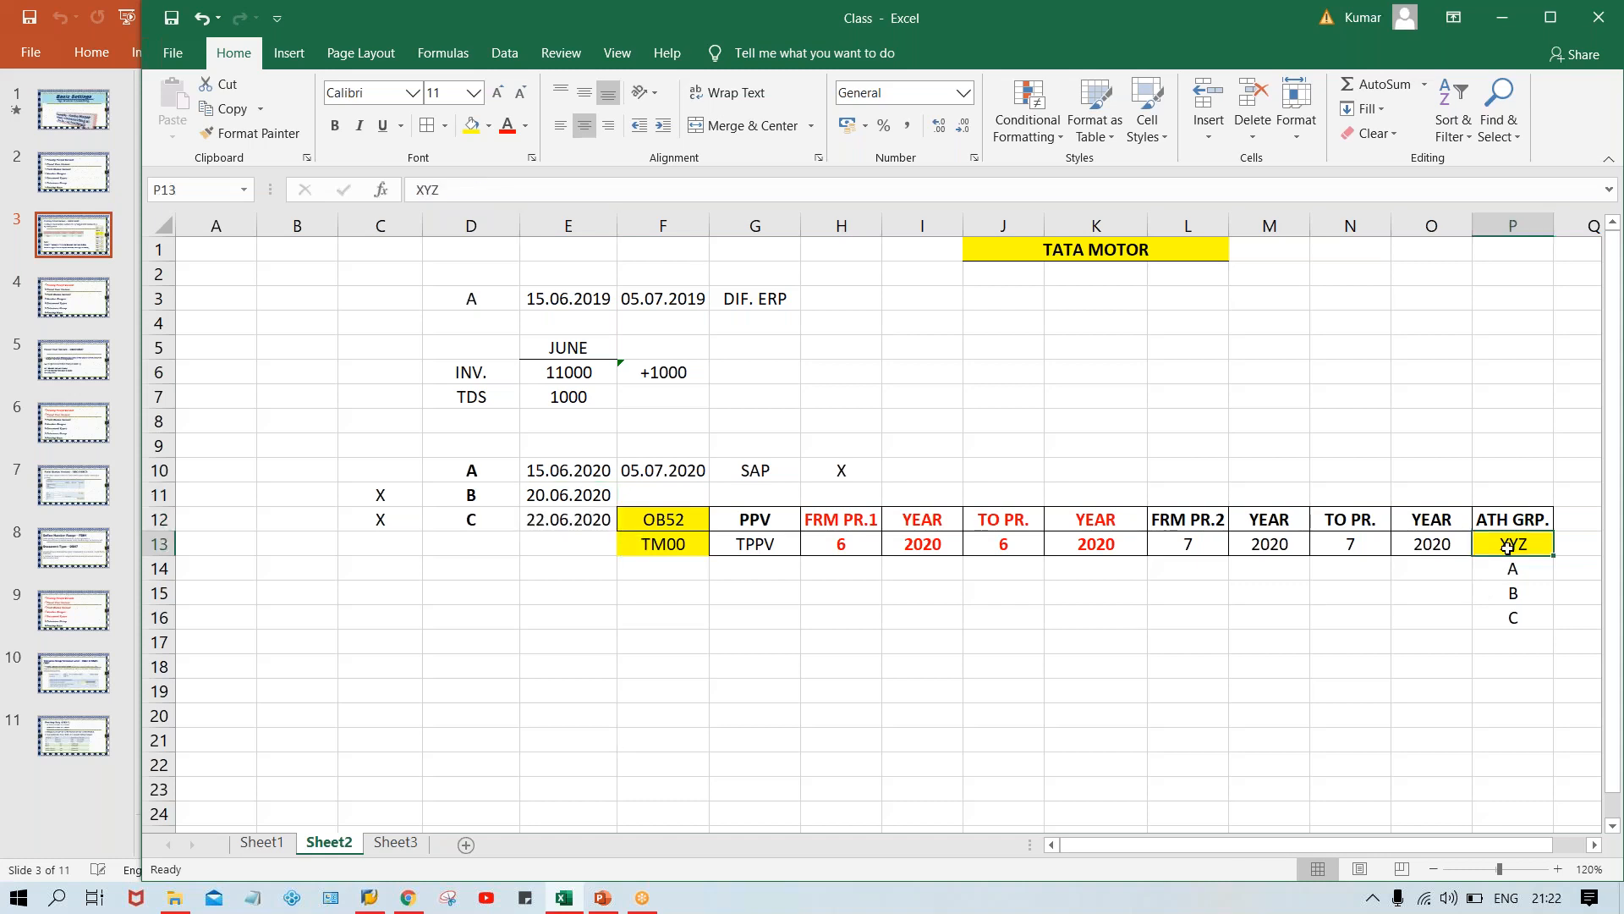
{"action": "key", "text": "Delete"}
{"action": "left_click_drag", "start_coordinate": [1512, 567], "coordinate": [1516, 645]}
{"action": "key", "text": "Delete"}
{"action": "left_click", "coordinate": [1503, 720]}
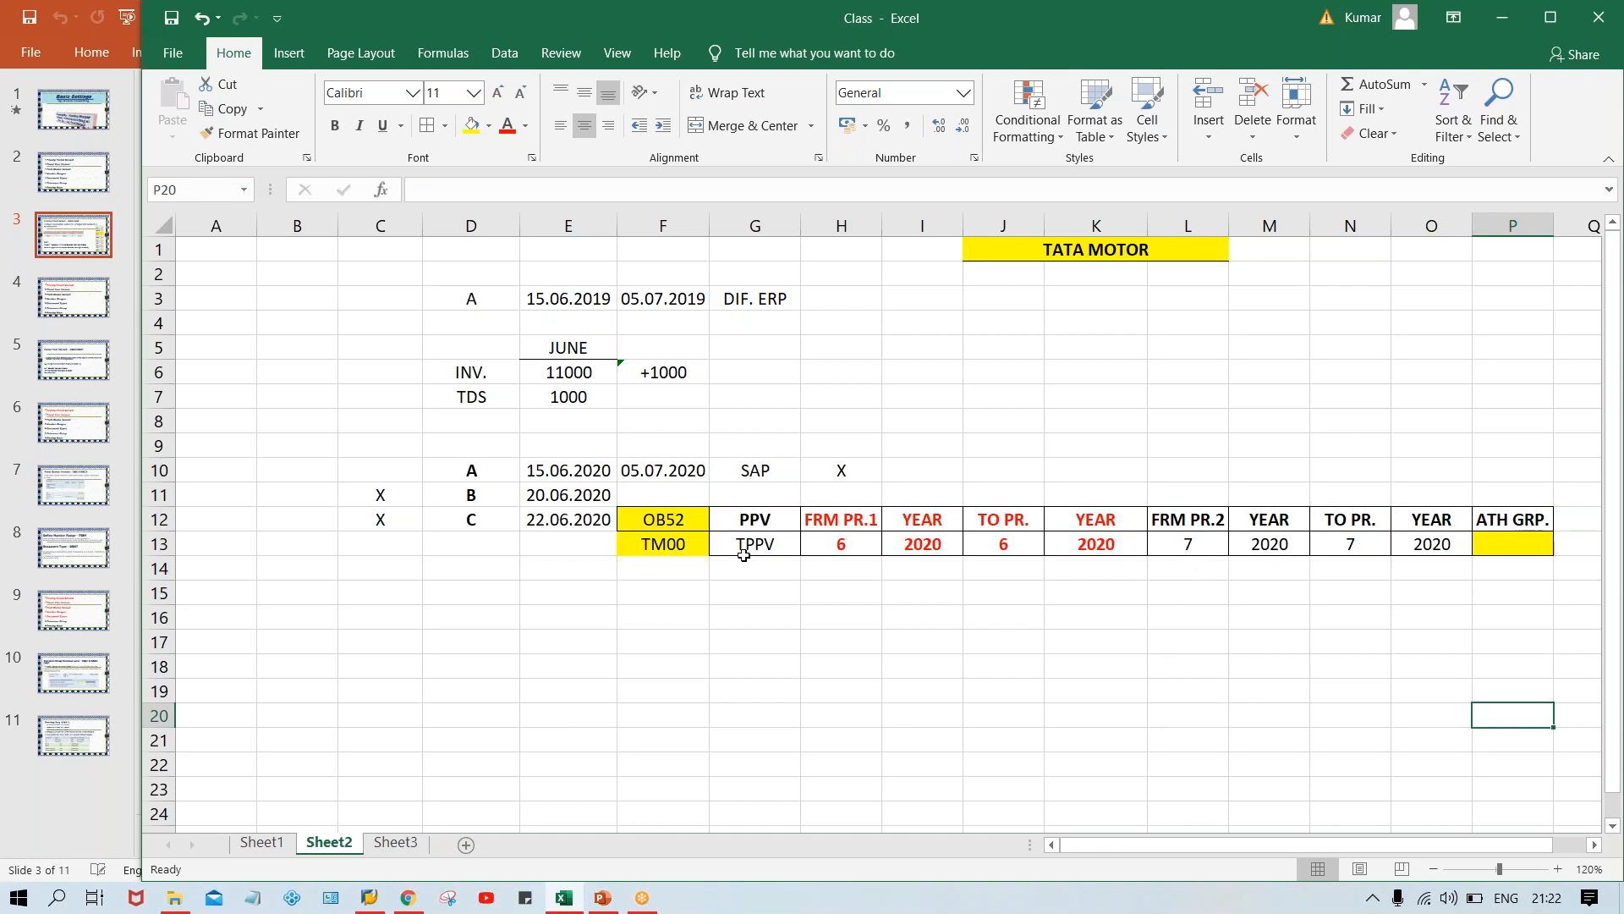
- Delete the contents of the second period block in L12:O13
{"action": "left_click", "coordinate": [842, 533]}
{"action": "left_click", "coordinate": [989, 542]}
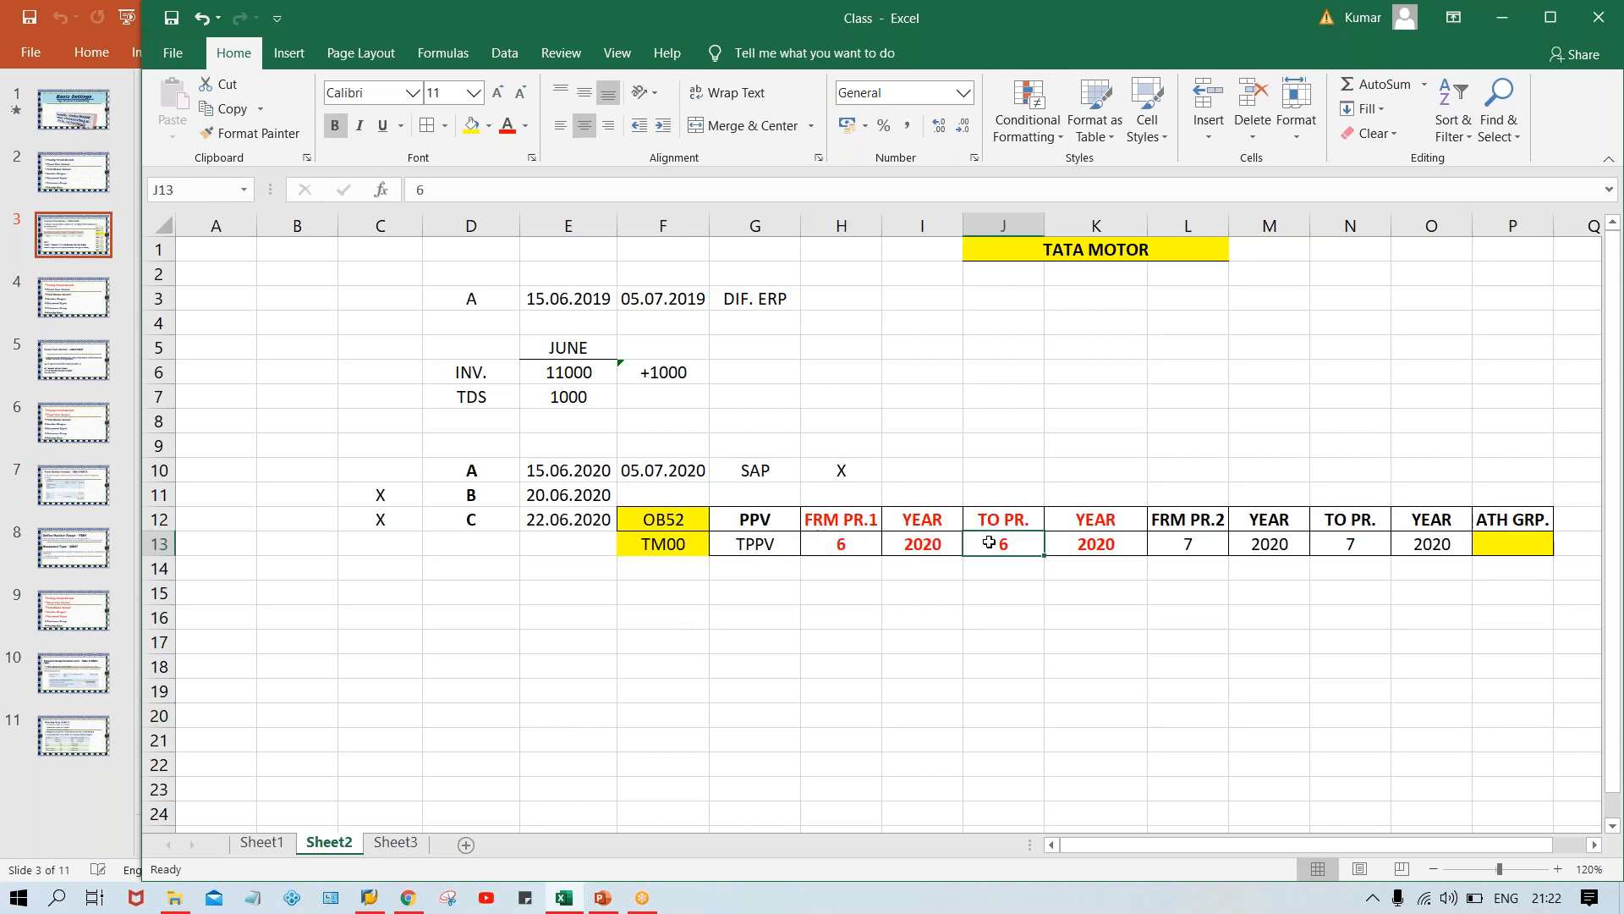
{"action": "left_click_drag", "start_coordinate": [1205, 510], "coordinate": [1450, 546]}
{"action": "key", "text": "ctrl+c"}
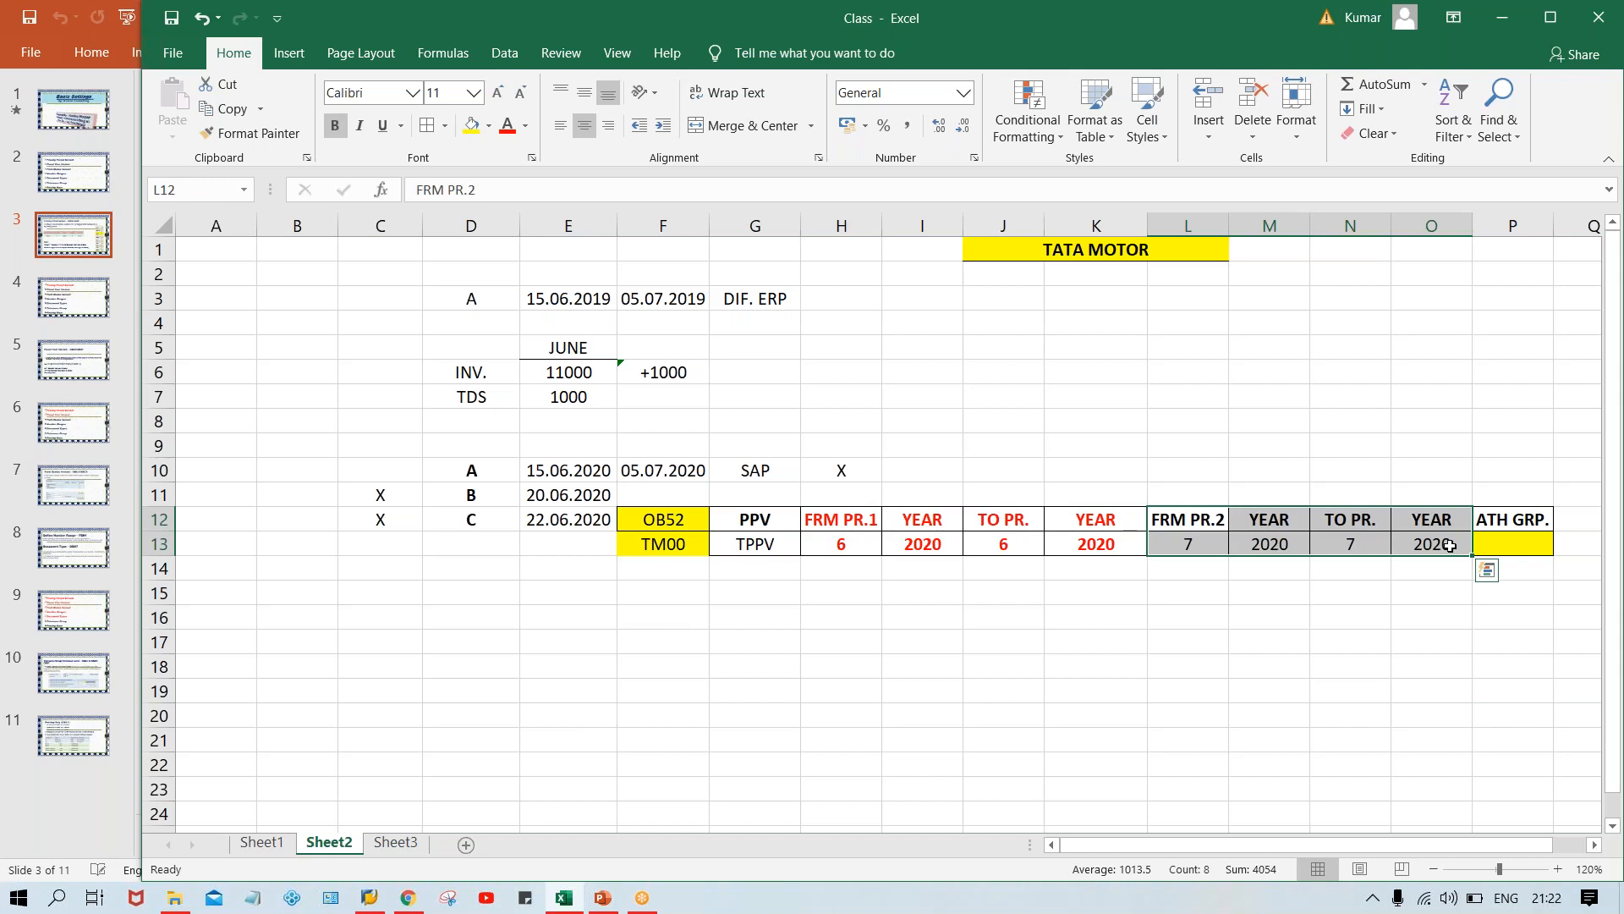
{"action": "key", "text": "Delete"}
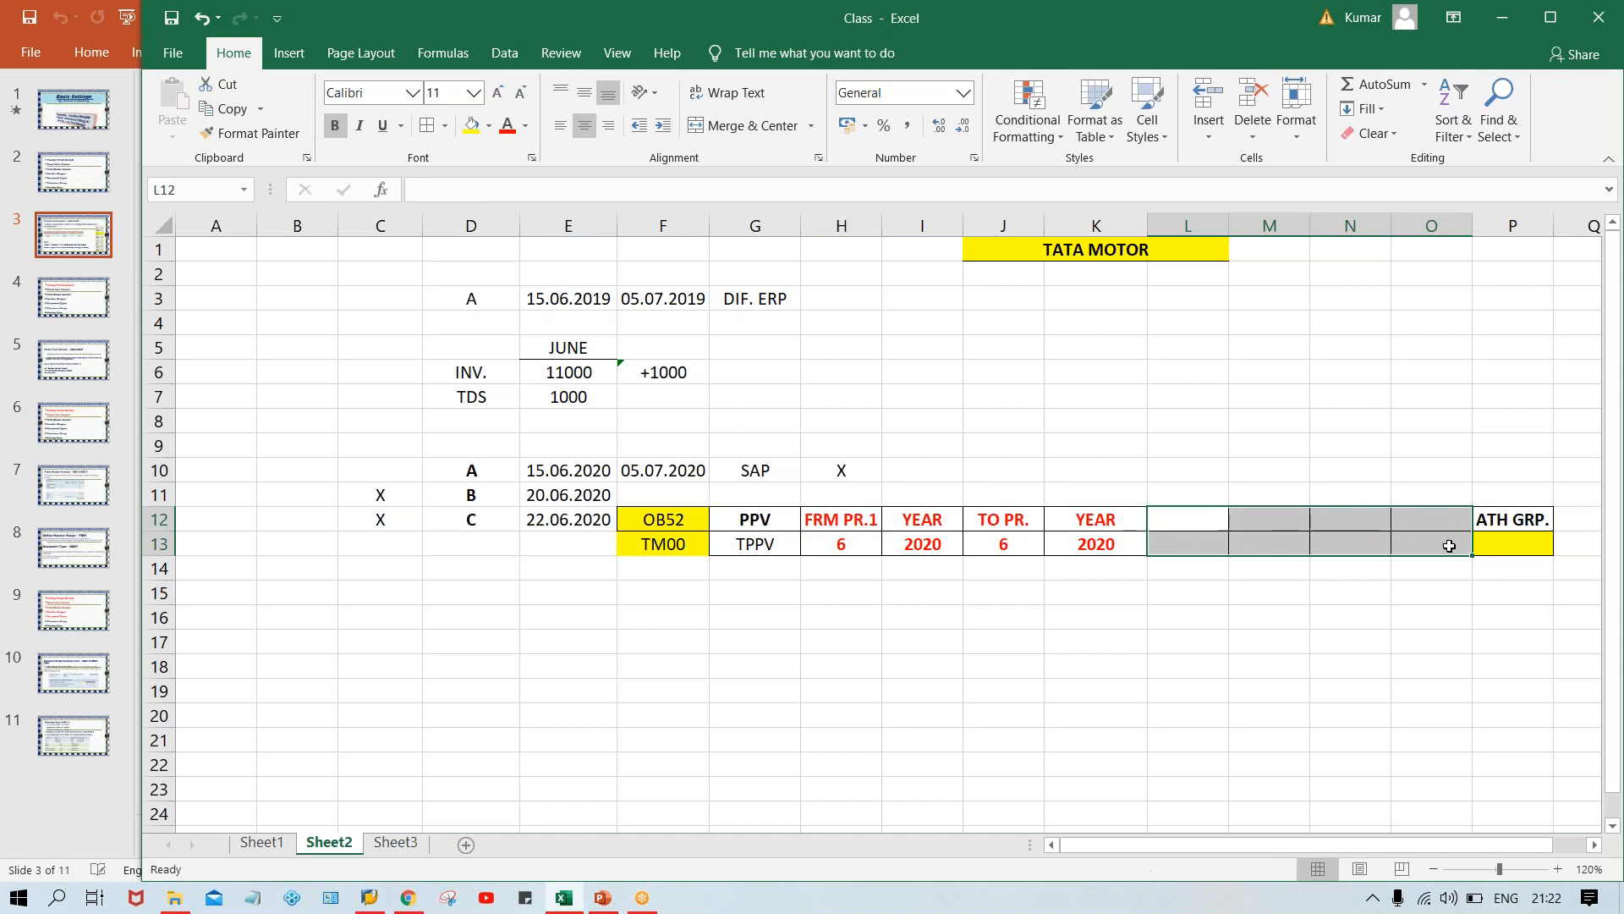
- Set the first block's from period in H13 and to period in J13 to 7
{"action": "left_click", "coordinate": [828, 551]}
{"action": "type", "text": "7"}
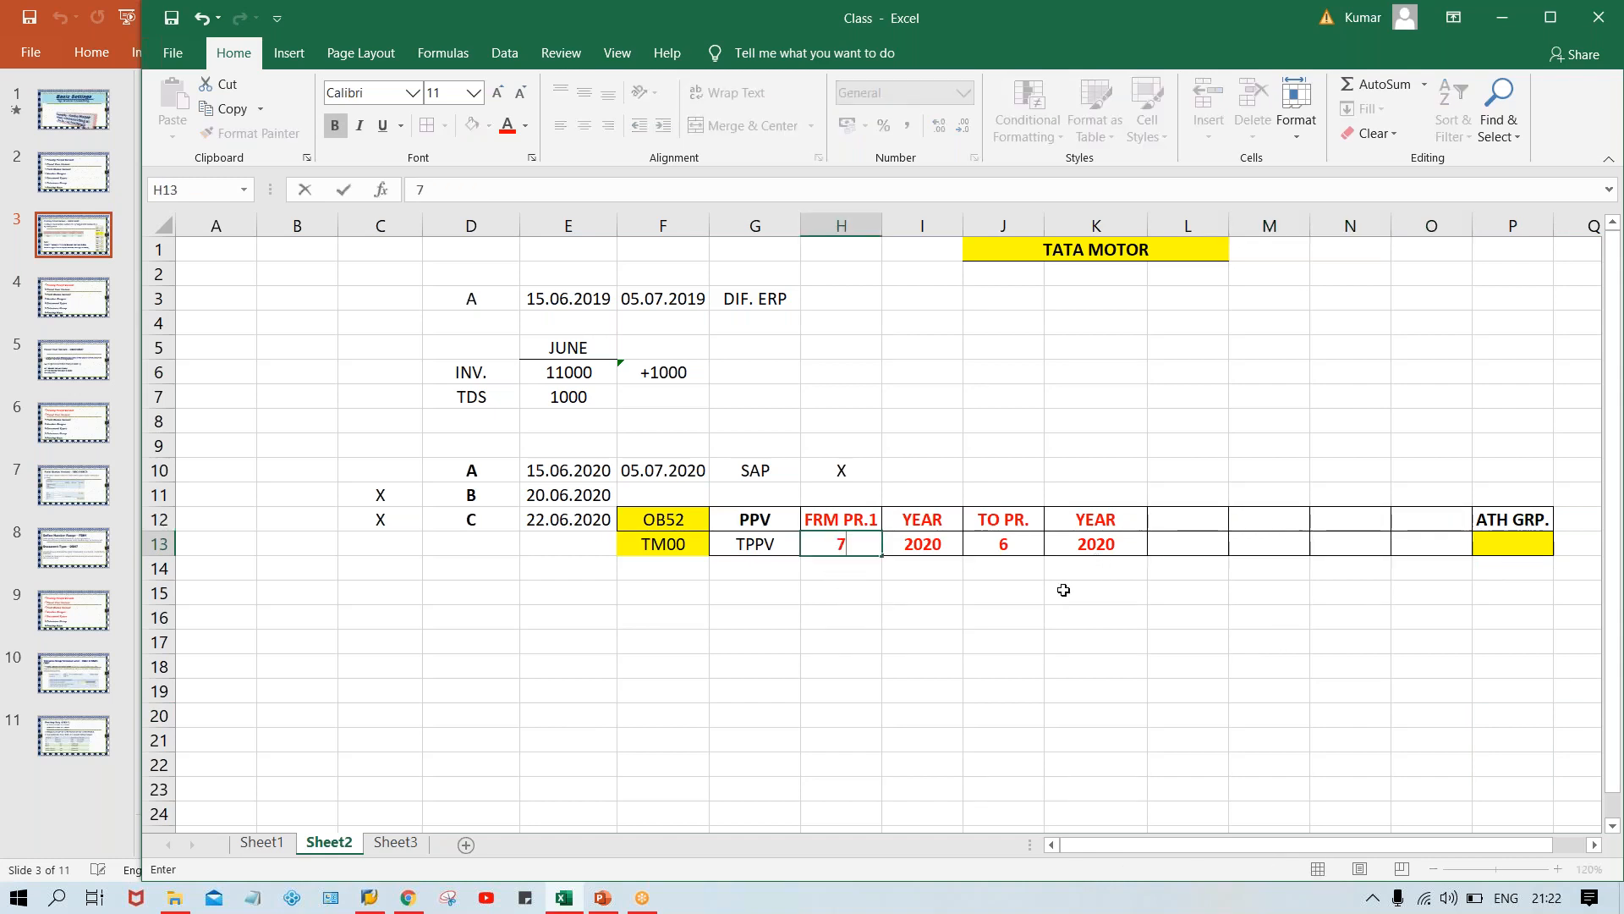
{"action": "left_click", "coordinate": [1007, 549]}
{"action": "type", "text": "7"}
{"action": "left_click", "coordinate": [1026, 651]}
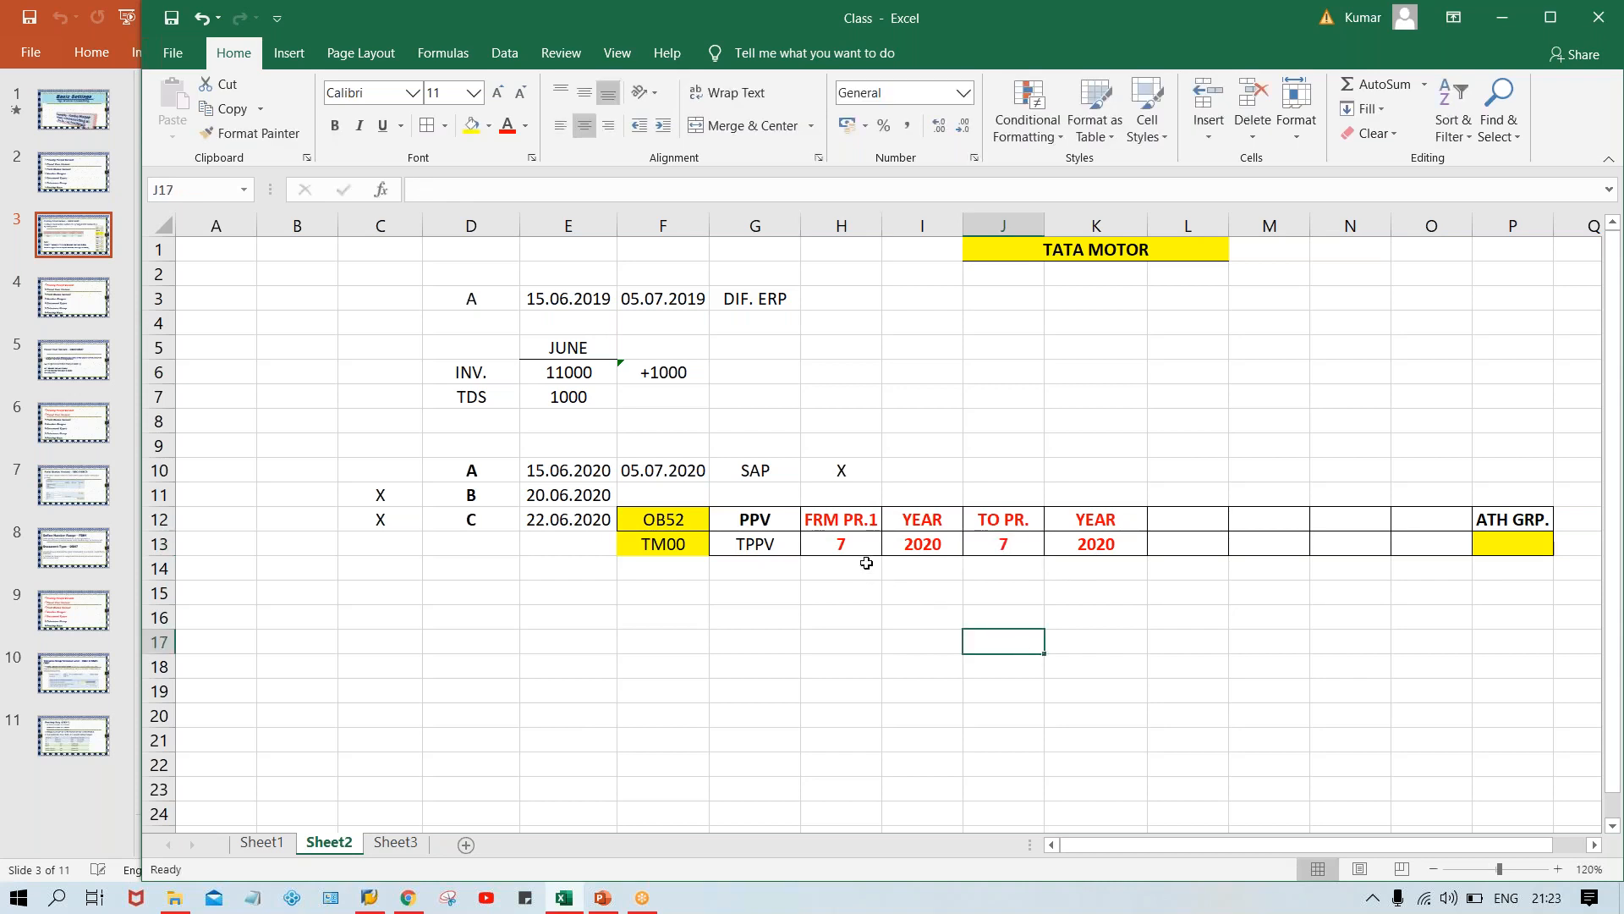
- Check the first block's from and to periods, and set the from period in H13 to 5
{"action": "left_click", "coordinate": [843, 535]}
{"action": "left_click", "coordinate": [994, 543]}
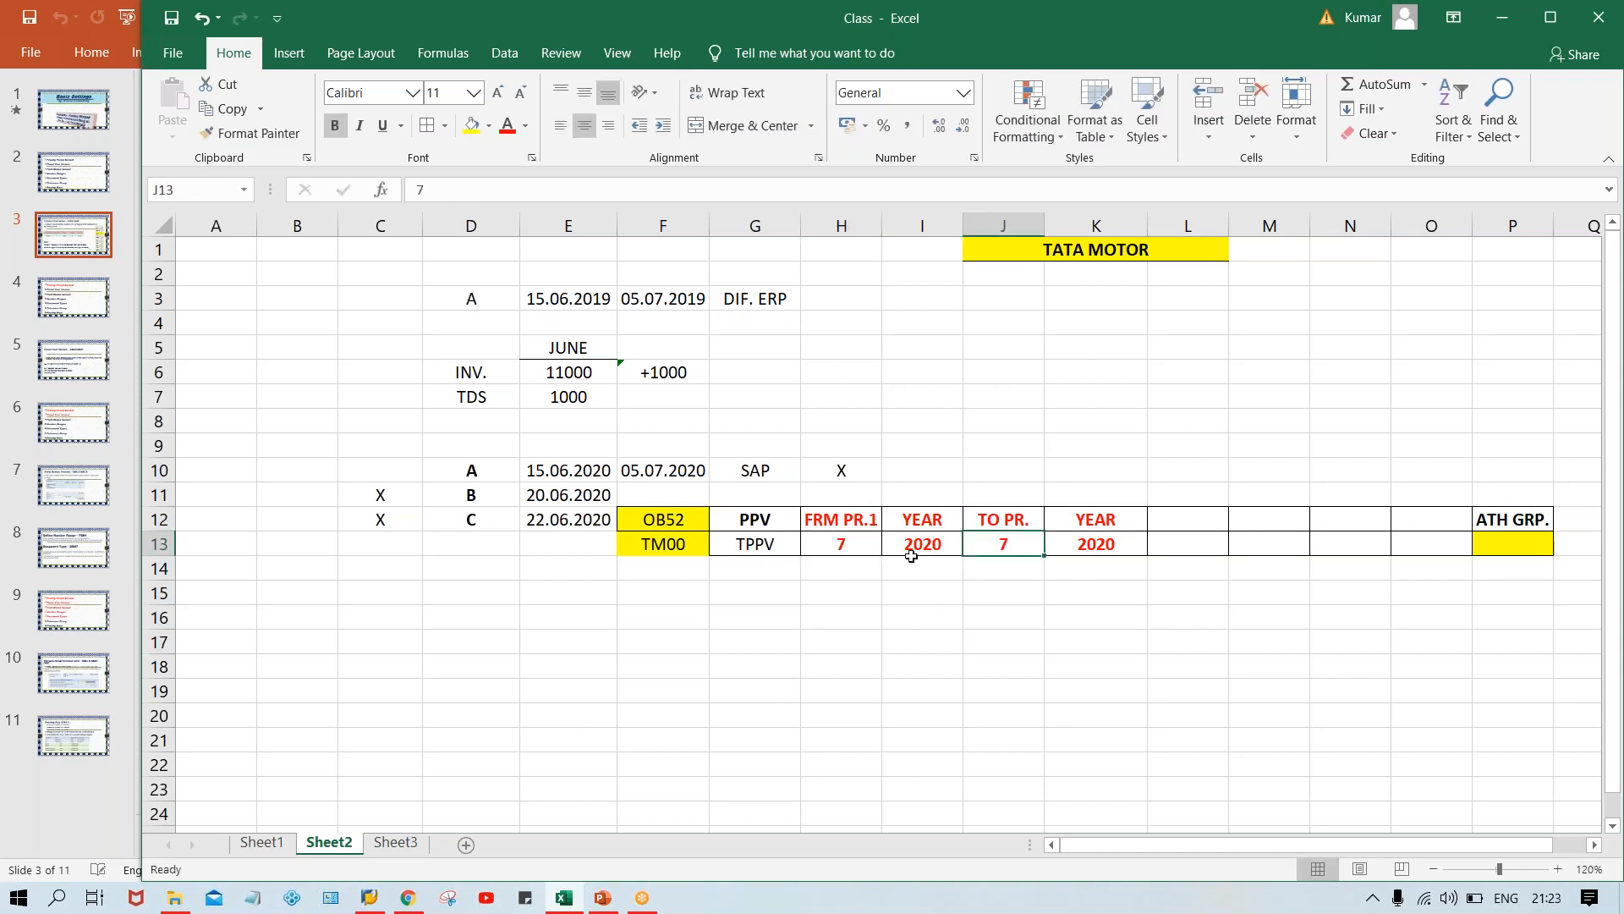
{"action": "left_click", "coordinate": [828, 547]}
{"action": "type", "text": "5"}
{"action": "key", "text": "Return"}
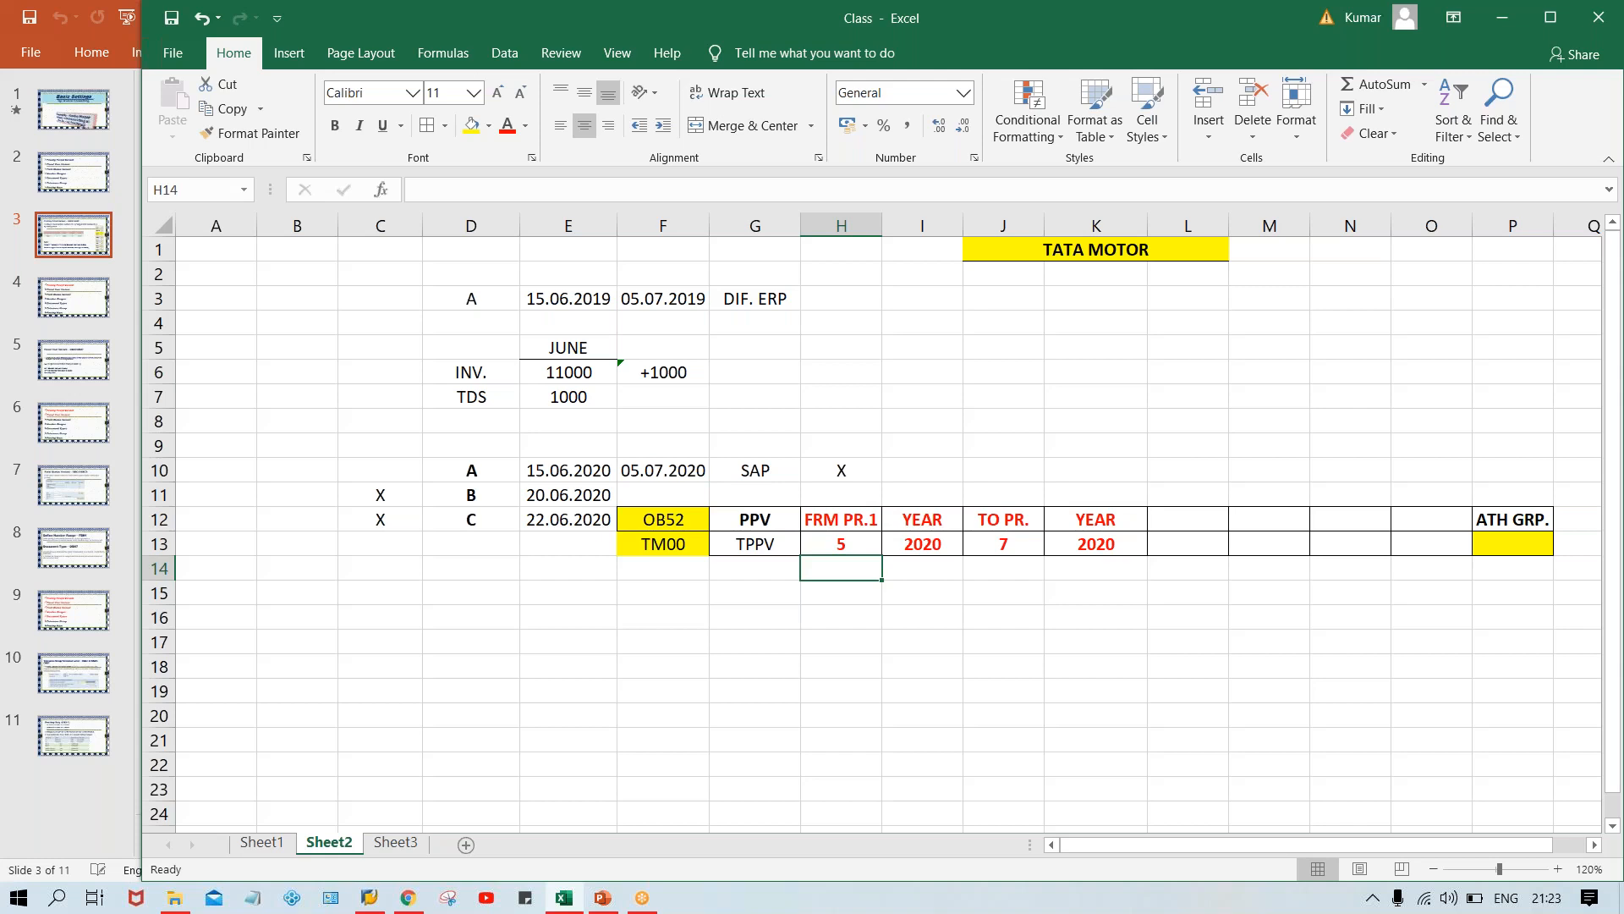
- Undo the period changes in H13 and J13 and the deletion of the second period block
{"action": "key", "text": "ctrl+z"}
{"action": "key", "text": "ctrl+z"}
{"action": "key", "text": "ctrl+z"}
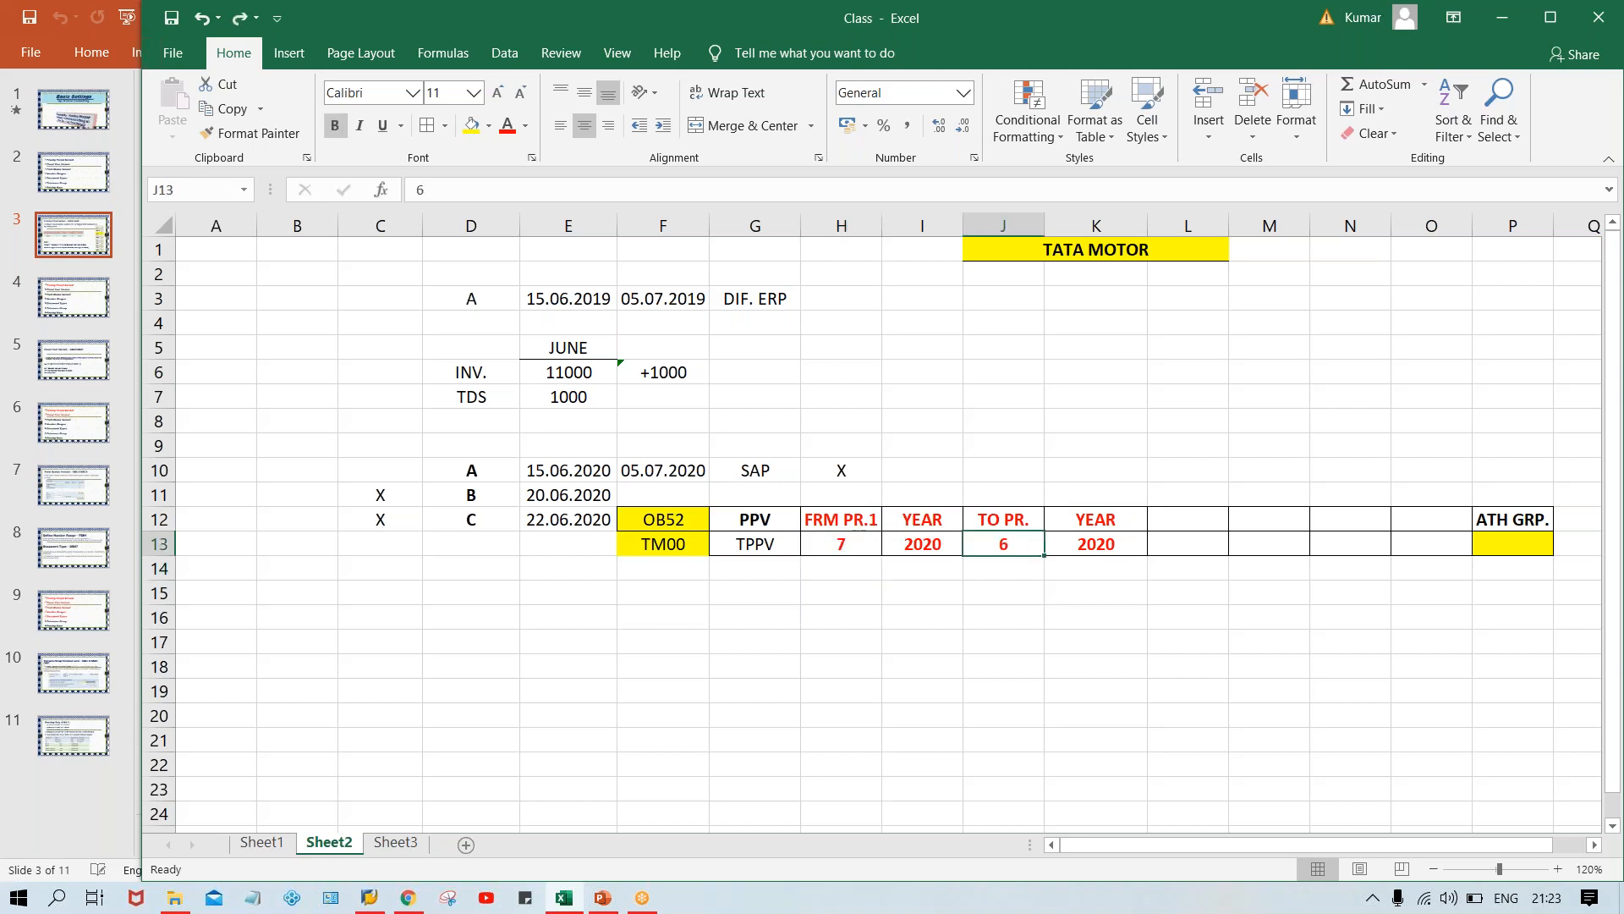
{"action": "key", "text": "ctrl+v"}
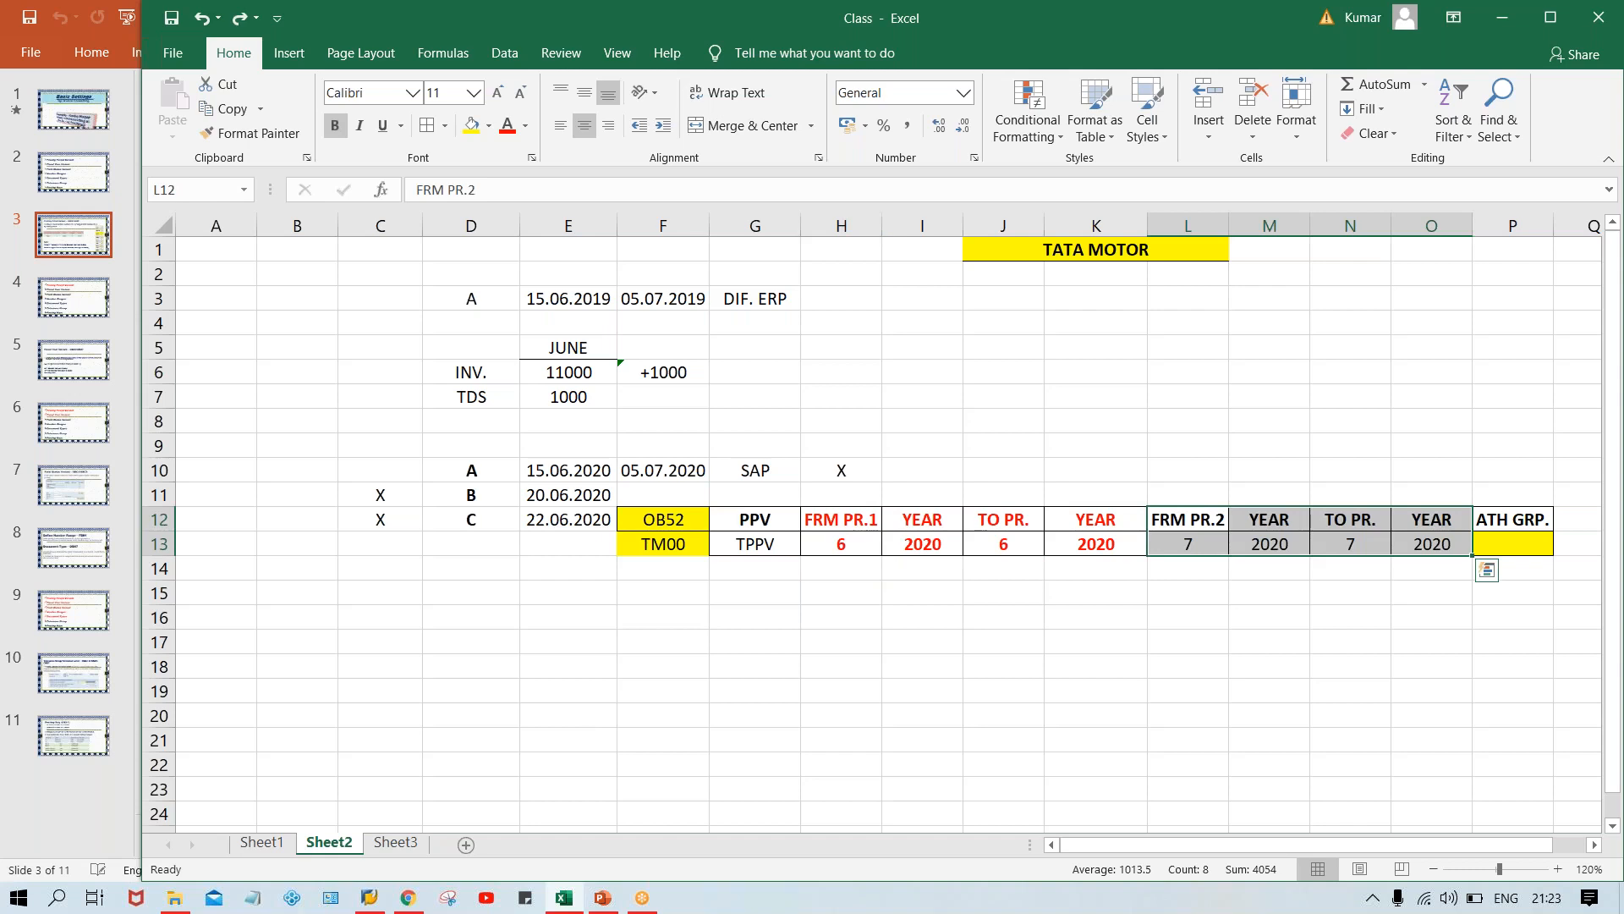
{"action": "left_click", "coordinate": [1357, 688]}
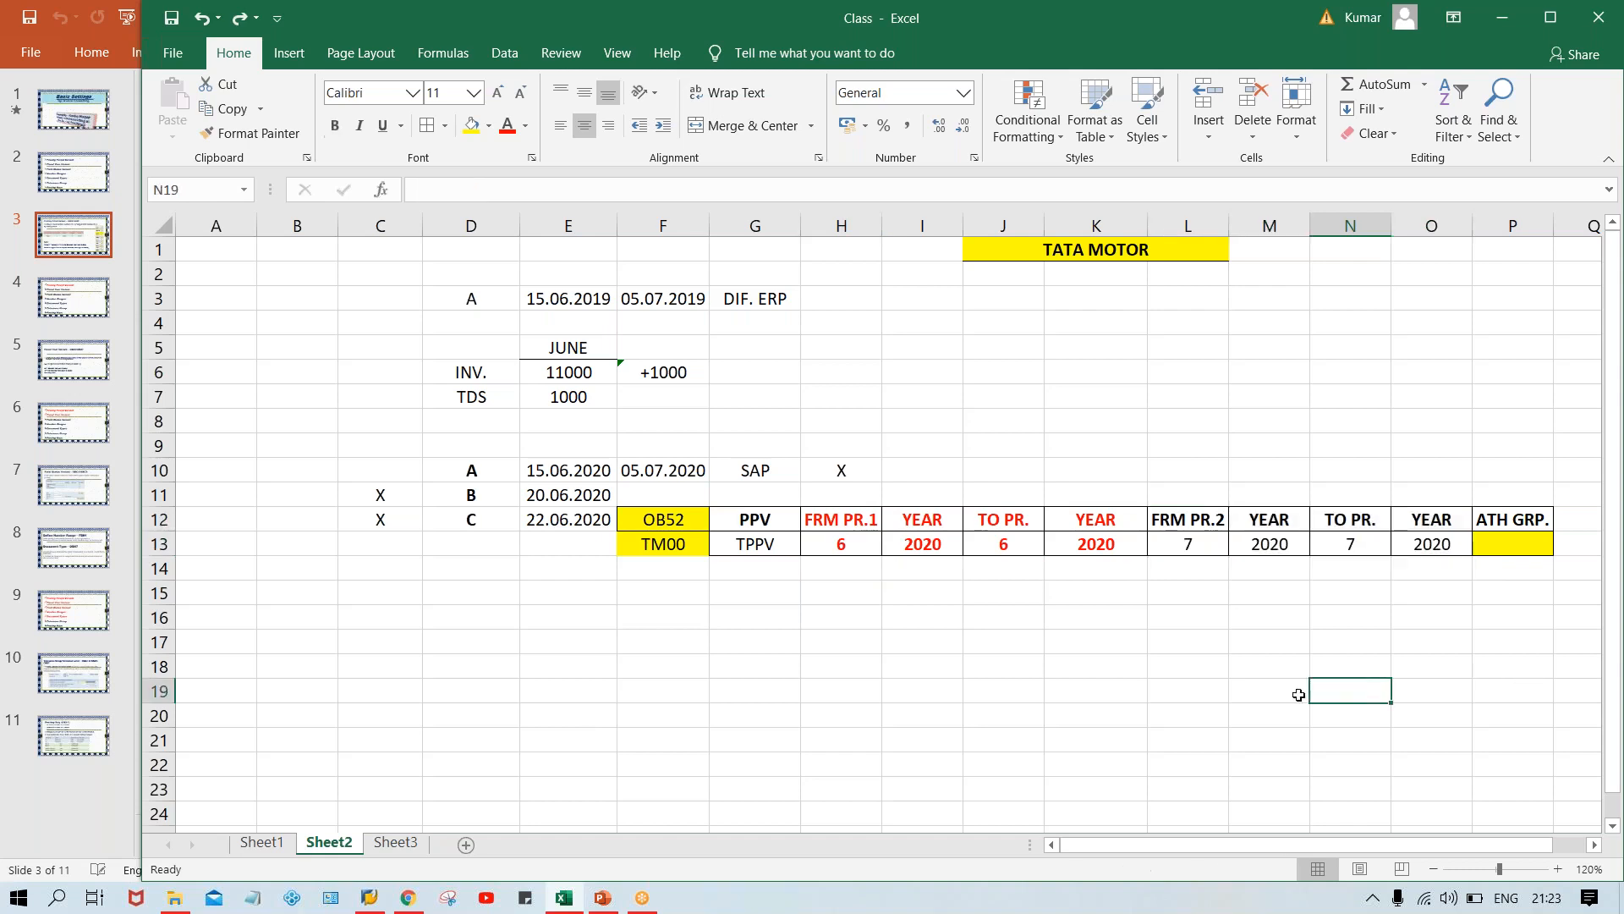
- Compare the from and to periods of the second block in L13 and N13 with the first block's in H13 and J13
{"action": "left_click", "coordinate": [1180, 543]}
{"action": "left_click", "coordinate": [1367, 546]}
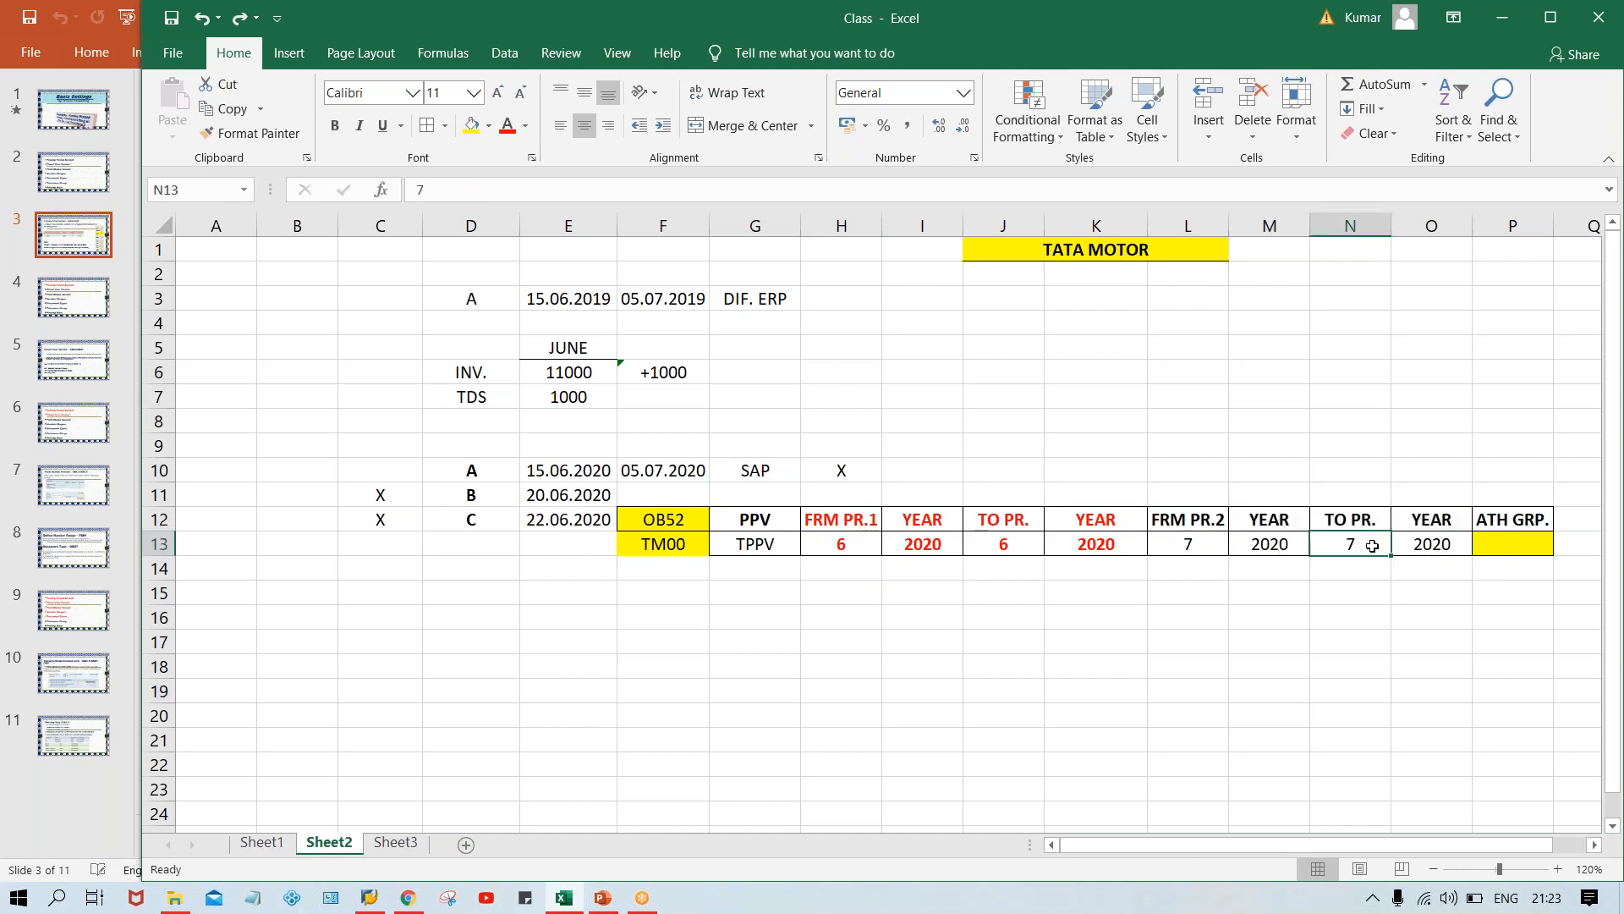
{"action": "left_click", "coordinate": [1200, 550]}
{"action": "left_click", "coordinate": [850, 548]}
{"action": "left_click", "coordinate": [1007, 549]}
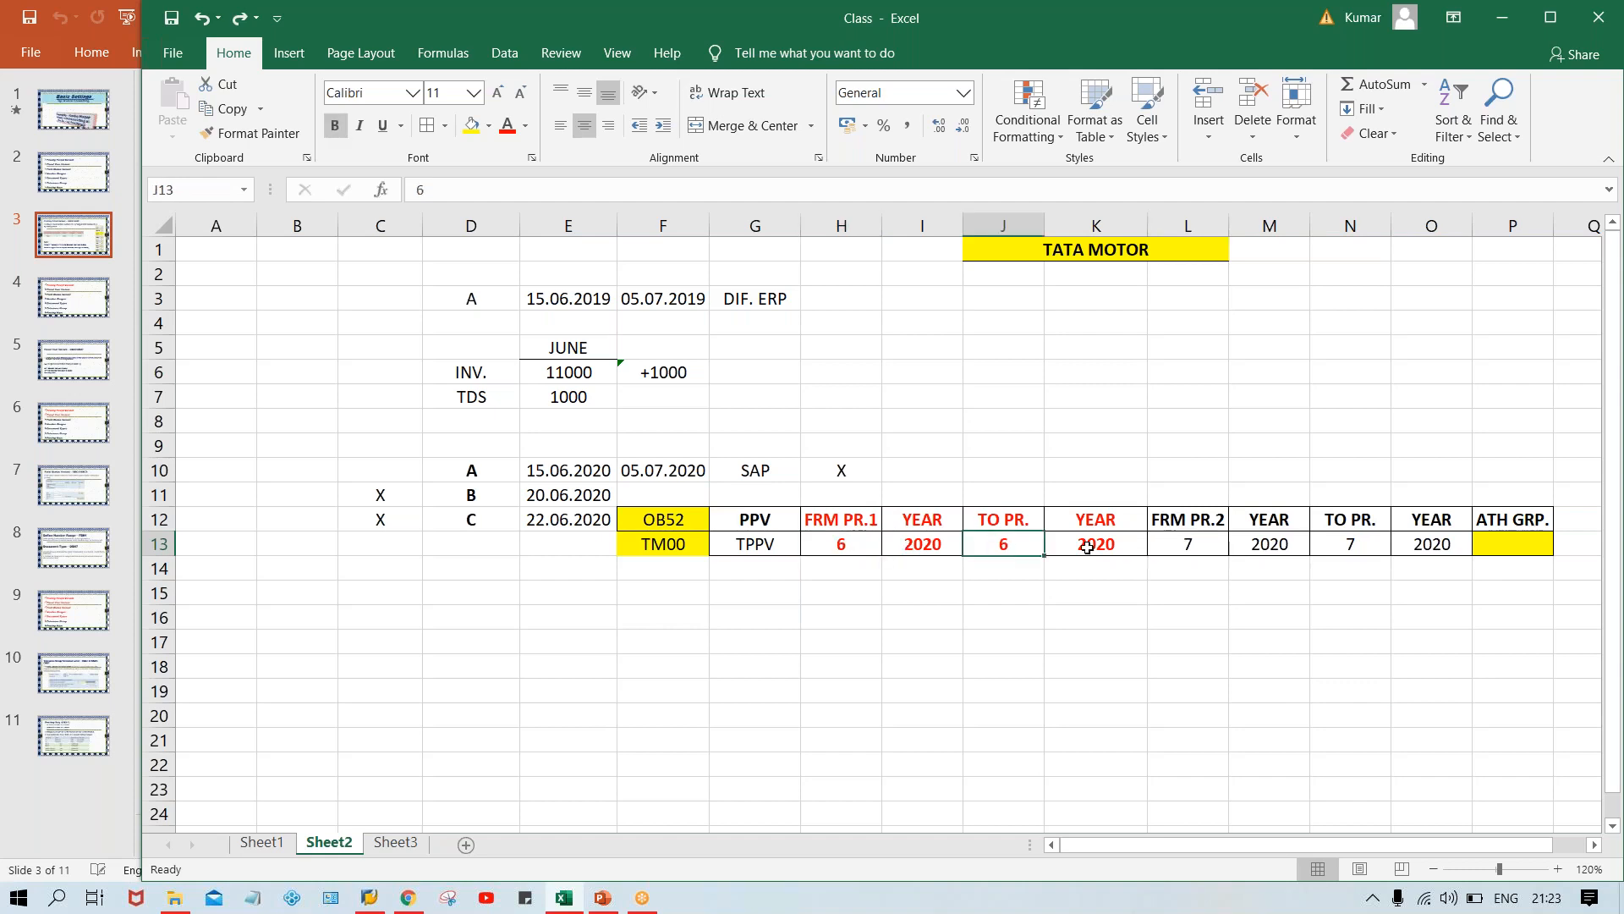
{"action": "left_click", "coordinate": [1185, 543]}
{"action": "left_click", "coordinate": [1345, 541]}
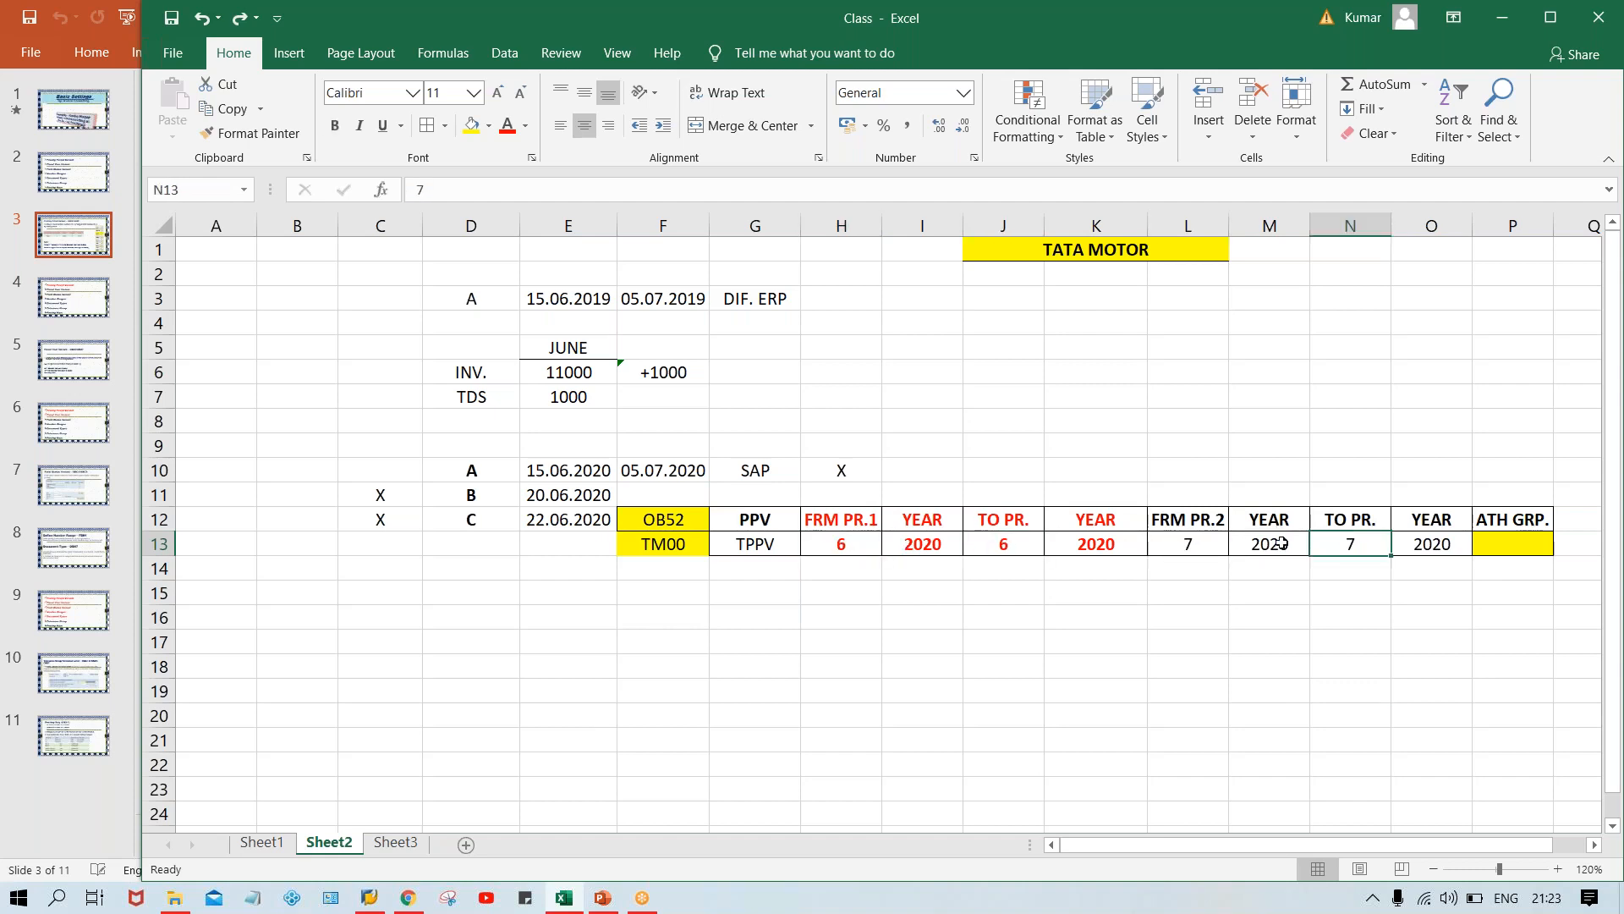
{"action": "left_click", "coordinate": [1175, 555]}
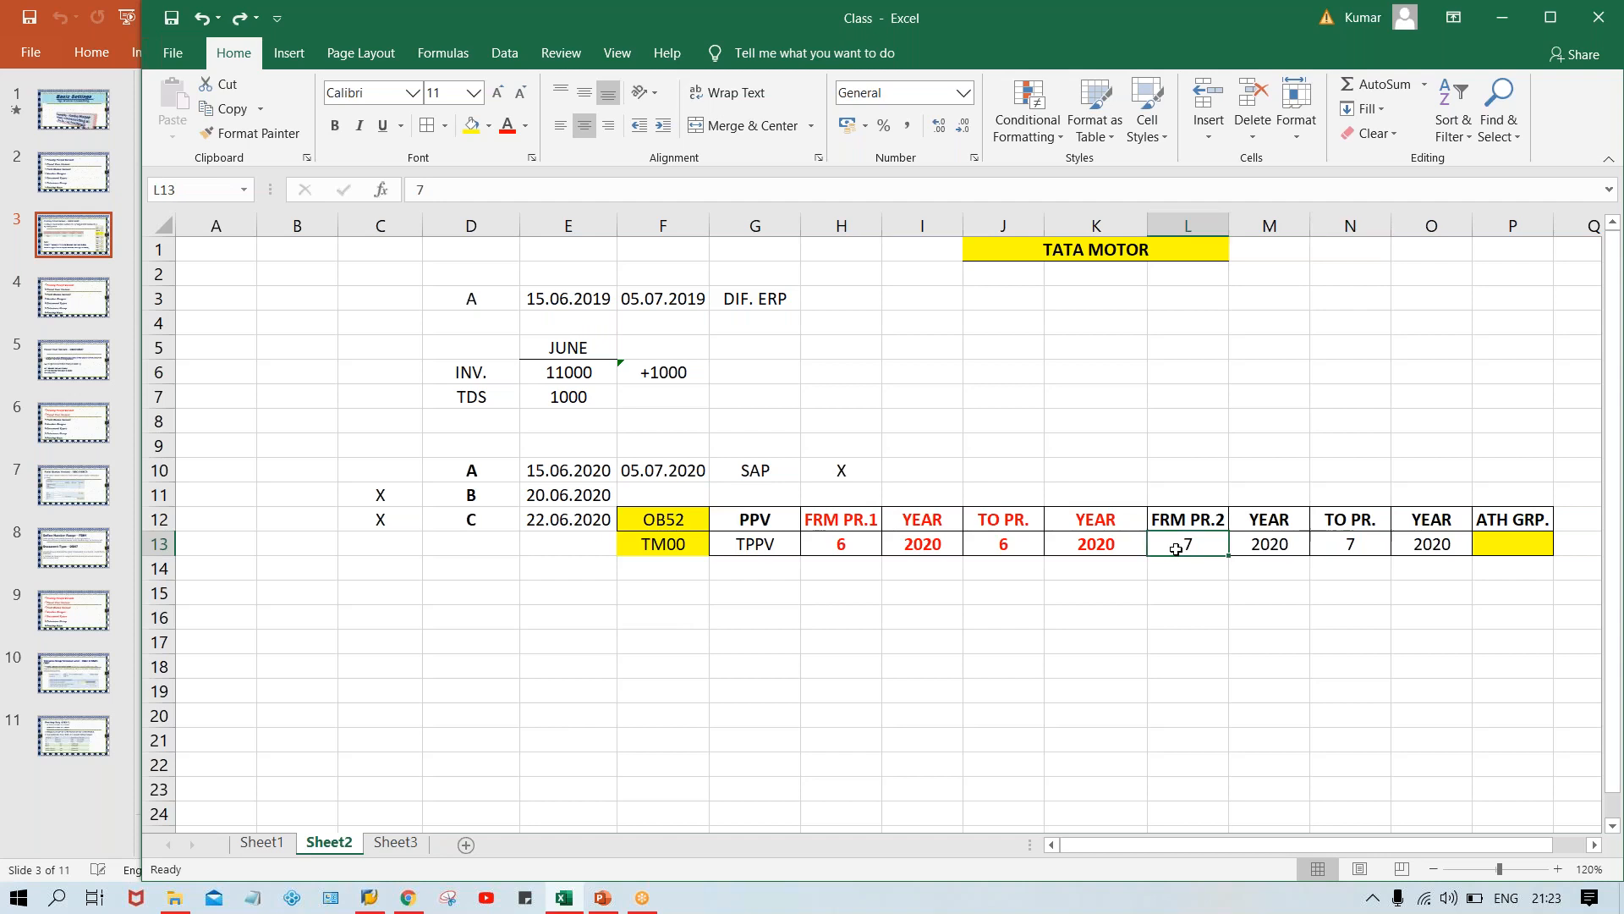
- Set the first block's from period in H13 and to period in J13 to 5
{"action": "left_click", "coordinate": [848, 526]}
{"action": "left_click", "coordinate": [854, 543]}
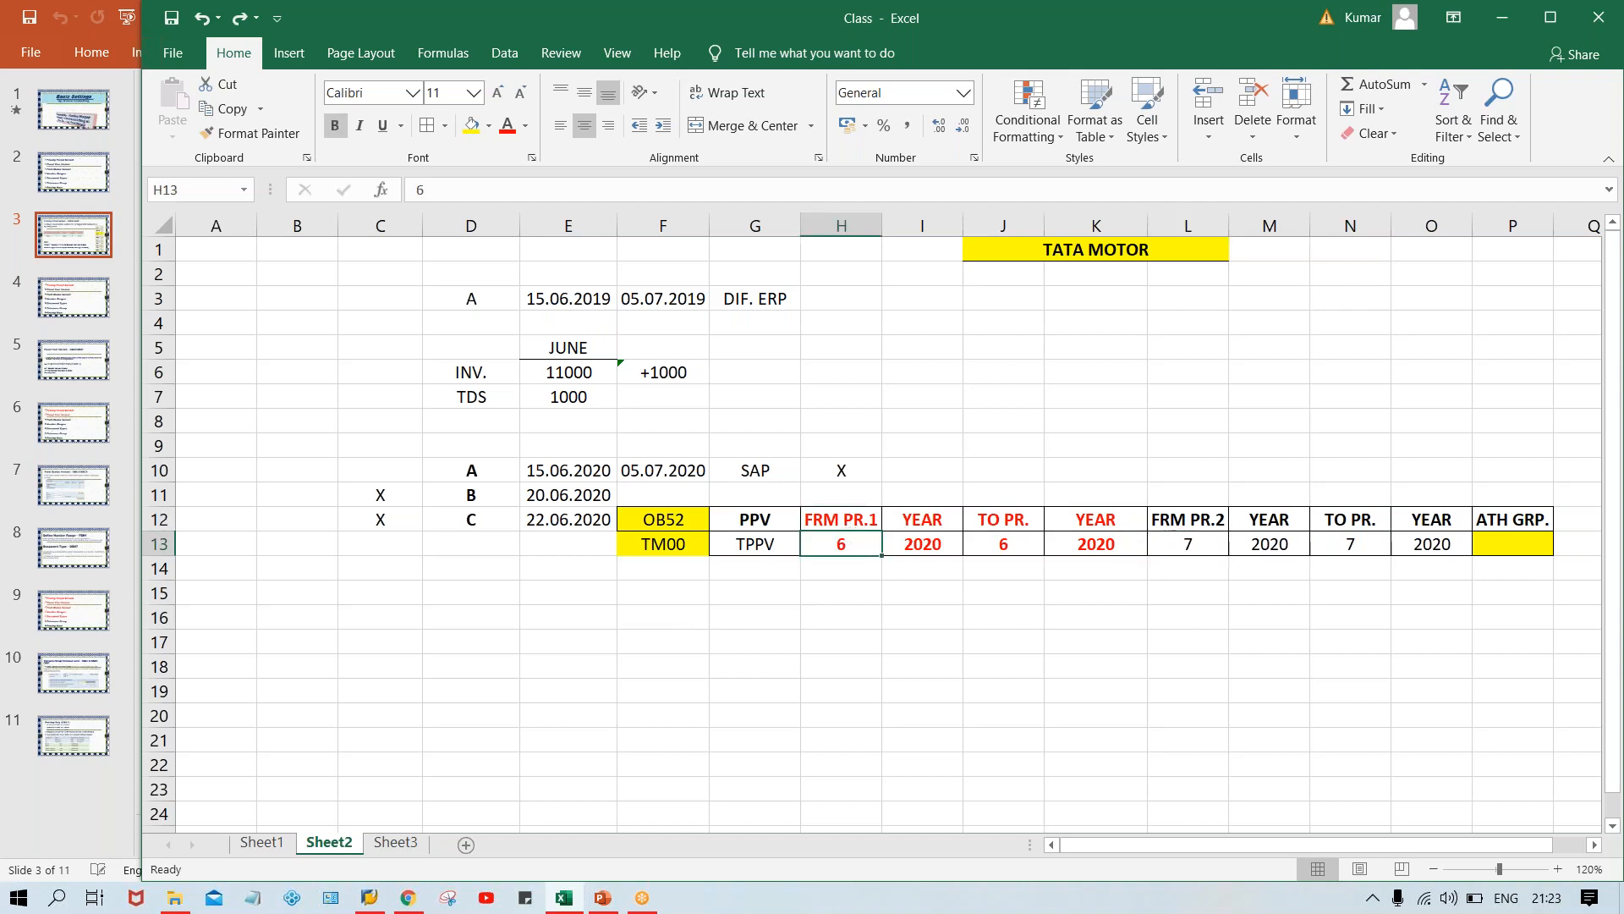
{"action": "type", "text": "5"}
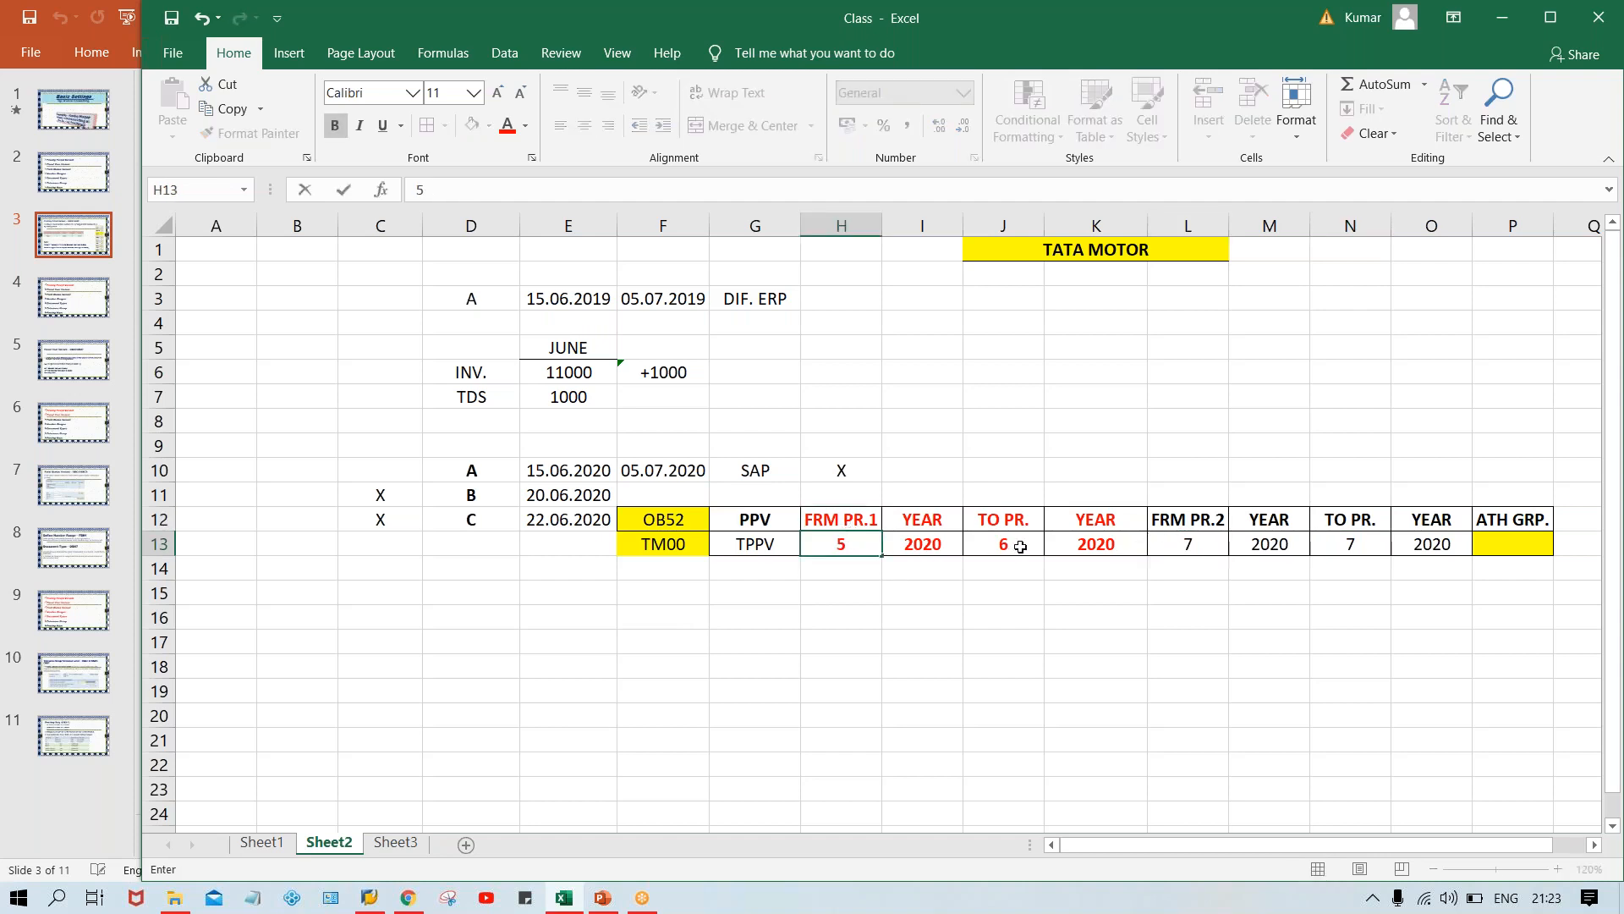
{"action": "left_click", "coordinate": [1020, 546]}
{"action": "type", "text": "5"}
{"action": "left_click", "coordinate": [1052, 663]}
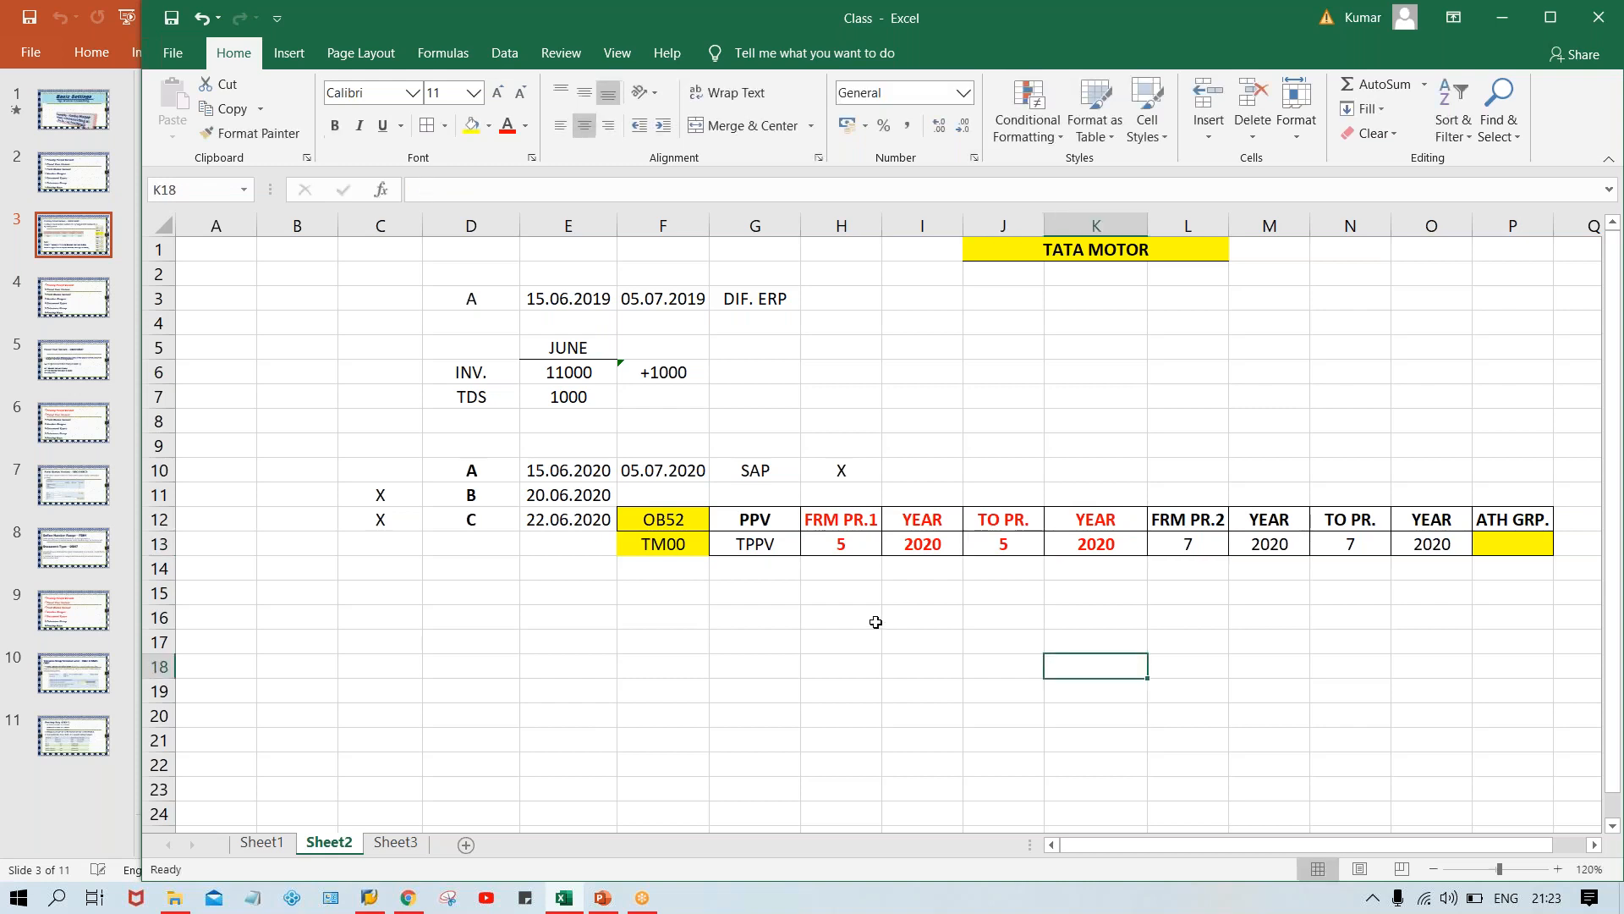
- Review the from and to periods of both blocks in row 13 and the authorization group cell P13
{"action": "left_click", "coordinate": [842, 558]}
{"action": "left_click", "coordinate": [1038, 567]}
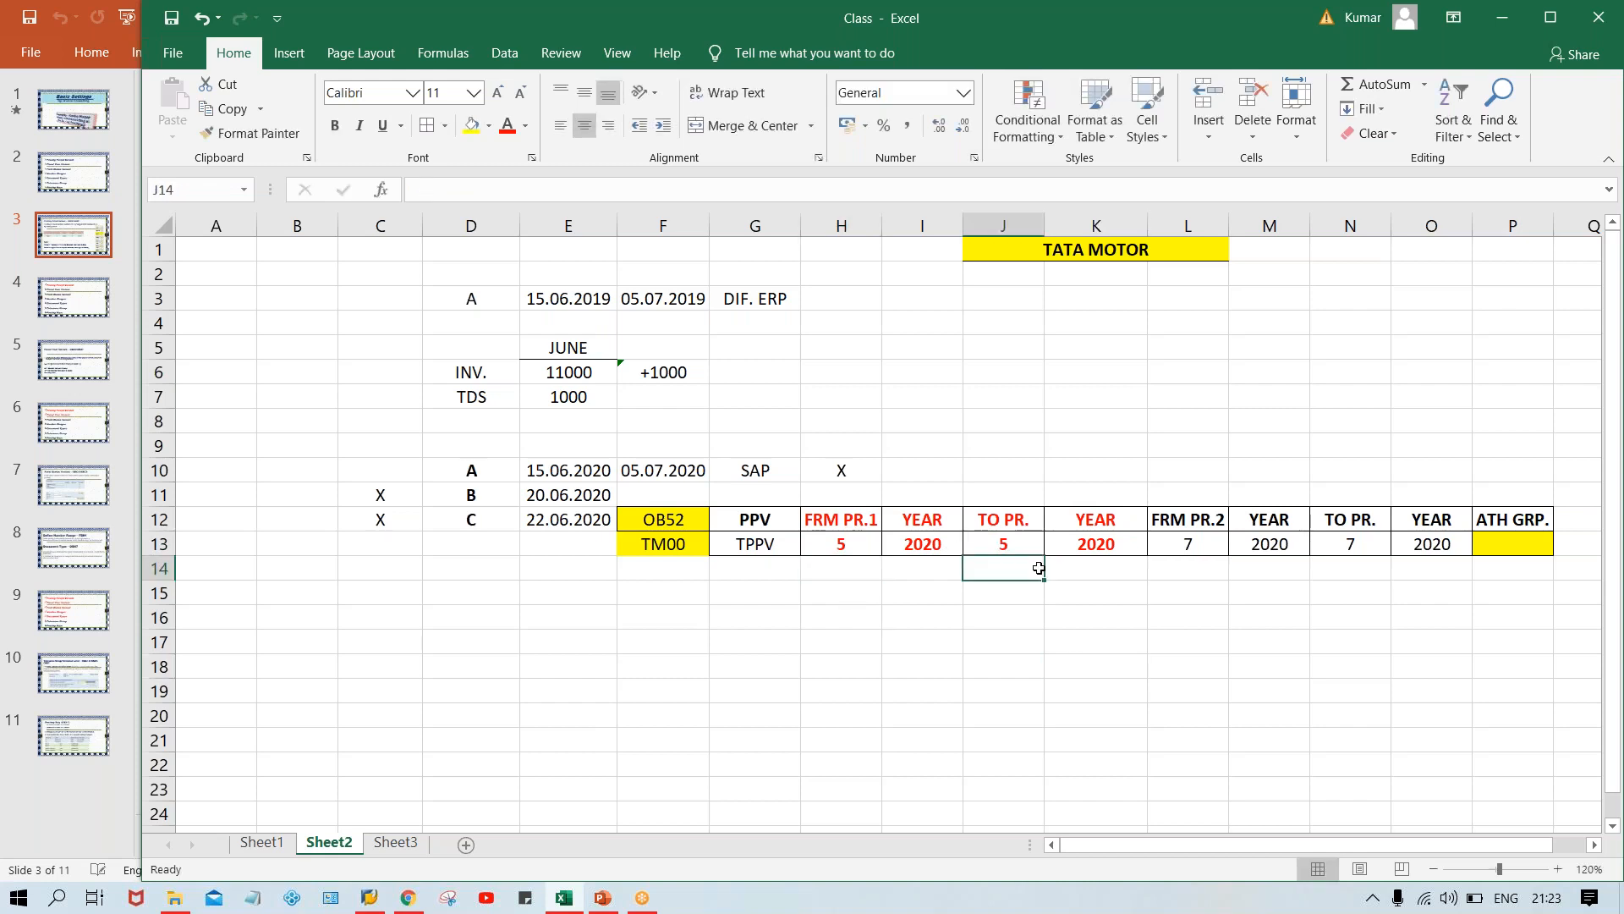
{"action": "left_click", "coordinate": [1223, 559]}
{"action": "left_click", "coordinate": [1371, 540]}
{"action": "left_click", "coordinate": [1360, 573]}
{"action": "left_click", "coordinate": [1189, 569]}
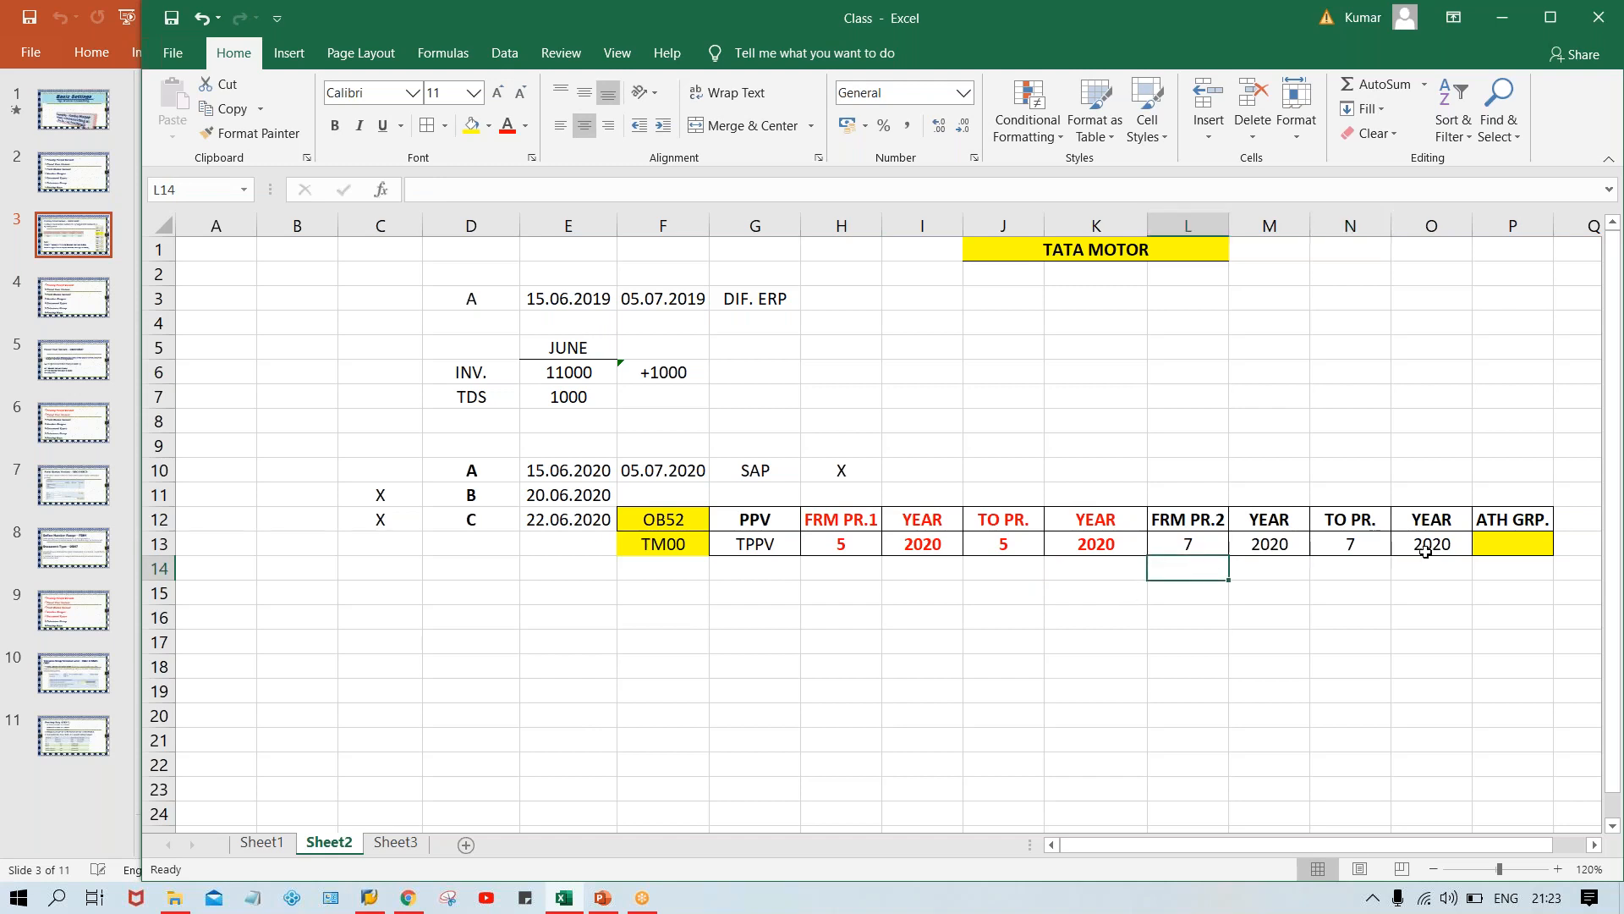
{"action": "left_click", "coordinate": [1514, 537]}
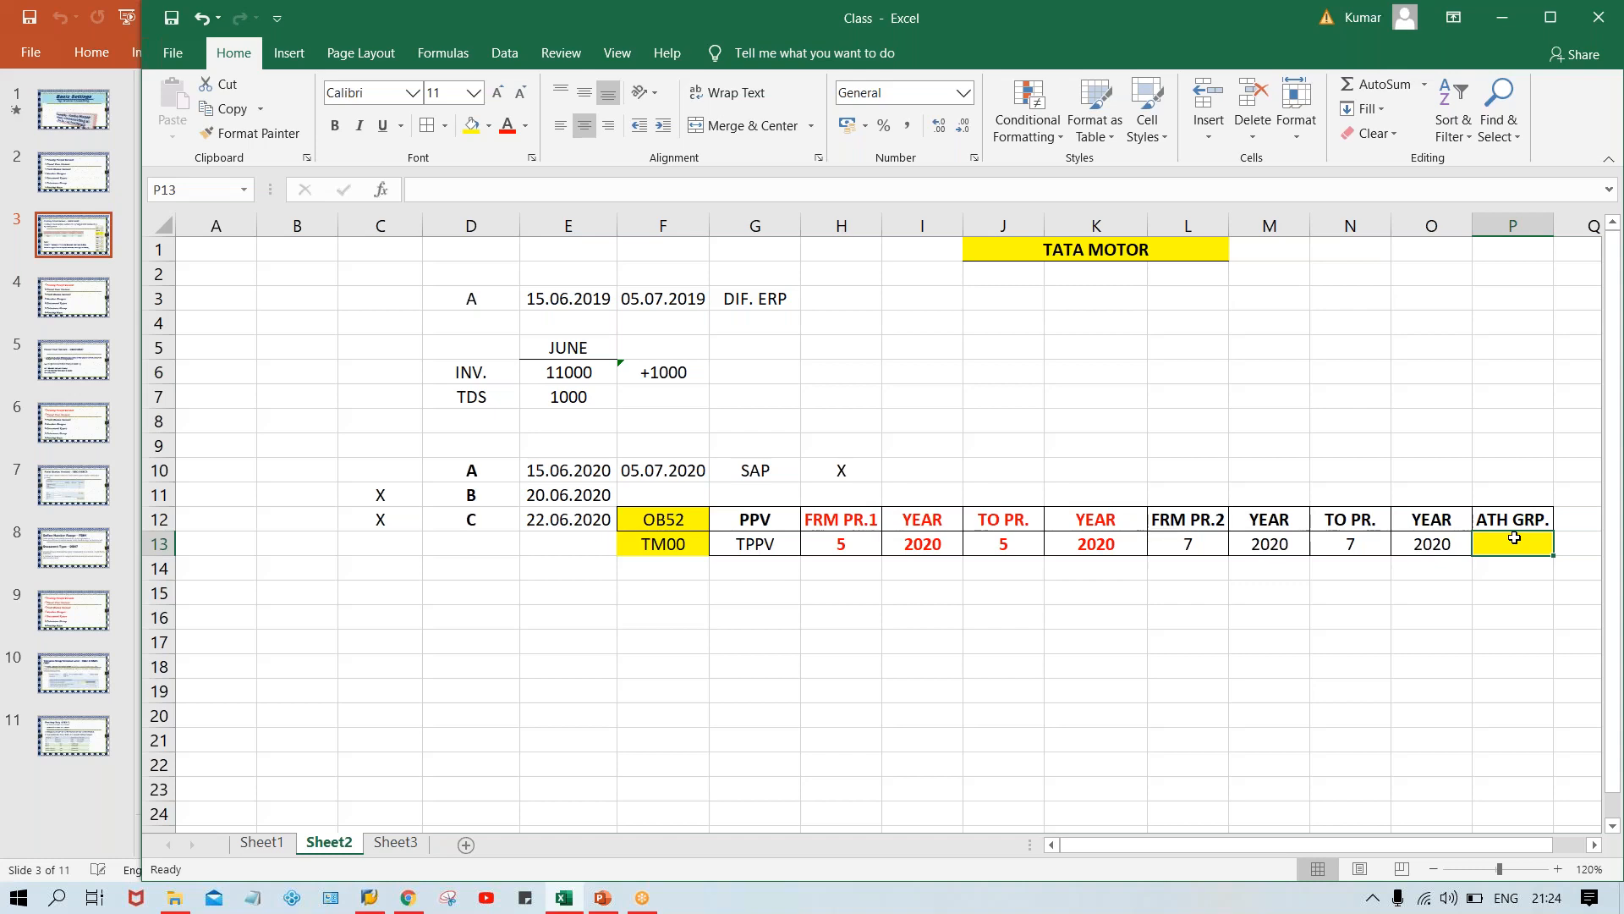
{"action": "left_click", "coordinate": [855, 713]}
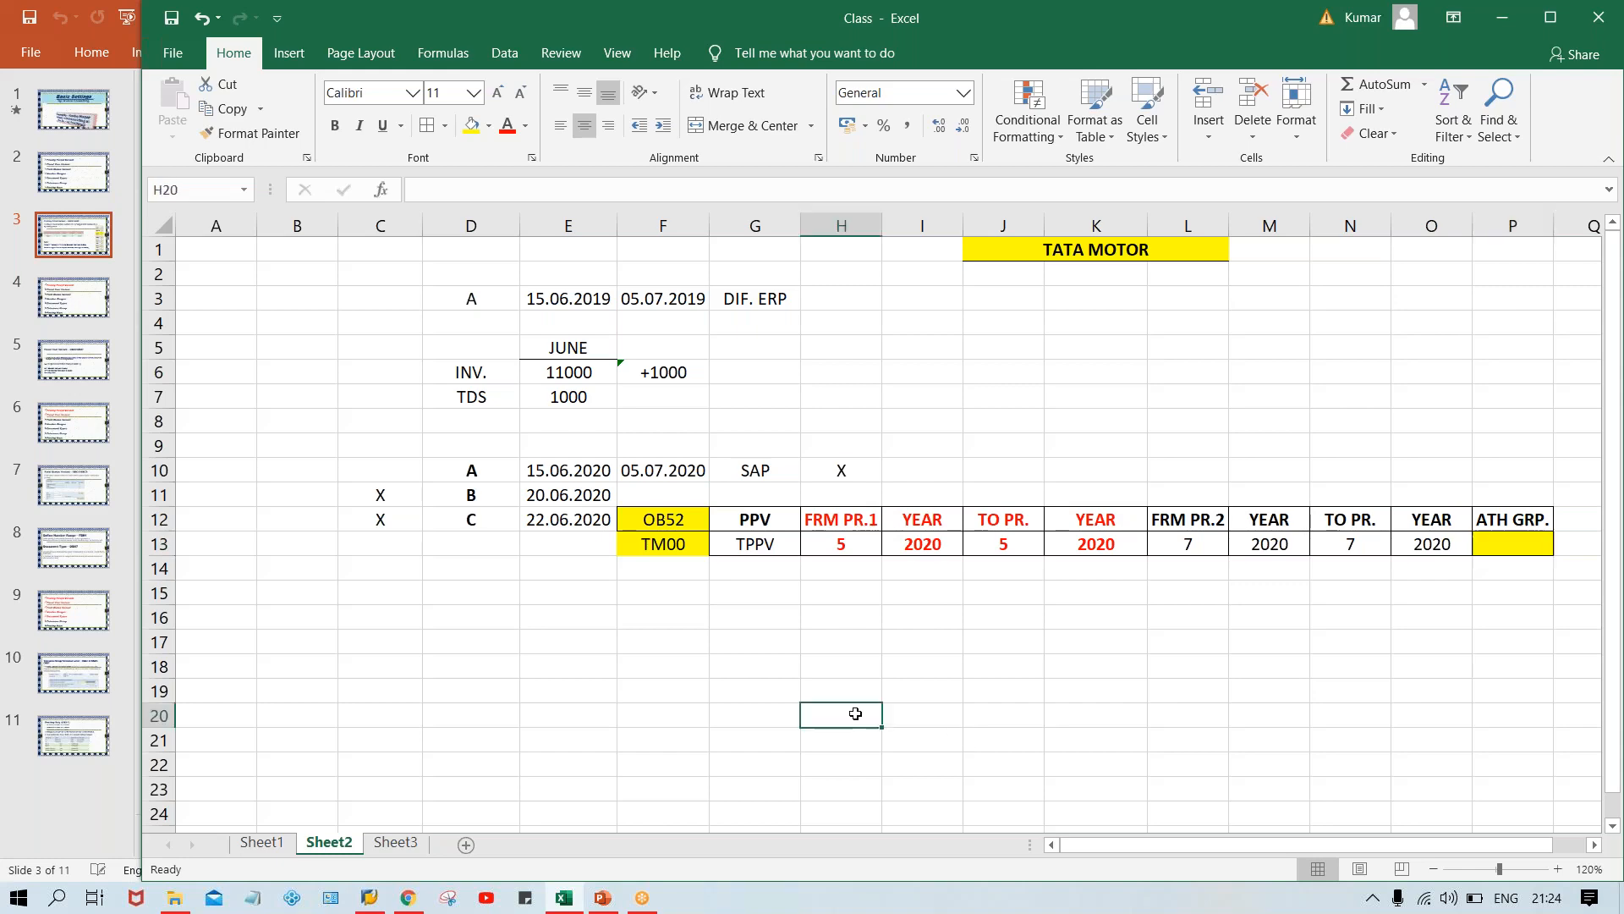
- Check the Posting Period Variant slide in PowerPoint and return to the Excel sheet
{"action": "left_click", "coordinate": [602, 897]}
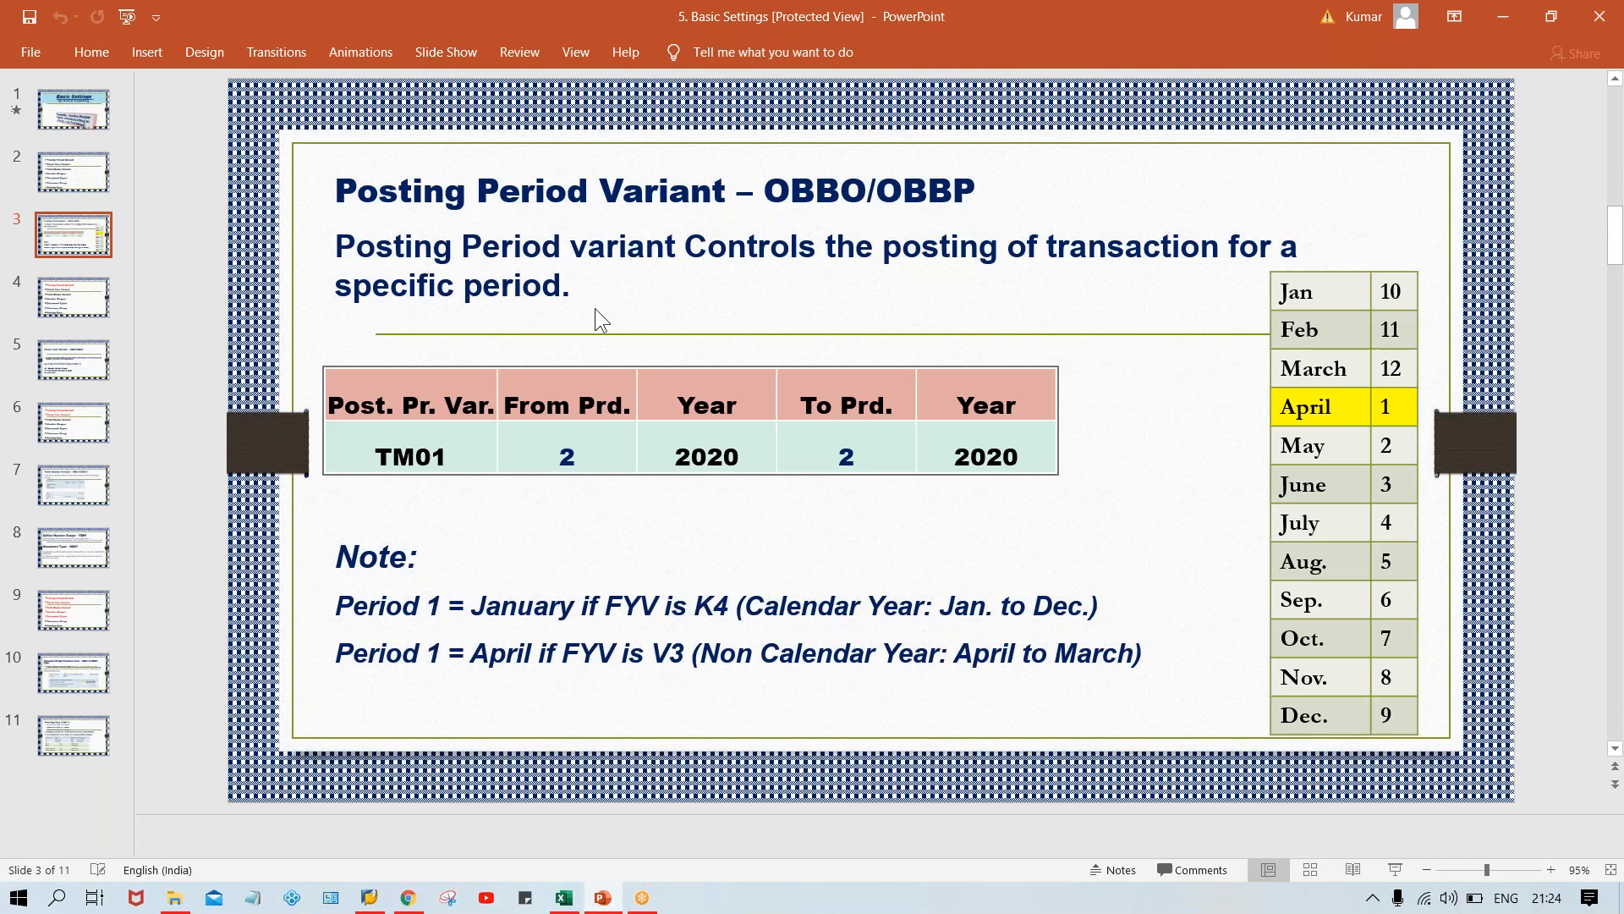
{"action": "key", "text": "alt+Tab"}
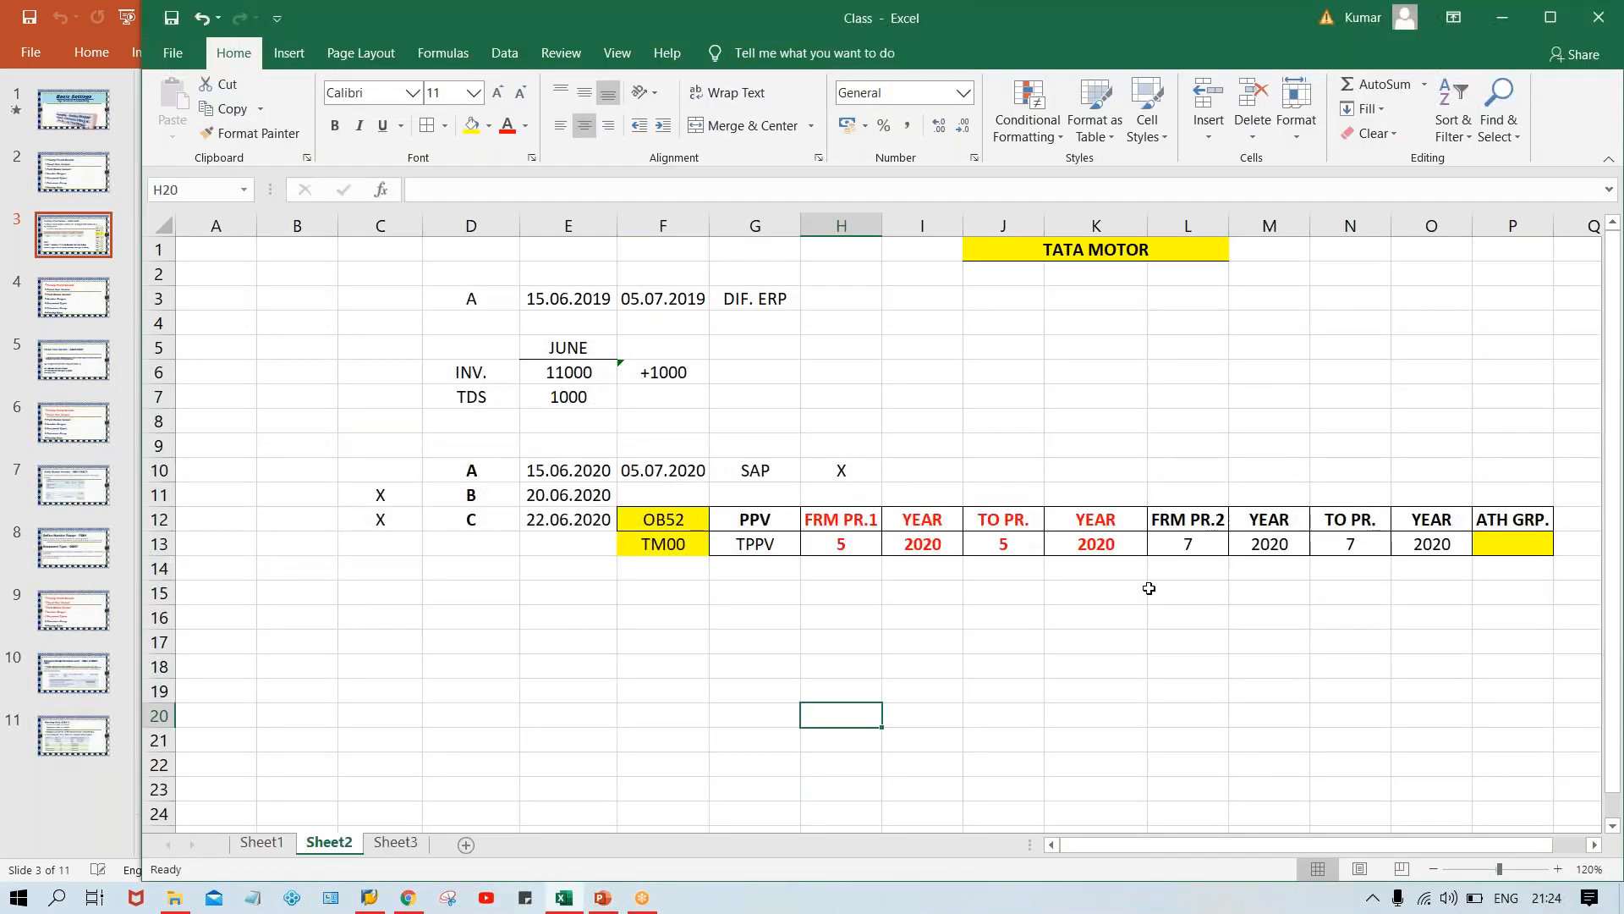
{"action": "left_click", "coordinate": [1085, 635]}
- Compare the dates in E10:E12 with the second block's periods and the first block's from and to periods
{"action": "left_click_drag", "start_coordinate": [558, 475], "coordinate": [549, 527]}
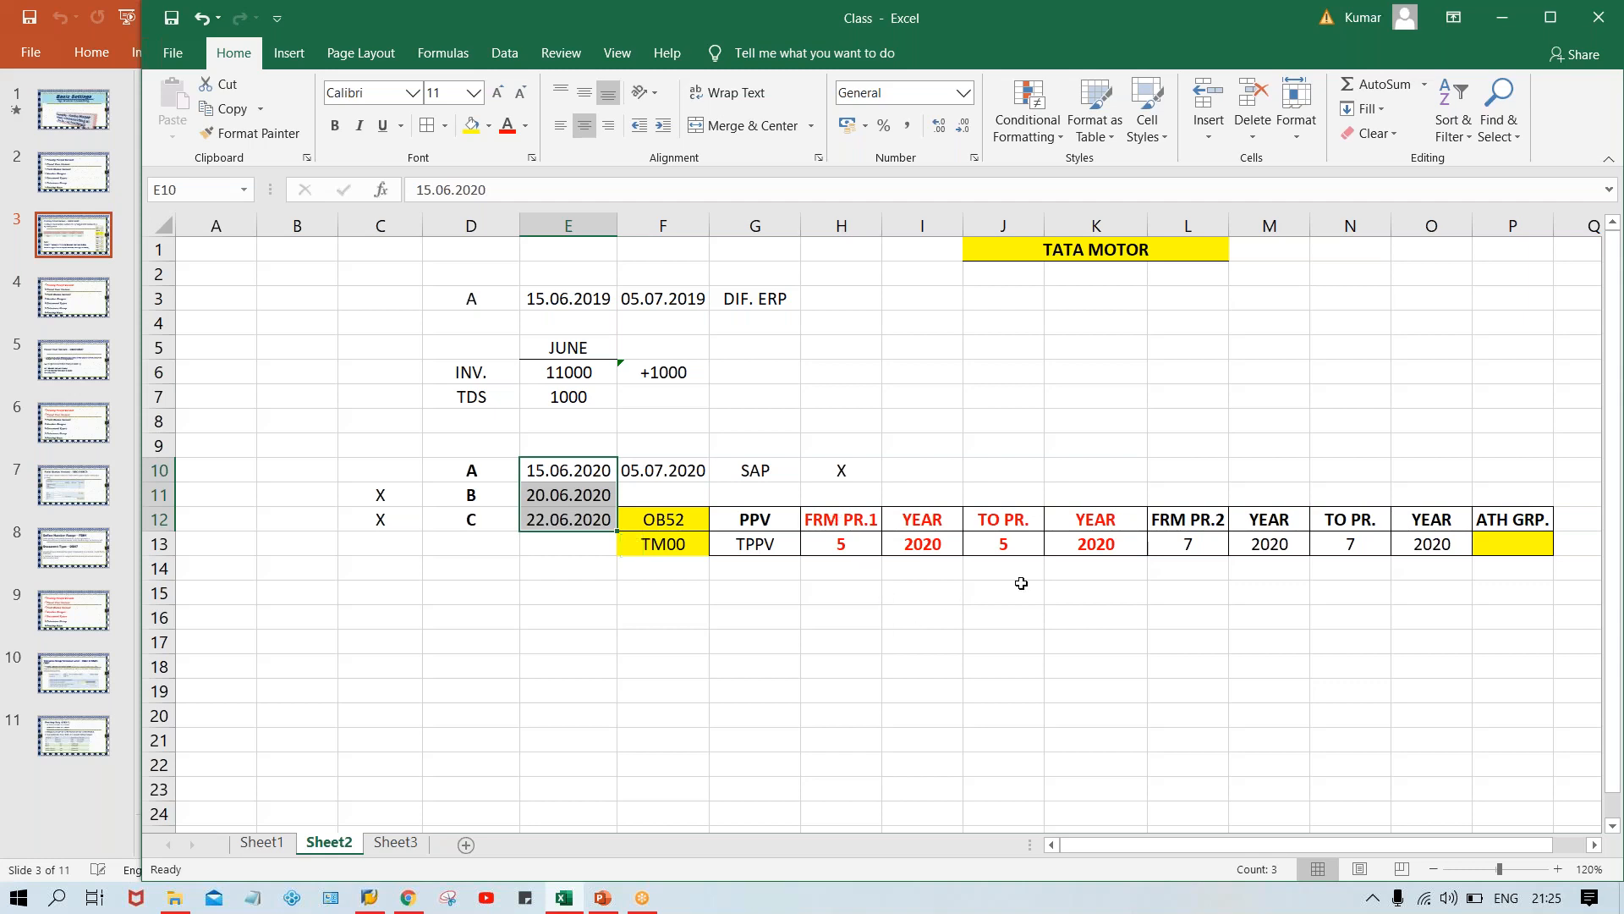
{"action": "left_click", "coordinate": [1219, 546]}
{"action": "left_click", "coordinate": [1345, 548]}
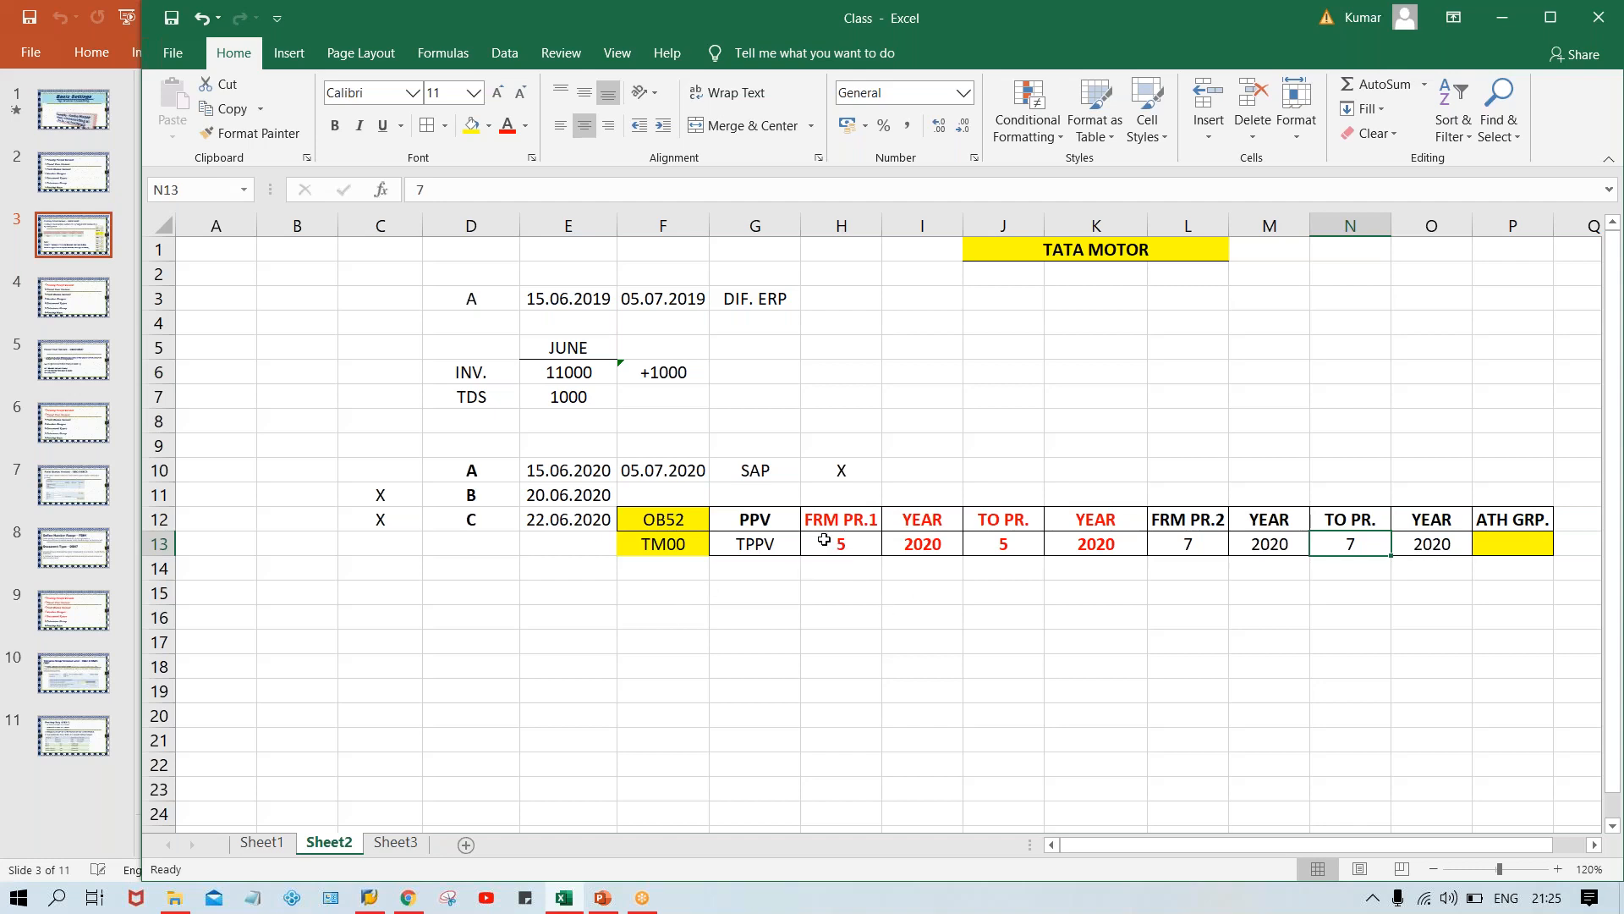
{"action": "left_click", "coordinate": [824, 540]}
{"action": "left_click_drag", "start_coordinate": [824, 540], "coordinate": [1049, 546]}
{"action": "left_click", "coordinate": [839, 546]}
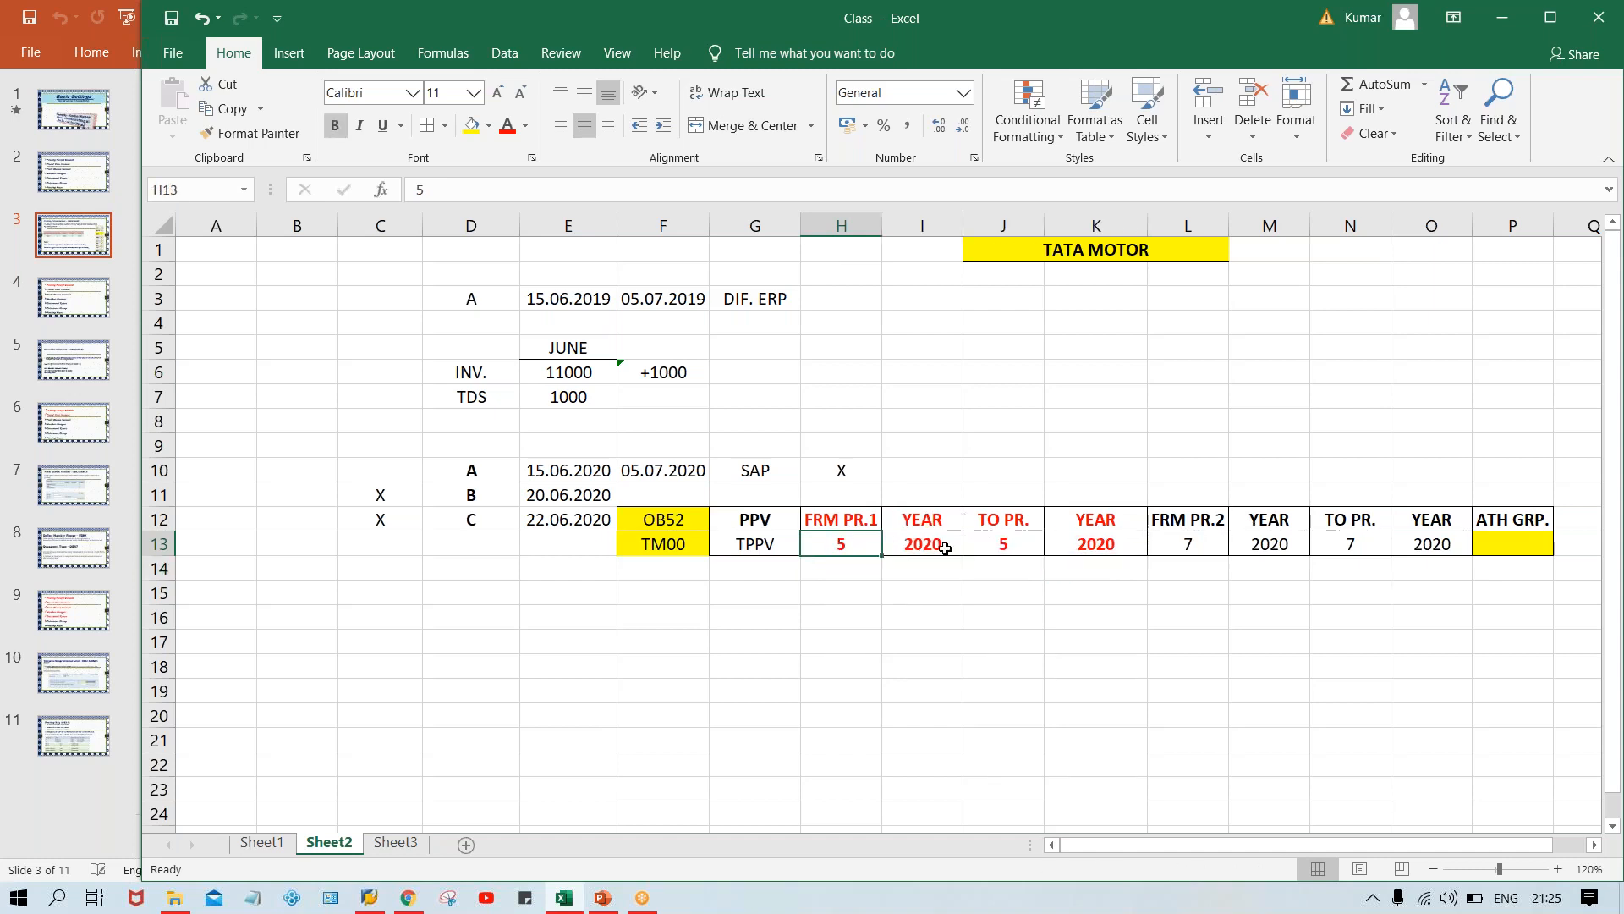
{"action": "left_click", "coordinate": [995, 546]}
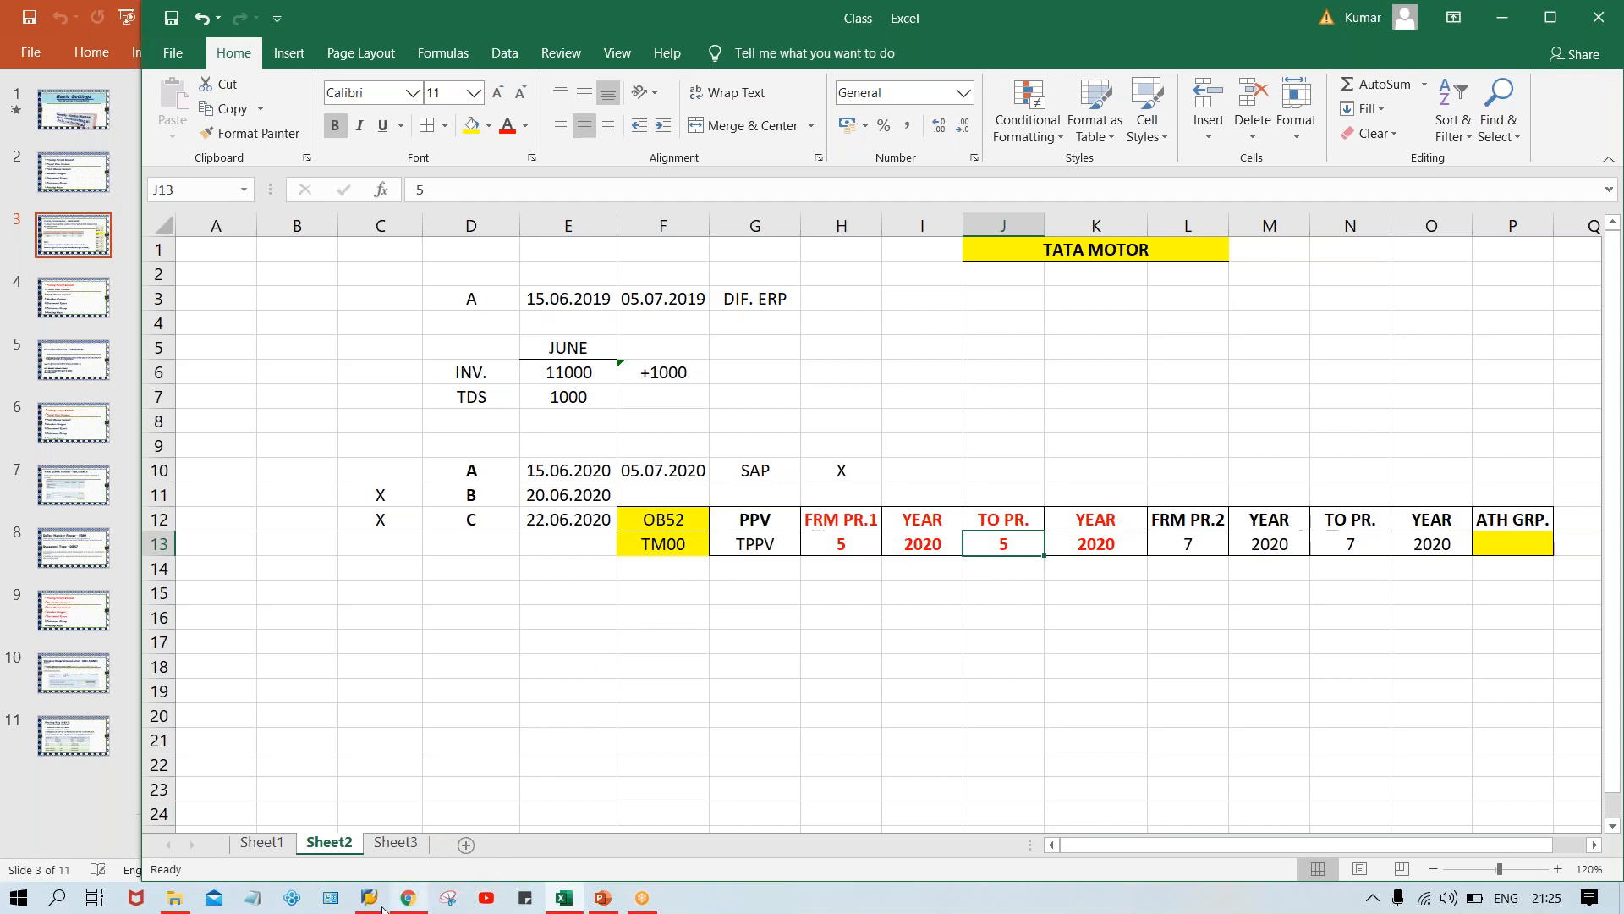
- Switch to SAP Logon 740, open the SAP connection's logon screen, and reposition its window
{"action": "mouse_move", "coordinate": [368, 895]}
{"action": "left_click", "coordinate": [368, 824]}
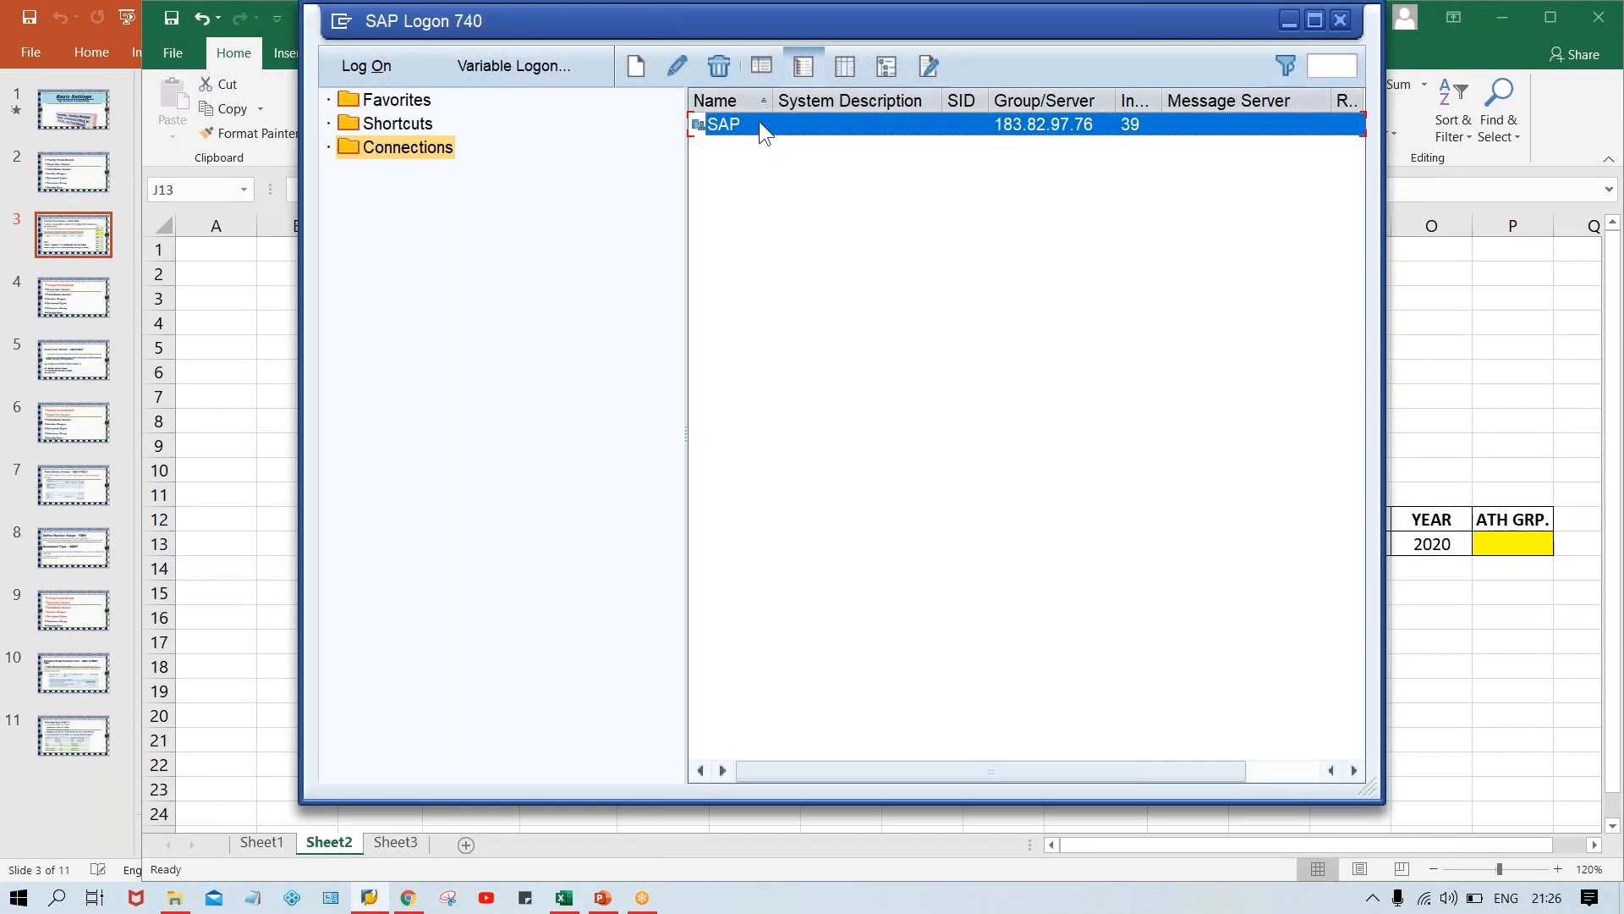
{"action": "double_click", "coordinate": [760, 127]}
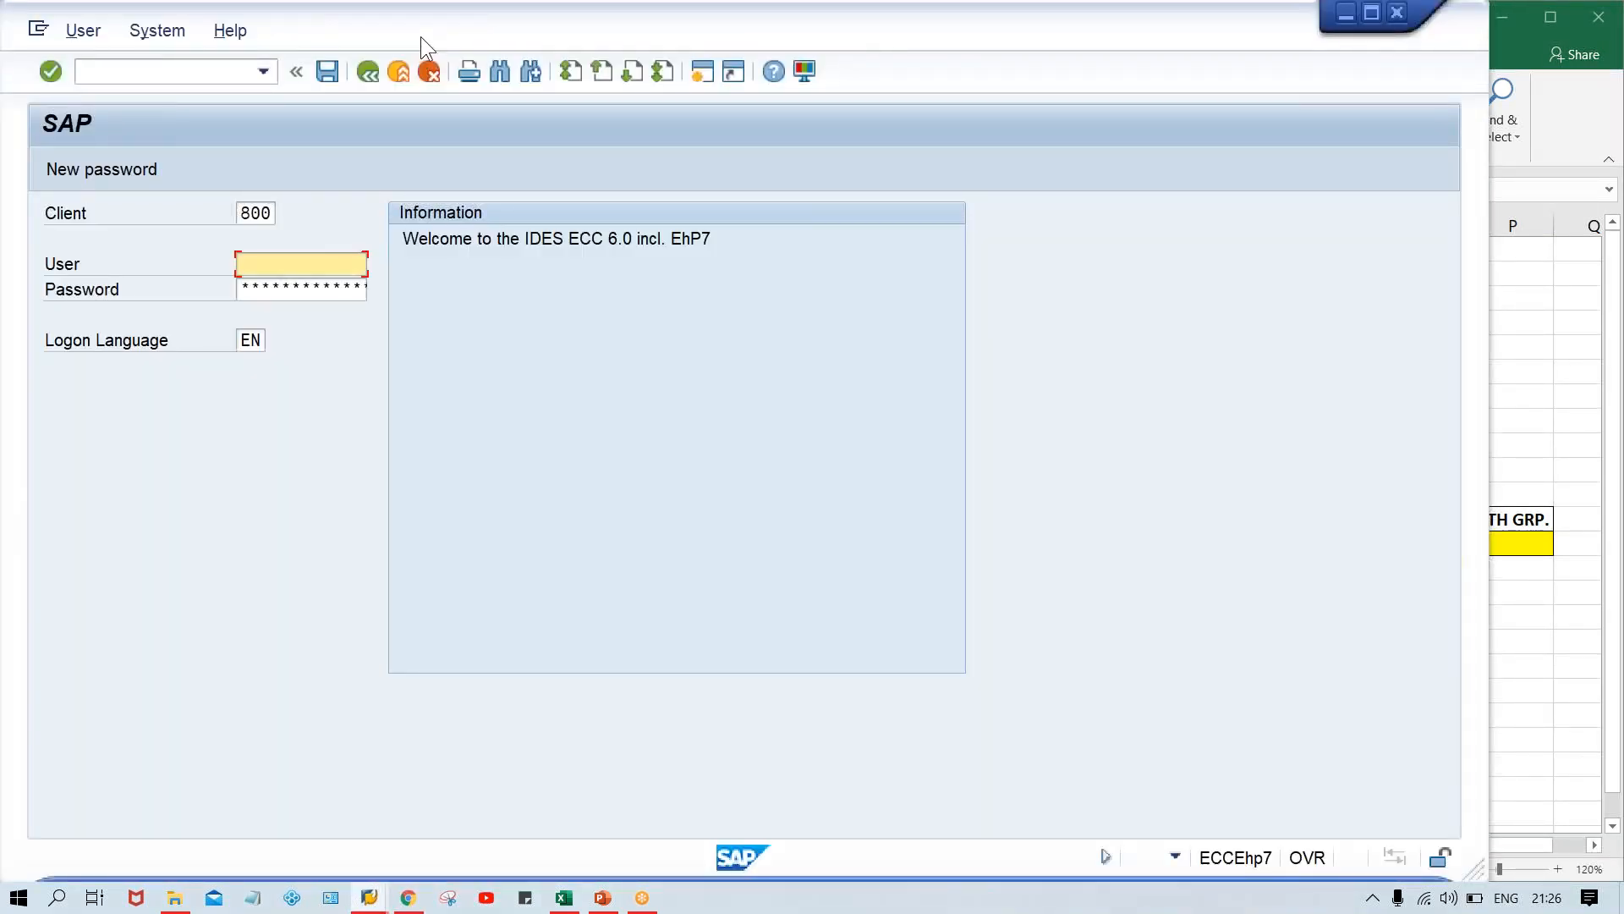
{"action": "left_click_drag", "start_coordinate": [420, 37], "coordinate": [555, 37]}
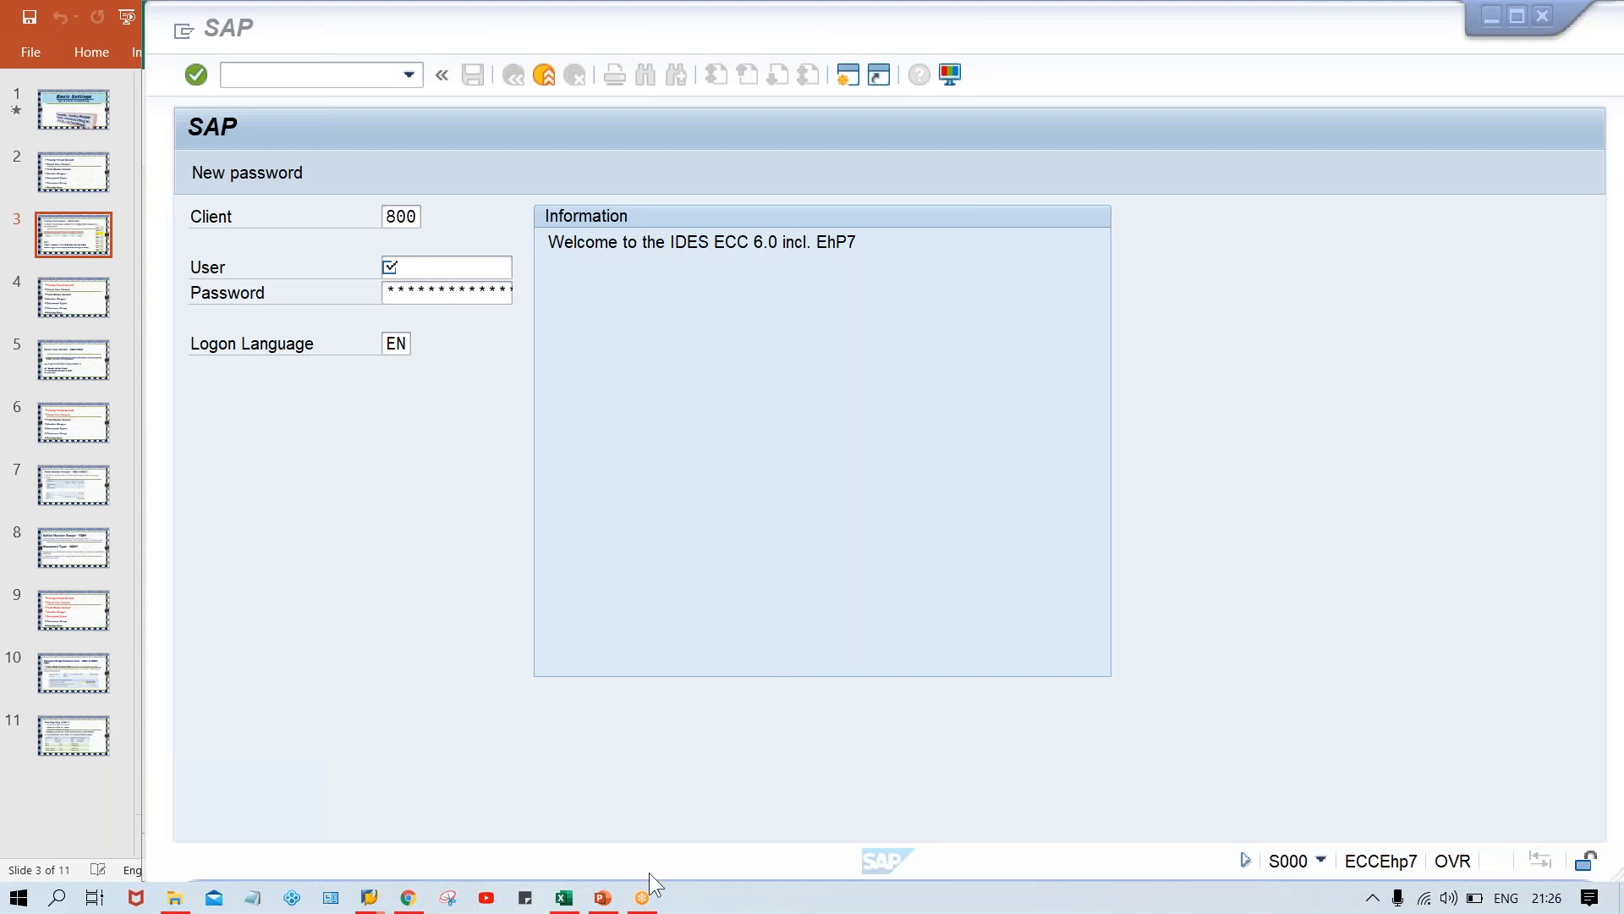
- Switch to the Class workbook in Excel and enter XYZ as the authorization group in P13
{"action": "left_click", "coordinate": [564, 904]}
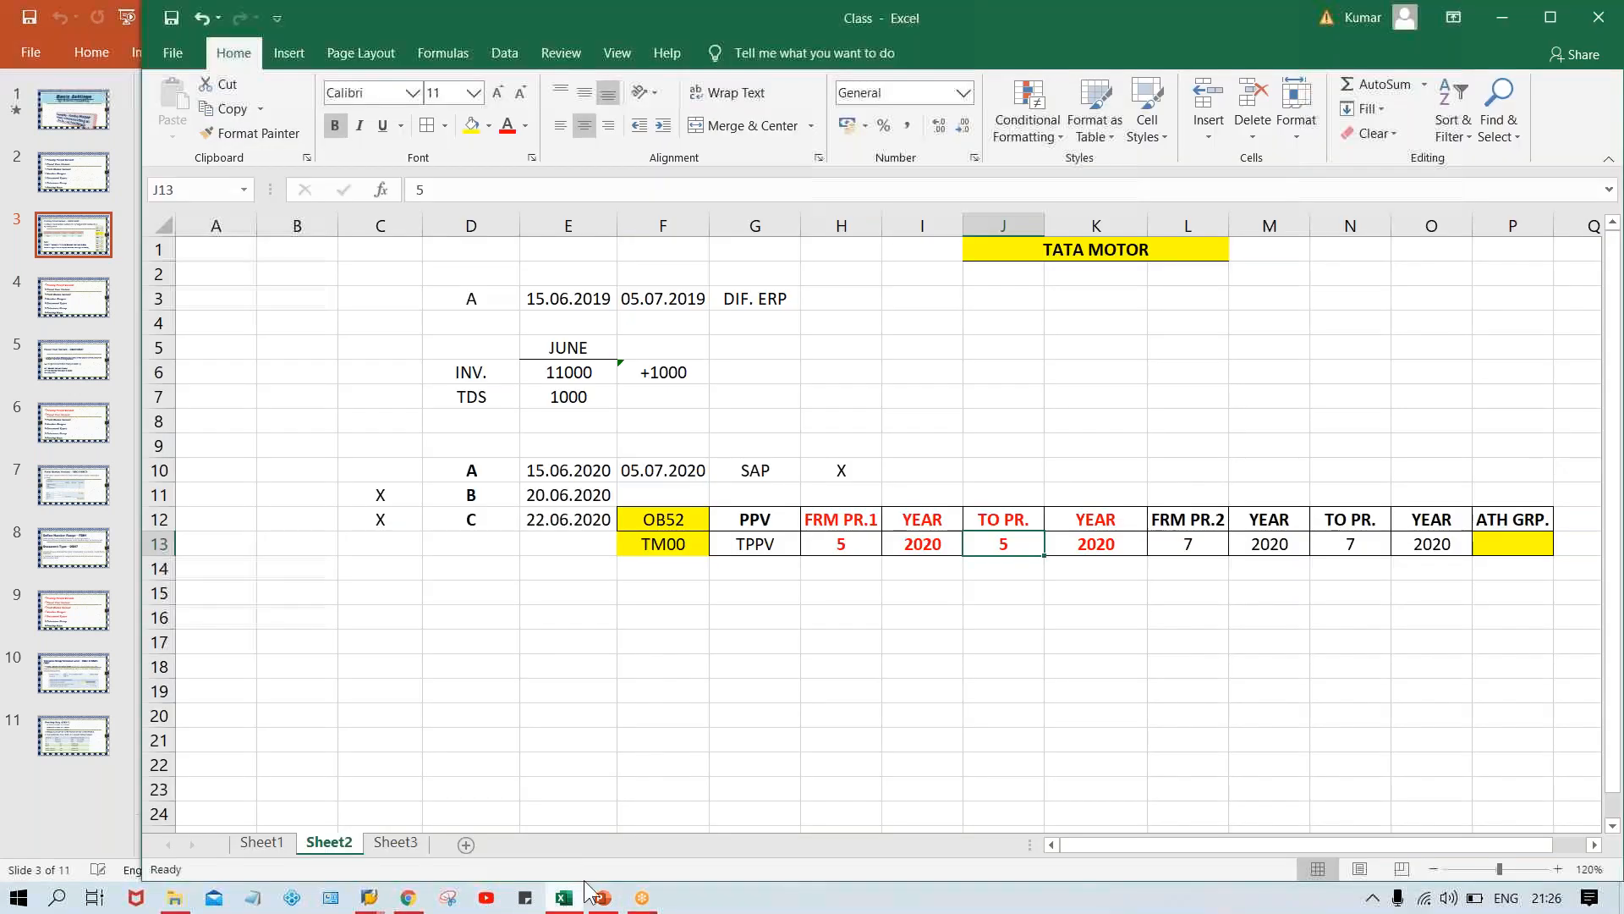
{"action": "left_click", "coordinate": [871, 715]}
{"action": "left_click", "coordinate": [1252, 97]}
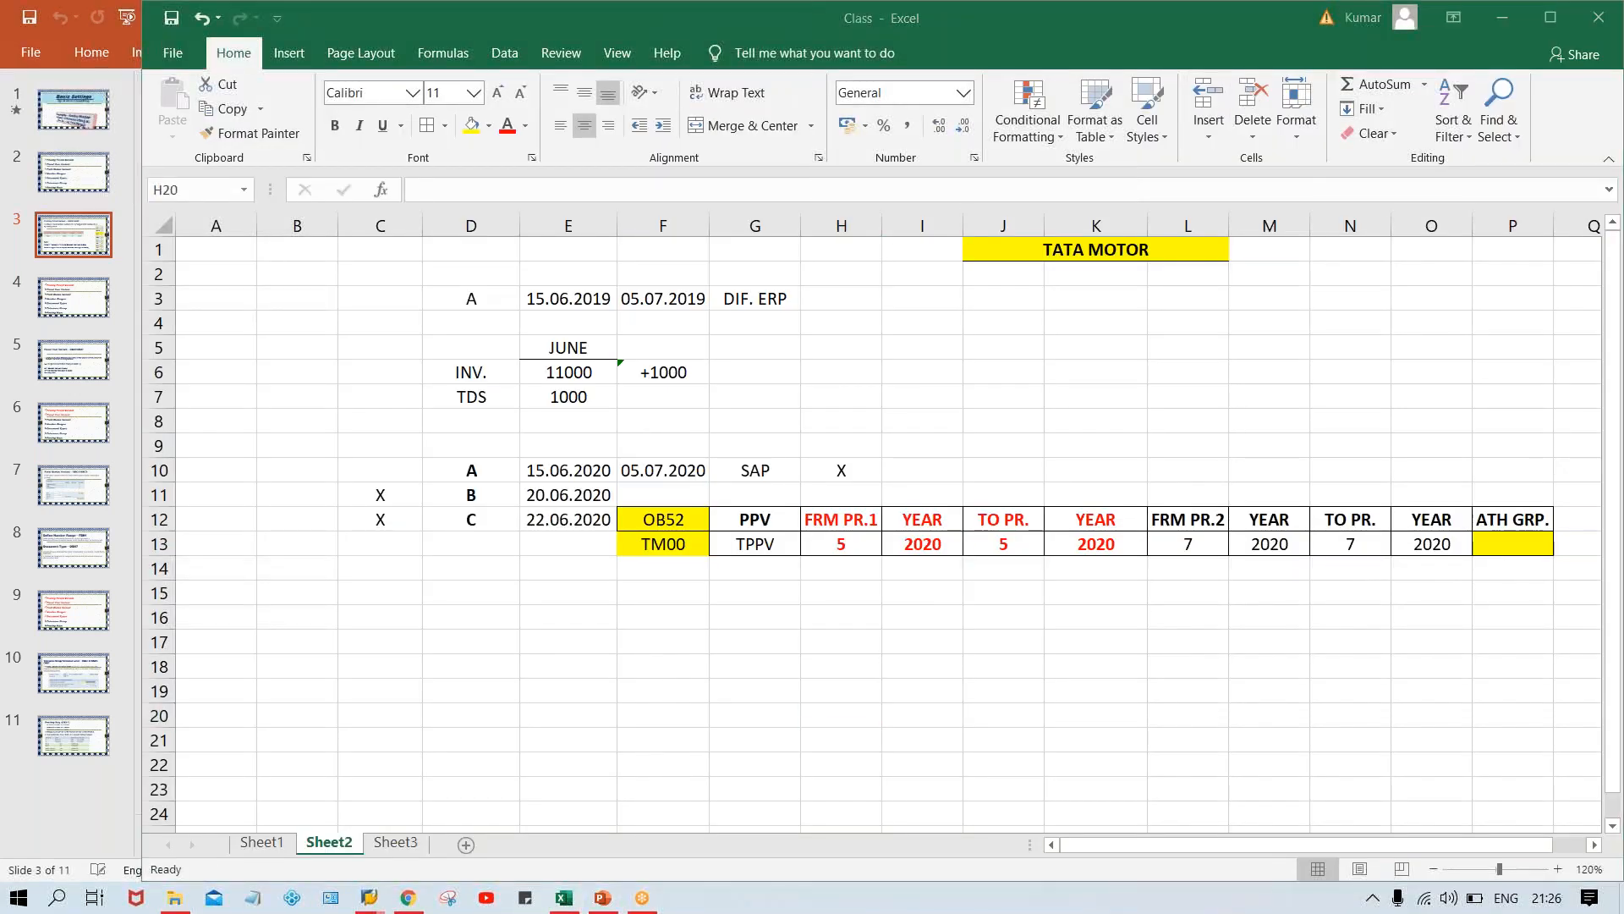
{"action": "left_click", "coordinate": [1551, 537]}
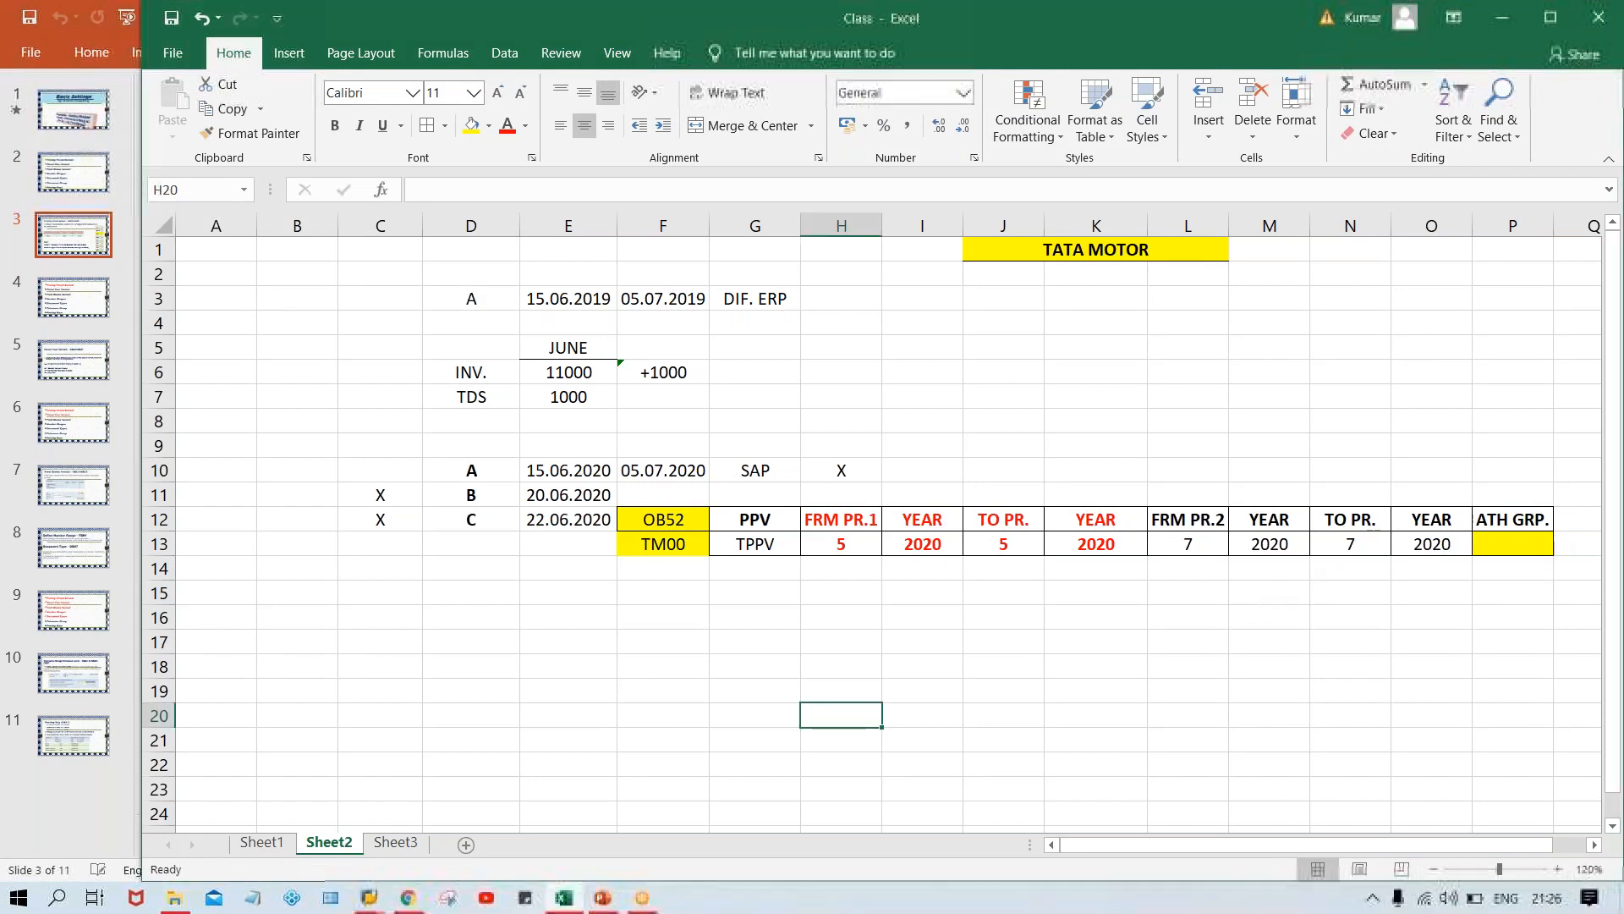
{"action": "left_click", "coordinate": [1502, 543]}
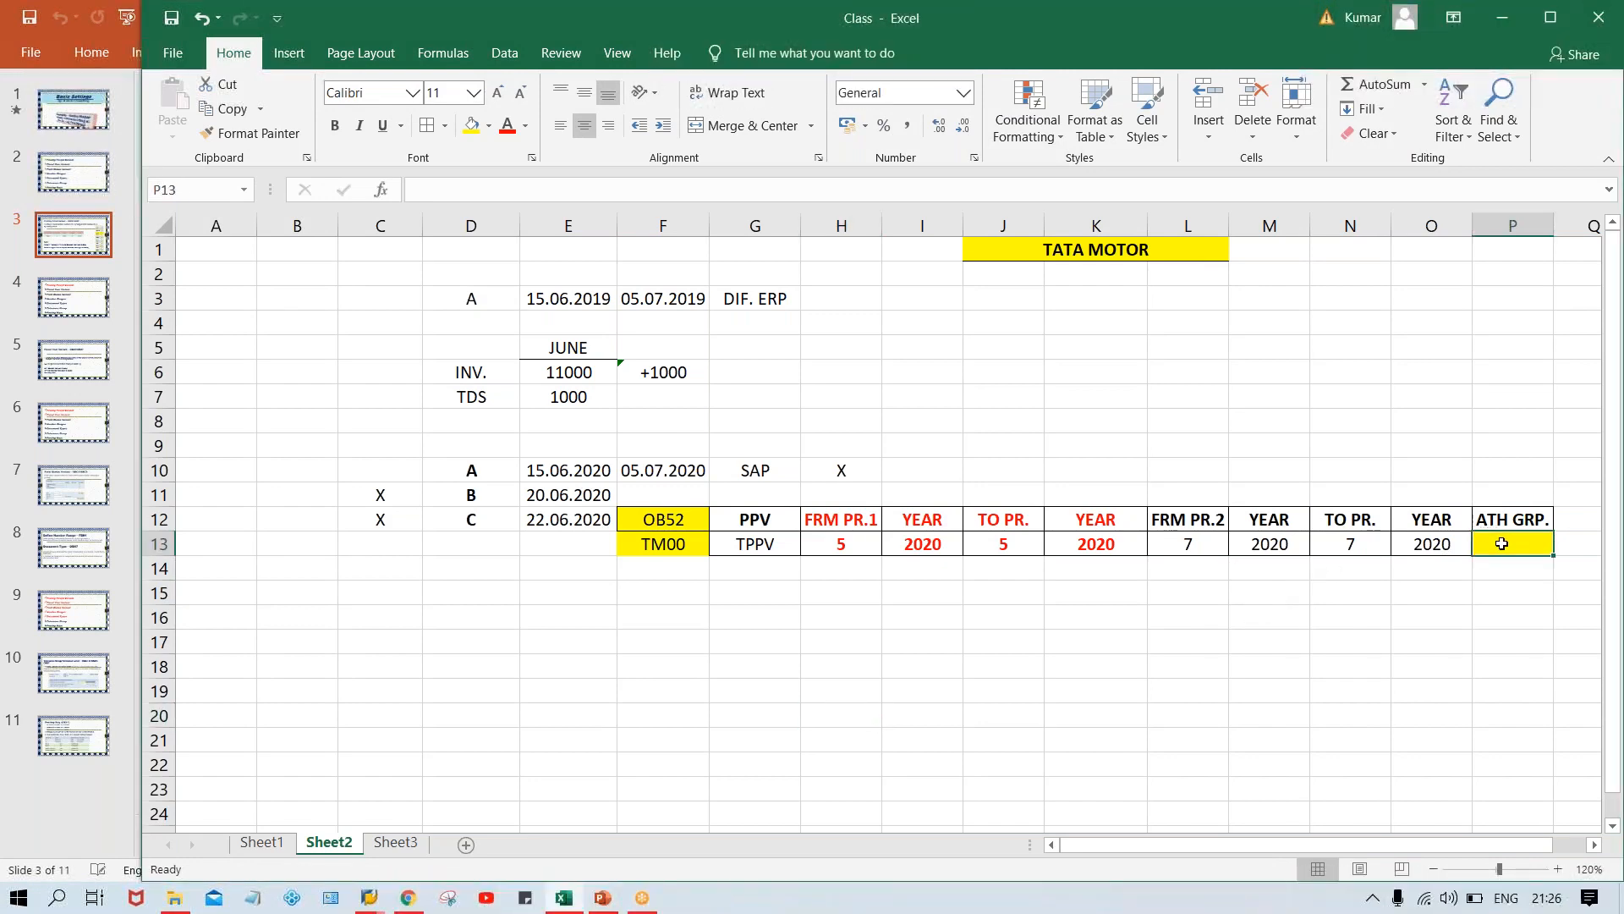
{"action": "type", "text": "XYZ"}
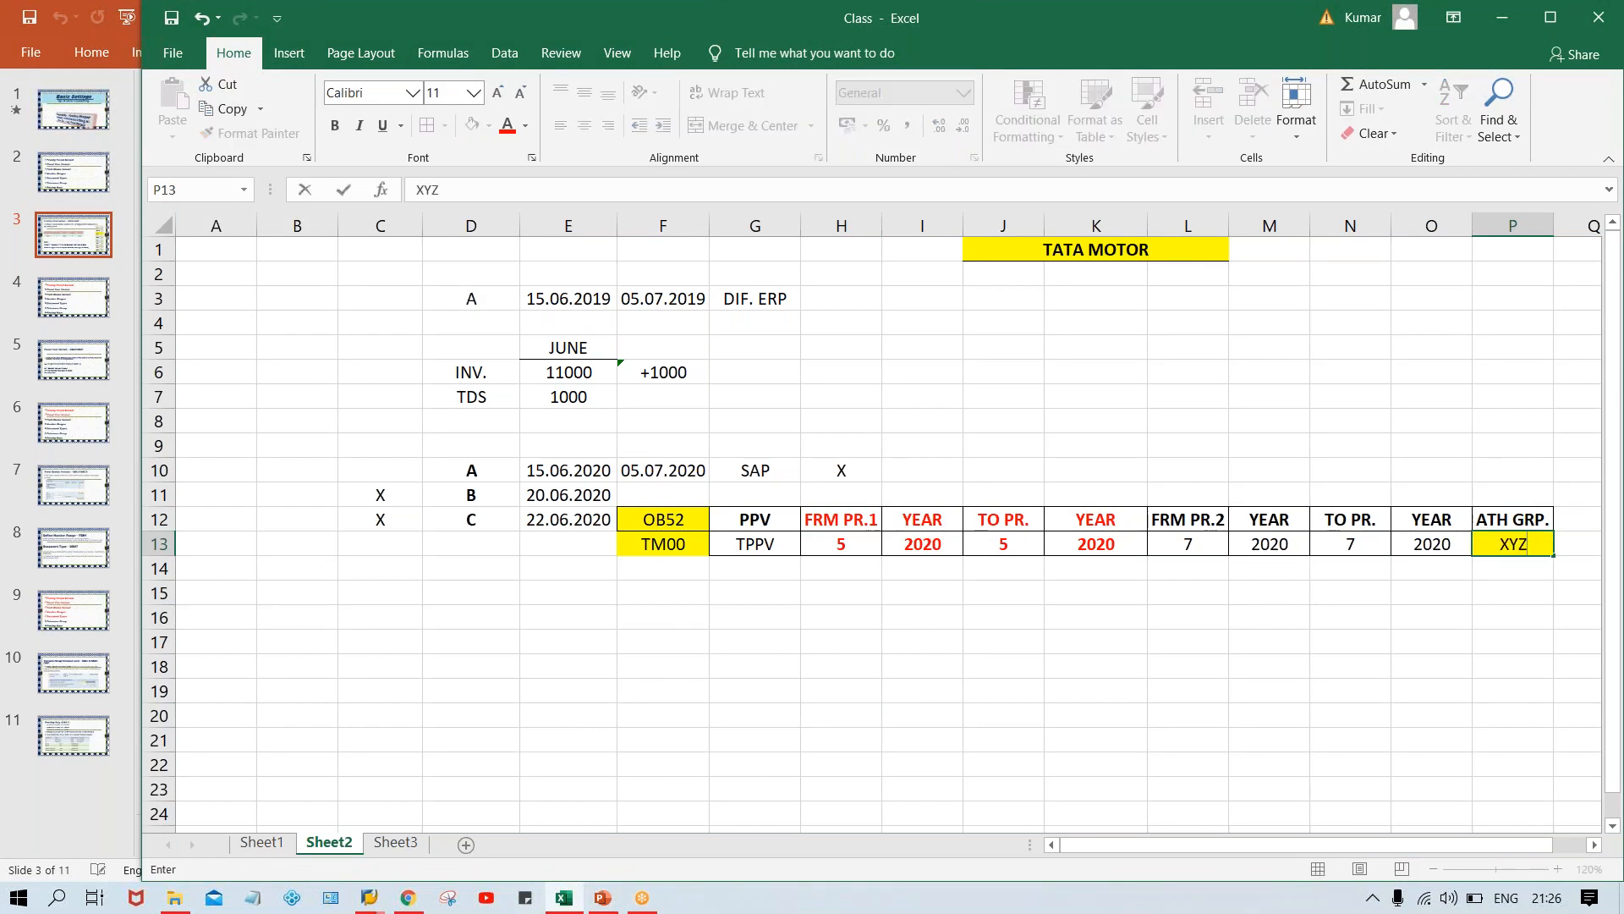
{"action": "key", "text": "Return"}
- Review the authorization group in P13 and compare the first block's from and to periods in H13 and J13
{"action": "left_click", "coordinate": [1532, 544]}
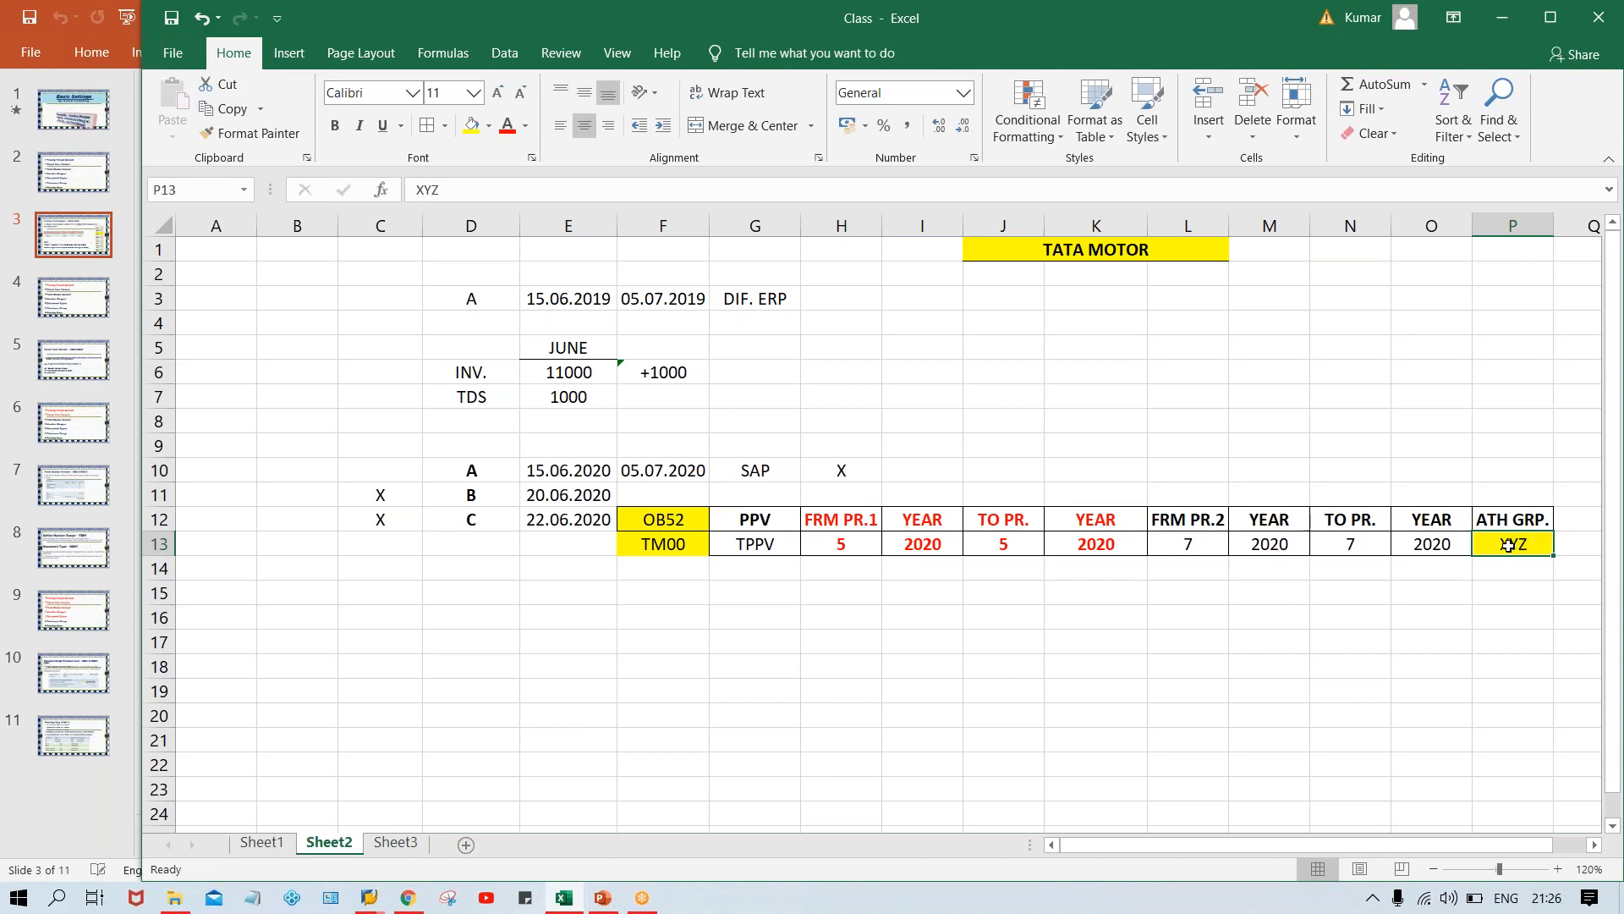
{"action": "left_click", "coordinate": [838, 540]}
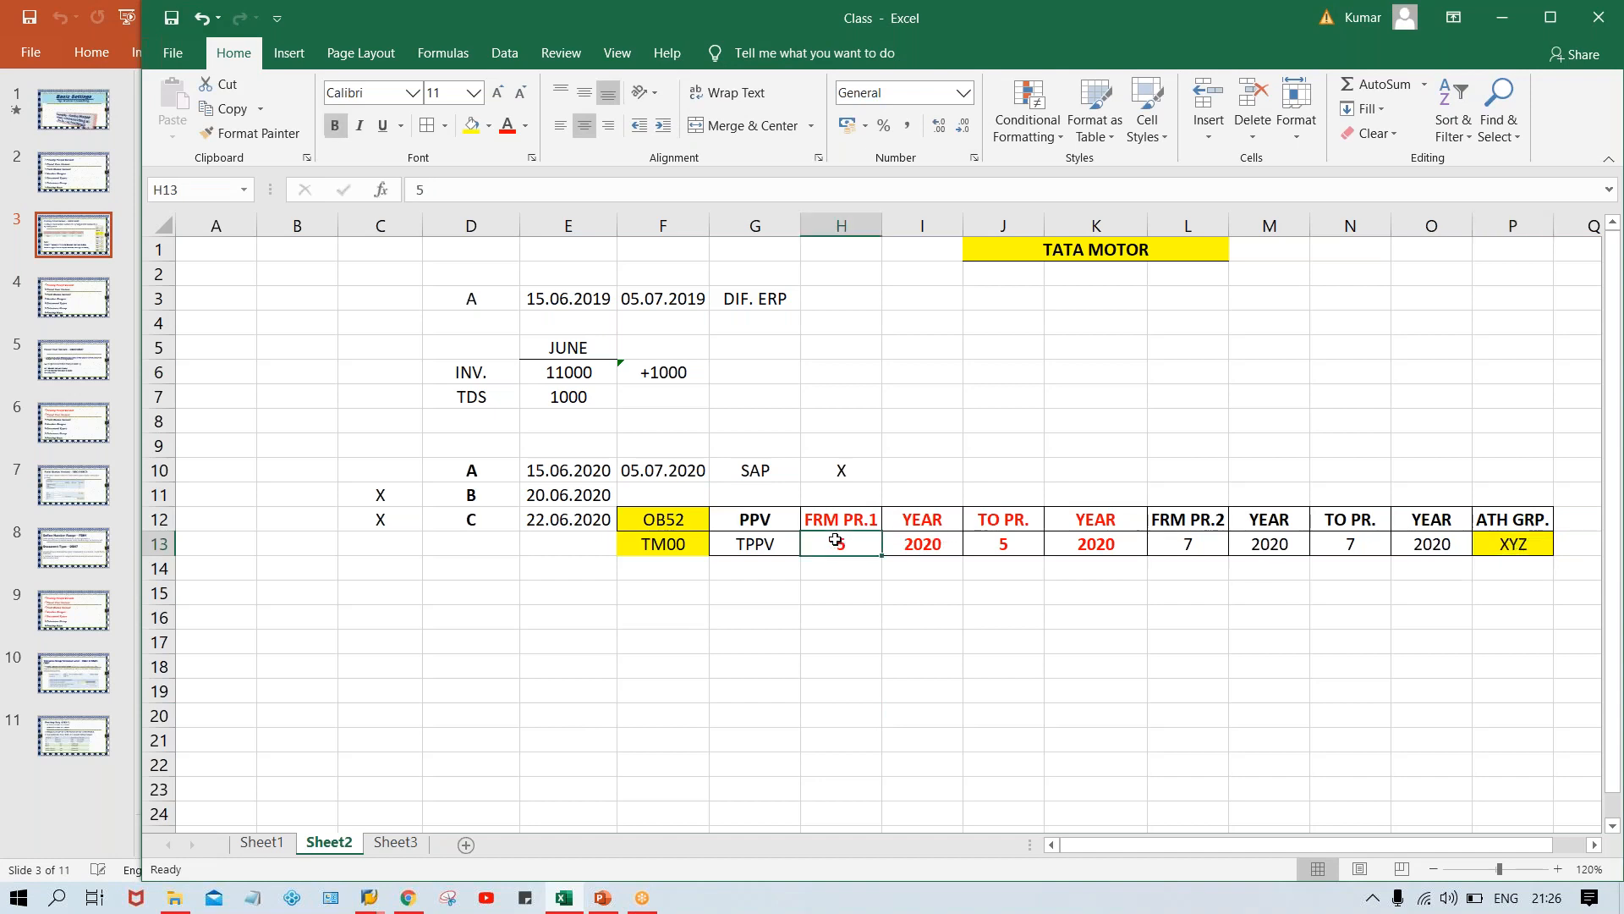
{"action": "left_click", "coordinate": [1008, 539]}
{"action": "left_click", "coordinate": [859, 542]}
{"action": "left_click", "coordinate": [1008, 542]}
{"action": "left_click", "coordinate": [818, 545]}
{"action": "left_click", "coordinate": [992, 543]}
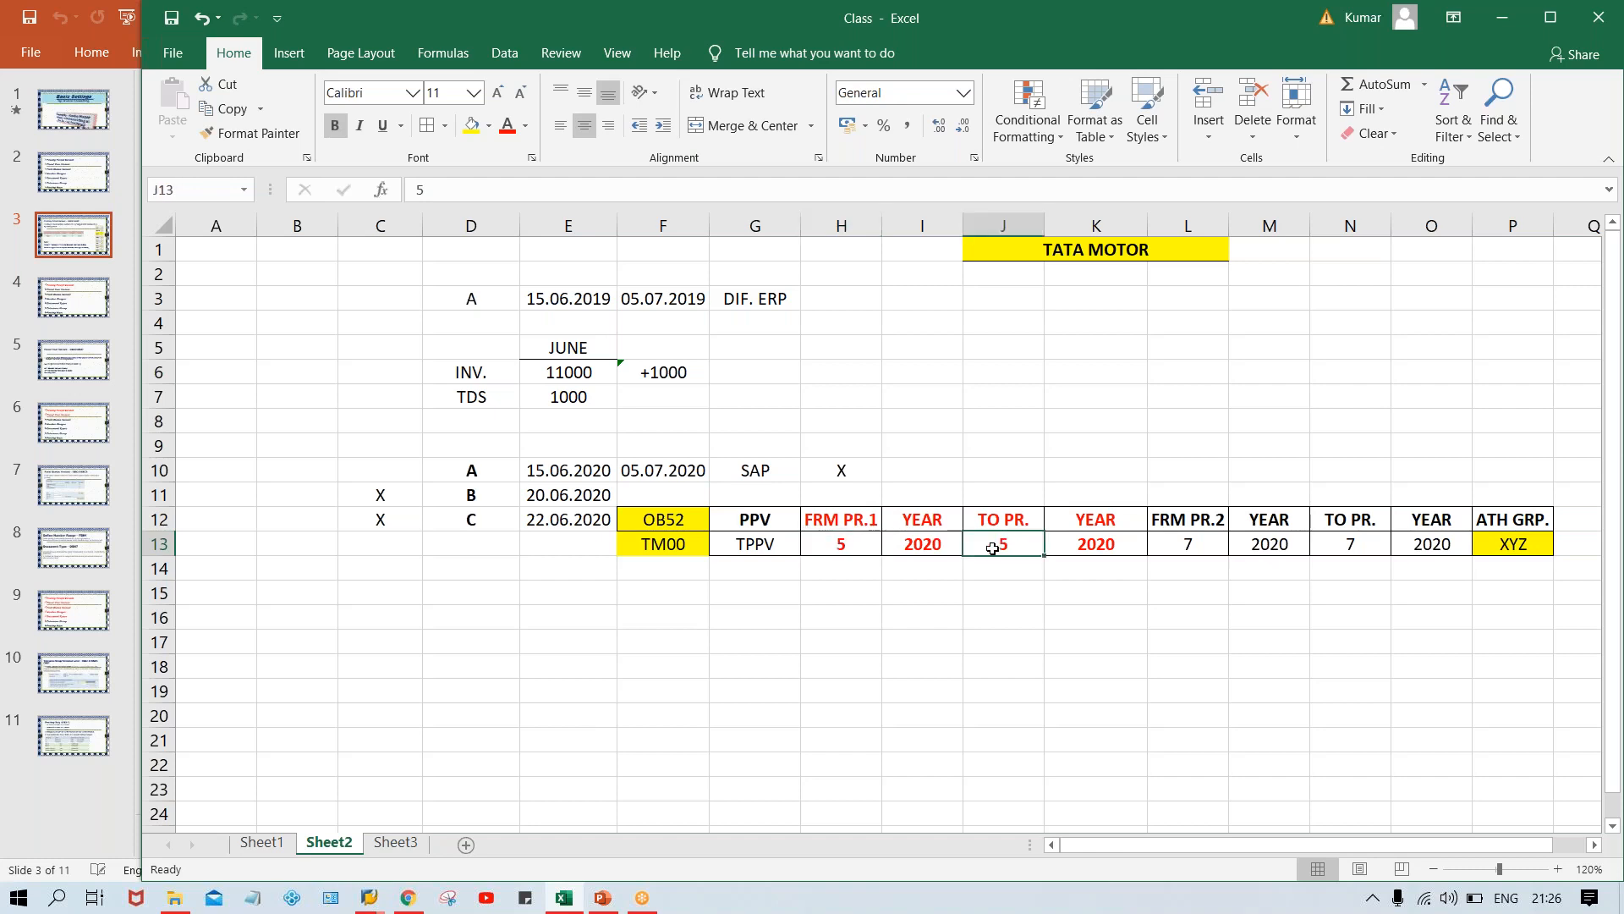
{"action": "left_click", "coordinate": [841, 546]}
{"action": "left_click", "coordinate": [981, 542]}
{"action": "left_click", "coordinate": [842, 547]}
{"action": "left_click", "coordinate": [1003, 549]}
- Fill H14:K14 with yellow below the first period block and L14:O14 with light blue below the second
{"action": "left_click_drag", "start_coordinate": [818, 573], "coordinate": [1117, 572]}
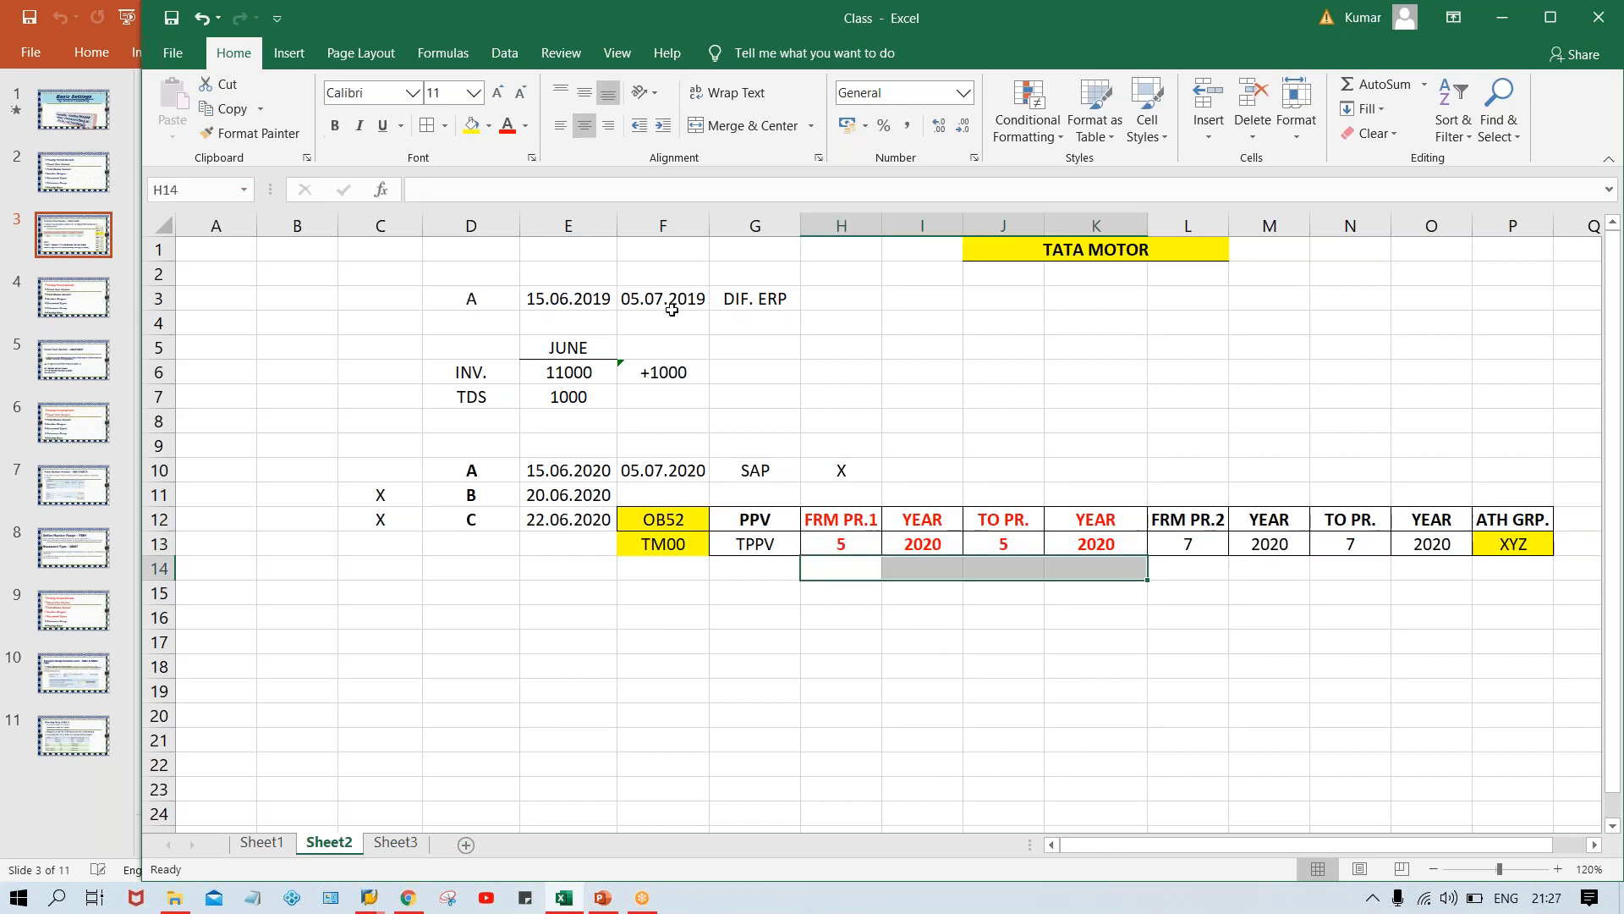
{"action": "left_click", "coordinate": [470, 125]}
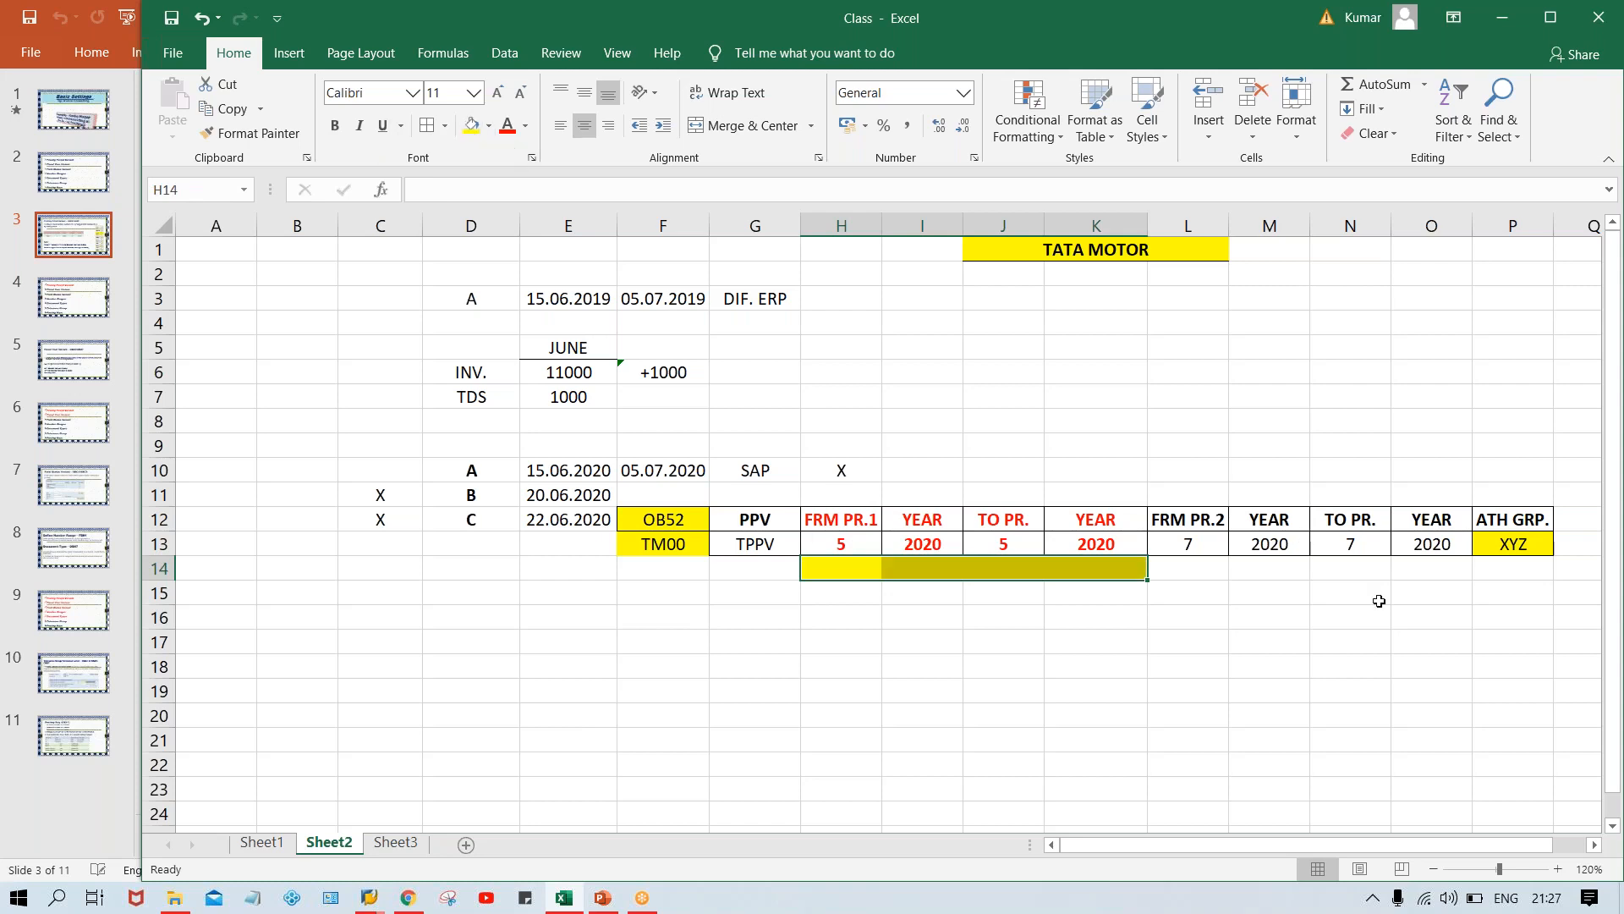
{"action": "left_click_drag", "start_coordinate": [1195, 569], "coordinate": [1438, 579]}
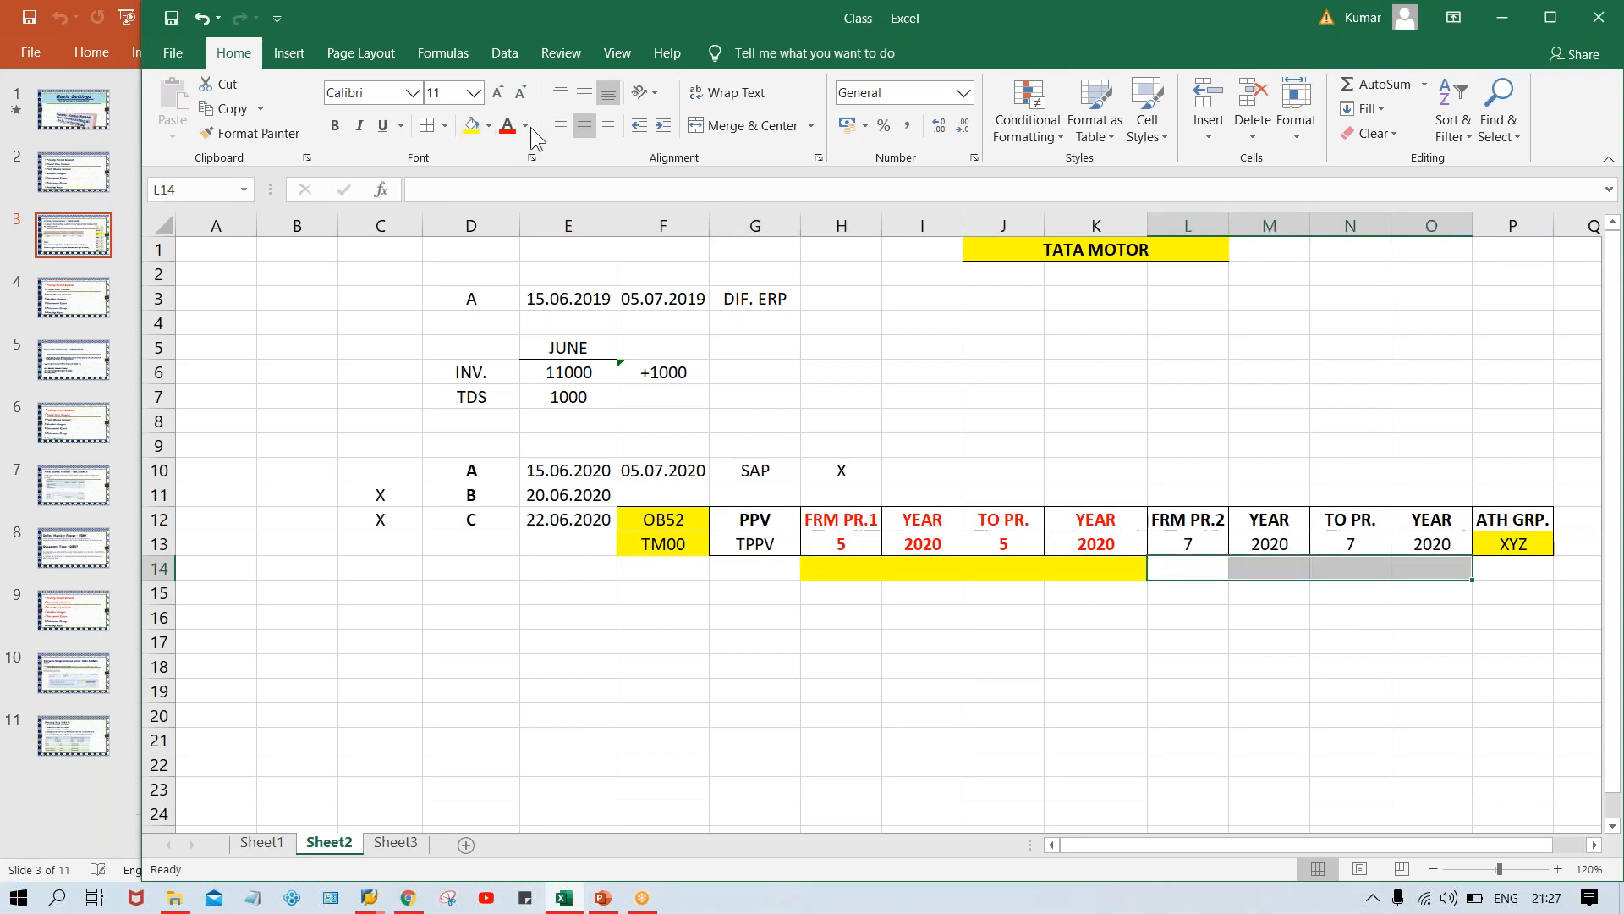
{"action": "left_click", "coordinate": [488, 125]}
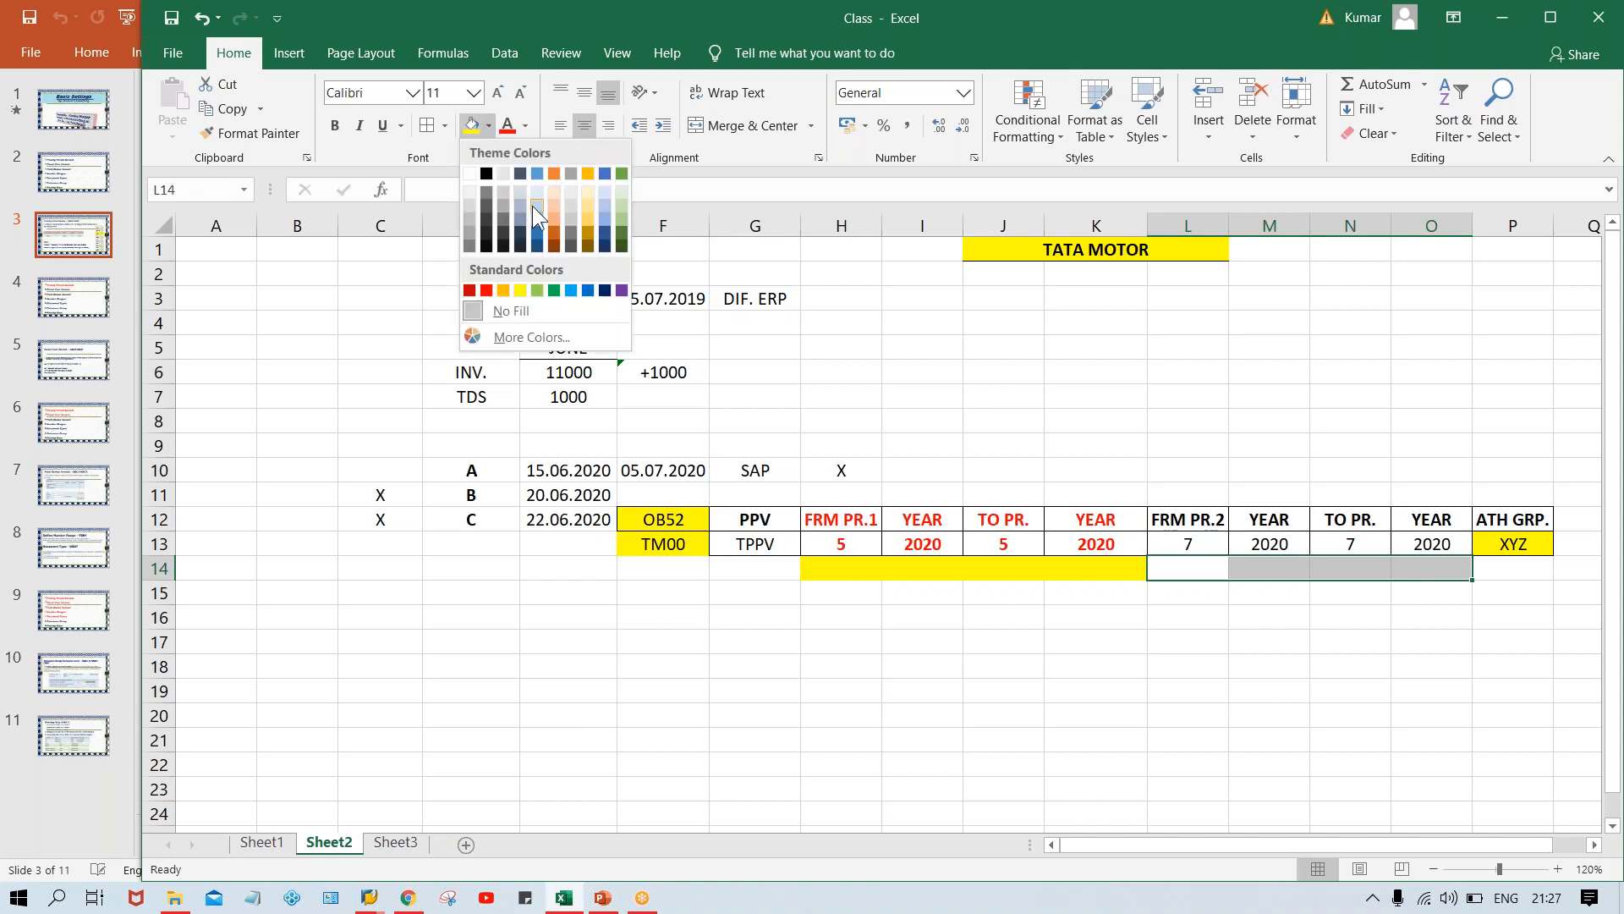
{"action": "left_click", "coordinate": [534, 207]}
- Merge and center H14:K14 and L14:O14, labelling the yellow block 1 and the light blue block 2
{"action": "left_click", "coordinate": [932, 568]}
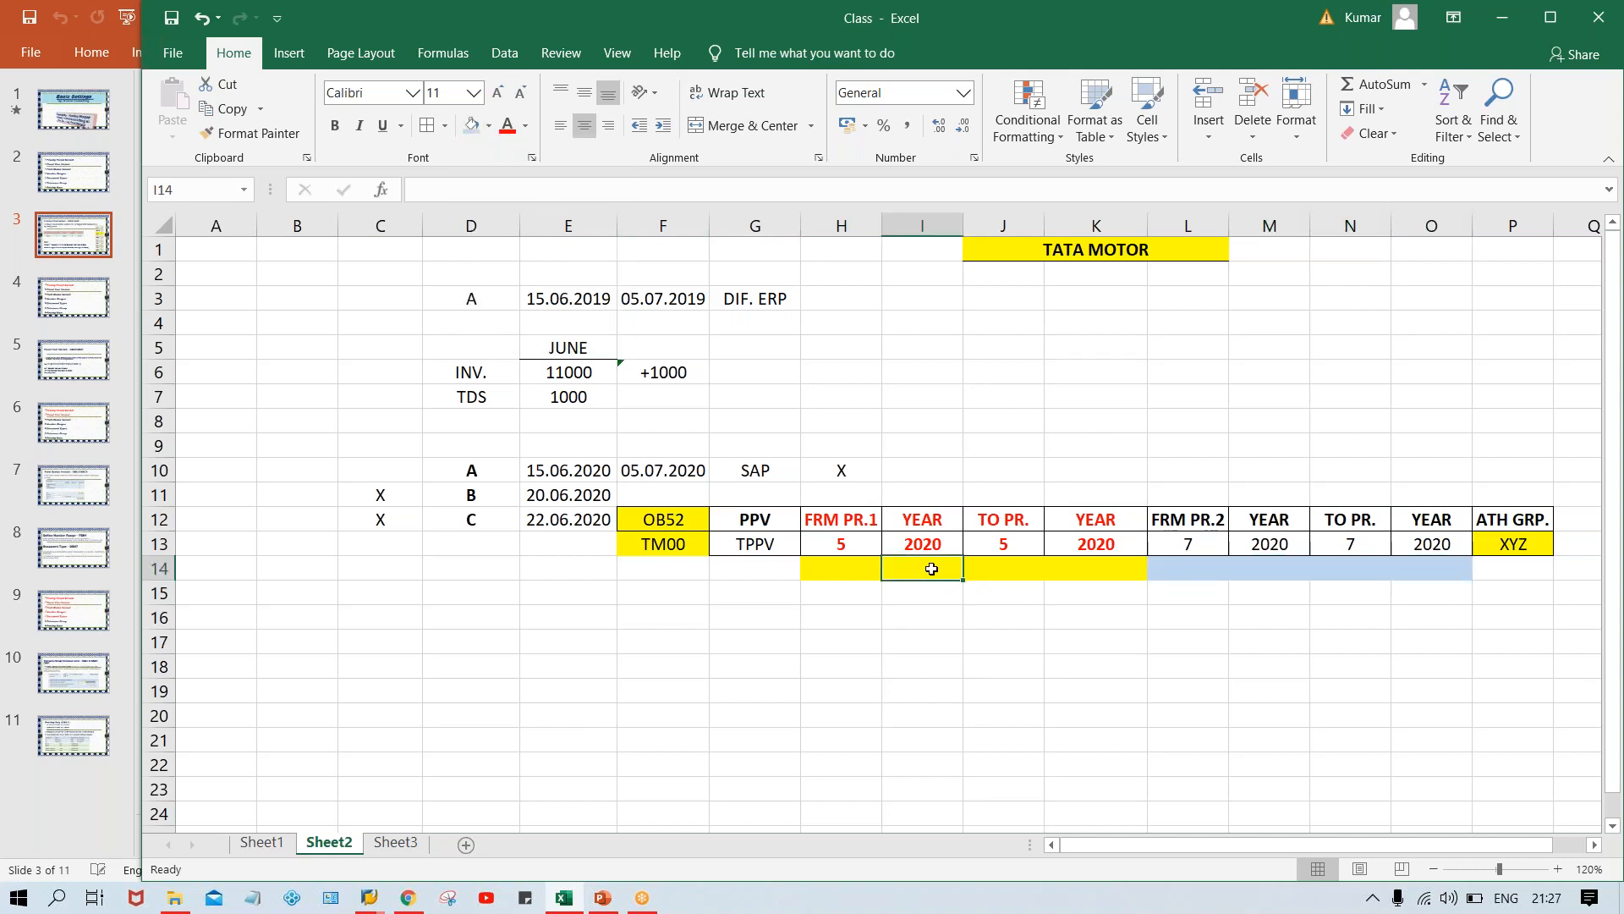
{"action": "left_click_drag", "start_coordinate": [855, 568], "coordinate": [1071, 568]}
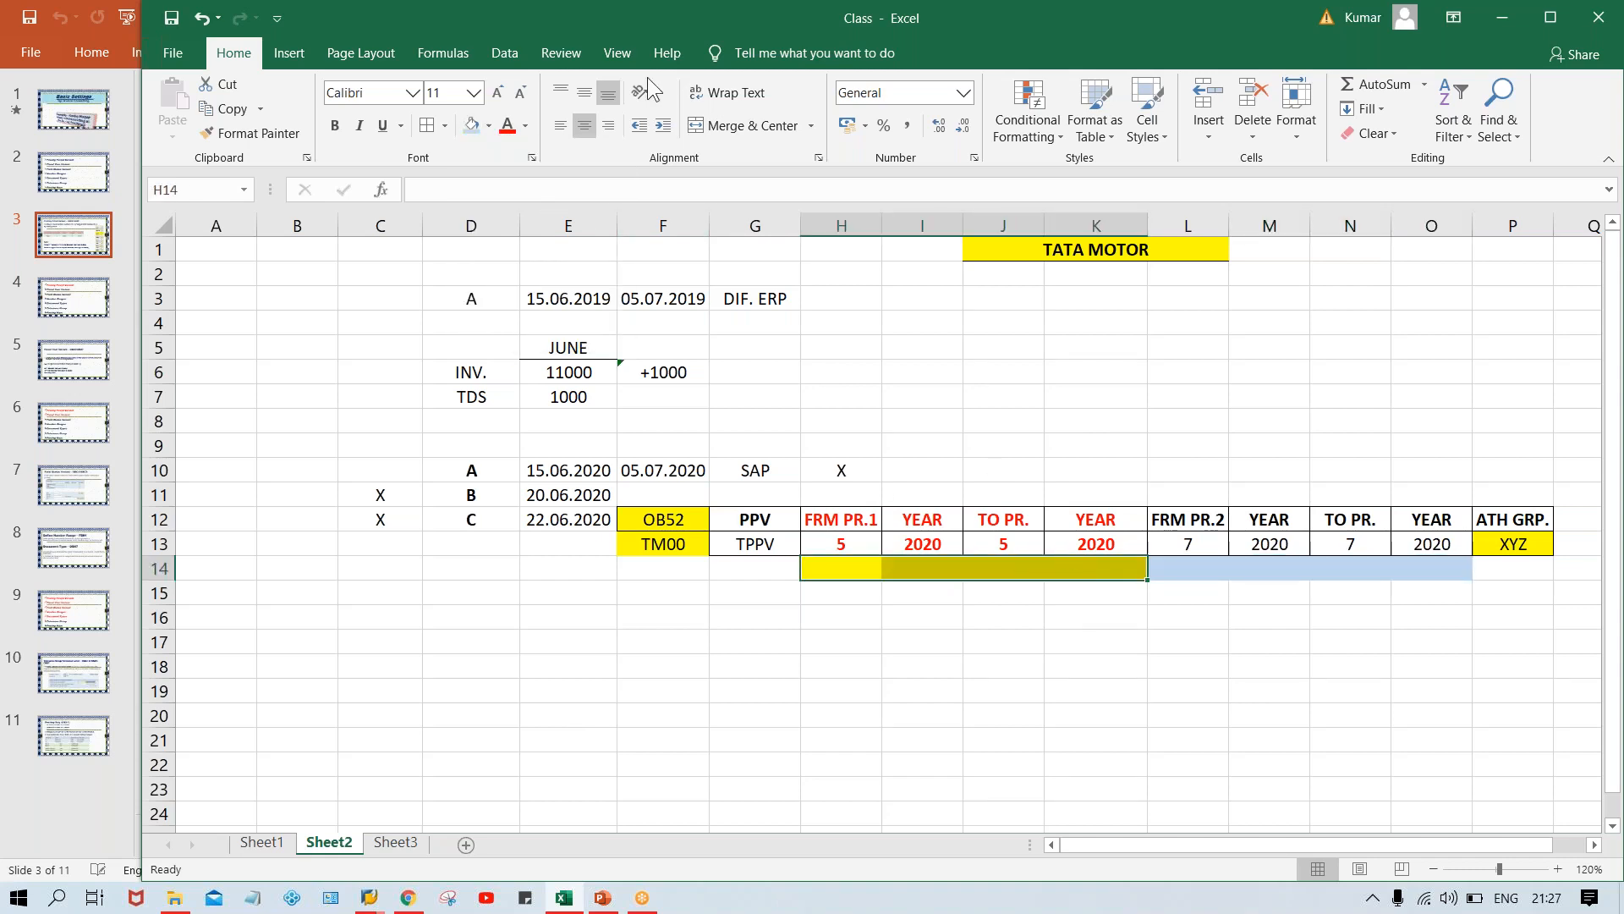
{"action": "left_click", "coordinate": [745, 128]}
{"action": "type", "text": "1"}
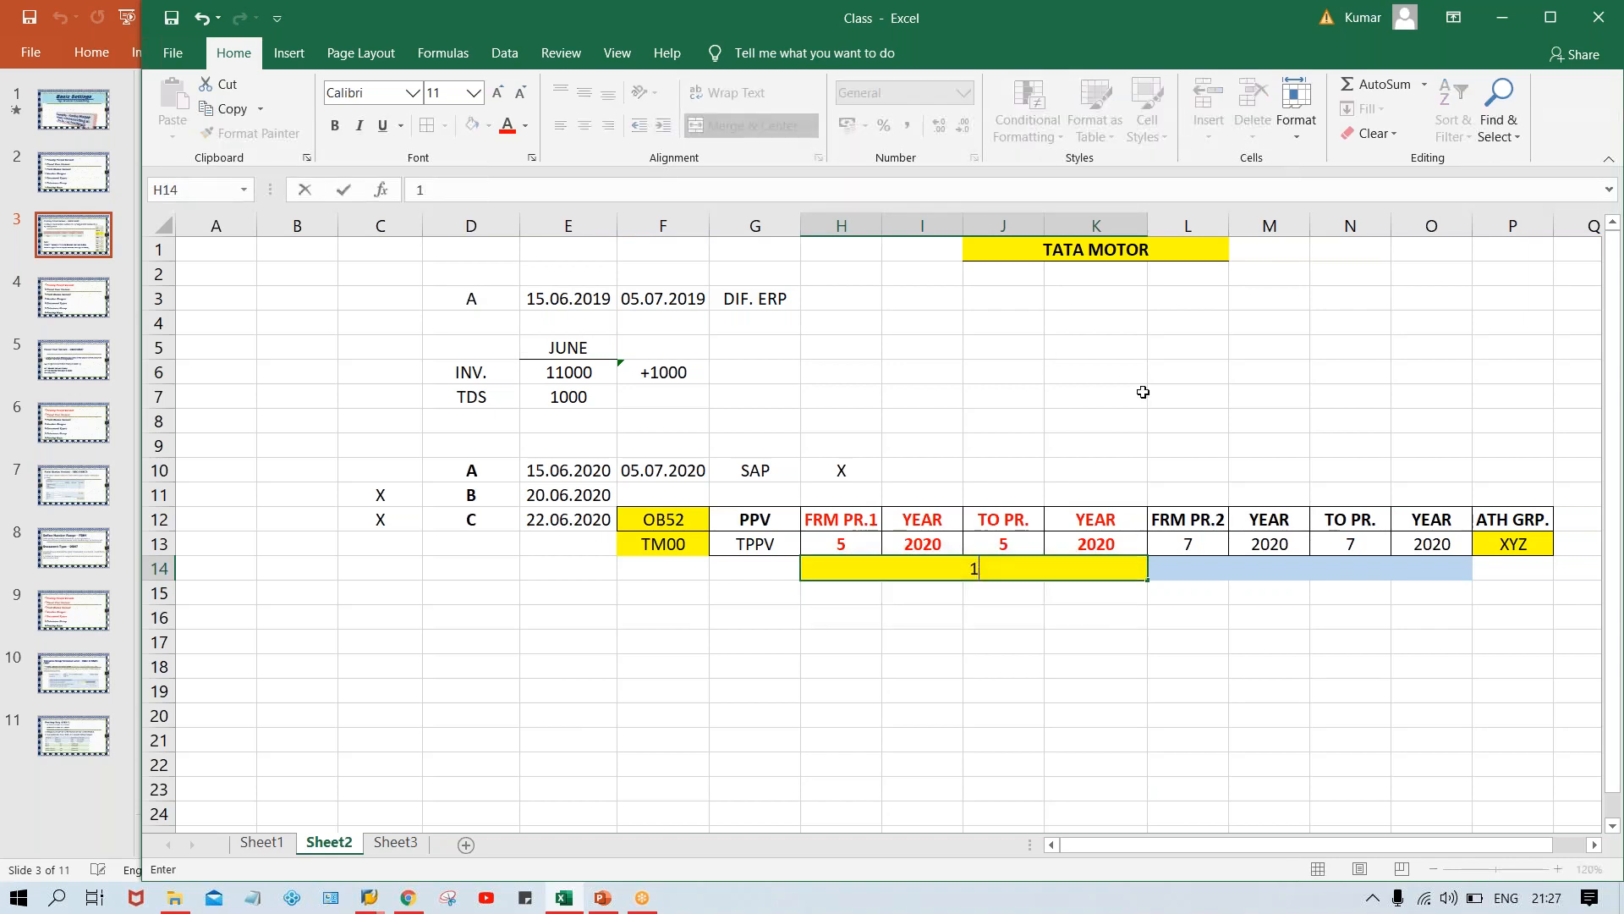
{"action": "left_click", "coordinate": [1263, 568]}
{"action": "left_click_drag", "start_coordinate": [1201, 568], "coordinate": [1418, 568]}
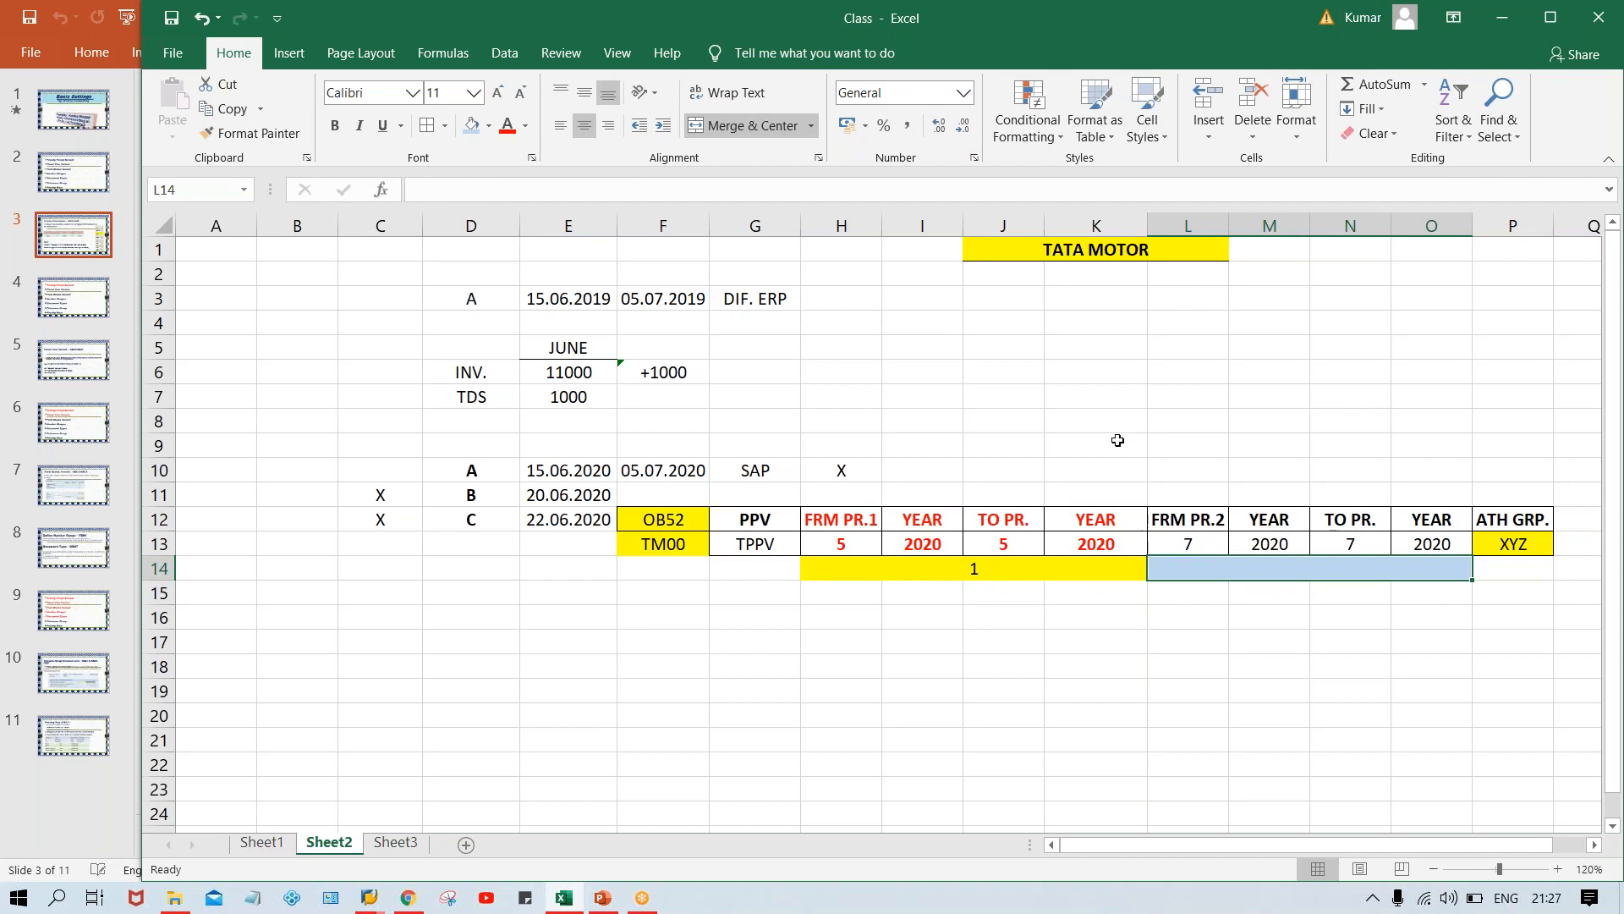
{"action": "type", "text": "2"}
{"action": "key", "text": "Return"}
{"action": "left_click", "coordinate": [1151, 747]}
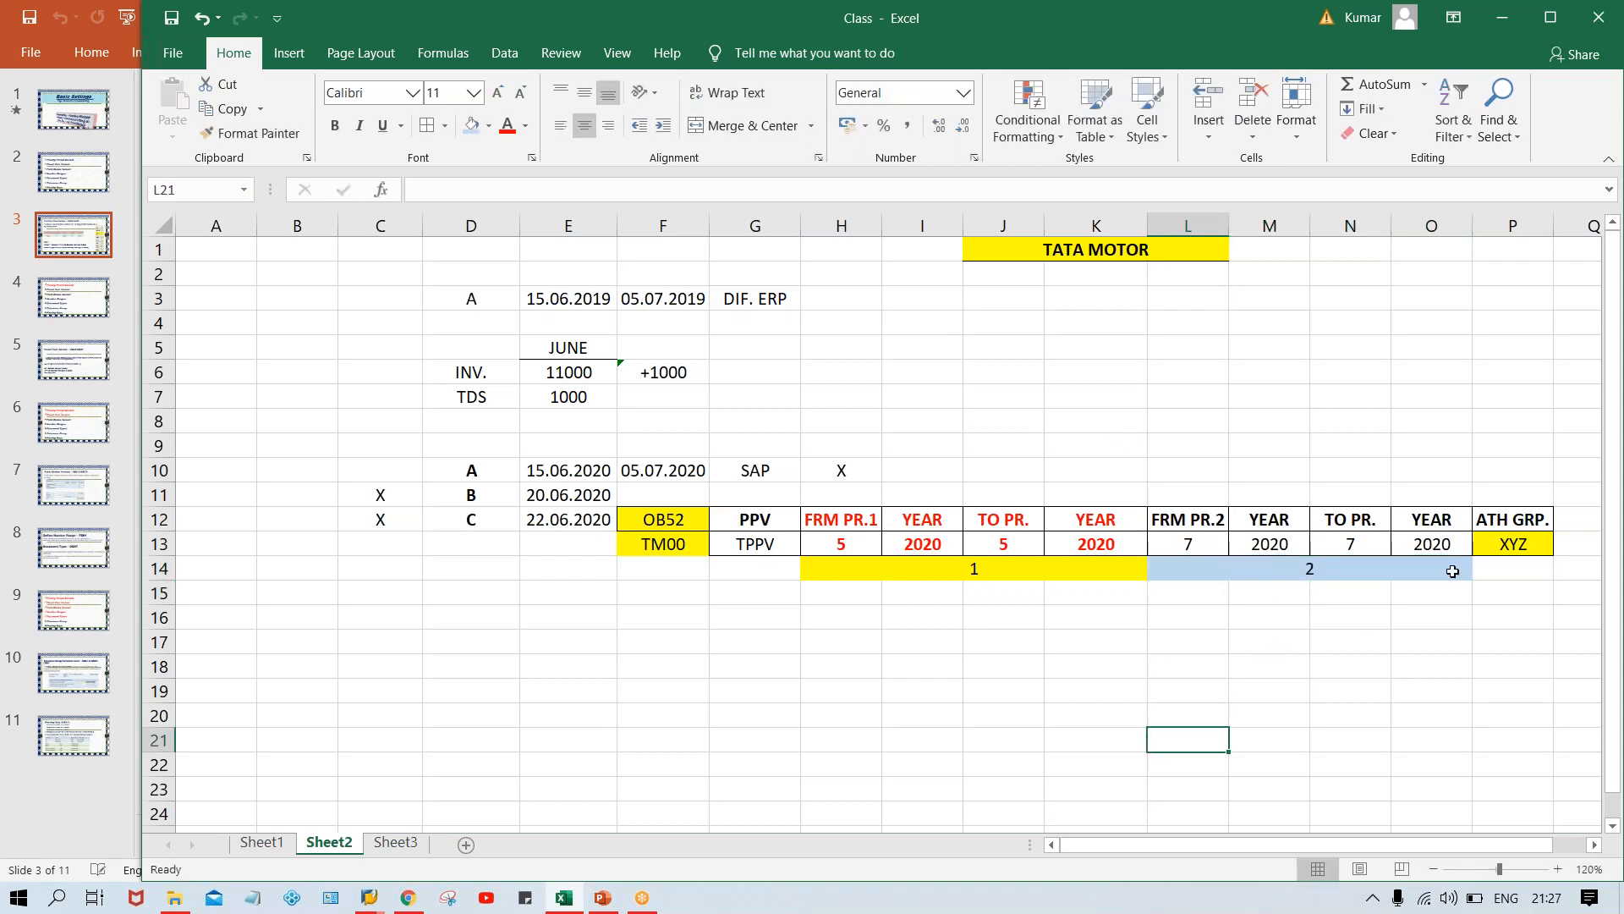
- Examine how the authorization group in P13 relates to block 1 and its from and to periods
{"action": "left_click", "coordinate": [1494, 538]}
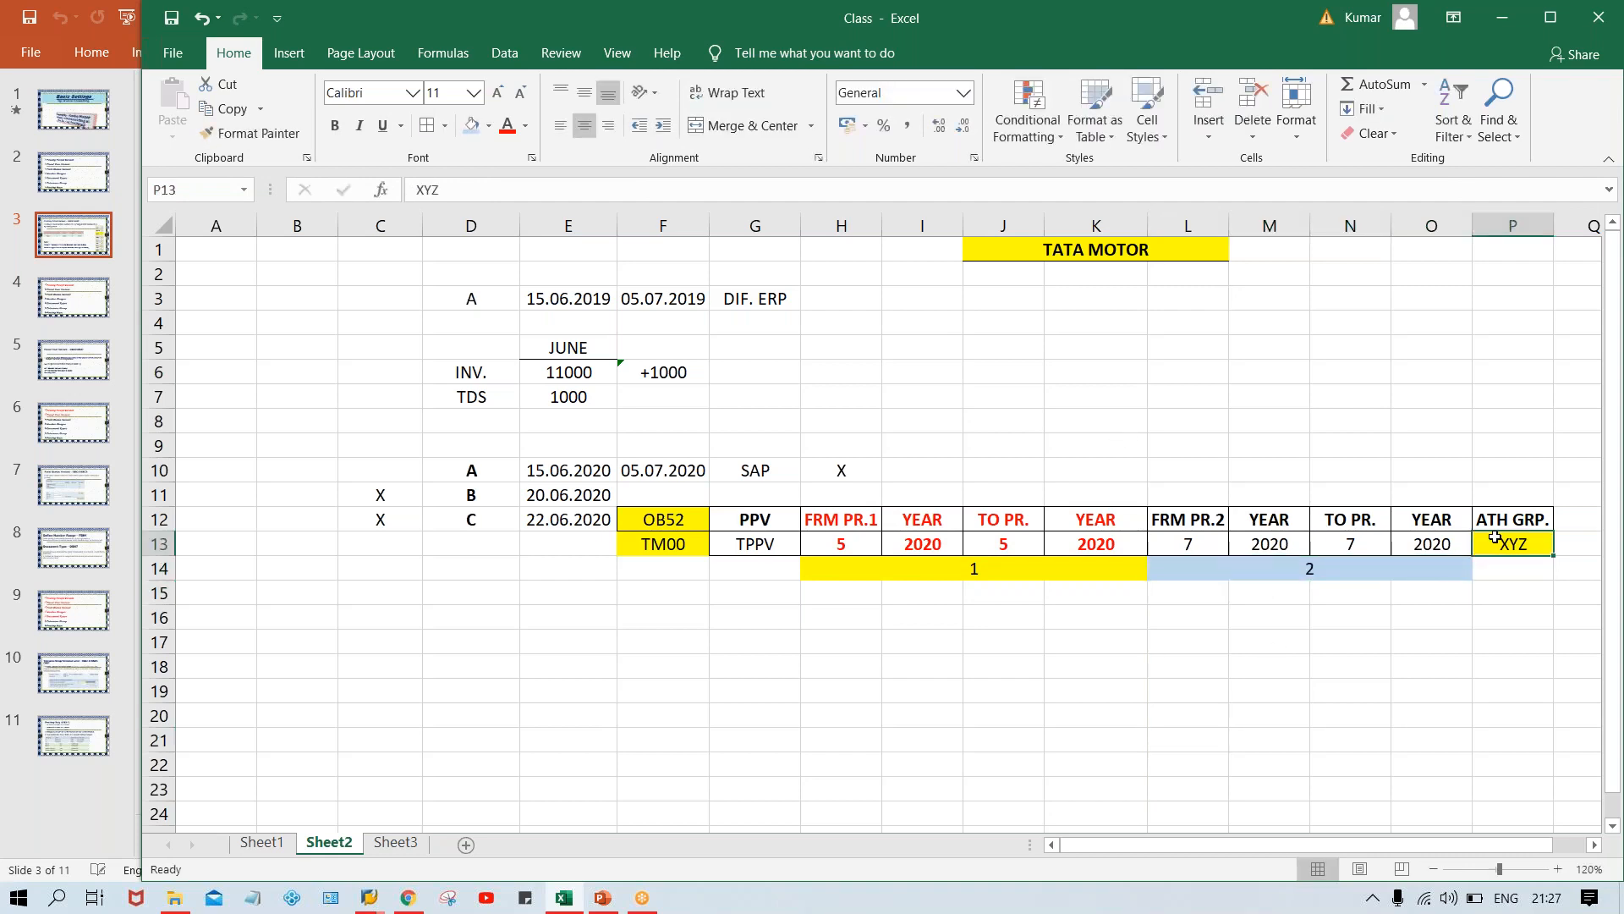
{"action": "left_click", "coordinate": [814, 561]}
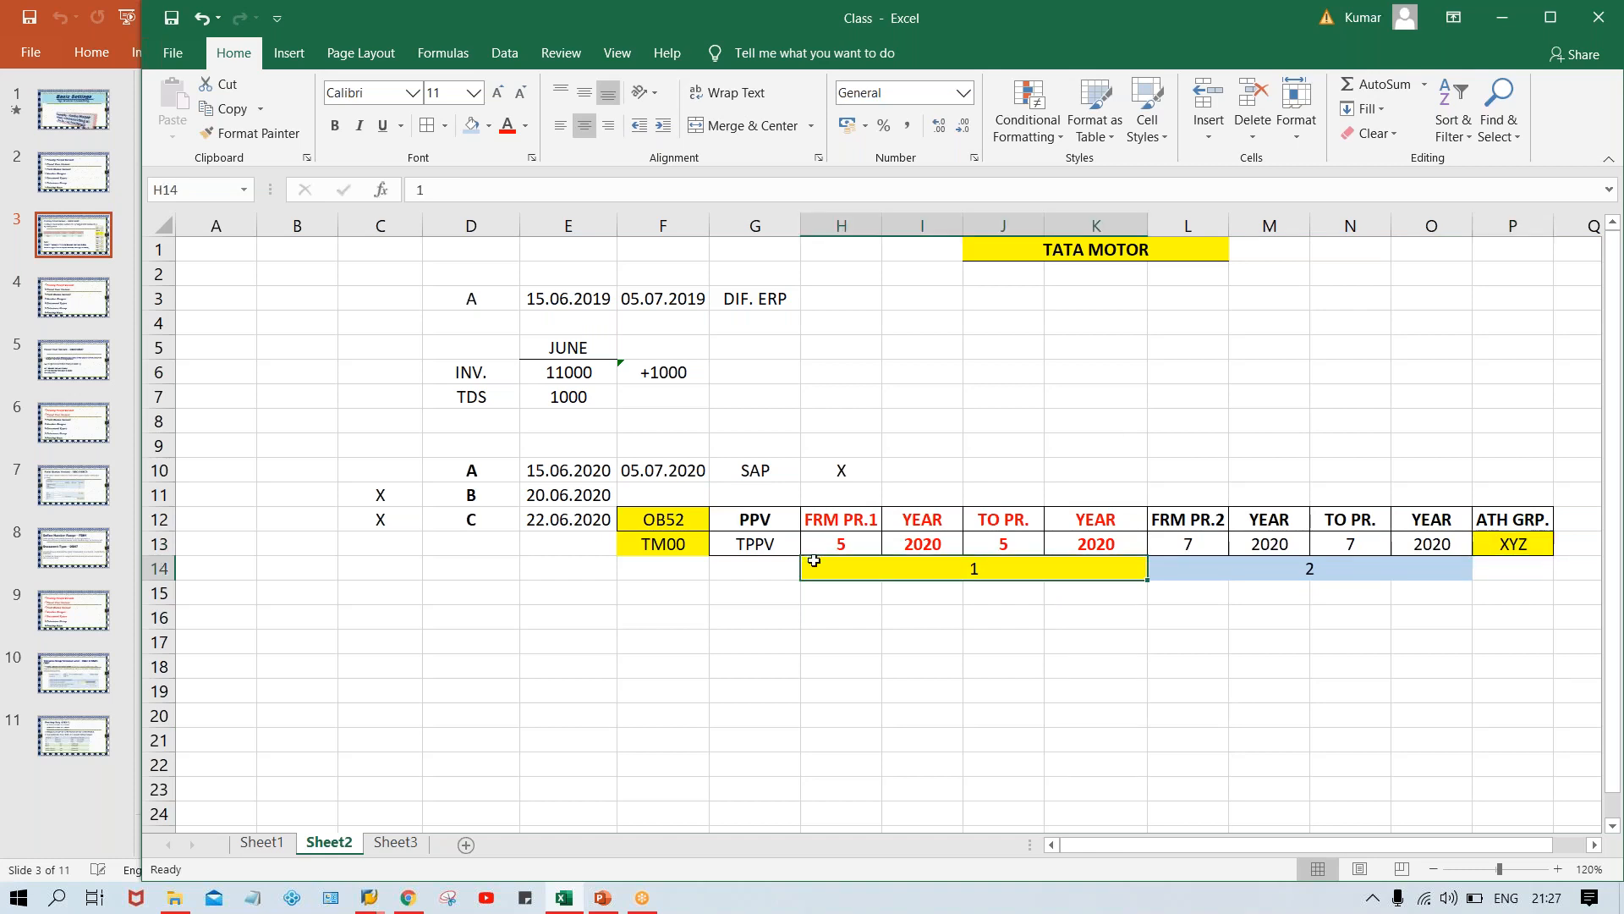
{"action": "left_click", "coordinate": [1536, 548]}
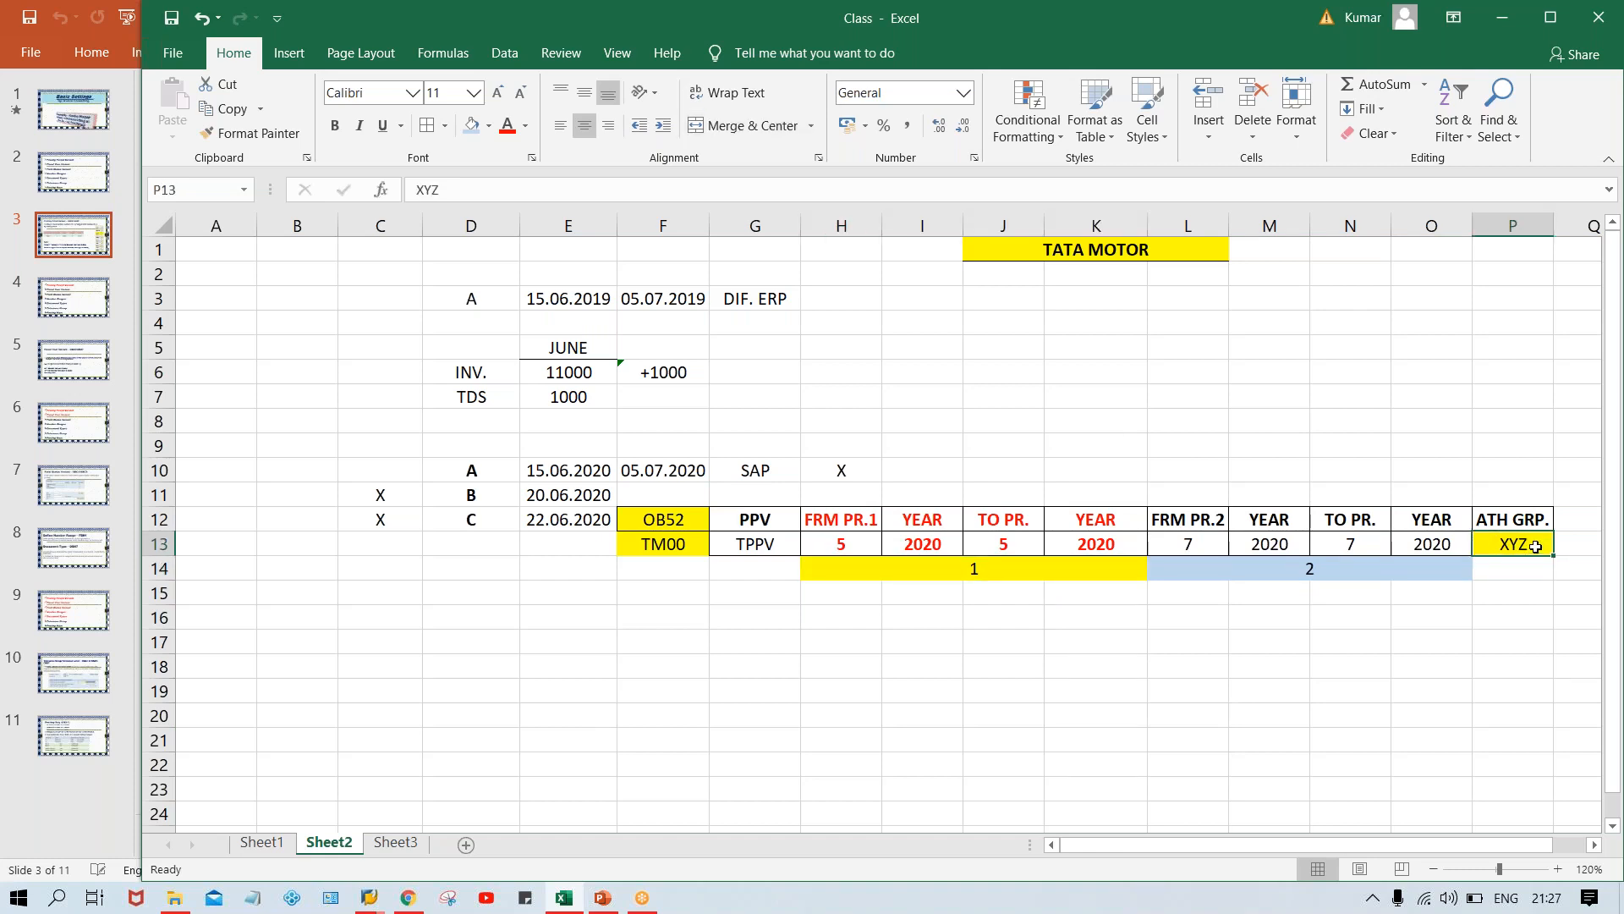
{"action": "left_click", "coordinate": [837, 552]}
{"action": "left_click", "coordinate": [997, 551]}
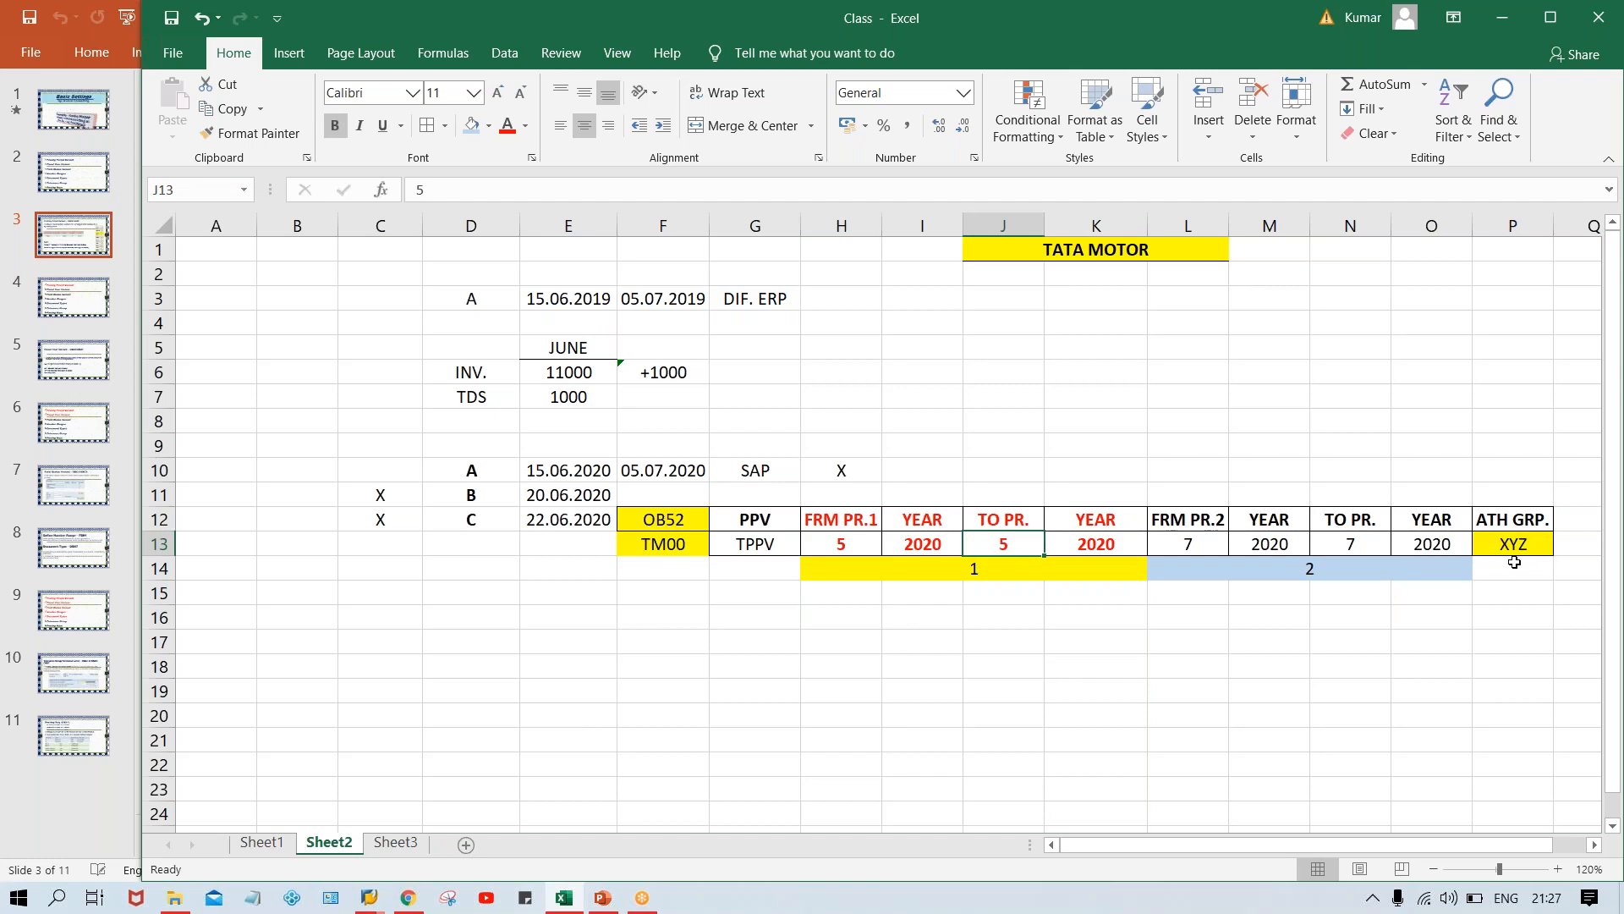
{"action": "left_click", "coordinate": [838, 548]}
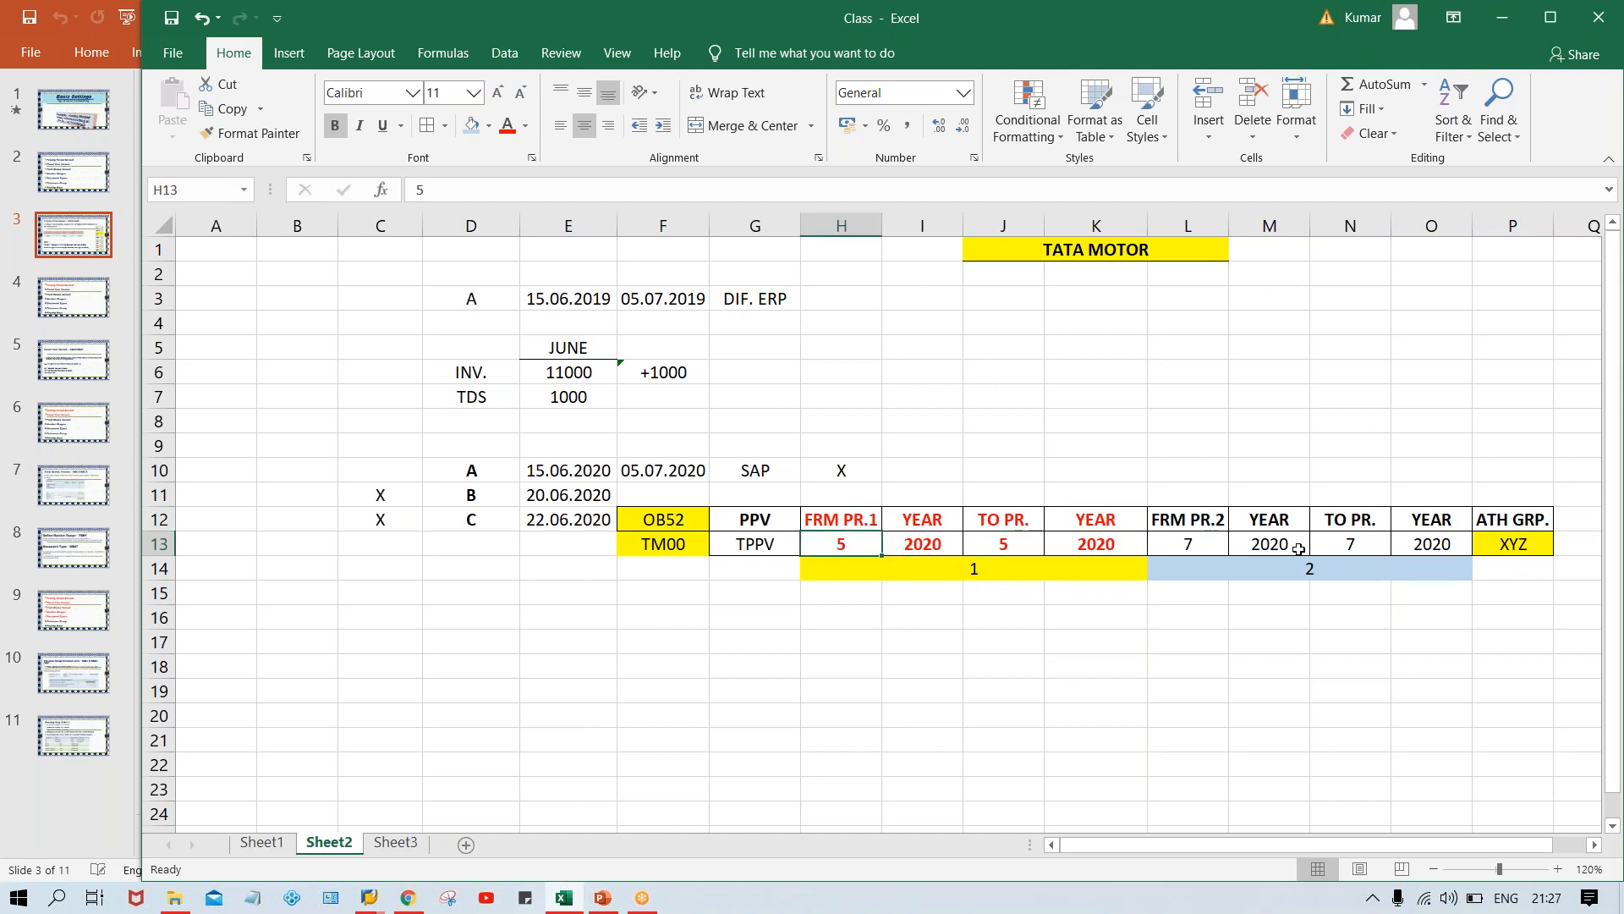
{"action": "left_click", "coordinate": [1523, 543]}
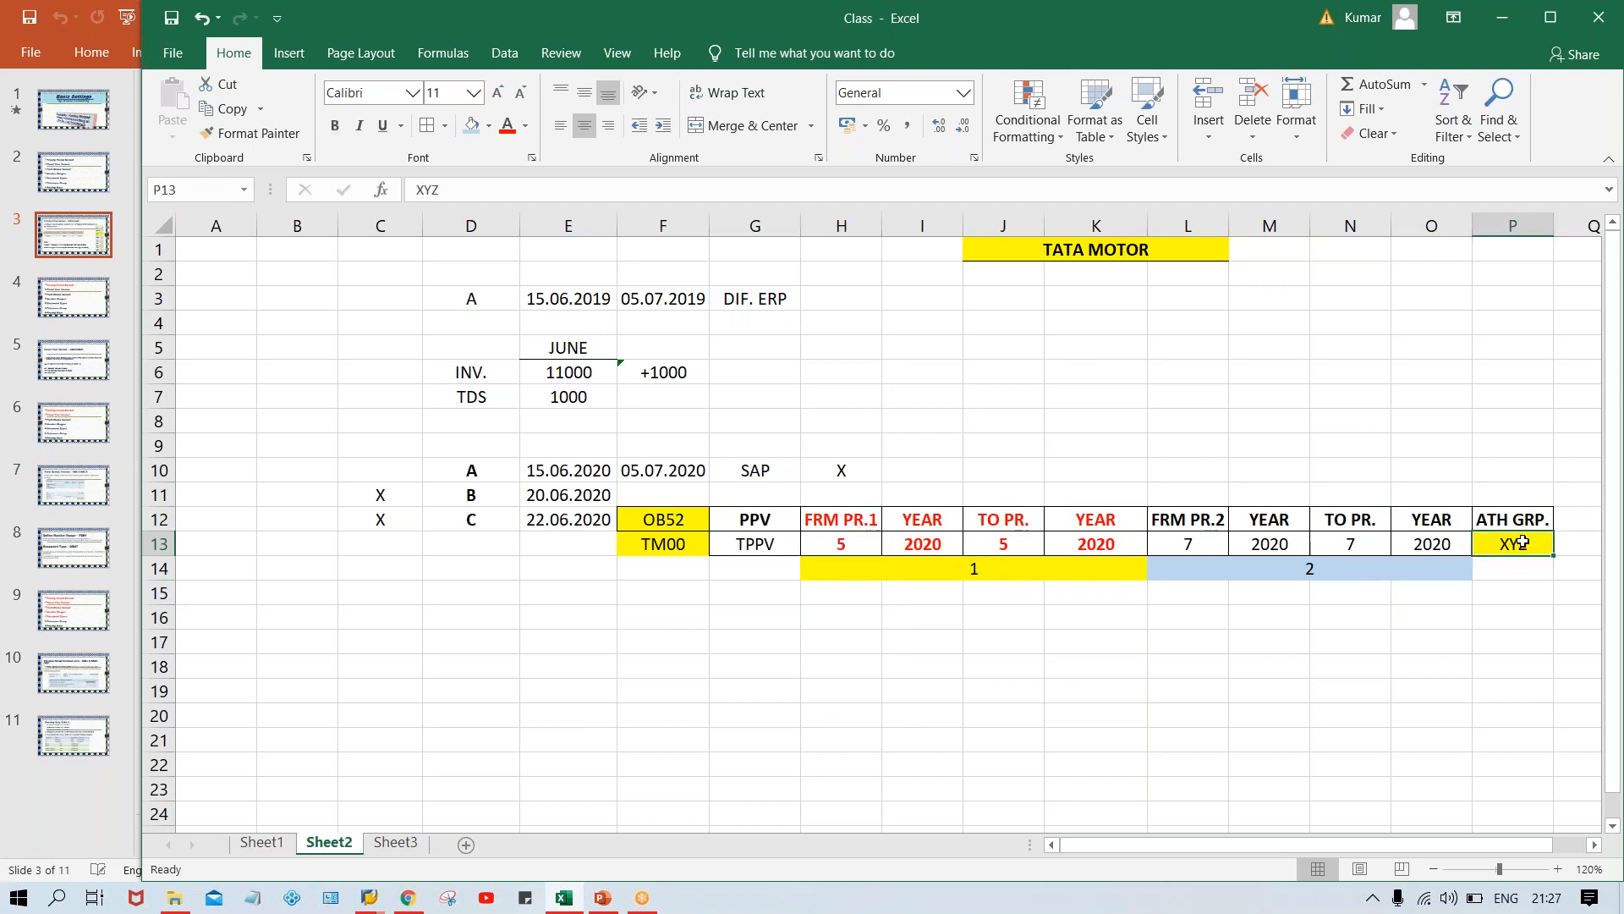
- Examine block 2's from and to periods in L13 and N13 alongside the authorization group in P13
{"action": "left_click", "coordinate": [1215, 538]}
{"action": "left_click", "coordinate": [1373, 542]}
{"action": "left_click", "coordinate": [1172, 541]}
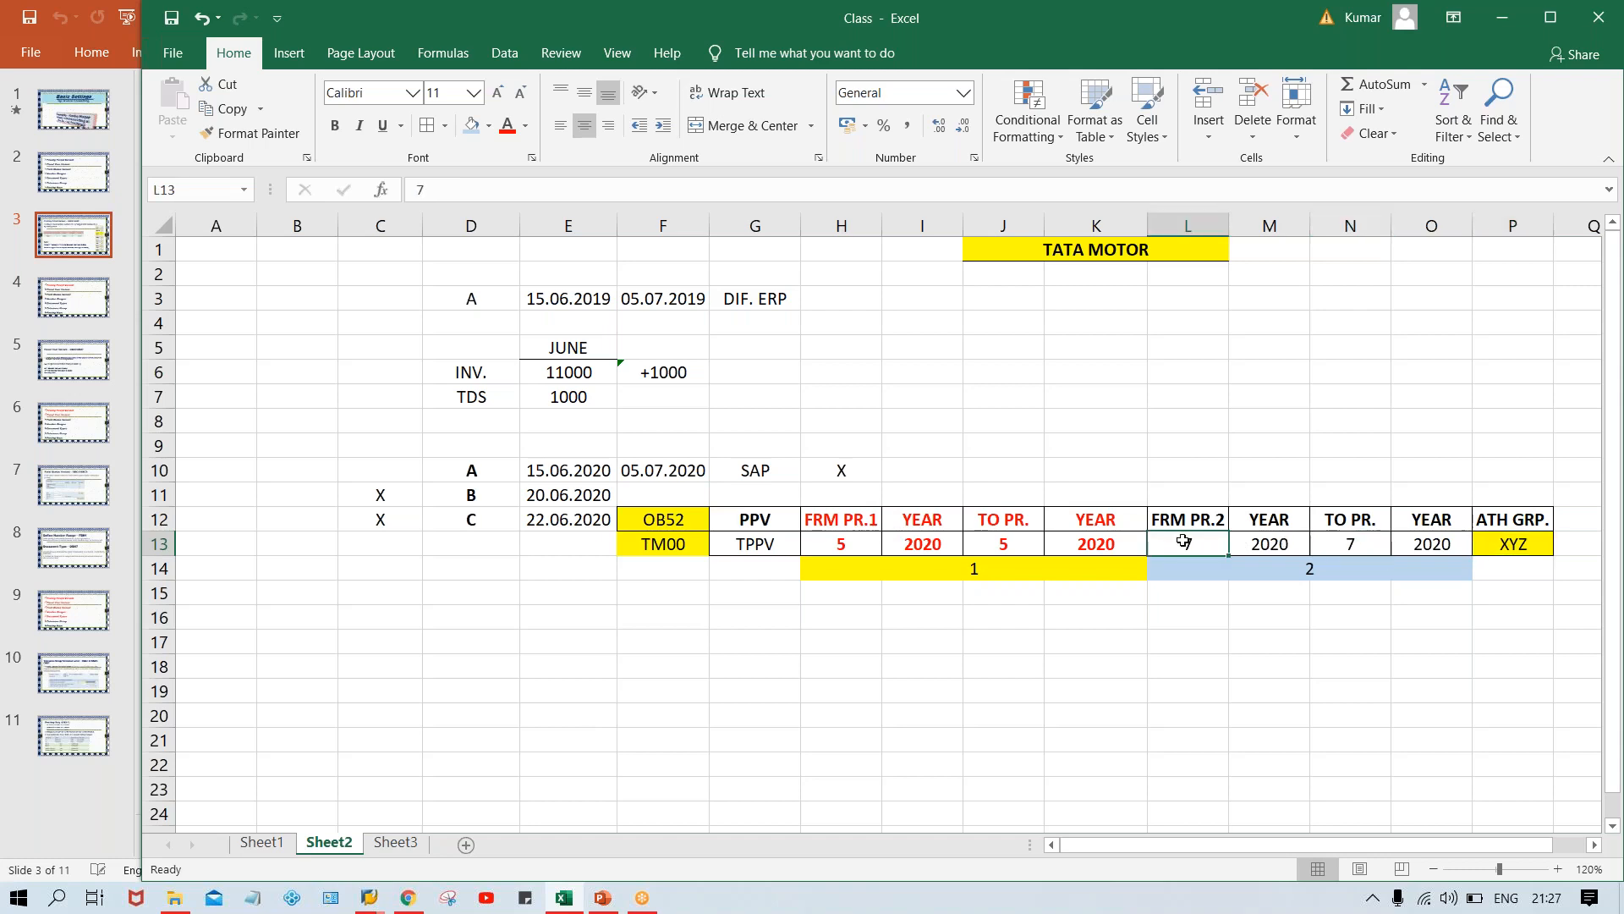
{"action": "left_click", "coordinate": [1368, 551]}
{"action": "left_click", "coordinate": [1517, 543]}
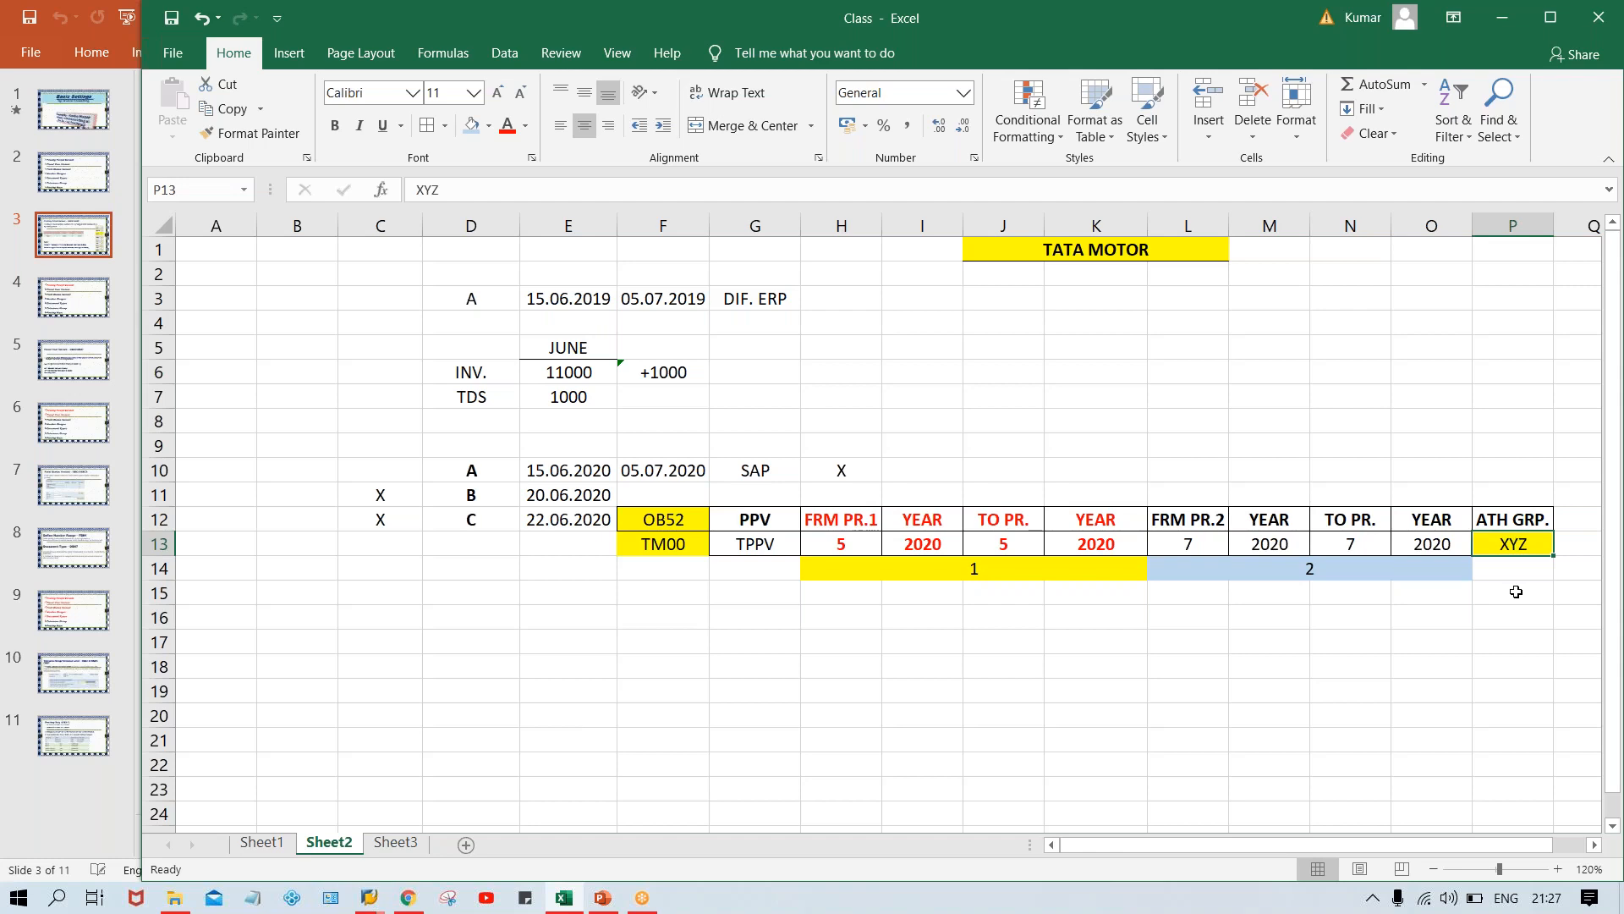
- Compare the period ranges H13:K13 and L13:O13 of both blocks with the authorization group in P13
{"action": "left_click", "coordinate": [825, 544]}
{"action": "left_click", "coordinate": [1003, 544]}
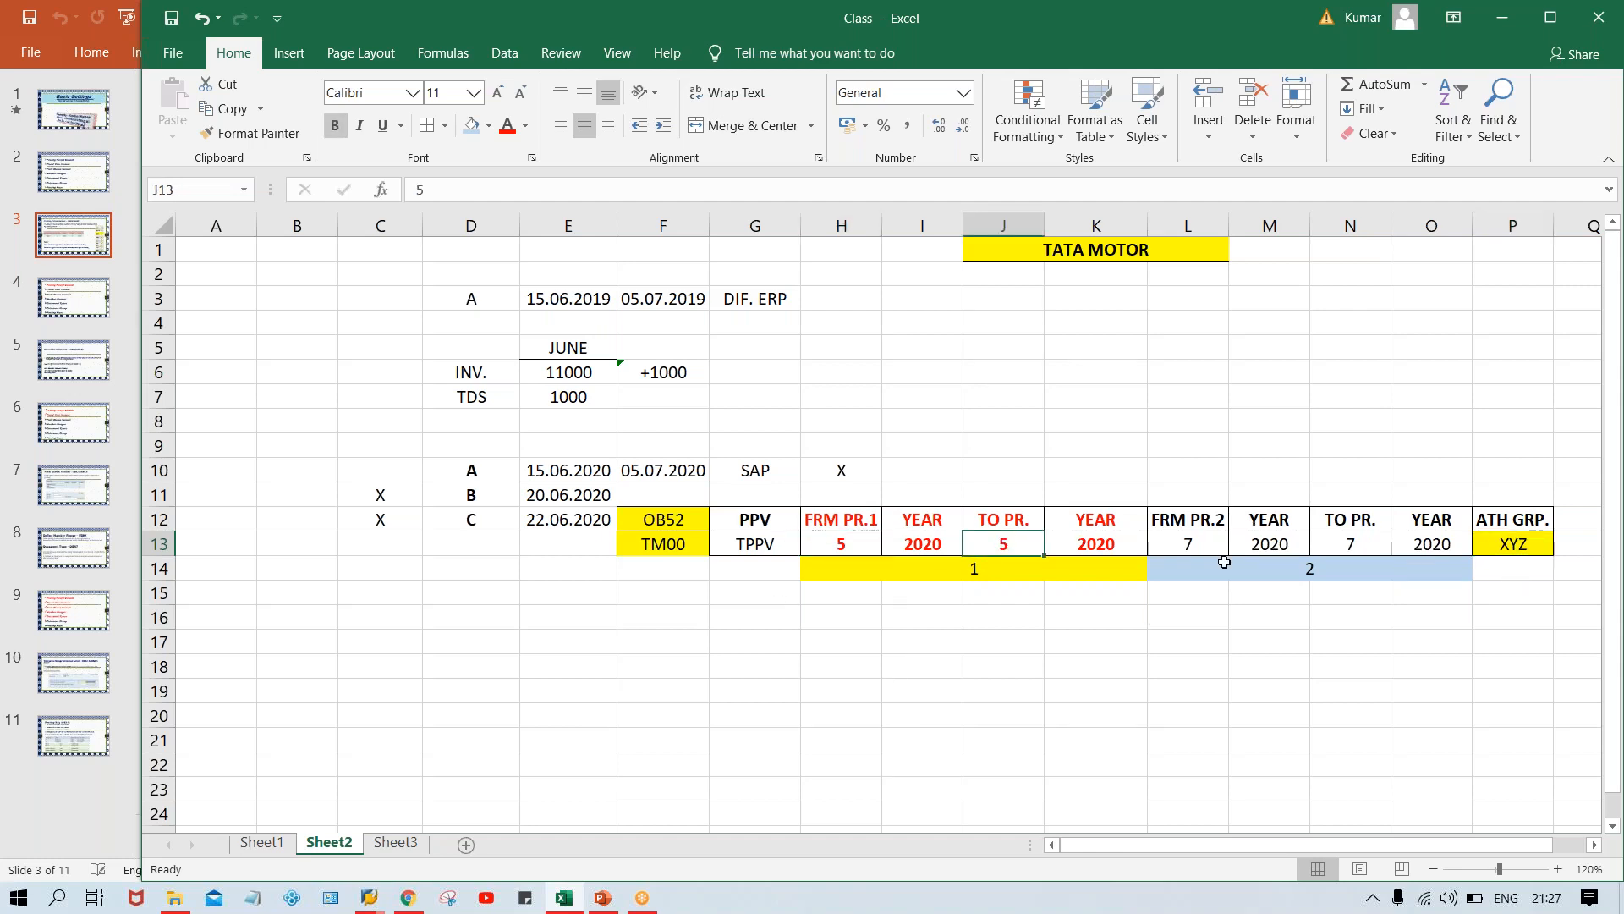
{"action": "left_click", "coordinate": [1536, 566]}
{"action": "left_click", "coordinate": [1497, 544]}
{"action": "left_click_drag", "start_coordinate": [841, 544], "coordinate": [1087, 546]}
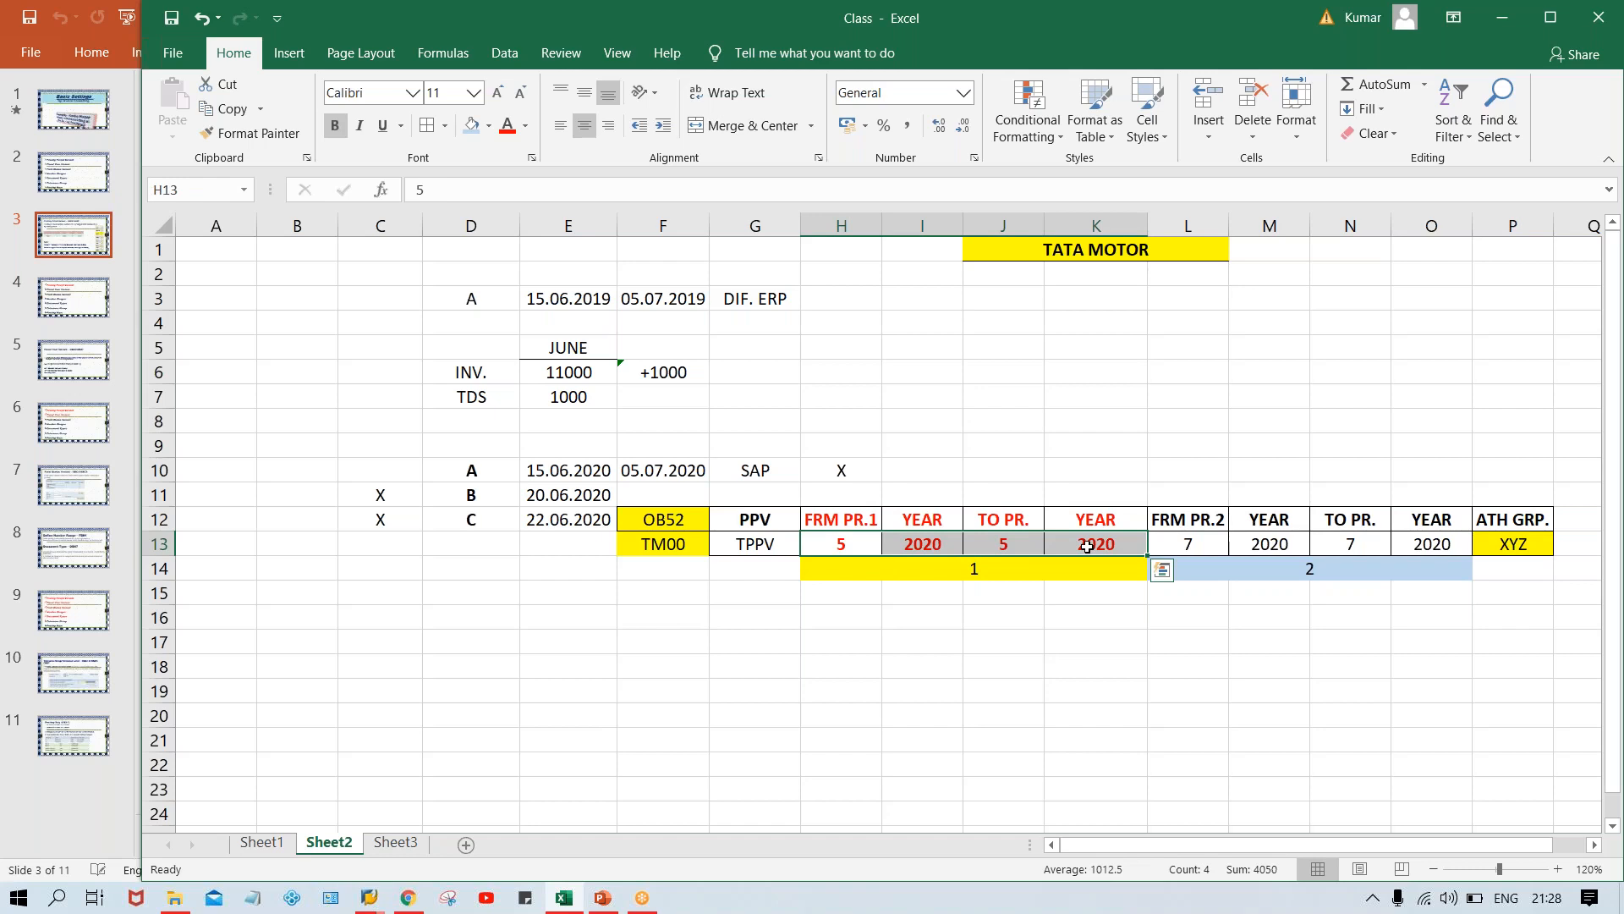
{"action": "left_click_drag", "start_coordinate": [1191, 540], "coordinate": [1413, 539]}
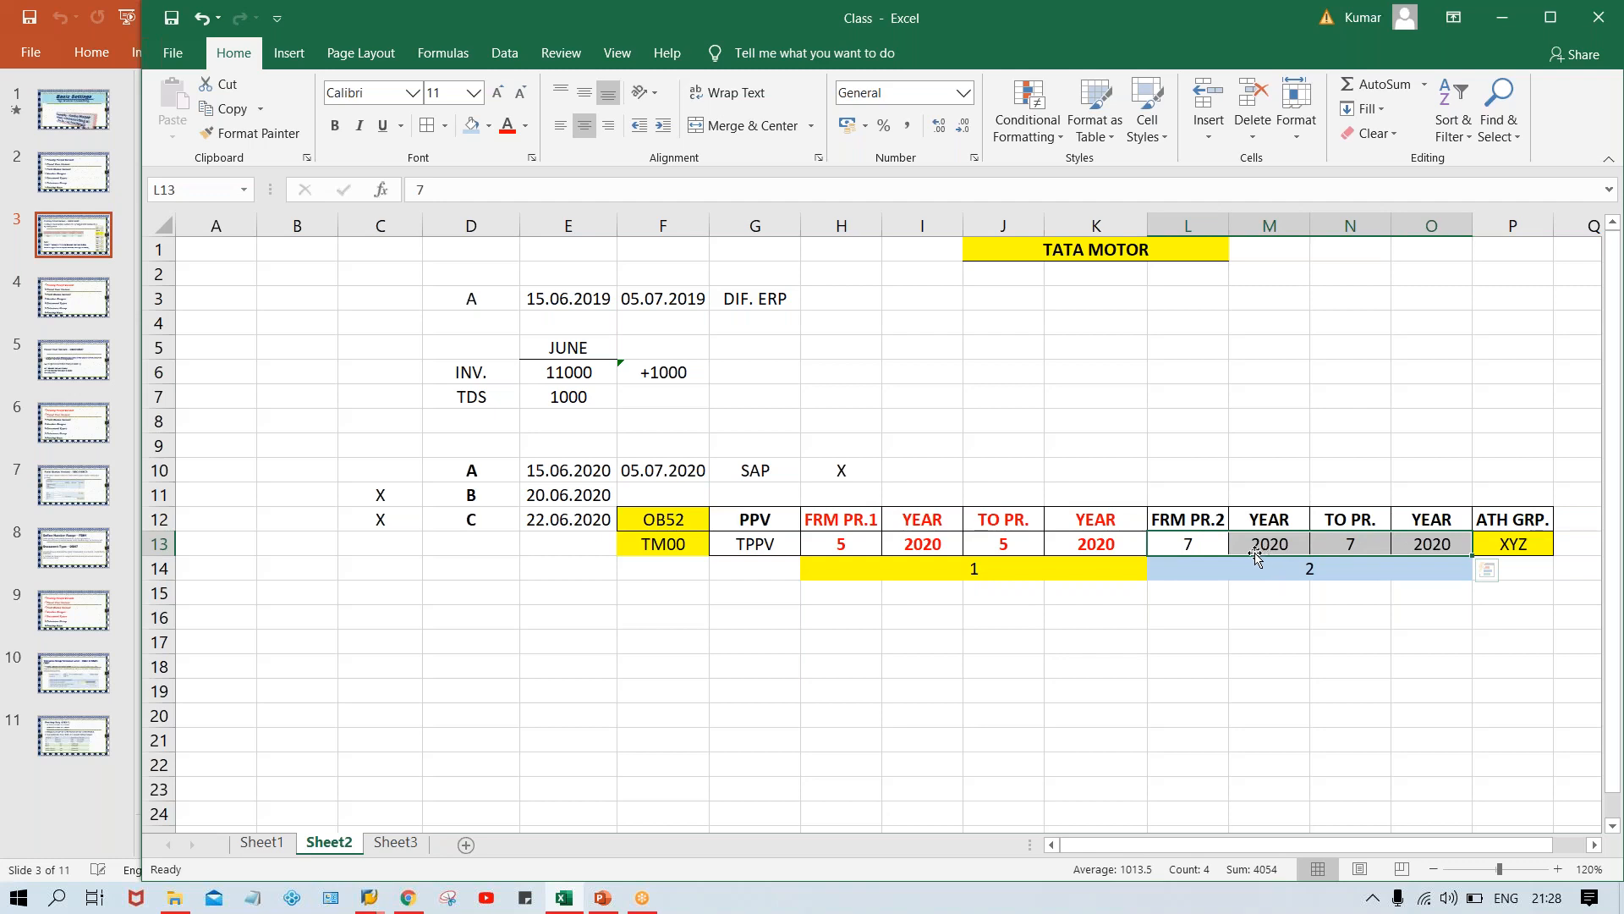
{"action": "left_click_drag", "start_coordinate": [854, 524], "coordinate": [1091, 571]}
{"action": "left_click", "coordinate": [1497, 551]}
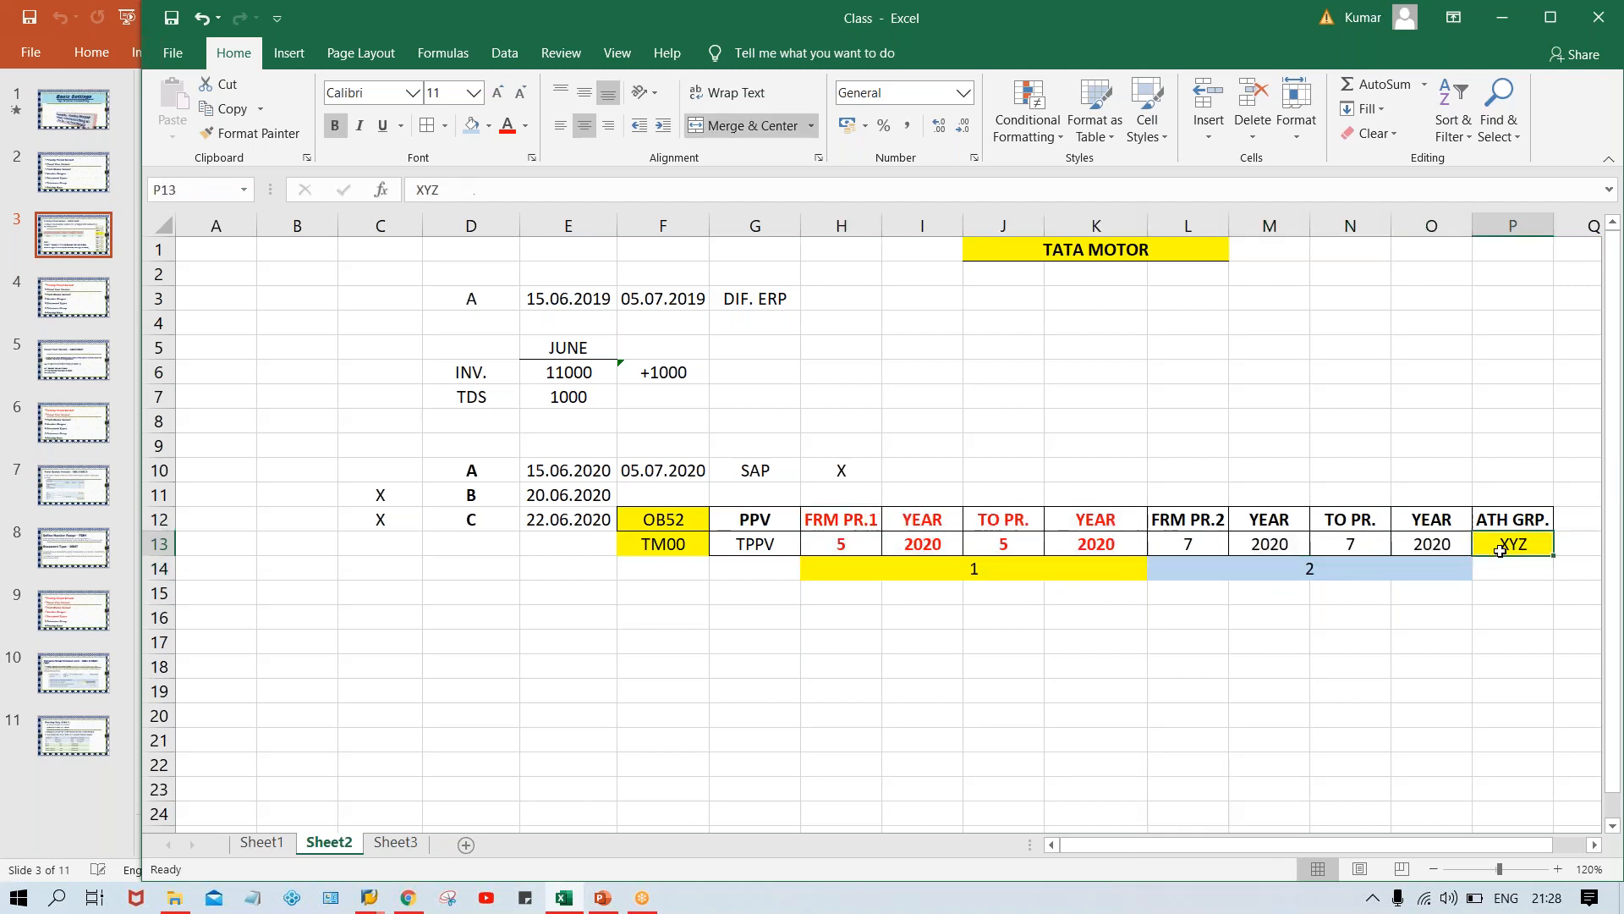